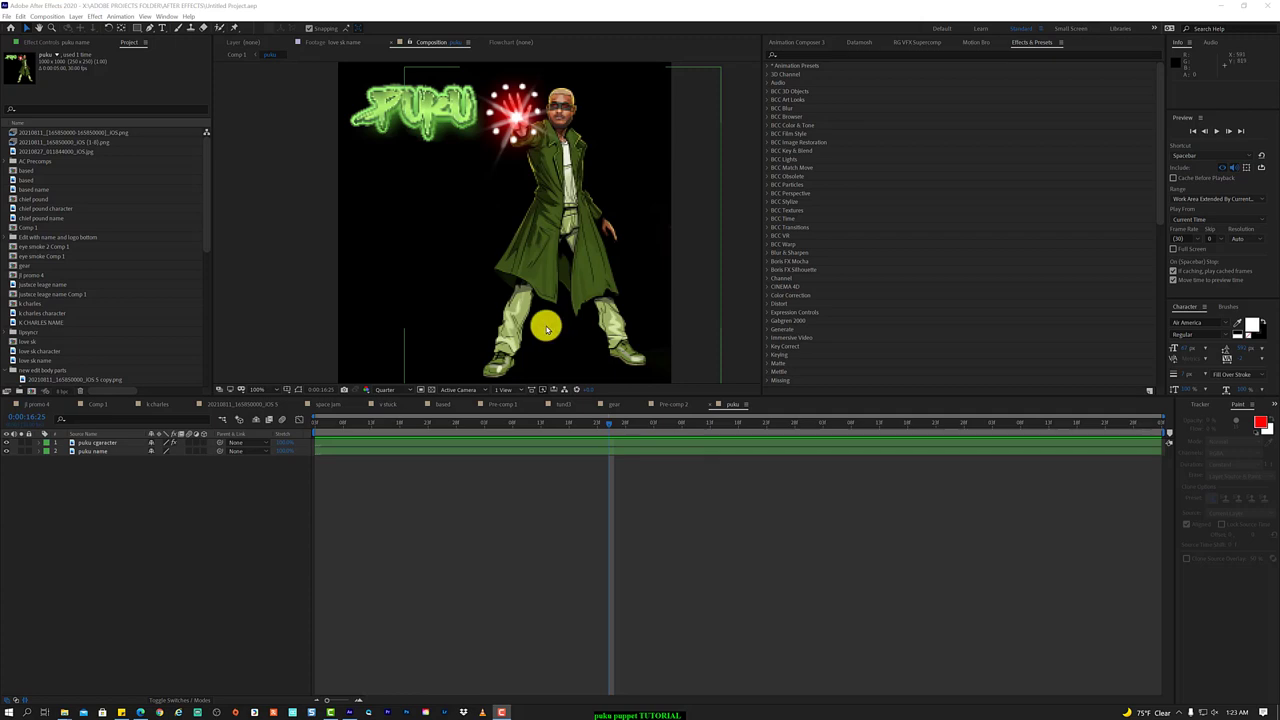
# - Select the puku character layer, close its options unchanged, and switch over to Photoshop
pyautogui.scroll(2, 546, 328)
pyautogui.click(477, 290)
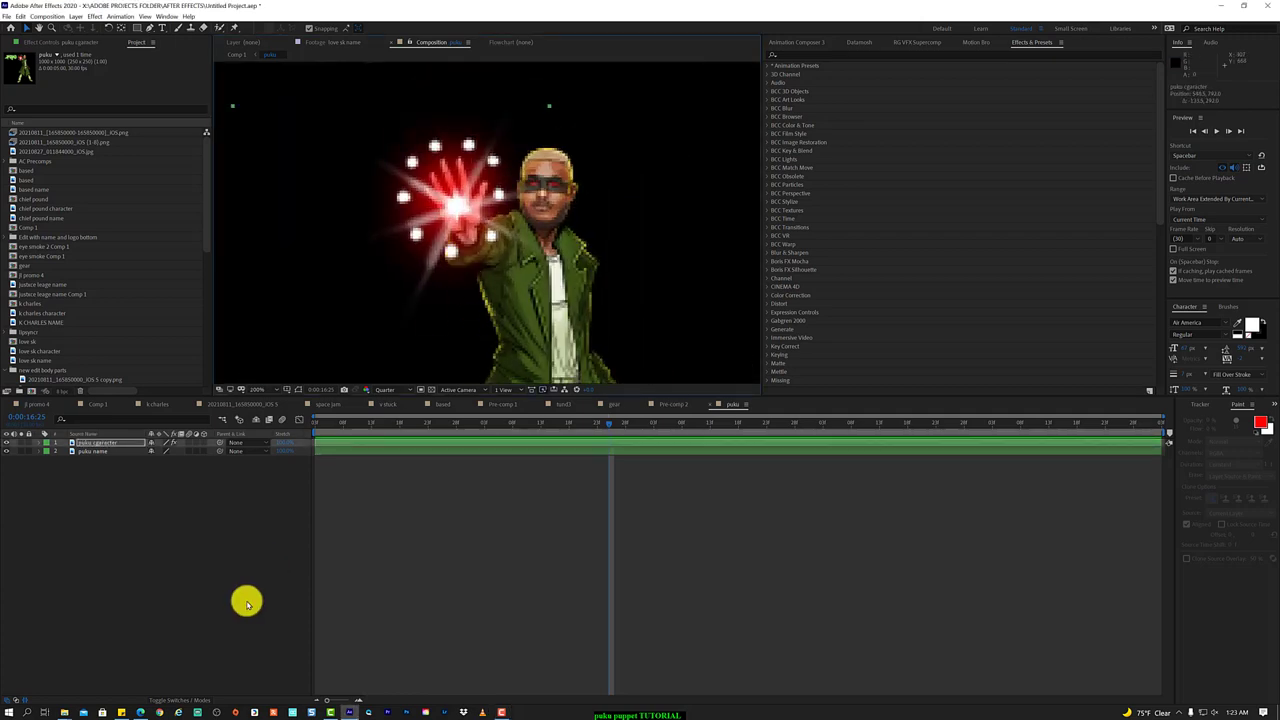
pyautogui.rightClick(117, 444)
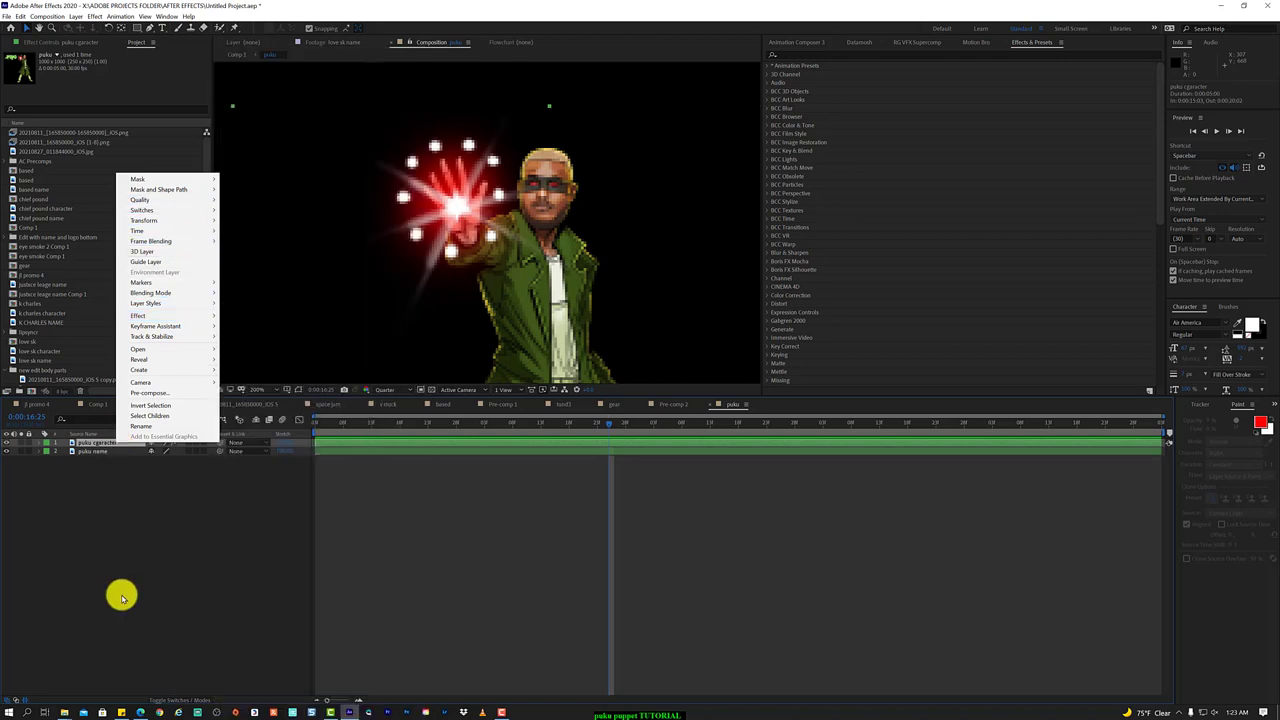
pyautogui.click(121, 595)
pyautogui.click(405, 711)
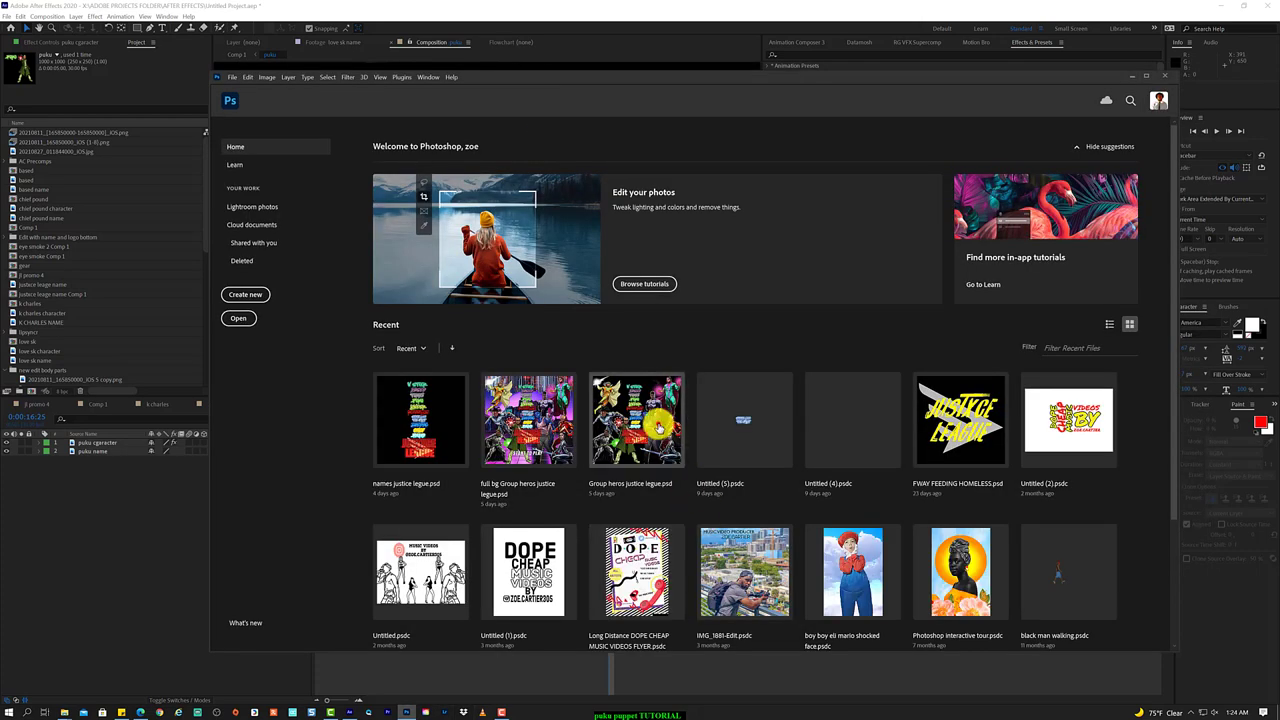
# - Open the Group heros justice legue file and revert it to its opening History snapshot
pyautogui.click(658, 426)
pyautogui.click(918, 281)
pyautogui.click(925, 117)
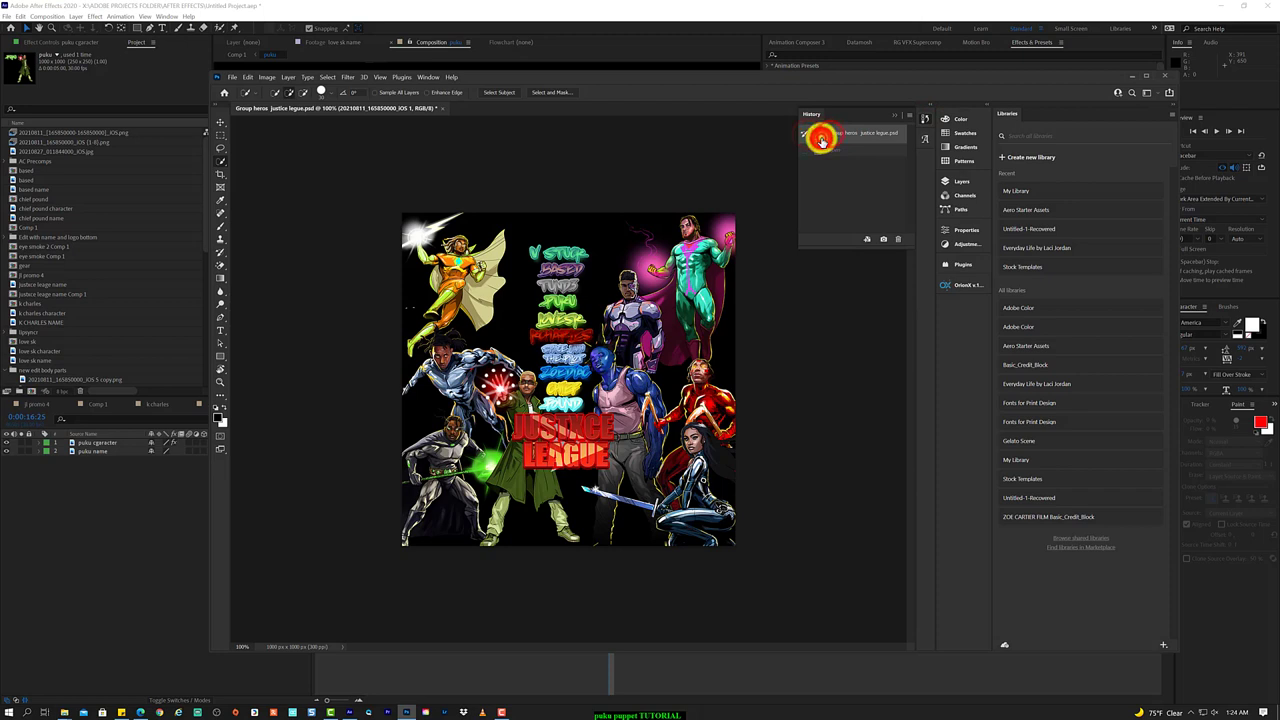
pyautogui.click(843, 132)
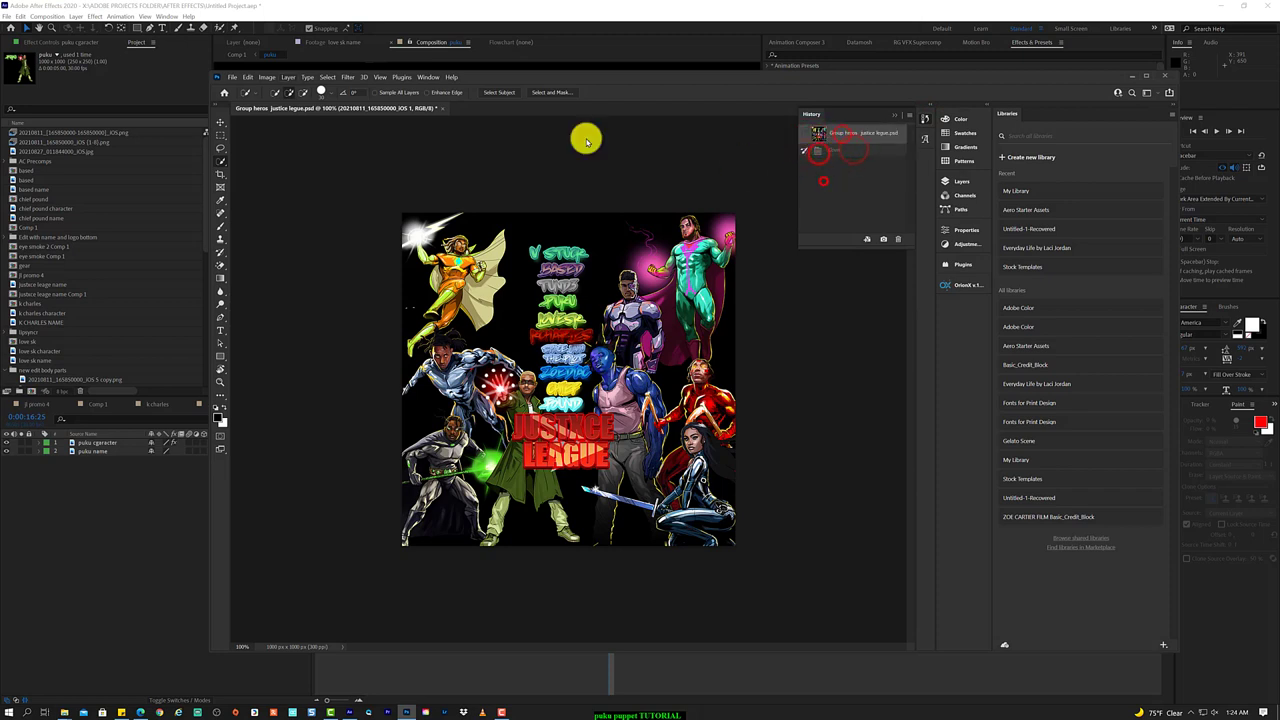
# - Open the full bg Group heros file, then select the green-coated character's layer with Move
pyautogui.click(232, 77)
pyautogui.moveTo(280, 133)
pyautogui.click(476, 150)
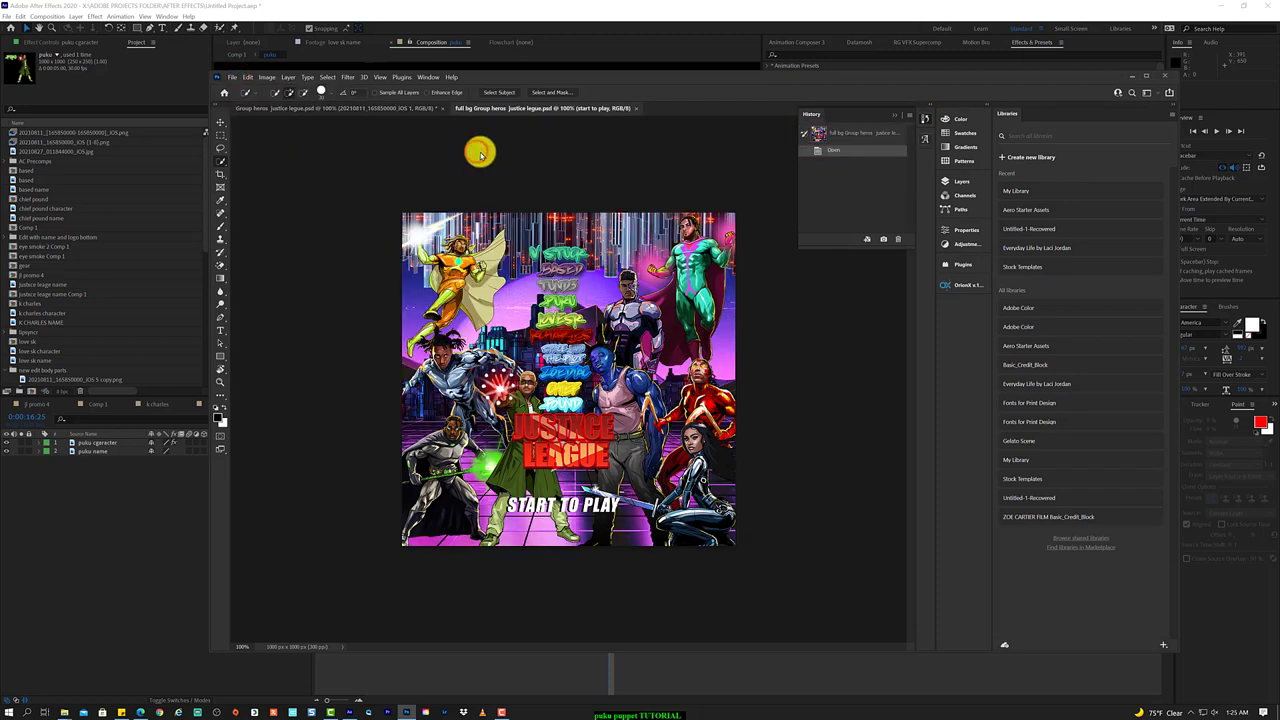
pyautogui.click(969, 184)
pyautogui.click(299, 109)
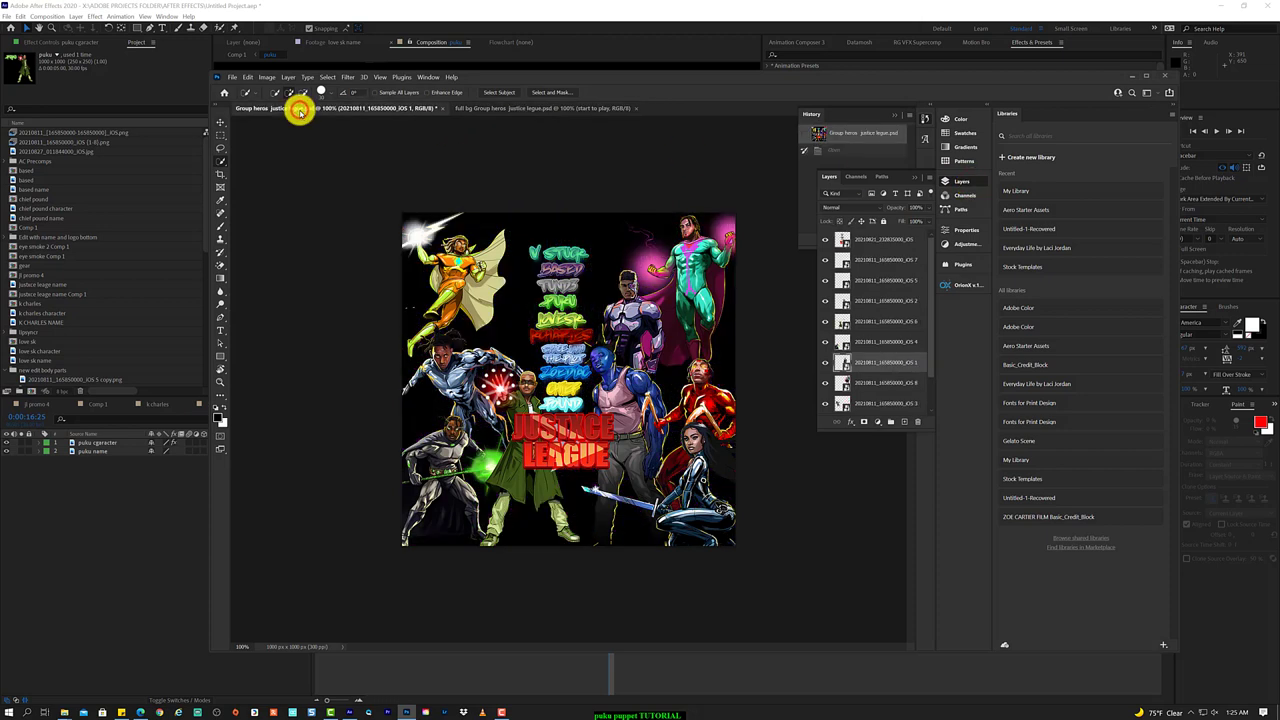
pyautogui.click(220, 122)
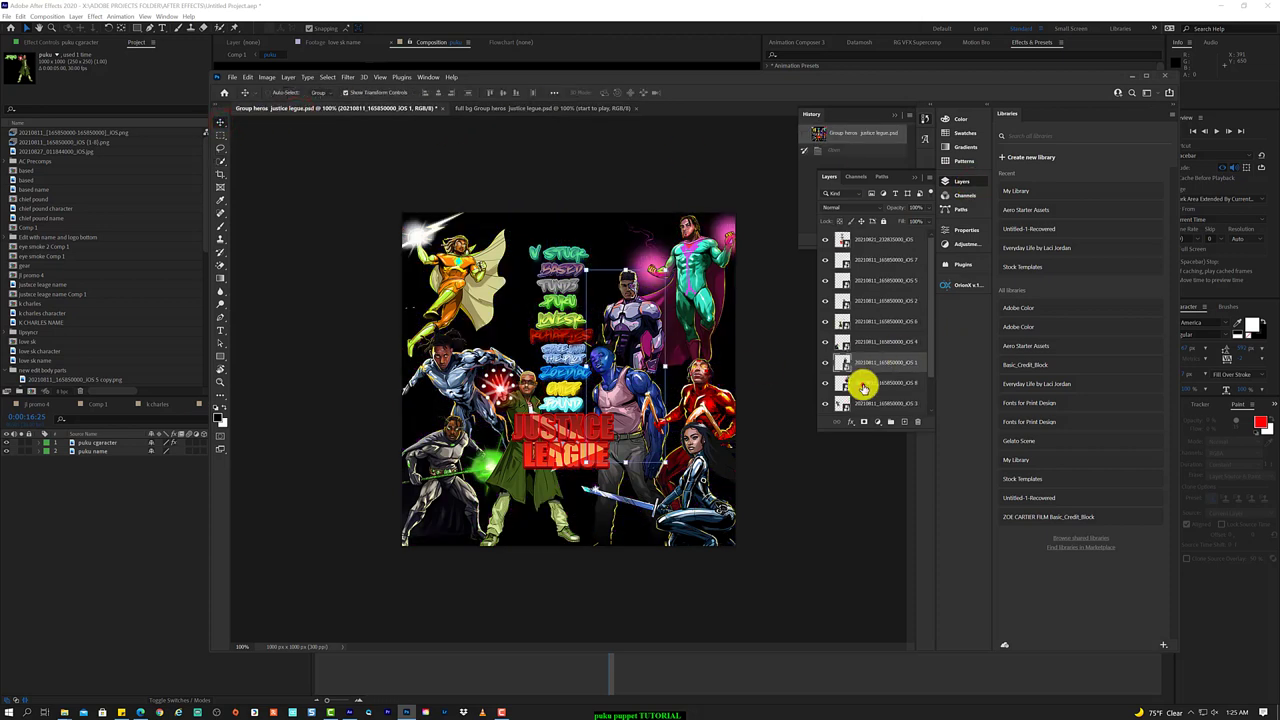
pyautogui.click(866, 330)
pyautogui.rightClick(866, 328)
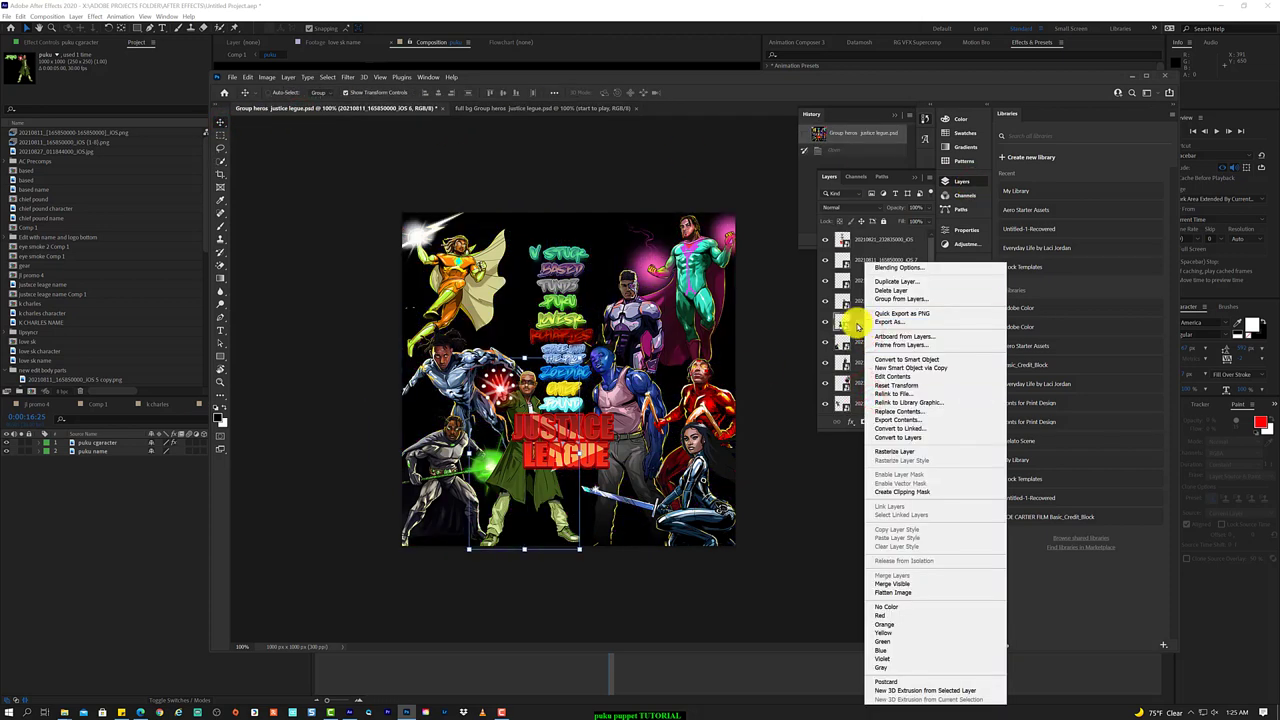
pyautogui.press('Escape')
# - Create a new black document and drag the green-coated character into it, committing the placement
pyautogui.click(232, 77)
pyautogui.click(263, 86)
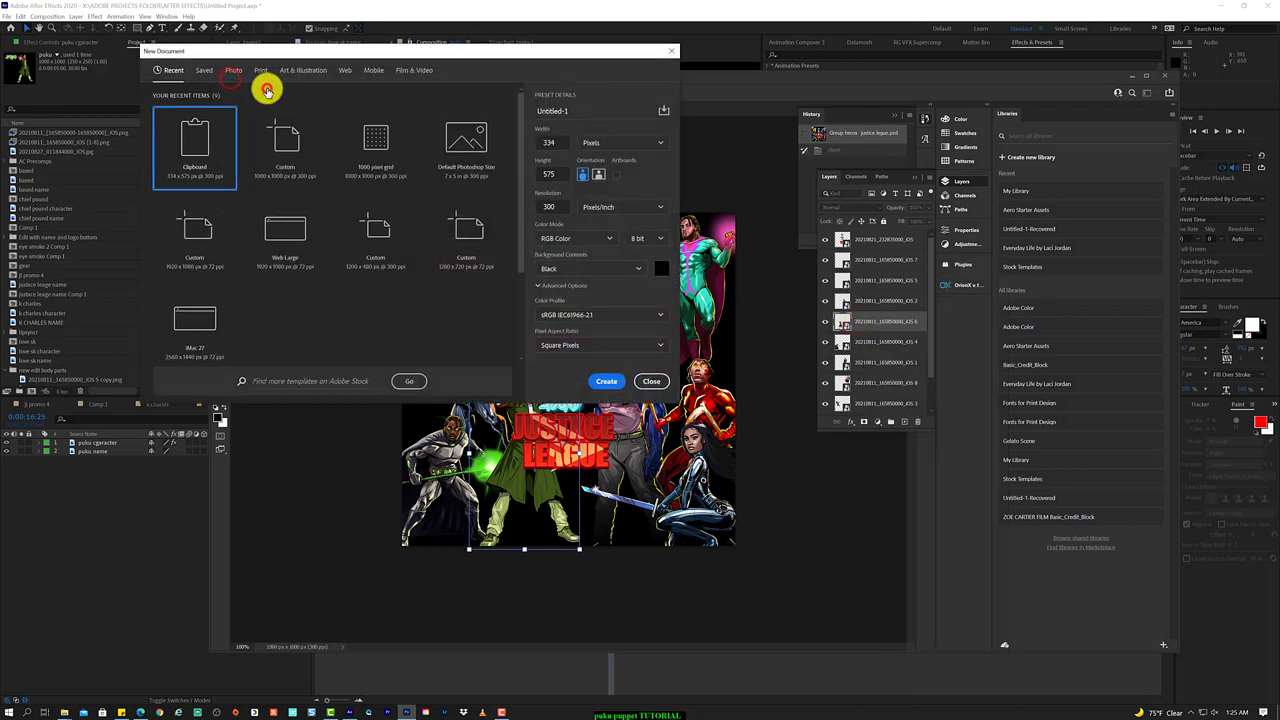
pyautogui.click(296, 162)
pyautogui.click(611, 378)
pyautogui.moveTo(528, 343); pyautogui.dragTo(502, 303)
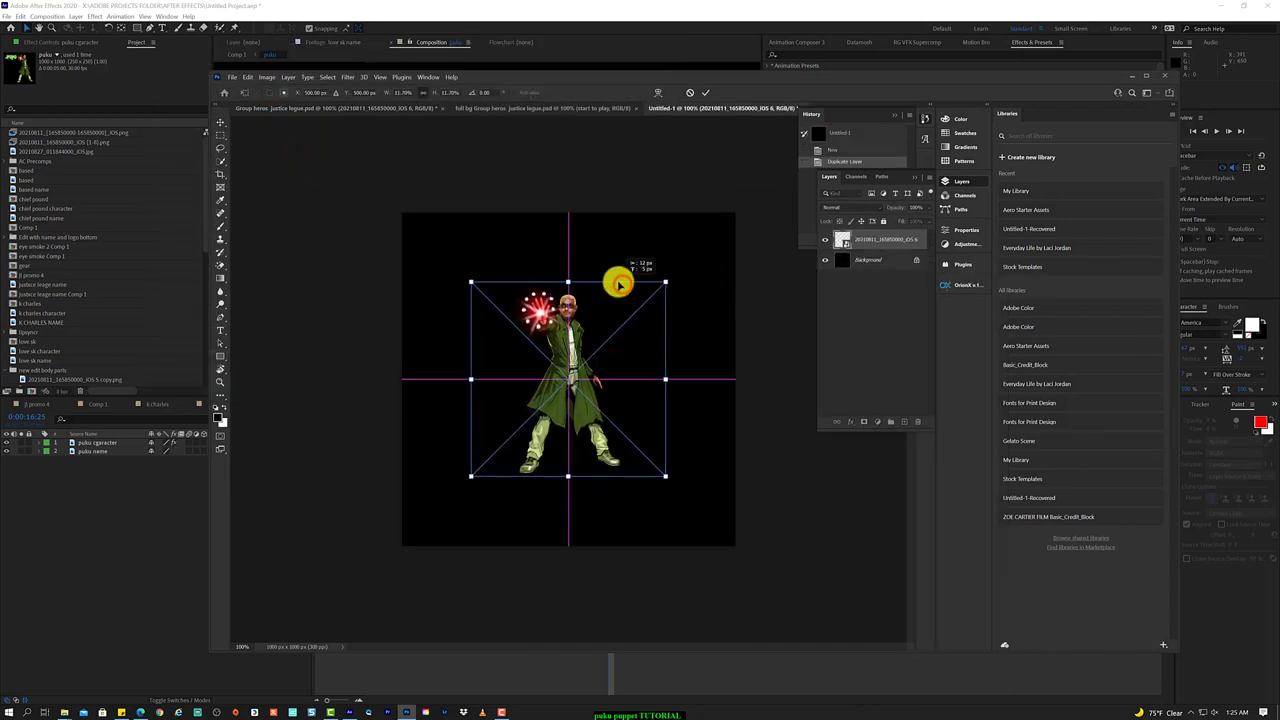
pyautogui.click(705, 92)
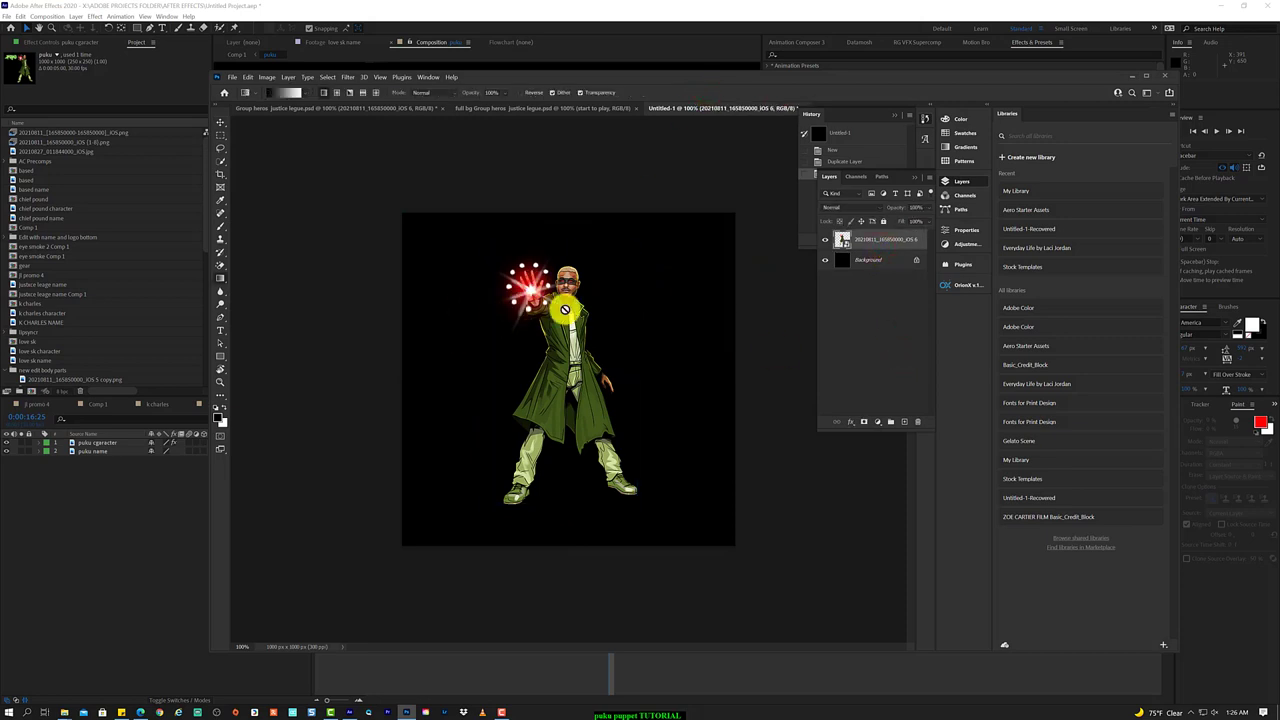
pyautogui.press('p')
pyautogui.scroll(5, 540, 290)
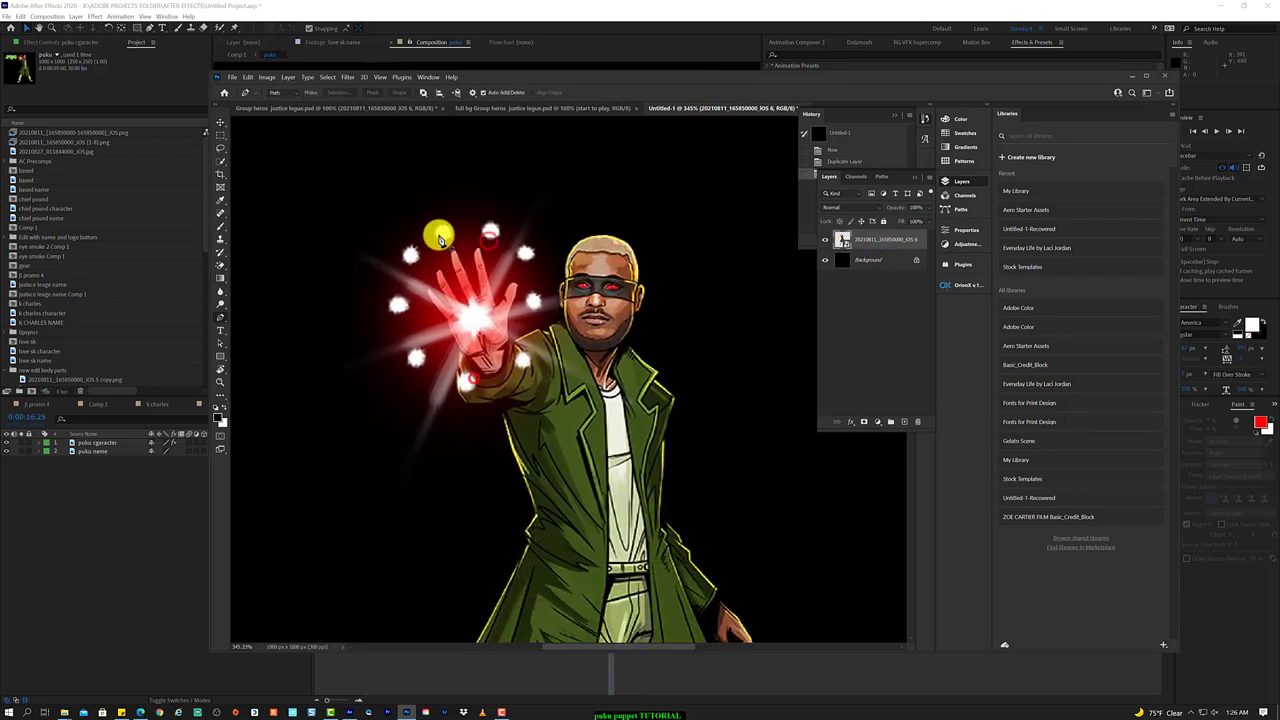
# - Magic Wand-select the five glowing orbs around the hand and copy them to a new layer
pyautogui.click(221, 161)
pyautogui.click(282, 179)
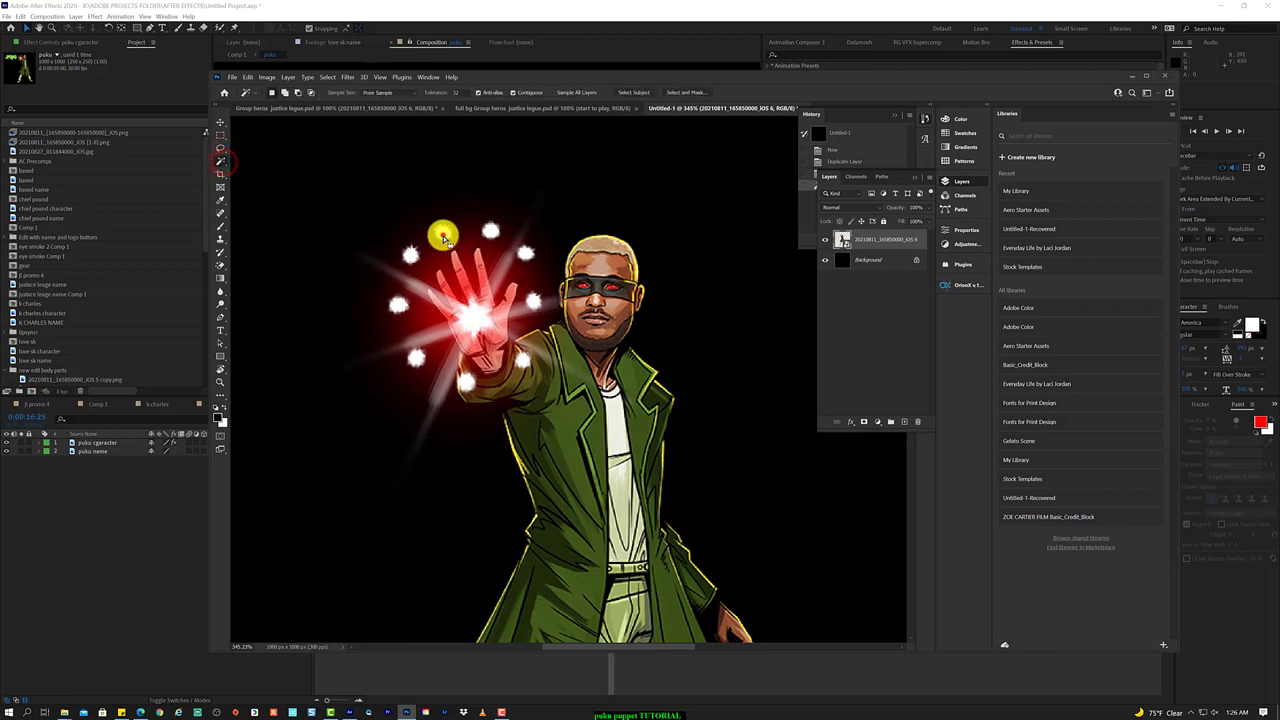
pyautogui.click(398, 305)
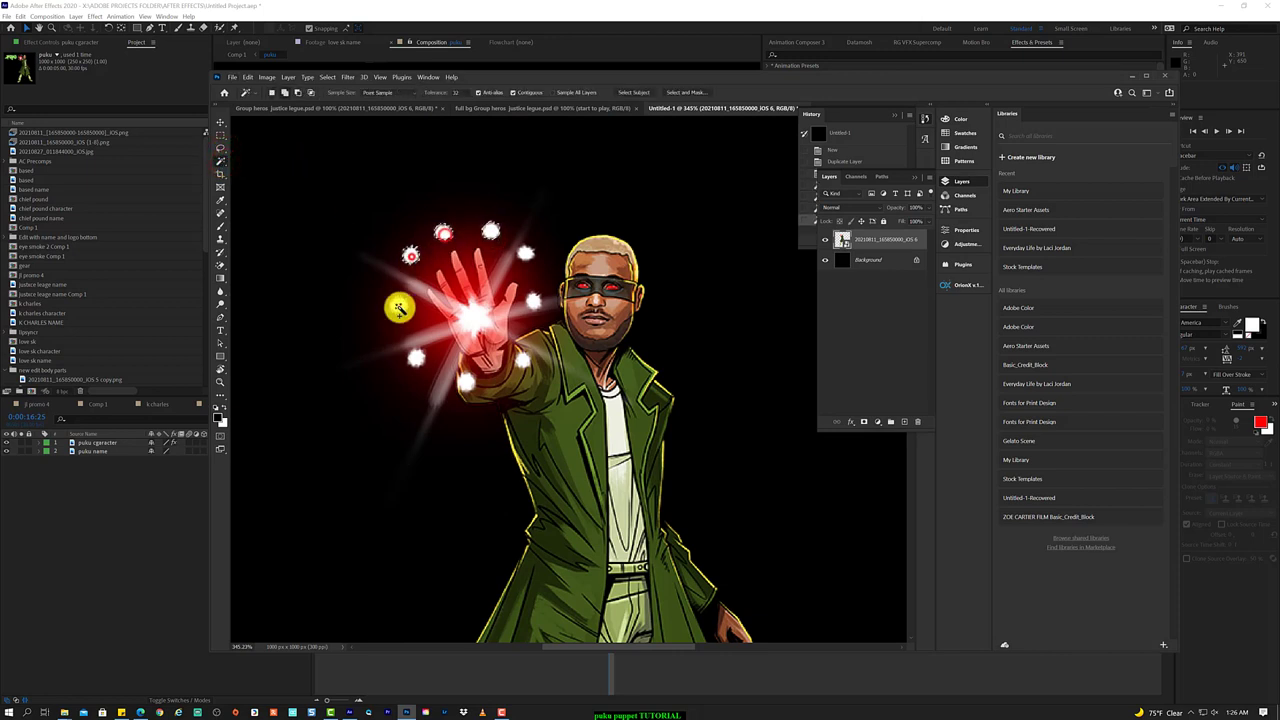
pyautogui.click(416, 358)
pyautogui.click(523, 363)
pyautogui.click(535, 302)
pyautogui.click(525, 253)
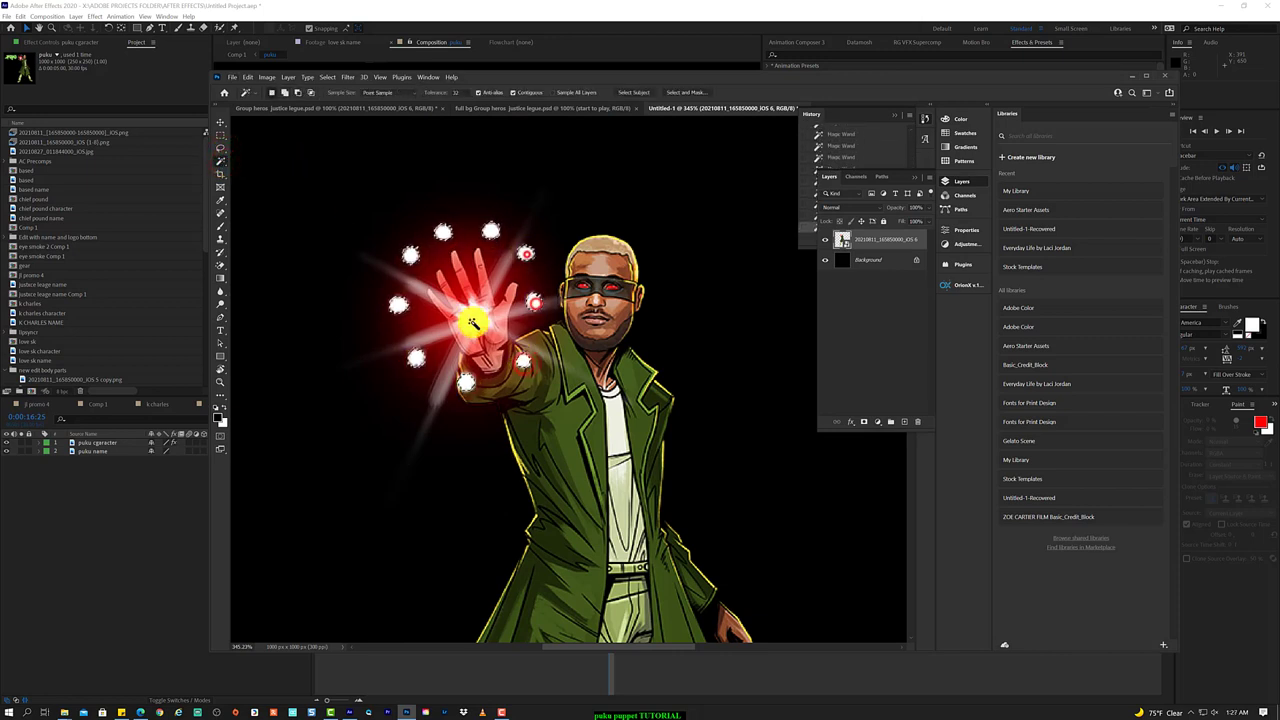
pyautogui.hotkey('ctrl', 'j')
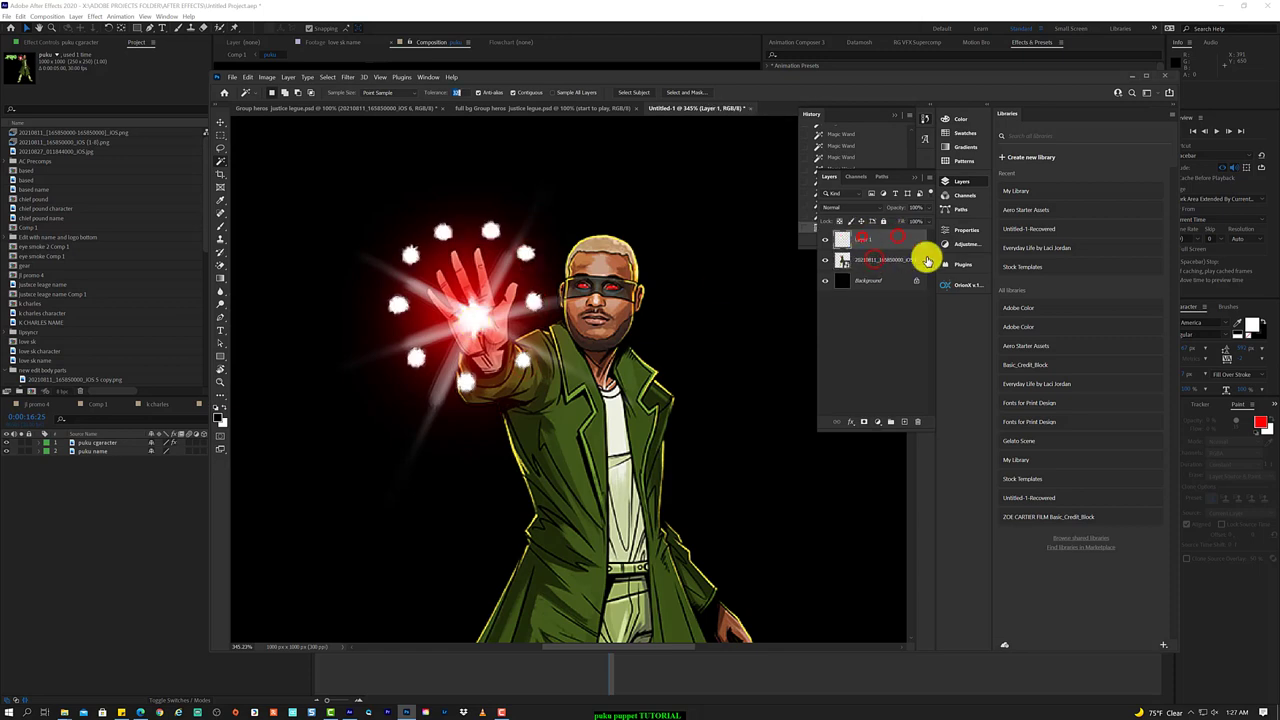
# - Copy the middle orb onto its own layer and shift the character image down-left
pyautogui.click(885, 259)
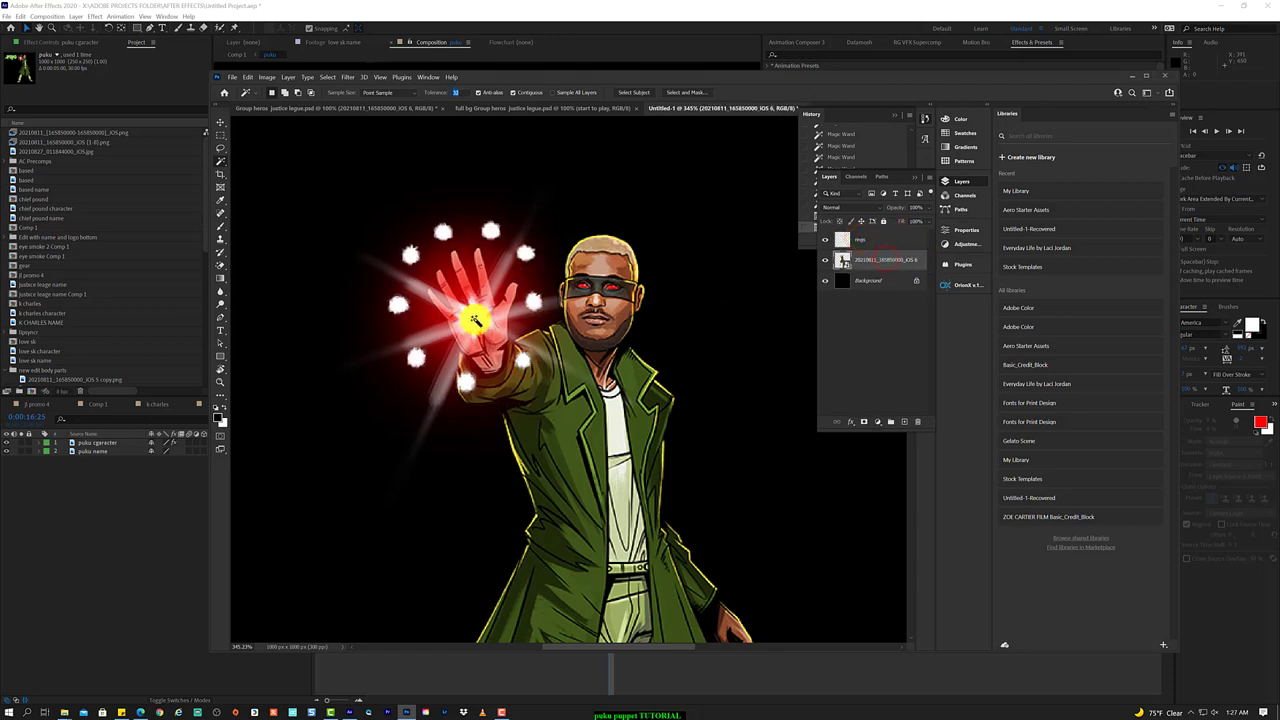
pyautogui.hotkey('ctrl', 'j')
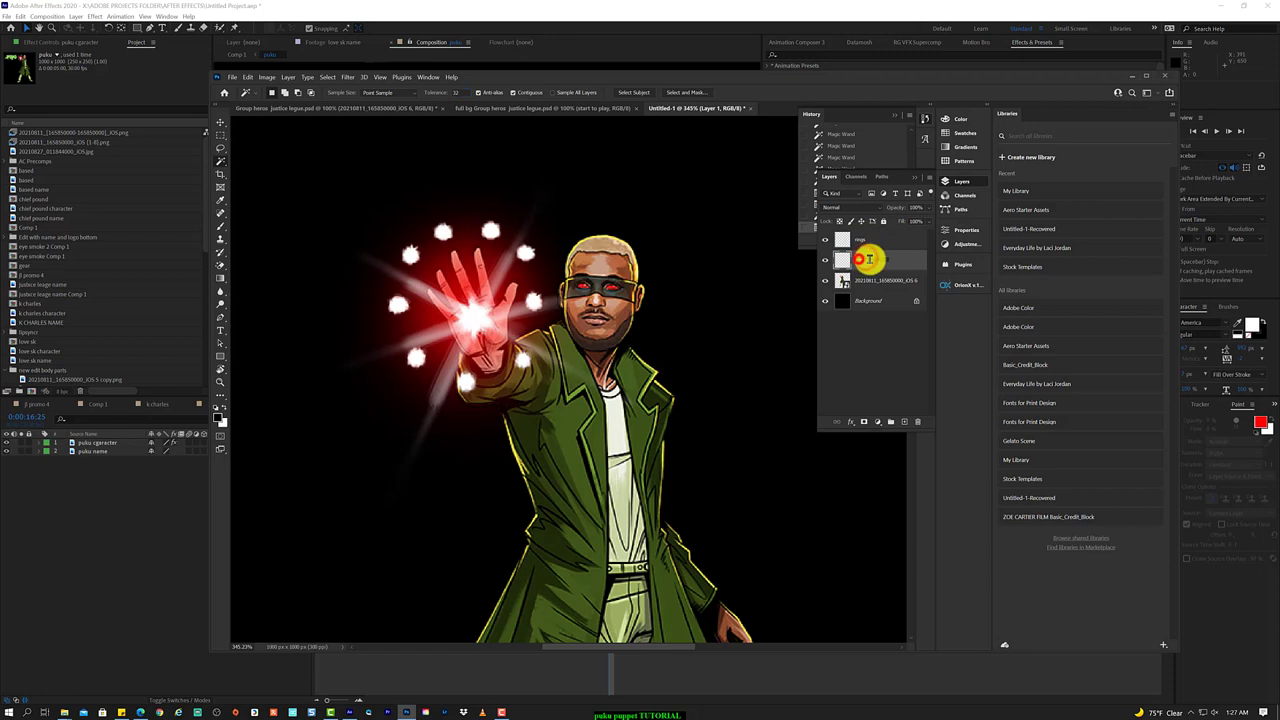
pyautogui.click(885, 280)
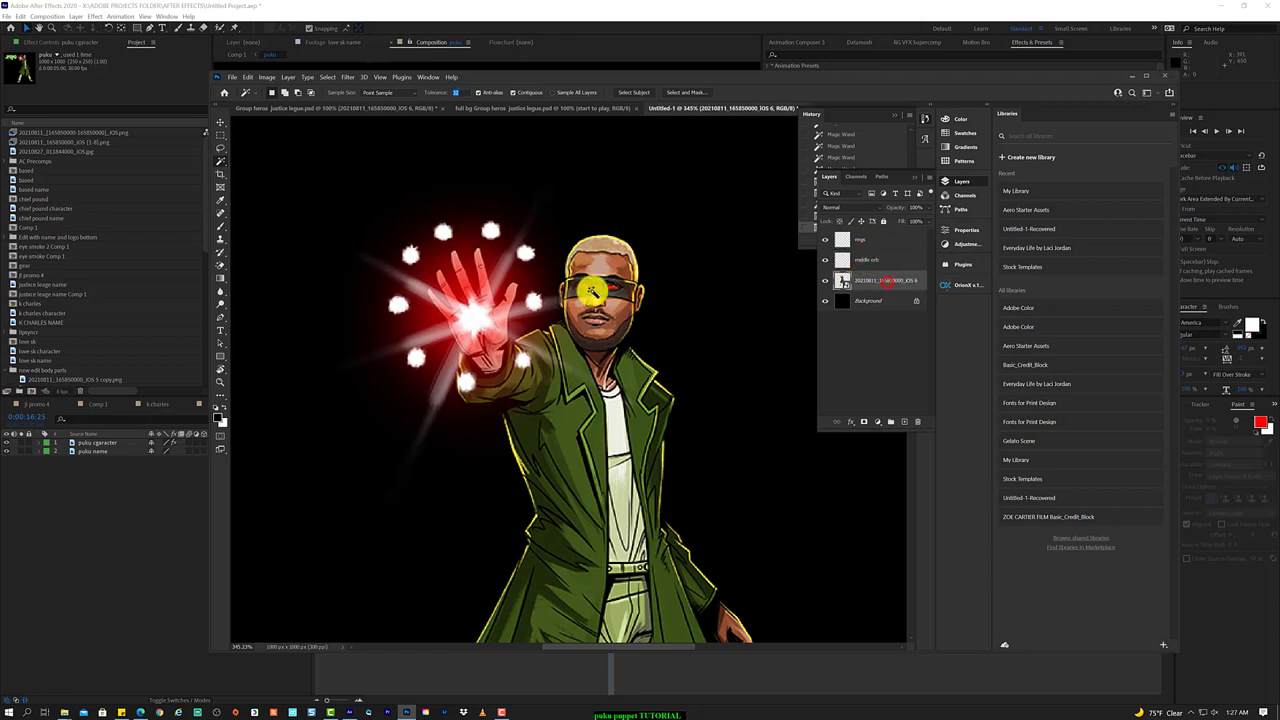
pyautogui.moveTo(593, 295)
pyautogui.mouseDown()
pyautogui.moveTo(586, 350)
pyautogui.moveTo(548, 322)
pyautogui.mouseUp()
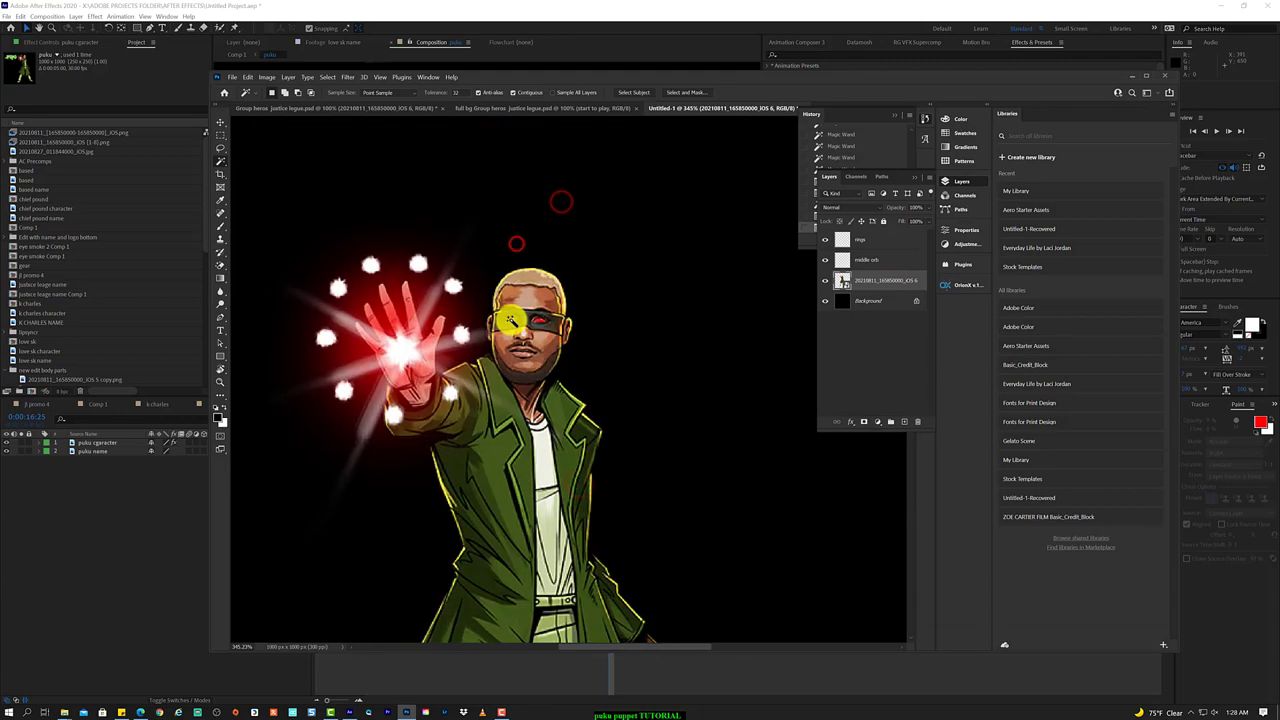
# - Magic Wand-select both red eyes, copy them to a new layer named eyes, and fit the view with Ctrl+0
pyautogui.scroll(10, 541, 323)
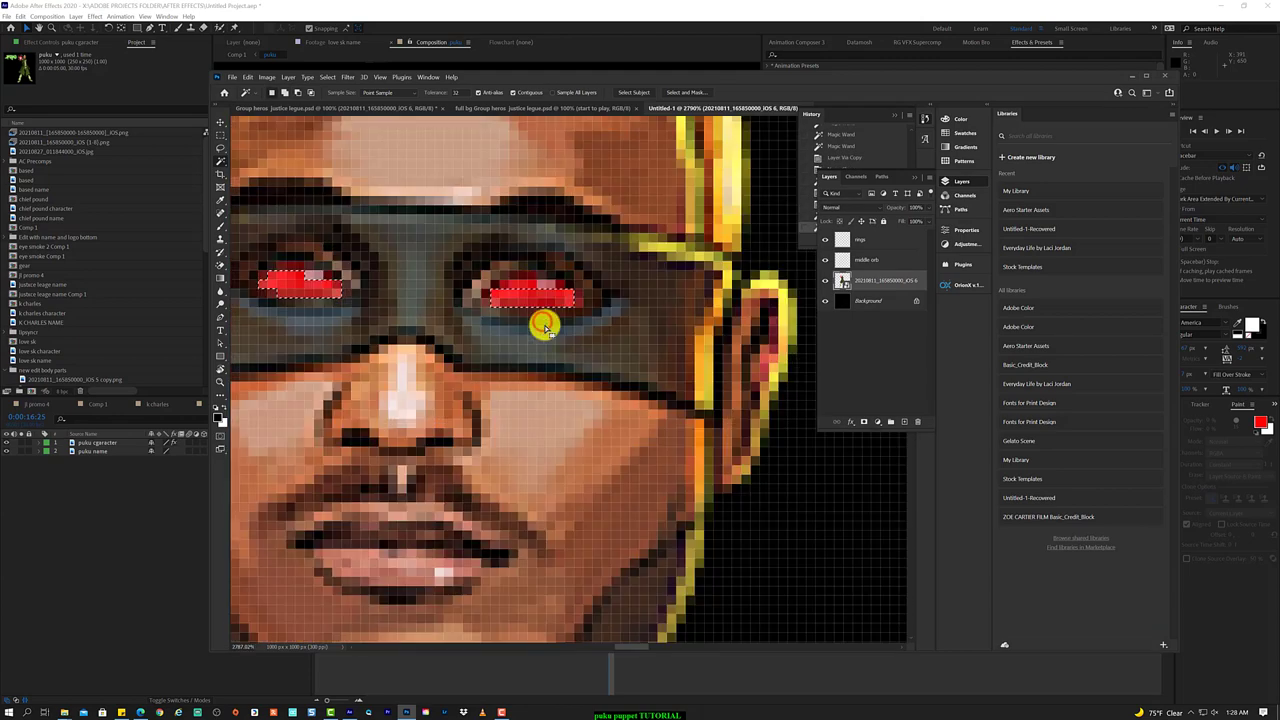
pyautogui.click(529, 277)
pyautogui.keyDown('shift'); pyautogui.click(328, 280); pyautogui.keyUp('shift')
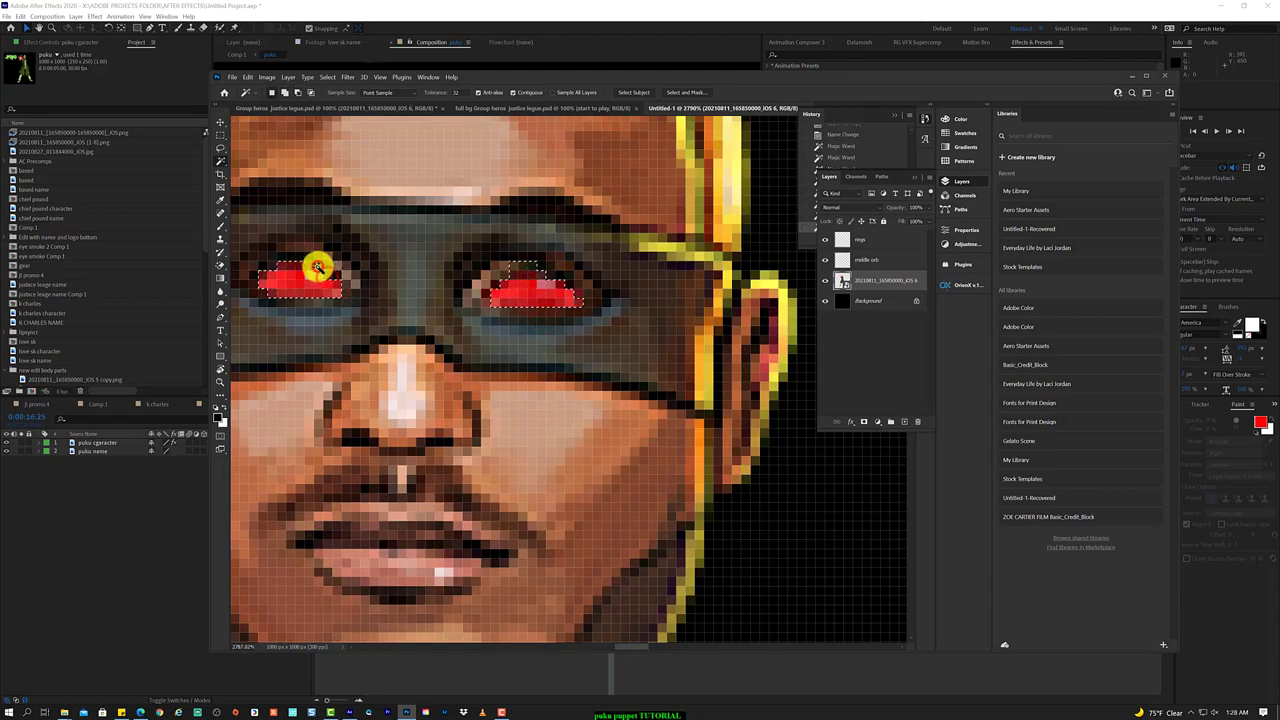
pyautogui.click(533, 288)
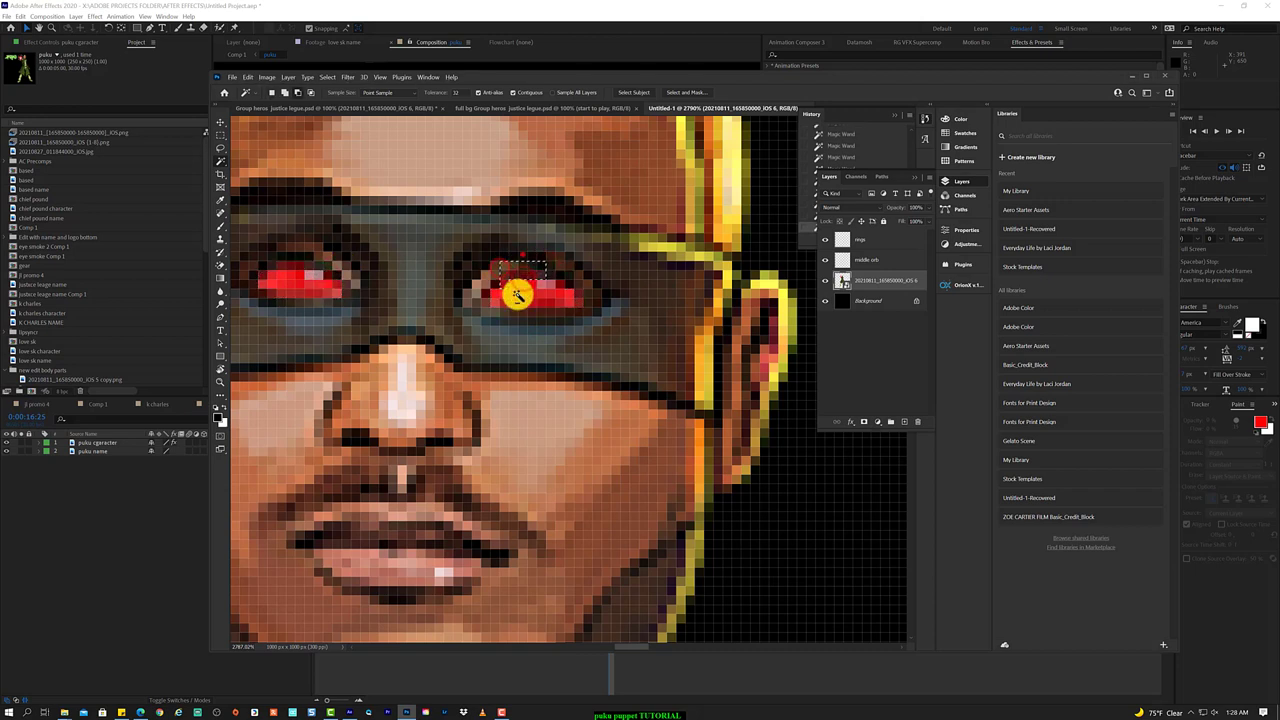
pyautogui.press('Return')
pyautogui.click(300, 272)
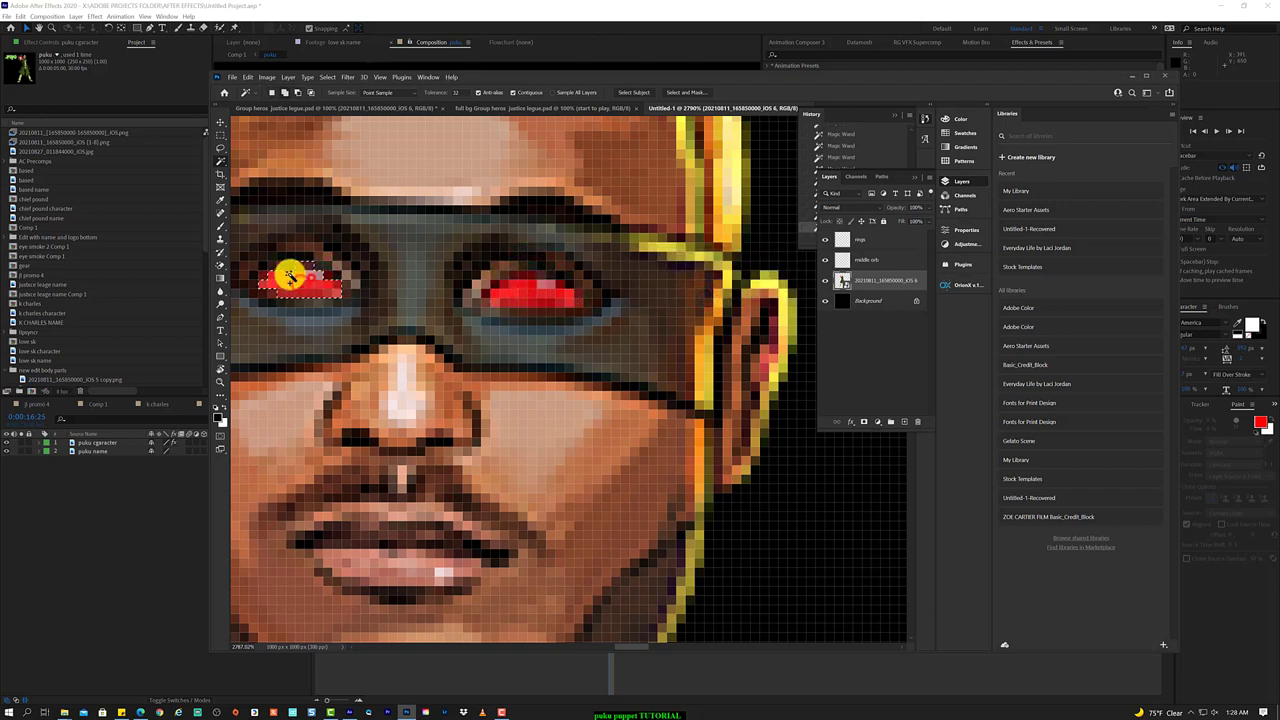
pyautogui.keyDown('shift'); pyautogui.click(506, 290); pyautogui.keyUp('shift')
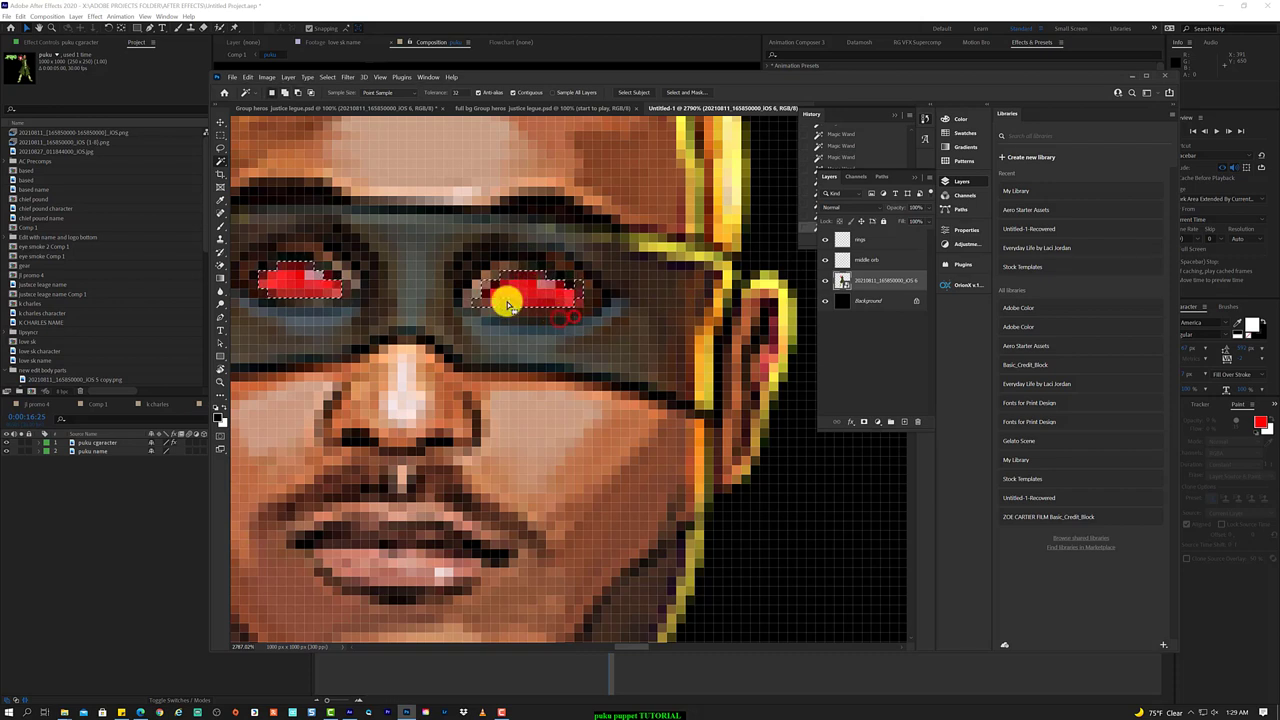
pyautogui.hotkey('ctrl', 'j')
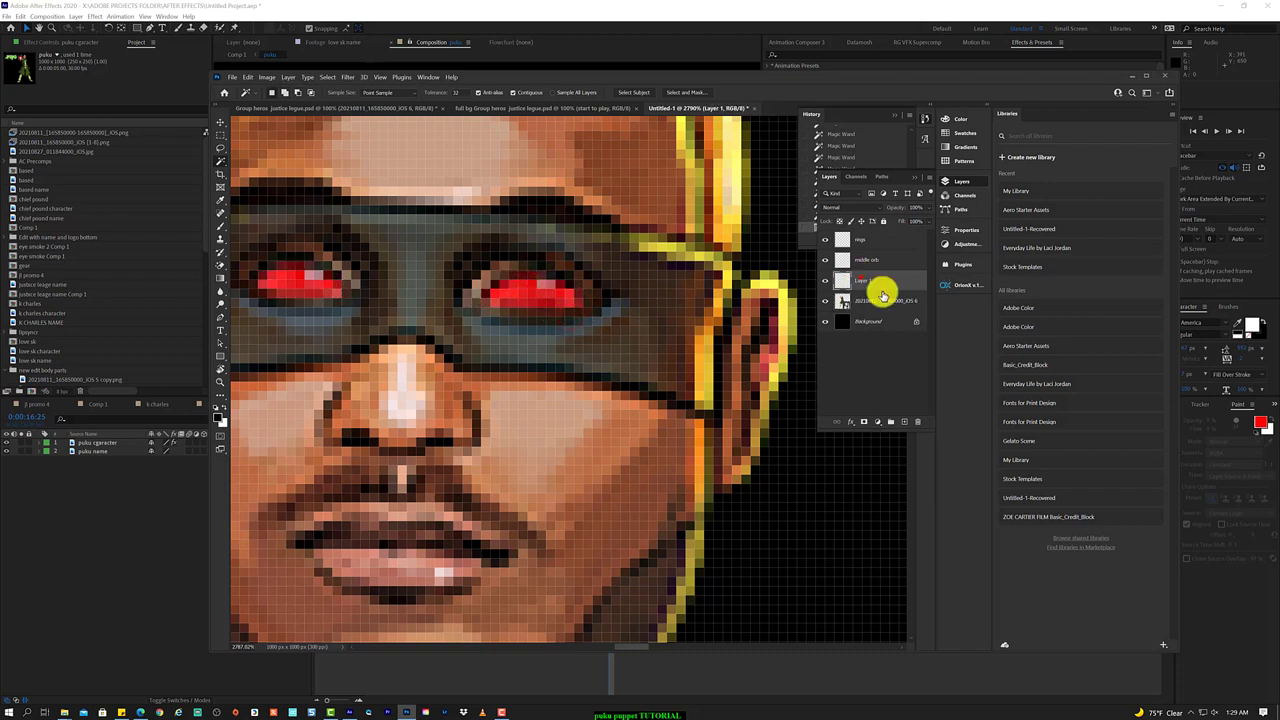
pyautogui.write('eyes')
pyautogui.press('Return')
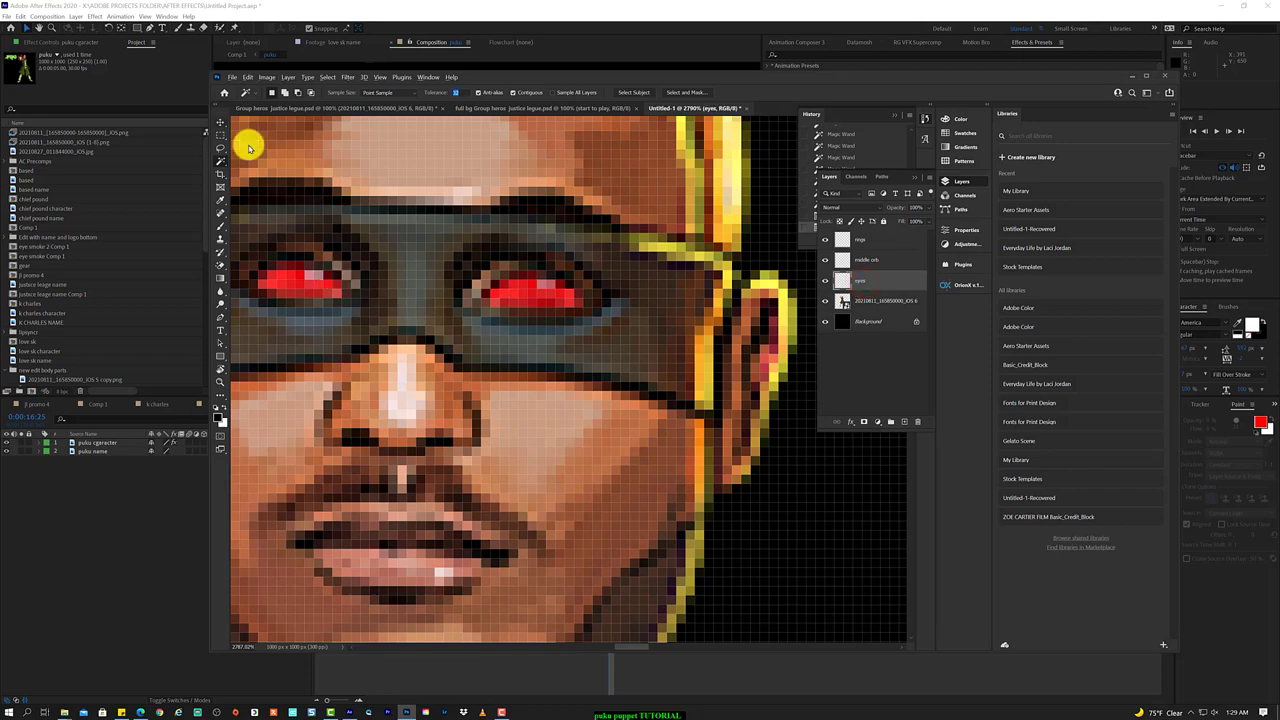
pyautogui.press('v')
pyautogui.hotkey('ctrl', '0')
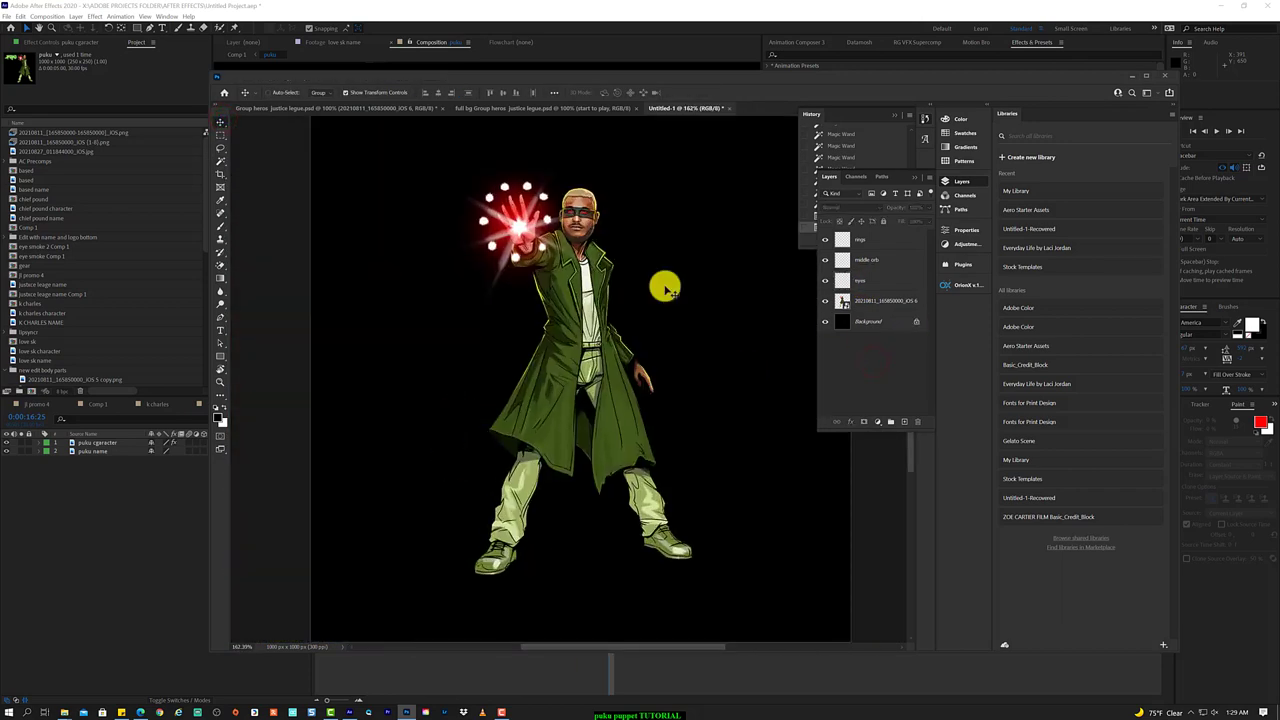
# - Hide the middle orb layer and try an eraser variant on the character photo layer
pyautogui.click(420, 277)
pyautogui.scroll(2, 417, 279)
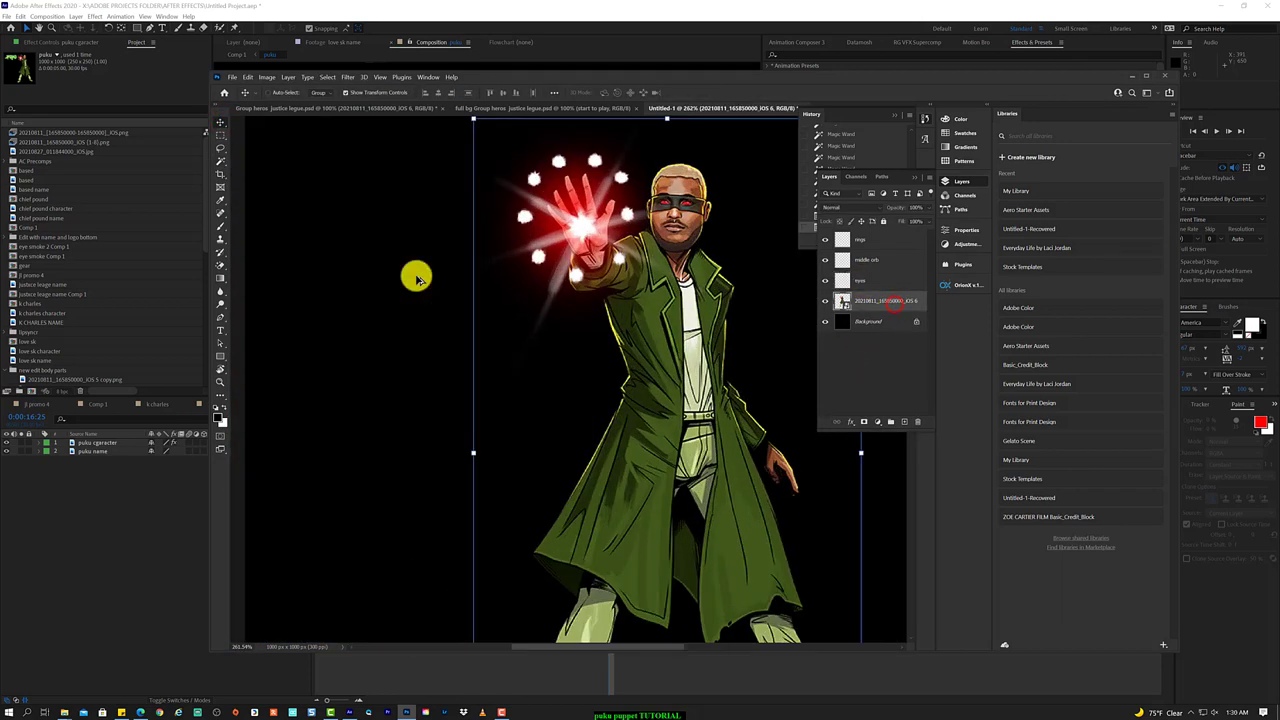
pyautogui.scroll(1, 600, 276)
pyautogui.click(823, 259)
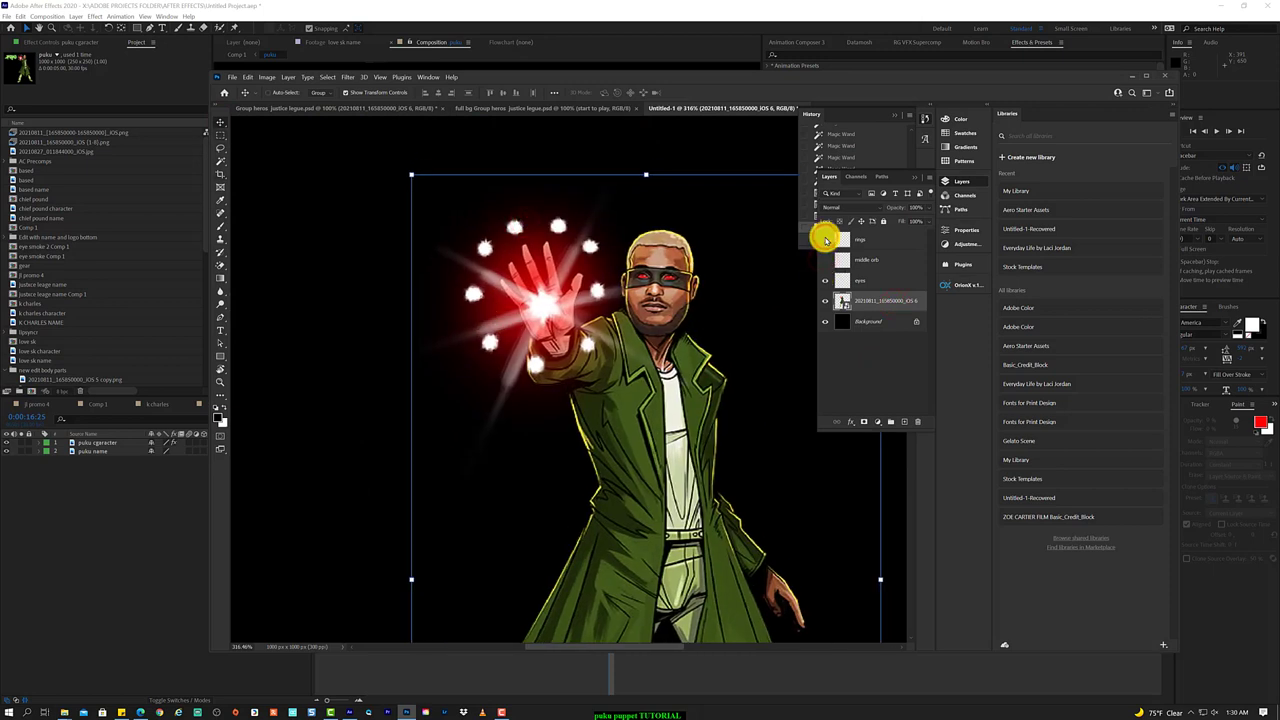
pyautogui.click(220, 264)
pyautogui.click(899, 295)
pyautogui.rightClick(220, 264)
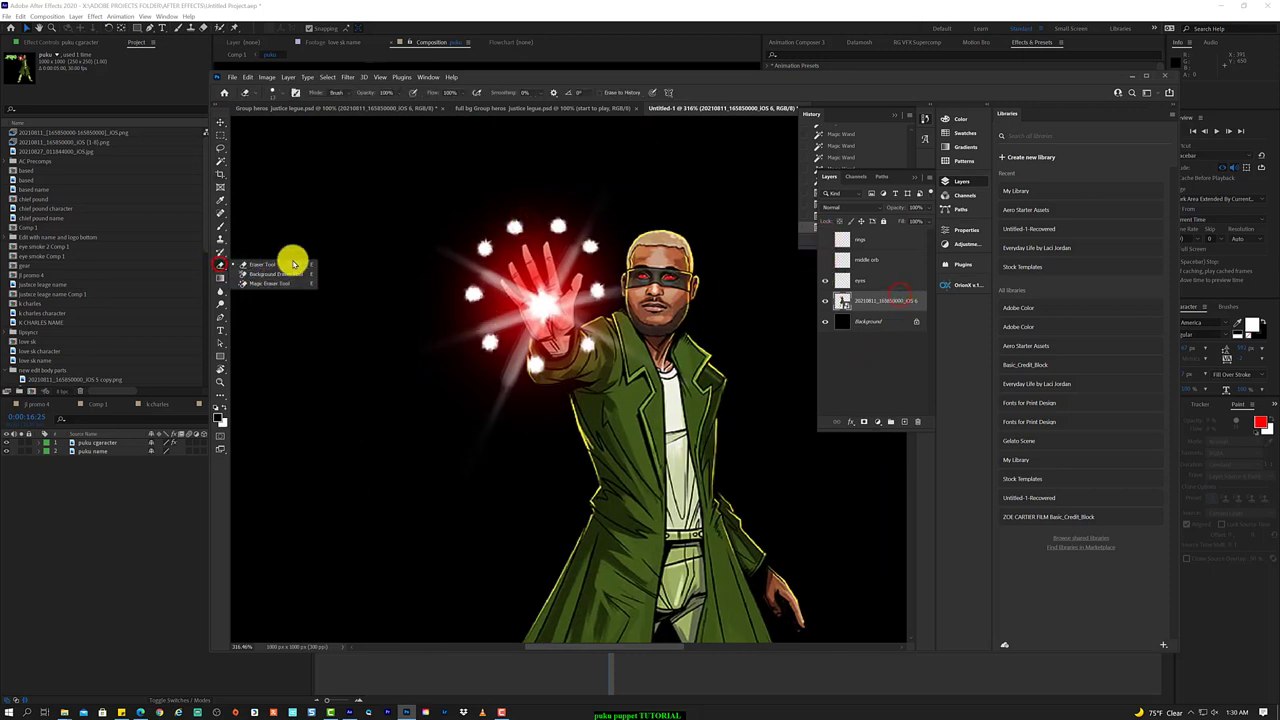
pyautogui.click(293, 263)
pyautogui.click(471, 249)
# - Convert the character photo layer to a smart object
pyautogui.click(708, 300)
pyautogui.rightClick(880, 311)
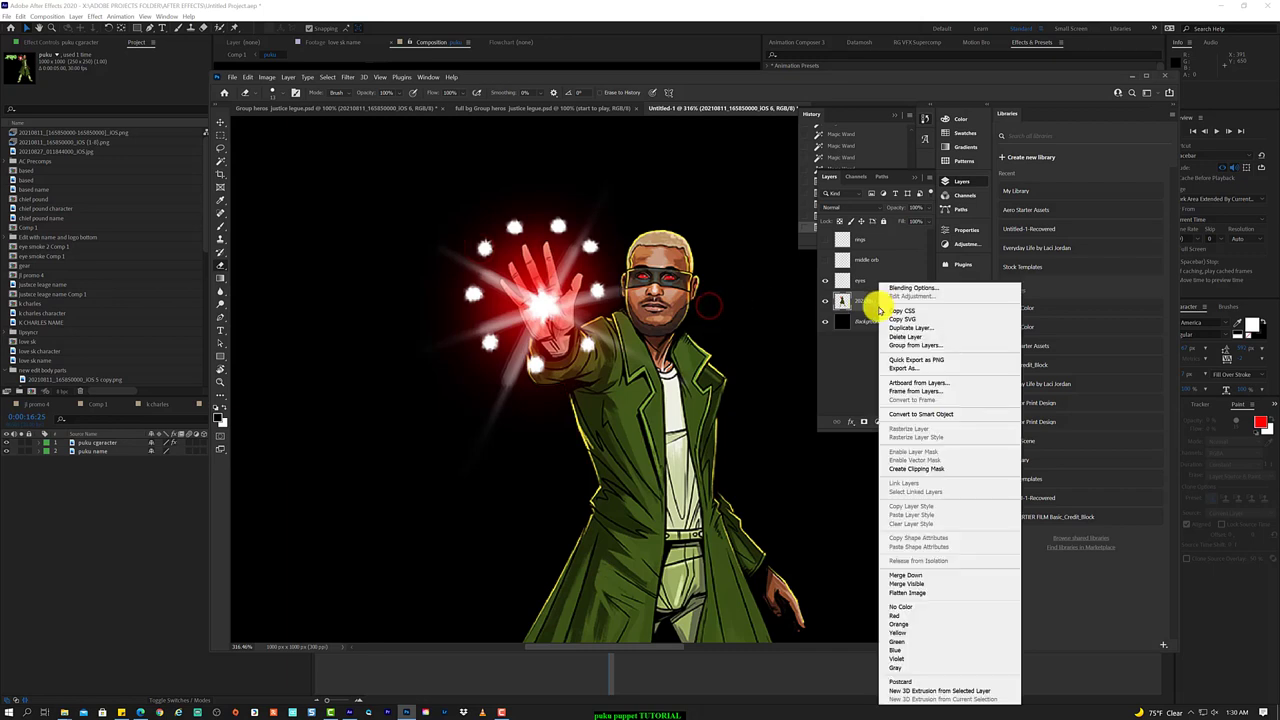
pyautogui.click(949, 414)
pyautogui.rightClick(897, 300)
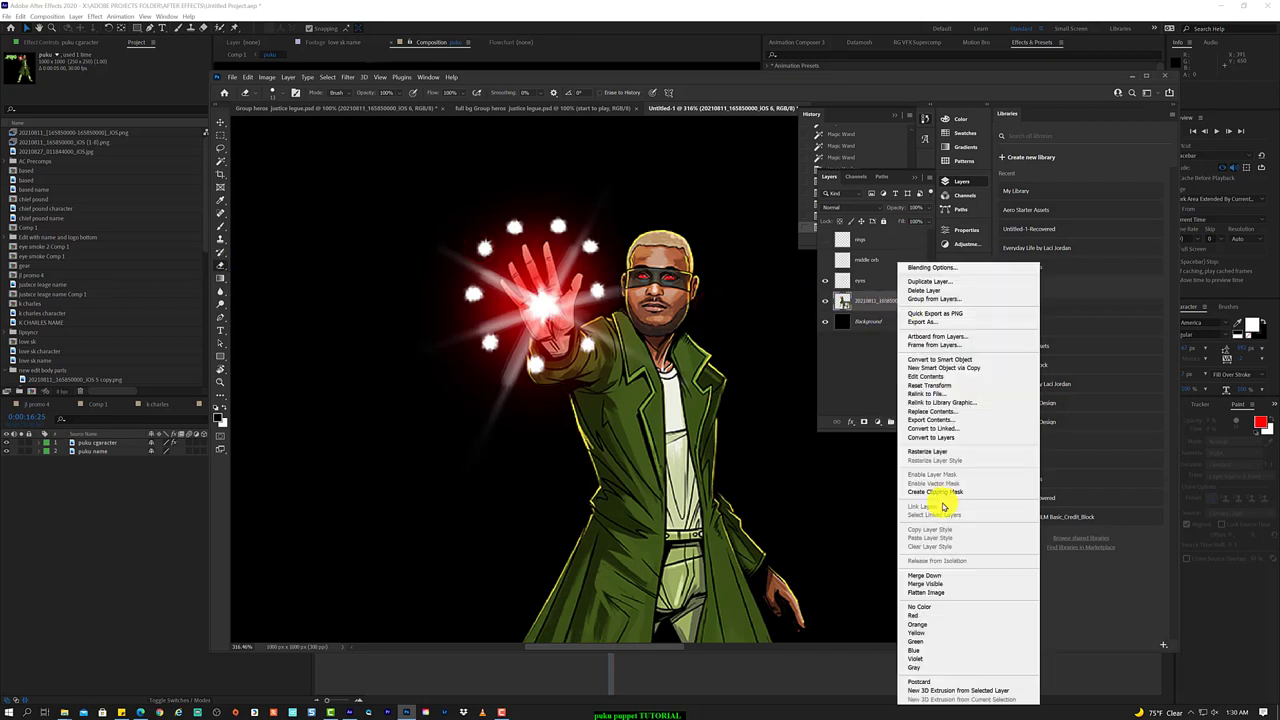
pyautogui.press('Escape')
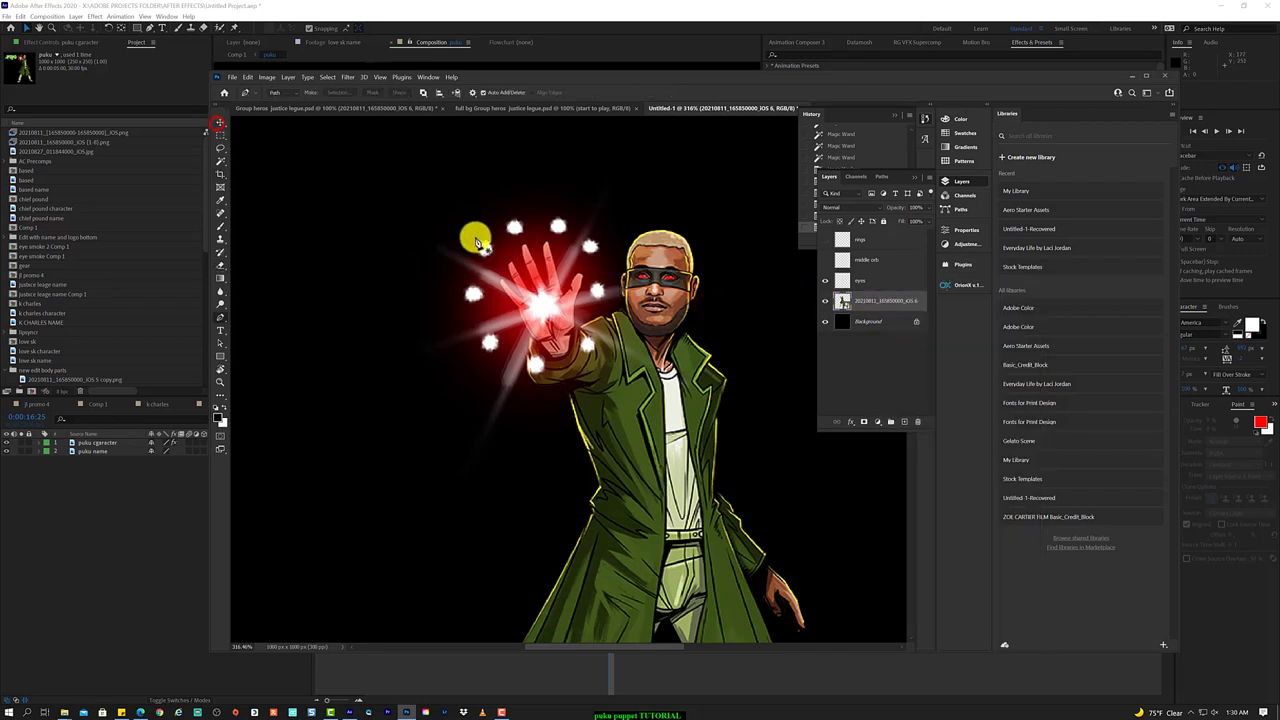
# - Switch to the Magic Wand and unlock the background into Layer 0 after the not-editable error
pyautogui.click(221, 161)
pyautogui.click(262, 179)
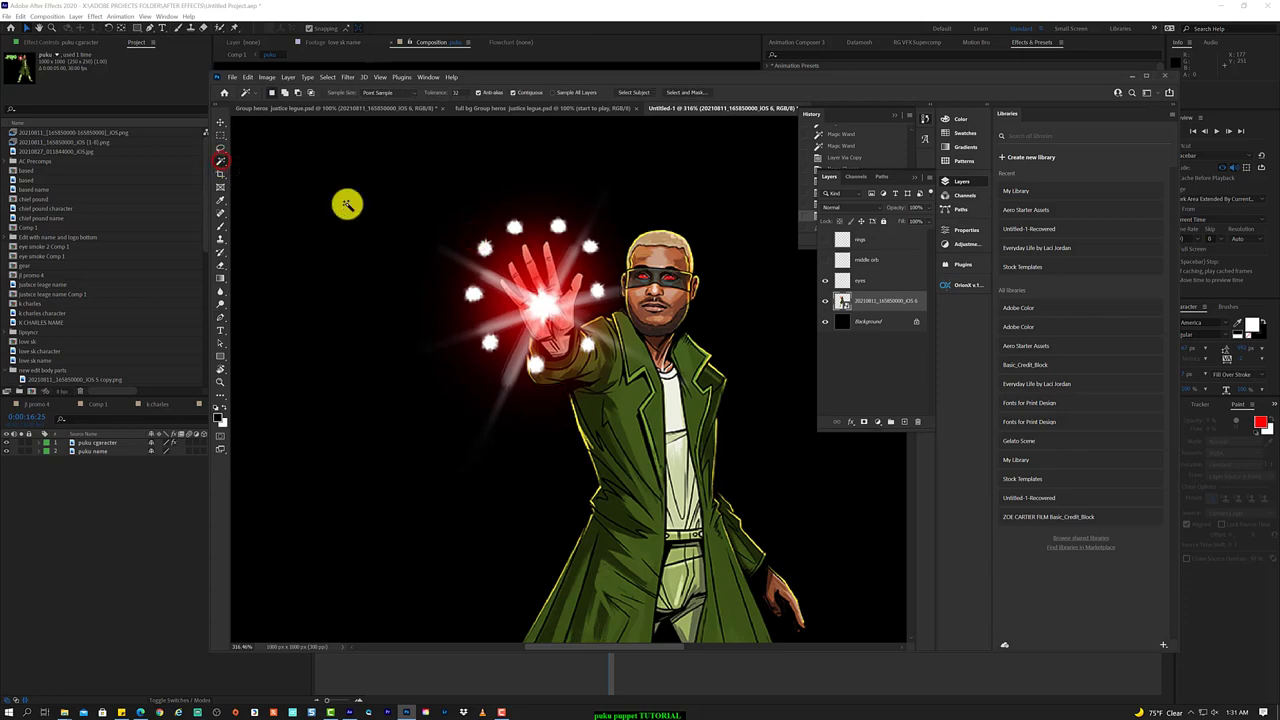
pyautogui.click(486, 252)
pyautogui.click(720, 300)
pyautogui.rightClick(846, 320)
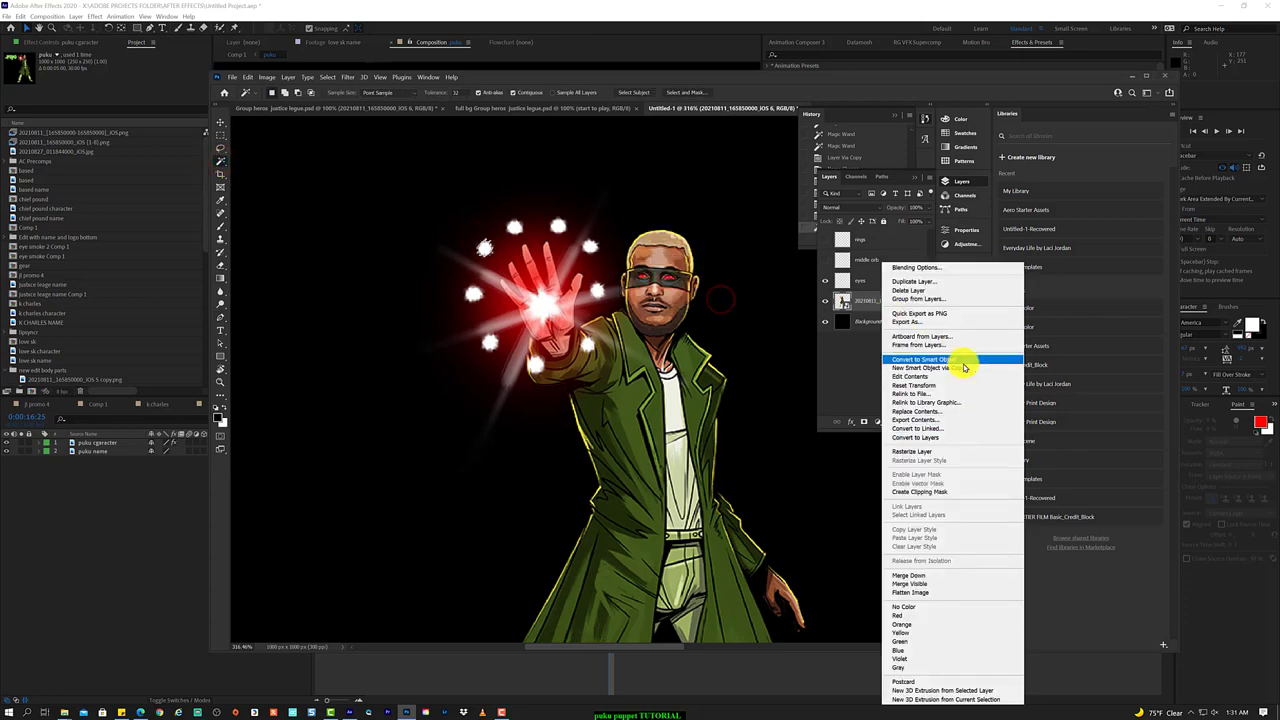
pyautogui.click(961, 452)
# - Magic Wand-select the white glow dots around the raised hand and delete them
pyautogui.click(880, 300)
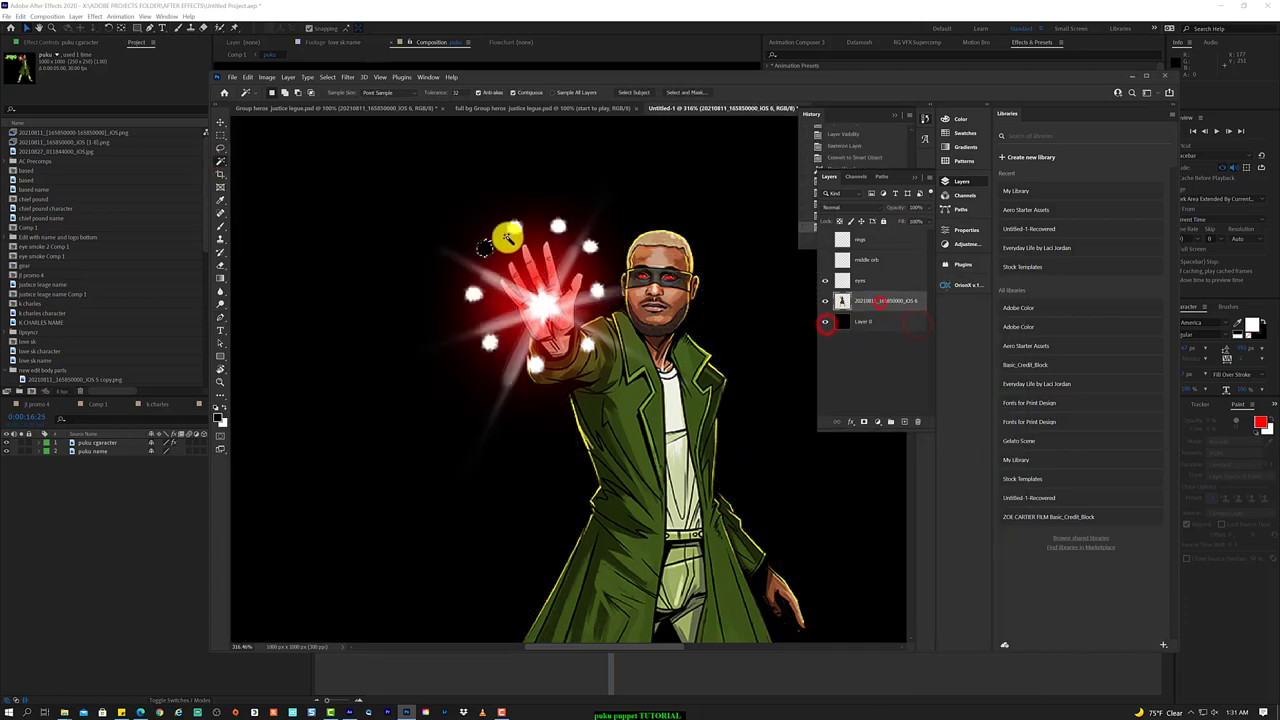
pyautogui.keyDown('shift'); pyautogui.click(590, 246); pyautogui.keyUp('shift')
pyautogui.keyDown('shift'); pyautogui.click(598, 290); pyautogui.keyUp('shift')
pyautogui.keyDown('shift'); pyautogui.click(588, 343); pyautogui.keyUp('shift')
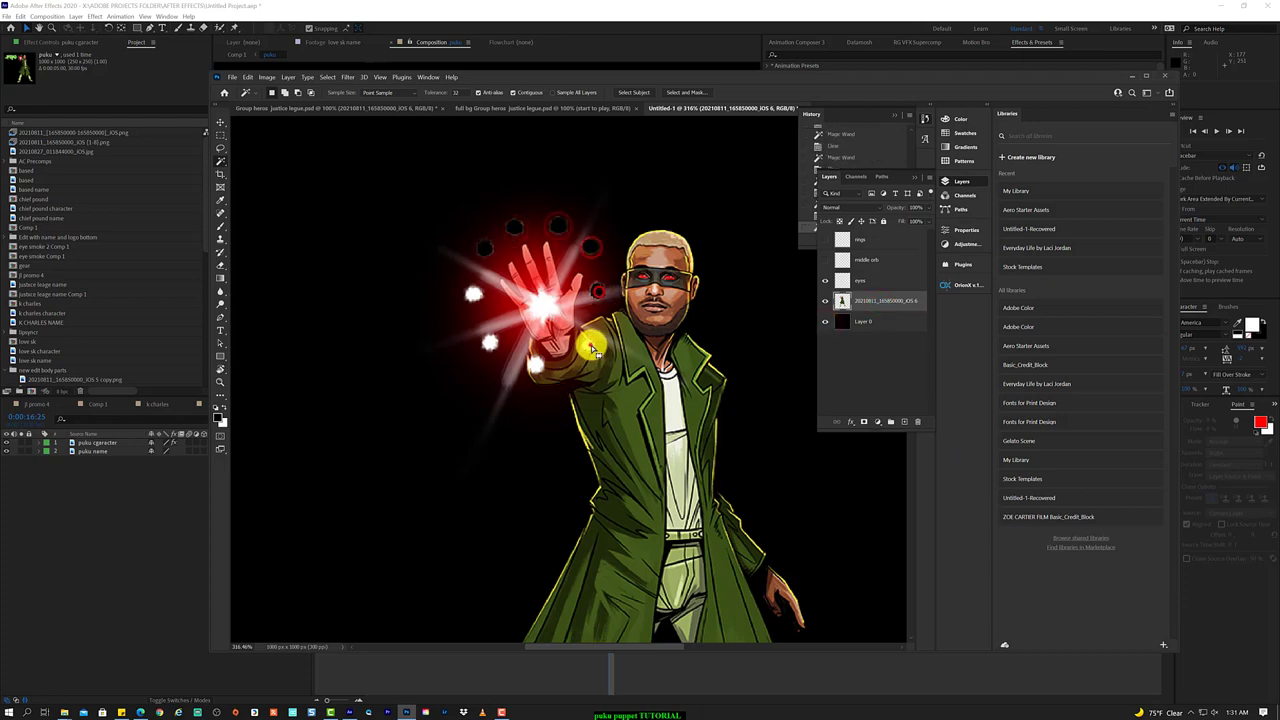
pyautogui.keyDown('shift'); pyautogui.click(535, 365); pyautogui.keyUp('shift')
pyautogui.keyDown('shift'); pyautogui.click(489, 343); pyautogui.keyUp('shift')
pyautogui.press('Delete')
pyautogui.click(473, 296)
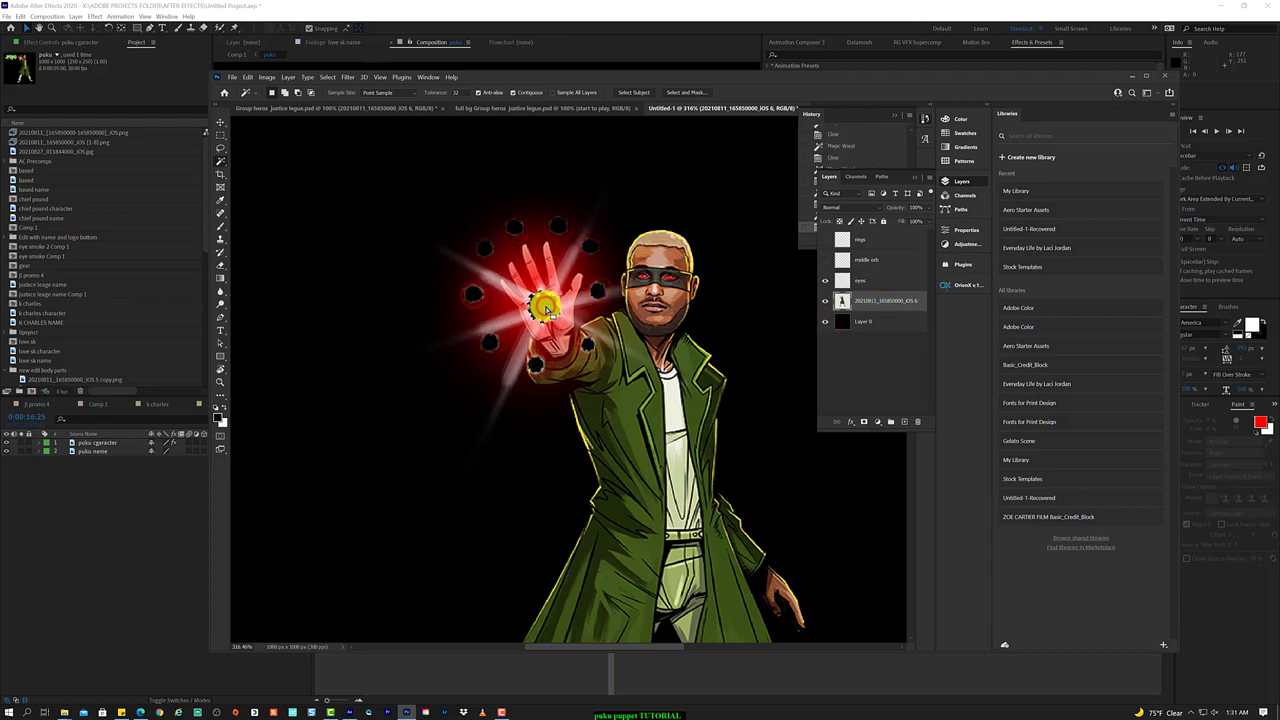
pyautogui.scroll(3, 586, 334)
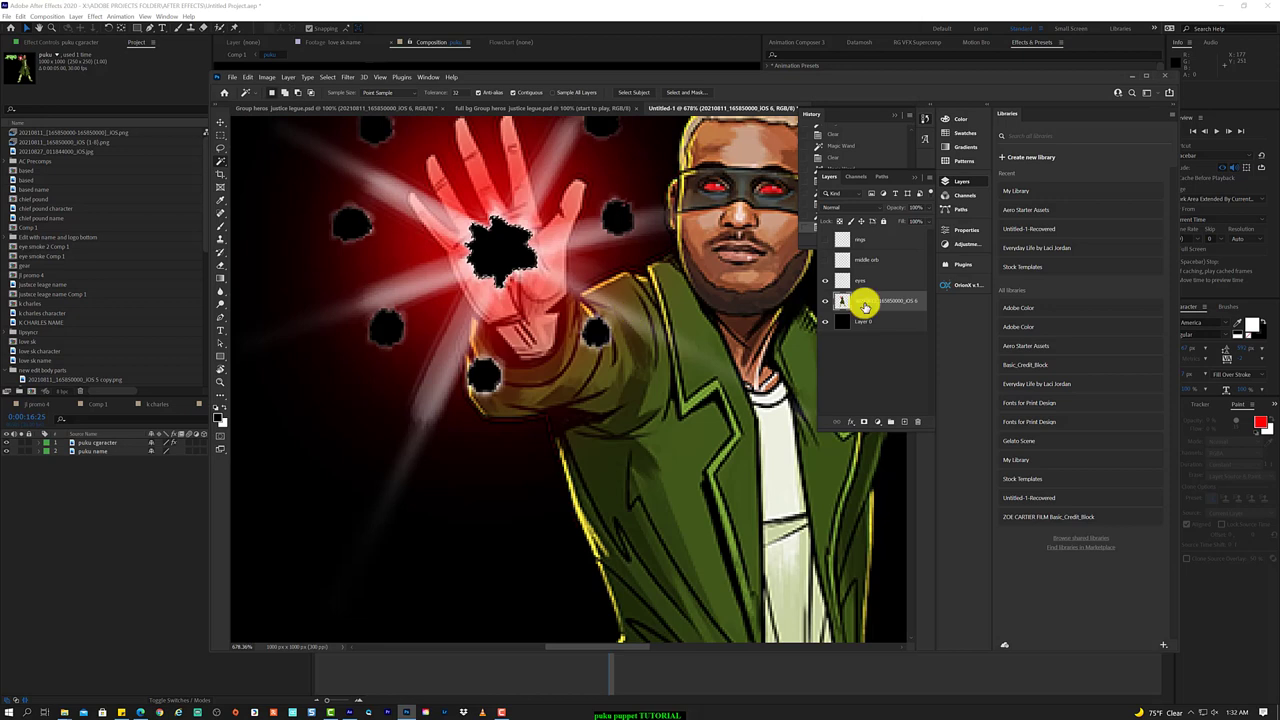
# - Duplicate the character photo layer and hide the red eyes layer
pyautogui.hotkey('ctrl', 'j')
pyautogui.scroll(-1, 443, 297)
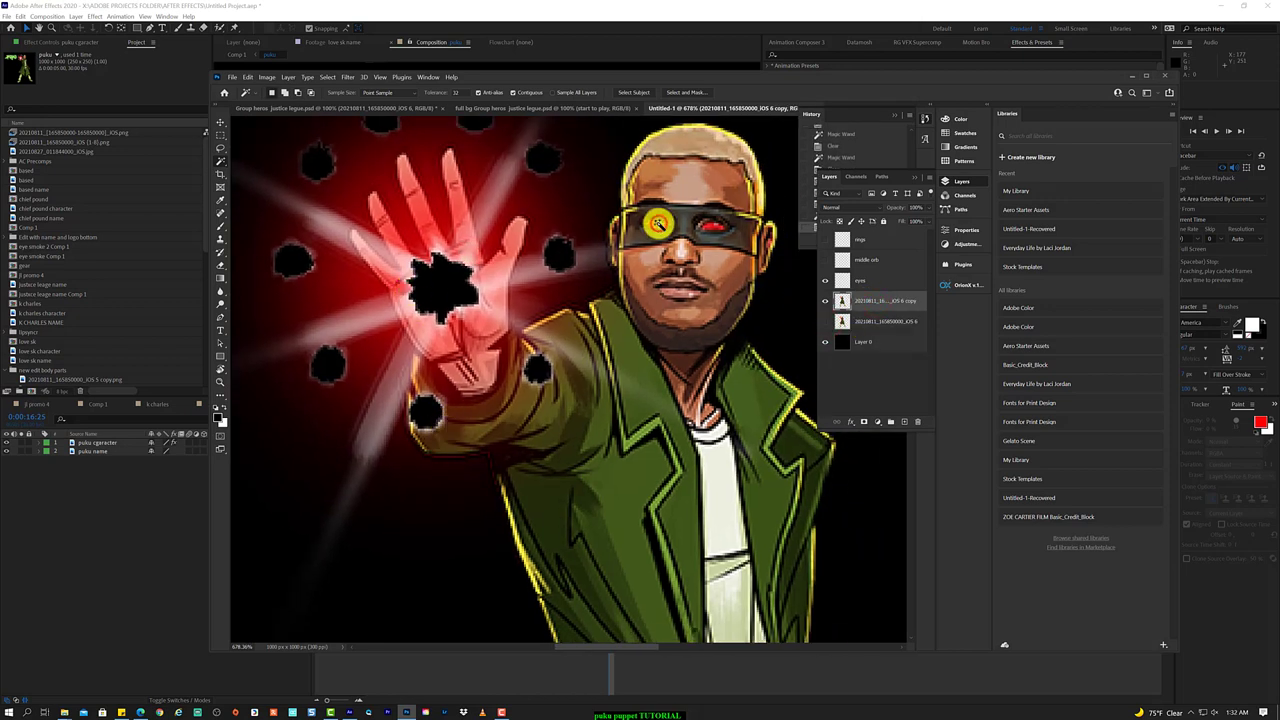
pyautogui.click(885, 300)
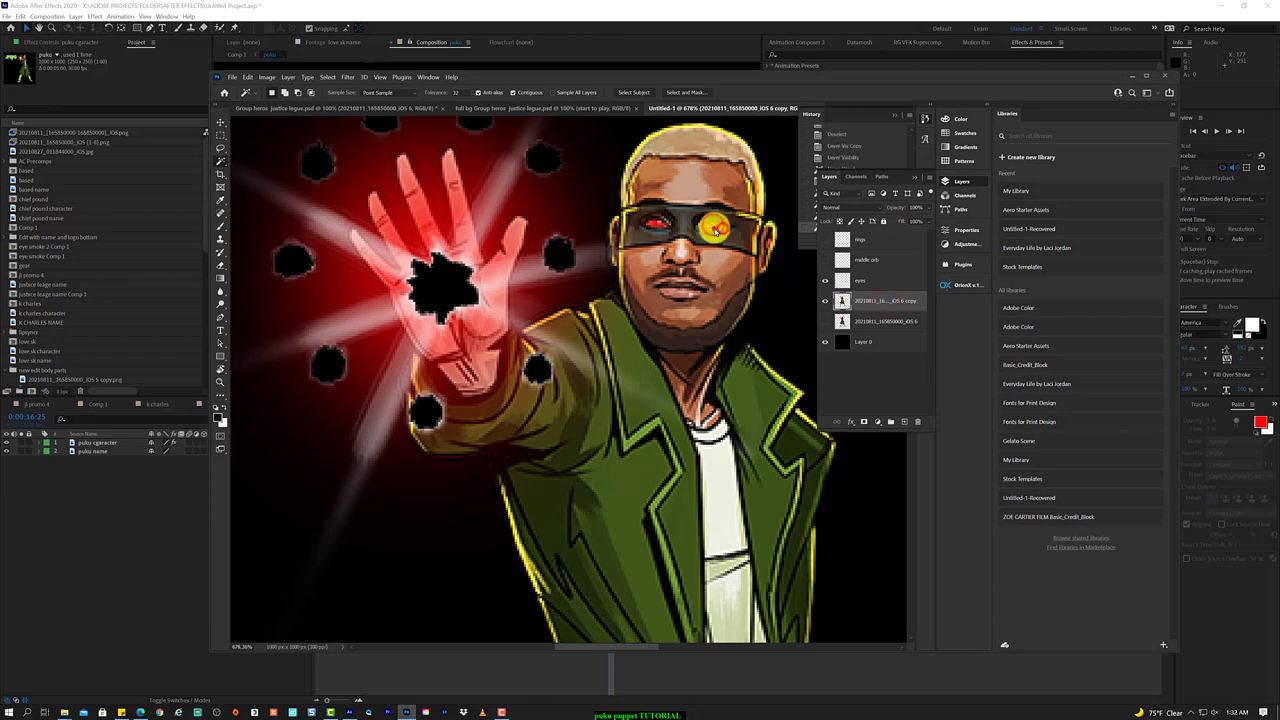
pyautogui.click(826, 287)
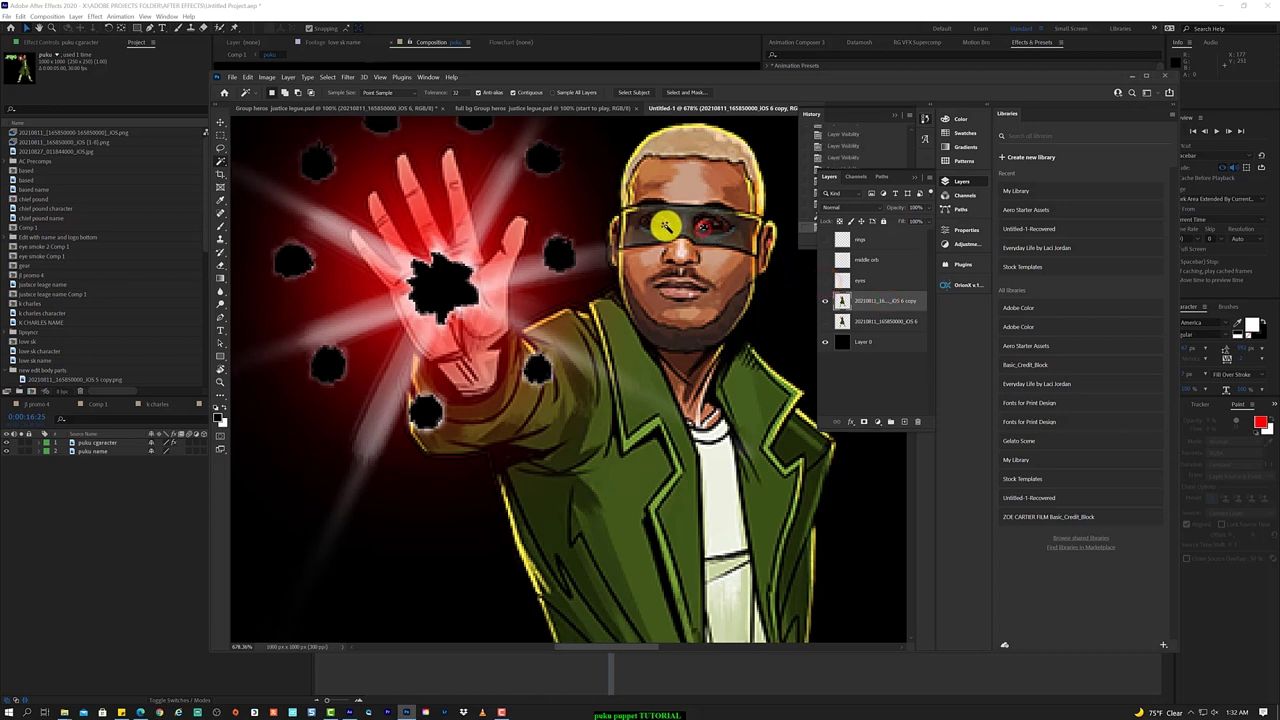
# - Show the eyes layer again and save to this computer as 'animation psd group file promo 4.psd'
pyautogui.click(826, 280)
pyautogui.click(232, 77)
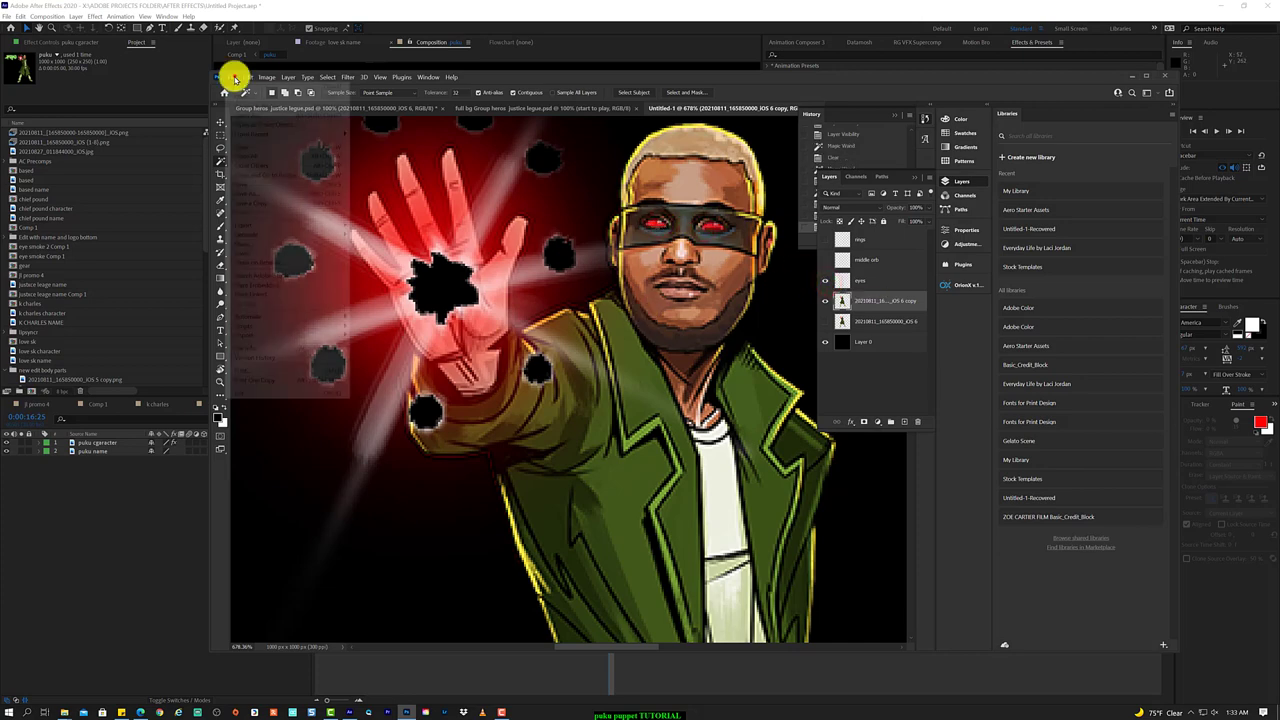
pyautogui.click(258, 193)
pyautogui.click(490, 331)
pyautogui.write('animation psd group fi')
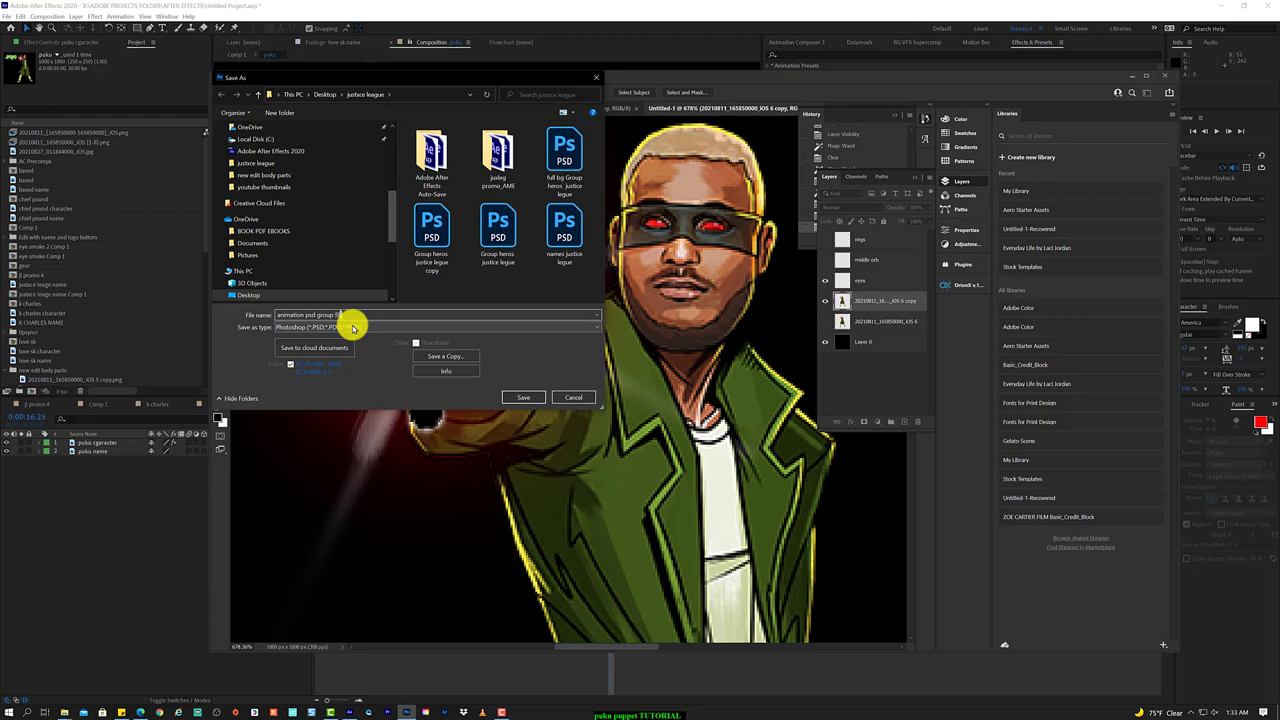
pyautogui.write('le promo 4')
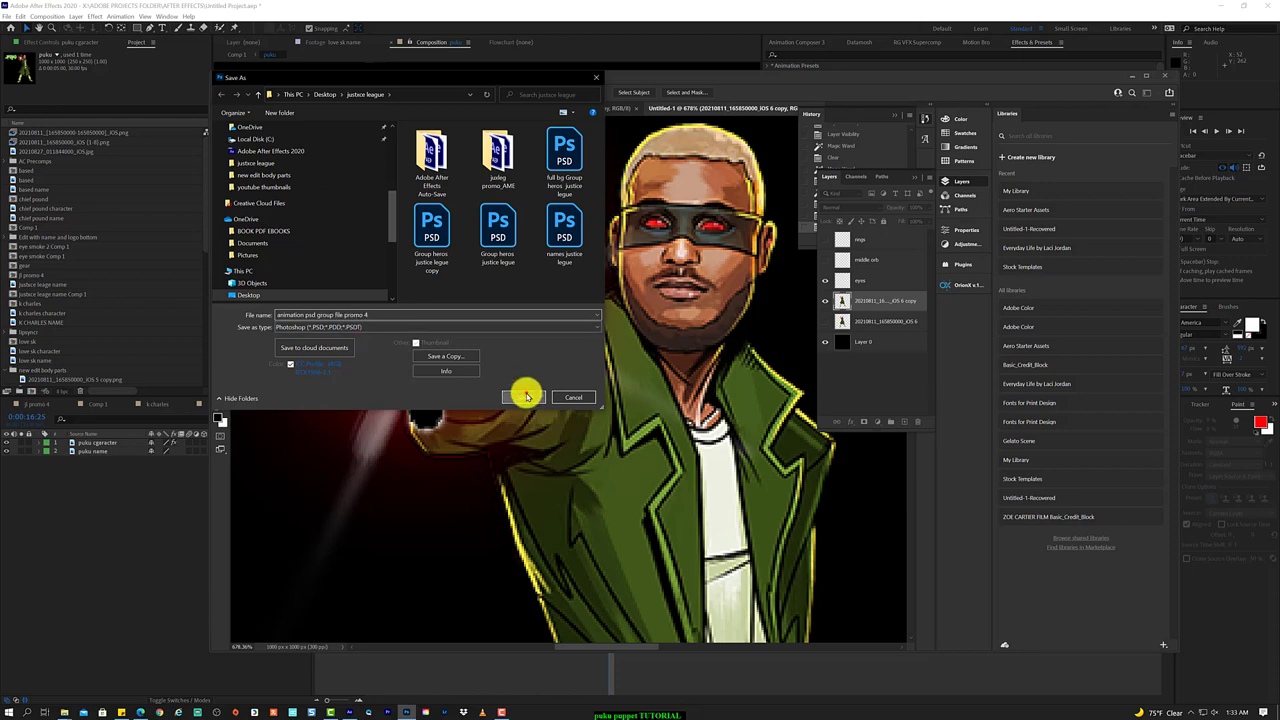
pyautogui.click(527, 396)
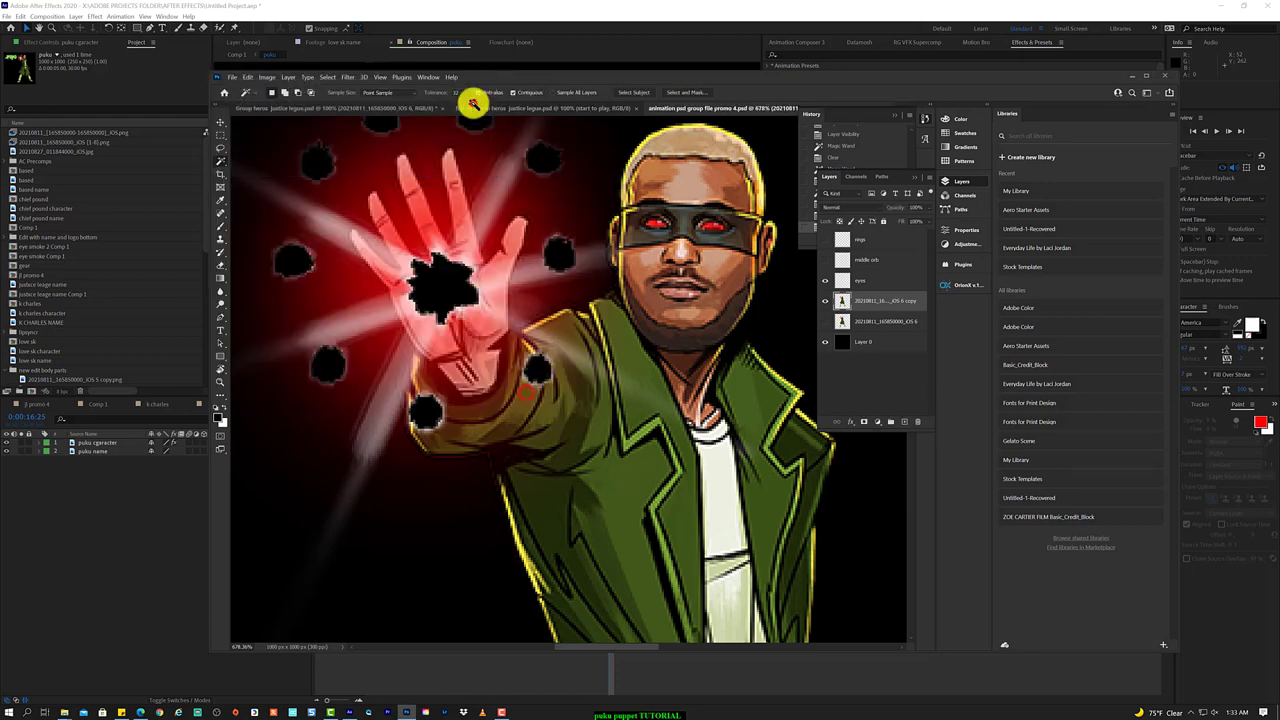
pyautogui.rightClick(221, 213)
pyautogui.click(294, 206)
pyautogui.moveTo(338, 188); pyautogui.dragTo(314, 194)
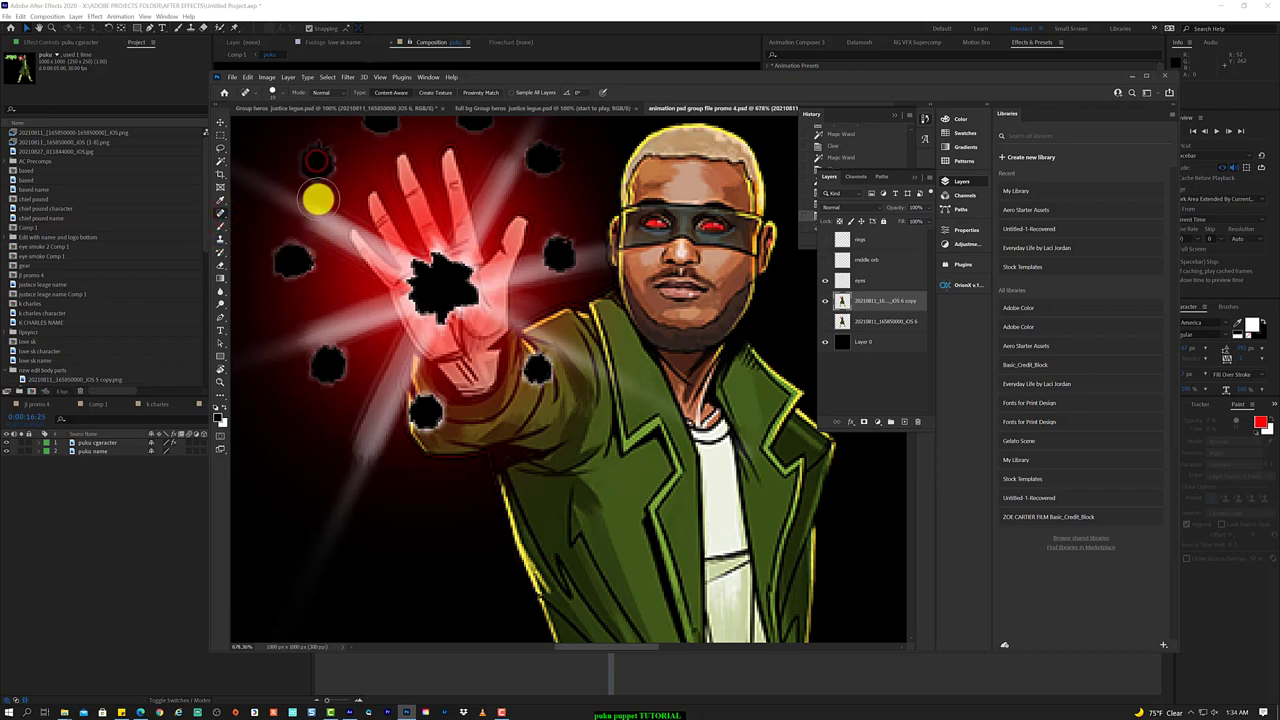
pyautogui.click(715, 303)
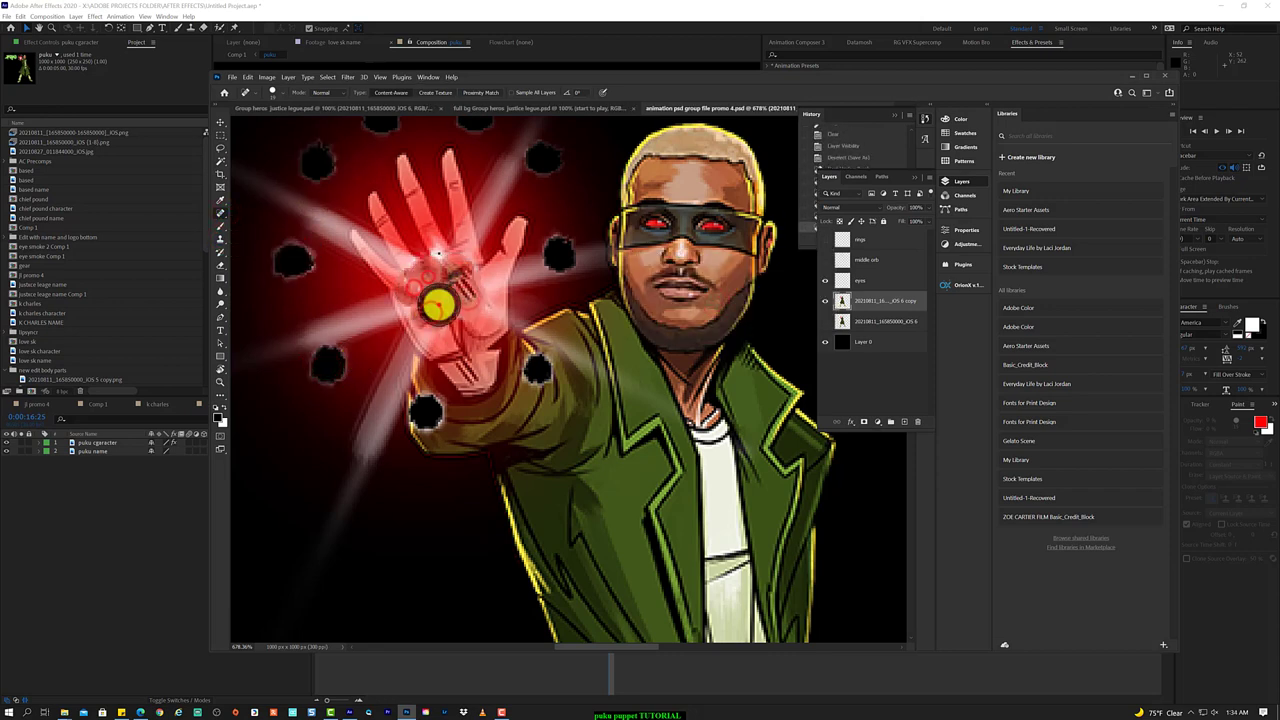
pyautogui.hotkey('ctrl', 'z')
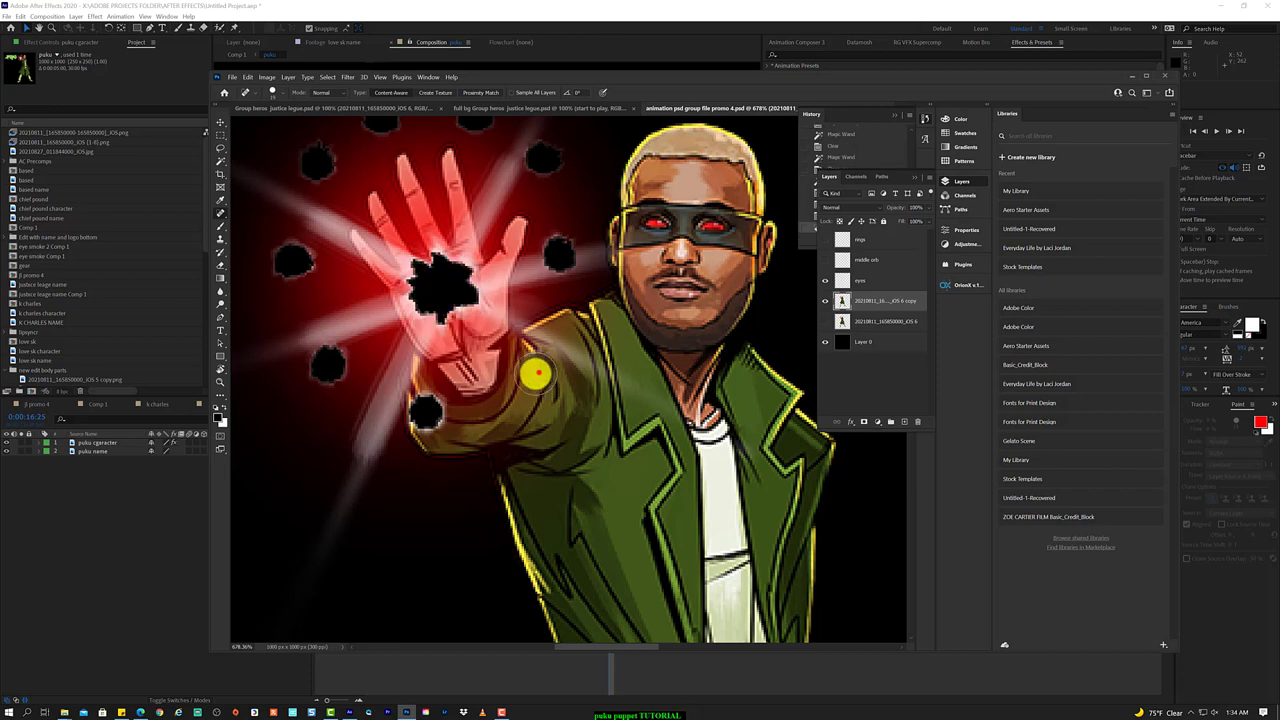
pyautogui.rightClick(221, 213)
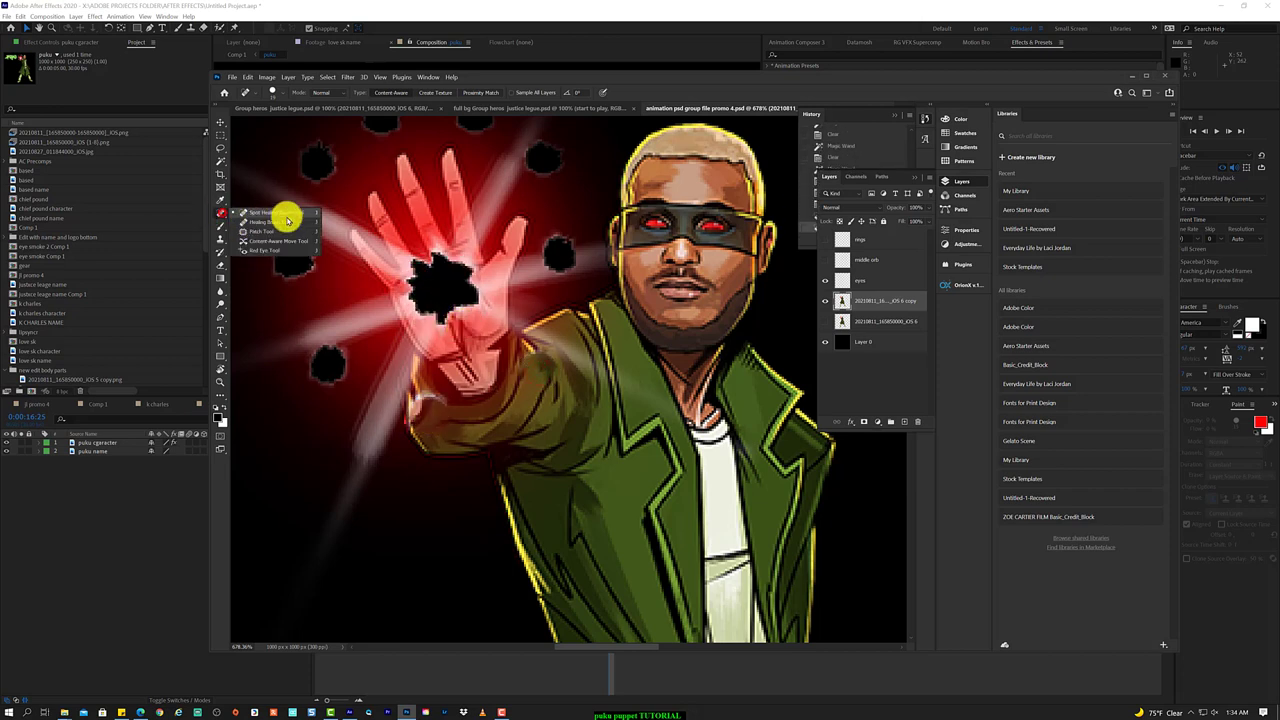
pyautogui.click(283, 217)
pyautogui.click(318, 164)
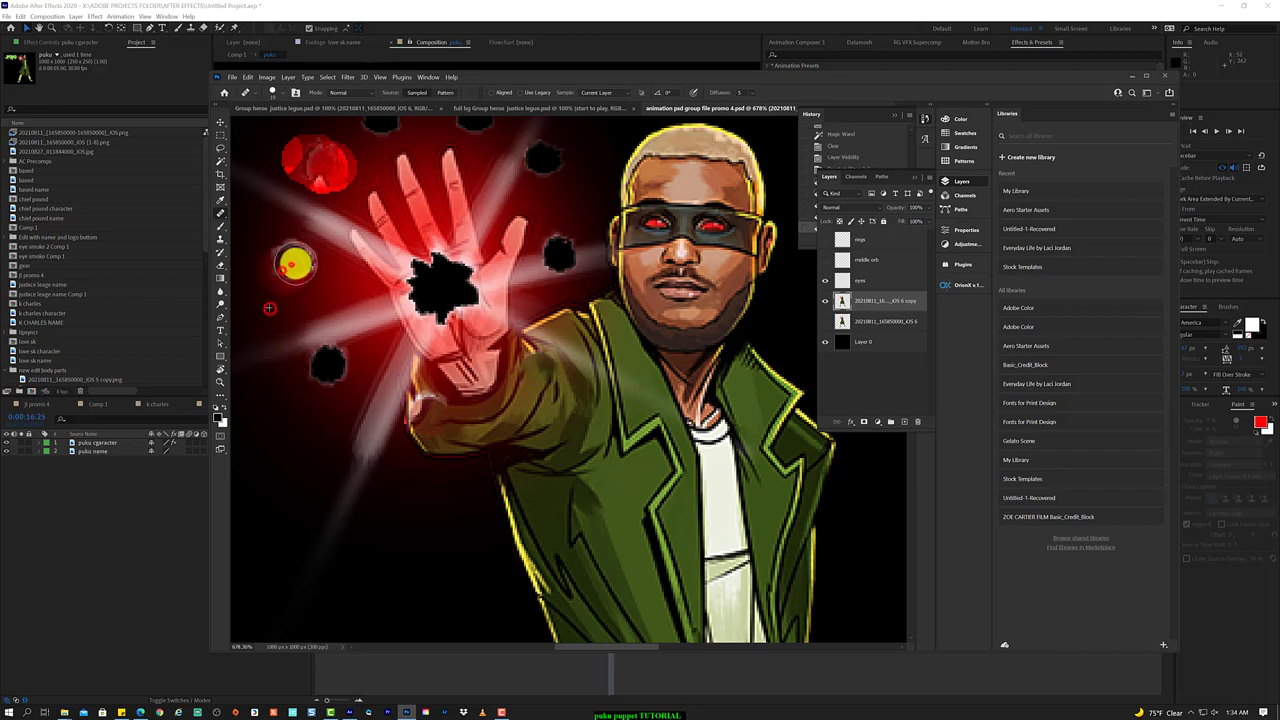
pyautogui.click(290, 262)
pyautogui.hotkey('ctrl', 'z')
pyautogui.hotkey('ctrl', 'z')
pyautogui.hotkey('ctrl', 'z')
pyautogui.click(223, 242)
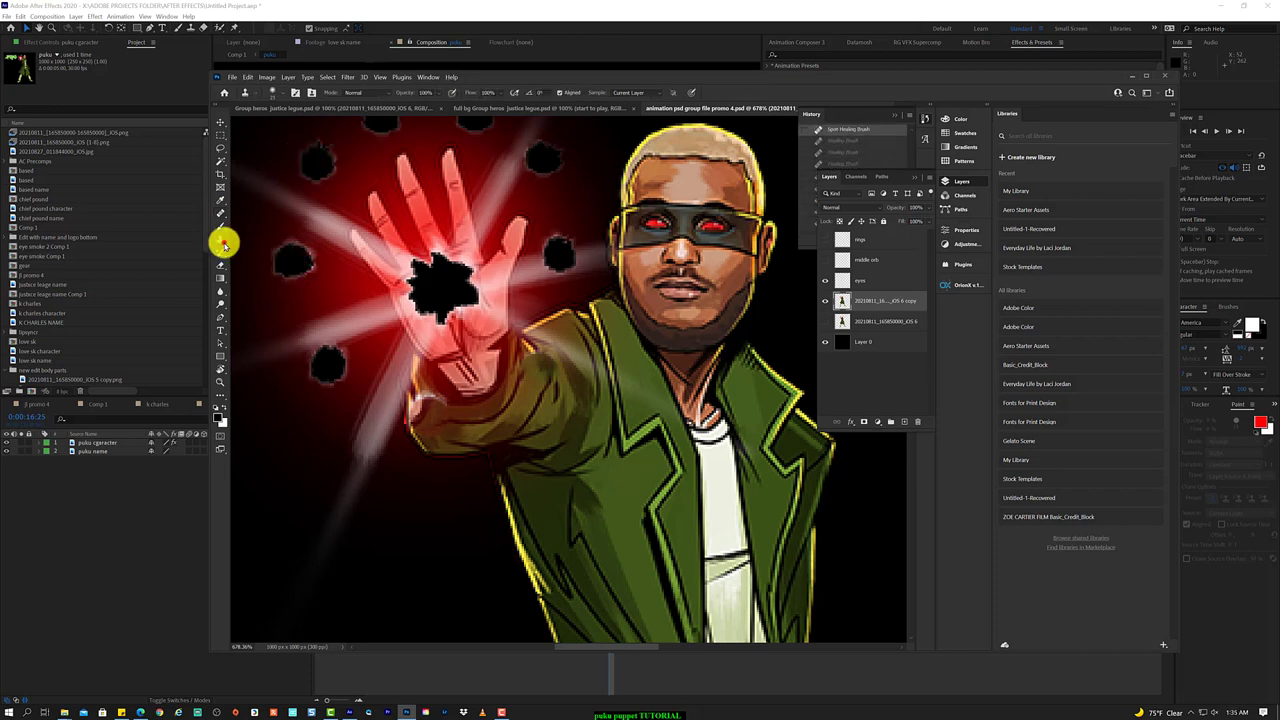
pyautogui.keyDown('alt'); pyautogui.click(270, 313); pyautogui.keyUp('alt')
pyautogui.click(294, 267)
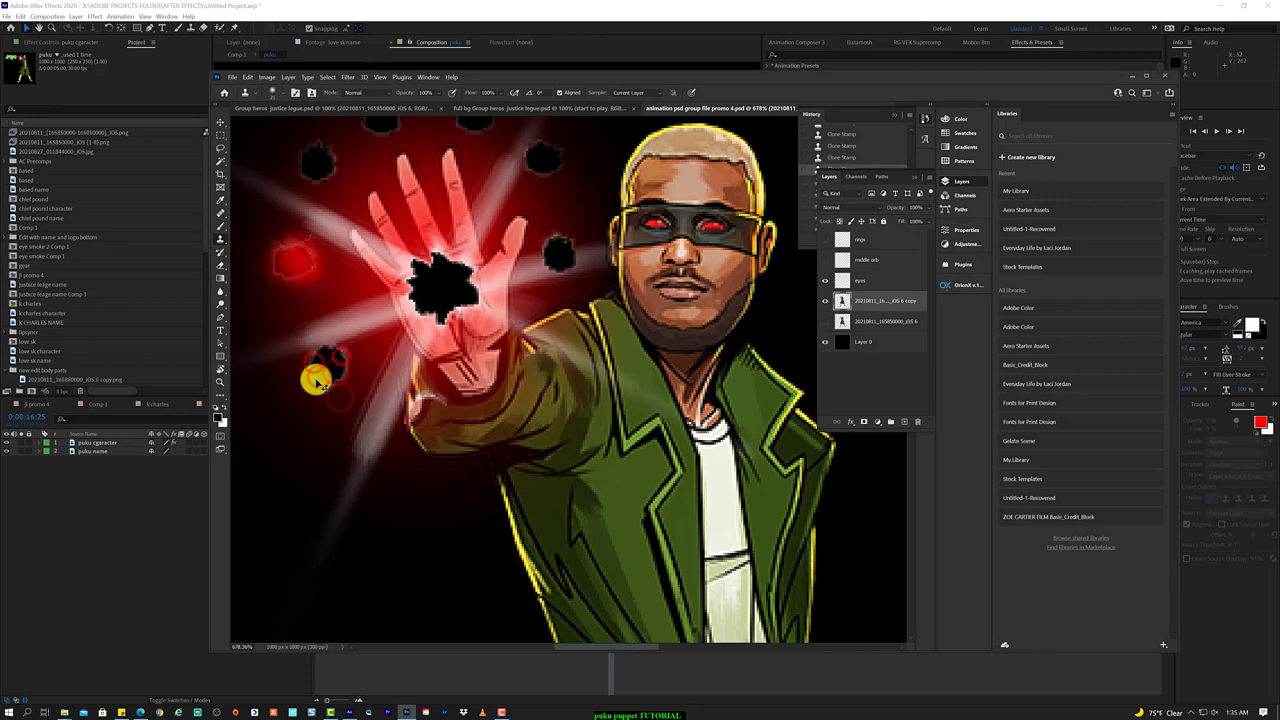
pyautogui.hotkey('ctrl', 'z')
pyautogui.hotkey('ctrl', 'z')
pyautogui.hotkey('ctrl', 'z')
pyautogui.click(221, 213)
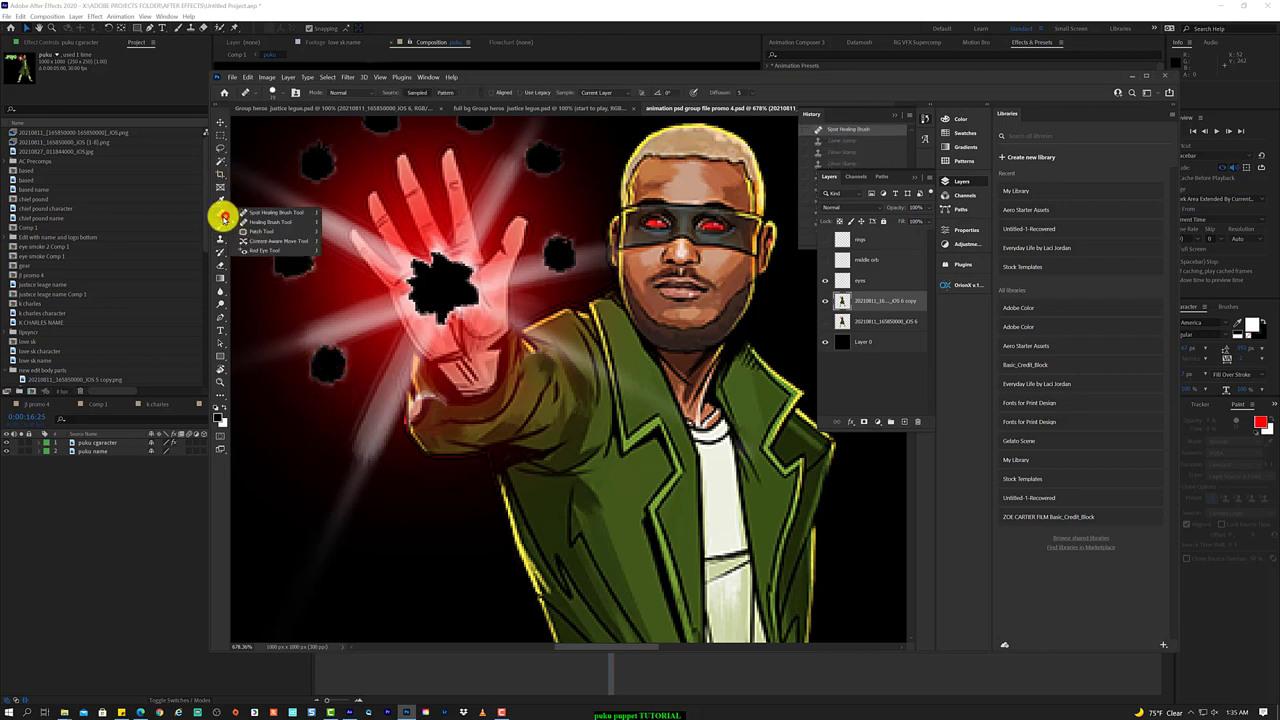
pyautogui.click(294, 232)
pyautogui.click(294, 262)
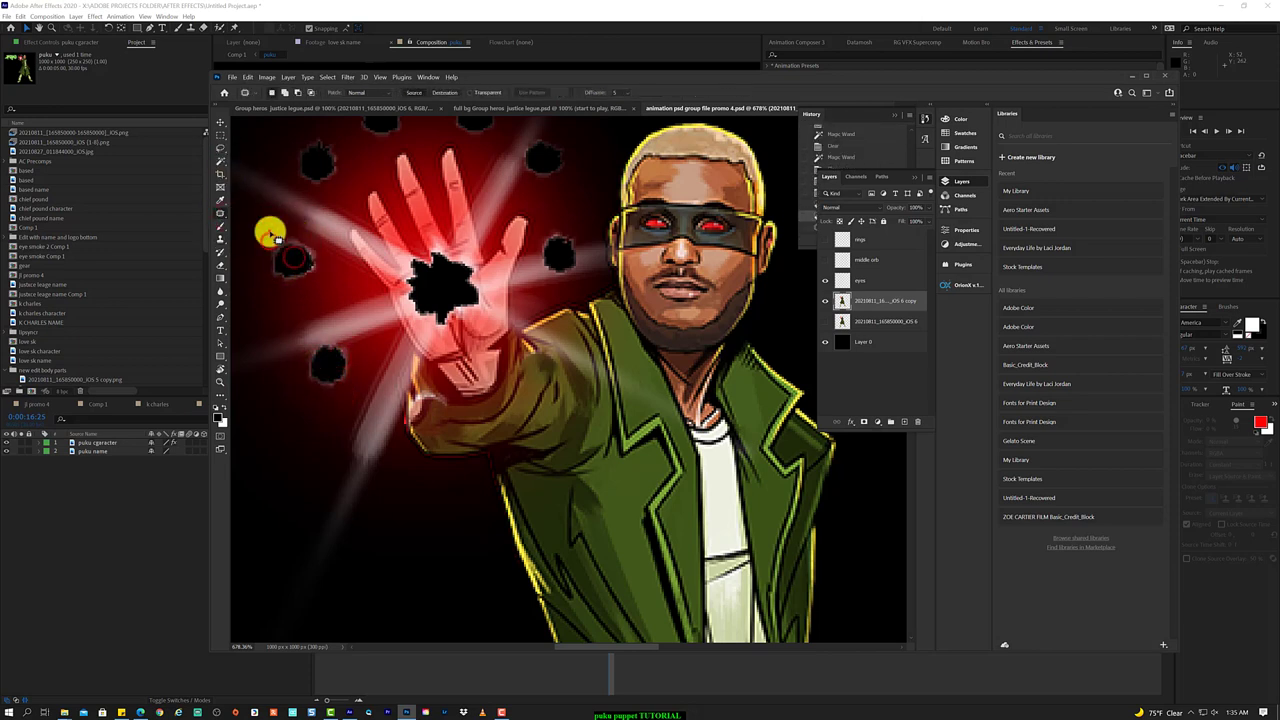
pyautogui.moveTo(268, 237)
pyautogui.mouseDown()
pyautogui.moveTo(296, 285)
pyautogui.moveTo(308, 280)
pyautogui.mouseUp()
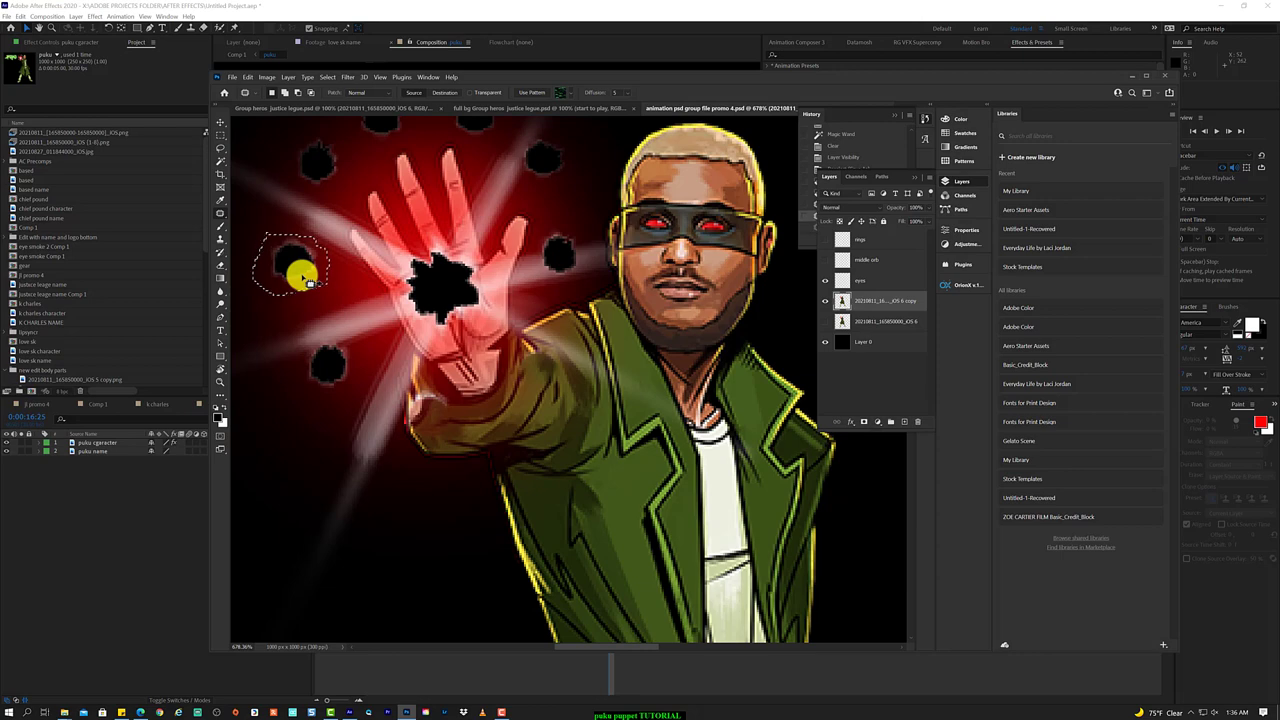
pyautogui.click(897, 181)
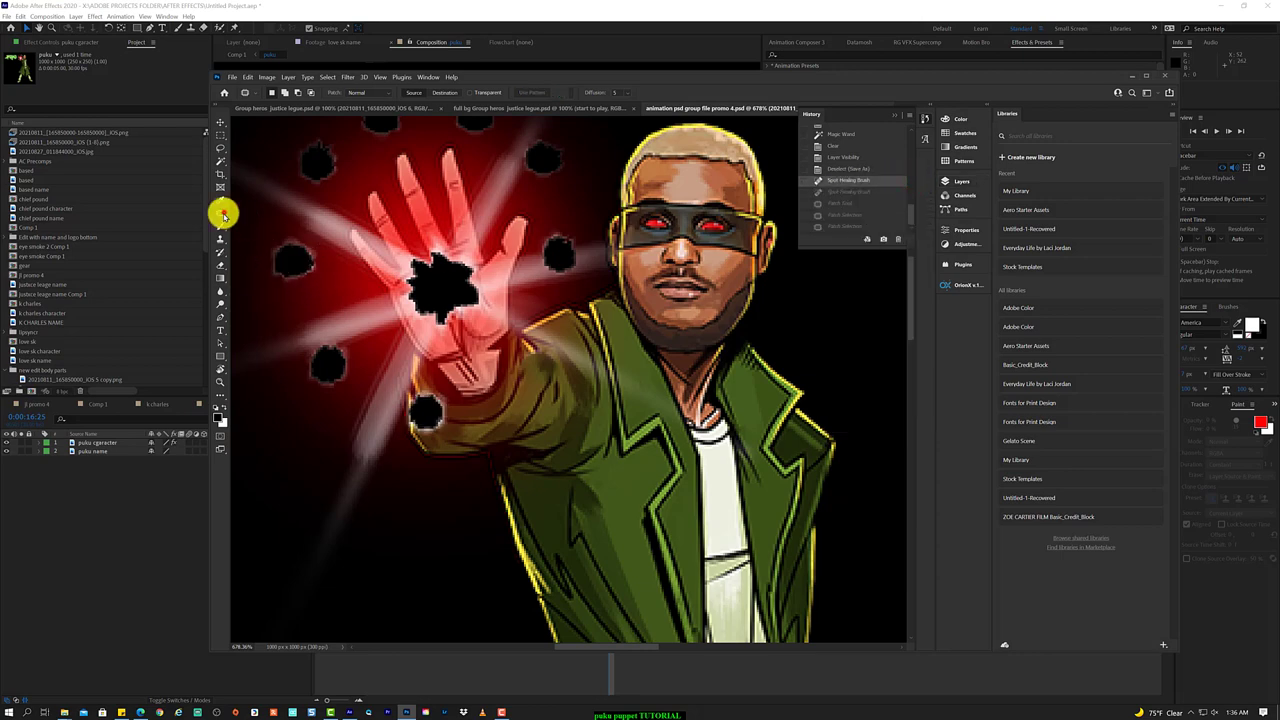
pyautogui.click(221, 211)
# - Review the puku comp's hand burst in After Effects, then return to the Photoshop artwork
pyautogui.click(160, 512)
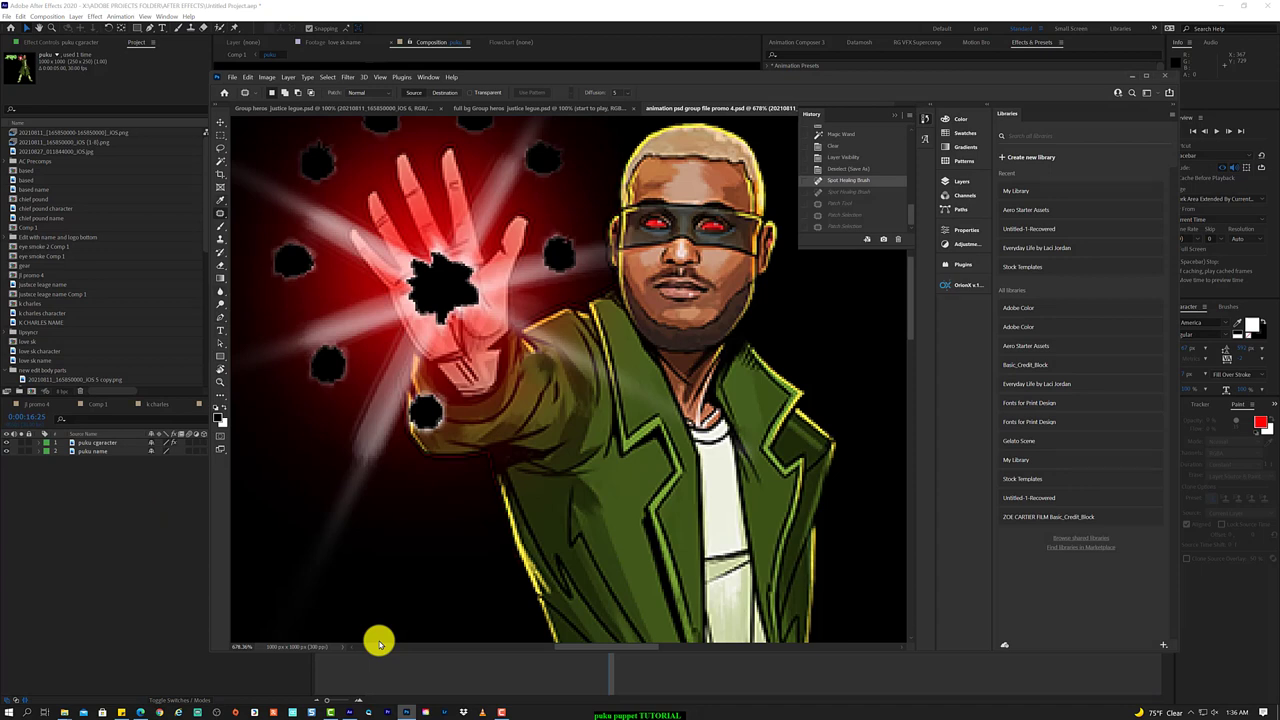
pyautogui.click(220, 121)
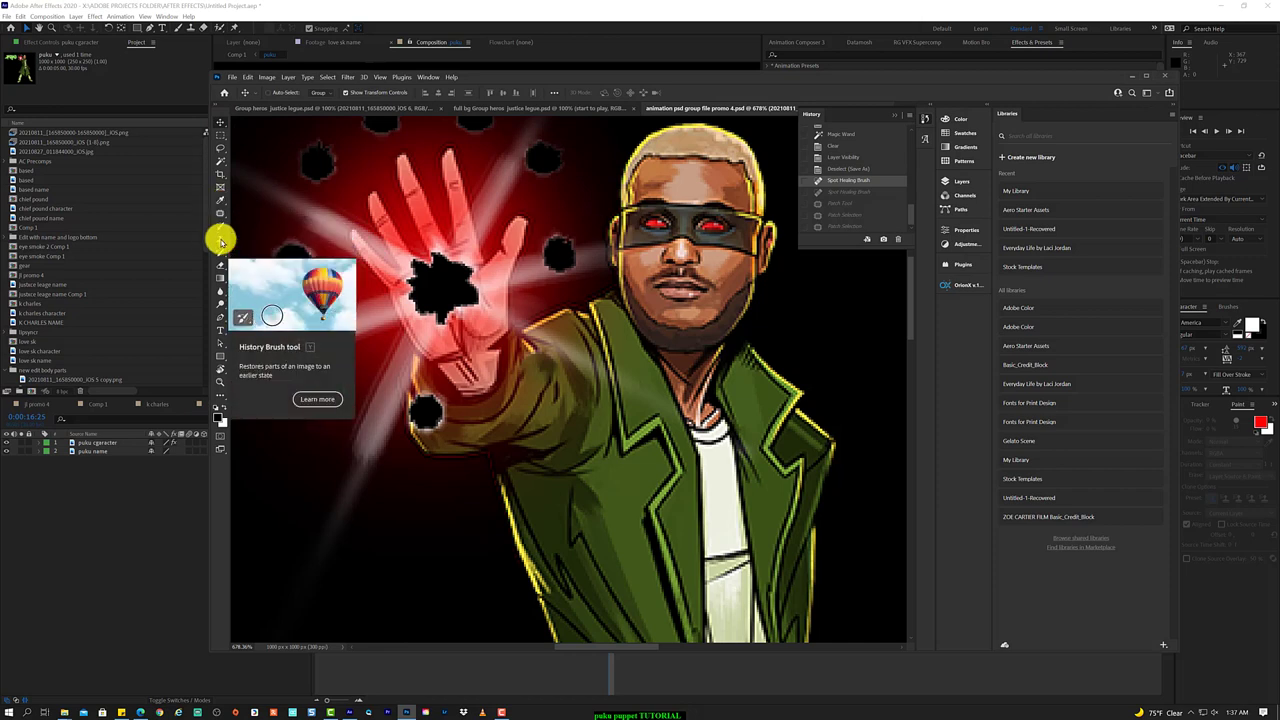
# - Use the History Brush to paint out black blobs near the fingertips, top and beside the hand
pyautogui.click(221, 241)
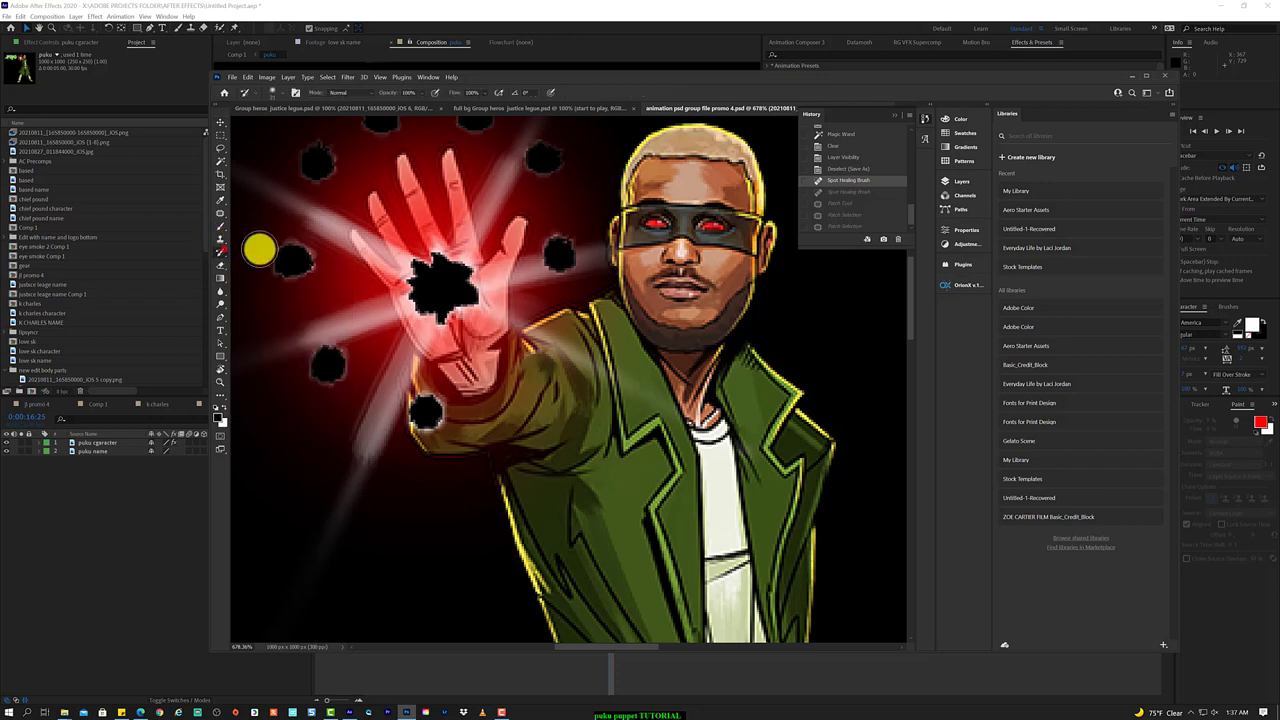
pyautogui.moveTo(257, 249); pyautogui.dragTo(269, 274)
pyautogui.moveTo(305, 158); pyautogui.dragTo(331, 174)
pyautogui.click(324, 364)
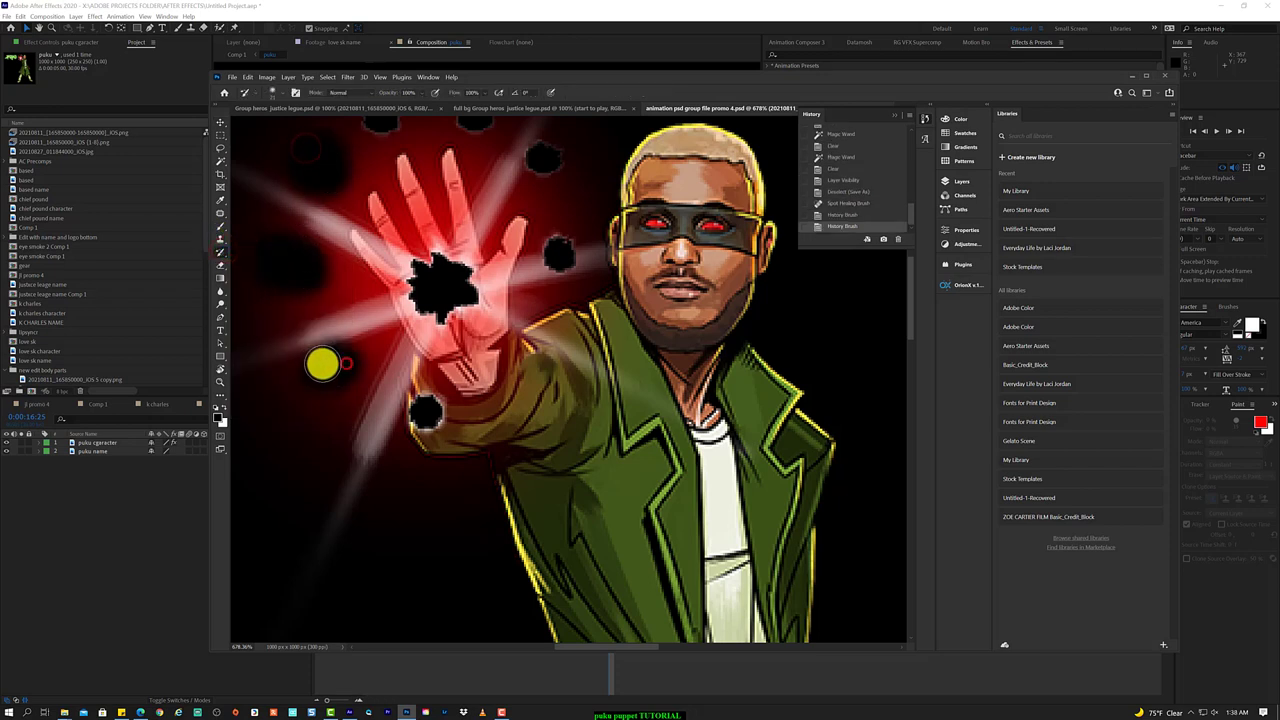
pyautogui.click(552, 162)
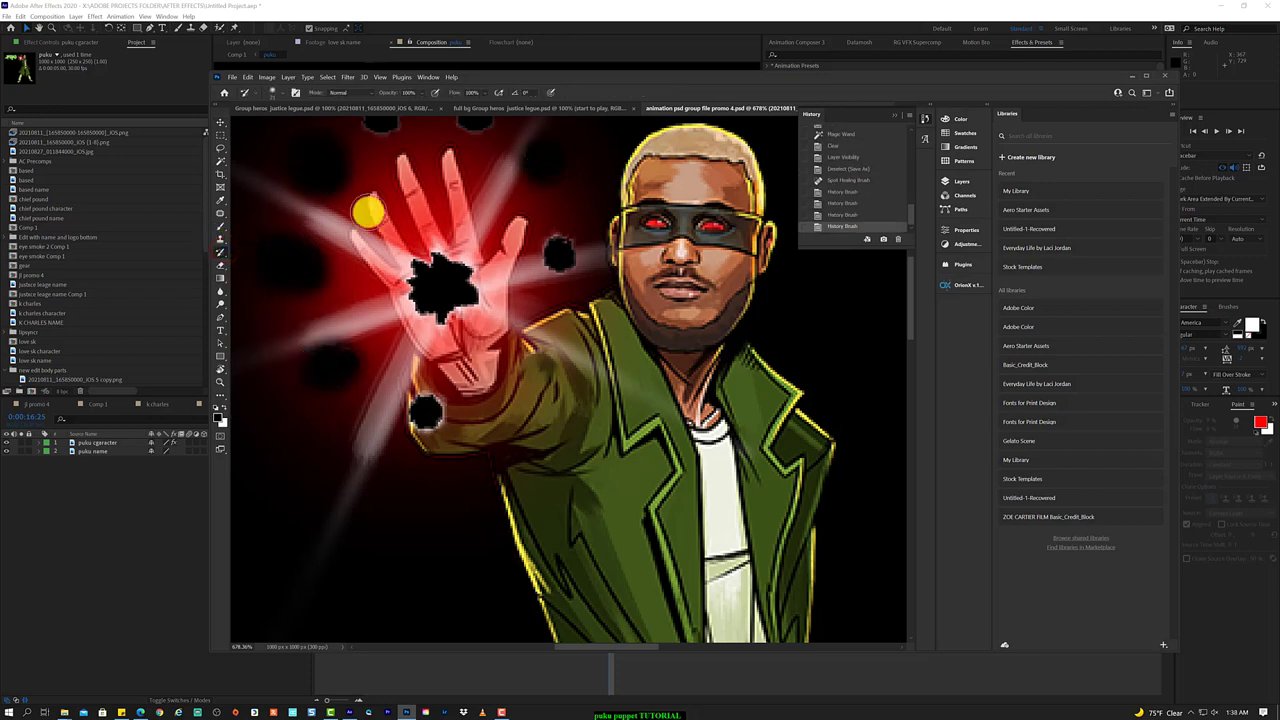
pyautogui.scroll(5, 366, 209)
pyautogui.click(374, 341)
pyautogui.click(467, 340)
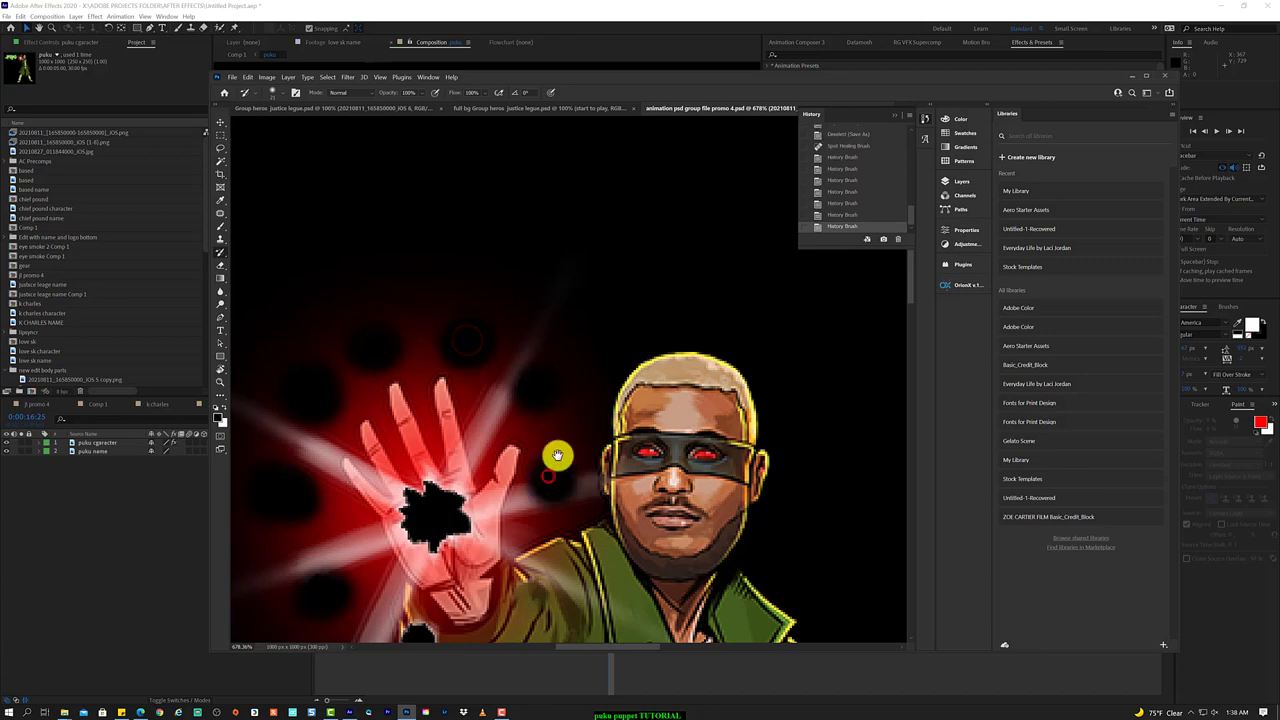
pyautogui.scroll(-6, 557, 451)
# - Spot-heal the black blob below the hand and the black holes on the palm
pyautogui.rightClick(220, 235)
pyautogui.click(258, 233)
pyautogui.rightClick(224, 220)
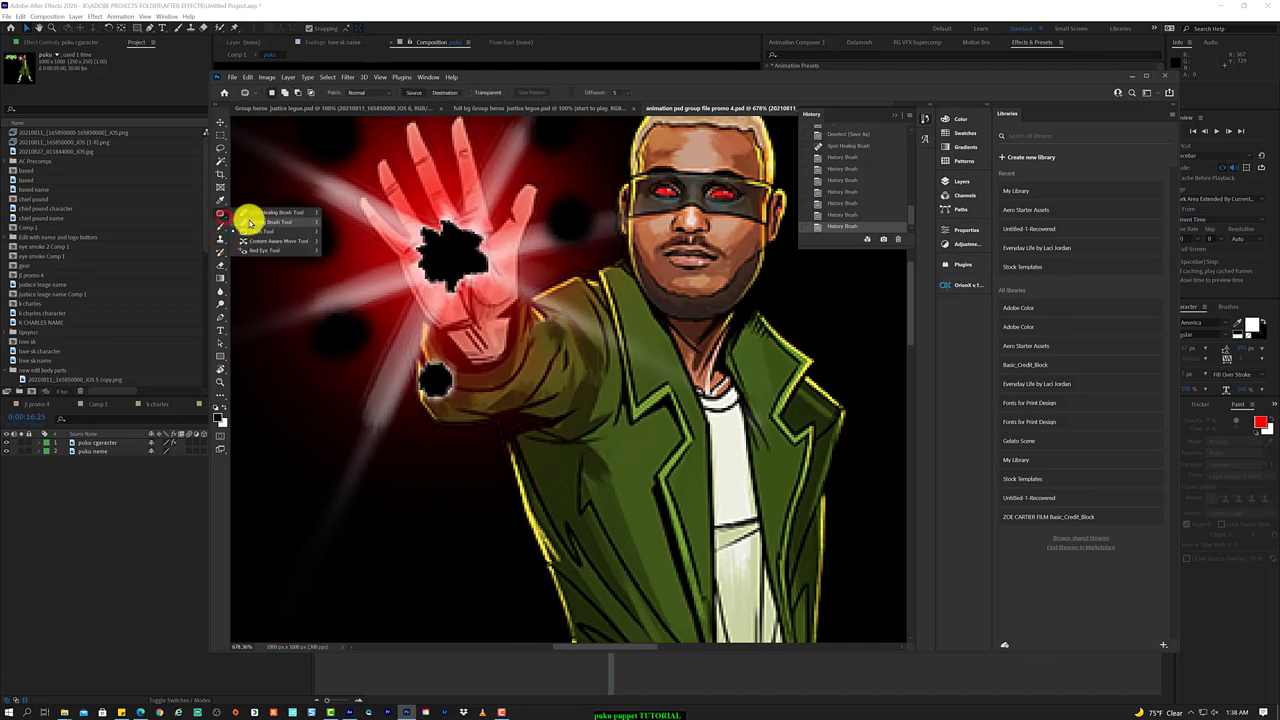
pyautogui.click(254, 219)
pyautogui.click(437, 378)
pyautogui.moveTo(283, 288); pyautogui.dragTo(314, 337)
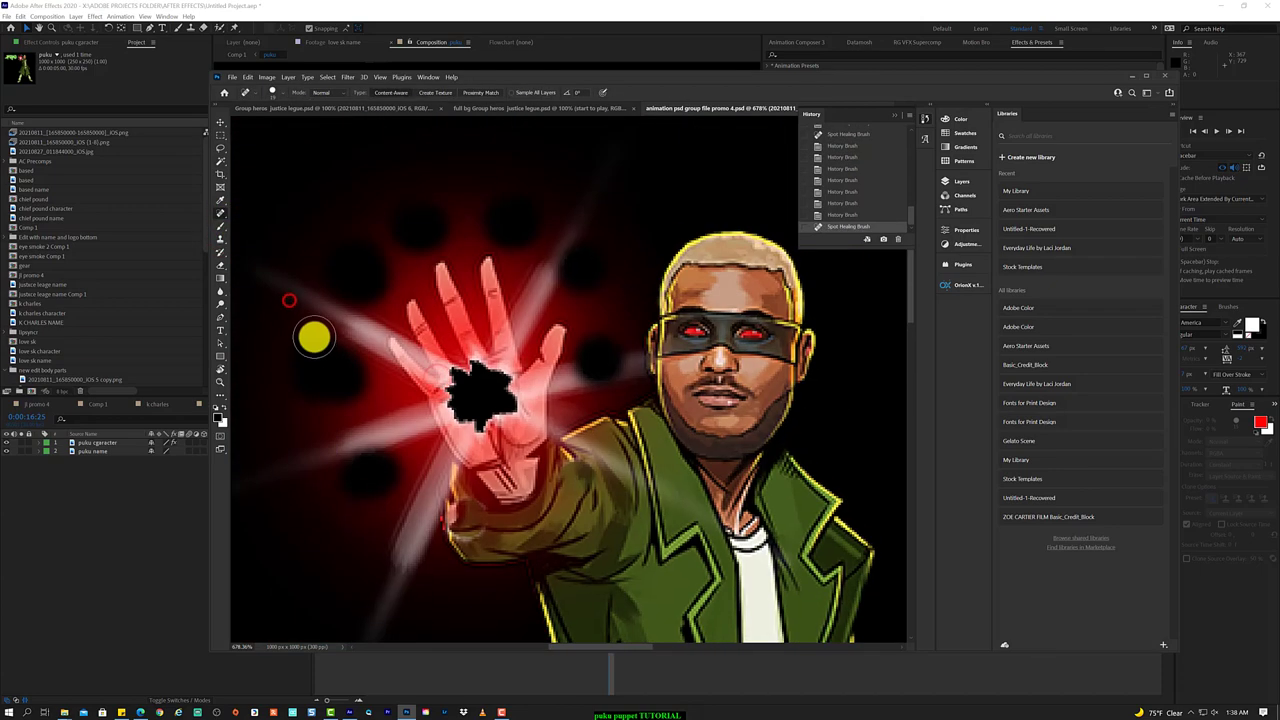
pyautogui.click(515, 405)
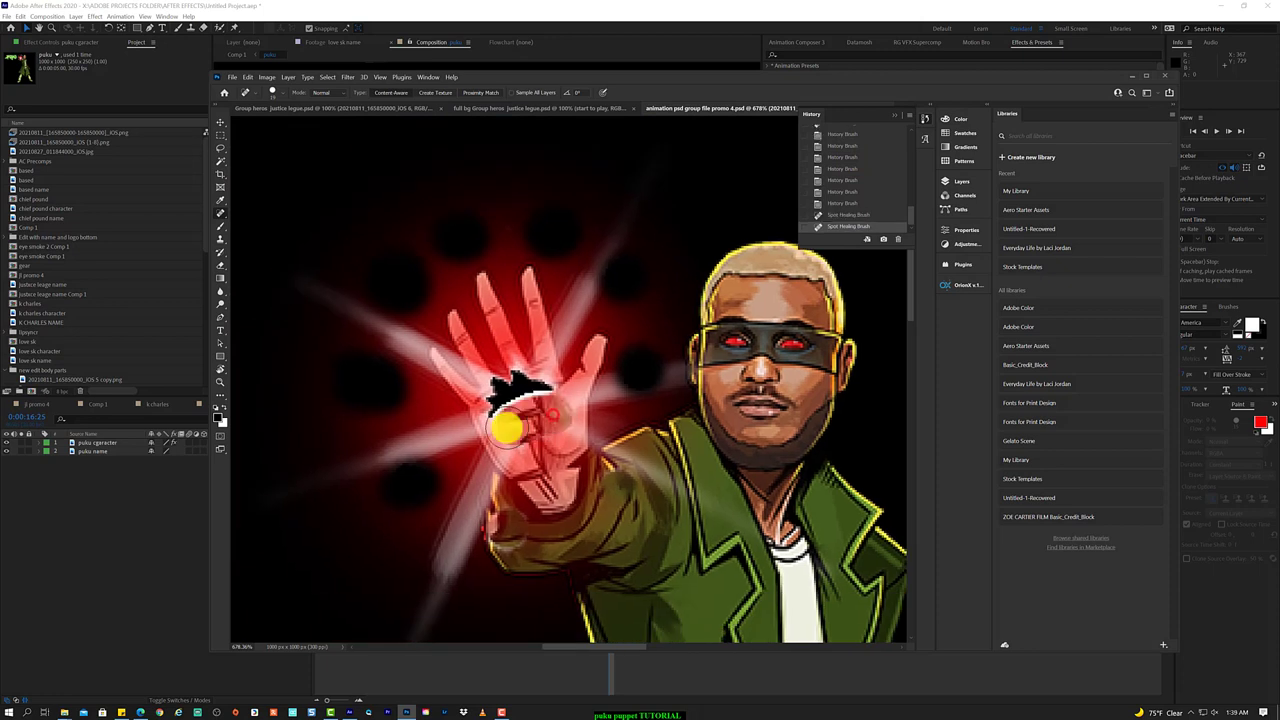
pyautogui.click(494, 409)
pyautogui.click(505, 395)
pyautogui.click(526, 434)
pyautogui.moveTo(534, 488)
pyautogui.mouseDown()
pyautogui.moveTo(470, 440)
pyautogui.moveTo(363, 314)
pyautogui.mouseUp()
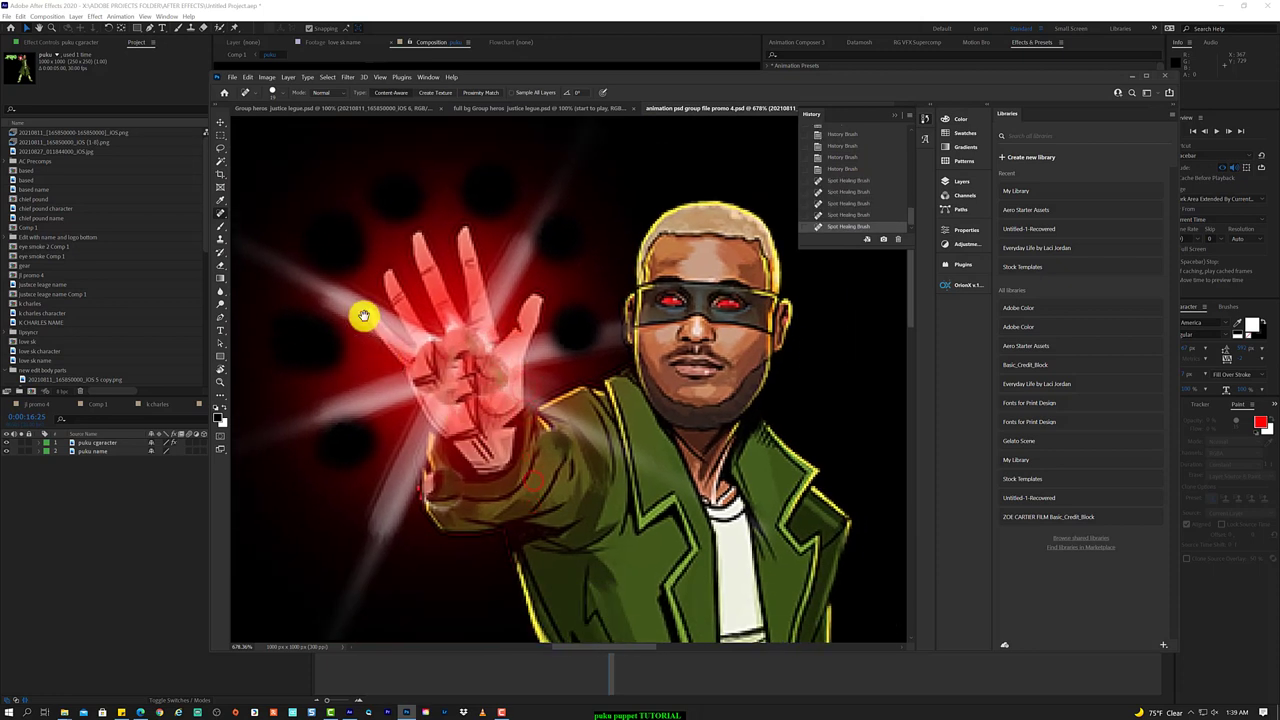
# - Undo the last two healing strokes, returning from the Healing Brush to Spot Healing
pyautogui.rightClick(222, 214)
pyautogui.click(260, 225)
pyautogui.hotkey('ctrl', 'z')
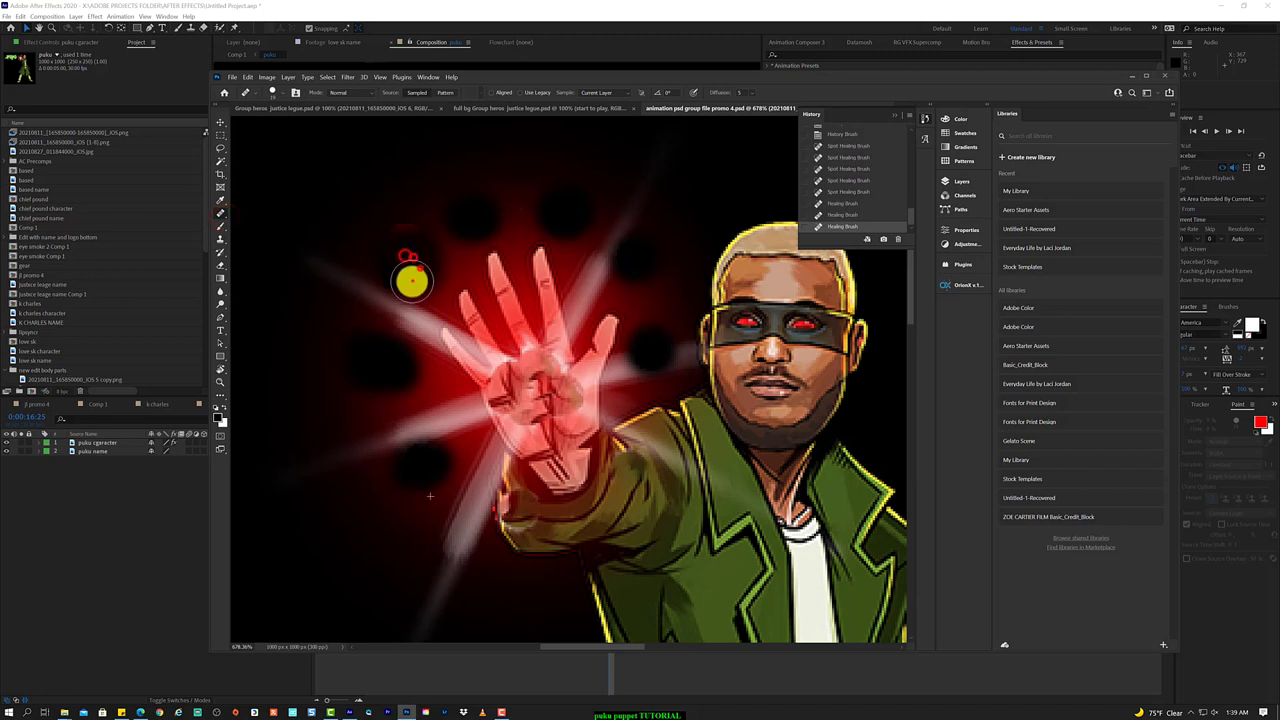
pyautogui.hotkey('ctrl', 'z')
pyautogui.hotkey('ctrl', 'z')
pyautogui.hotkey('ctrl', 'z')
pyautogui.rightClick(222, 214)
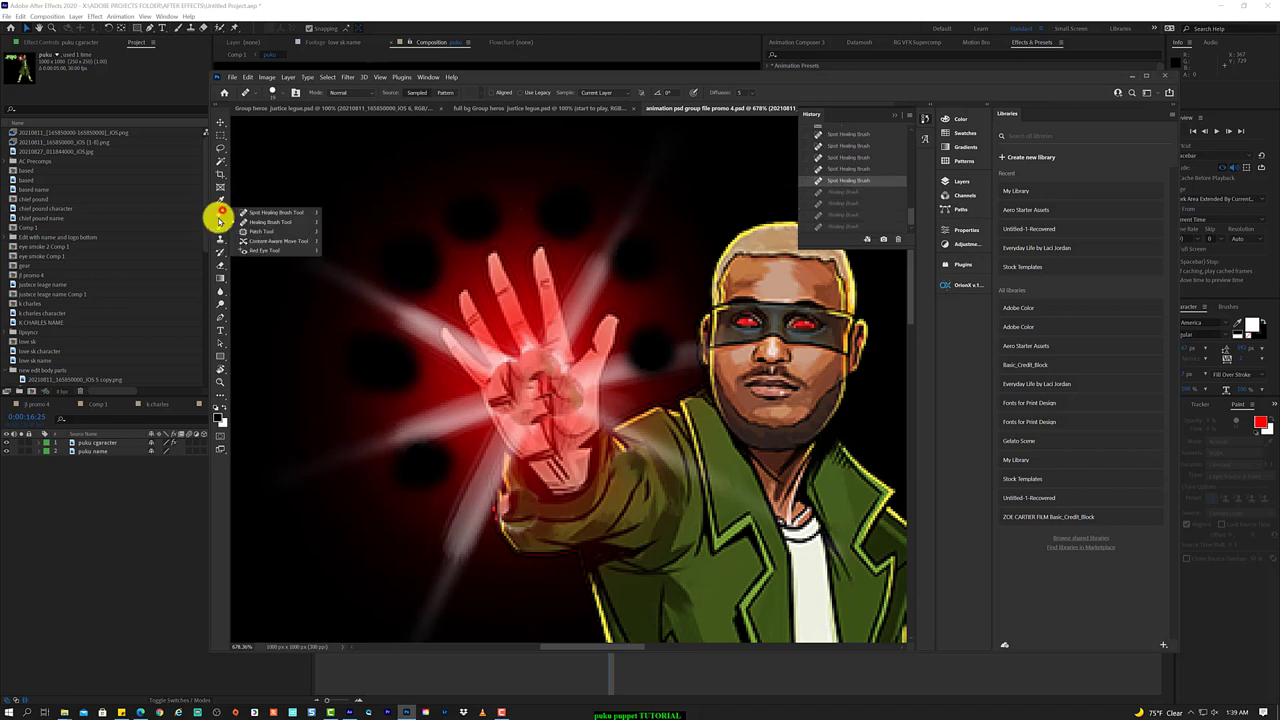
pyautogui.click(265, 210)
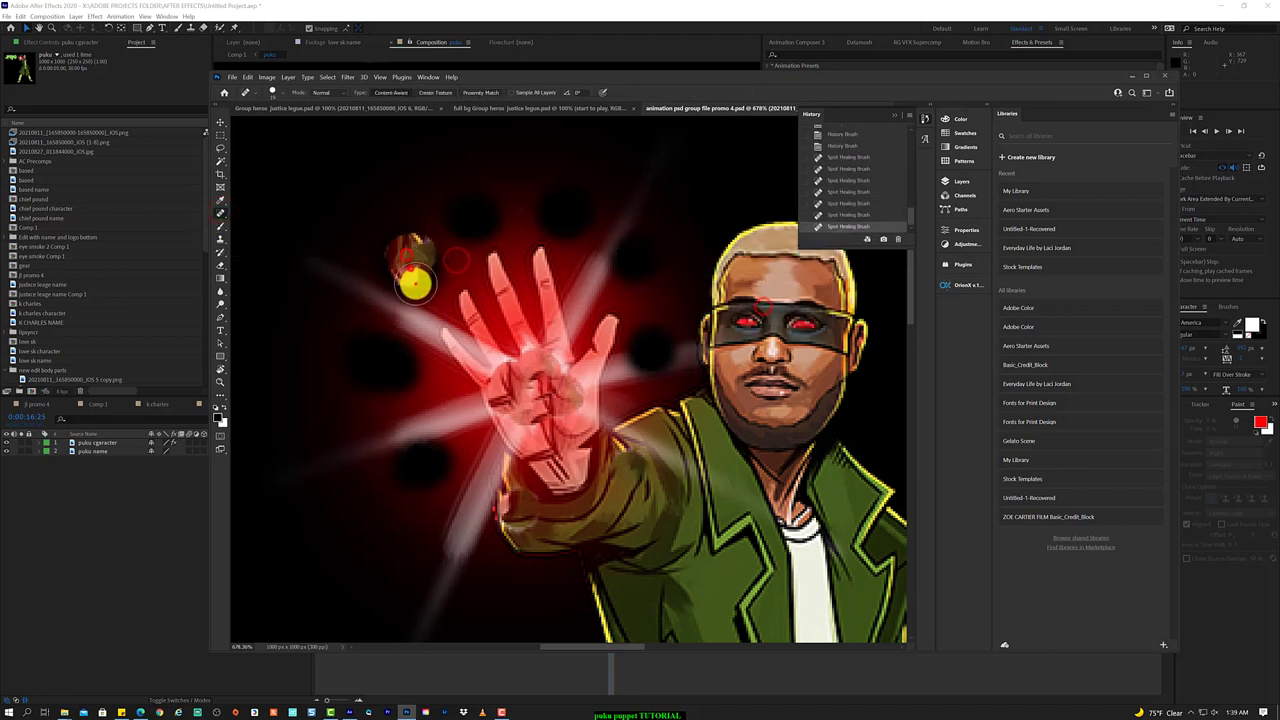
# - Dab red with the Brush over the dark spots above the hand and near the head
pyautogui.rightClick(222, 229)
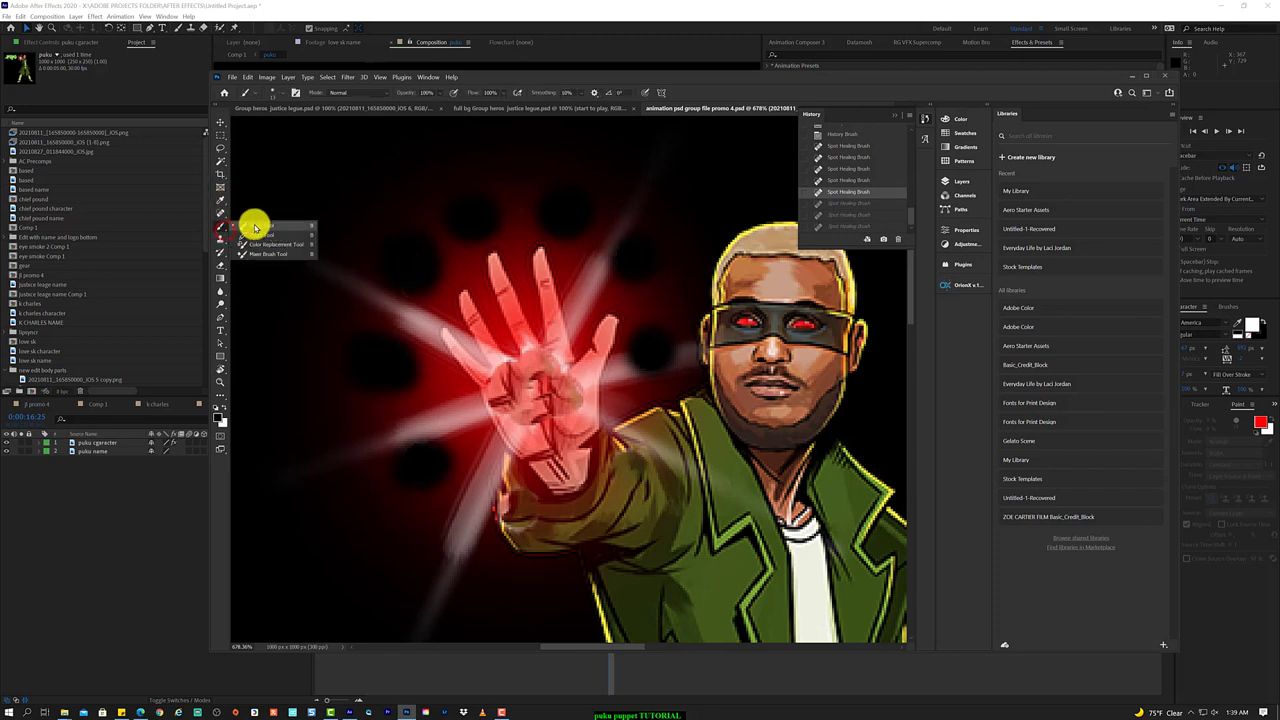
pyautogui.click(258, 226)
pyautogui.click(429, 240)
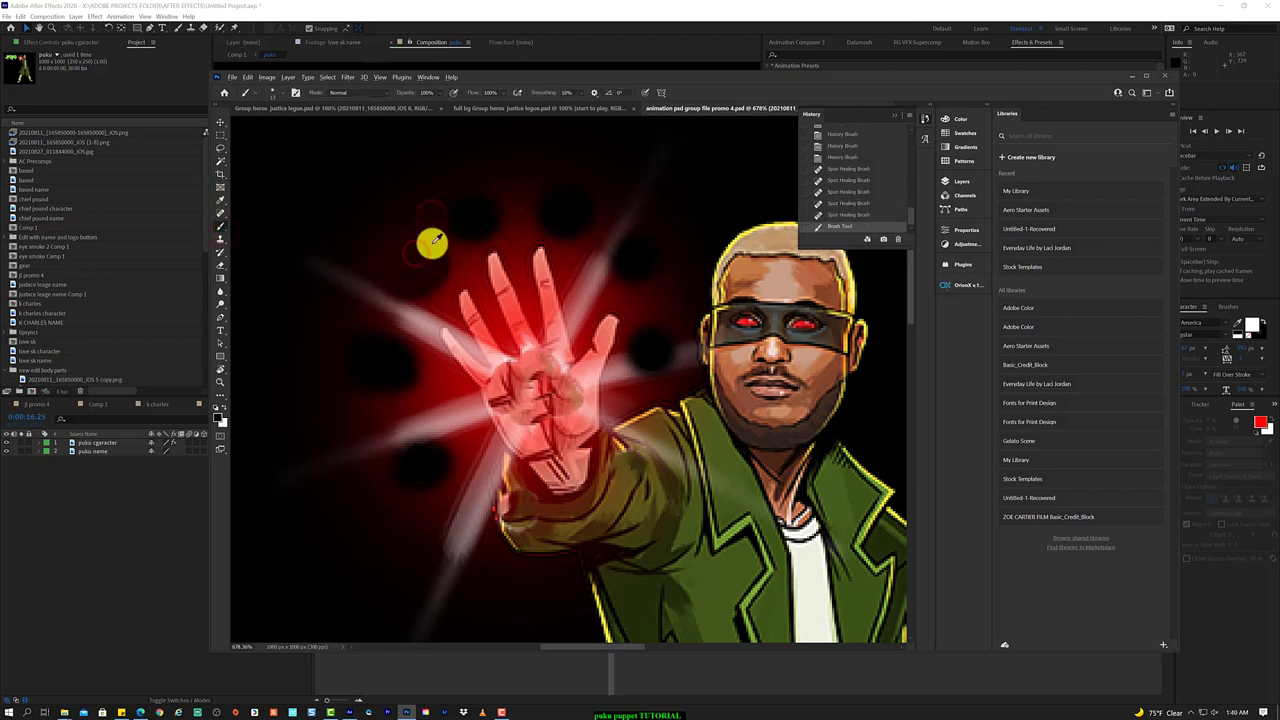
pyautogui.click(508, 209)
pyautogui.click(450, 238)
pyautogui.click(520, 211)
pyautogui.click(590, 218)
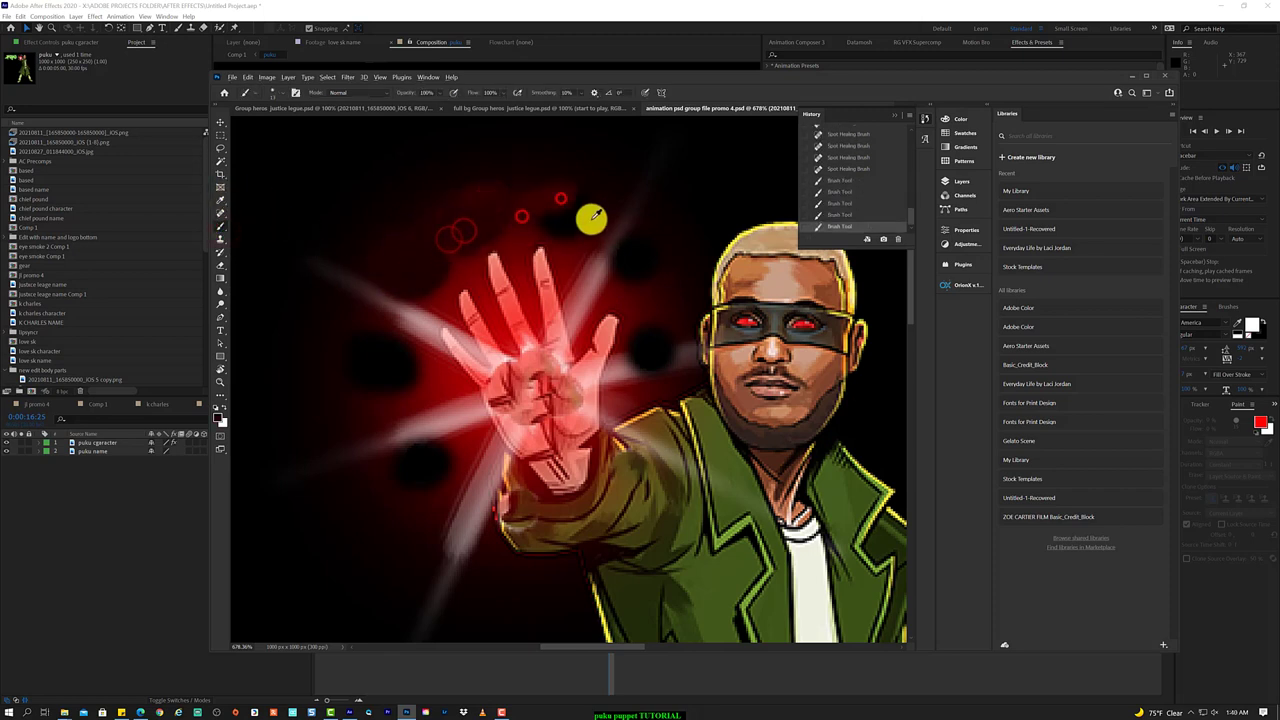
pyautogui.click(584, 222)
pyautogui.click(572, 244)
# - Paint red over the dark blob left of the hand and the remaining dark blobs
pyautogui.click(360, 374)
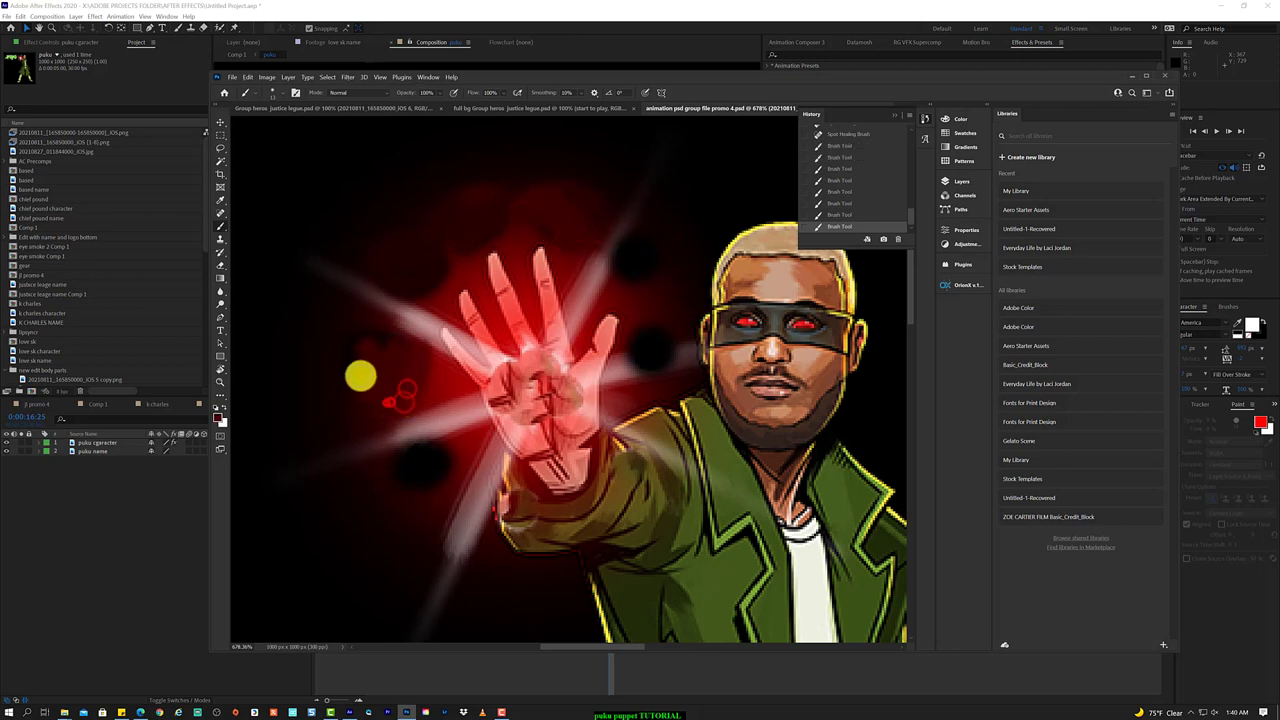
pyautogui.click(373, 357)
pyautogui.click(423, 468)
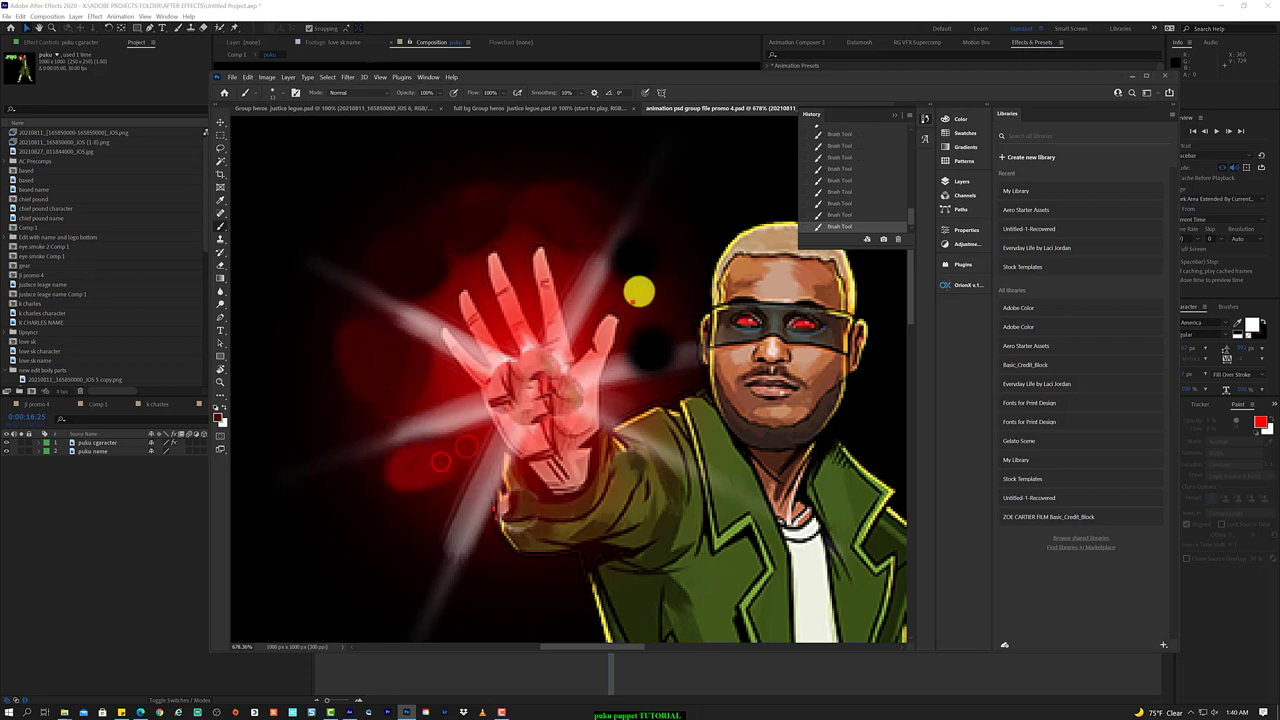
pyautogui.click(646, 276)
pyautogui.click(654, 318)
pyautogui.scroll(-6, 614, 329)
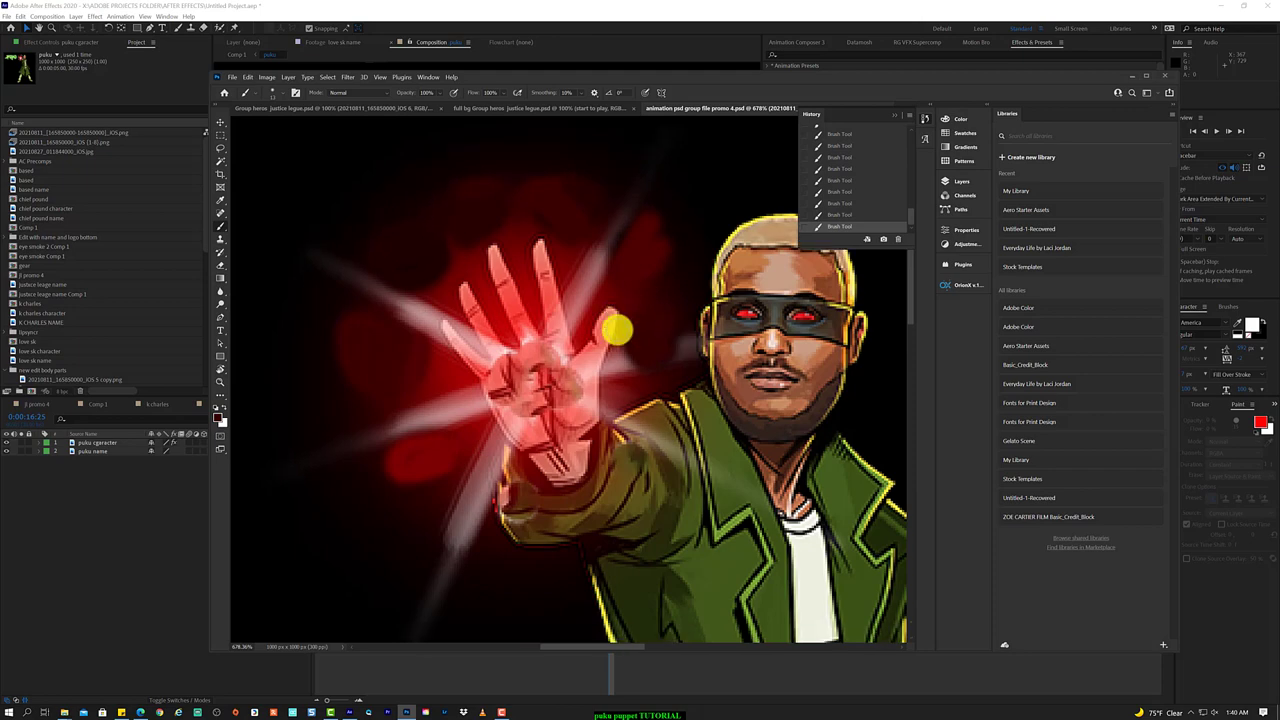
pyautogui.scroll(1, 590, 315)
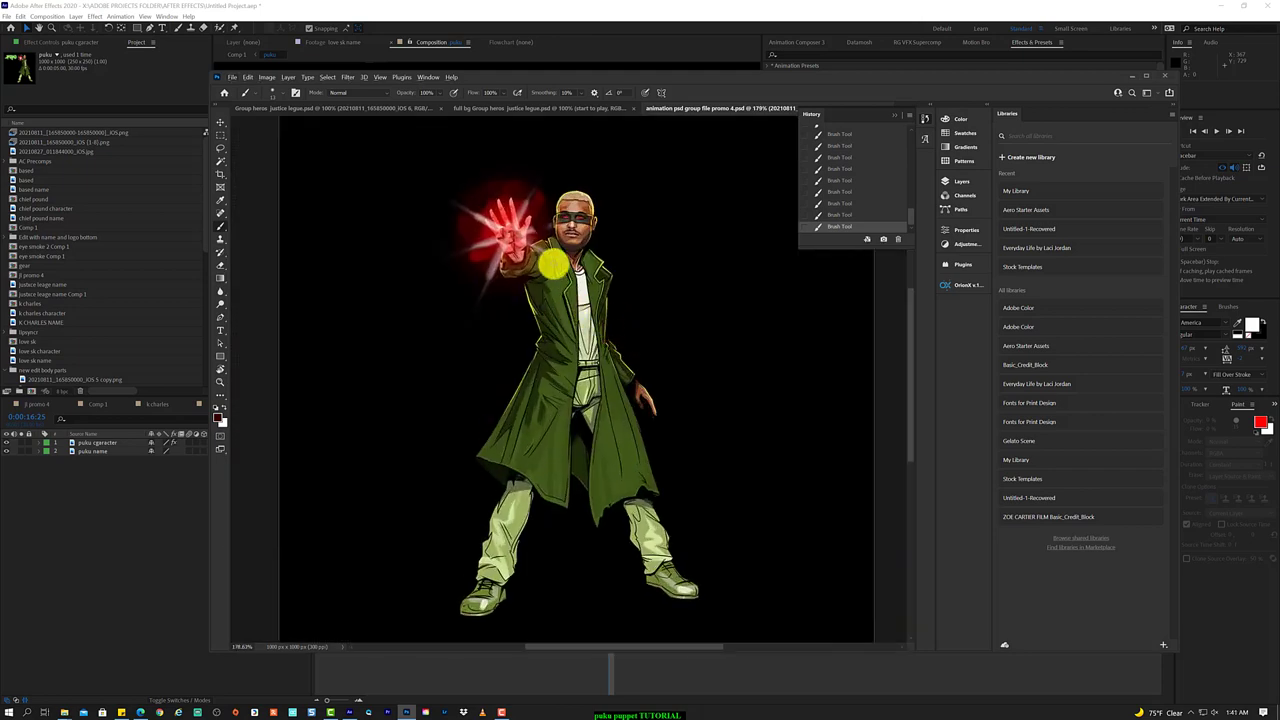
# - Briefly hide the rings layer, then make it visible again
pyautogui.click(960, 181)
pyautogui.click(857, 367)
pyautogui.click(826, 252)
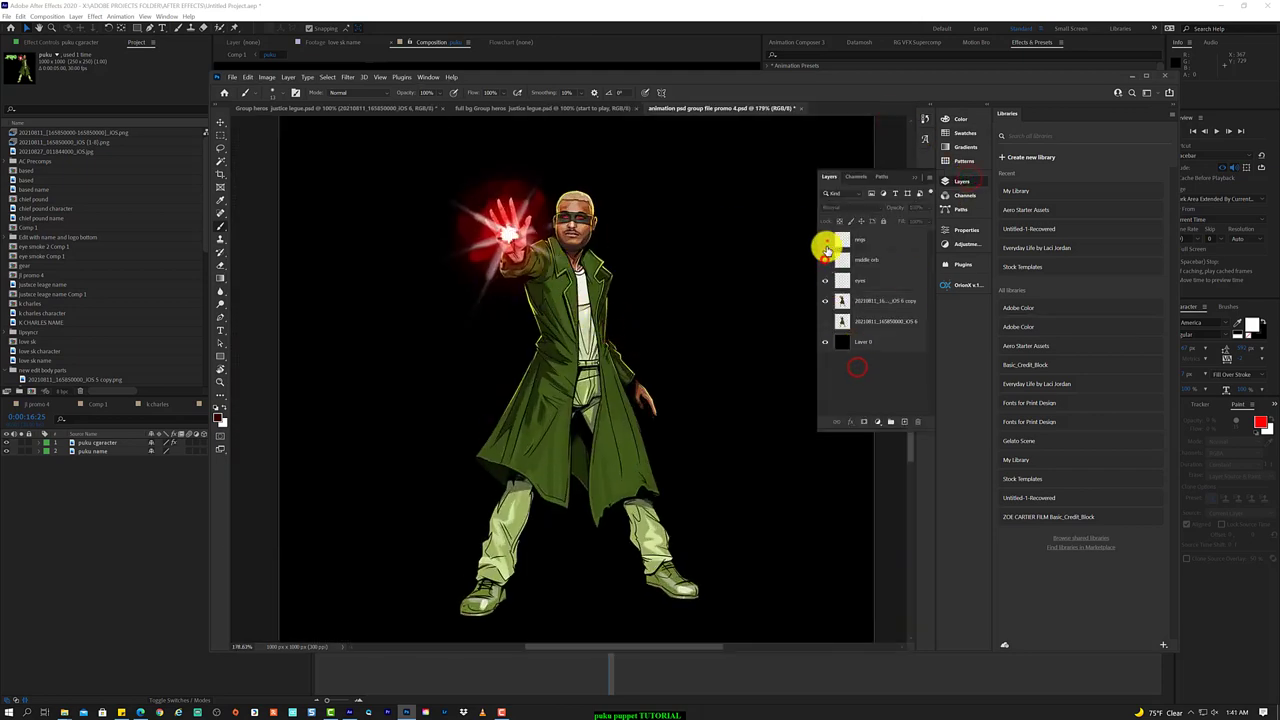
pyautogui.click(887, 394)
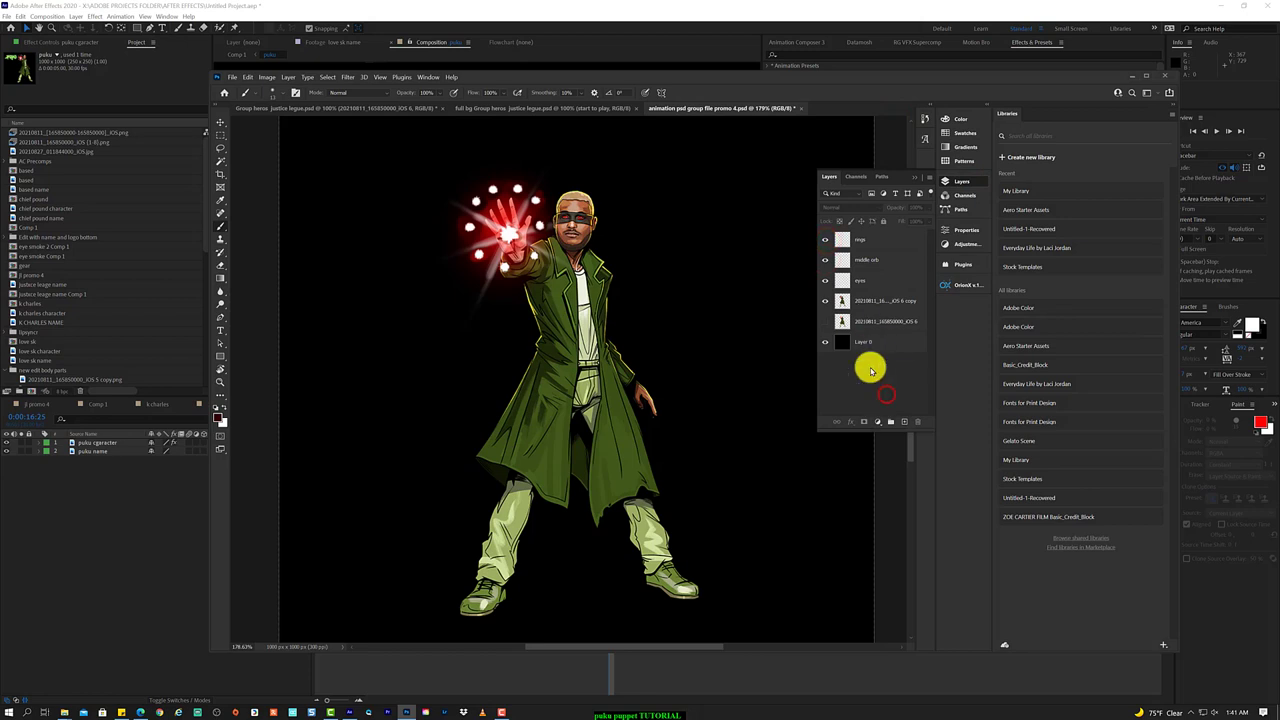
# - Export the artwork as a PNG into the new puku folder under new edit body parts
pyautogui.click(232, 78)
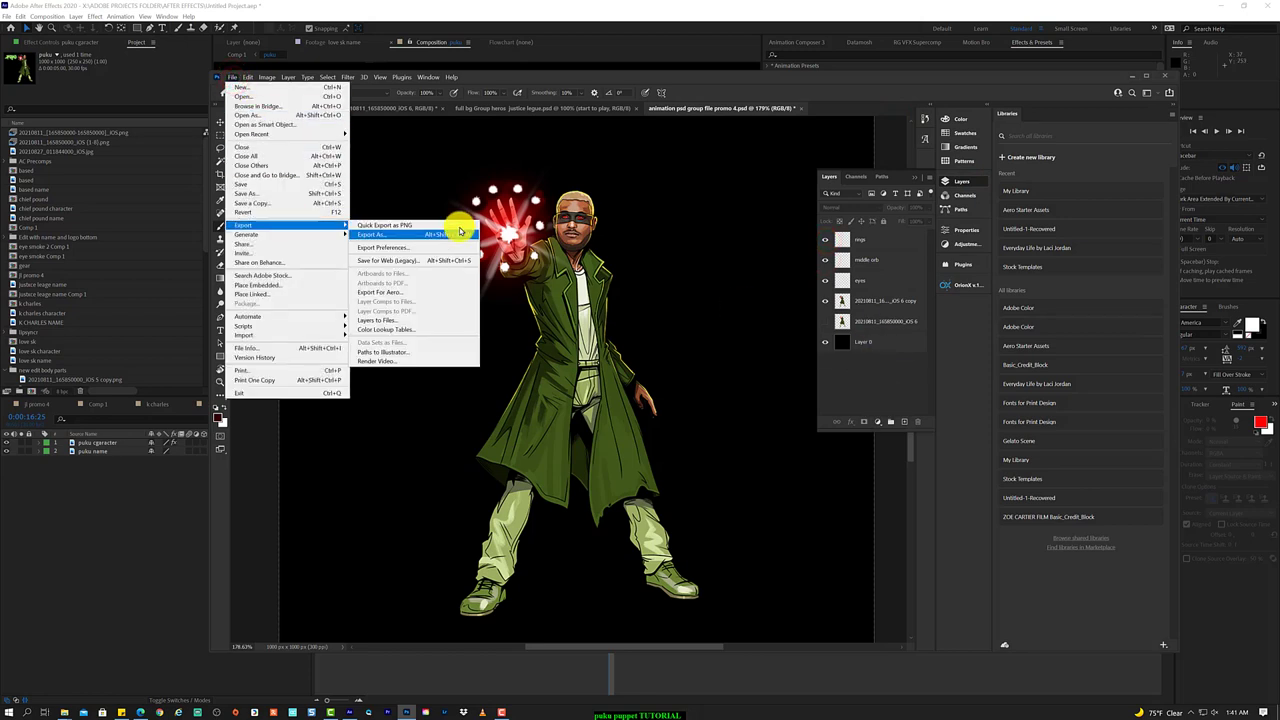
pyautogui.moveTo(329, 226)
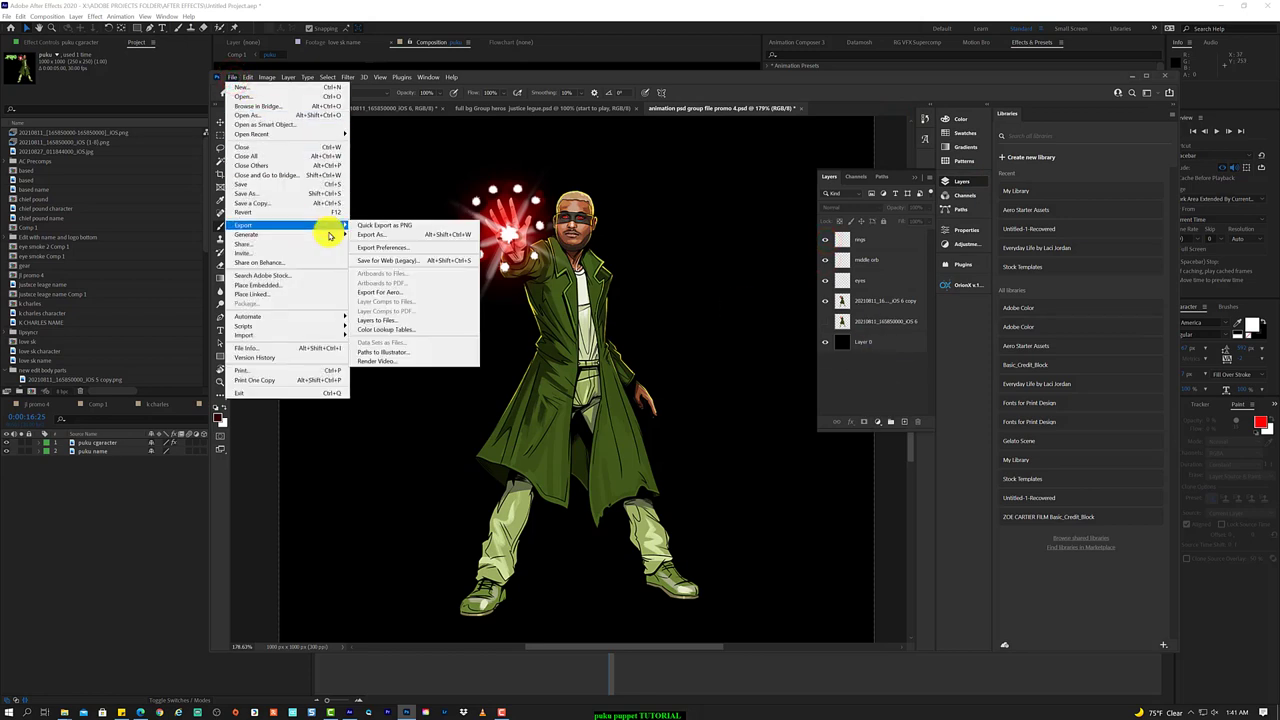
pyautogui.click(451, 229)
pyautogui.click(718, 92)
pyautogui.click(718, 92)
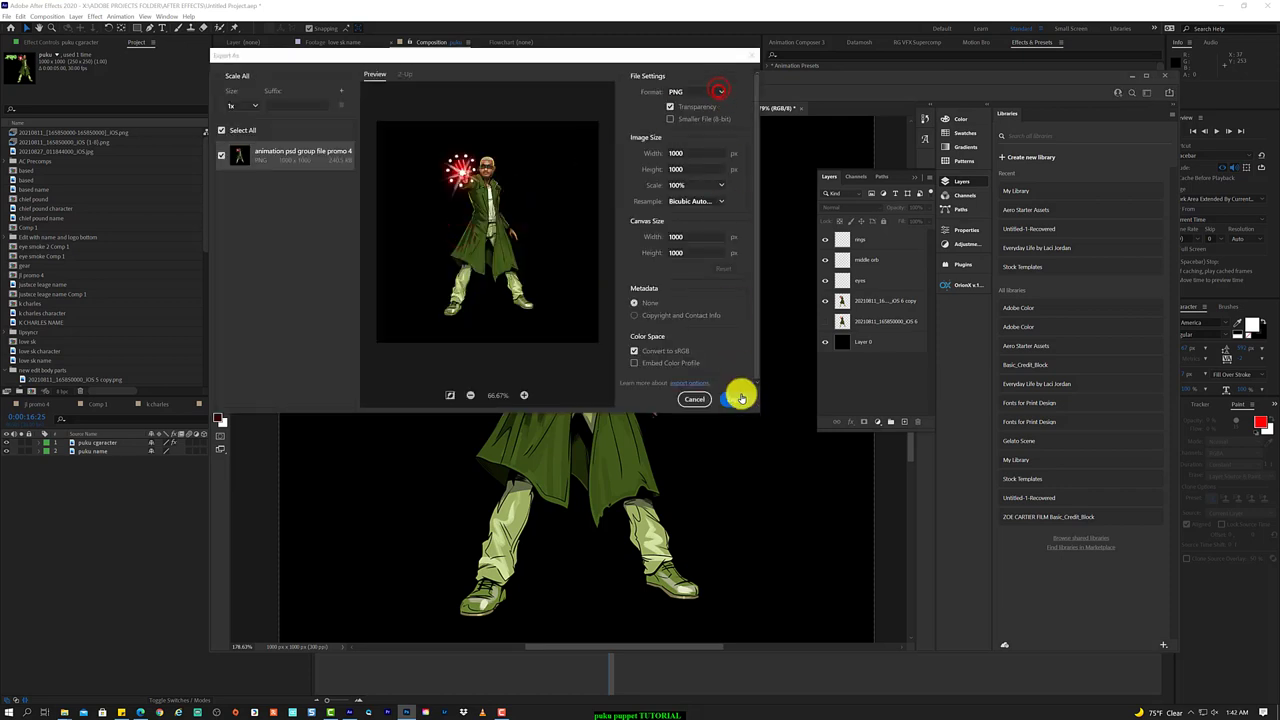
pyautogui.click(737, 399)
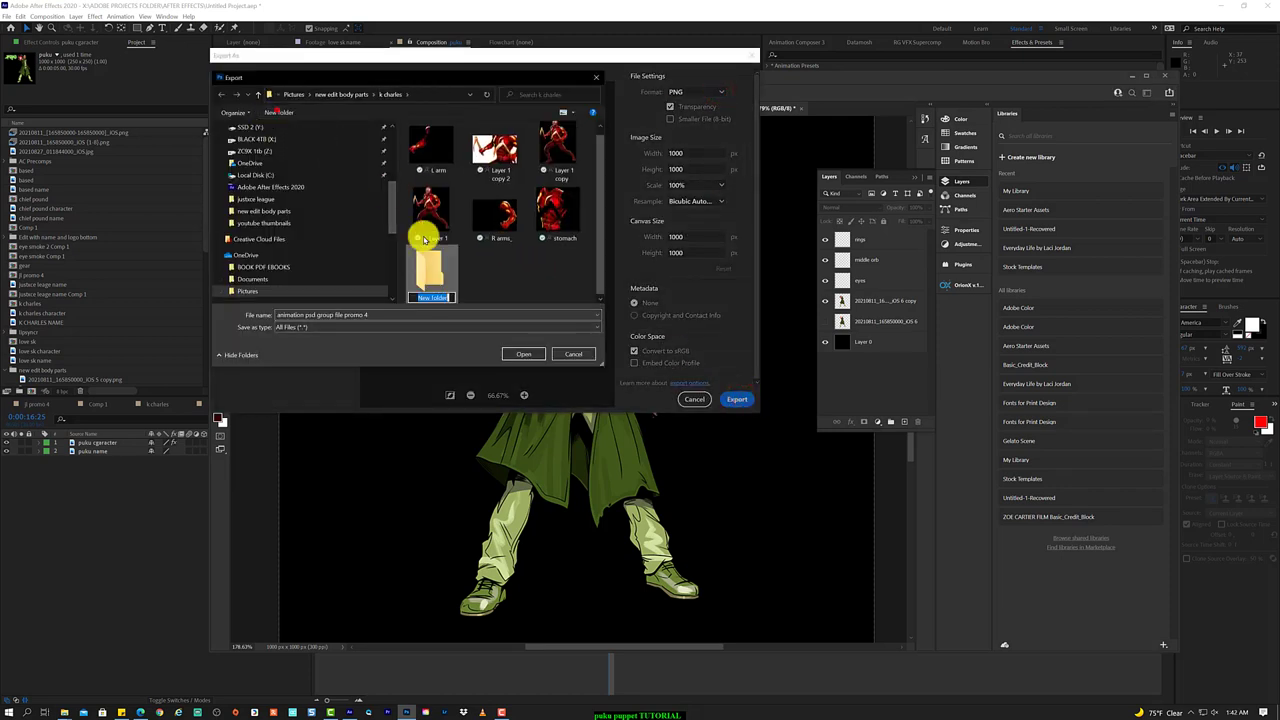
pyautogui.hotkey('alt', 'Up')
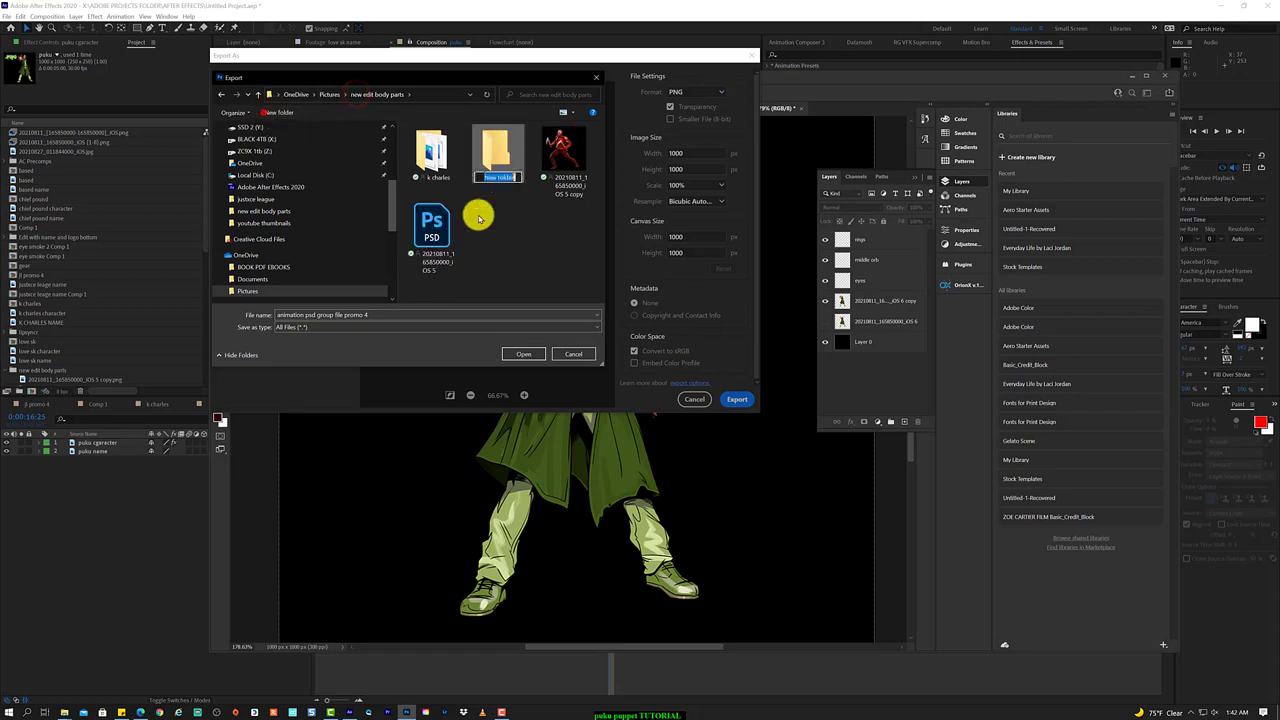
pyautogui.write('puku')
pyautogui.doubleClick(500, 149)
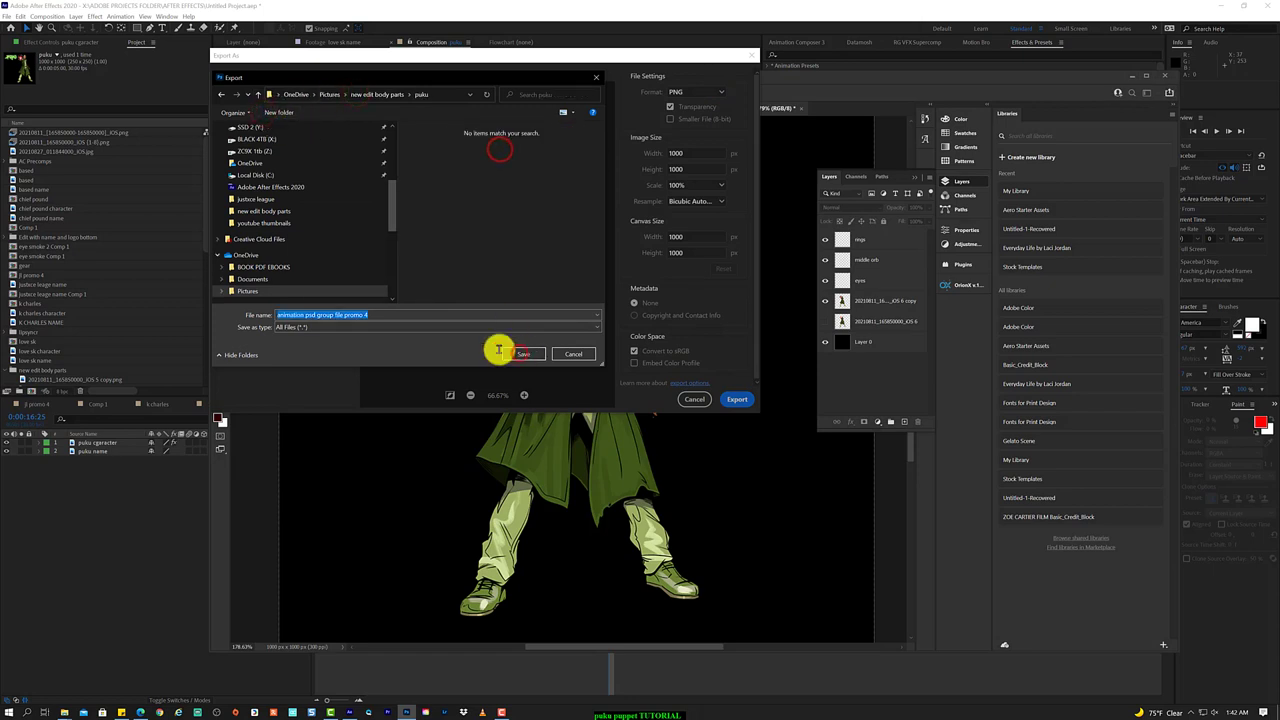
pyautogui.moveTo(303, 315); pyautogui.dragTo(265, 318)
pyautogui.click(535, 357)
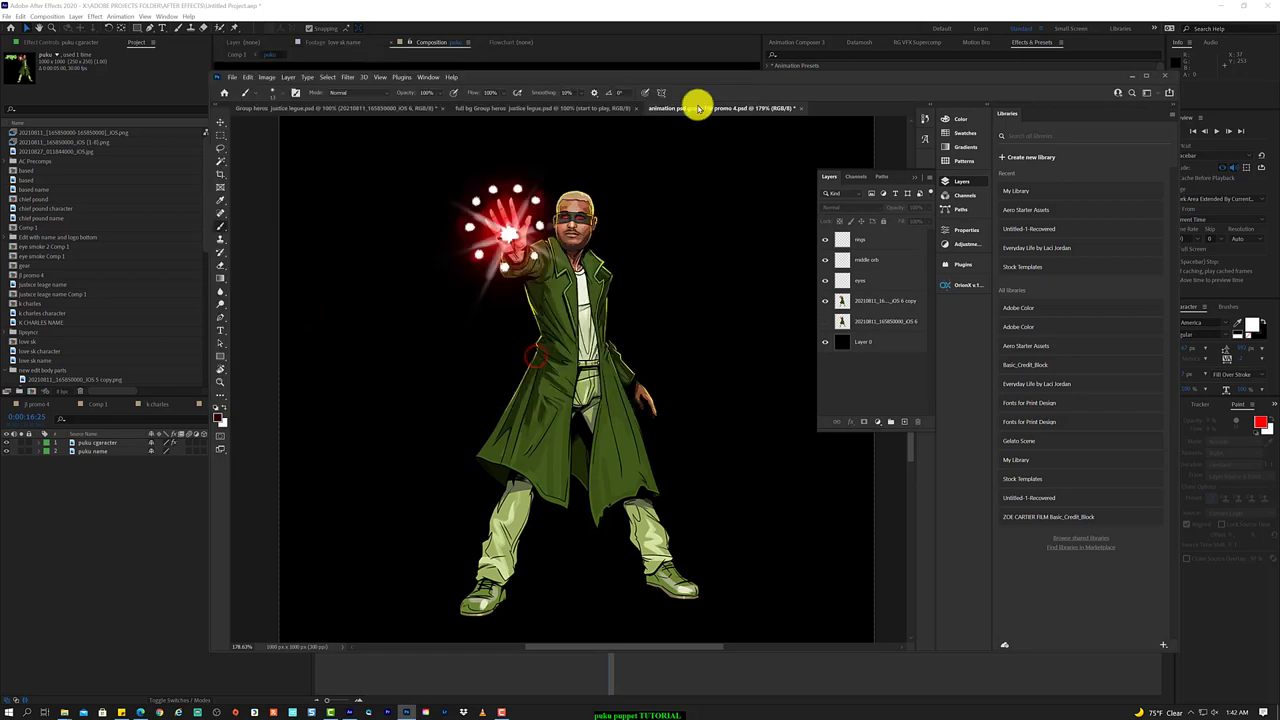
# - Import the puku PSD file into the After Effects project as a composition
pyautogui.click(41, 552)
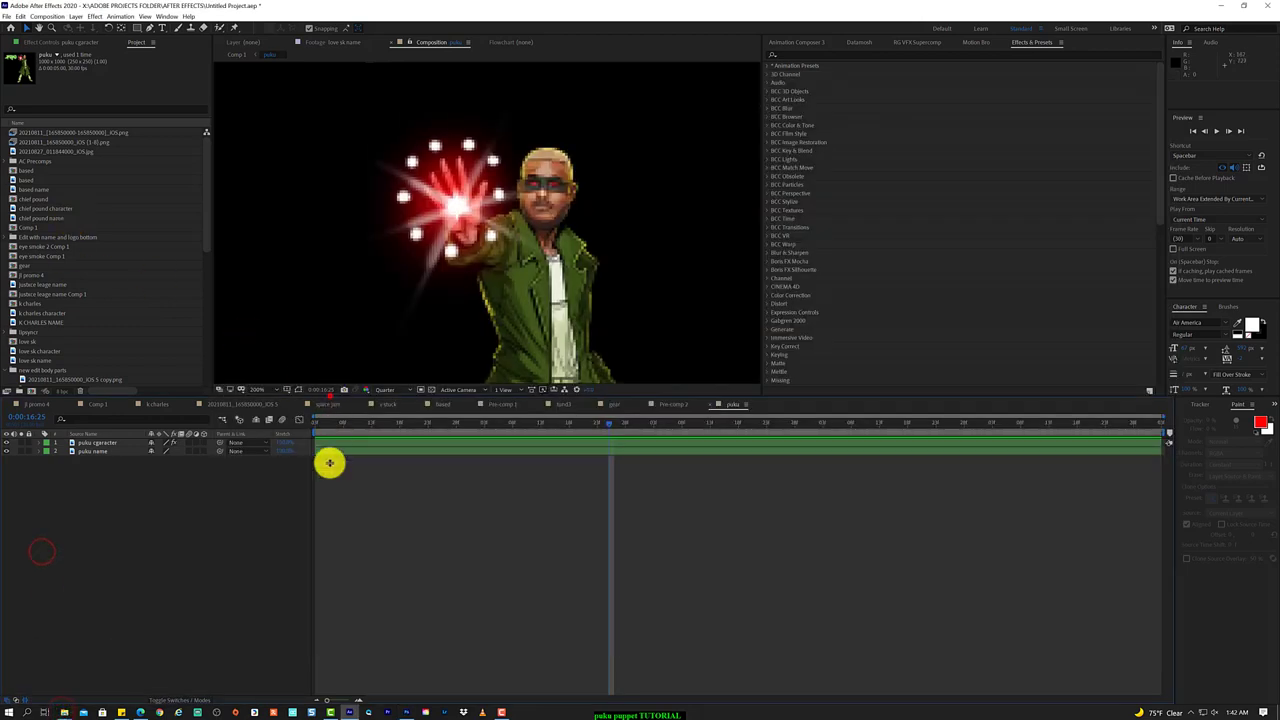
pyautogui.moveTo(330, 396); pyautogui.dragTo(335, 594)
pyautogui.hotkey('ctrl', 'i')
pyautogui.click(669, 294)
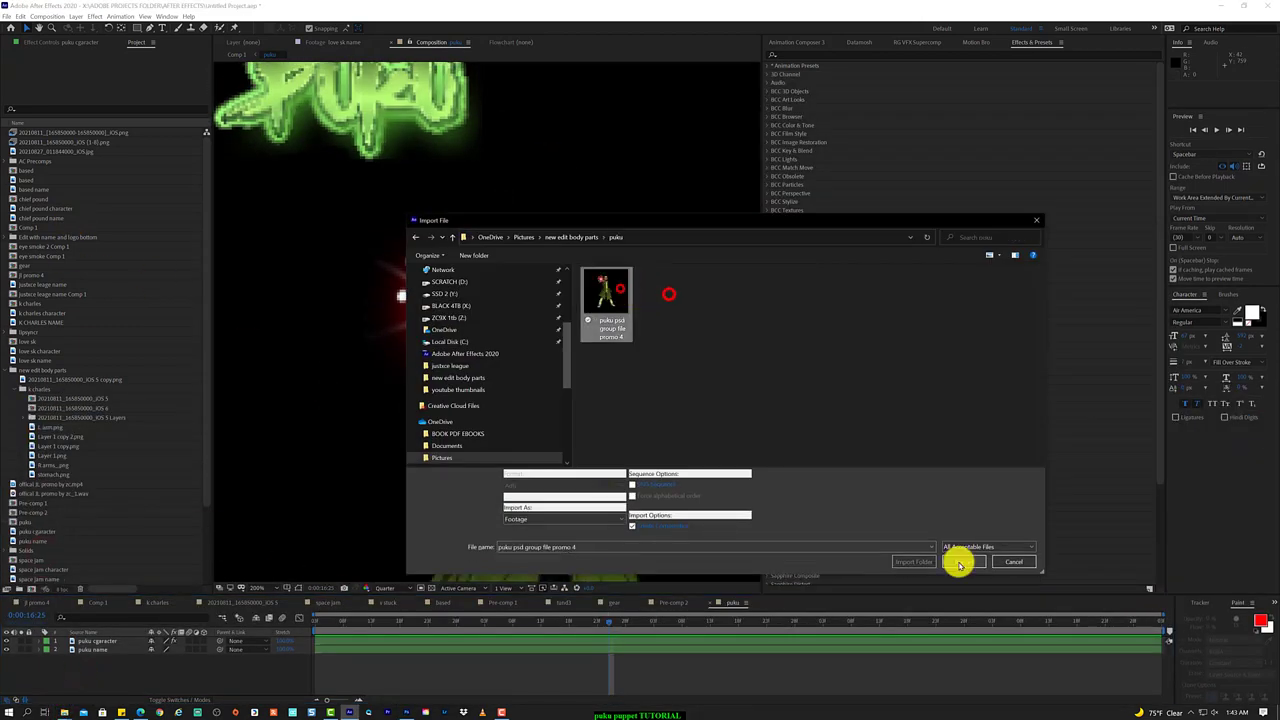
pyautogui.click(566, 518)
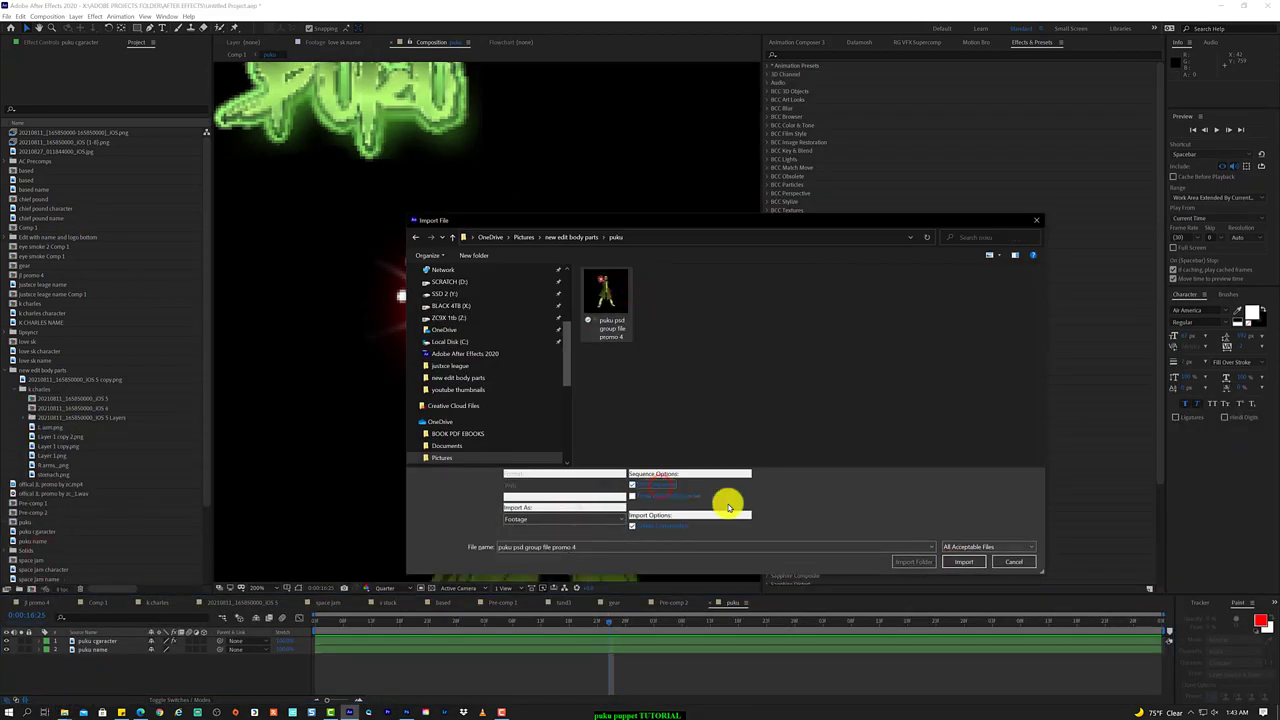
pyautogui.click(963, 561)
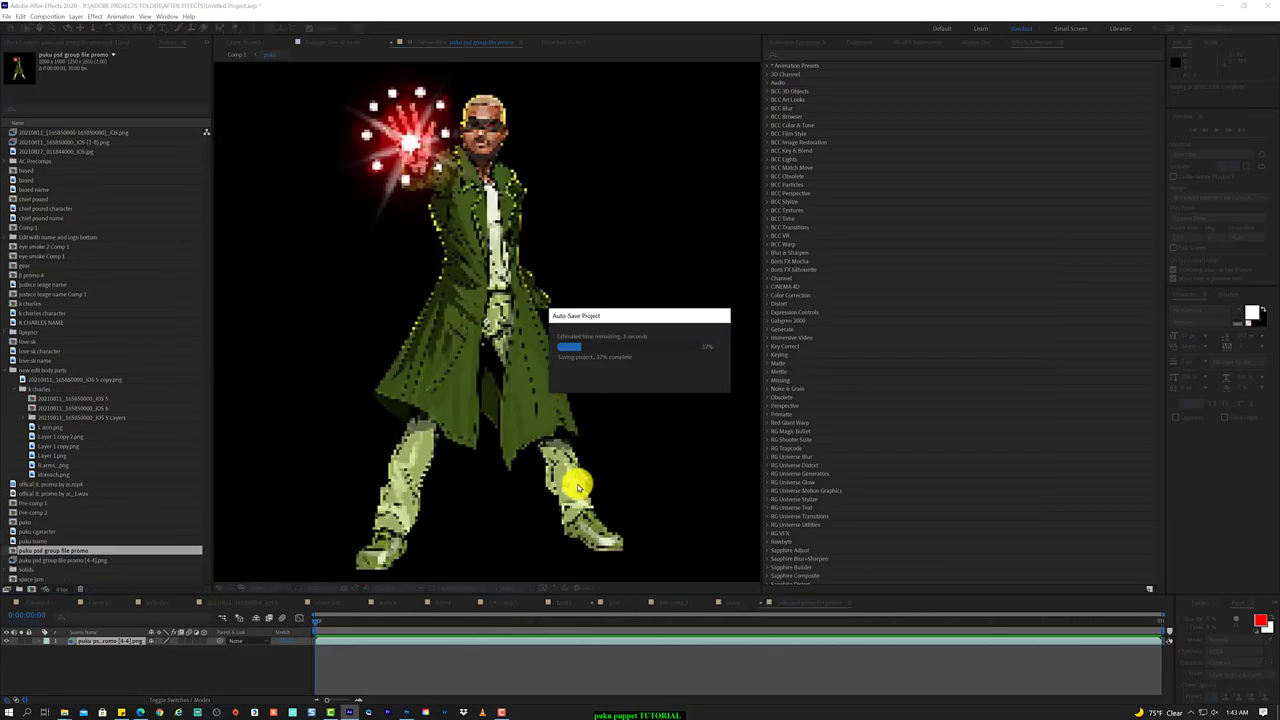
# - Show all layer styles on the PSD layer and nudge the character slightly right and down
pyautogui.doubleClick(70, 640)
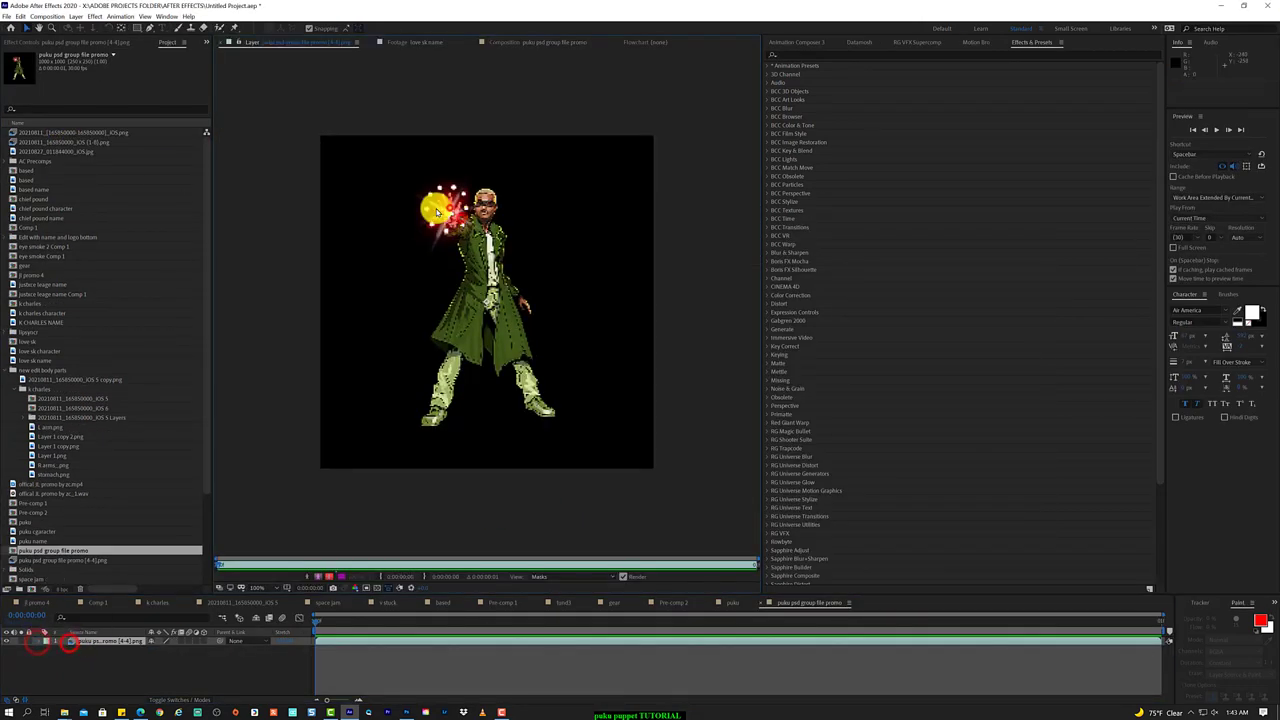
pyautogui.rightClick(72, 640)
pyautogui.click(40, 550)
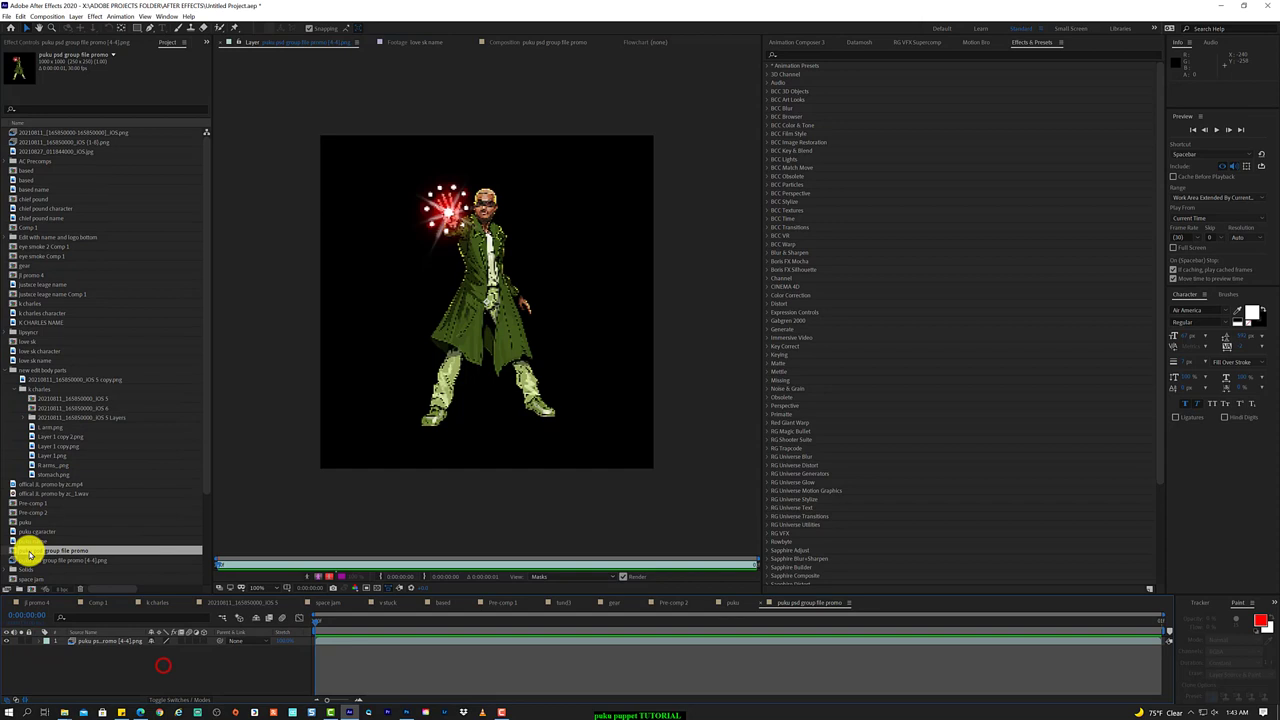
pyautogui.click(85, 640)
pyautogui.rightClick(85, 640)
pyautogui.moveTo(160, 501)
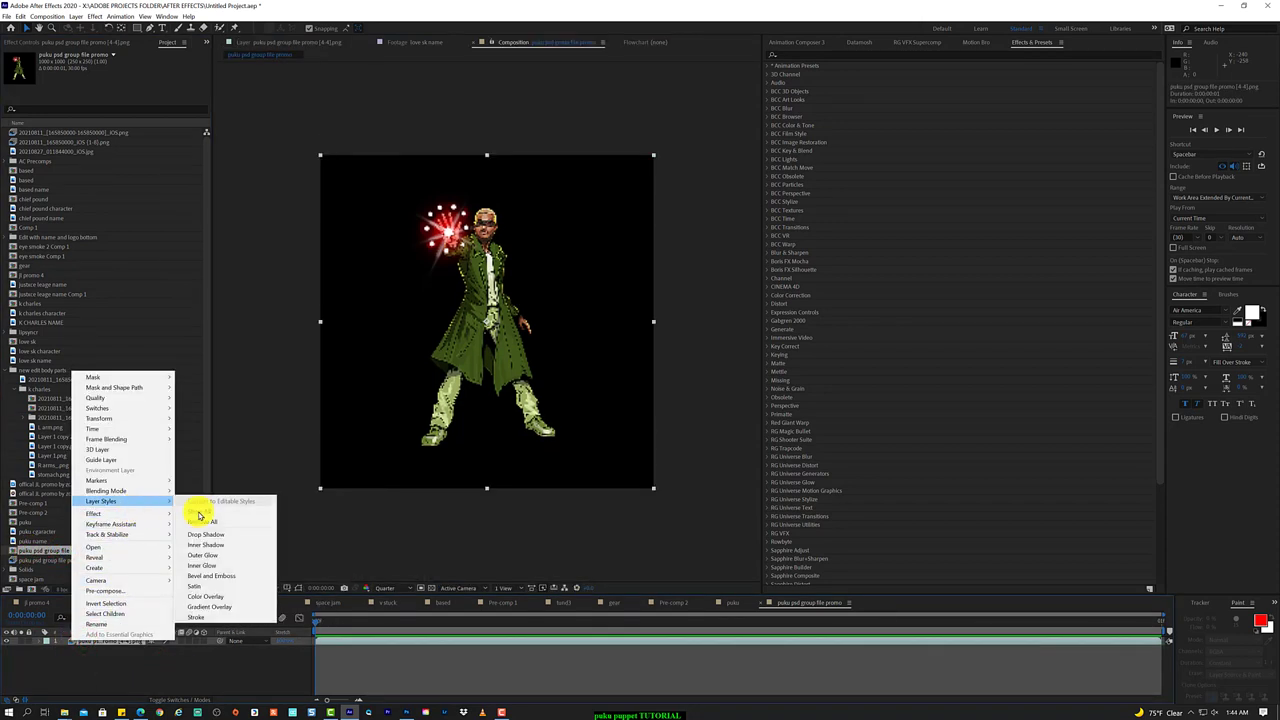
pyautogui.click(233, 513)
pyautogui.click(47, 660)
pyautogui.rightClick(57, 650)
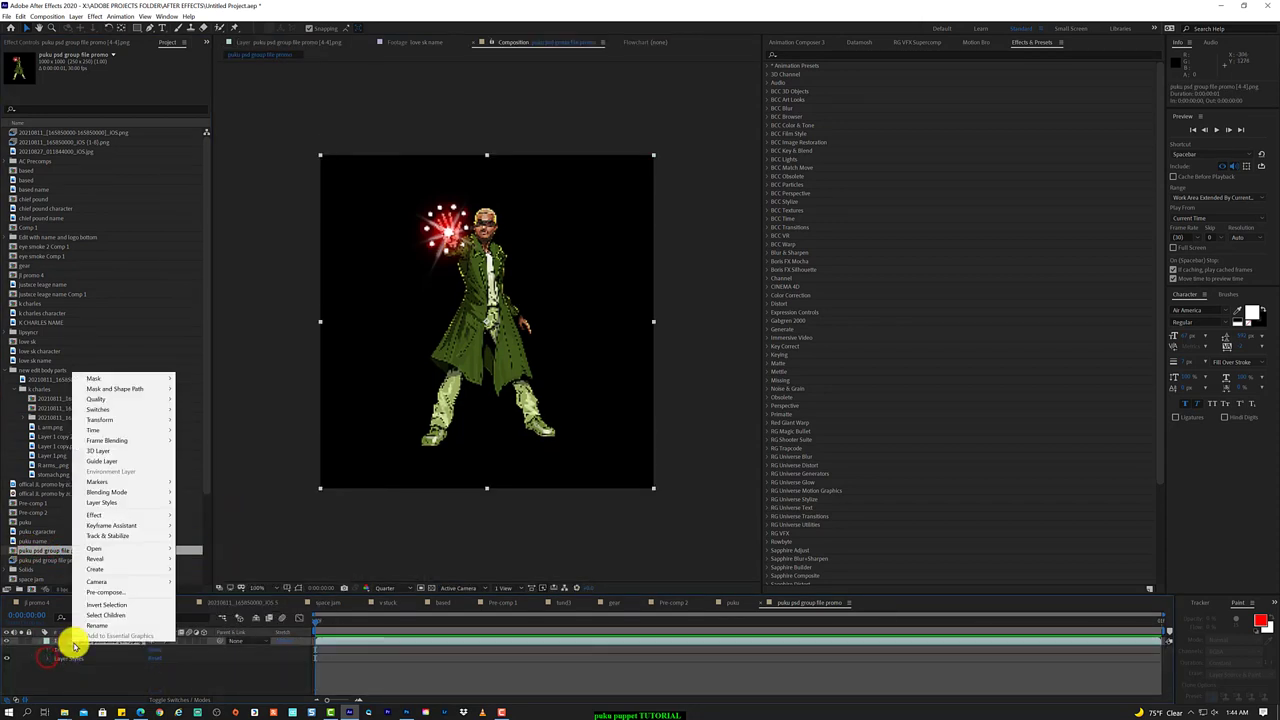
pyautogui.click(71, 640)
pyautogui.rightClick(108, 642)
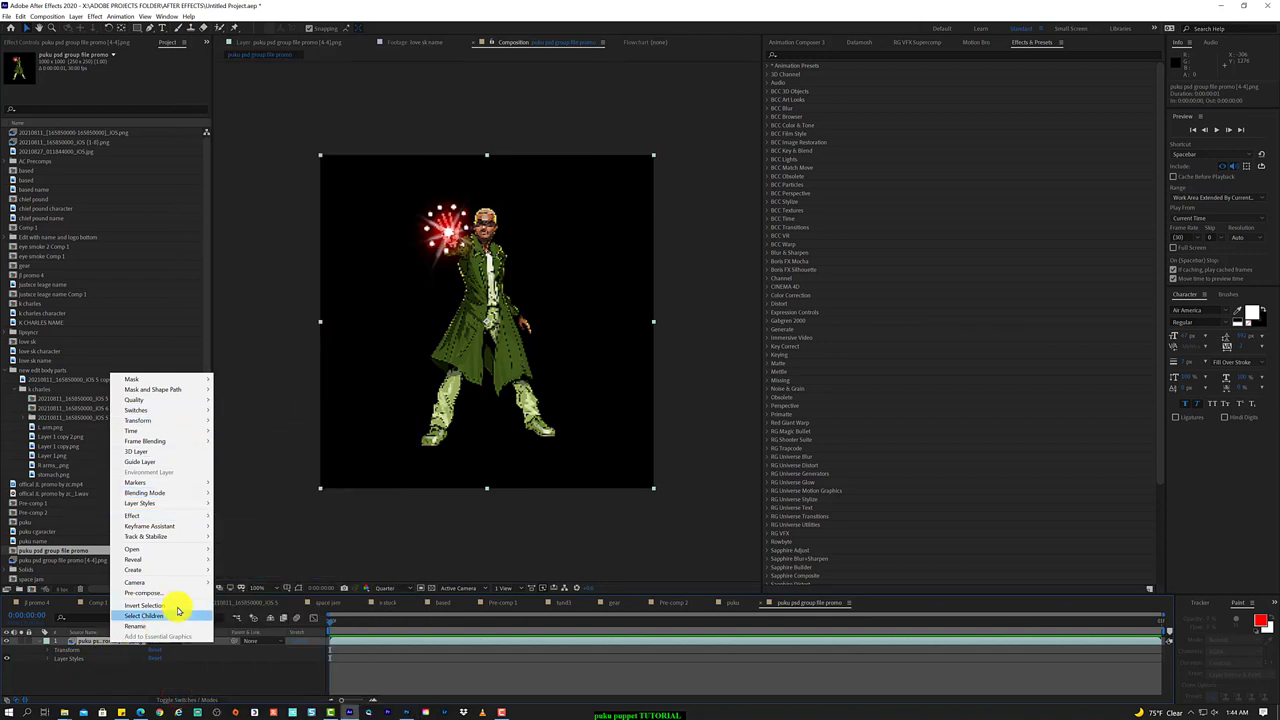
pyautogui.click(80, 645)
pyautogui.moveTo(433, 226); pyautogui.dragTo(467, 249)
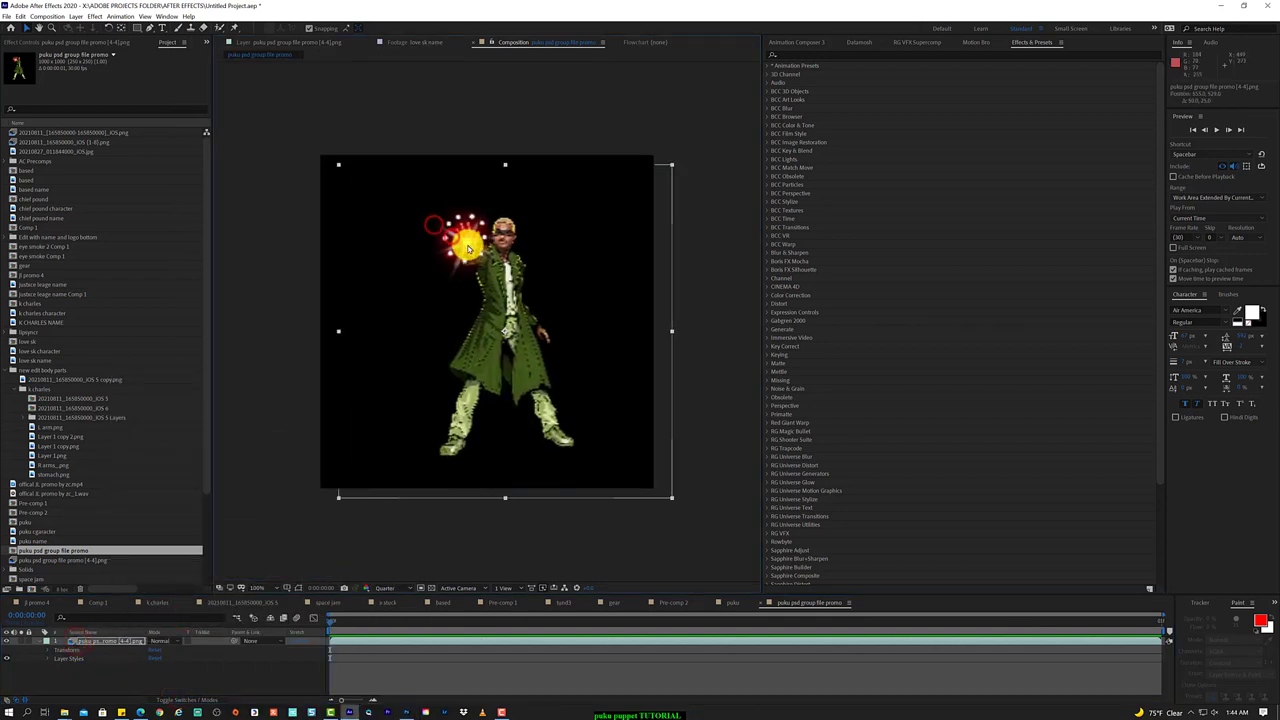
# - Start replacing the puku PNG footage item, reopening the file import window
pyautogui.scroll(-2, 57, 543)
pyautogui.click(45, 446)
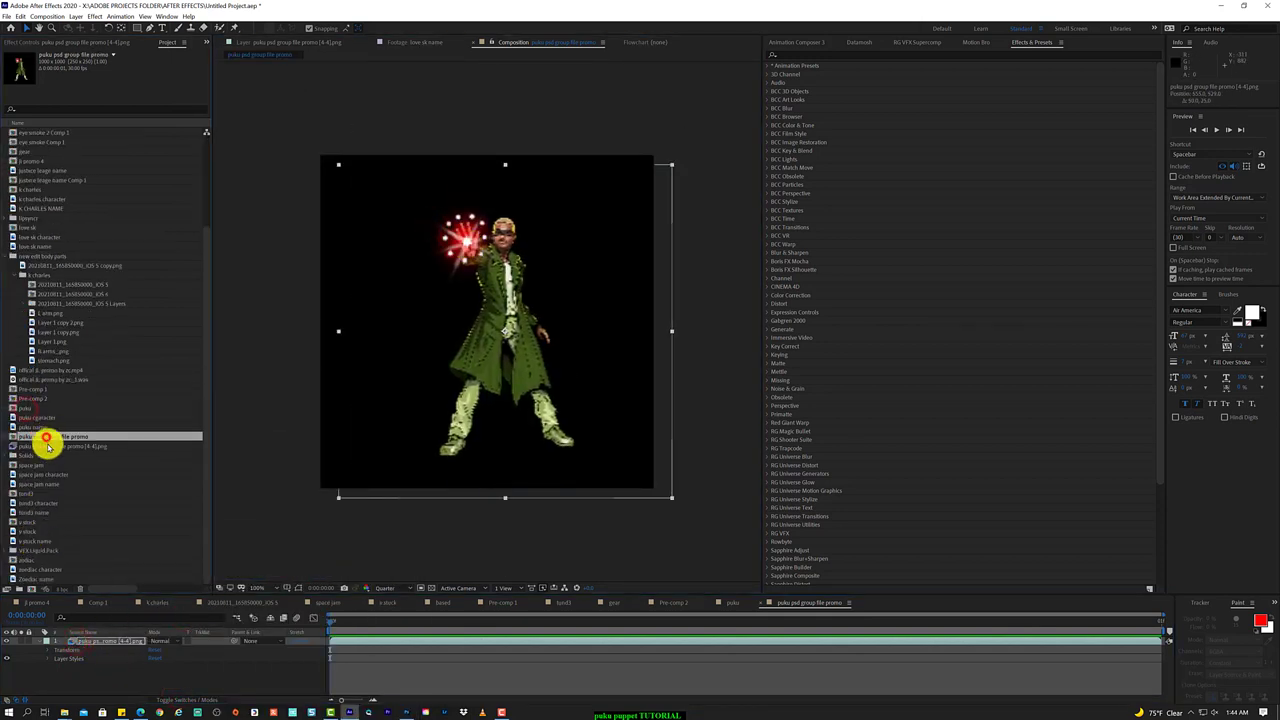
pyautogui.rightClick(40, 447)
pyautogui.click(100, 640)
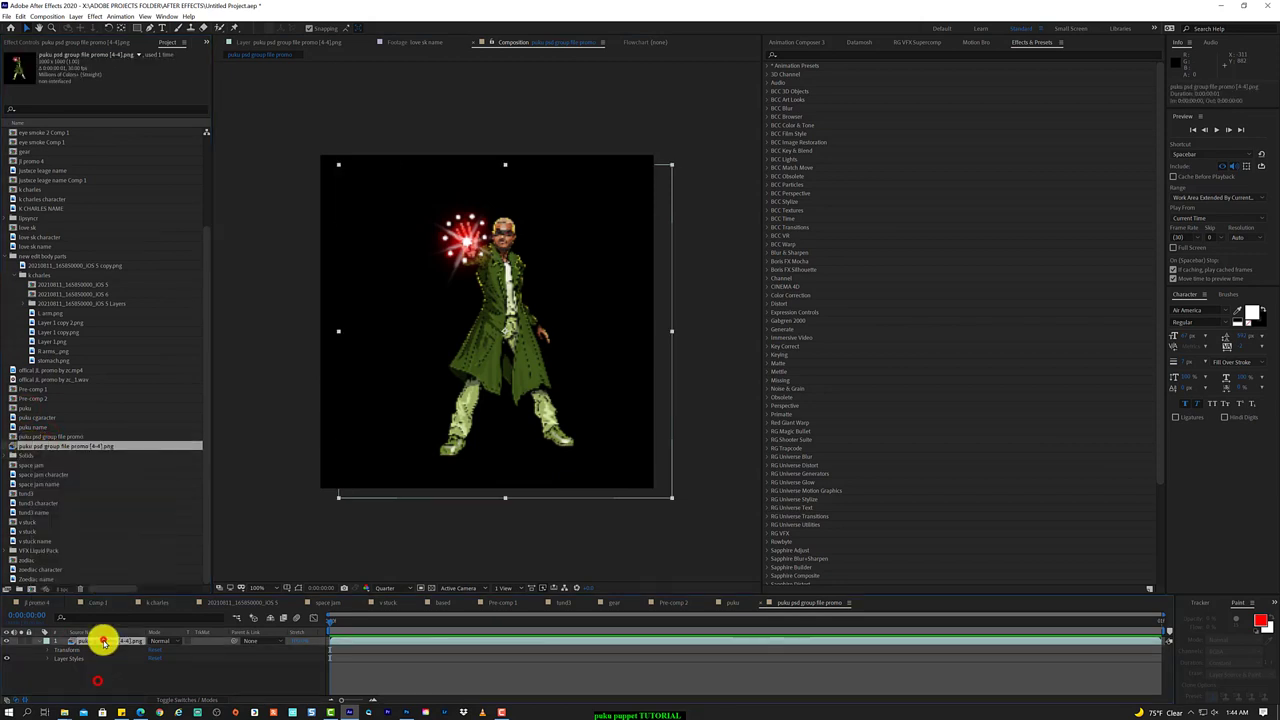
pyautogui.press('Delete')
pyautogui.hotkey('ctrl', 'i')
pyautogui.click(1003, 554)
pyautogui.click(1003, 551)
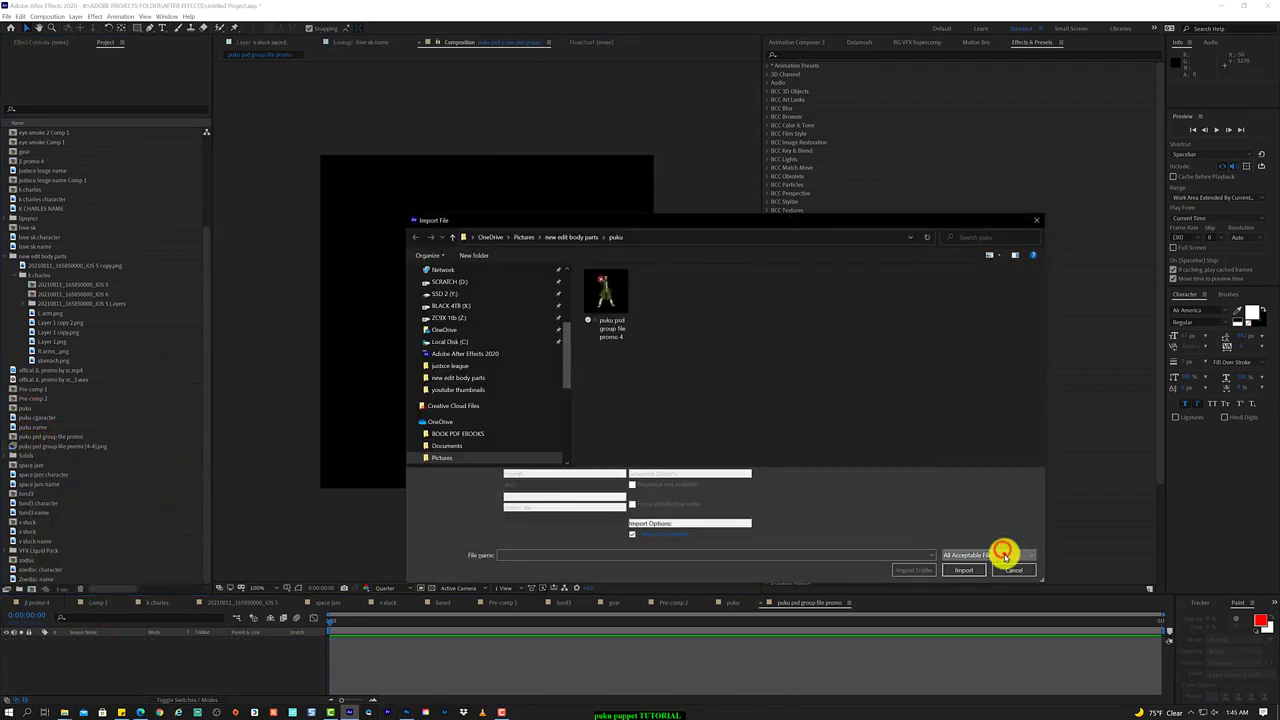
# - In Photoshop, dismiss the warning and select all layers from Layer 0 up to rings
pyautogui.click(406, 711)
pyautogui.click(234, 78)
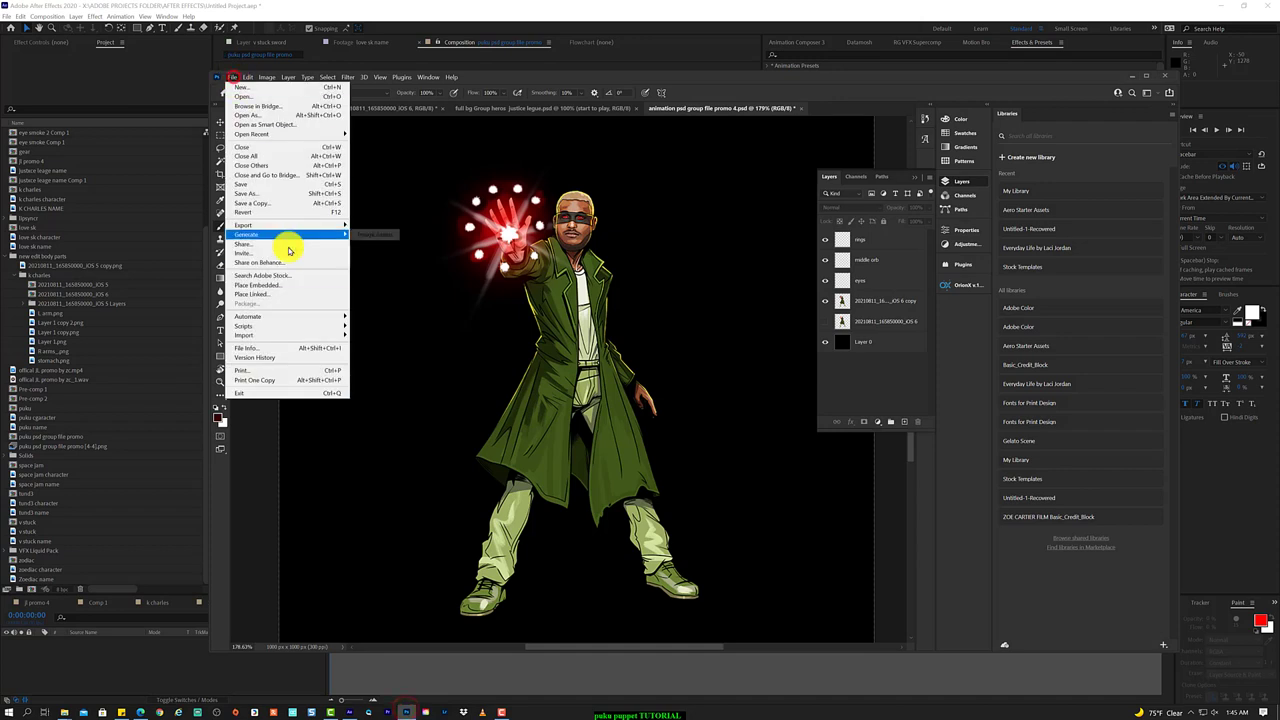
pyautogui.click(286, 251)
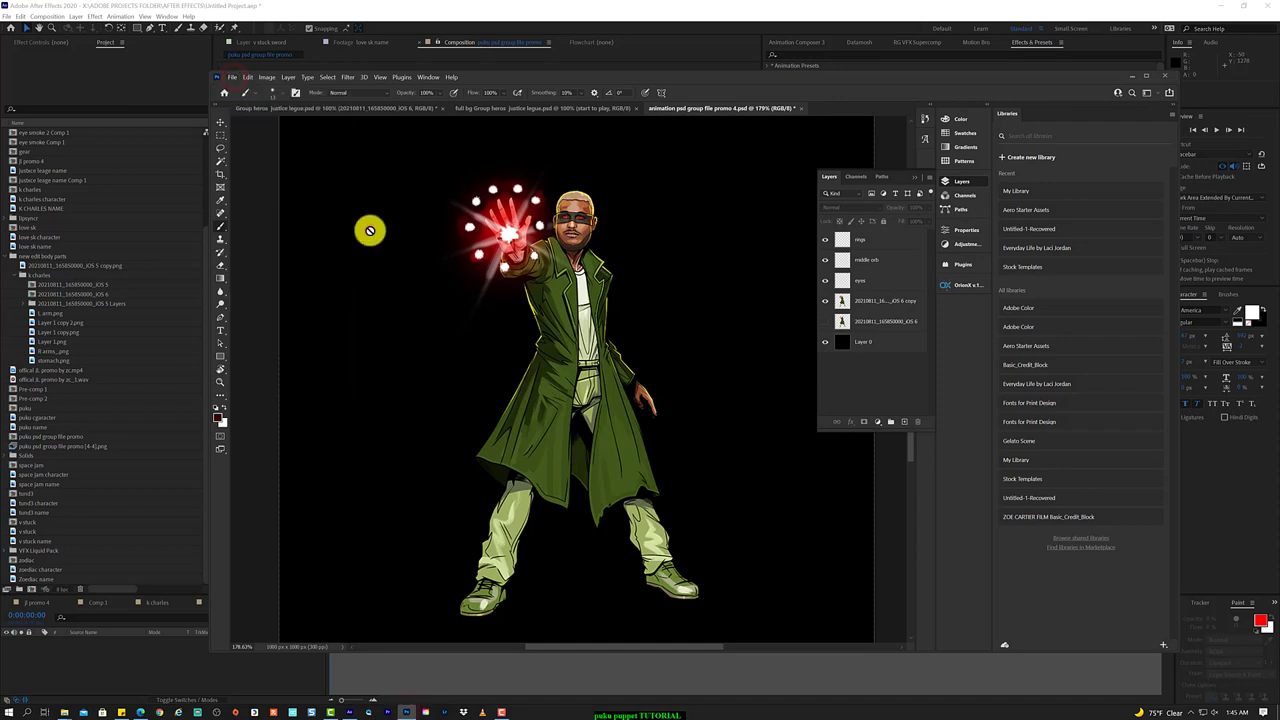
pyautogui.click(869, 387)
pyautogui.click(729, 294)
pyautogui.click(869, 364)
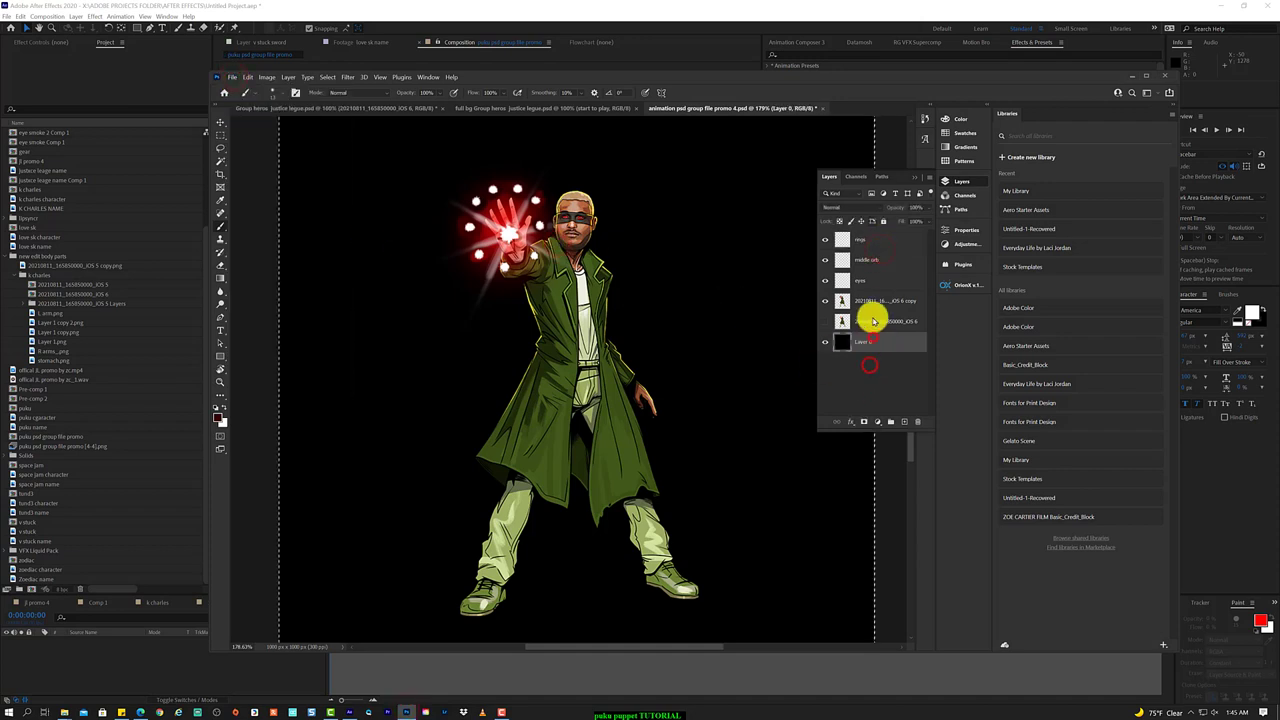
pyautogui.keyDown('shift'); pyautogui.click(869, 241); pyautogui.keyUp('shift')
# - Quick-export the selected layers as PNGs into a new folder named puku character pngs
pyautogui.rightClick(871, 273)
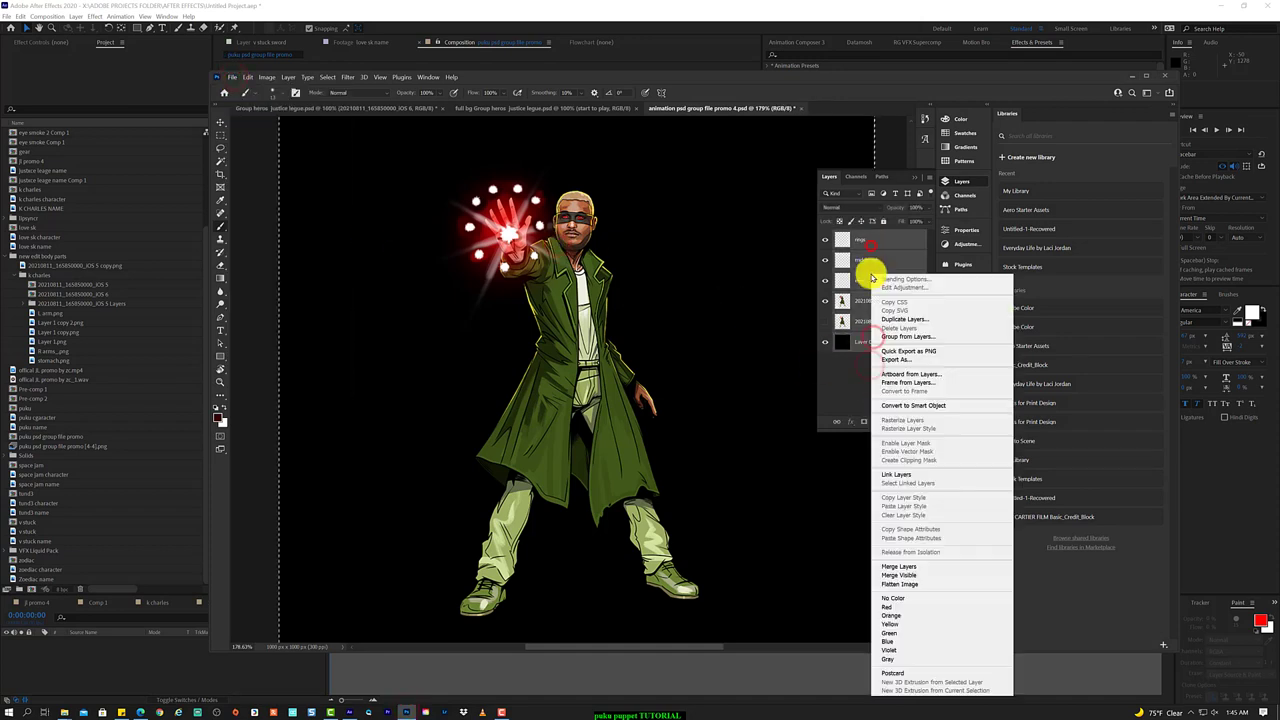
pyautogui.click(972, 360)
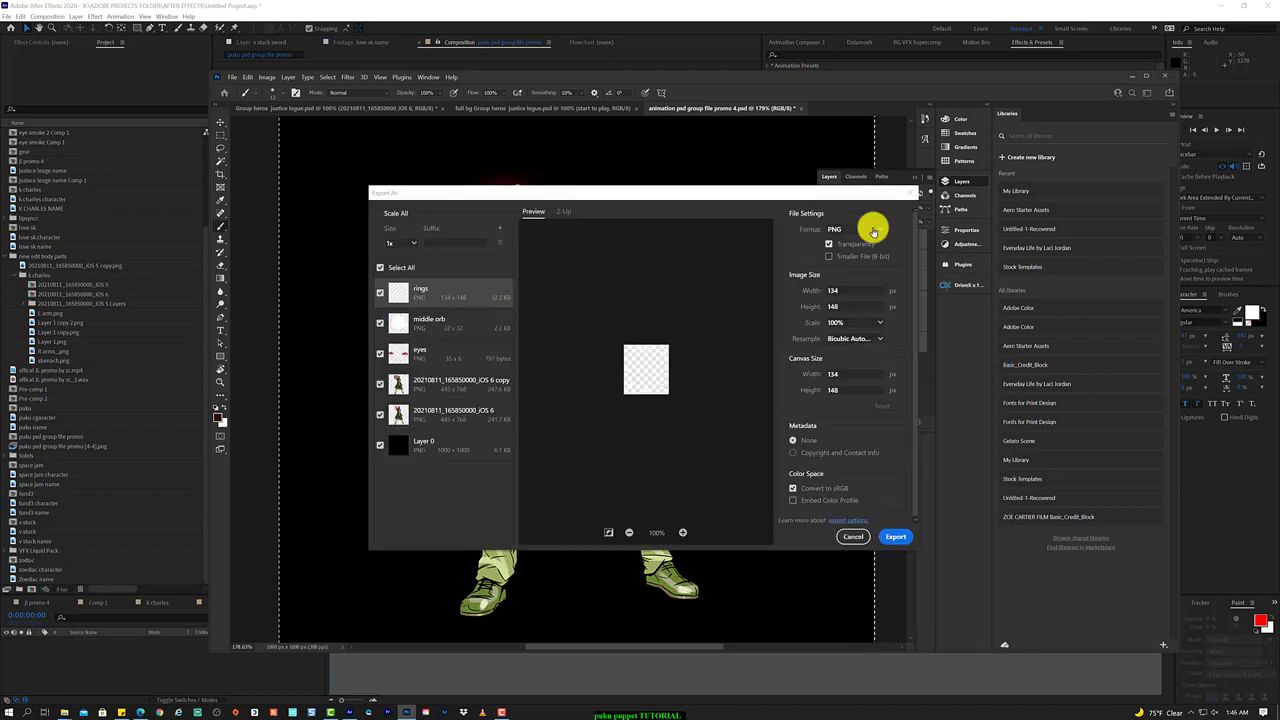
pyautogui.click(852, 538)
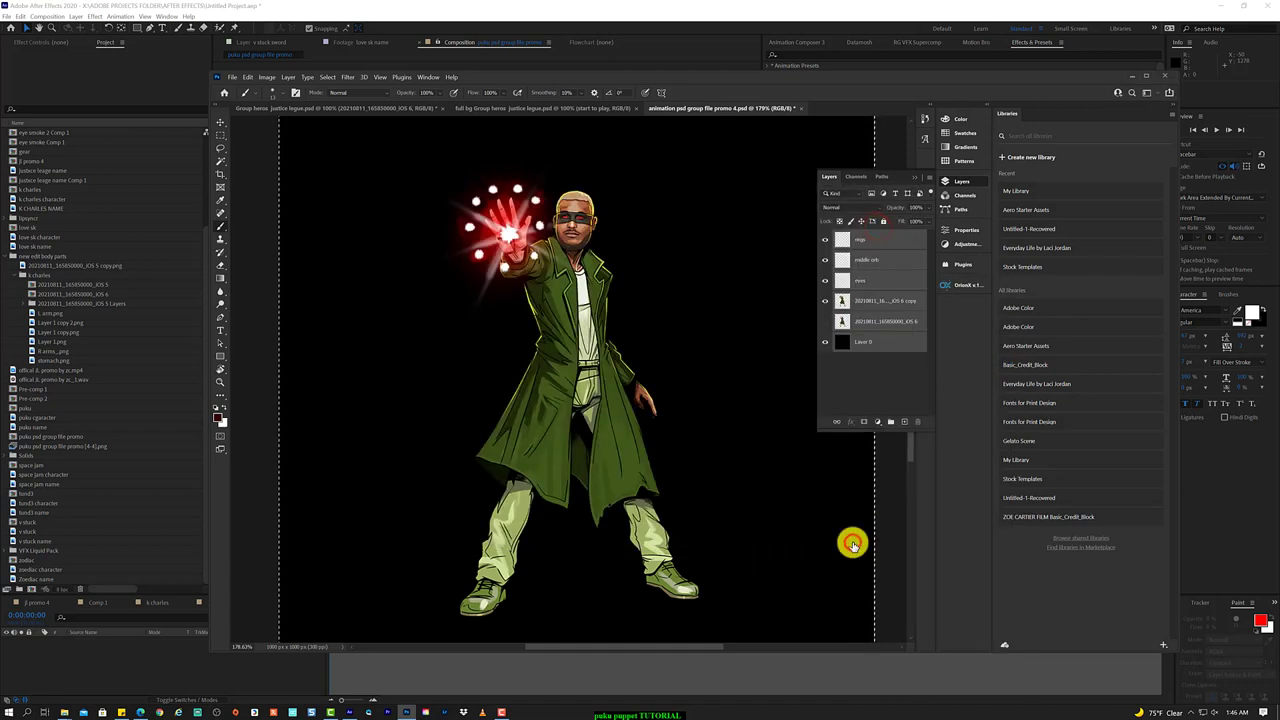
pyautogui.rightClick(874, 271)
pyautogui.click(954, 331)
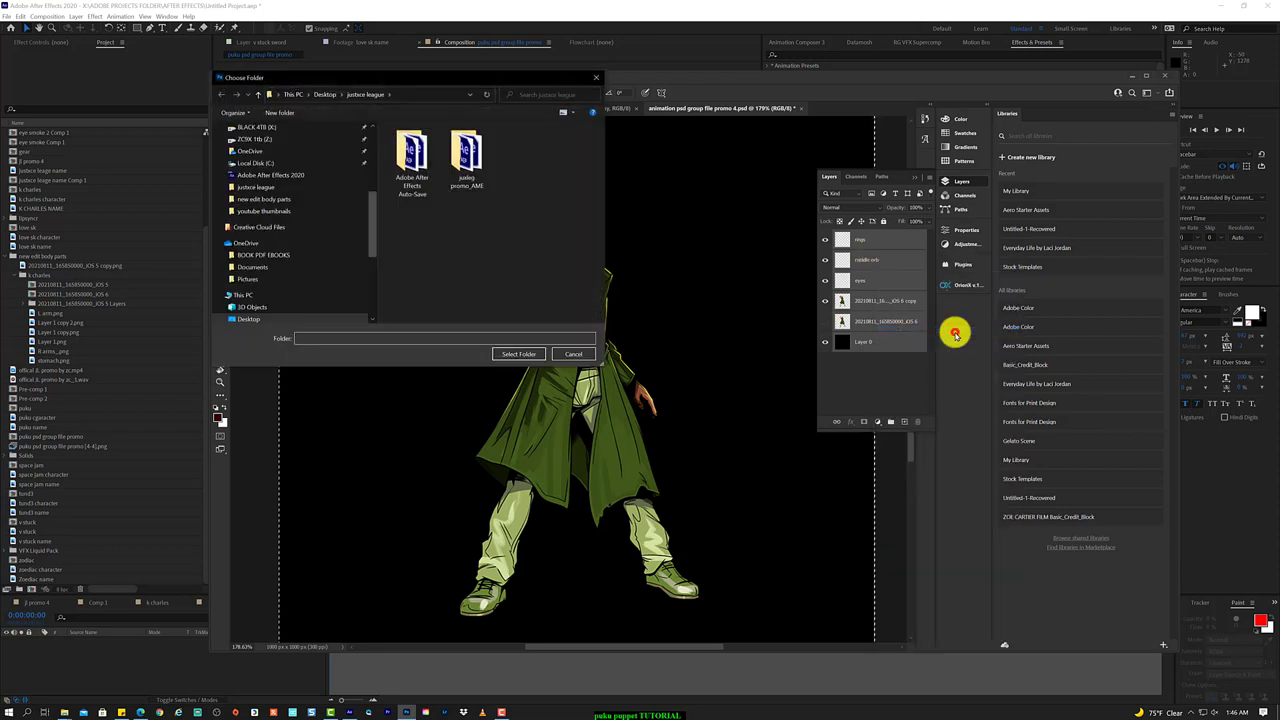
pyautogui.click(281, 112)
pyautogui.write('puku character pngs')
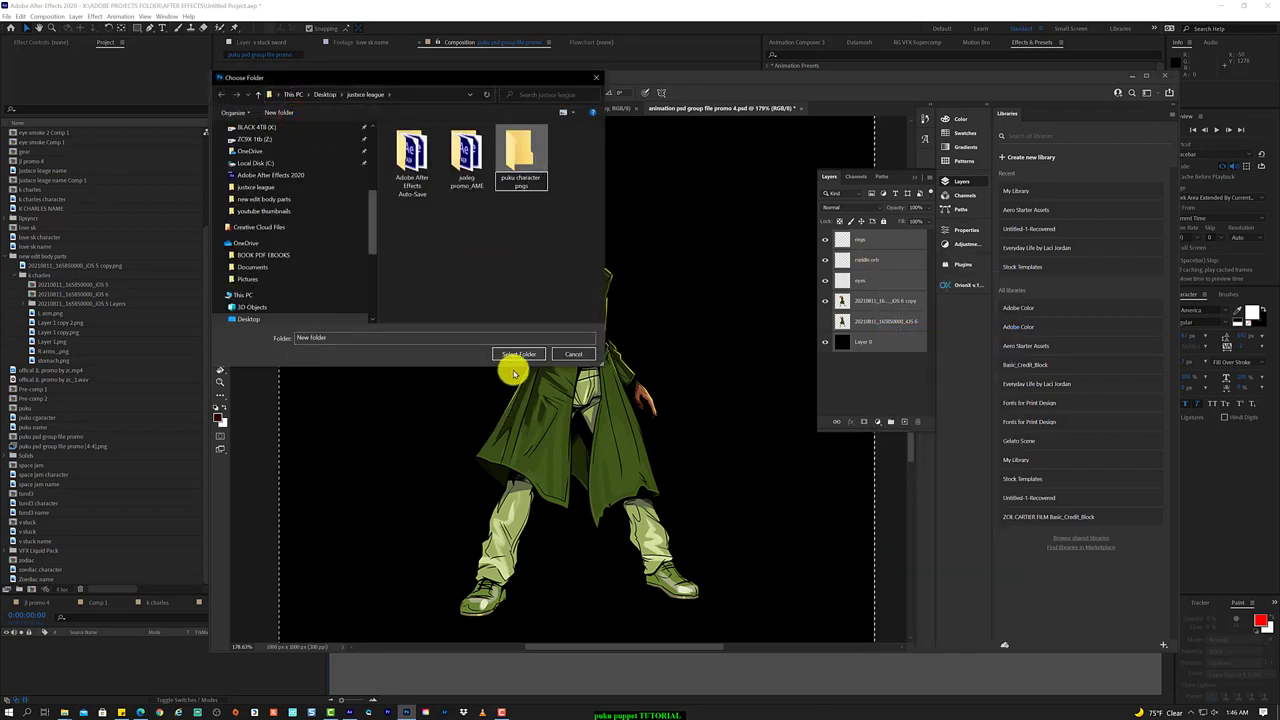
pyautogui.click(519, 355)
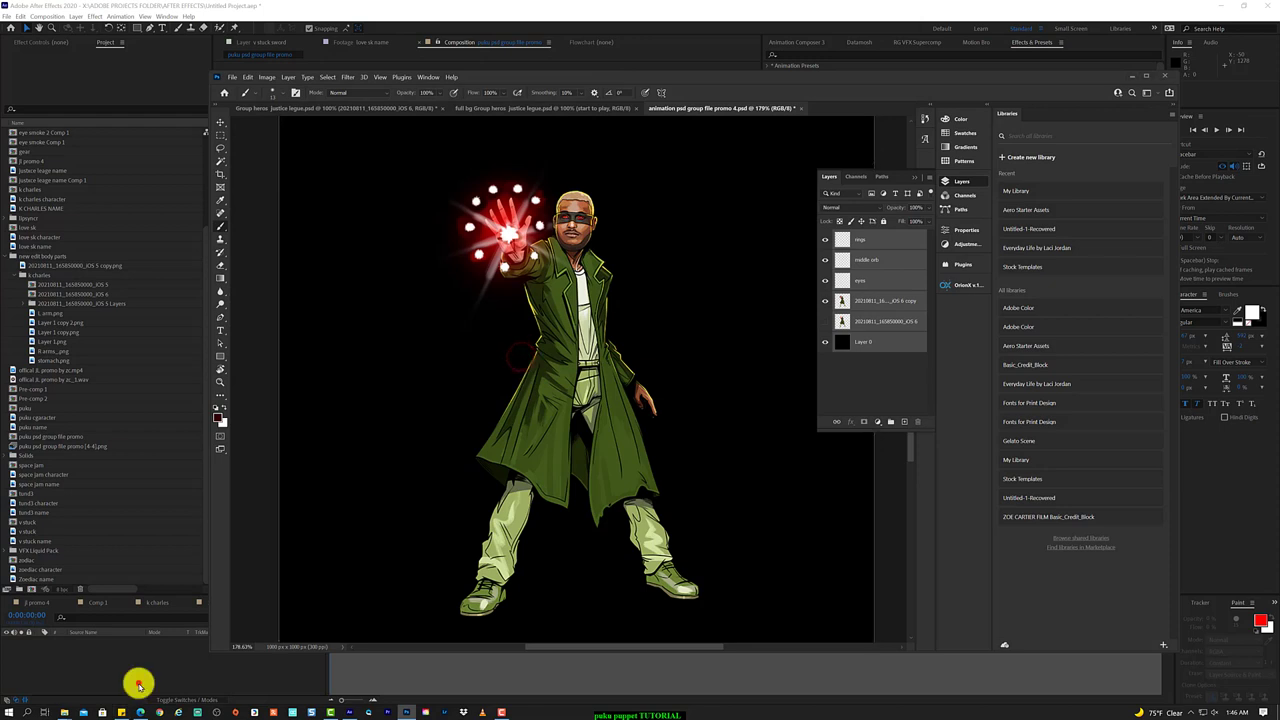
# - Import the six PNGs from justice league's puku character pngs folder and make a comp from them
pyautogui.click(171, 461)
pyautogui.hotkey('ctrl', 'i')
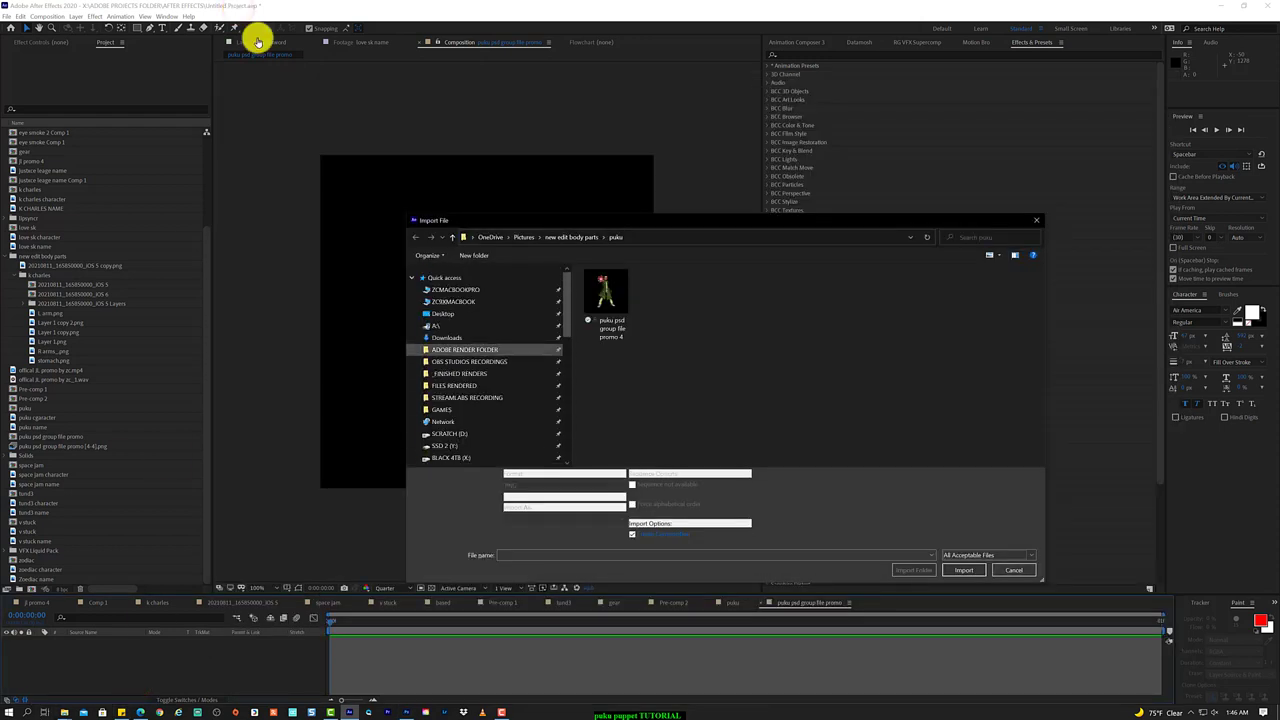
pyautogui.click(441, 318)
pyautogui.doubleClick(612, 327)
pyautogui.doubleClick(651, 329)
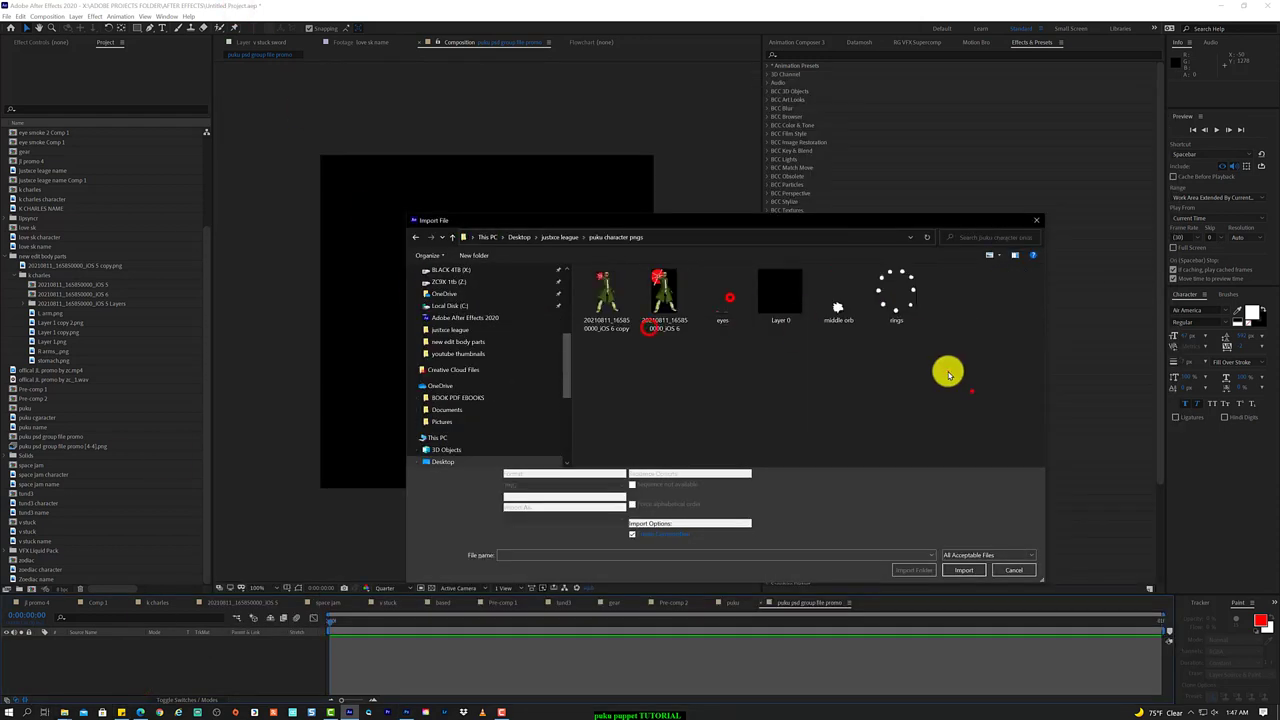
pyautogui.moveTo(971, 391); pyautogui.dragTo(565, 262)
pyautogui.click(958, 562)
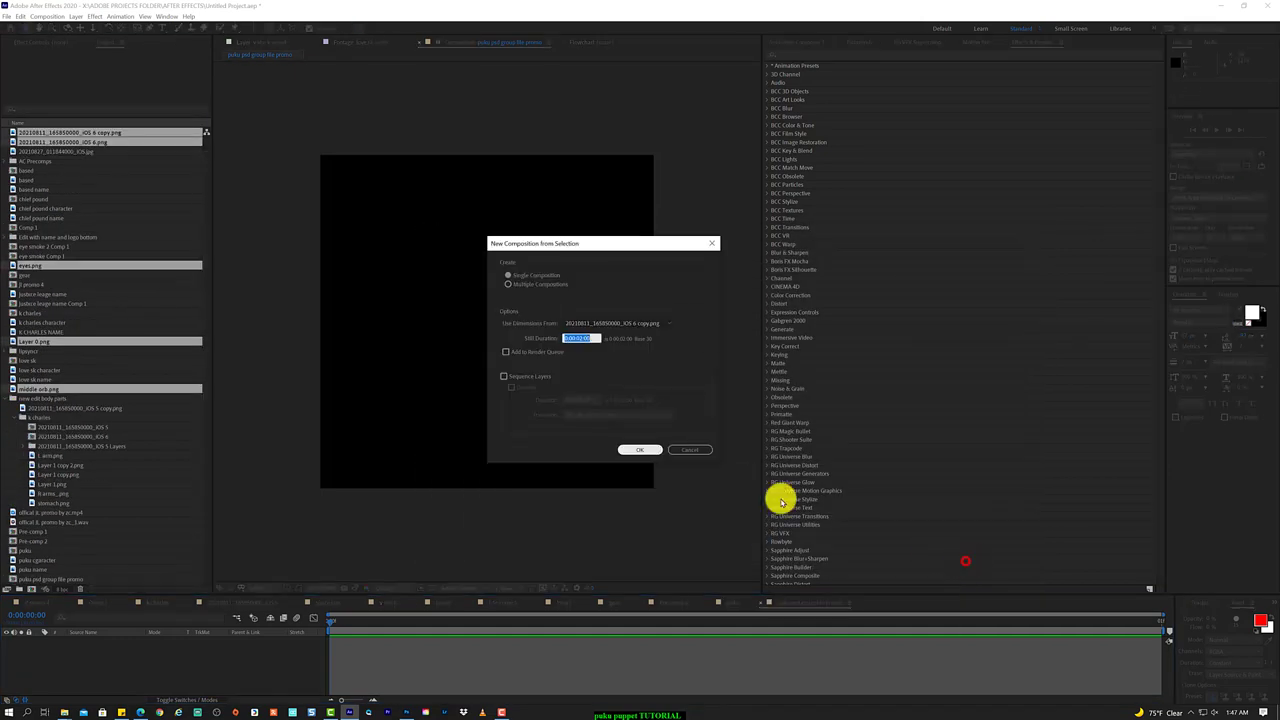
pyautogui.click(652, 450)
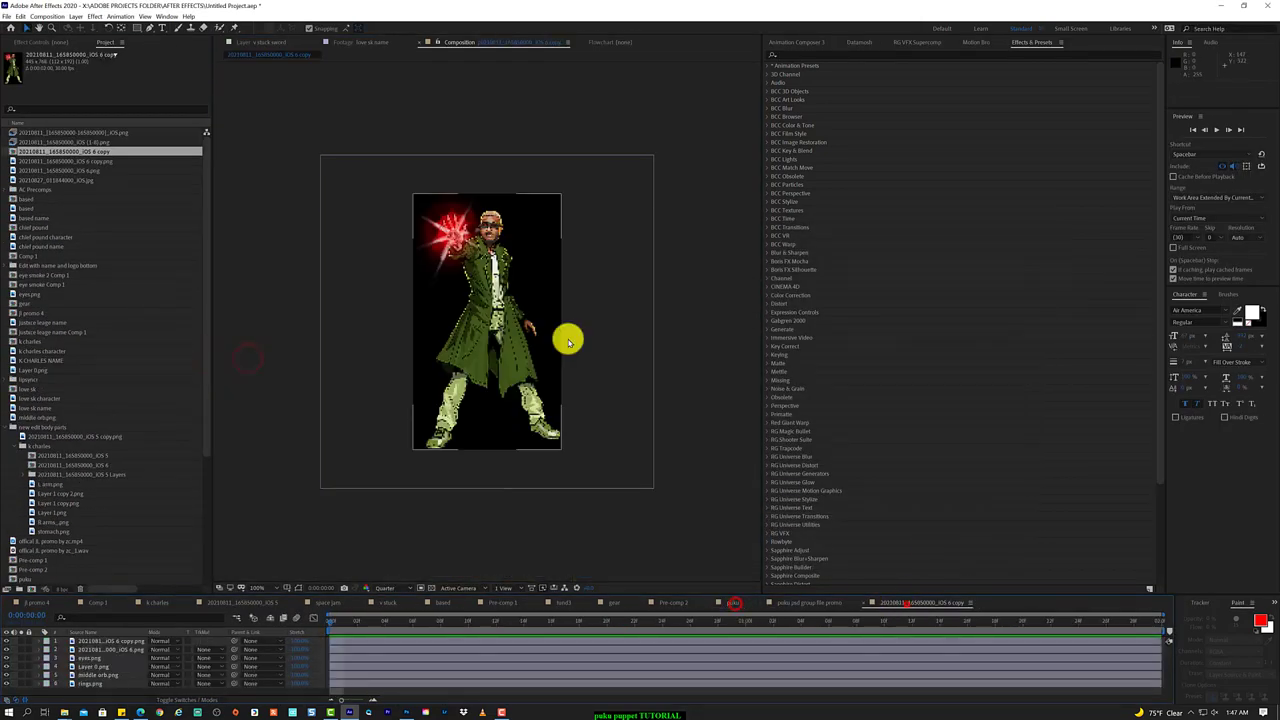
# - Toggle the character and eyes.png layers at full resolution to compare the glow
pyautogui.click(447, 245)
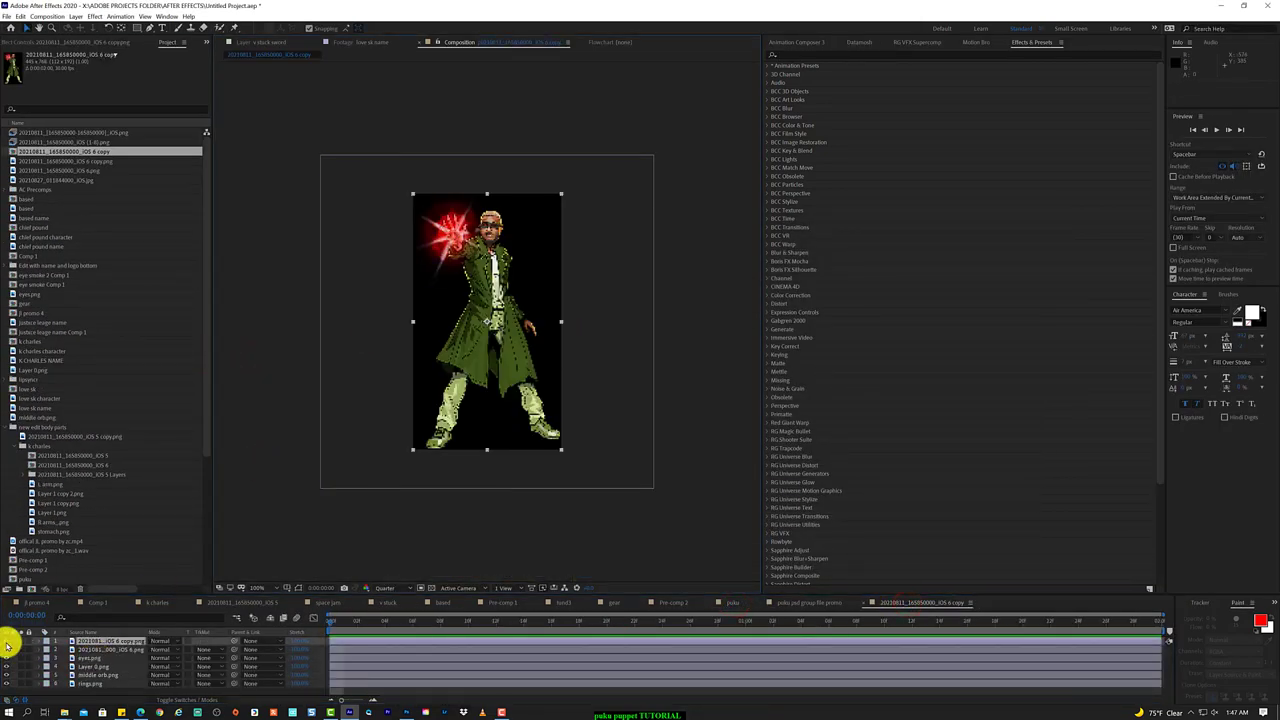
pyautogui.click(7, 642)
pyautogui.click(384, 588)
pyautogui.click(396, 600)
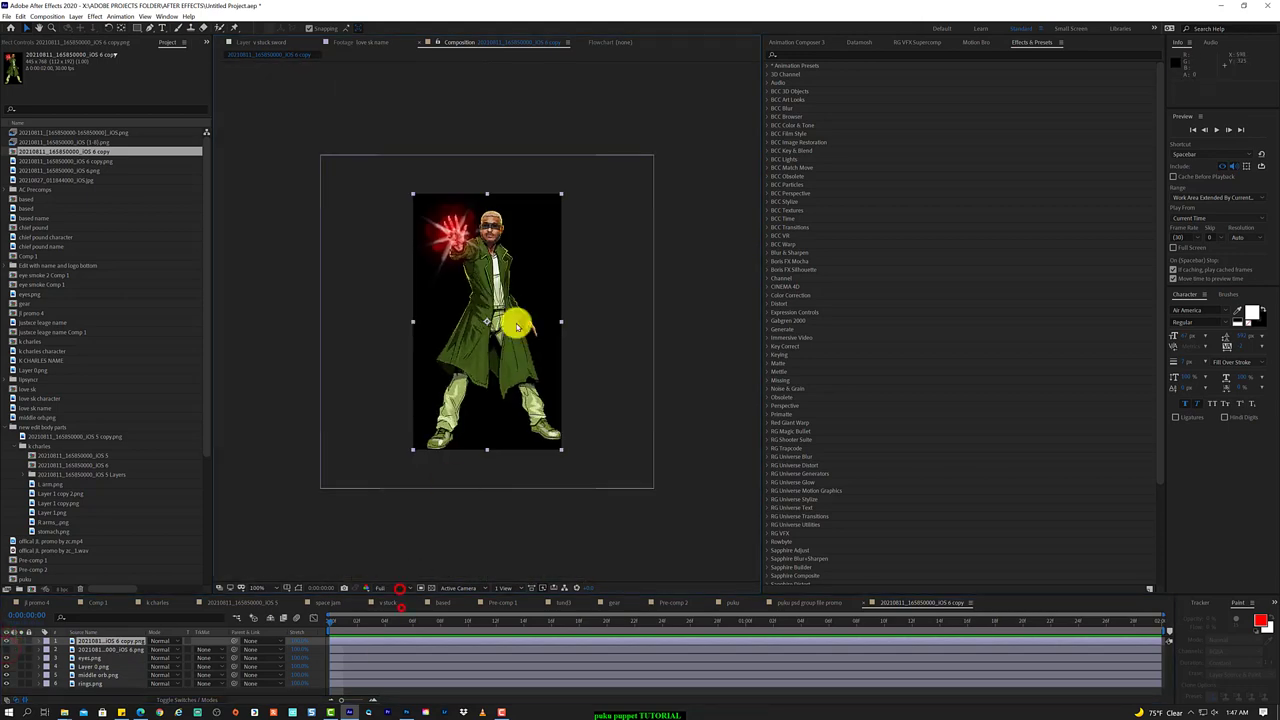
pyautogui.scroll(2, 512, 400)
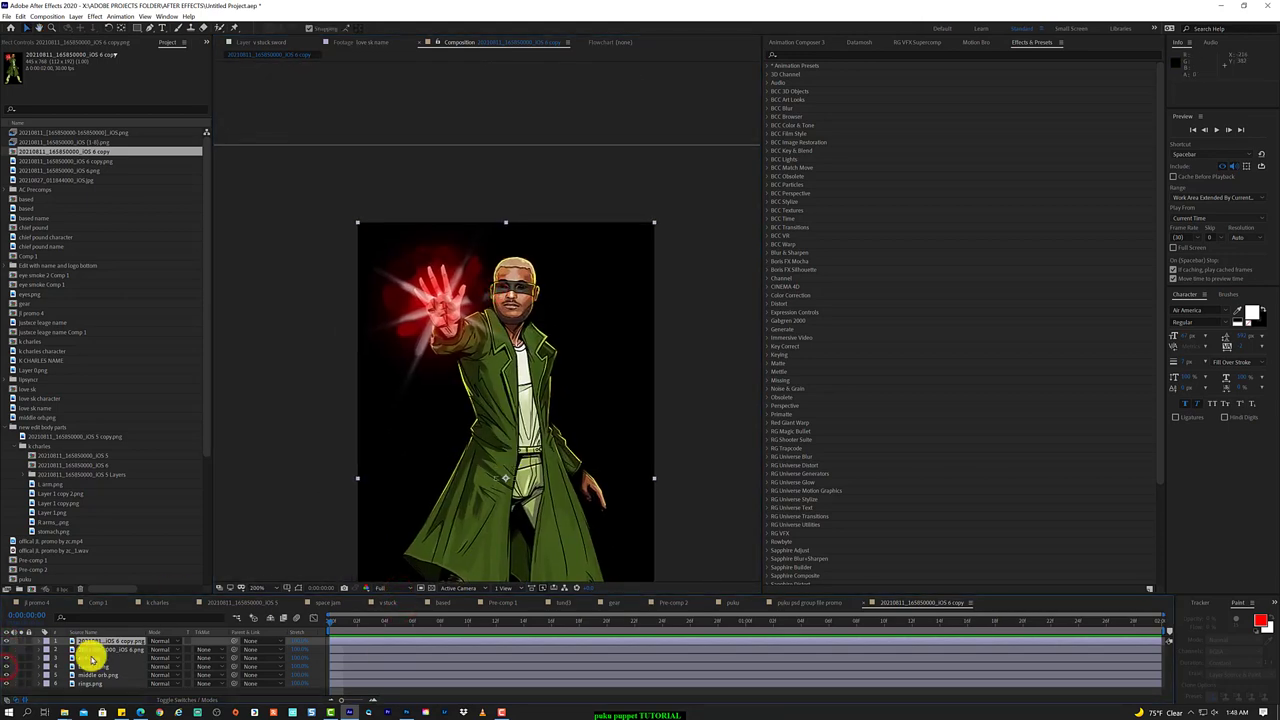
pyautogui.click(7, 642)
pyautogui.doubleClick(526, 290)
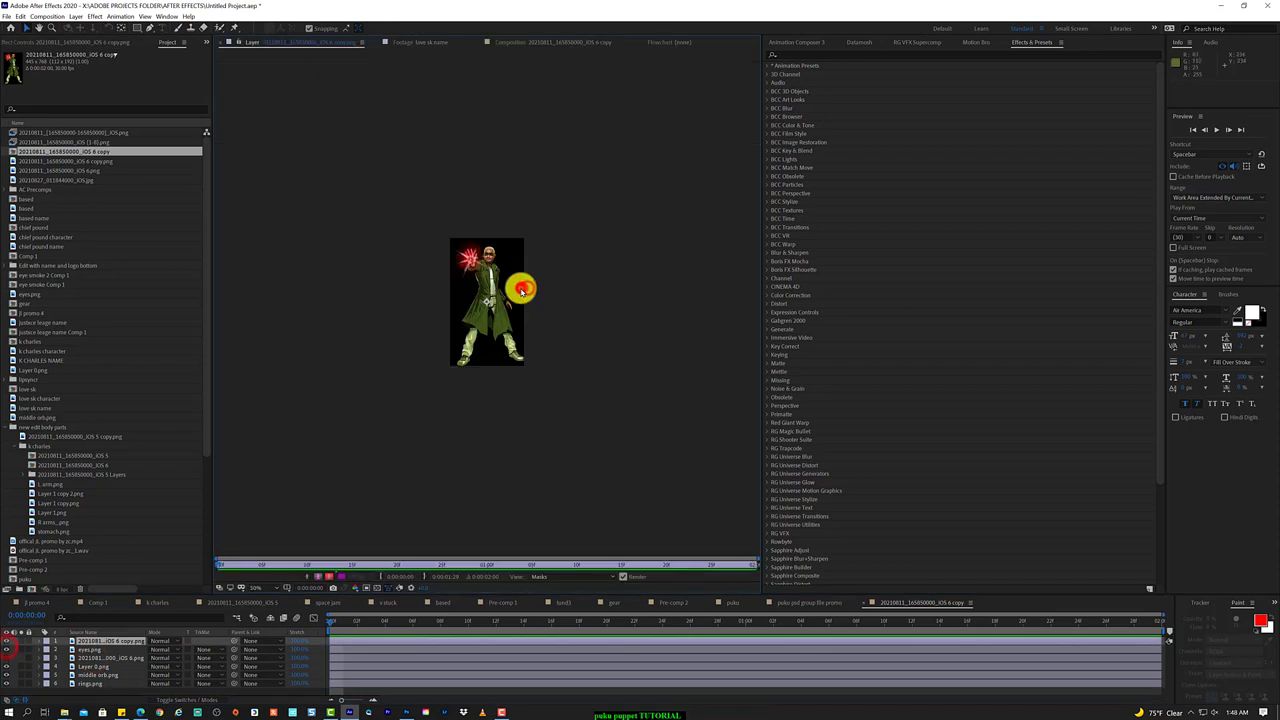
pyautogui.moveTo(386, 593); pyautogui.dragTo(403, 443)
pyautogui.click(537, 40)
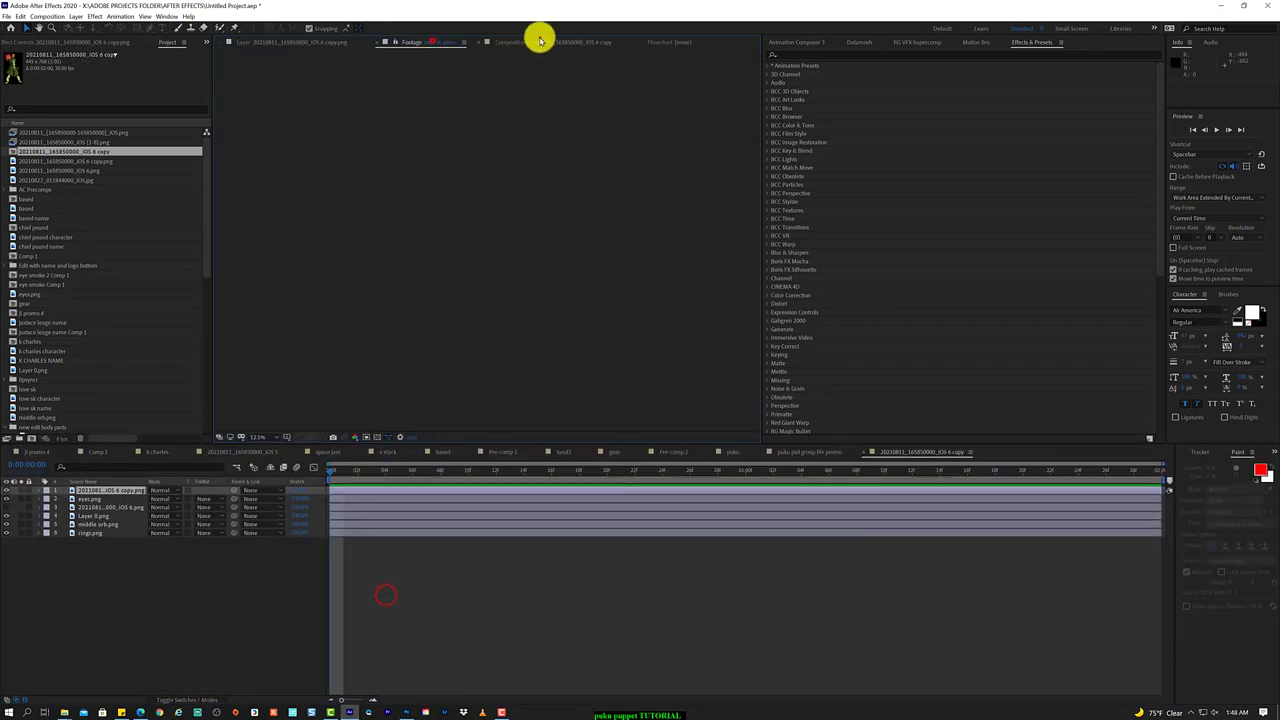
pyautogui.click(7, 499)
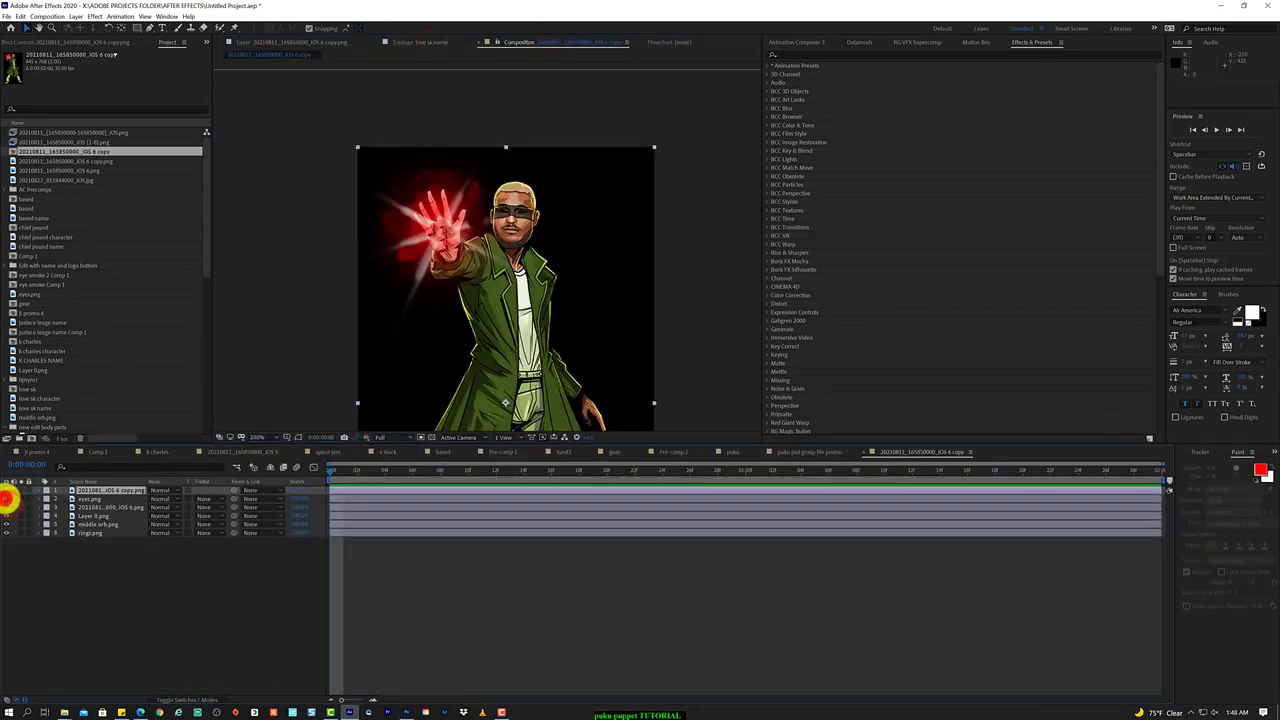
pyautogui.click(92, 500)
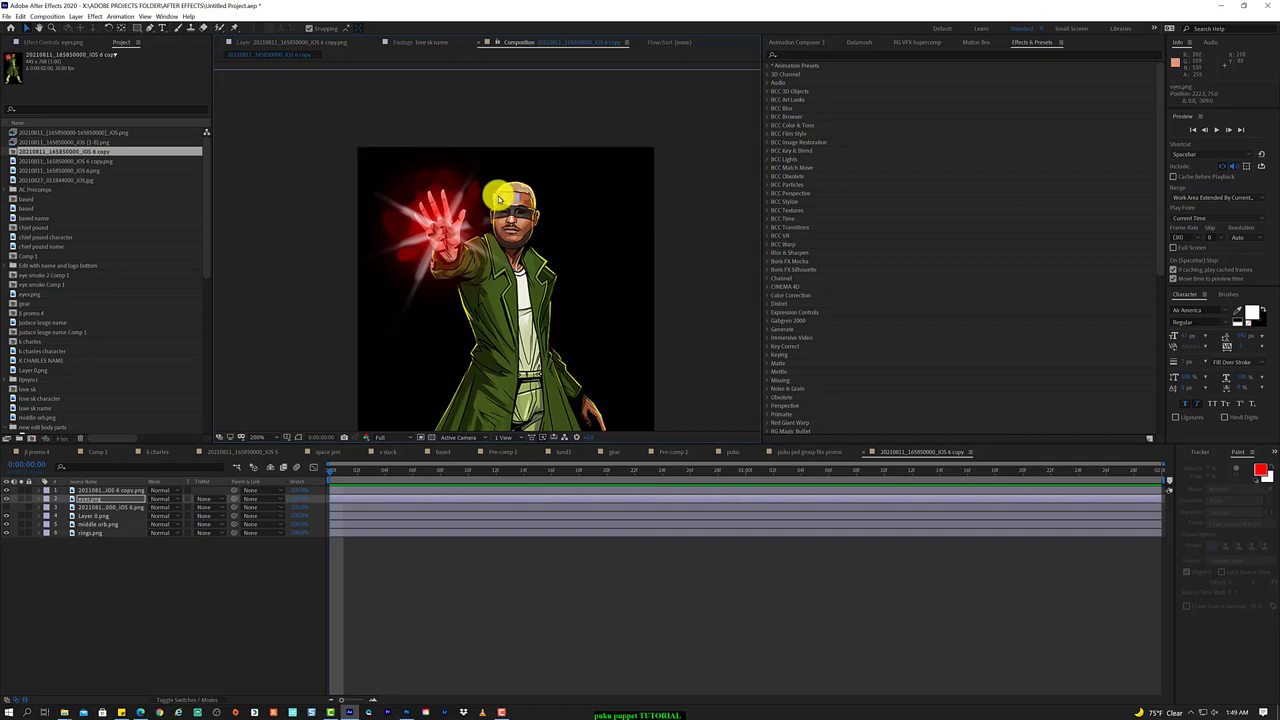
# - Move middle orb.png to the top of the layer stack and check it solo
pyautogui.scroll(3, 527, 238)
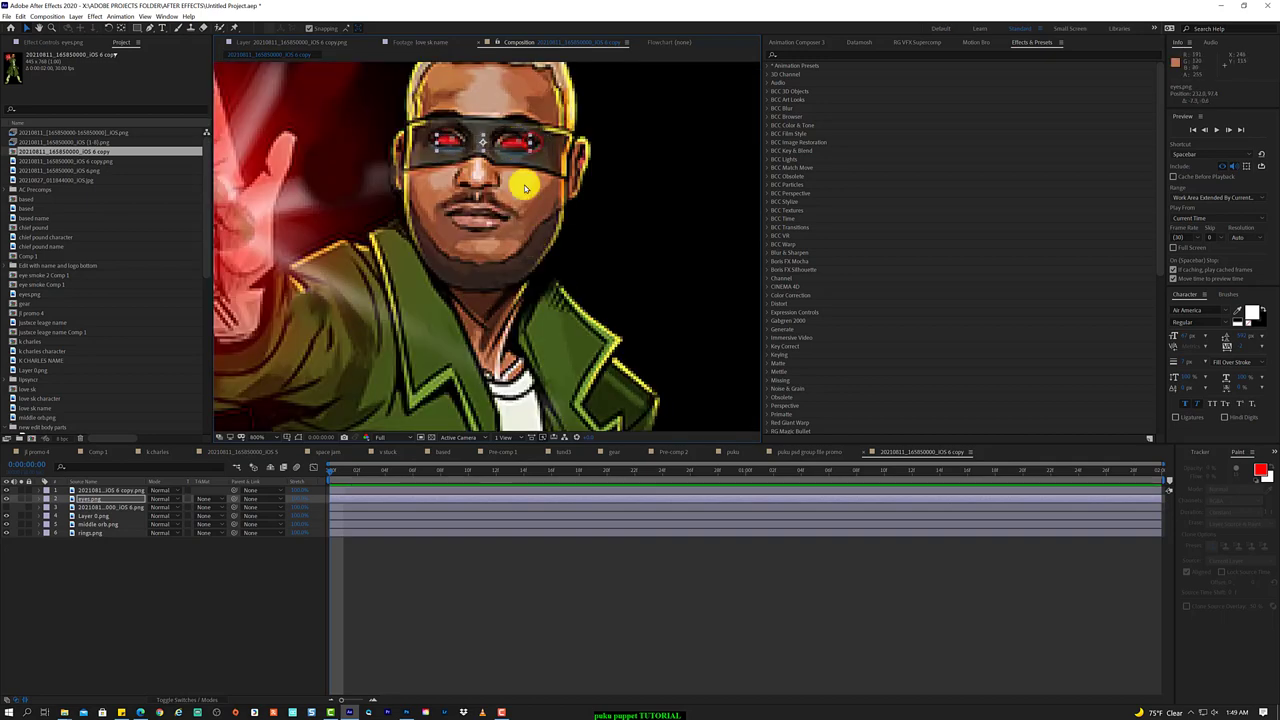
pyautogui.scroll(-6, 524, 188)
pyautogui.click(434, 271)
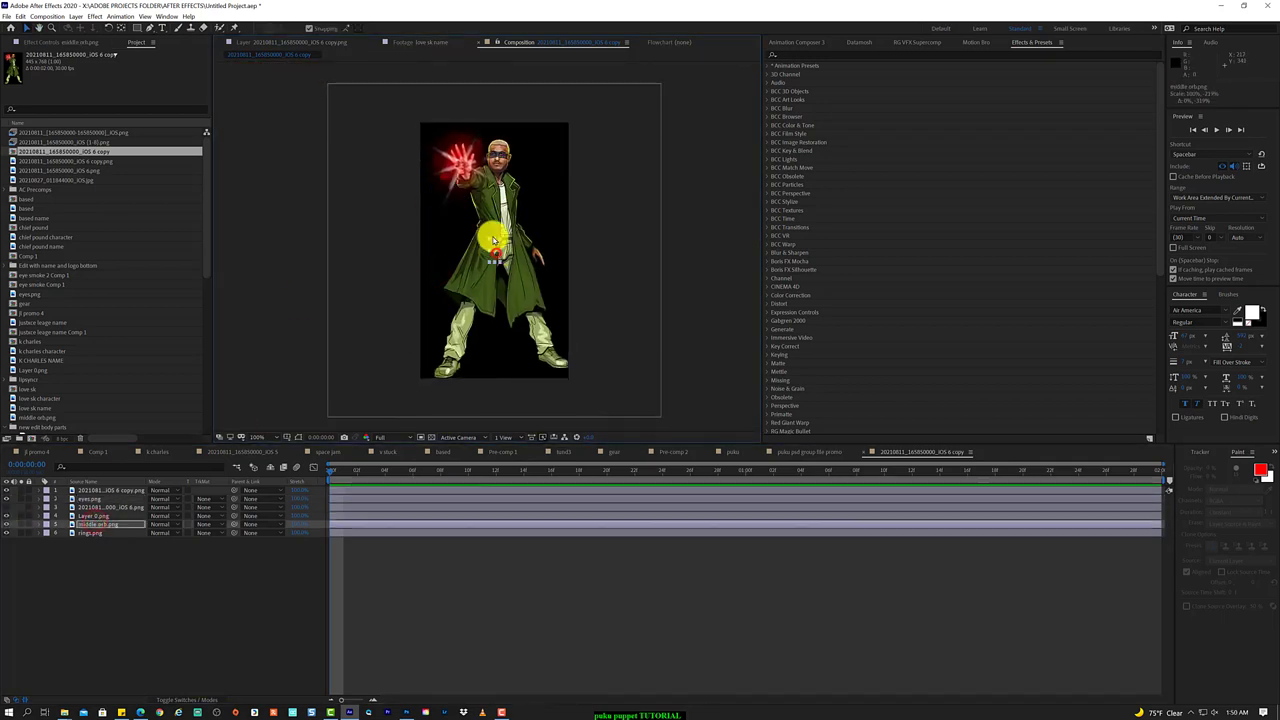
pyautogui.scroll(2, 494, 240)
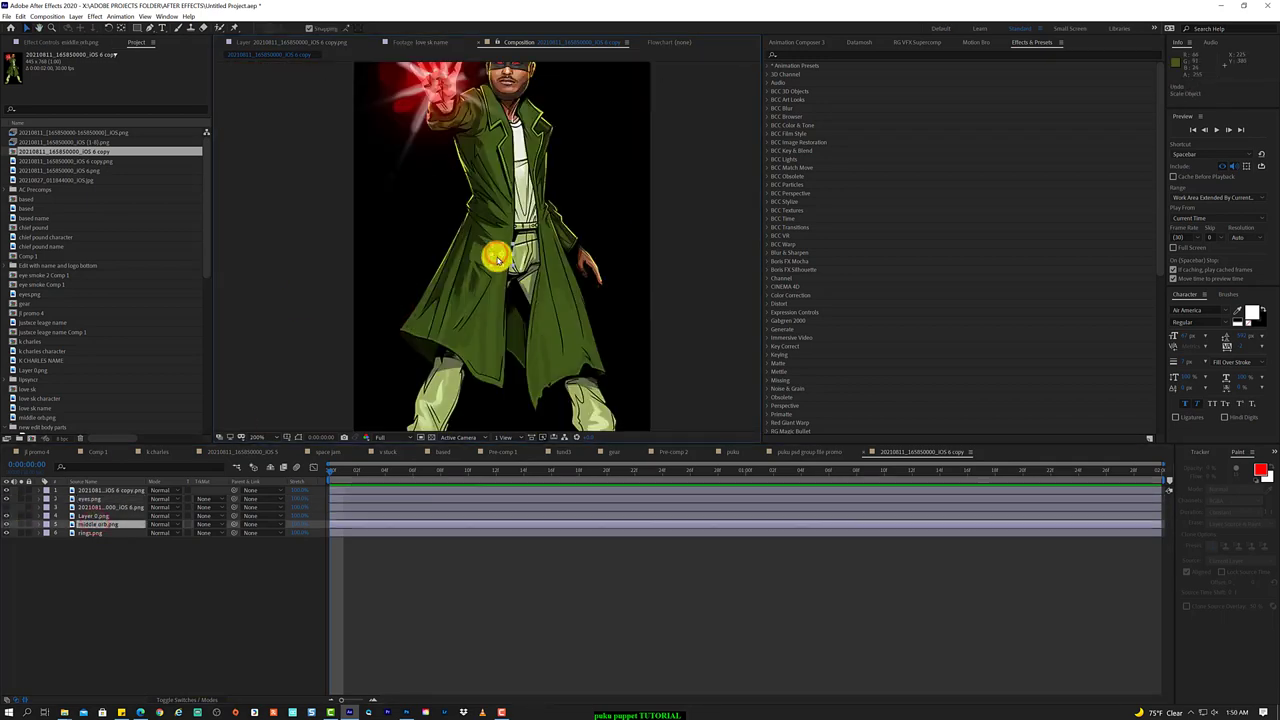
pyautogui.moveTo(95, 489); pyautogui.dragTo(96, 488)
pyautogui.click(115, 497)
pyautogui.keyDown('alt'); pyautogui.click(6, 508); pyautogui.keyUp('alt')
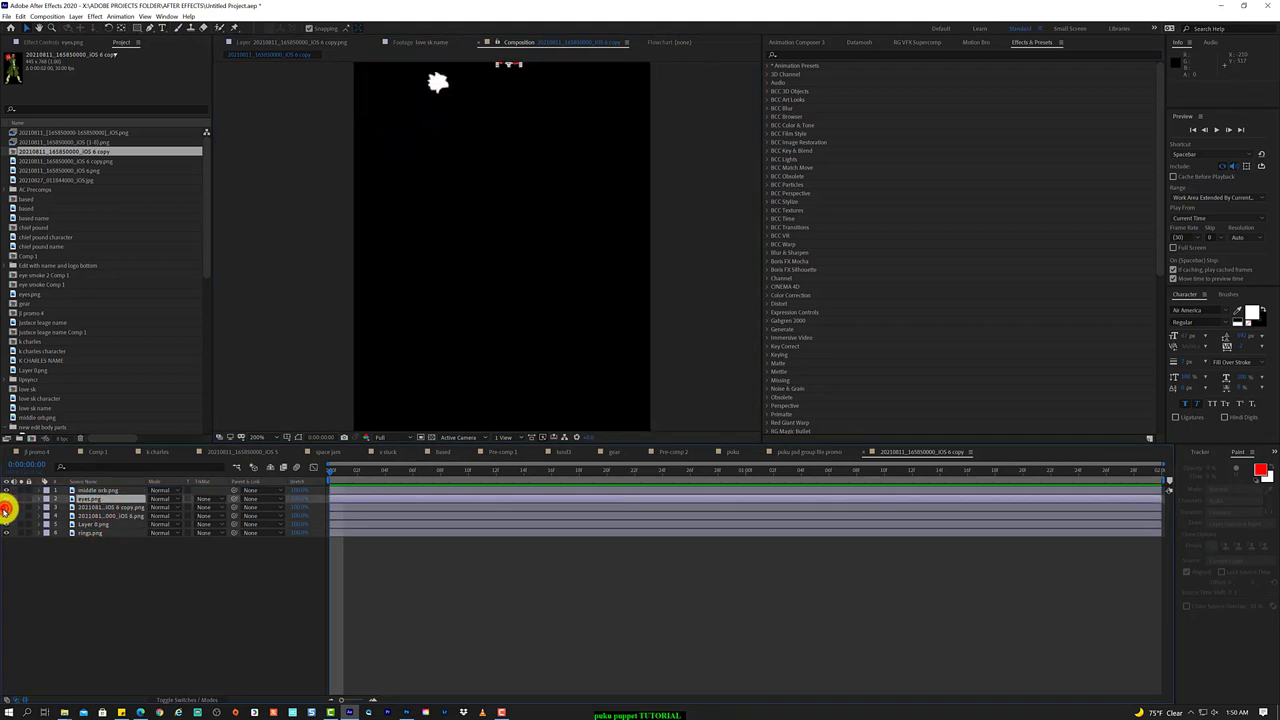
pyautogui.keyDown('alt'); pyautogui.click(6, 508); pyautogui.keyUp('alt')
# - Adjust the character copy layer's opacity and move Layer 0.png below rings.png
pyautogui.click(85, 508)
pyautogui.press('t')
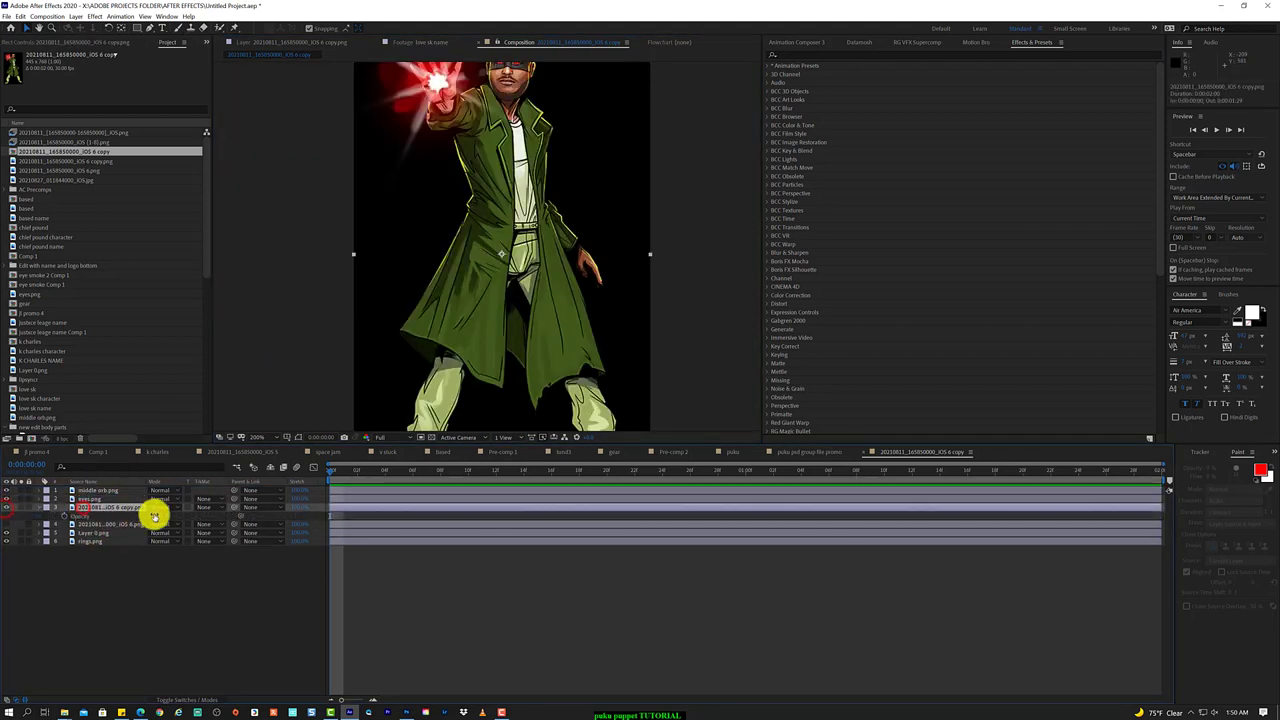
pyautogui.moveTo(151, 514)
pyautogui.mouseDown()
pyautogui.moveTo(108, 527)
pyautogui.moveTo(186, 523)
pyautogui.mouseUp()
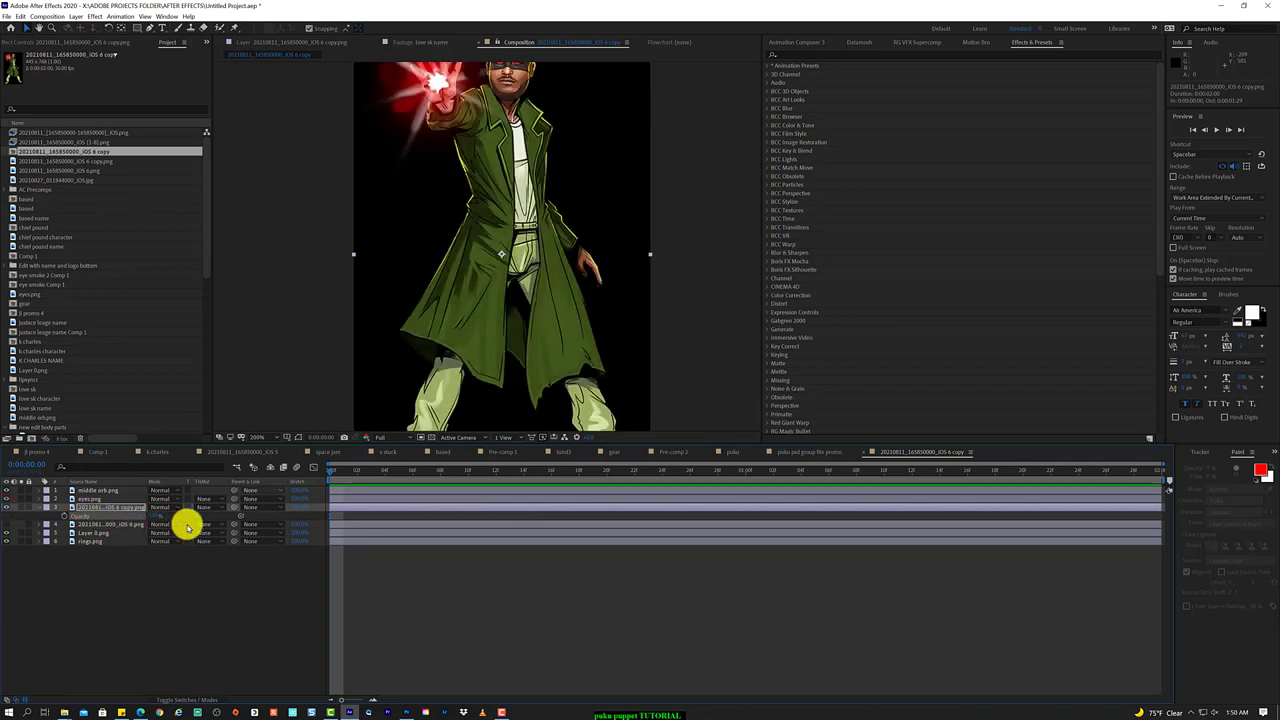
pyautogui.scroll(2, 414, 329)
pyautogui.scroll(-4, 414, 329)
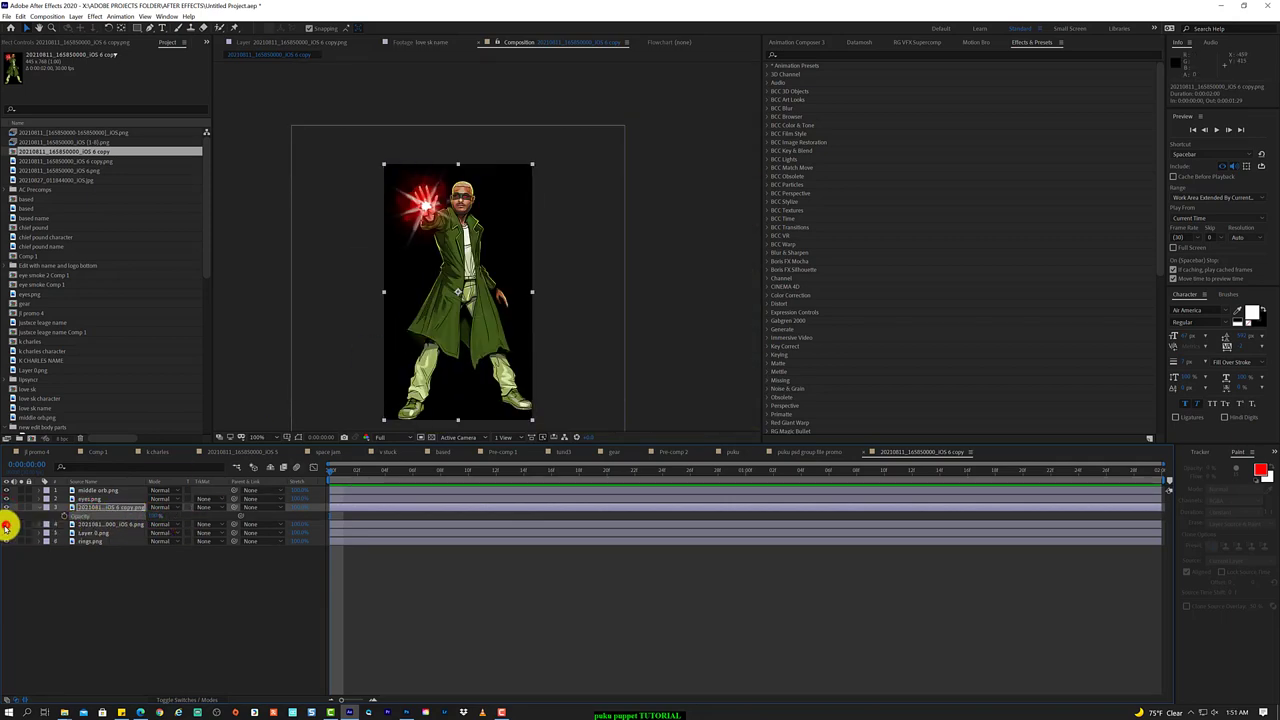
pyautogui.moveTo(80, 533); pyautogui.dragTo(80, 545)
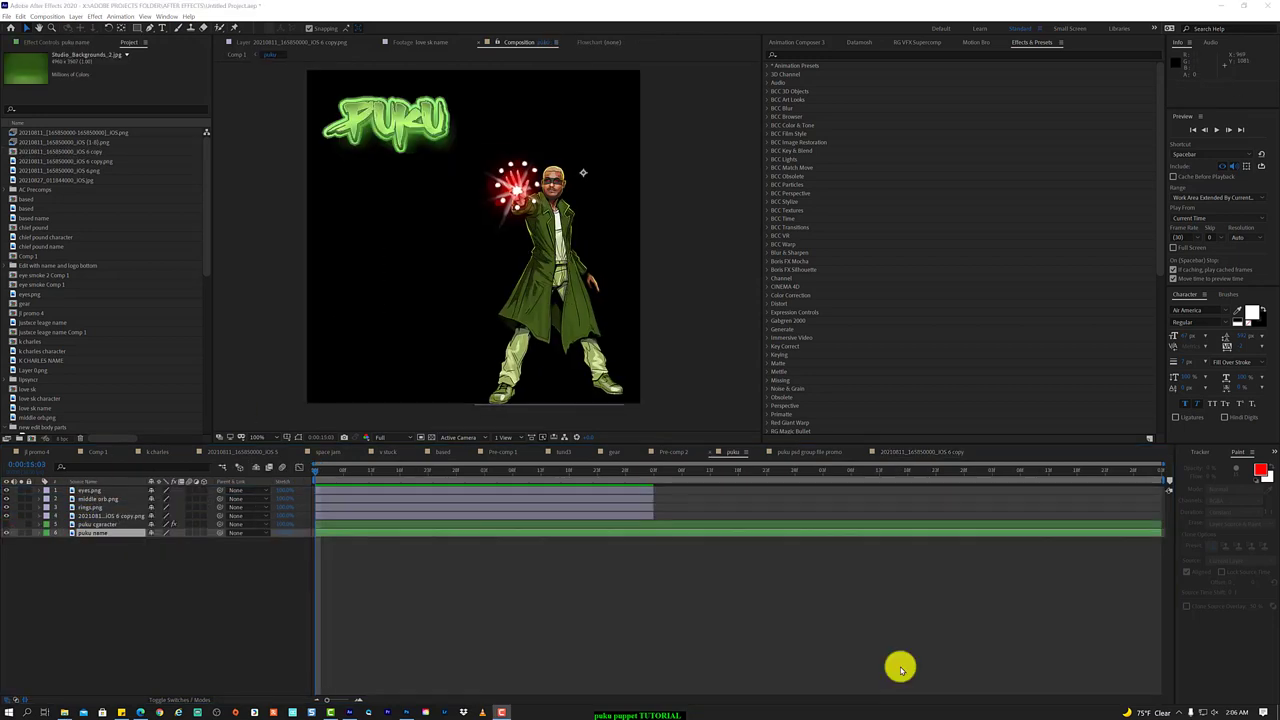
# - Select the eyes, middle orb, rings and hero layers and choose Pre-compose
pyautogui.click(117, 515)
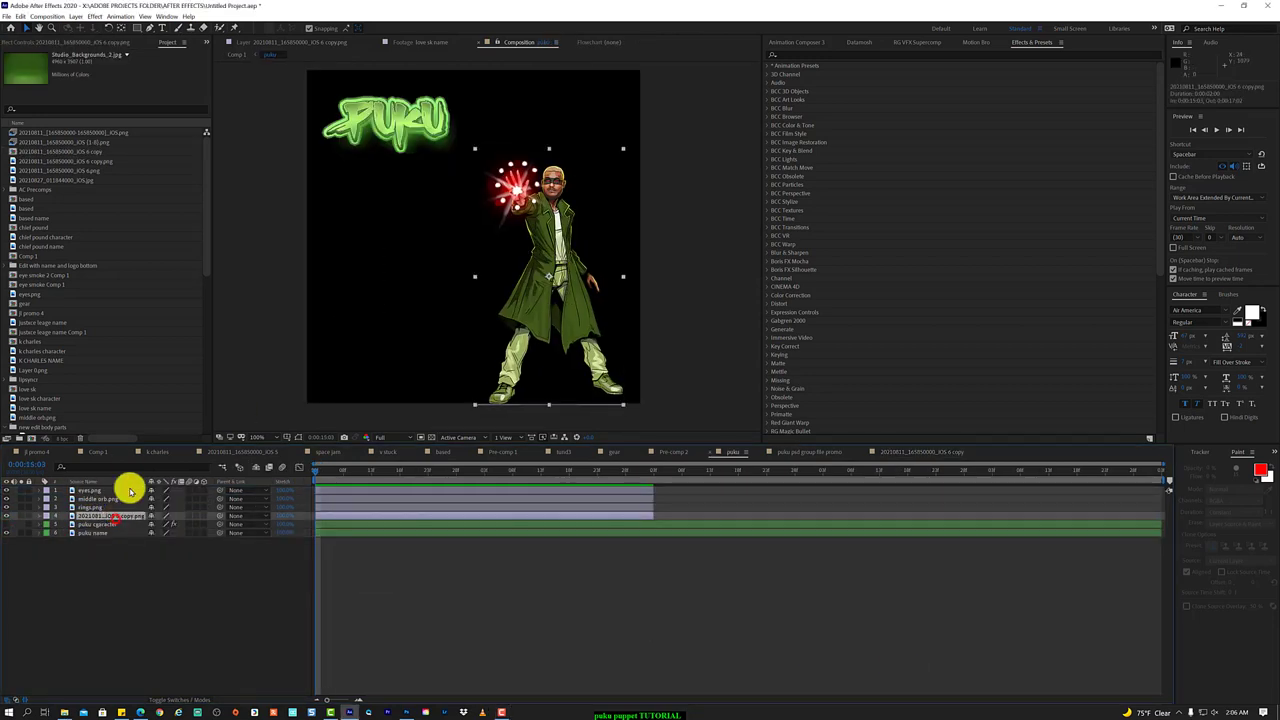
pyautogui.keyDown('shift'); pyautogui.click(126, 490); pyautogui.keyUp('shift')
pyautogui.rightClick(120, 497)
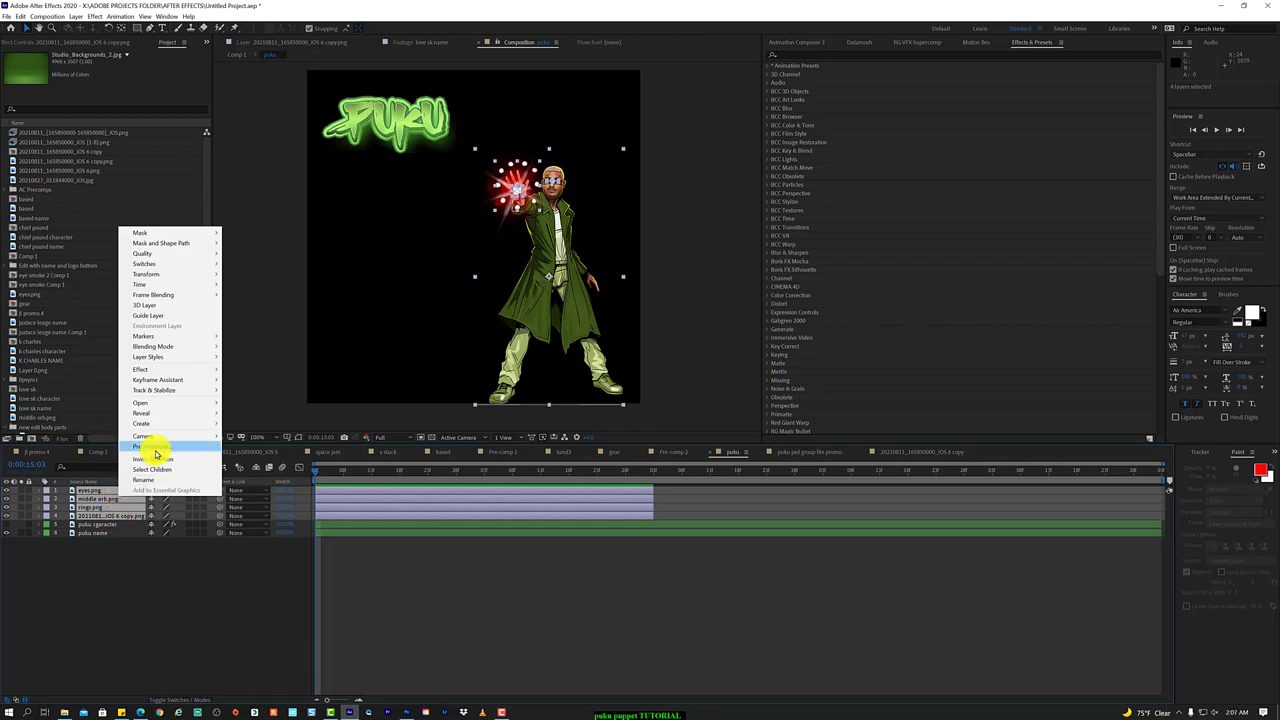
pyautogui.click(160, 453)
# - Create Pre-comp 3 and inspect its layers and where it ends
pyautogui.click(677, 423)
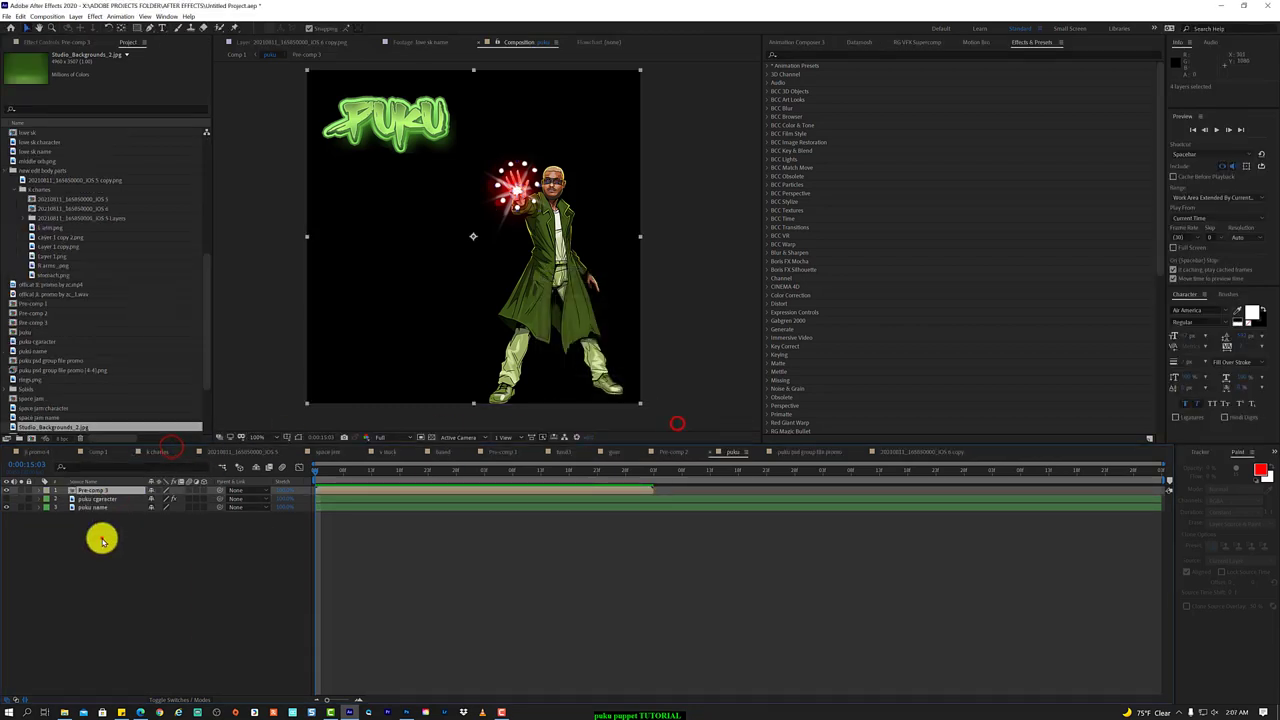
pyautogui.click(102, 537)
pyautogui.click(117, 490)
pyautogui.moveTo(592, 494); pyautogui.dragTo(615, 491)
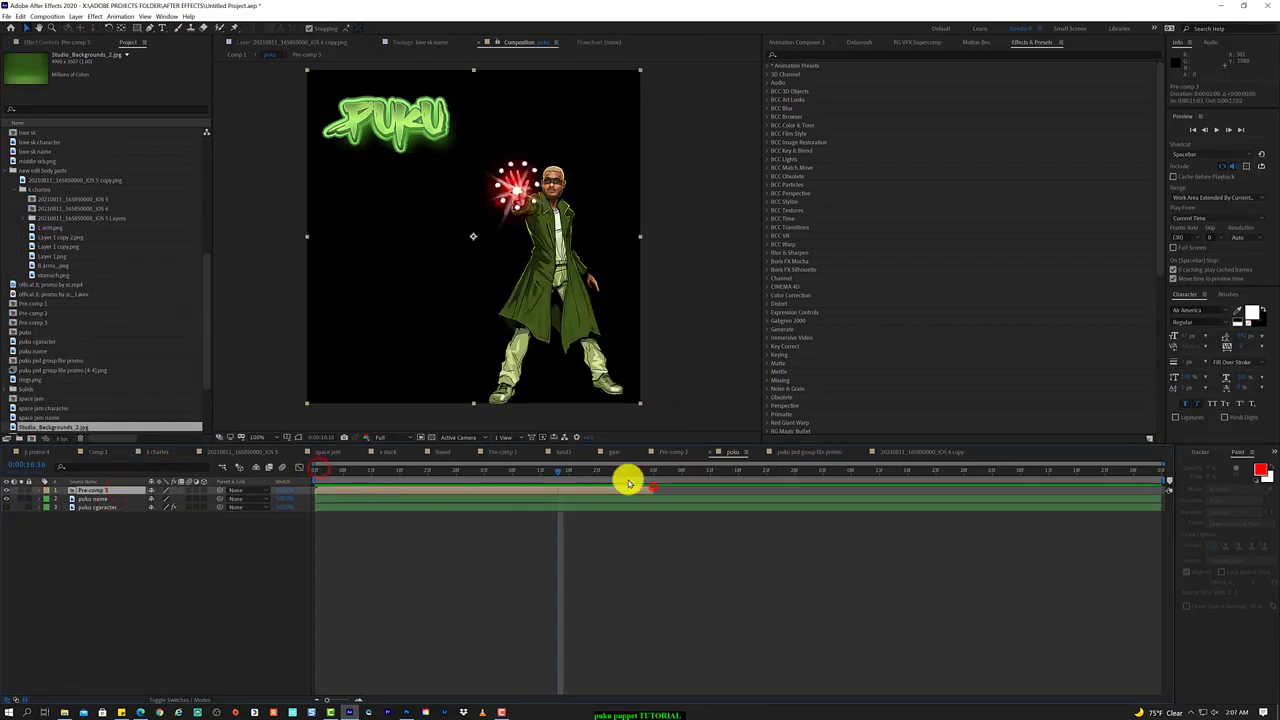
pyautogui.doubleClick(117, 490)
pyautogui.moveTo(974, 468); pyautogui.dragTo(1200, 478)
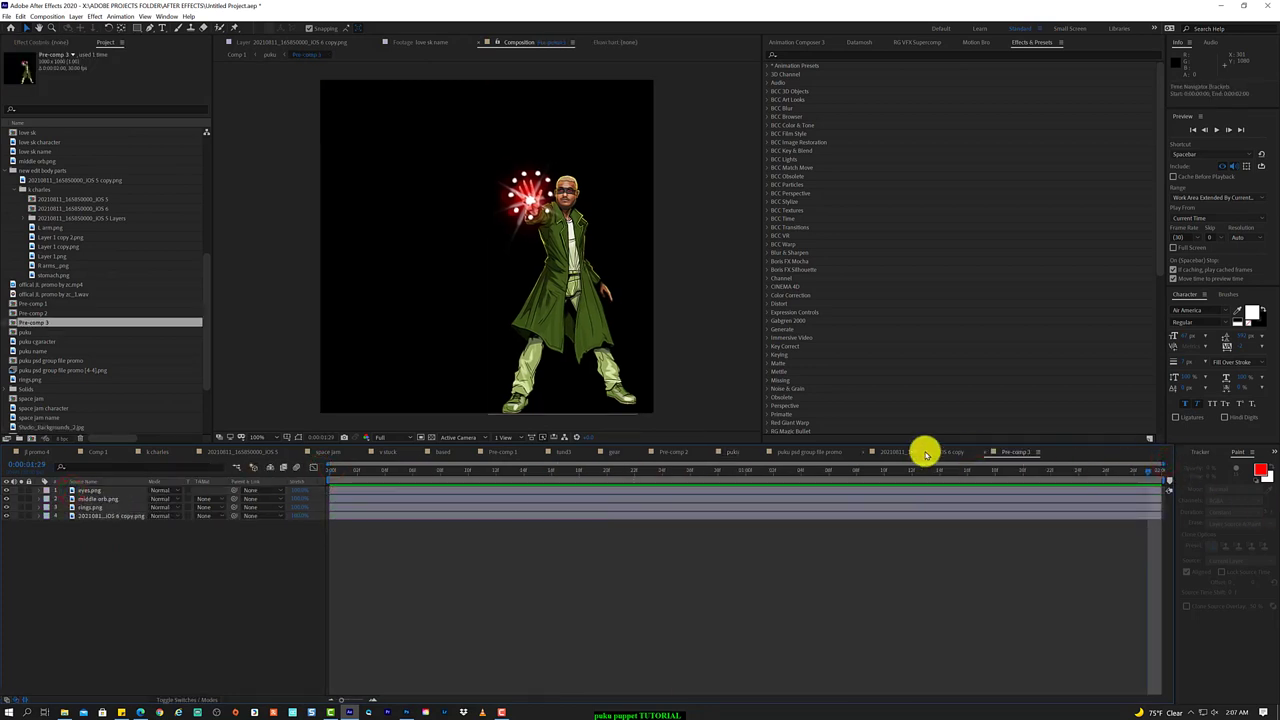
pyautogui.click(928, 453)
pyautogui.click(732, 452)
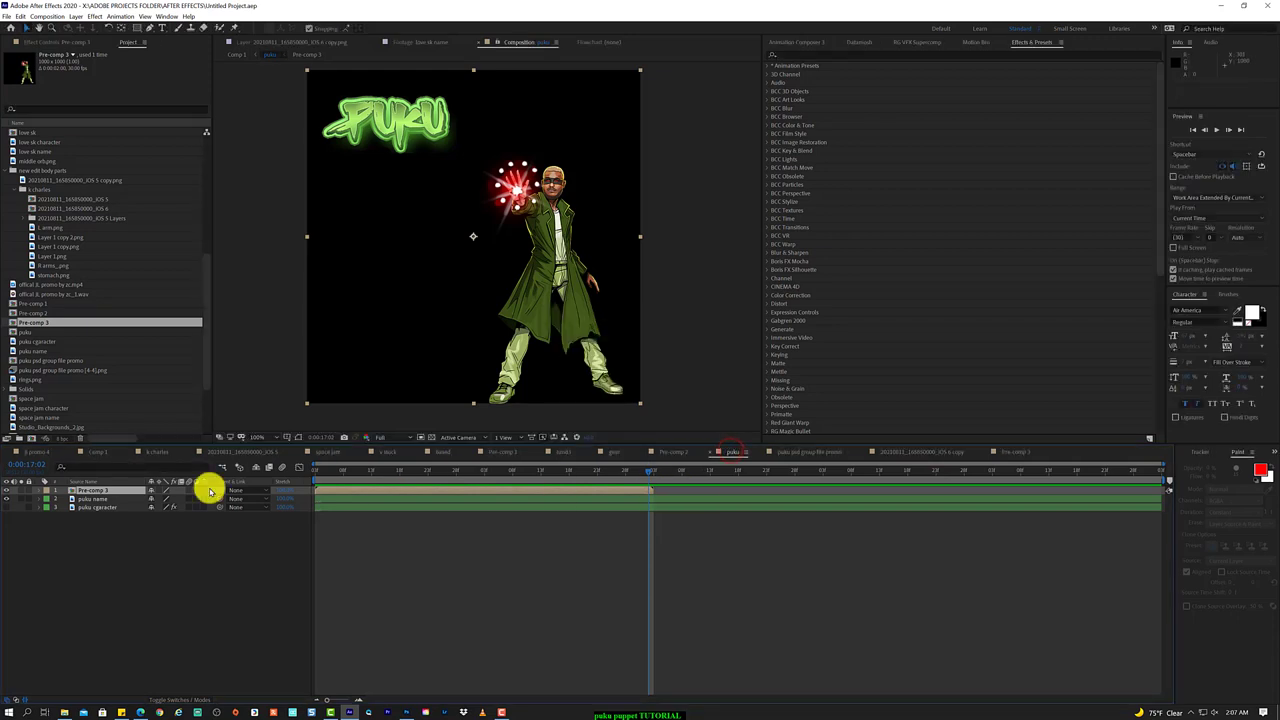
# - Enable time remapping on Pre-comp 3 and stretch it to the end of the comp
pyautogui.rightClick(88, 490)
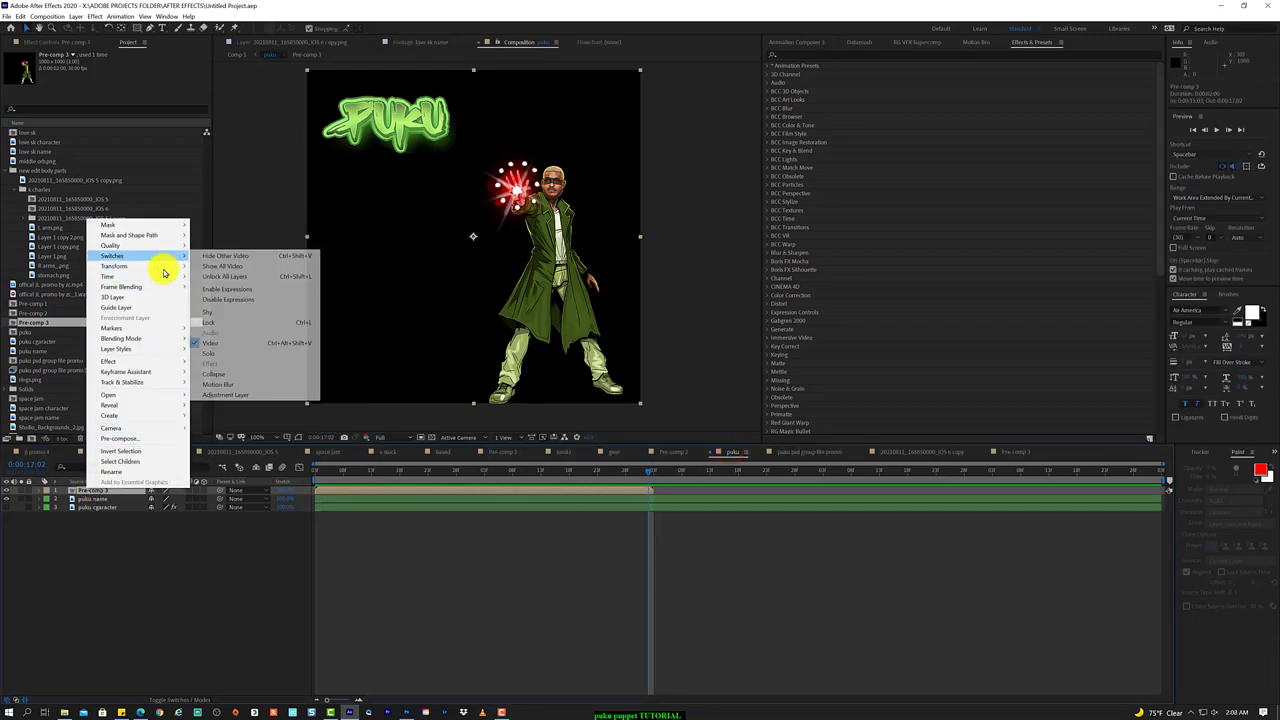
pyautogui.moveTo(171, 277)
pyautogui.click(249, 277)
pyautogui.moveTo(651, 492); pyautogui.dragTo(1157, 497)
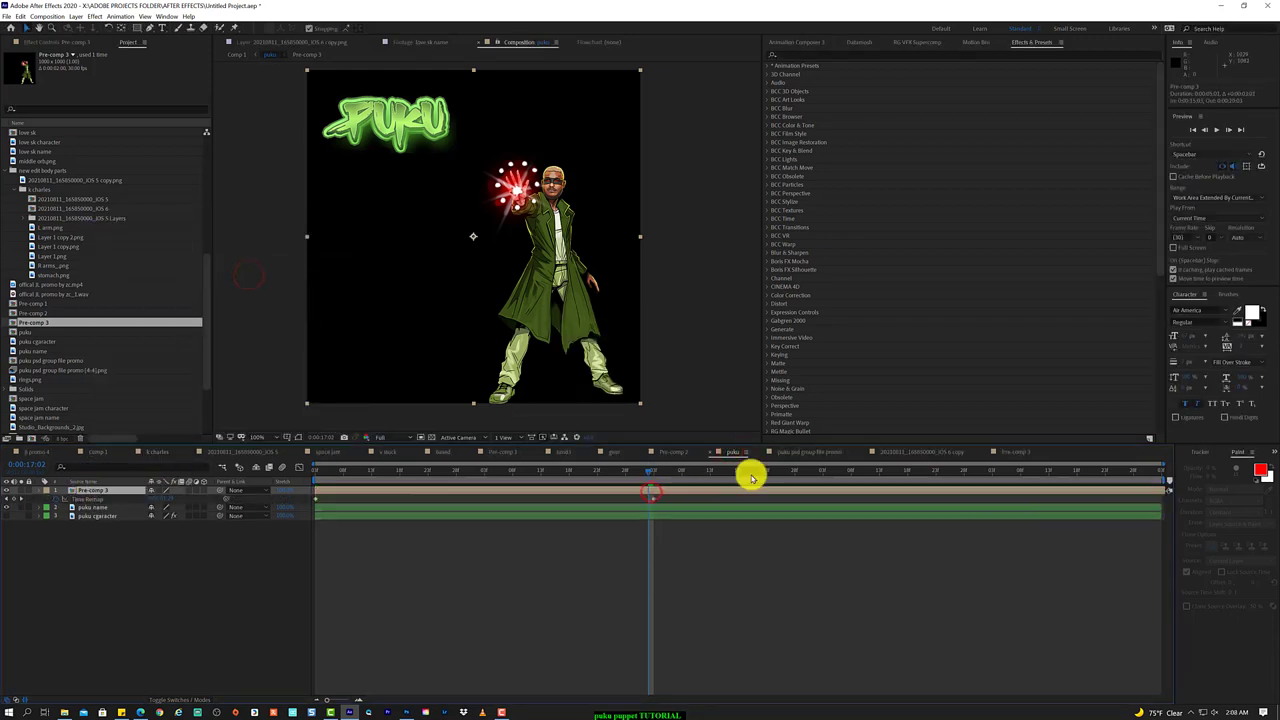
pyautogui.moveTo(617, 470); pyautogui.dragTo(983, 477)
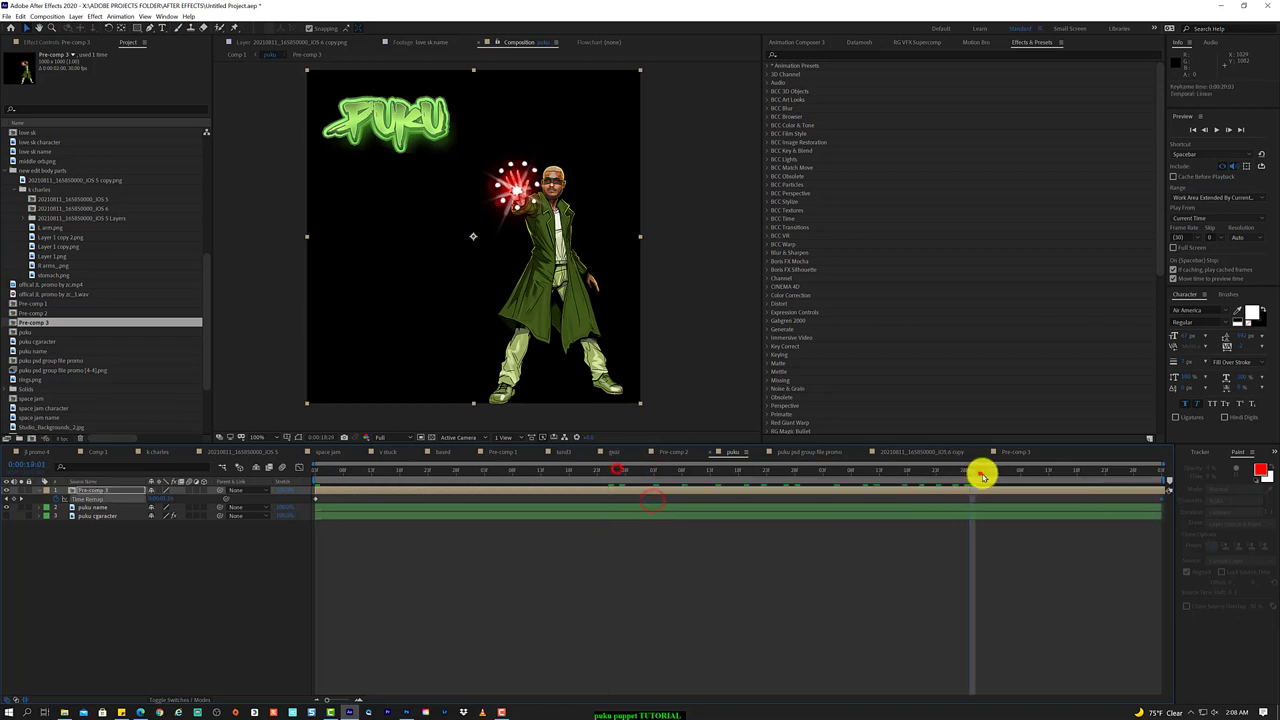
pyautogui.press('Home')
# - Shift the puku title slightly right and view the comp at 100%
pyautogui.click(474, 237)
pyautogui.scroll(3, 454, 266)
pyautogui.scroll(-5, 559, 142)
pyautogui.click(417, 145)
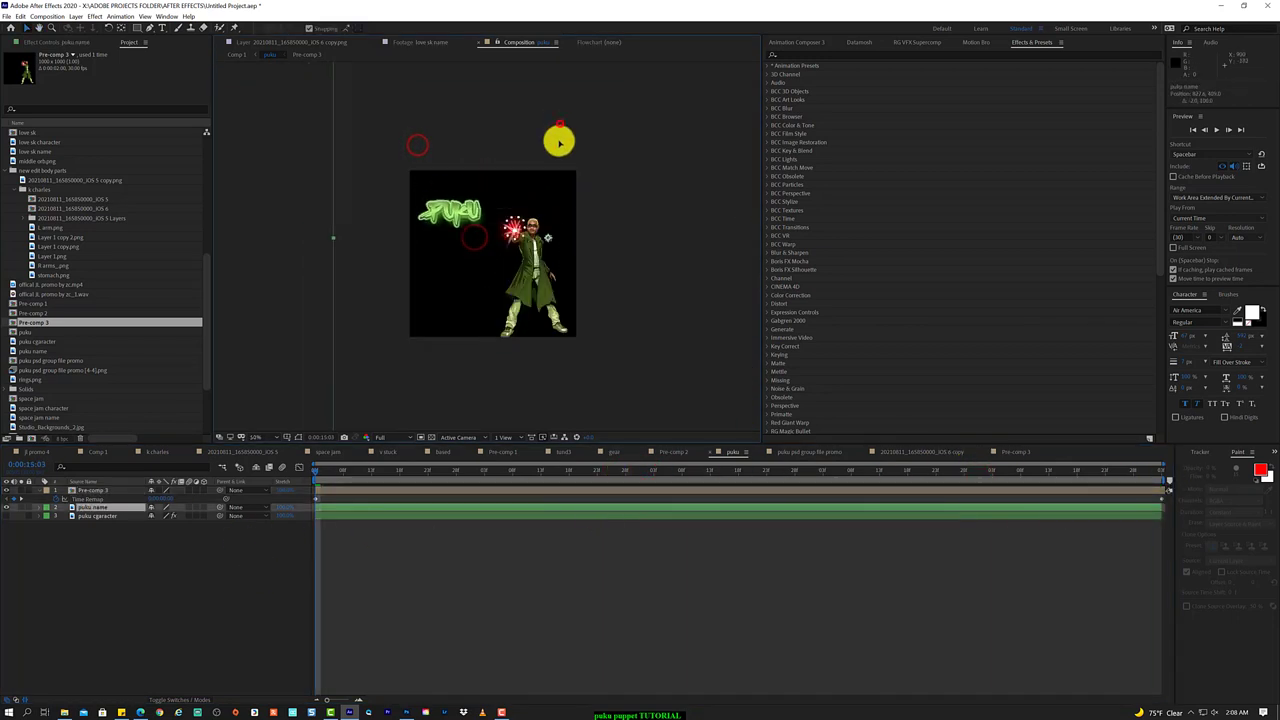
pyautogui.moveTo(559, 142); pyautogui.dragTo(565, 218)
pyautogui.press('/')
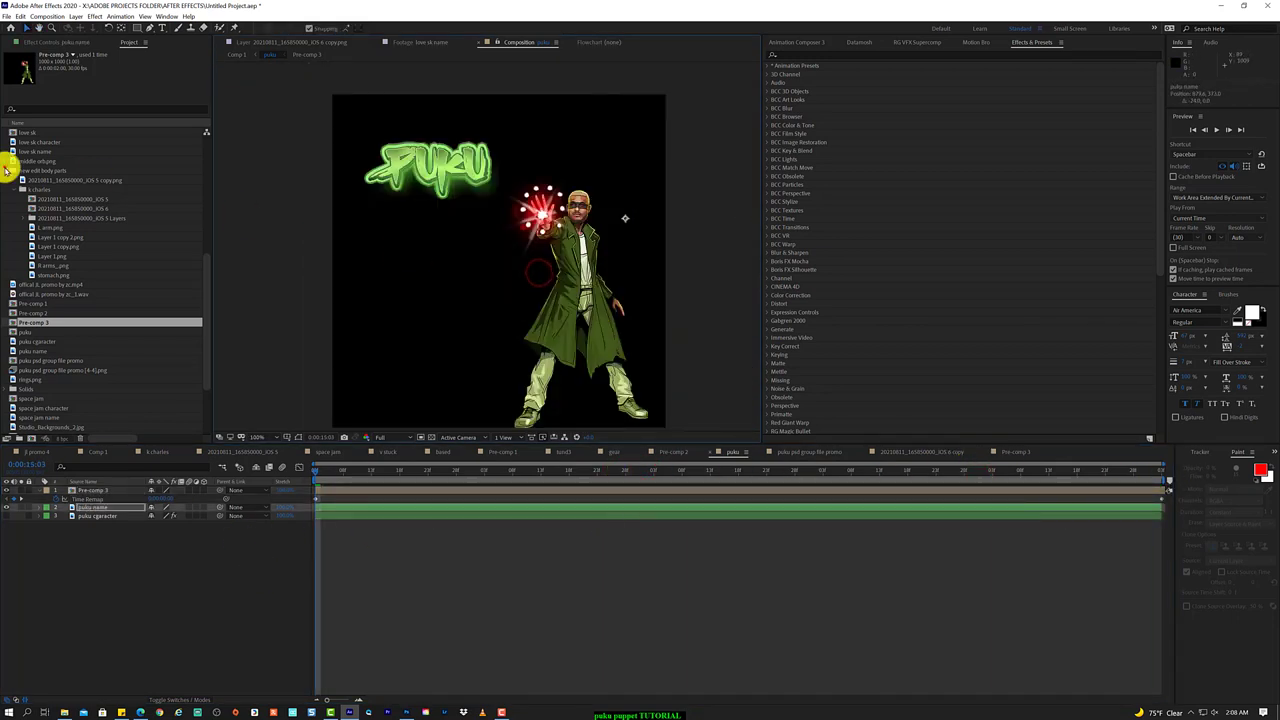
pyautogui.click(12, 170)
pyautogui.scroll(-1, 63, 288)
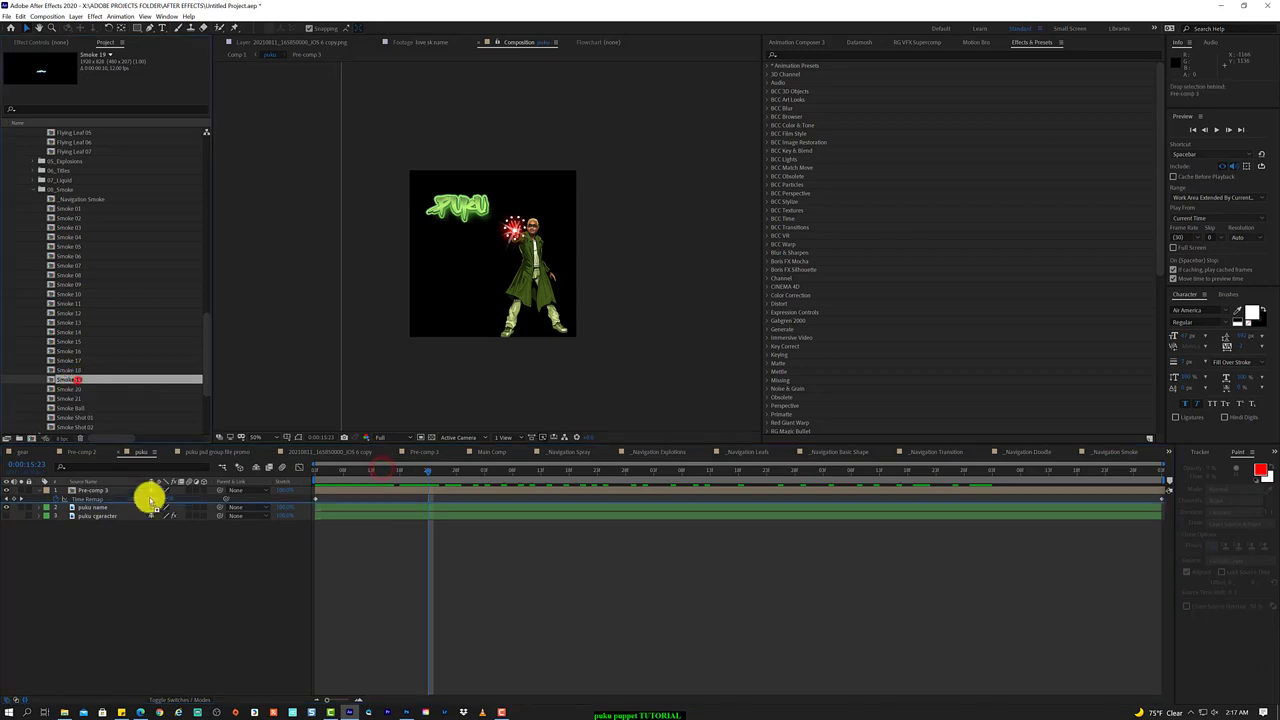
# - Add Smoke 19 beneath the character, reposition it and Pre-comp 3, and shrink the smoke
pyautogui.moveTo(77, 380); pyautogui.dragTo(149, 497)
pyautogui.click(331, 466)
pyautogui.moveTo(481, 295); pyautogui.dragTo(515, 331)
pyautogui.click(113, 490)
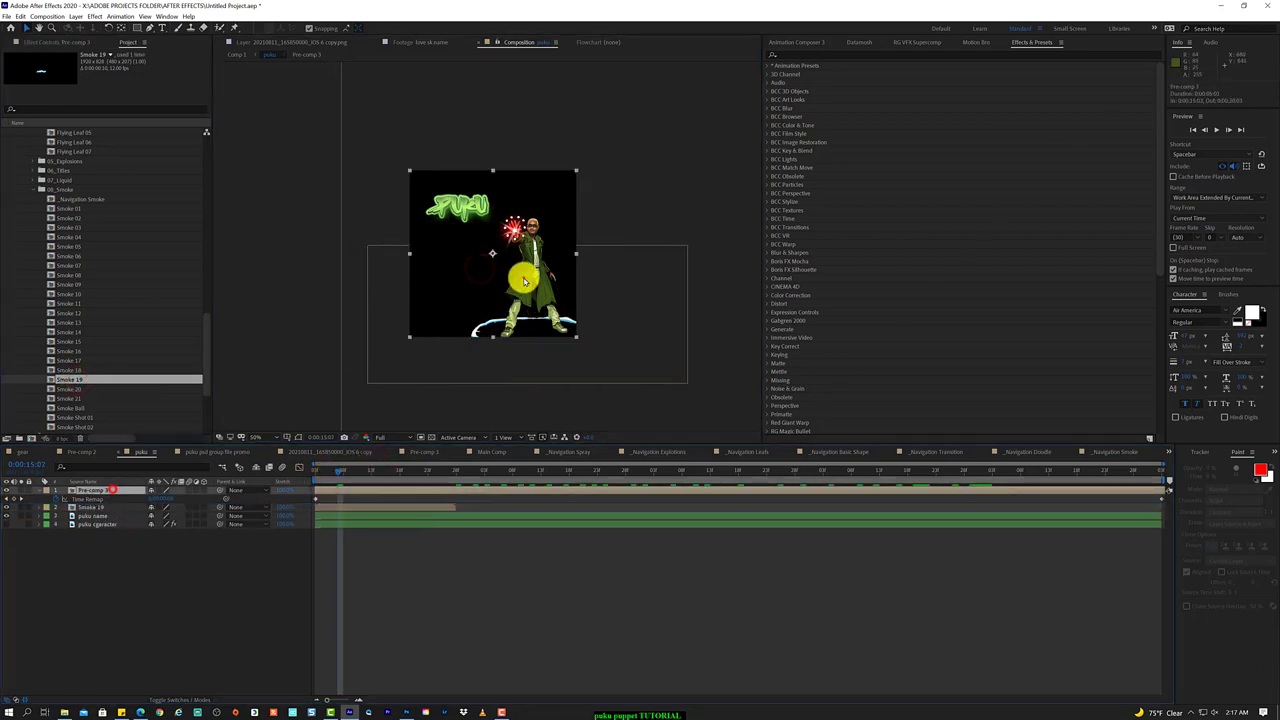
pyautogui.moveTo(517, 277); pyautogui.dragTo(509, 269)
pyautogui.click(87, 508)
pyautogui.moveTo(436, 368); pyautogui.dragTo(429, 360)
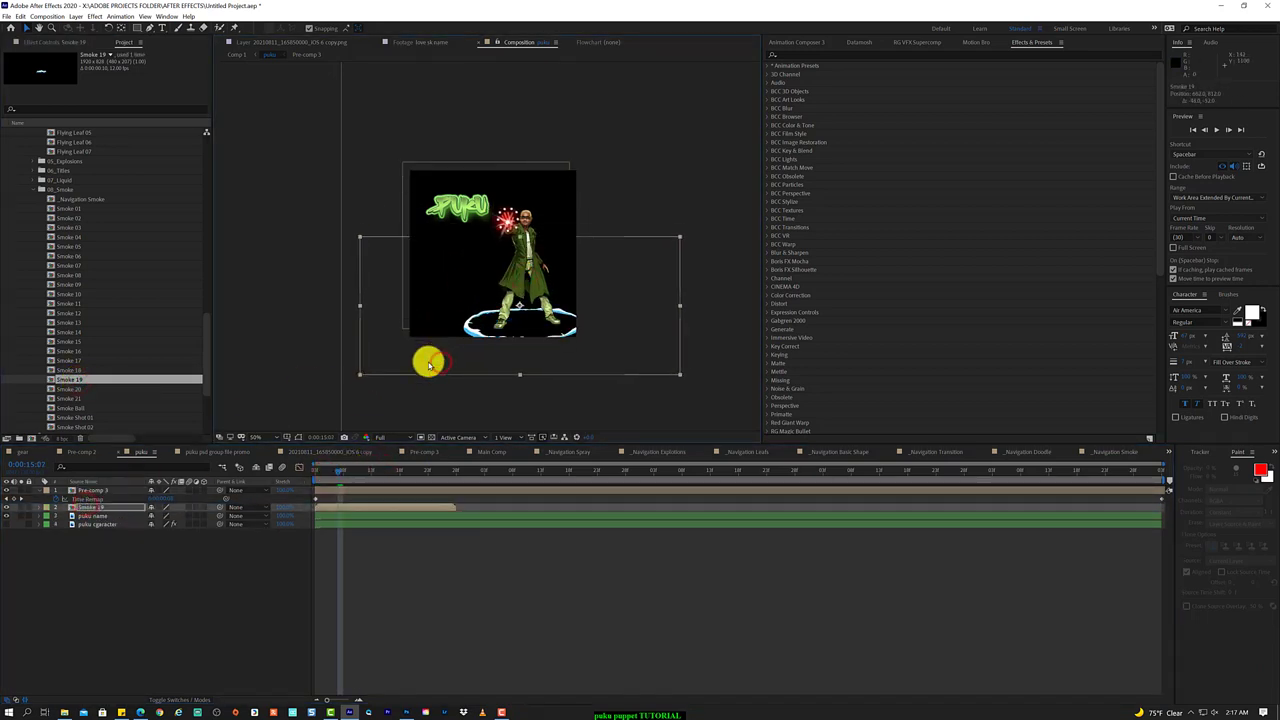
pyautogui.click(350, 469)
pyautogui.press('s')
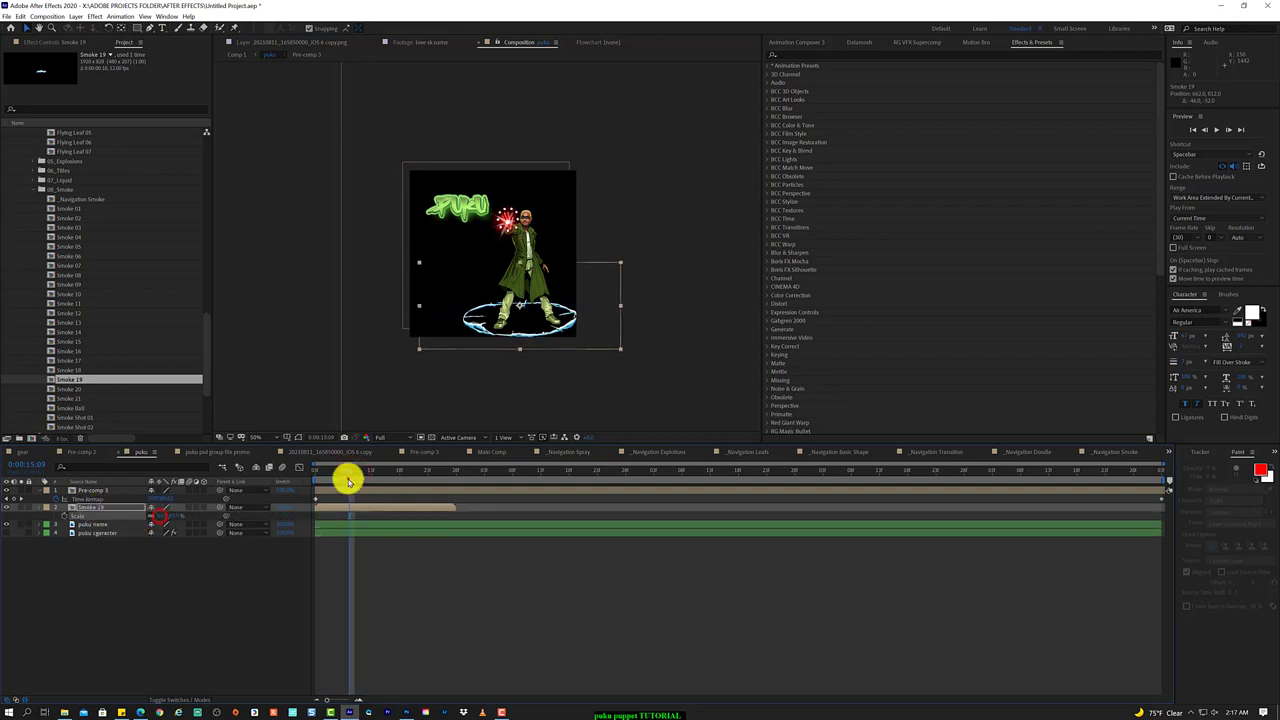
pyautogui.moveTo(346, 470); pyautogui.dragTo(420, 471)
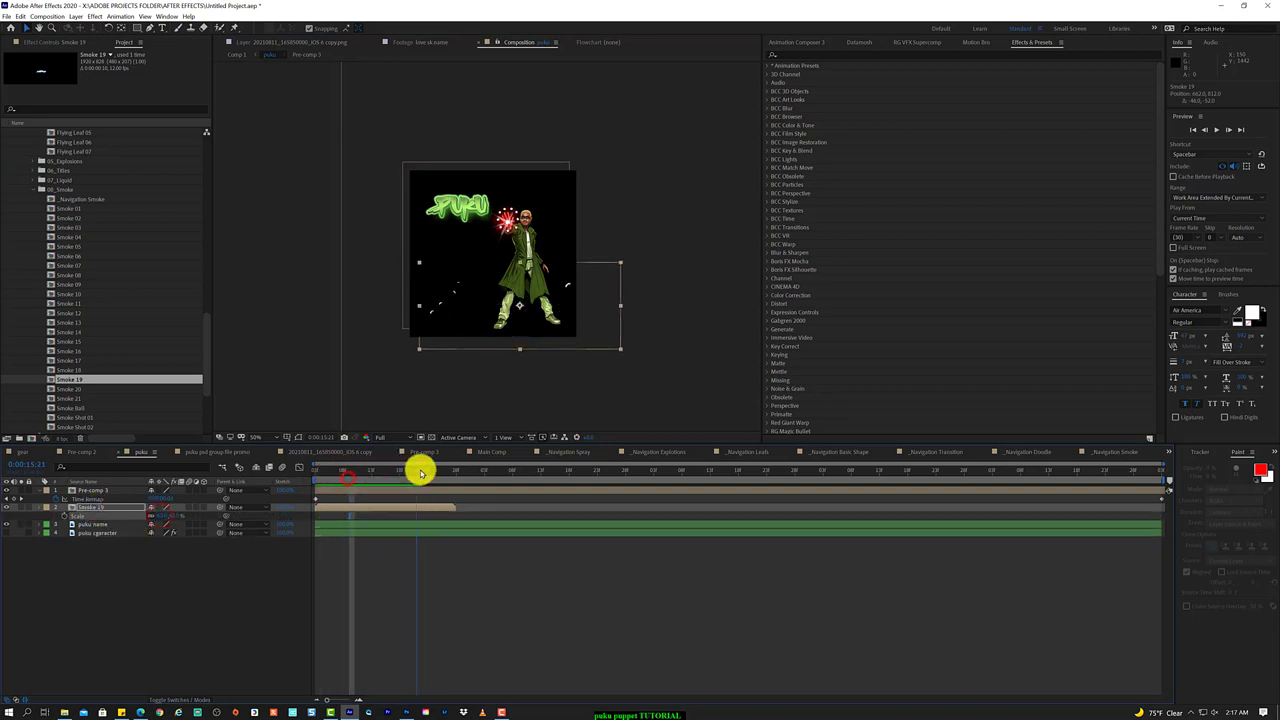
# - Time-remap Smoke 19 to the comp end and loop it with loopOut("cycle")
pyautogui.rightClick(110, 507)
pyautogui.moveTo(171, 277)
pyautogui.click(292, 296)
pyautogui.moveTo(455, 506); pyautogui.dragTo(1166, 518)
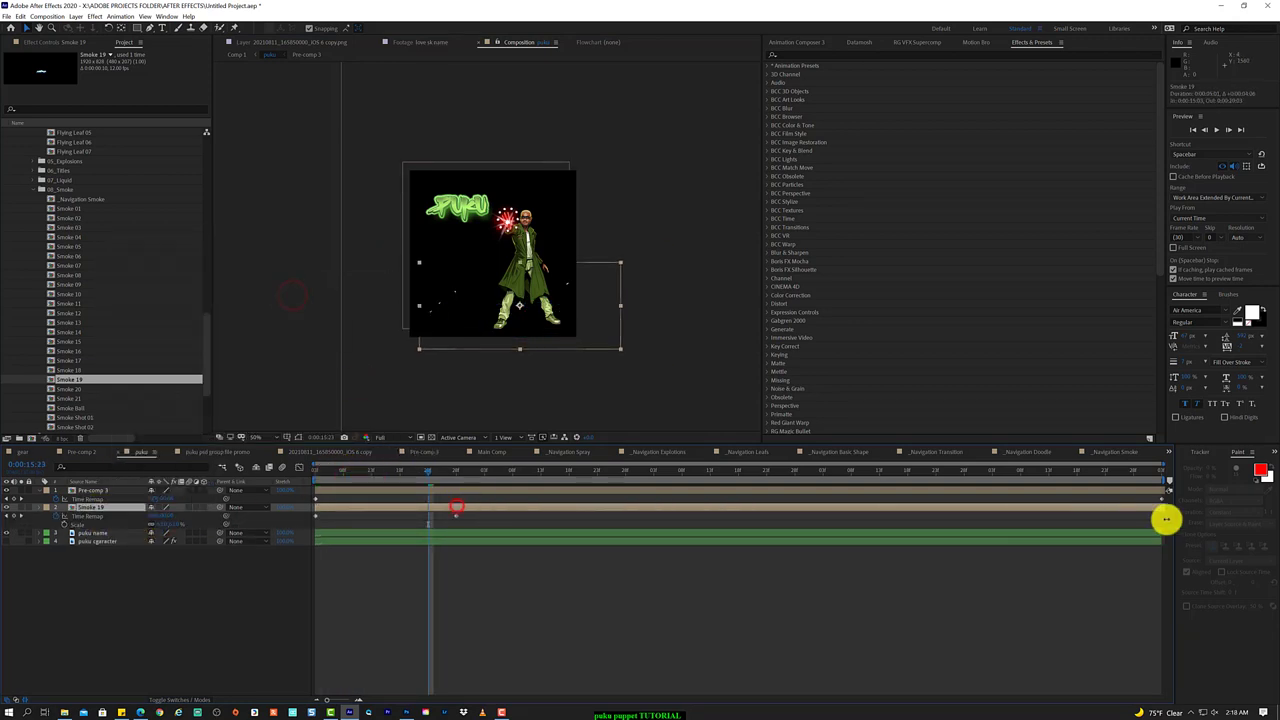
pyautogui.rightClick(98, 520)
pyautogui.click(169, 610)
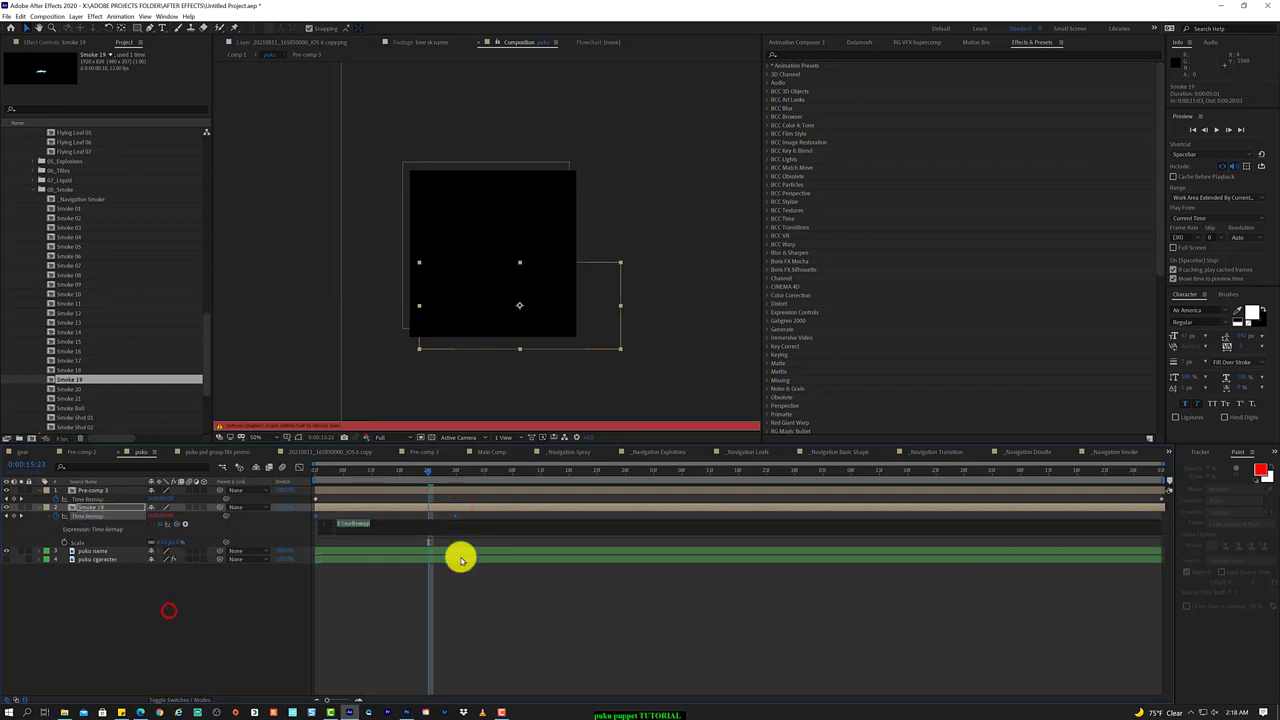
pyautogui.write('.loopOut("")')
pyautogui.press('Return')
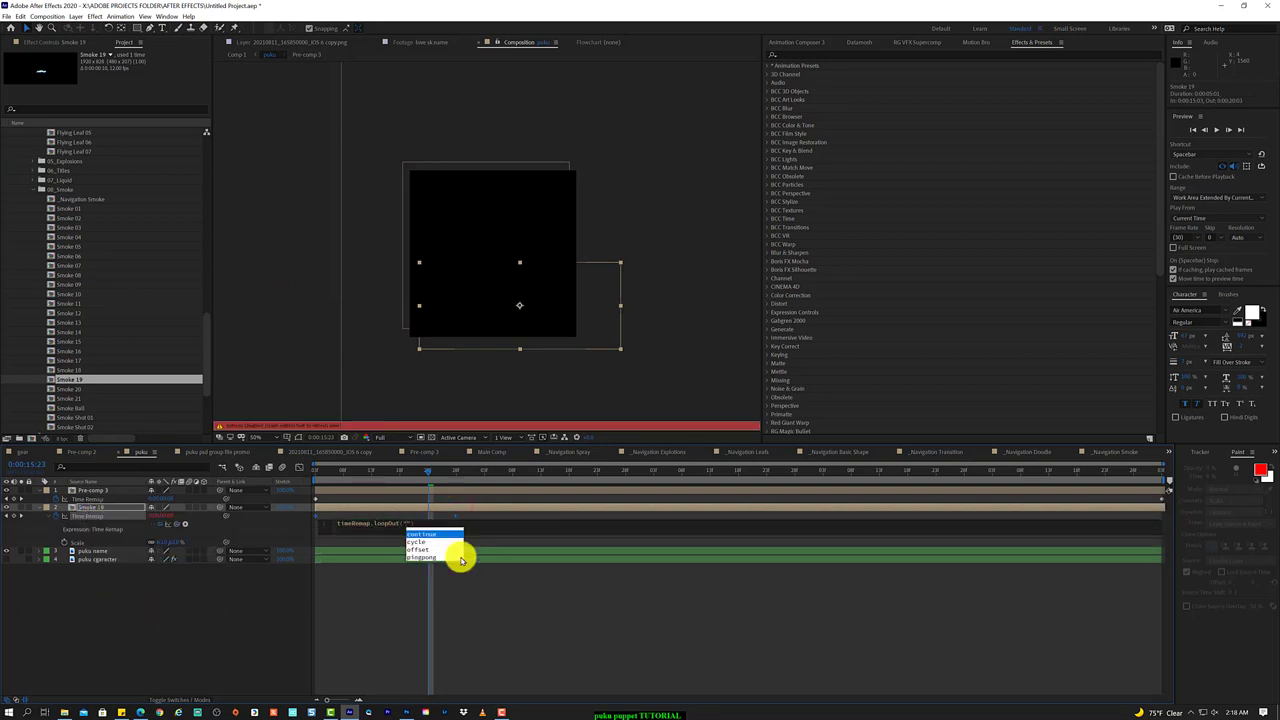
pyautogui.click(420, 541)
pyautogui.click(372, 640)
pyautogui.press('space')
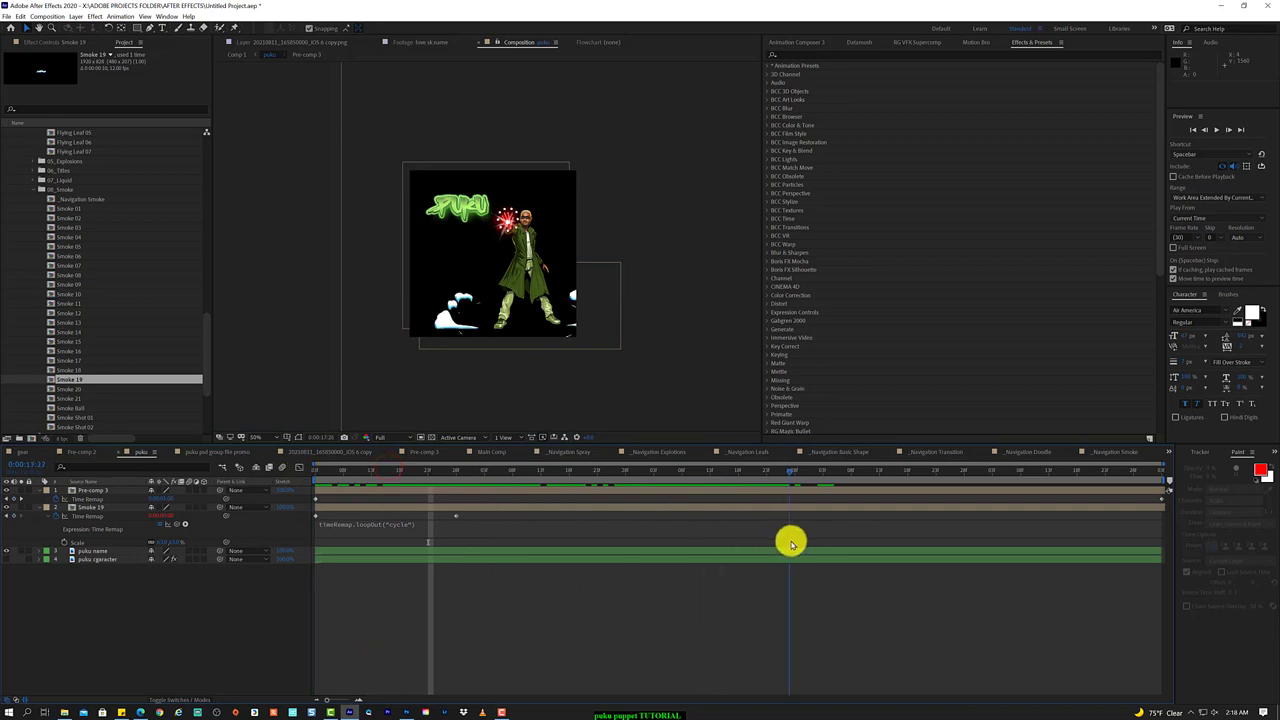
# - Open the _Navigation Basic Shape comp from the effects pack
pyautogui.click(43, 504)
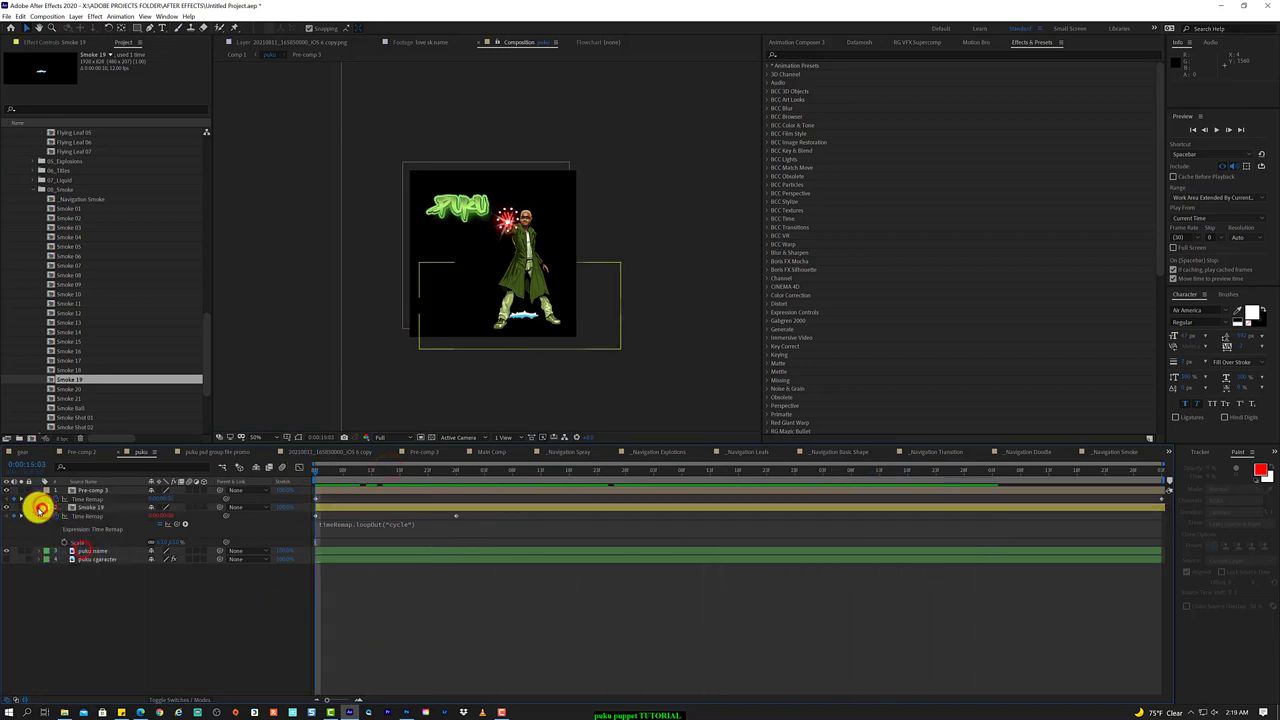
pyautogui.moveTo(350, 470); pyautogui.dragTo(443, 471)
pyautogui.click(100, 294)
pyautogui.click(109, 198)
pyautogui.click(845, 451)
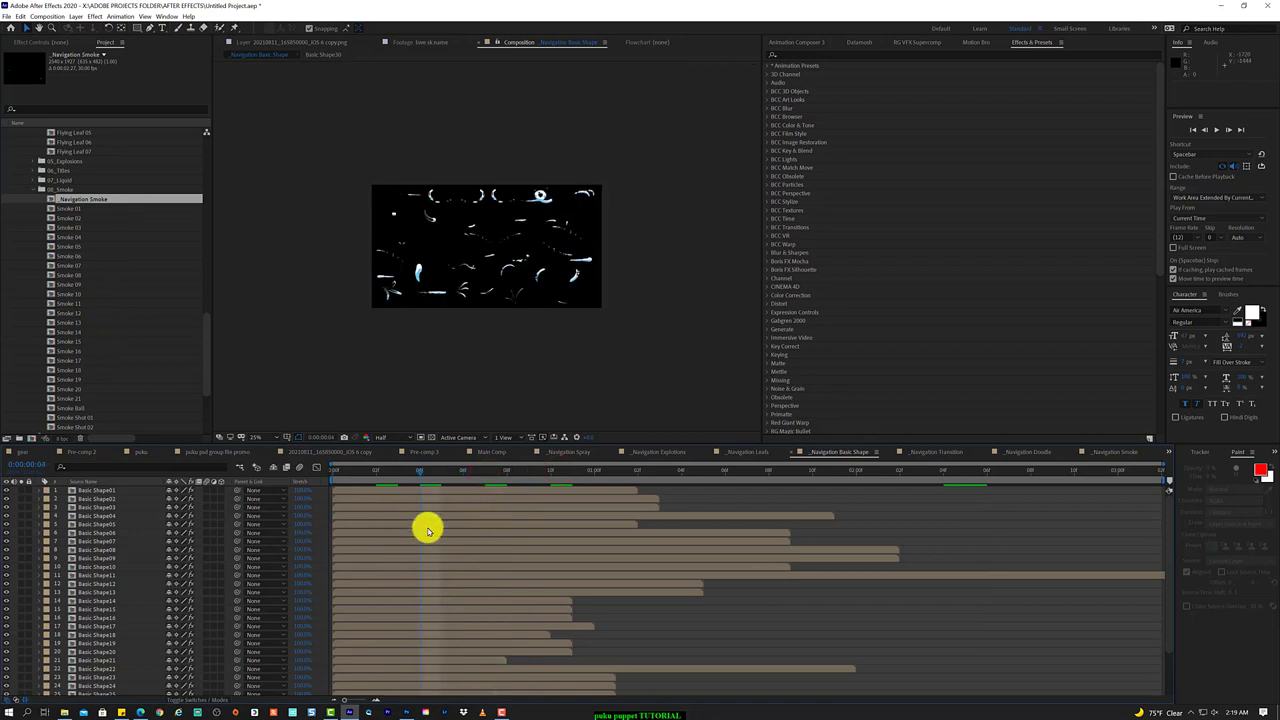
# - Open the Navigation Liquid comp from 07_Liquid and jump near its start
pyautogui.click(41, 180)
pyautogui.doubleClick(80, 189)
pyautogui.click(355, 469)
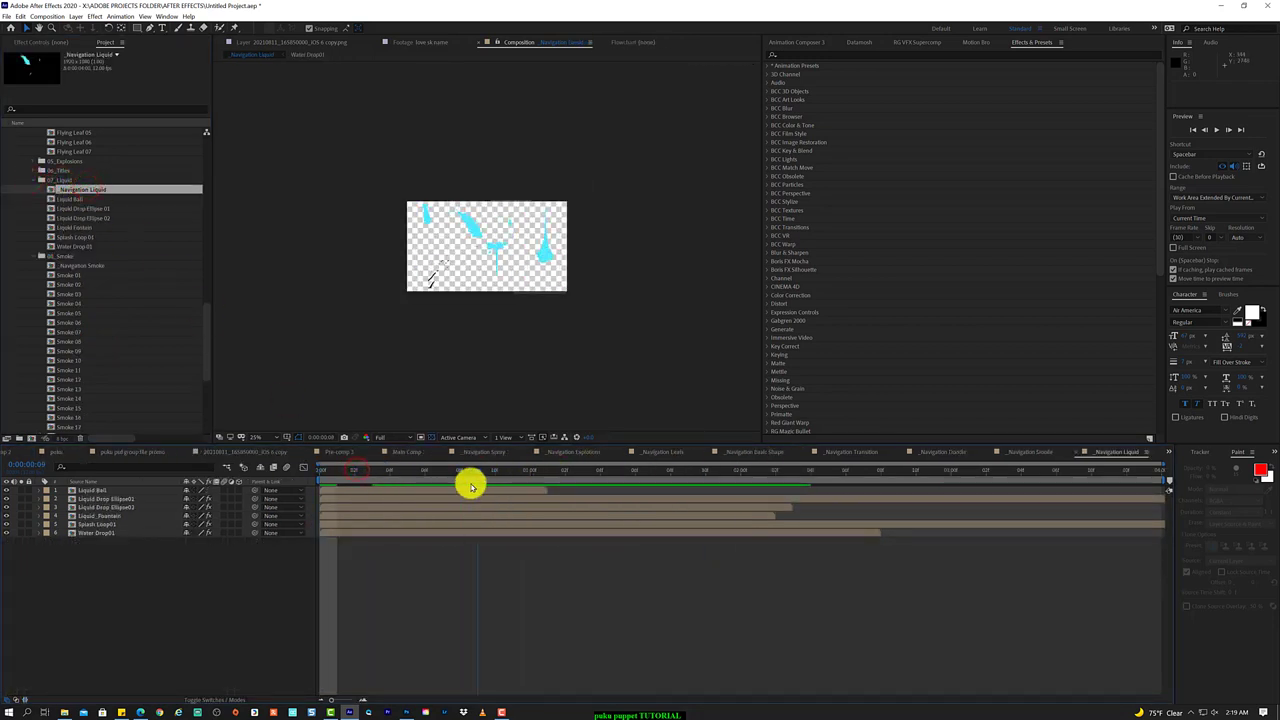
pyautogui.scroll(5, 80, 249)
# - Open the Navigation Arms comp from 02_Arms, then collapse that folder
pyautogui.click(41, 284)
pyautogui.doubleClick(80, 294)
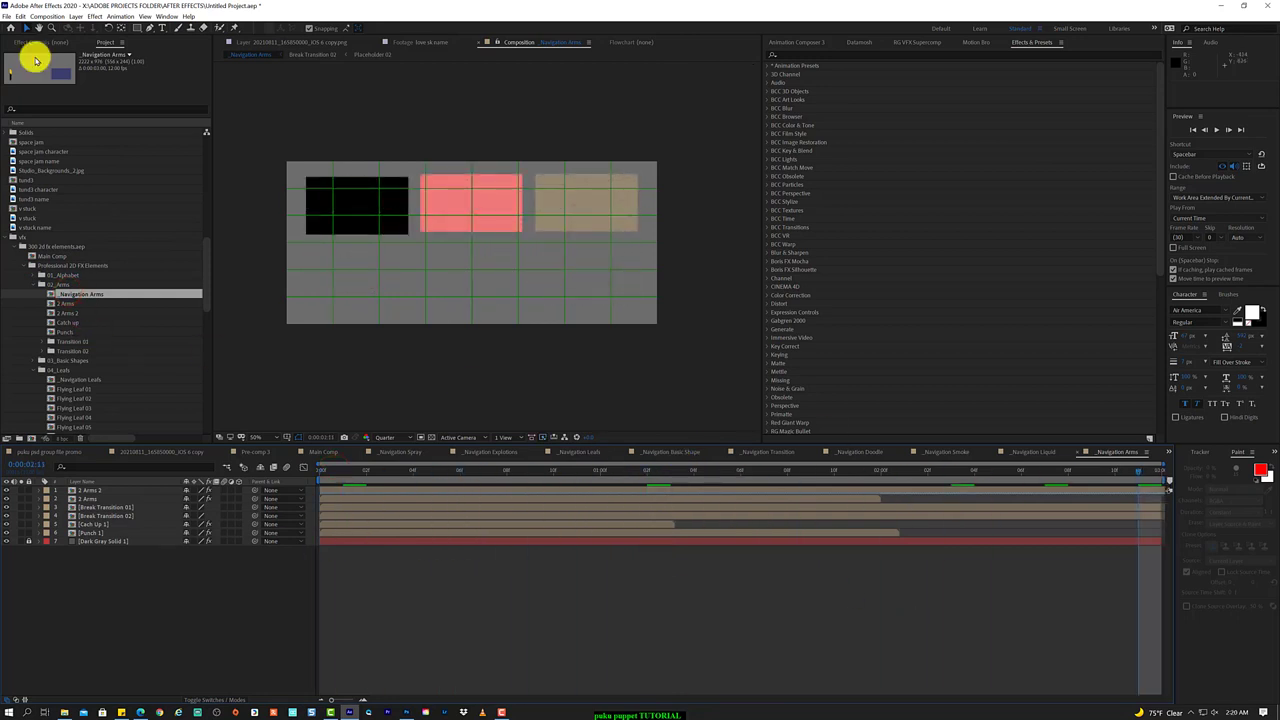
pyautogui.click(32, 282)
pyautogui.scroll(-8, 88, 368)
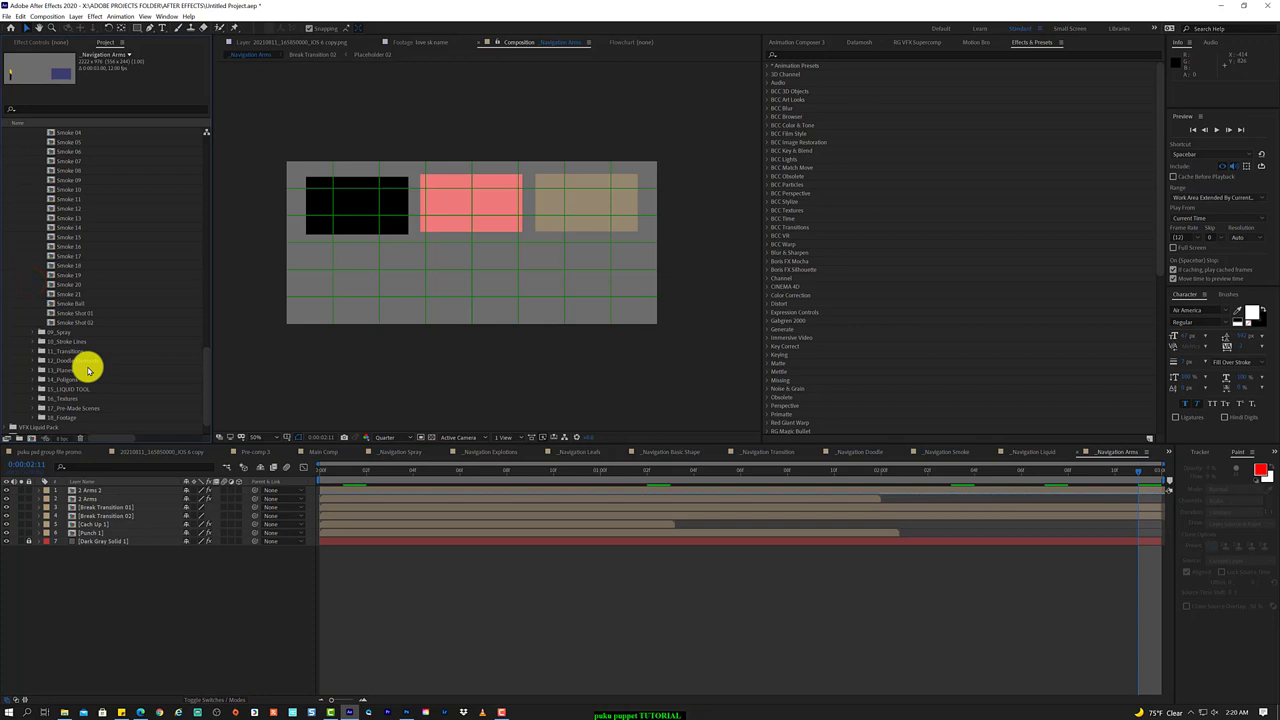
pyautogui.scroll(-1, 71, 360)
# - View the Navigation Textures comp from 16_Textures, then return to the character comp
pyautogui.click(52, 370)
pyautogui.scroll(-5, 80, 363)
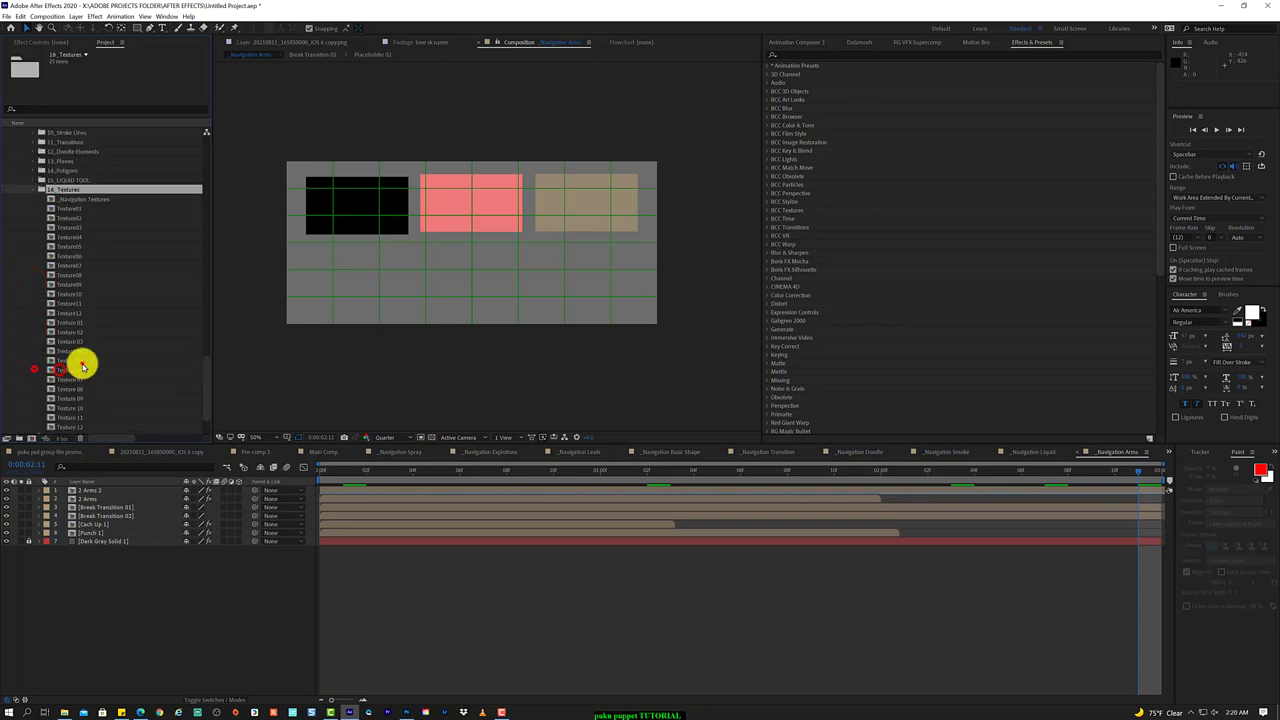
pyautogui.doubleClick(100, 199)
pyautogui.click(985, 476)
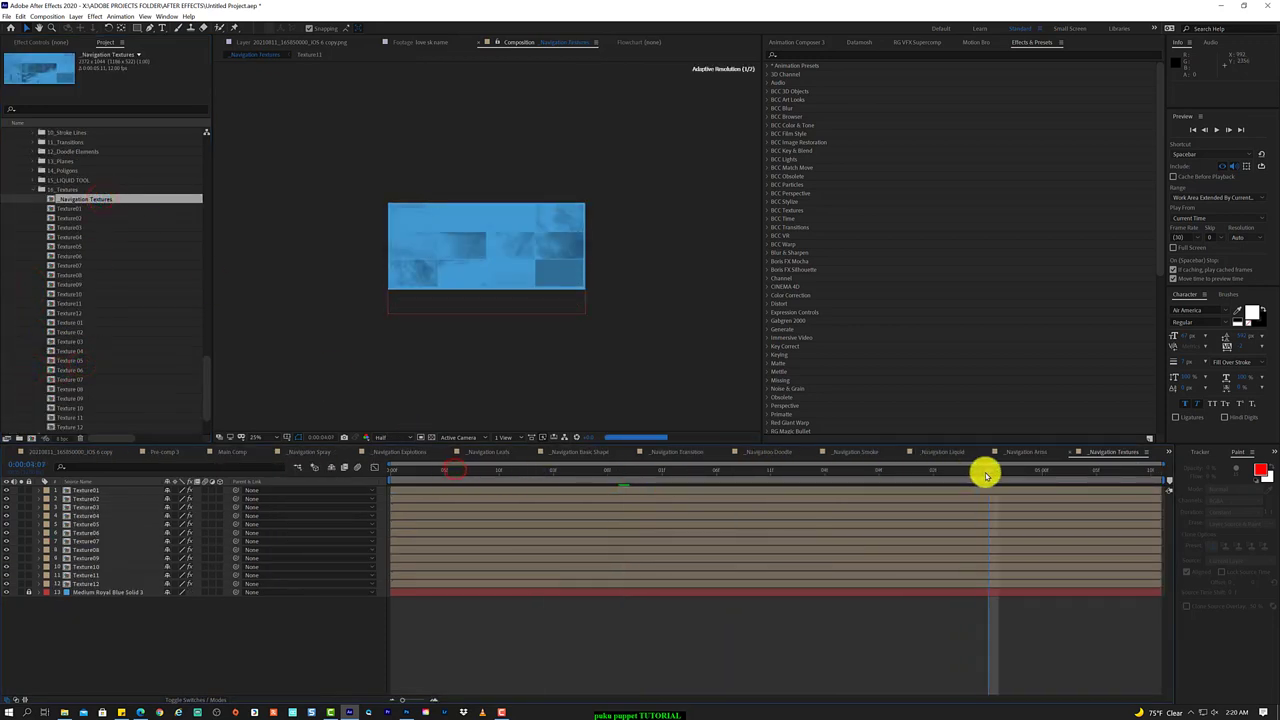
pyautogui.click(34, 188)
pyautogui.click(117, 449)
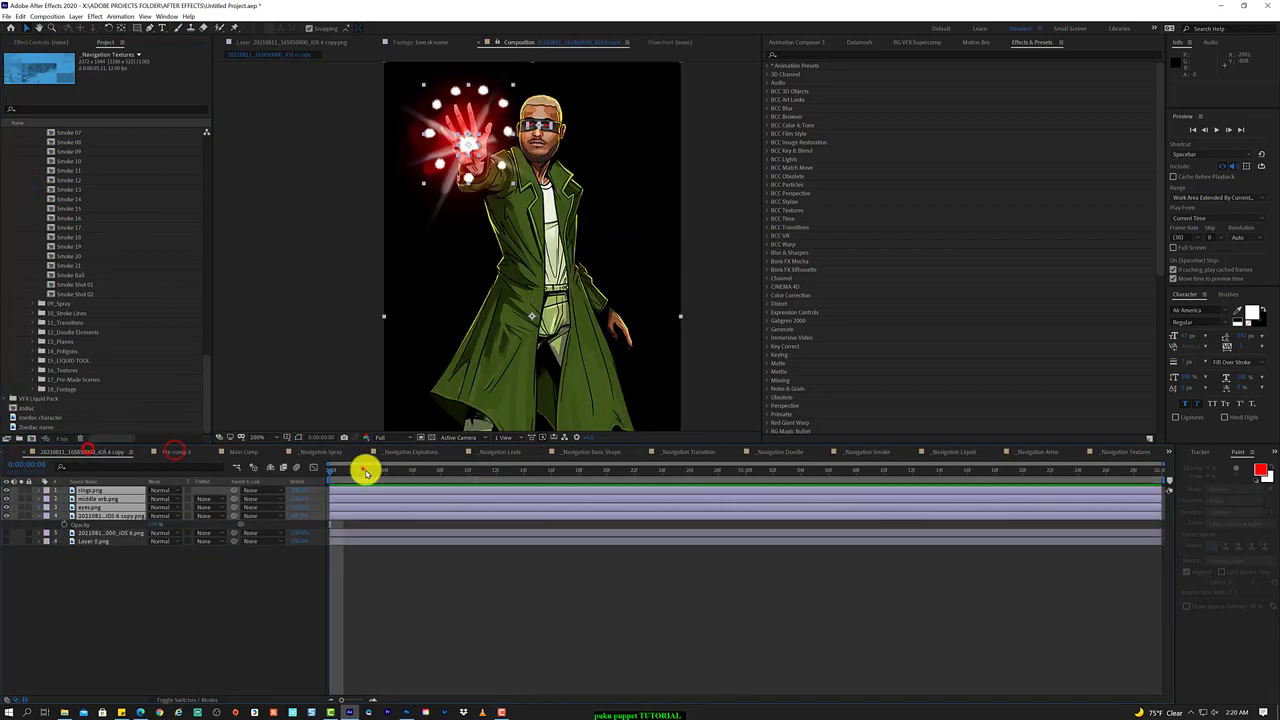
# - Open Pre-comp 3 from the character image comp at about 17 seconds
pyautogui.click(90, 452)
pyautogui.click(777, 472)
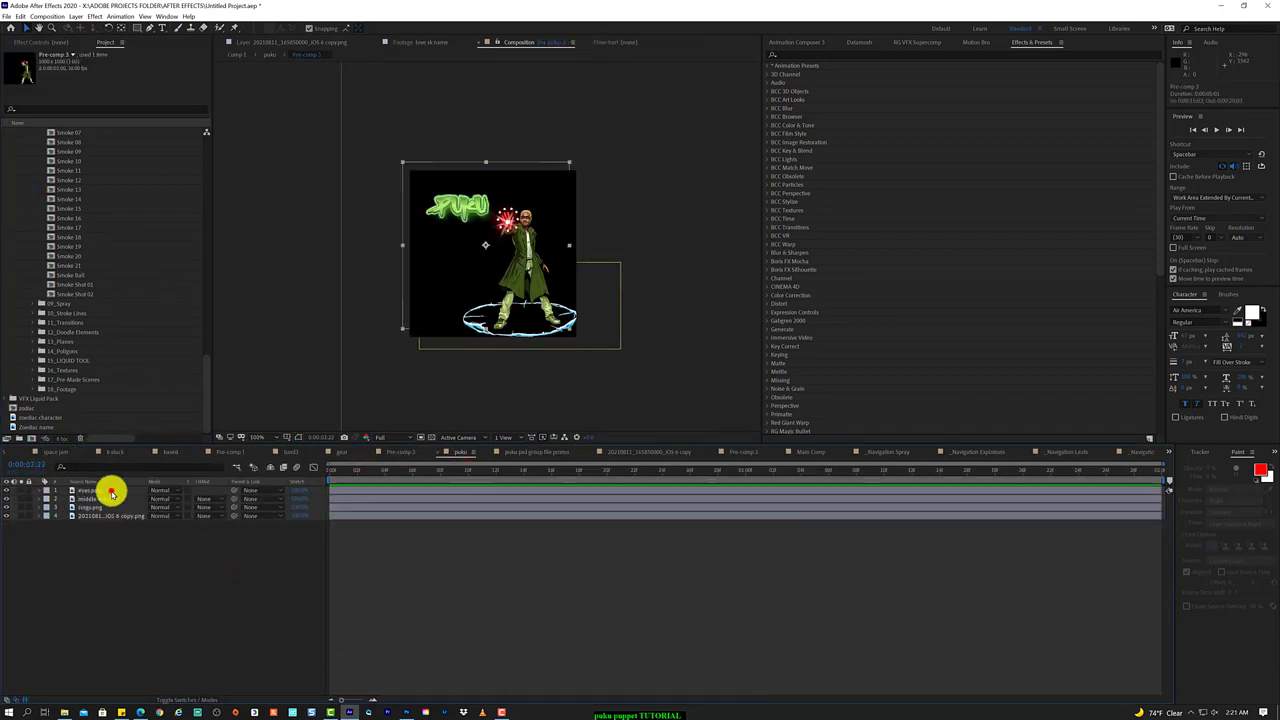
pyautogui.doubleClick(110, 490)
# - Duplicate the four Pre-comp 3 layers with Ctrl+D, placing the copies below the originals
pyautogui.click(400, 470)
pyautogui.click(106, 492)
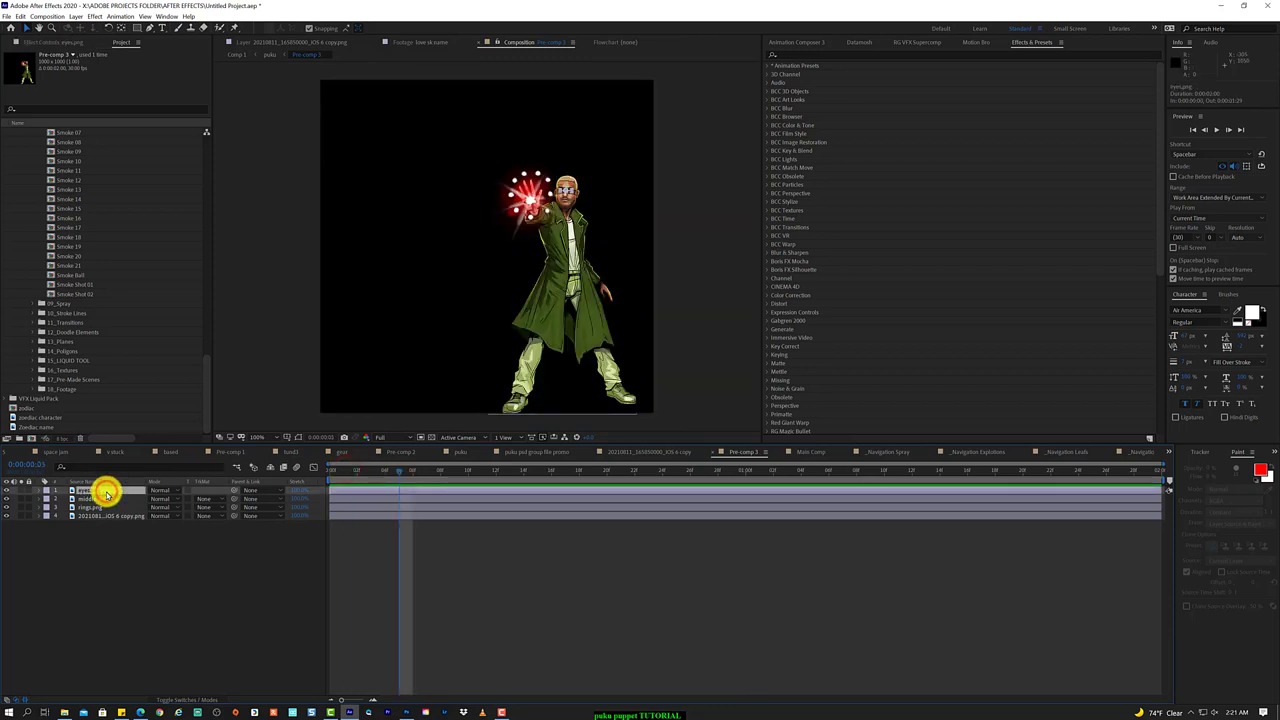
pyautogui.moveTo(120, 586)
pyautogui.mouseDown()
pyautogui.moveTo(77, 486)
pyautogui.moveTo(114, 566)
pyautogui.mouseUp()
pyautogui.hotkey('ctrl', 'd')
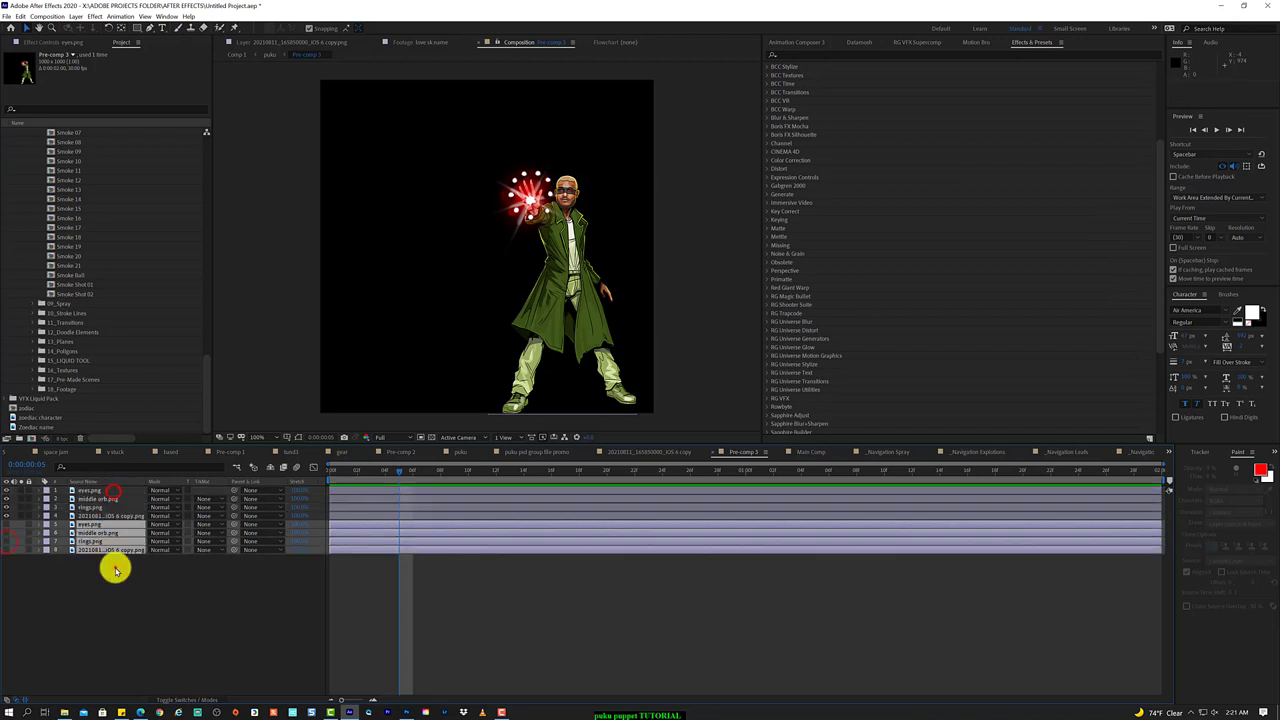
pyautogui.click(114, 566)
pyautogui.click(97, 514)
pyautogui.click(529, 203)
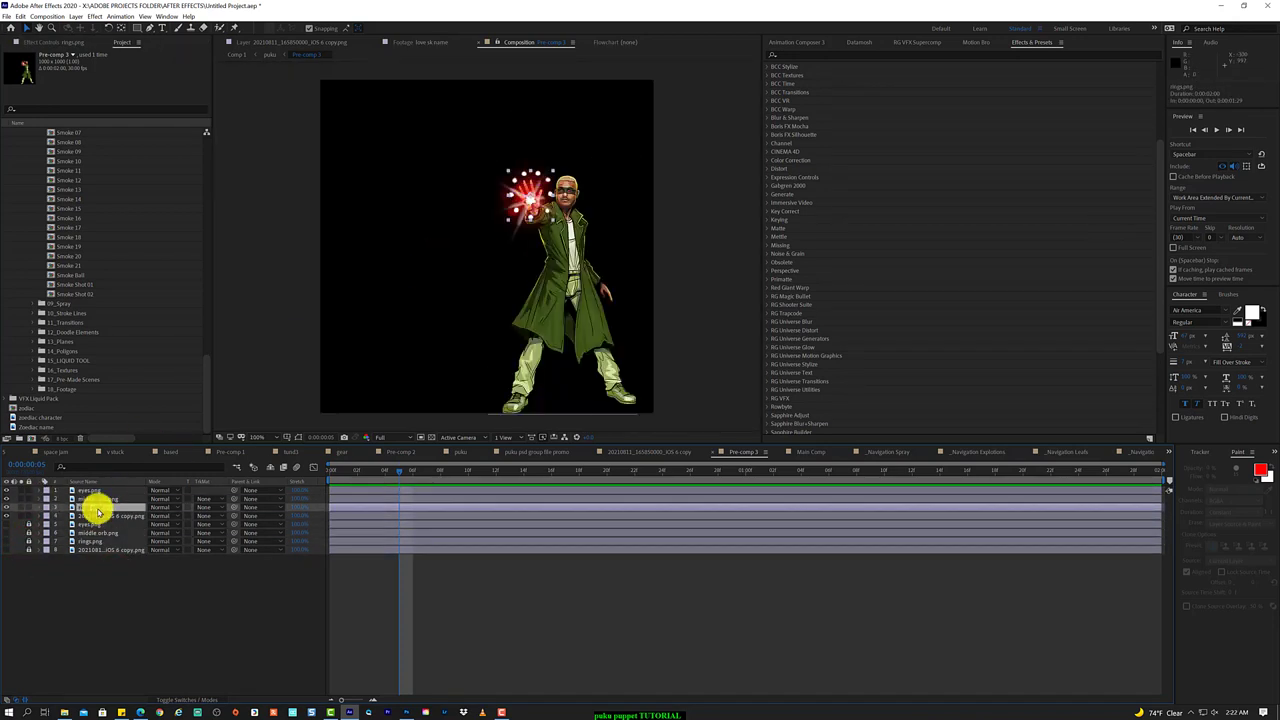
pyautogui.click(172, 699)
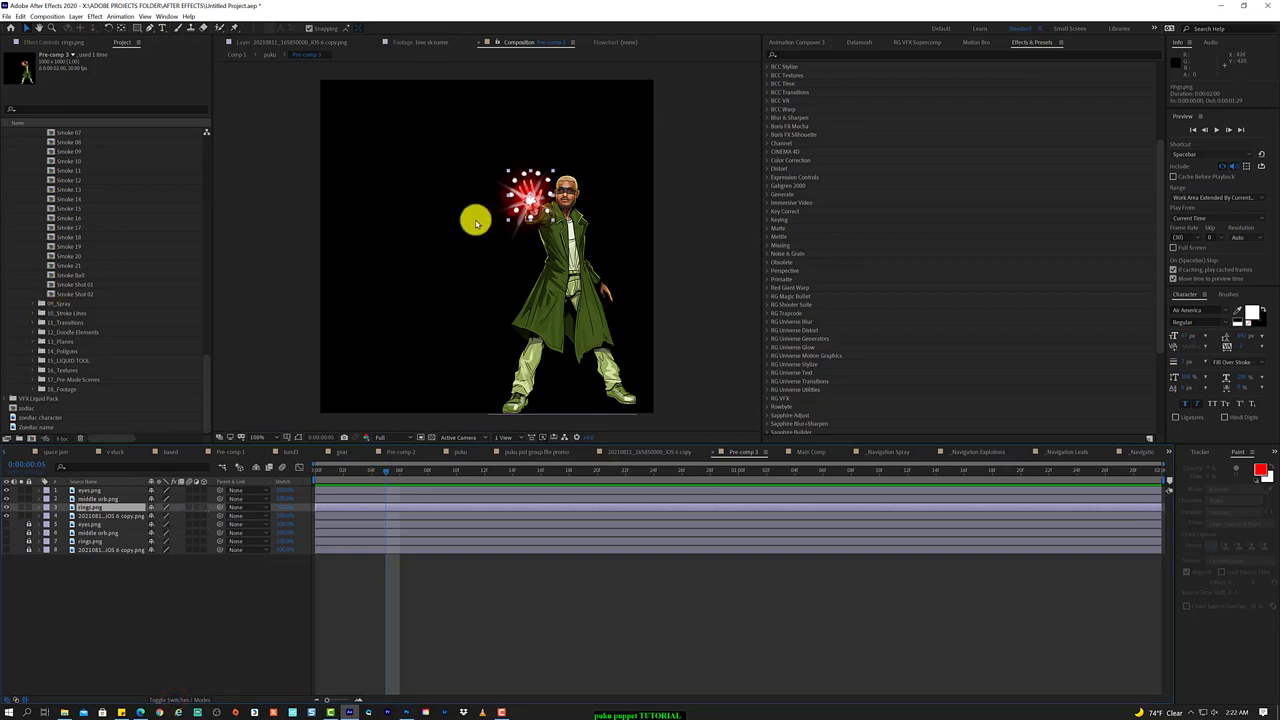
# - Keyframe the rings.png Rotation between the first frame and about frame 10
pyautogui.press('r')
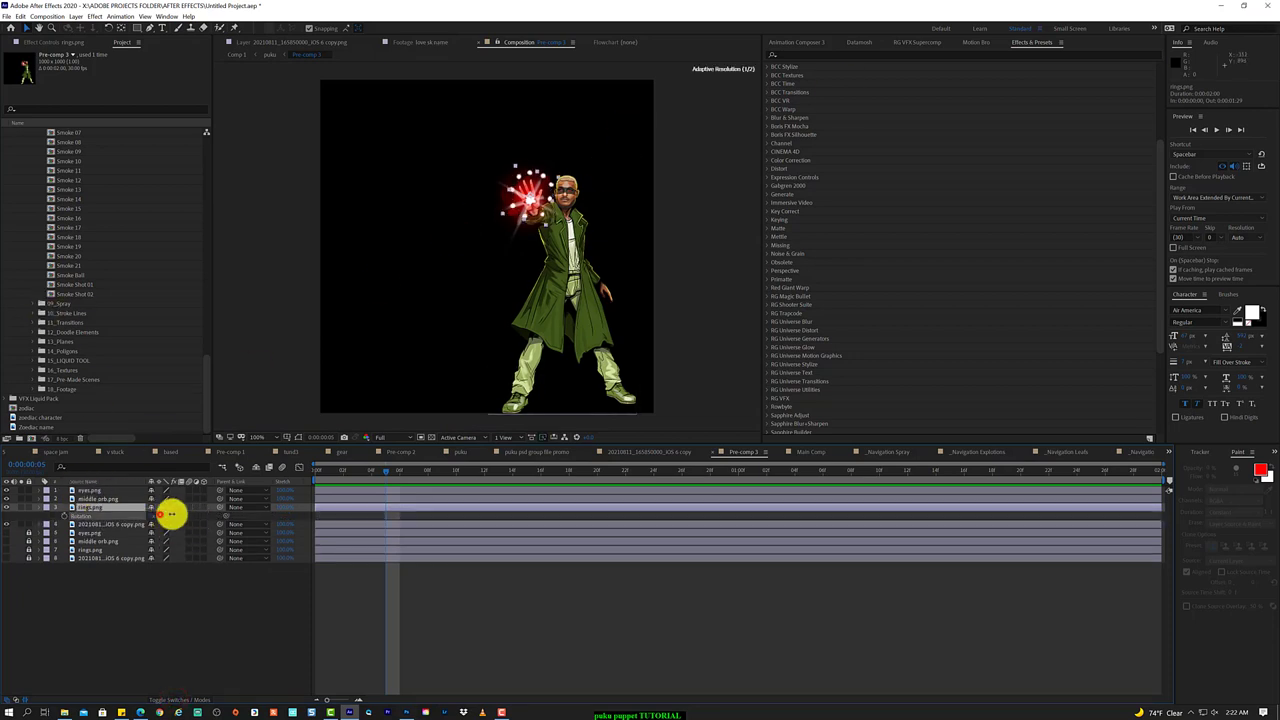
pyautogui.moveTo(170, 515); pyautogui.dragTo(193, 518)
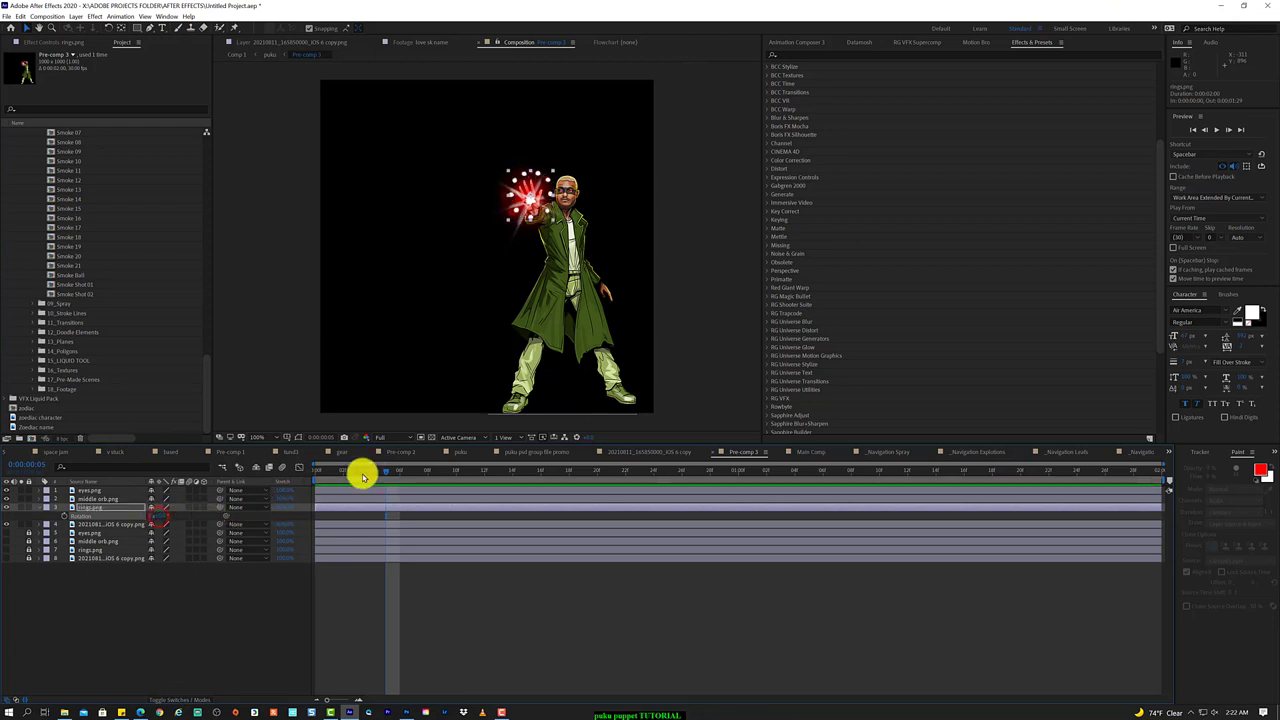
pyautogui.moveTo(362, 471); pyautogui.dragTo(316, 471)
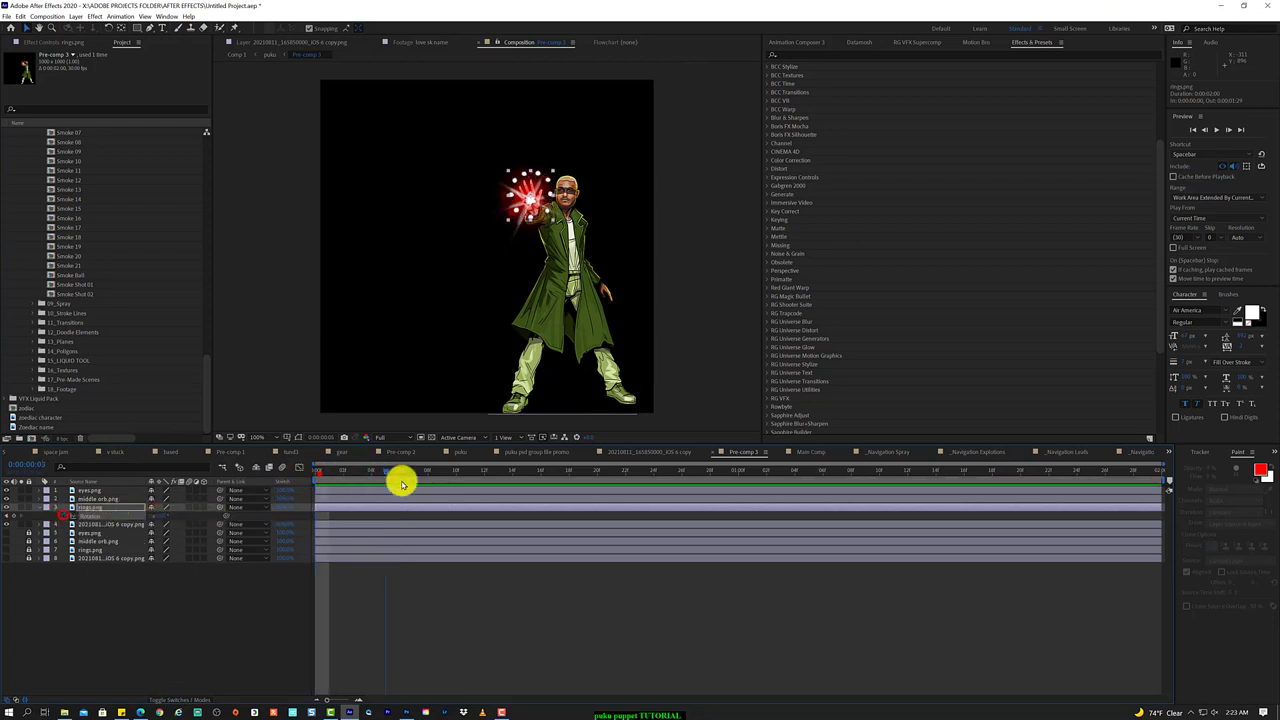
pyautogui.click(598, 471)
pyautogui.click(161, 516)
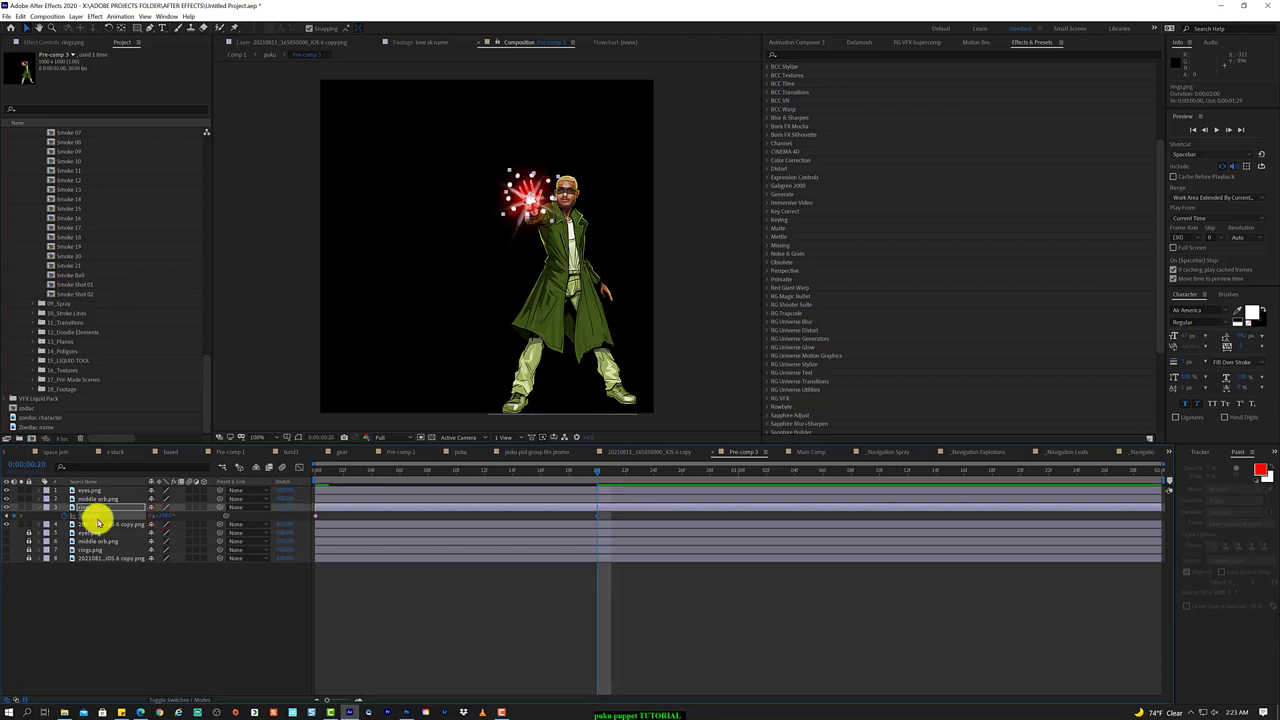
# - Add a loopOut("cycle") expression to the rings' Rotation
pyautogui.keyDown('alt'); pyautogui.click(66, 516); pyautogui.keyUp('alt')
pyautogui.click(434, 523)
pyautogui.write('.loop')
pyautogui.press('Return')
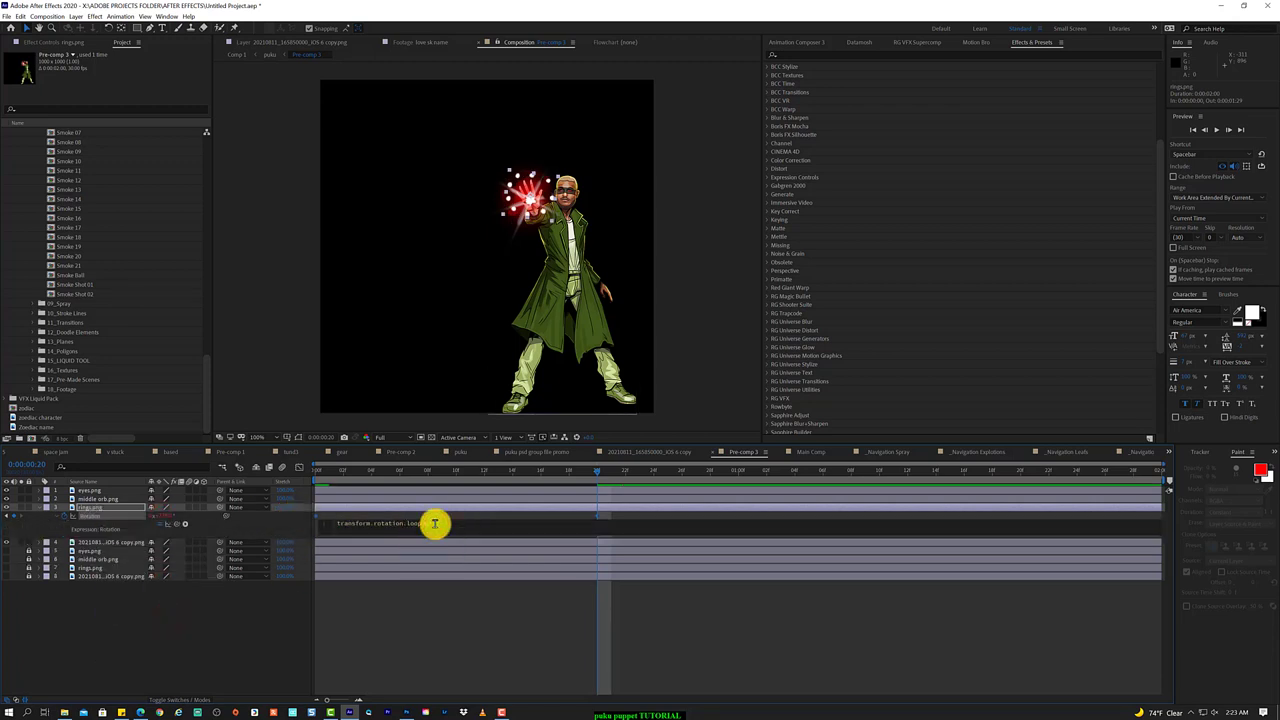
pyautogui.write('"cycle"')
pyautogui.click(471, 627)
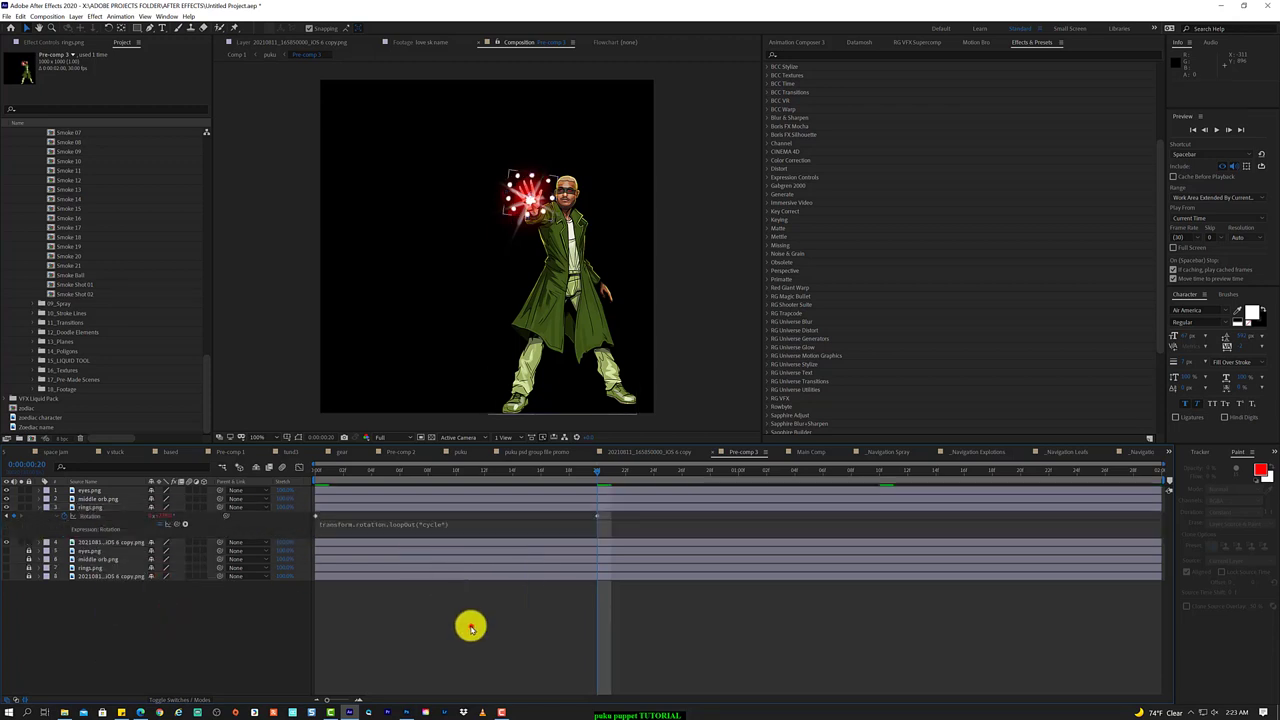
# - Preview the continuously spinning rings, then collapse the rings layer's properties
pyautogui.click(598, 514)
pyautogui.press('space')
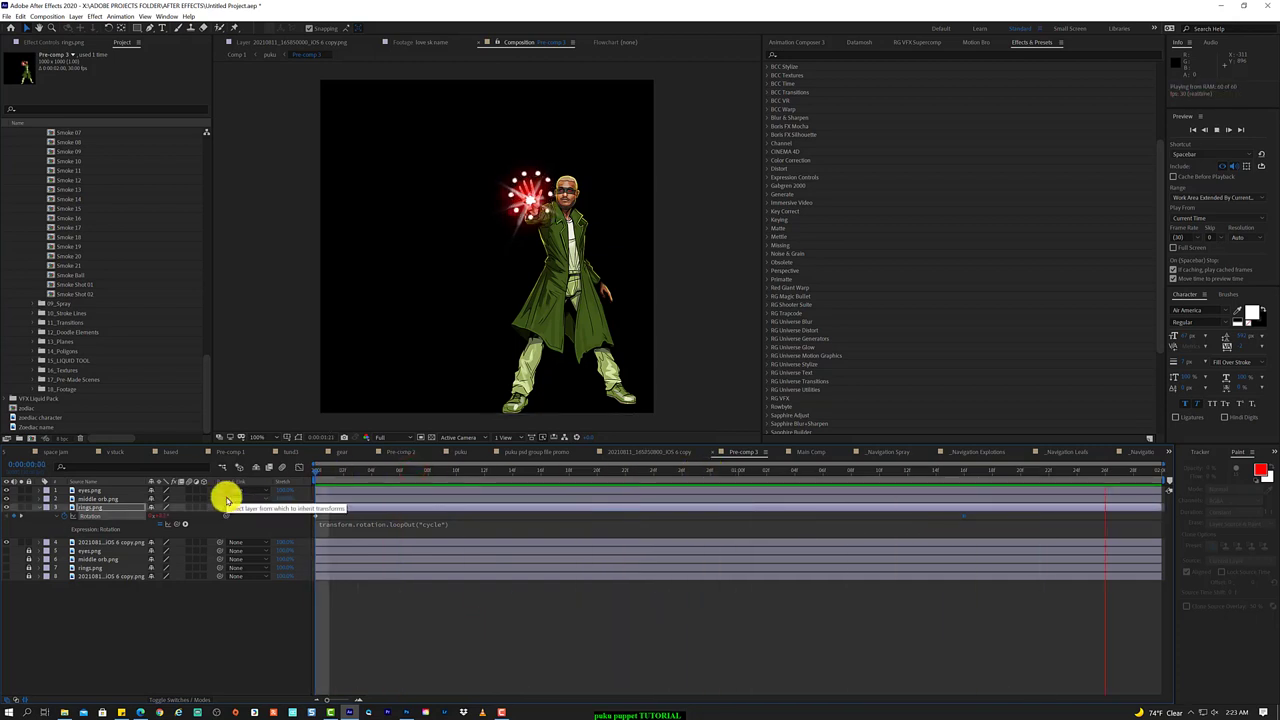
pyautogui.press('space')
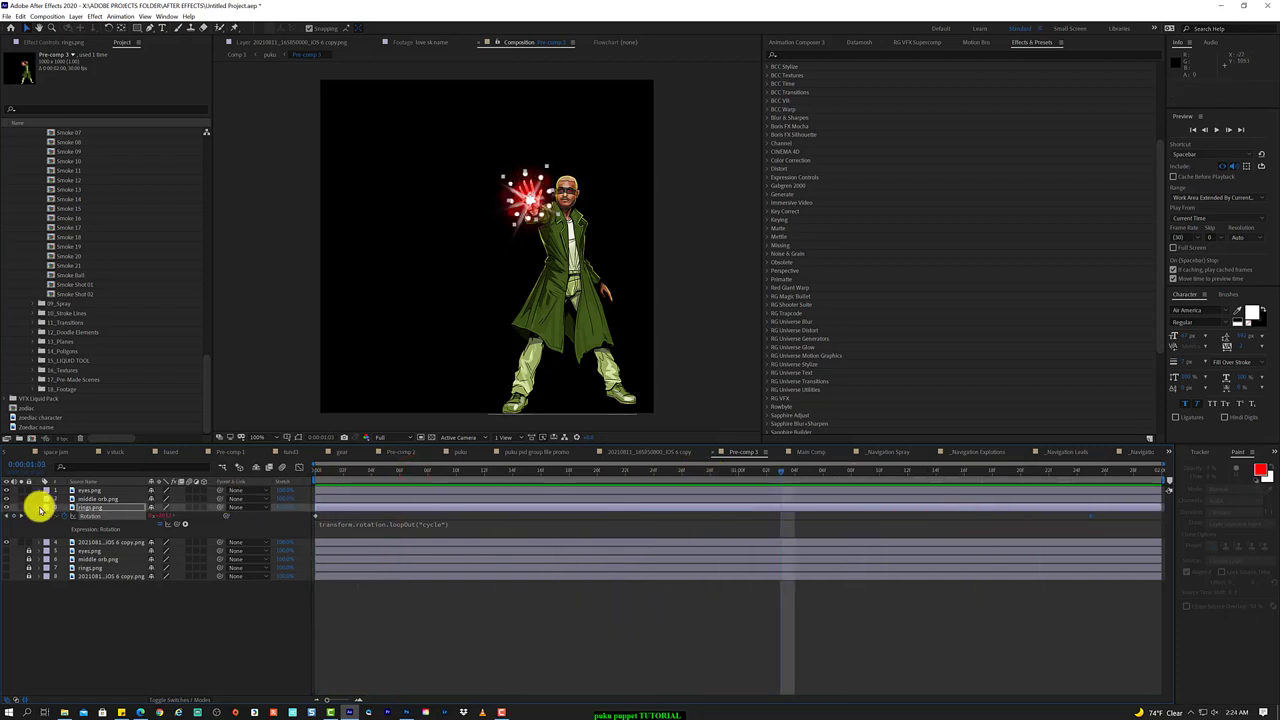
pyautogui.click(40, 510)
pyautogui.click(88, 507)
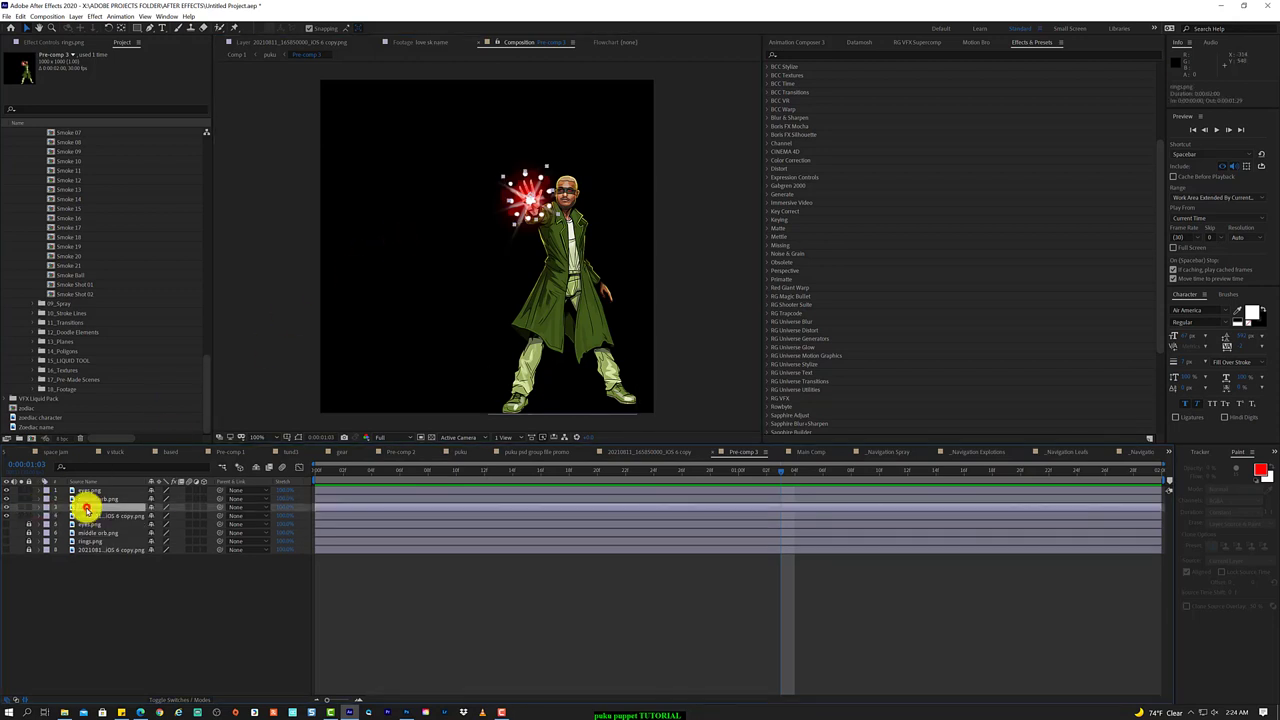
pyautogui.click(766, 319)
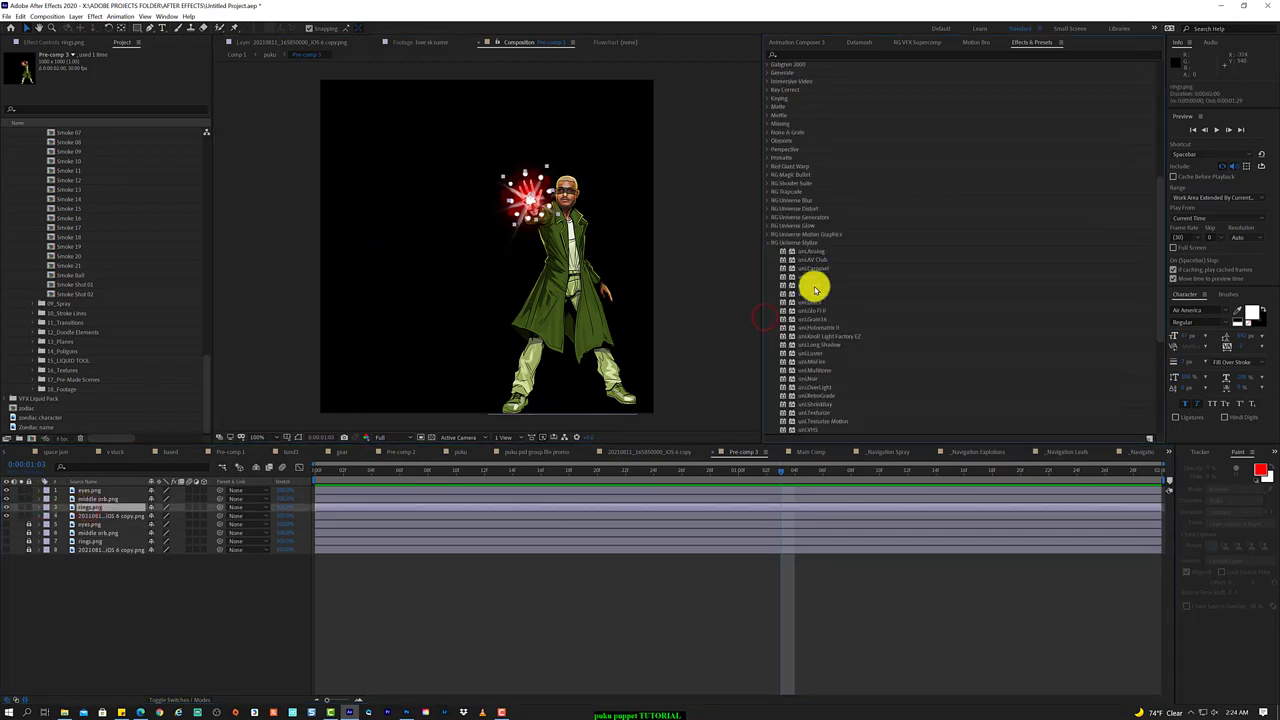
pyautogui.hotkey('ctrl', 'Down')
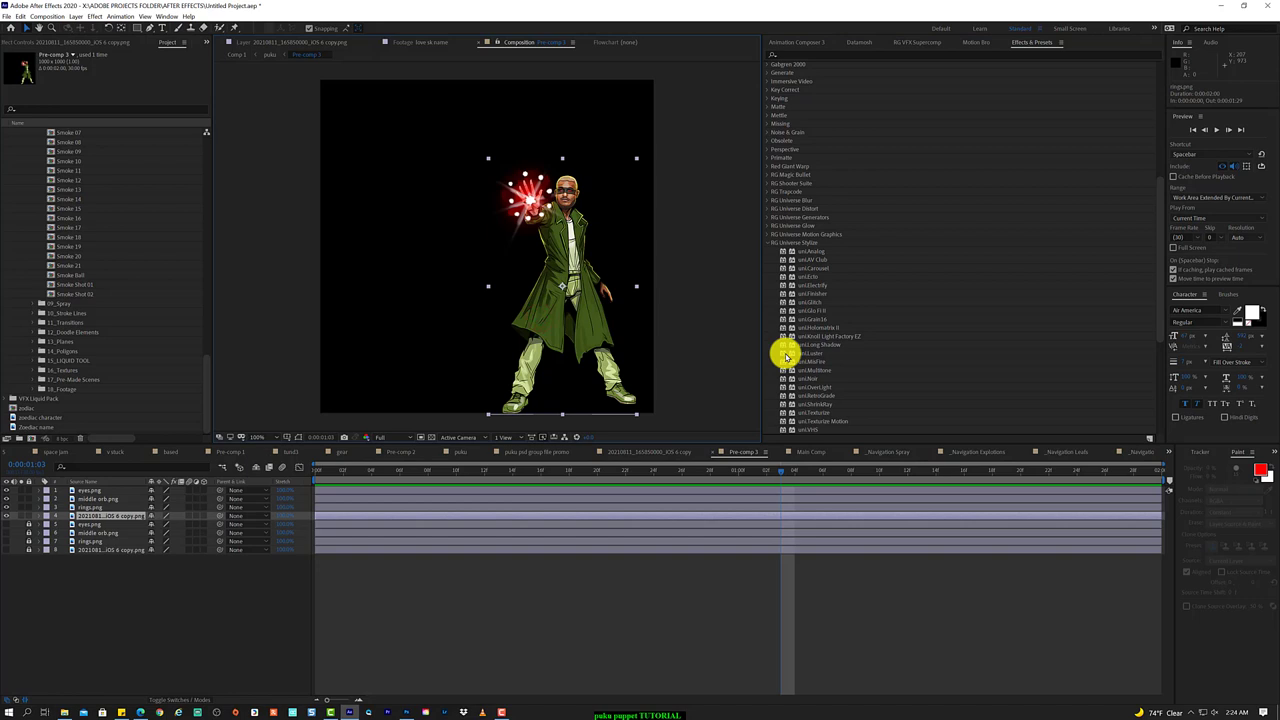
pyautogui.scroll(14, 71, 450)
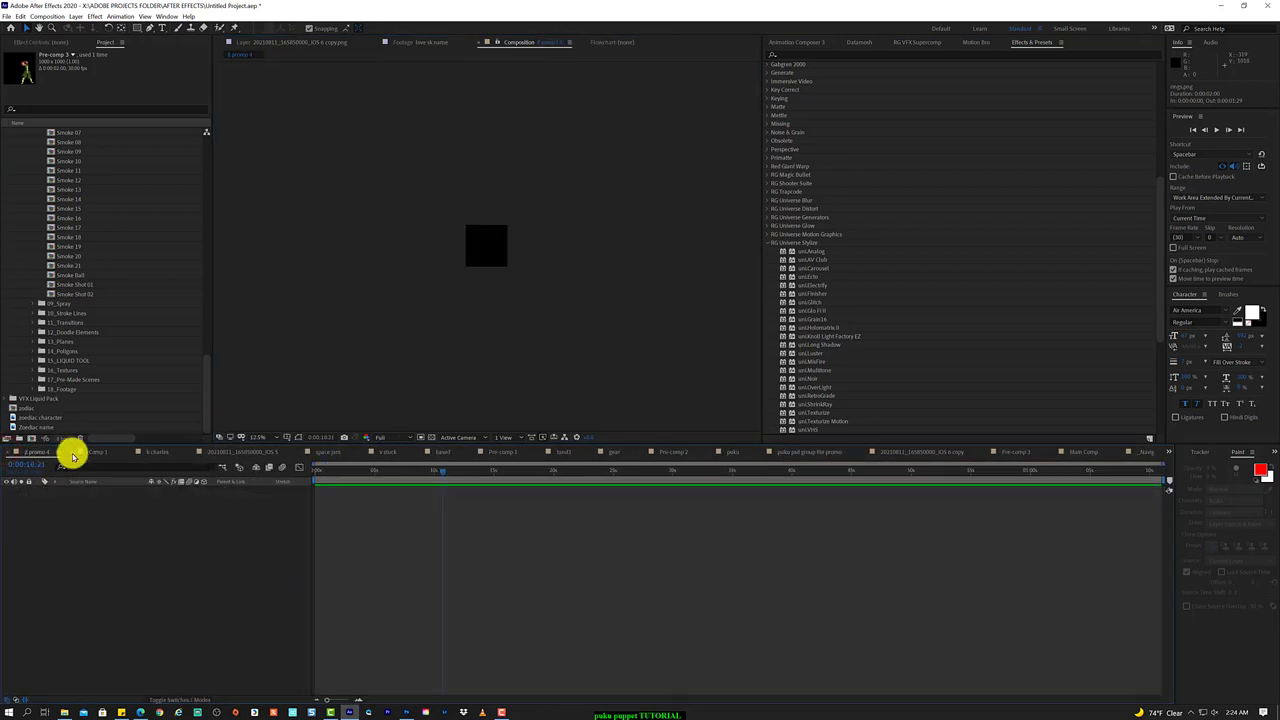
# - Scrub Comp 1 to see where the puku clip plays, then return to the puku comp
pyautogui.click(95, 452)
pyautogui.moveTo(337, 466)
pyautogui.mouseDown()
pyautogui.moveTo(737, 477)
pyautogui.moveTo(1068, 423)
pyautogui.moveTo(906, 429)
pyautogui.moveTo(1106, 426)
pyautogui.moveTo(626, 509)
pyautogui.moveTo(489, 517)
pyautogui.moveTo(700, 494)
pyautogui.mouseUp()
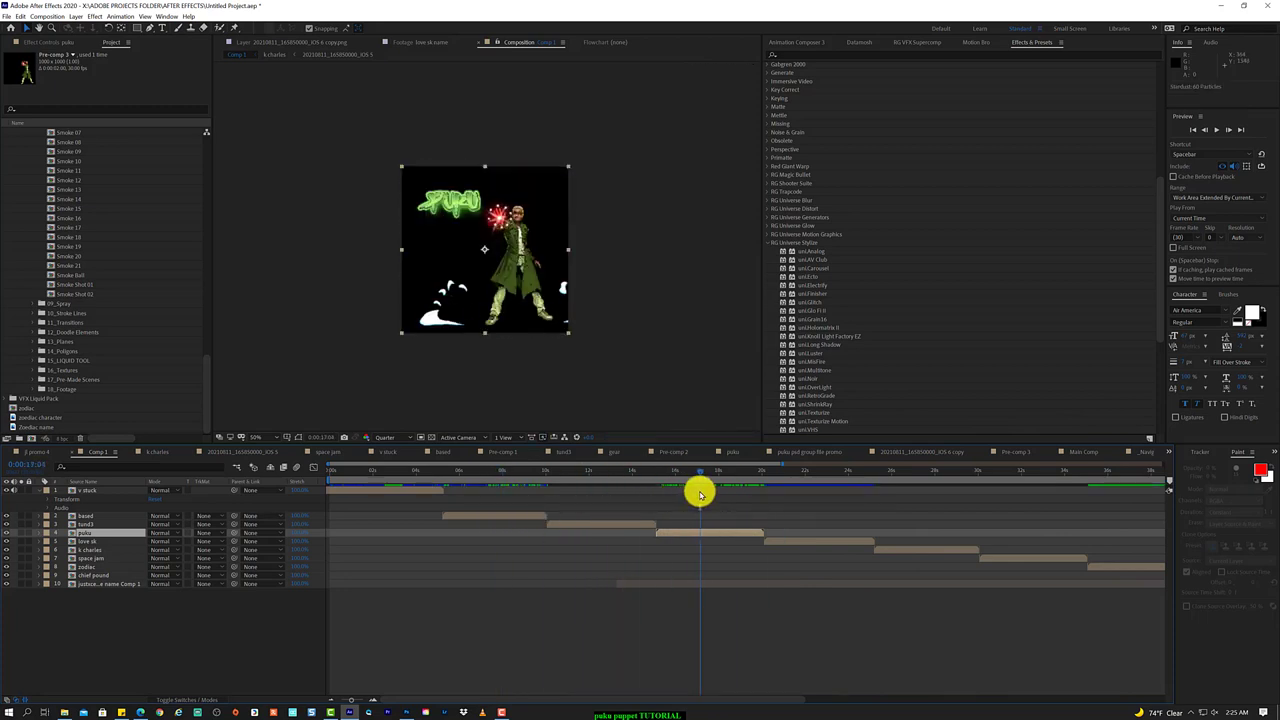
pyautogui.click(728, 451)
# - Open Pre-comp 3 and drop the RG VFX Supercomp effect onto eyes.png
pyautogui.click(366, 472)
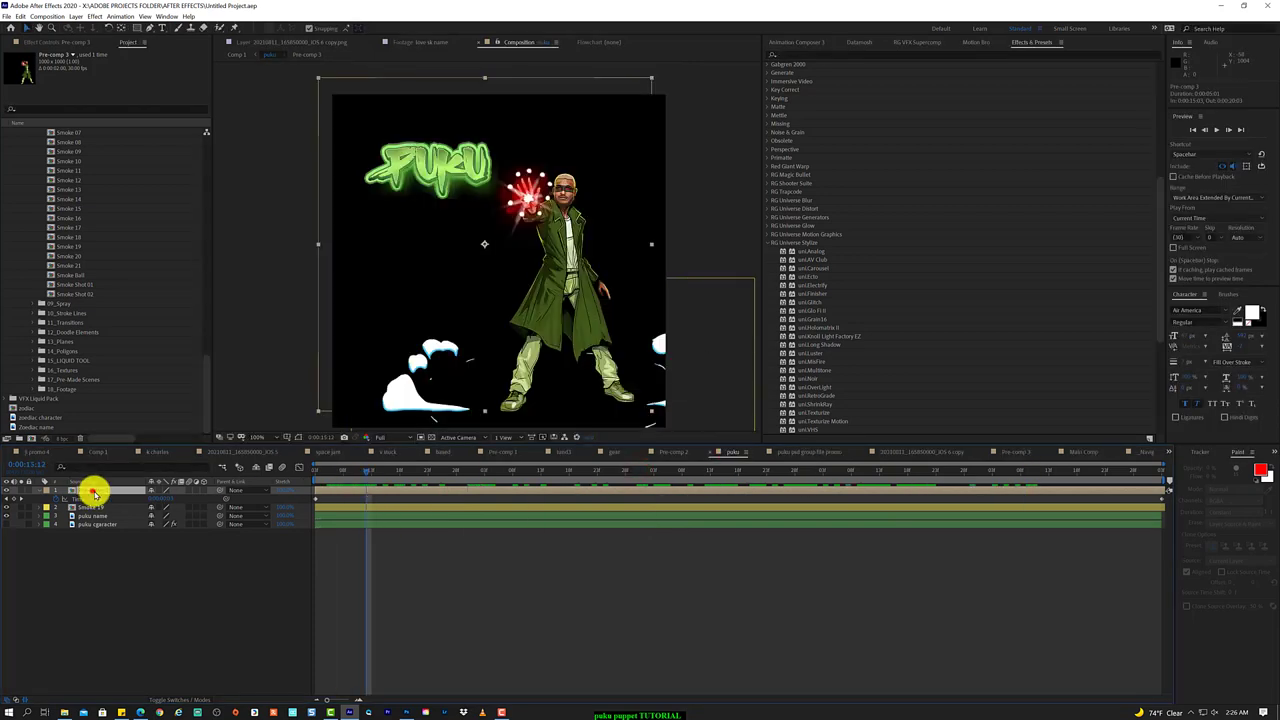
pyautogui.doubleClick(78, 490)
pyautogui.click(111, 491)
pyautogui.scroll(-3, 829, 349)
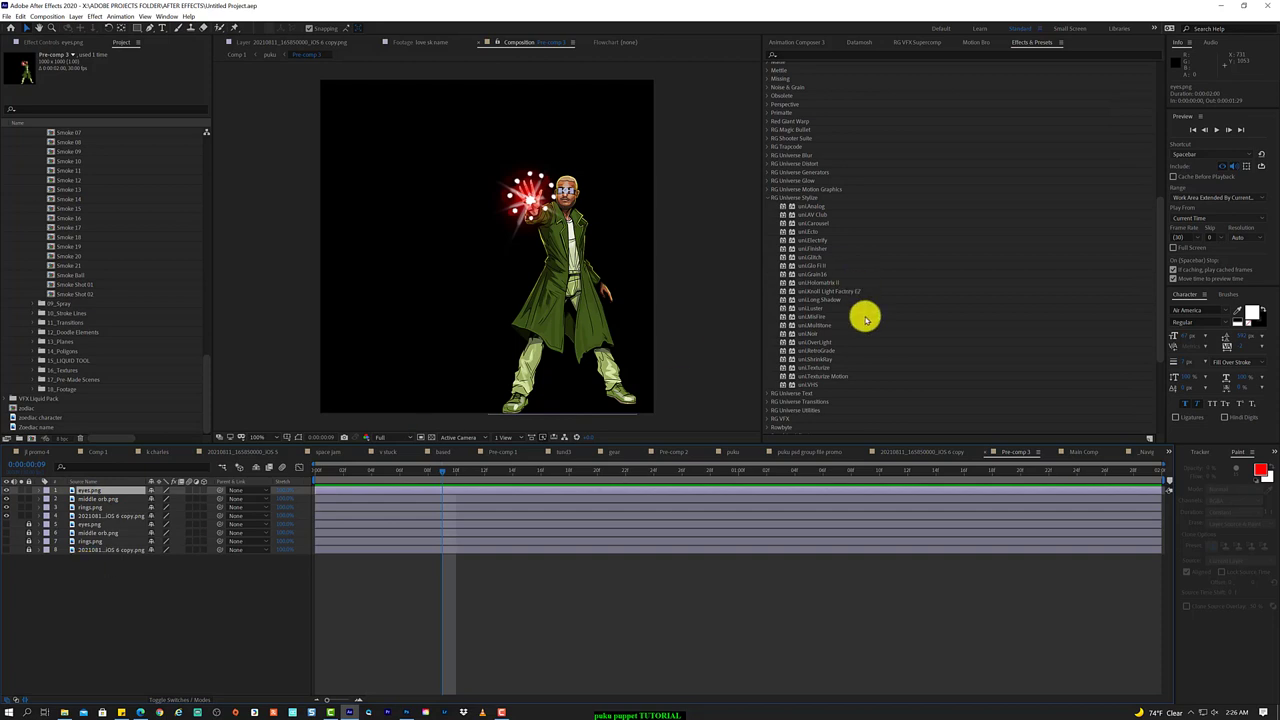
pyautogui.click(767, 197)
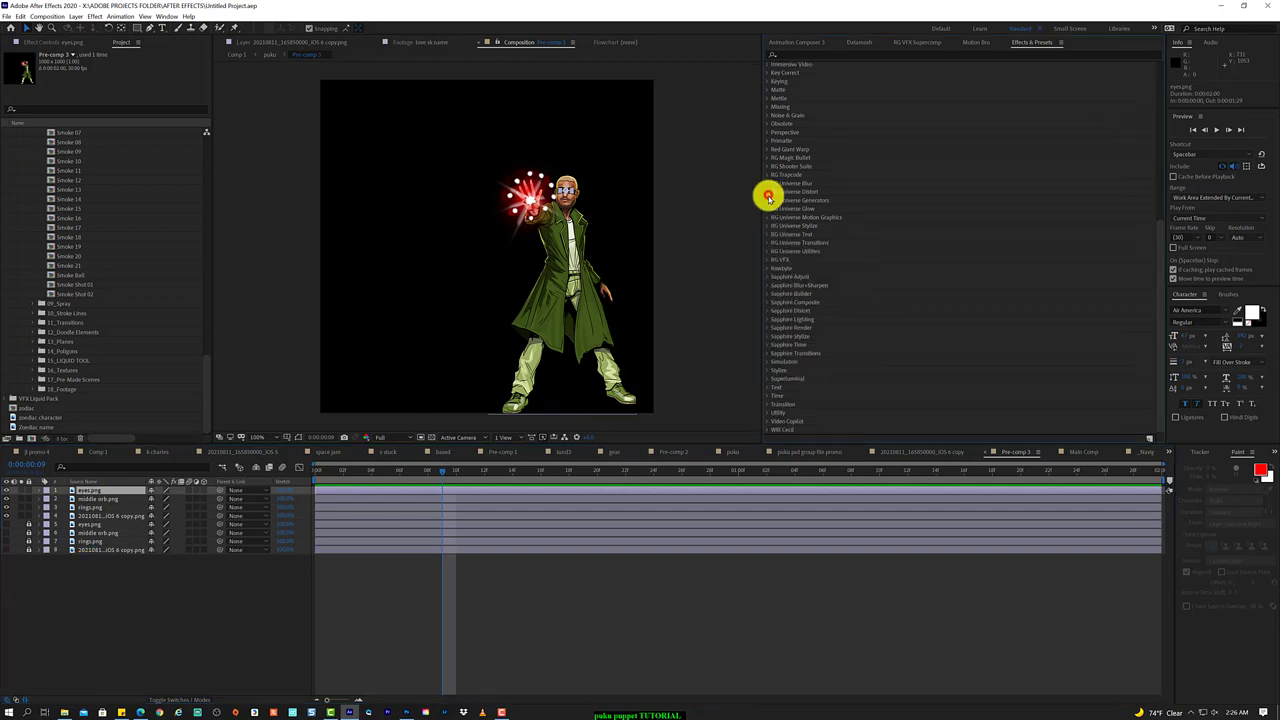
pyautogui.click(768, 260)
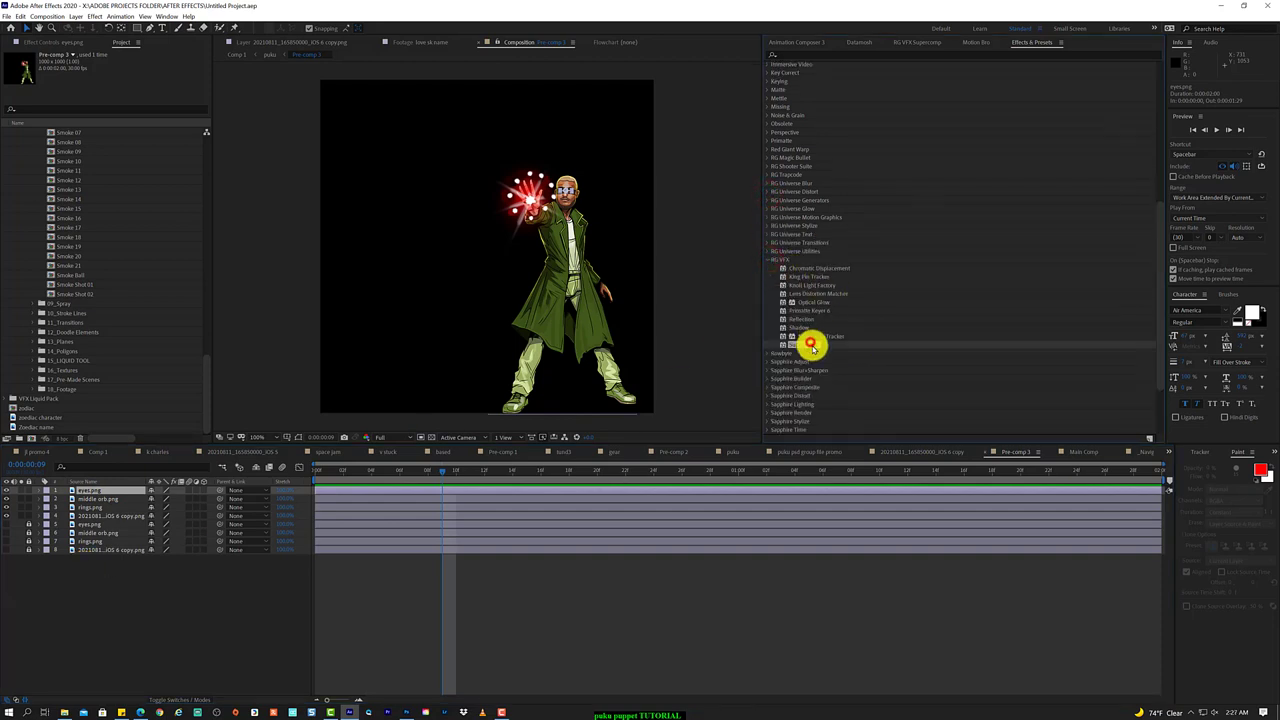
pyautogui.moveTo(803, 344); pyautogui.dragTo(109, 490)
# - Try the Highlight Kicks, Hazy Mist and Foggy BG presets on the eyes layer
pyautogui.click(943, 289)
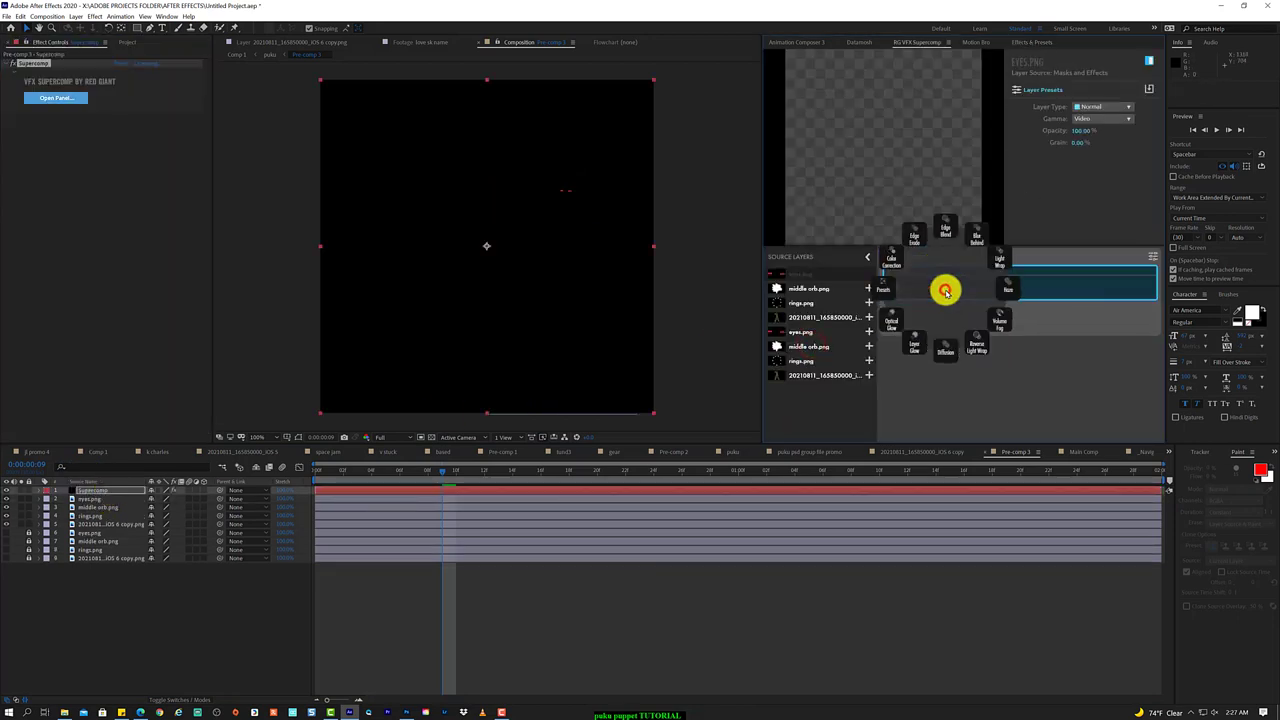
pyautogui.click(877, 284)
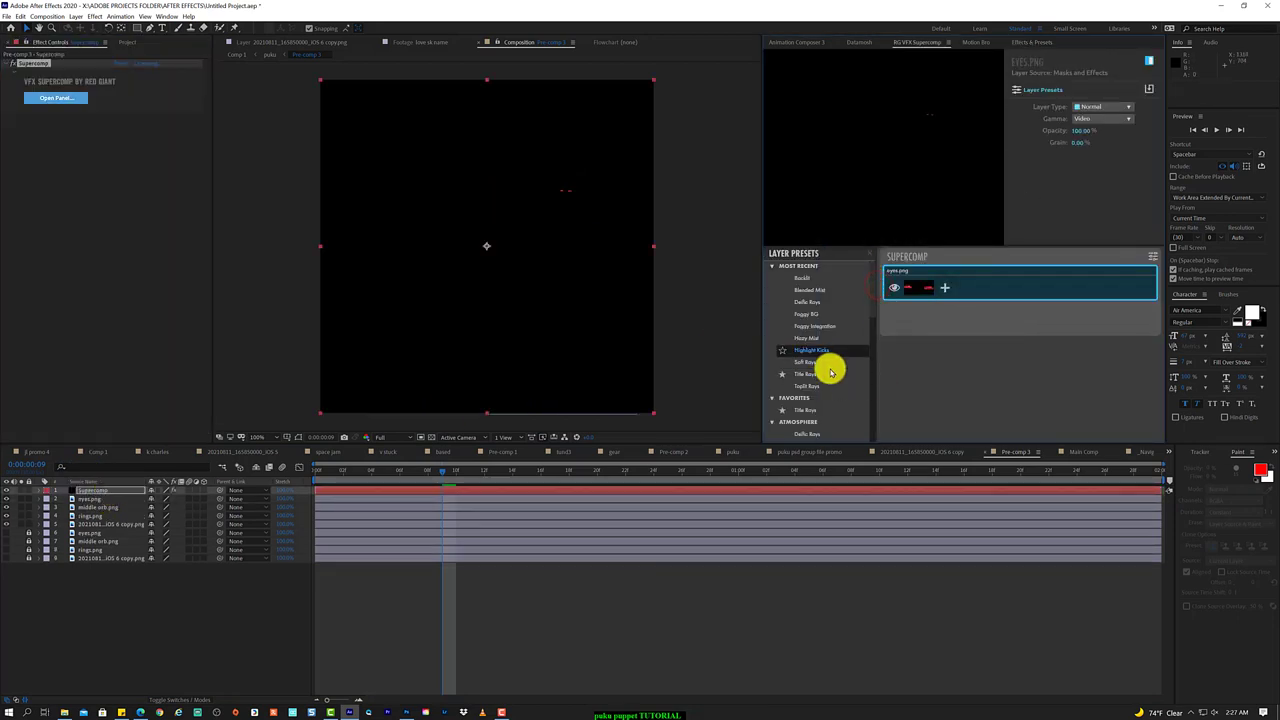
pyautogui.click(838, 348)
pyautogui.click(833, 338)
pyautogui.click(833, 314)
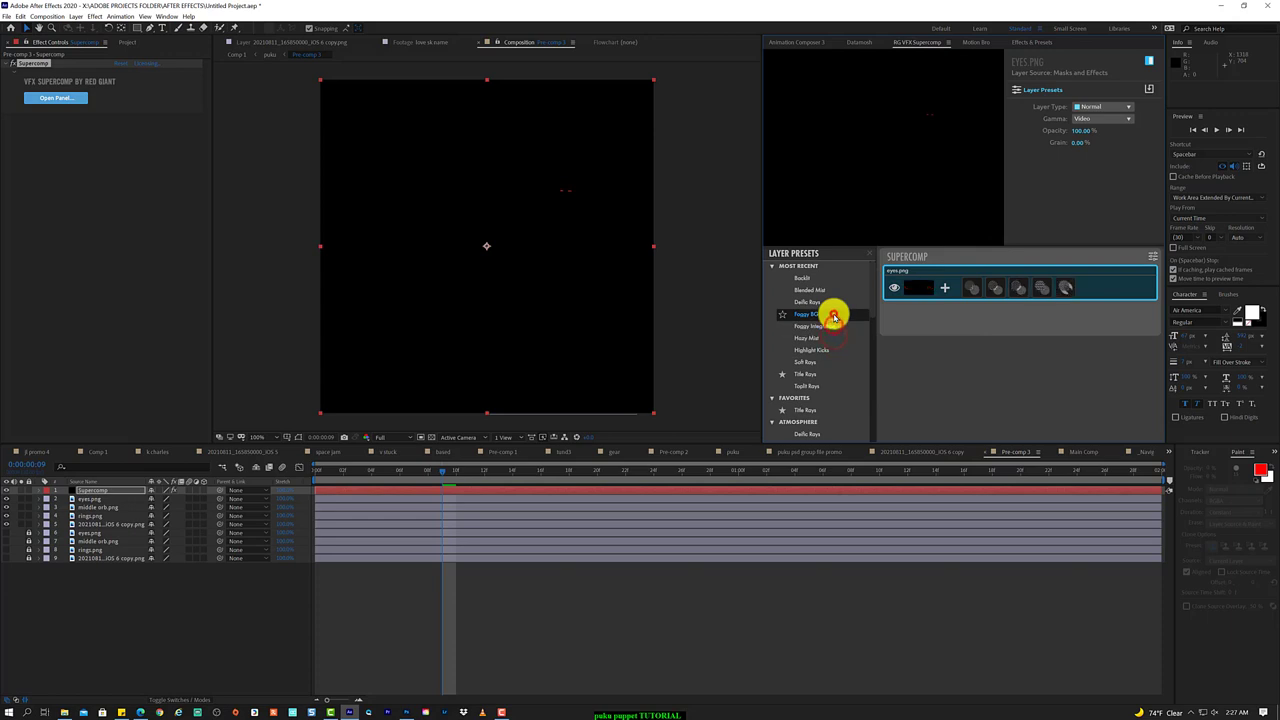
# - Remove the unwanted presets, including Blur Behind, from the eyes layer
pyautogui.click(1067, 294)
pyautogui.click(1017, 288)
pyautogui.click(993, 288)
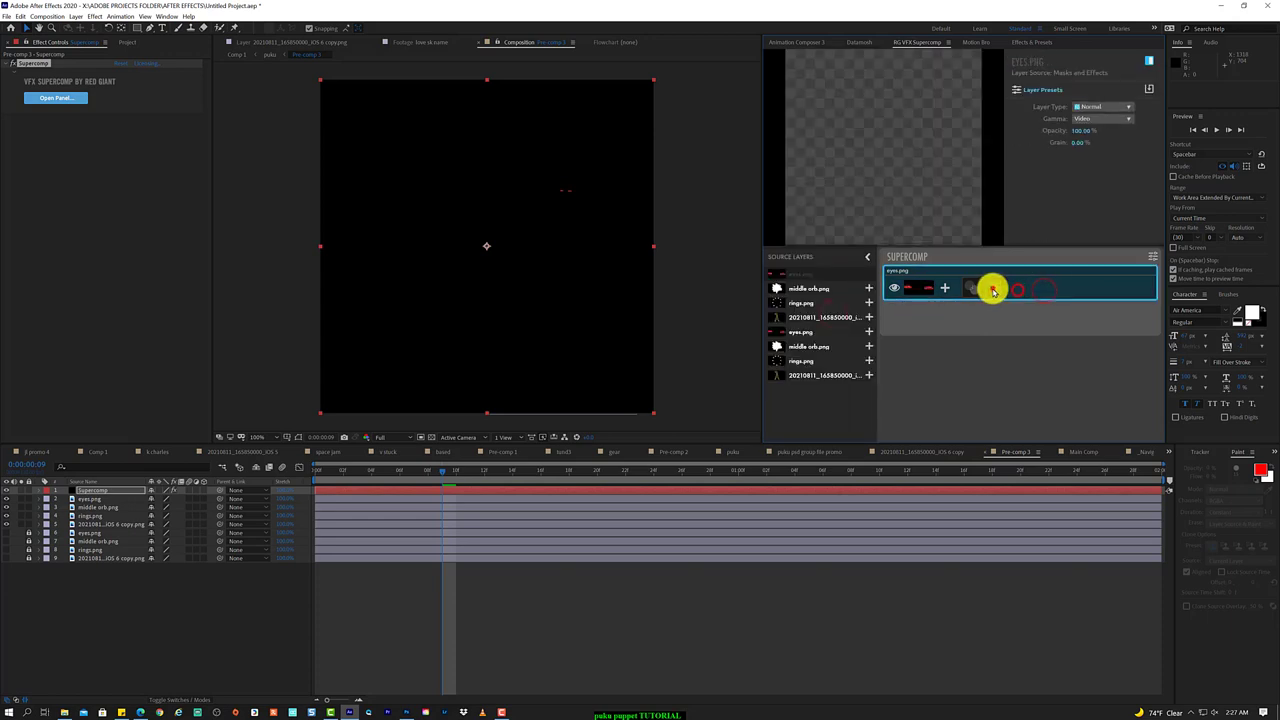
pyautogui.click(972, 288)
pyautogui.click(946, 287)
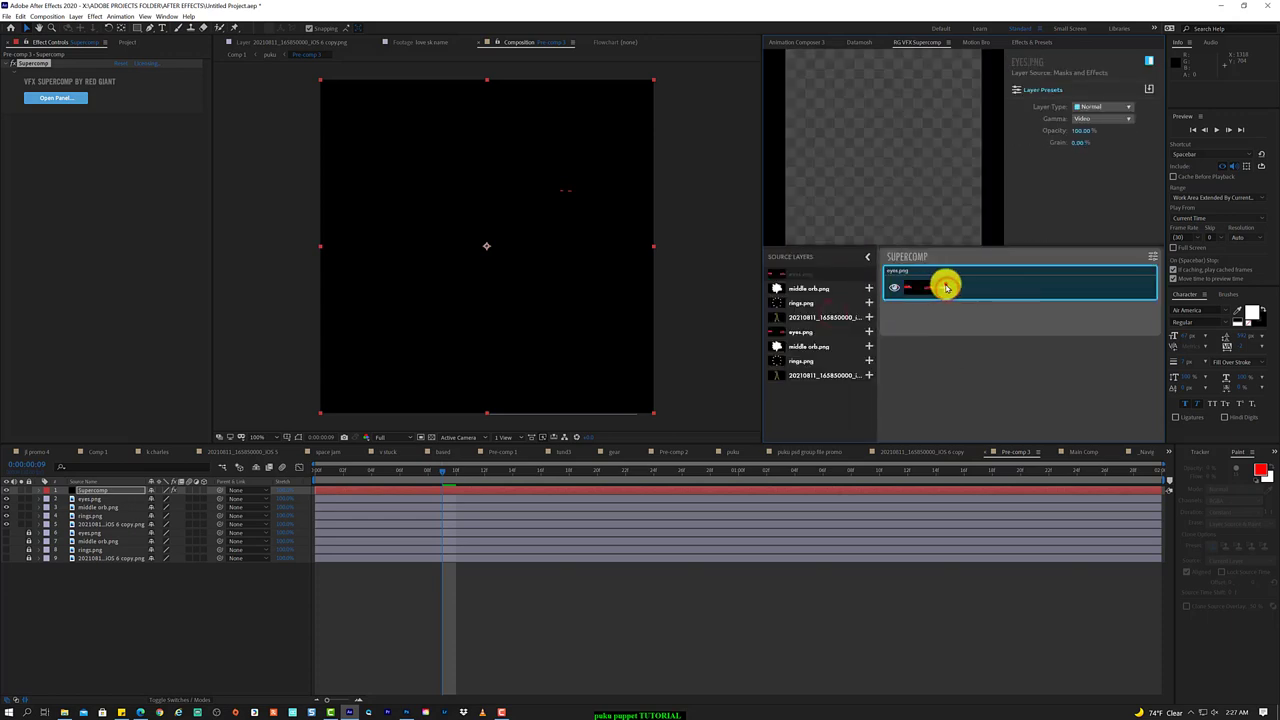
# - Add a glow preset to the eyes layer from the Layer Presets list
pyautogui.click(946, 287)
pyautogui.click(884, 289)
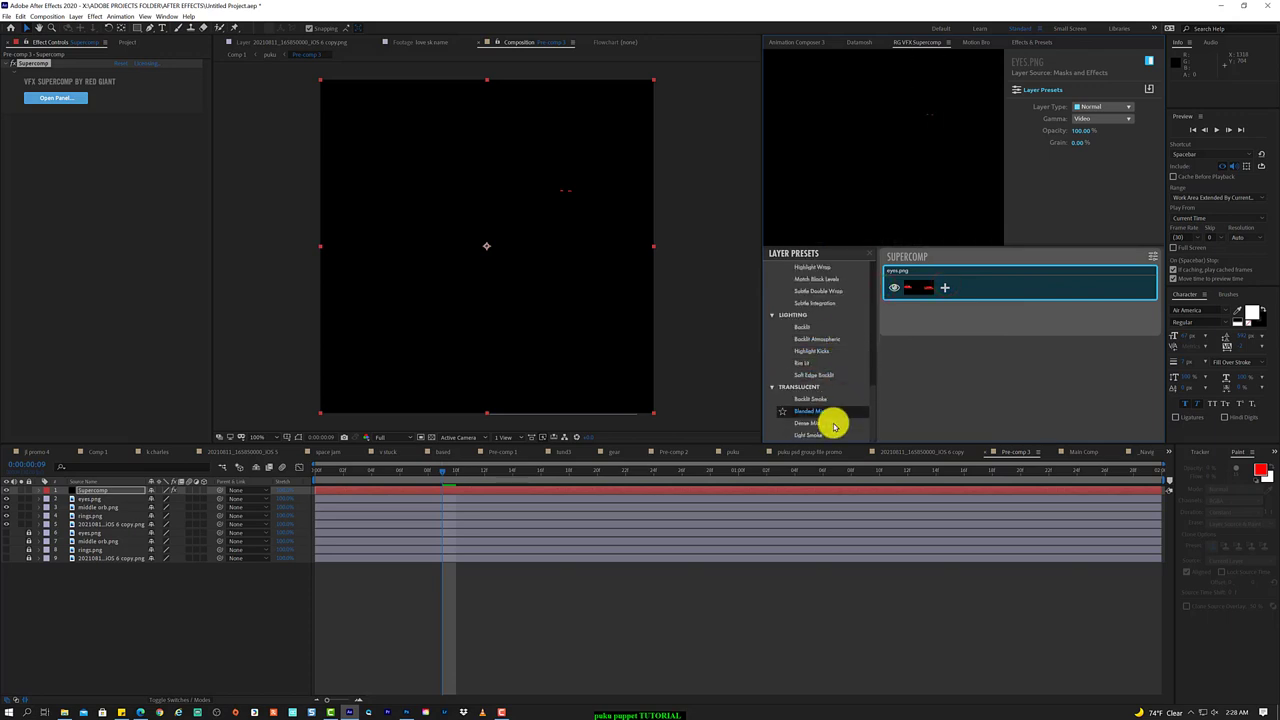
pyautogui.scroll(5, 858, 330)
pyautogui.click(806, 409)
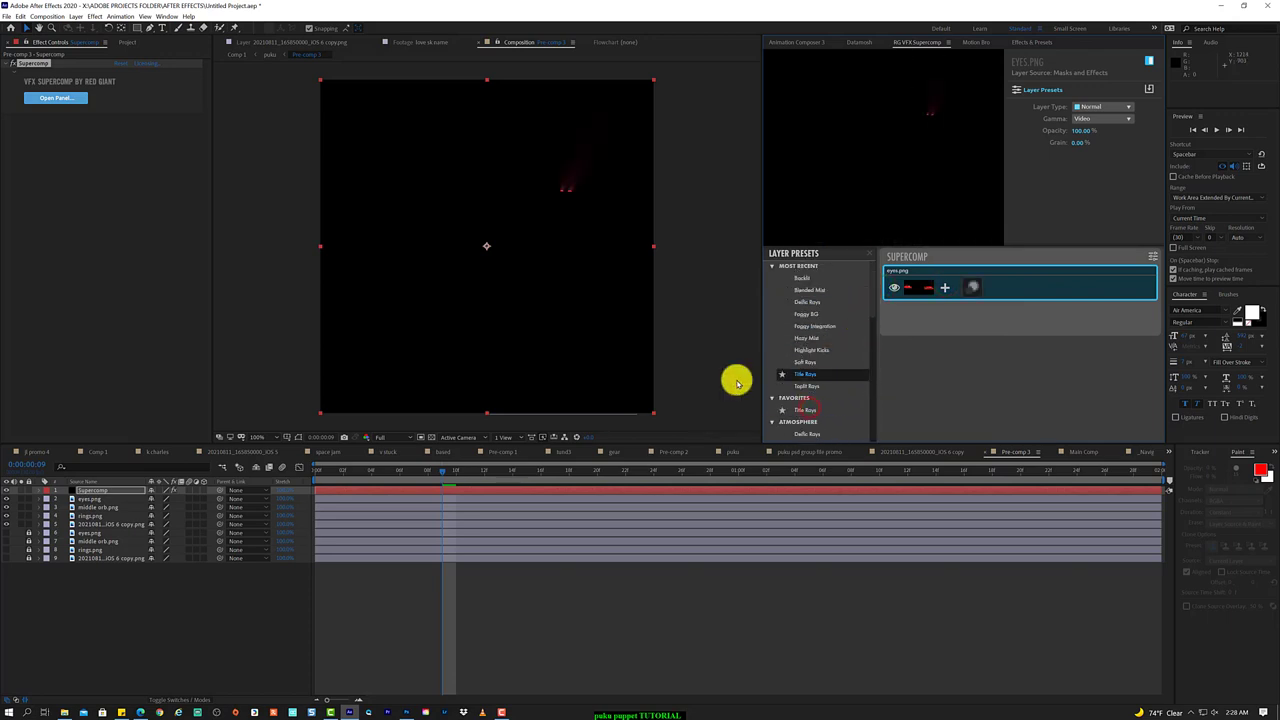
# - Shift the Optical Glow Radiate Center so the glow sits on the eyes
pyautogui.click(972, 287)
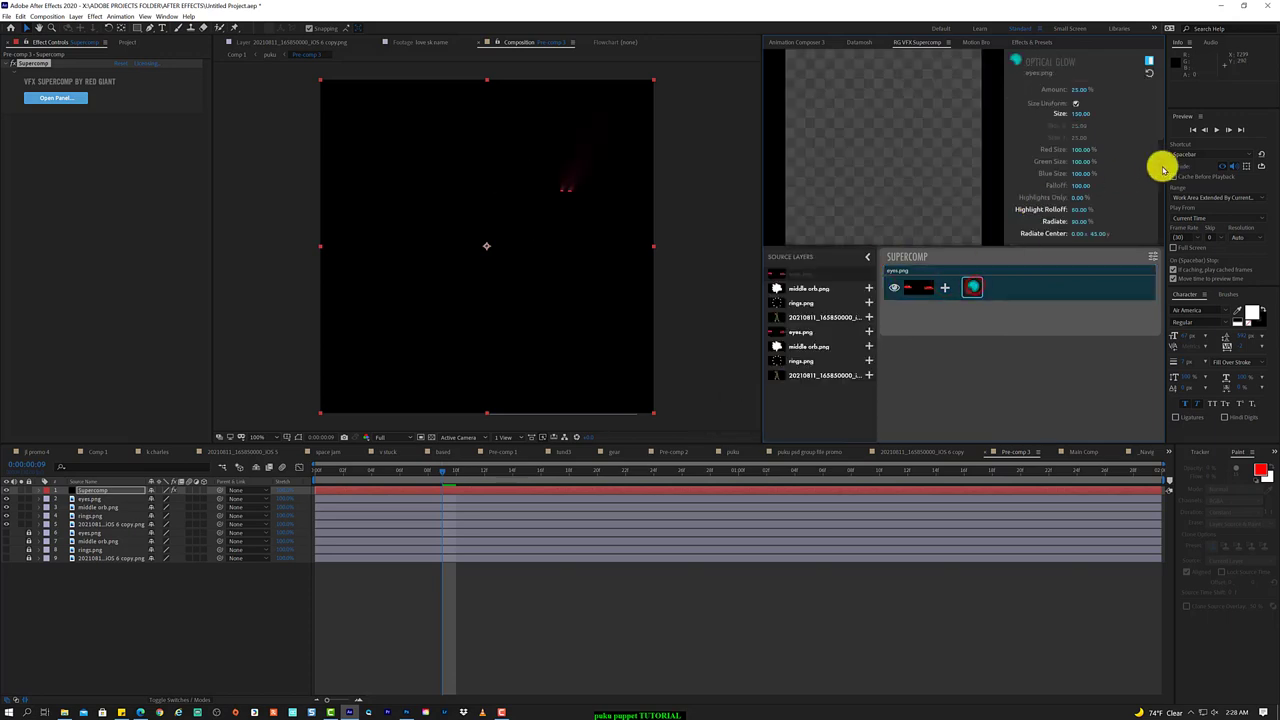
pyautogui.scroll(3, 1160, 122)
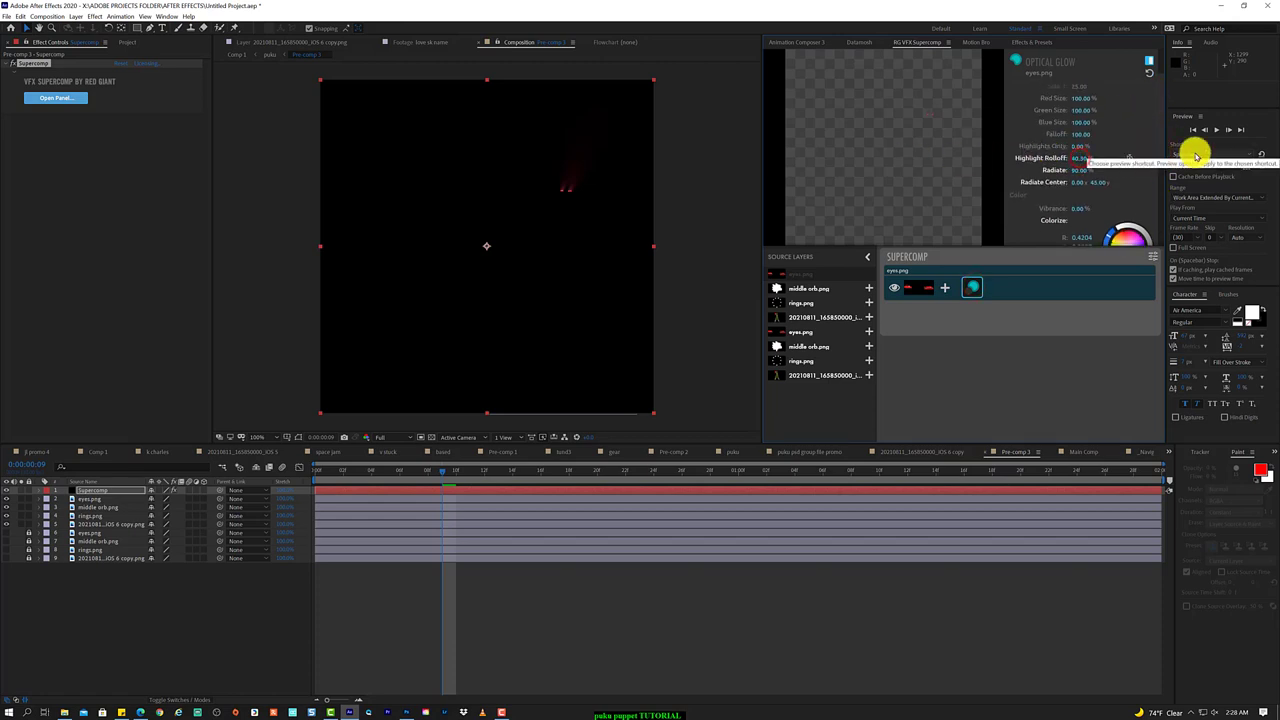
pyautogui.scroll(-4, 1160, 178)
pyautogui.scroll(3, 1170, 110)
pyautogui.scroll(1, 1120, 140)
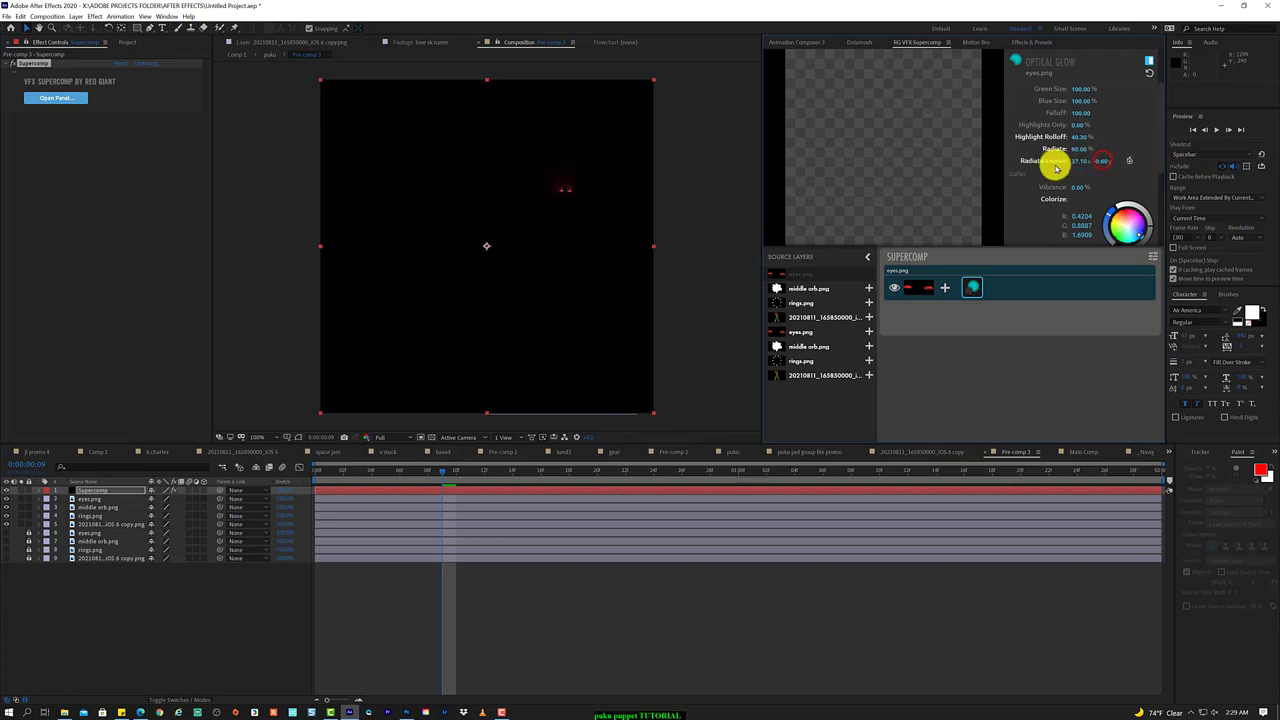
pyautogui.moveTo(1067, 166)
pyautogui.mouseDown()
pyautogui.moveTo(1078, 161)
pyautogui.moveTo(1065, 177)
pyautogui.mouseUp()
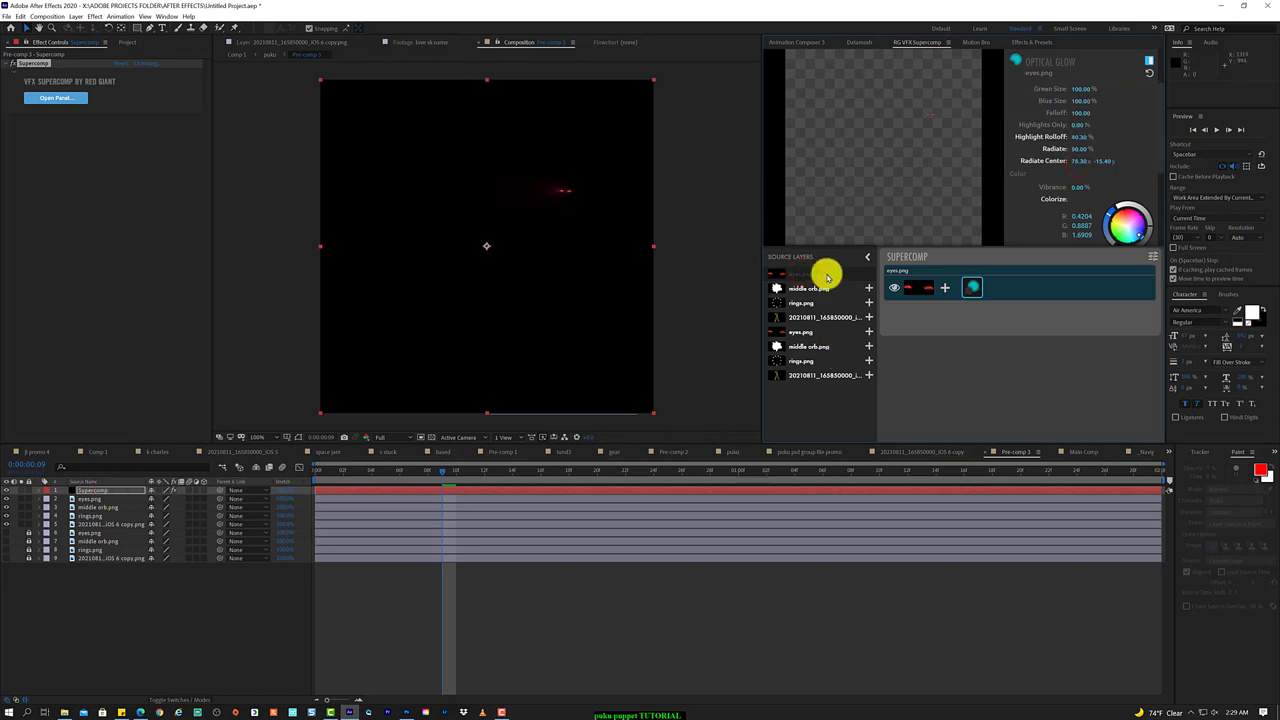
# - Check the Supercomp grain settings and toggle the Supercomp layer off and on to compare
pyautogui.click(1156, 252)
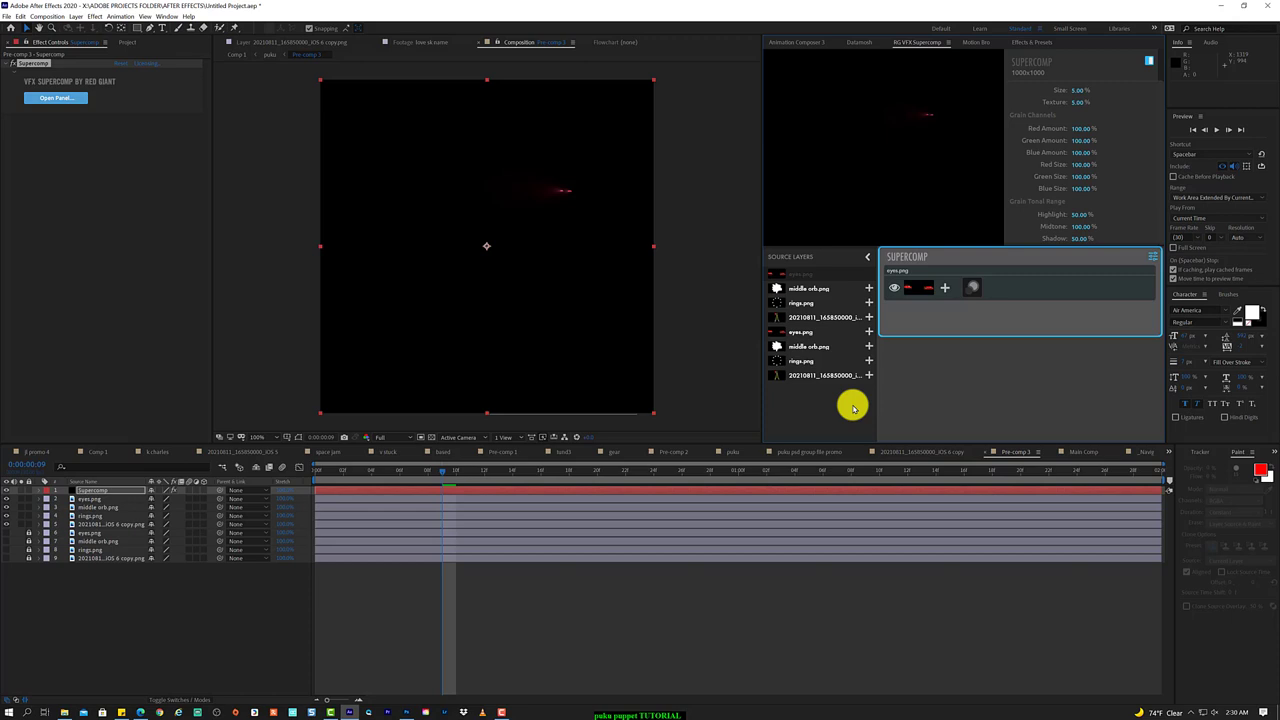
pyautogui.click(6, 491)
pyautogui.click(6, 491)
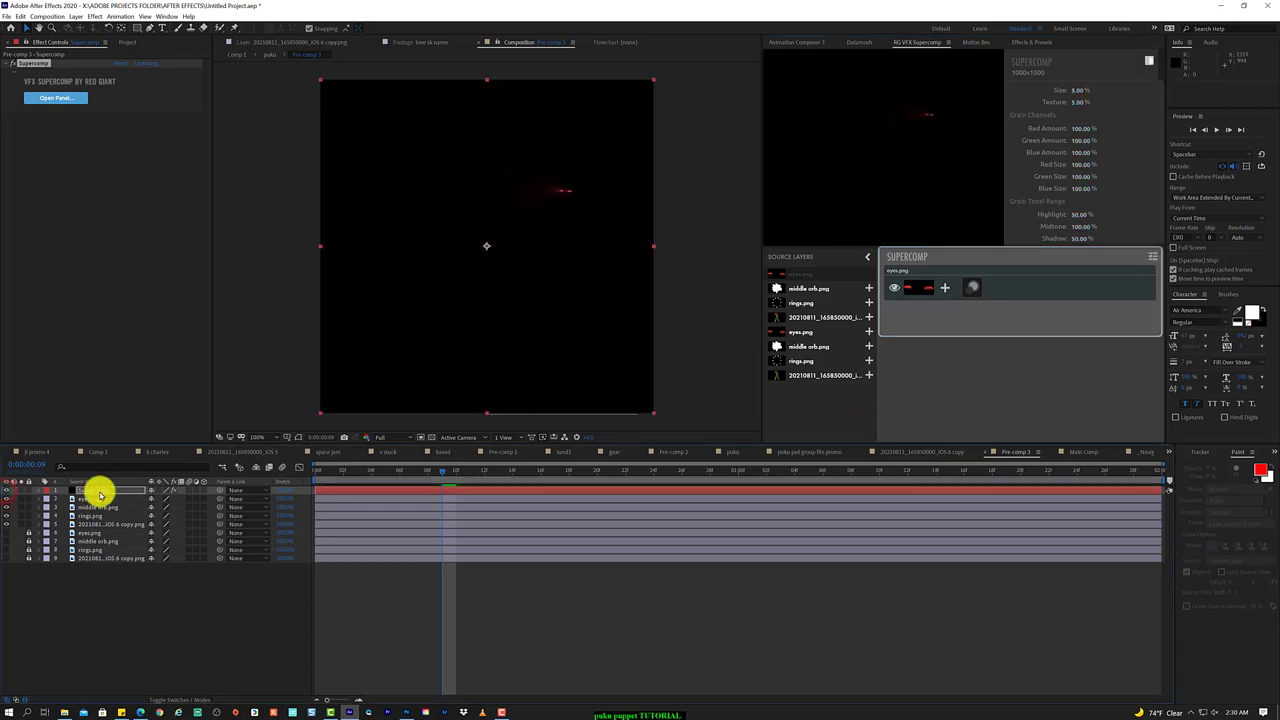
pyautogui.rightClick(150, 491)
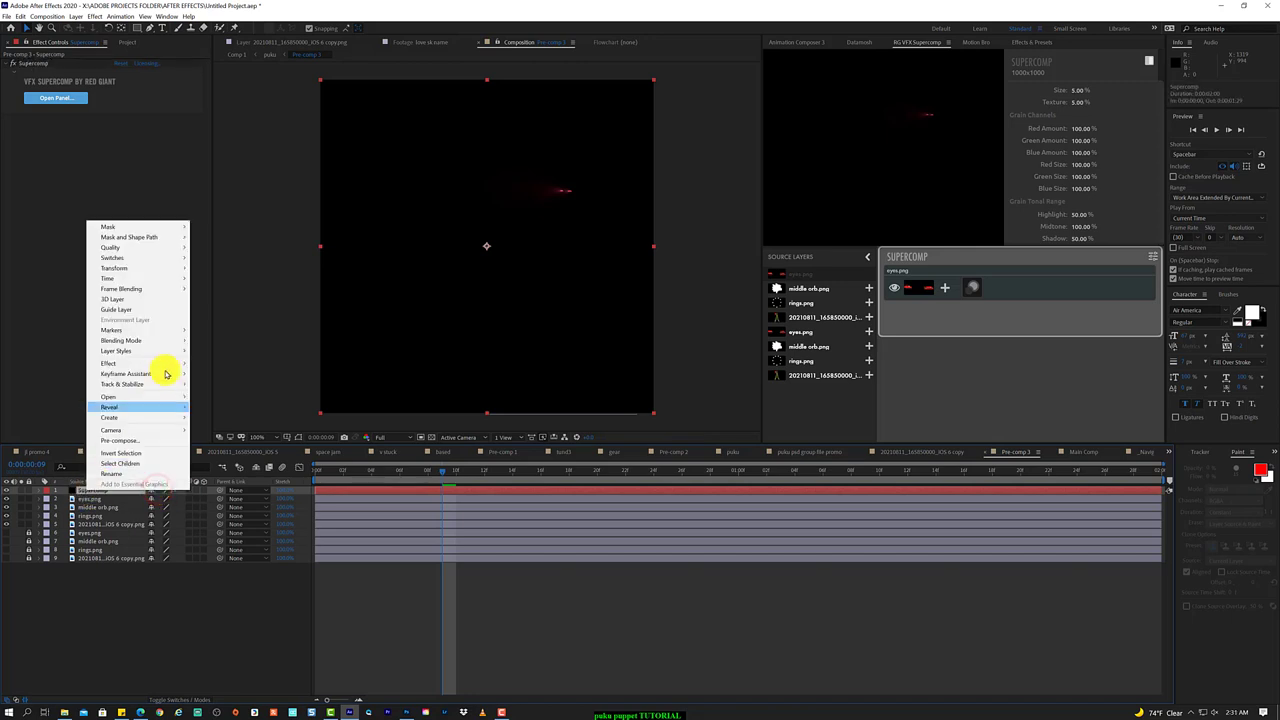
# - Apply Universe Unmult to the Supercomp layer, then delete the Supercomp layer
pyautogui.moveTo(171, 366)
pyautogui.click(394, 633)
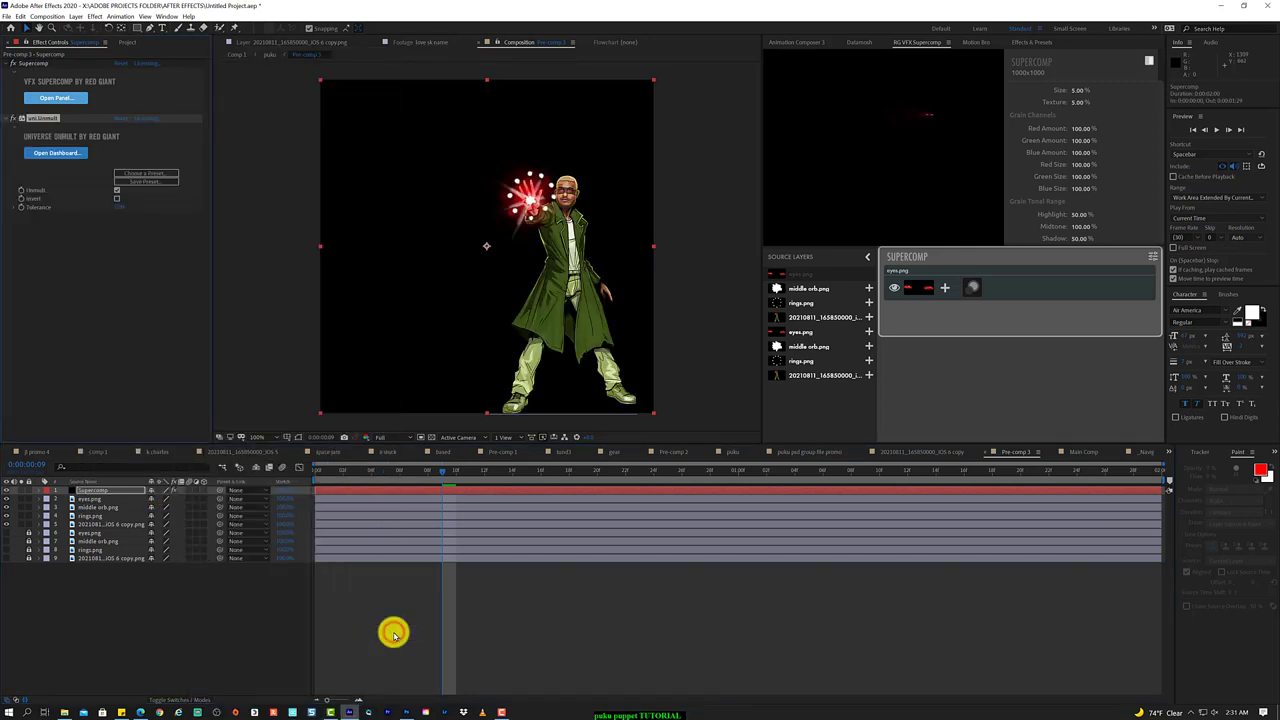
pyautogui.click(123, 491)
pyautogui.press('Delete')
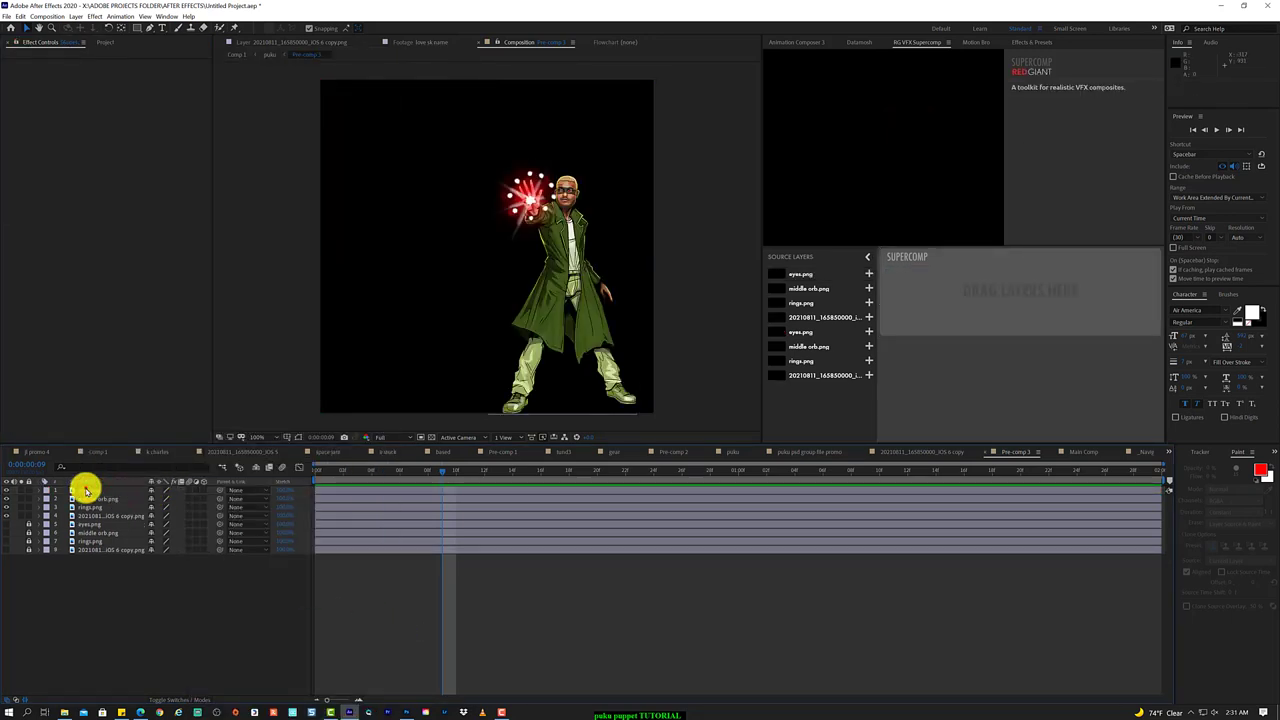
# - Apply Optical Glow from Effects & Presets directly to eyes.png
pyautogui.click(794, 42)
pyautogui.click(987, 43)
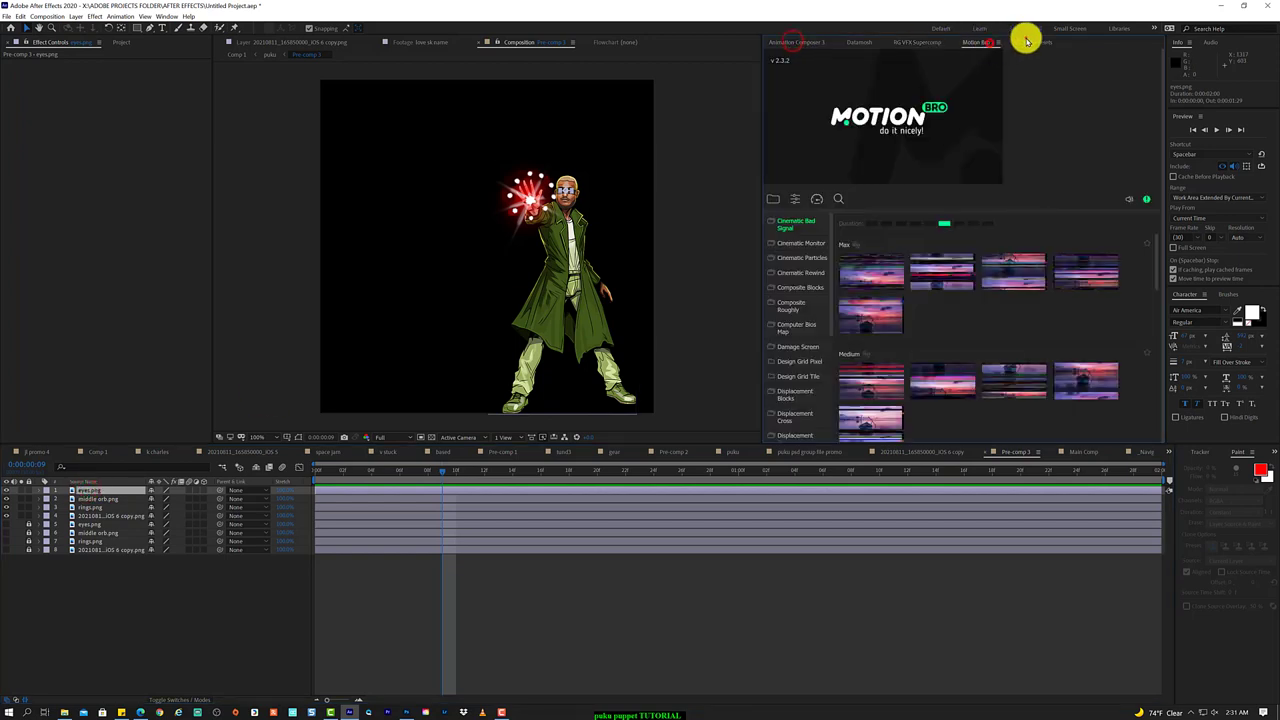
pyautogui.click(1026, 42)
pyautogui.moveTo(813, 302); pyautogui.dragTo(143, 400)
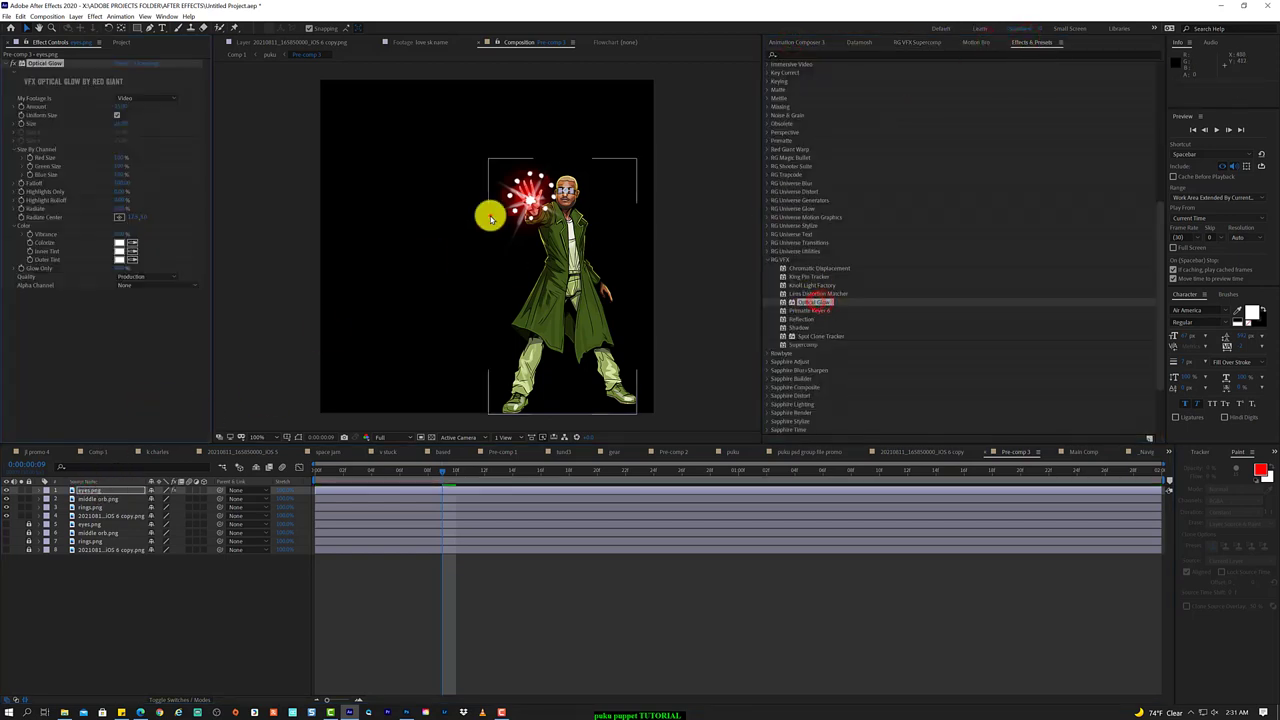
pyautogui.click(487, 215)
pyautogui.scroll(4, 487, 215)
pyautogui.click(100, 490)
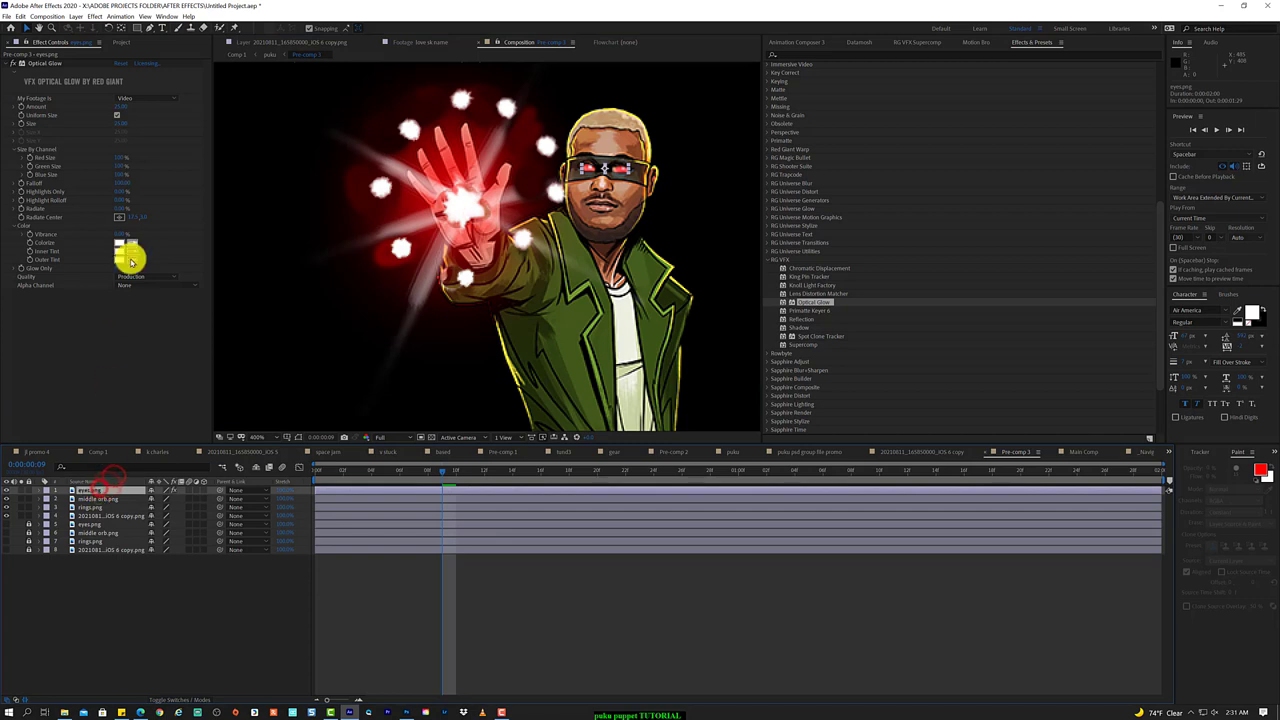
# - Colorize the eyes' Optical Glow red and enable Uniform Size
pyautogui.click(133, 244)
pyautogui.click(114, 97)
pyautogui.click(217, 28)
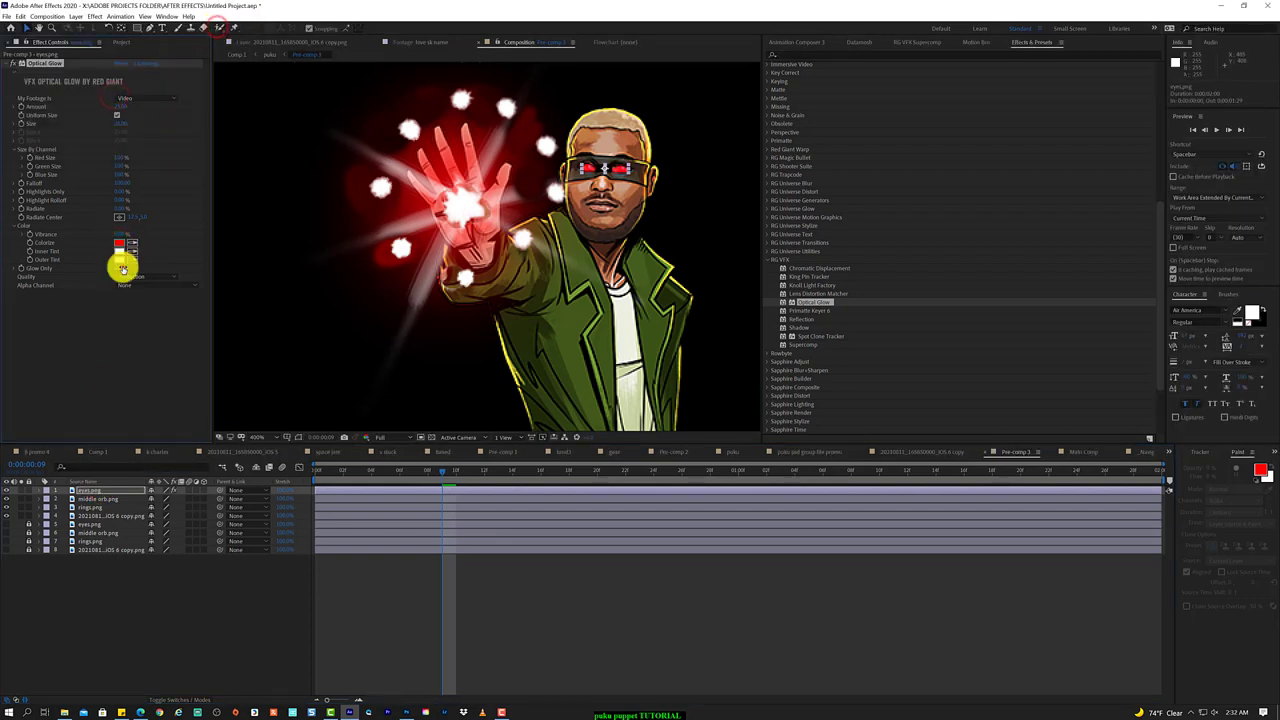
pyautogui.click(121, 268)
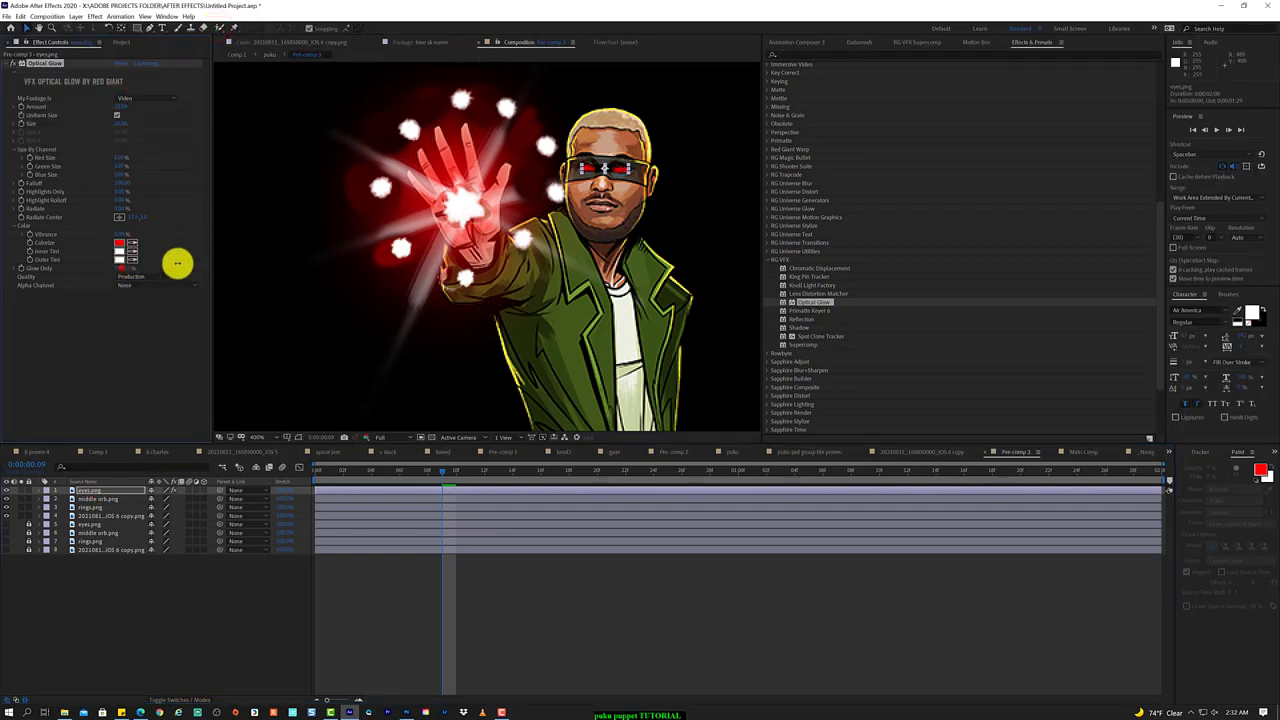
pyautogui.click(150, 279)
pyautogui.click(166, 246)
pyautogui.click(120, 109)
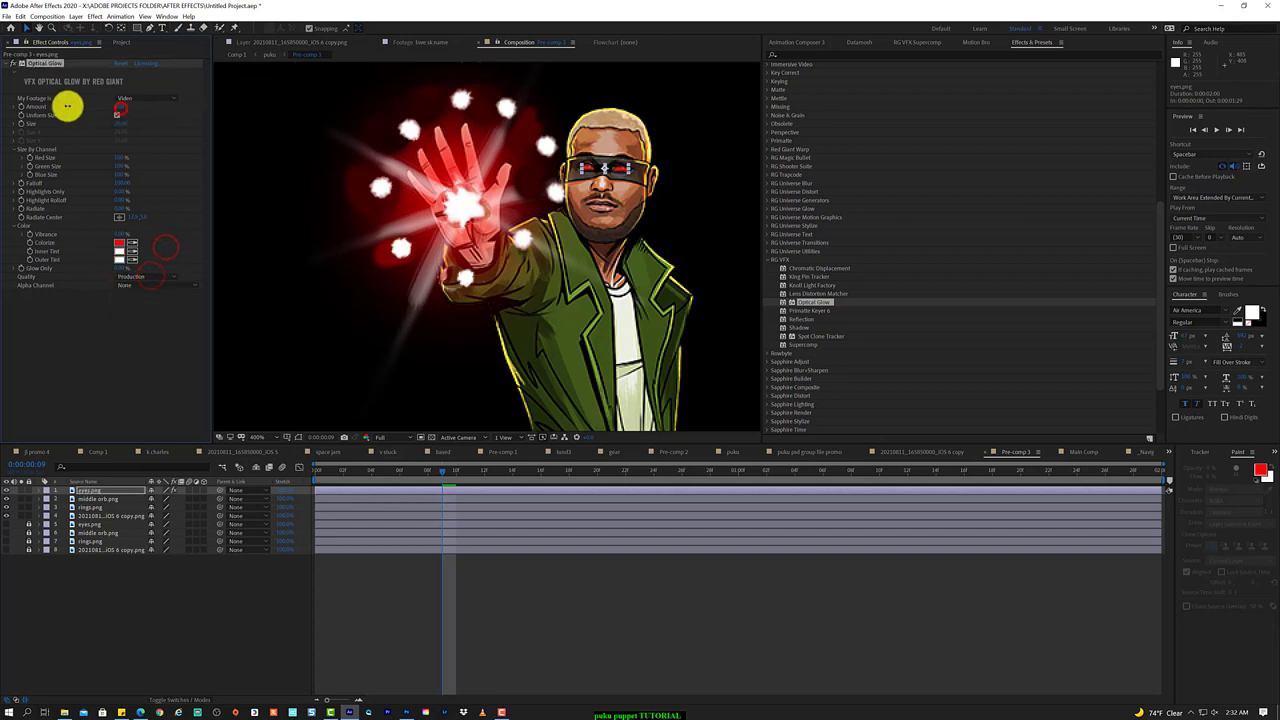
pyautogui.click(123, 124)
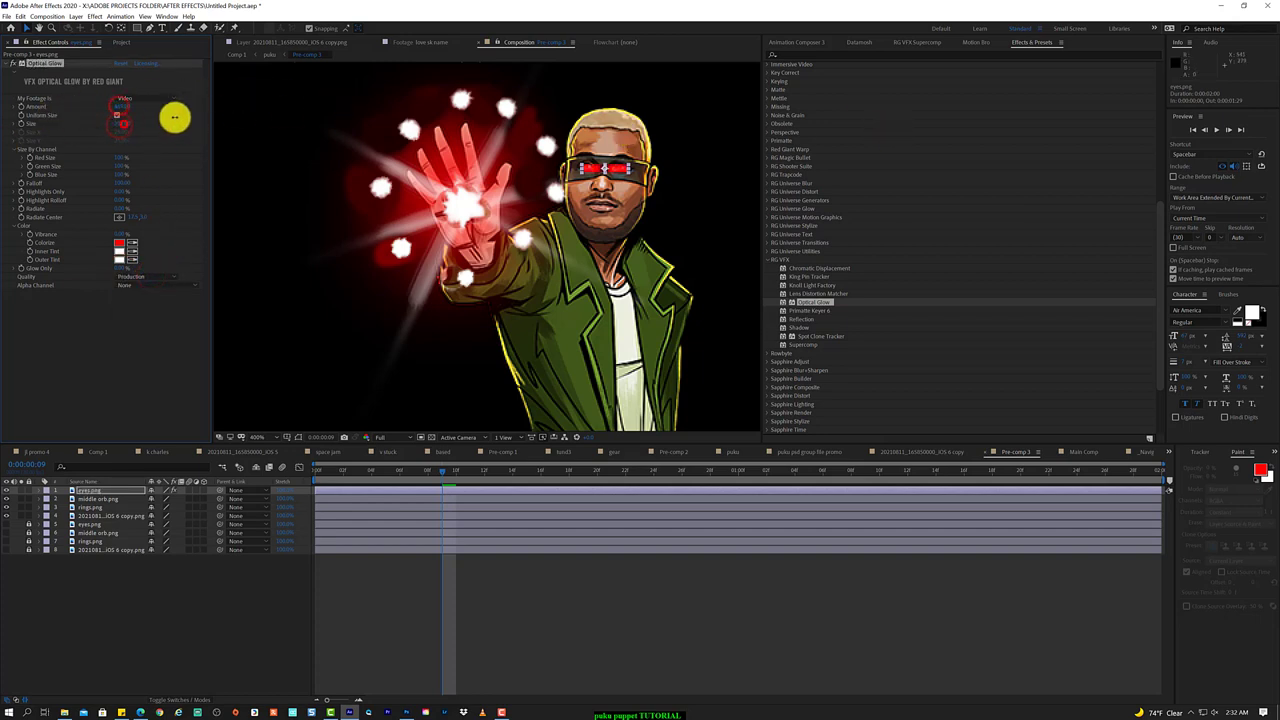
pyautogui.click(118, 106)
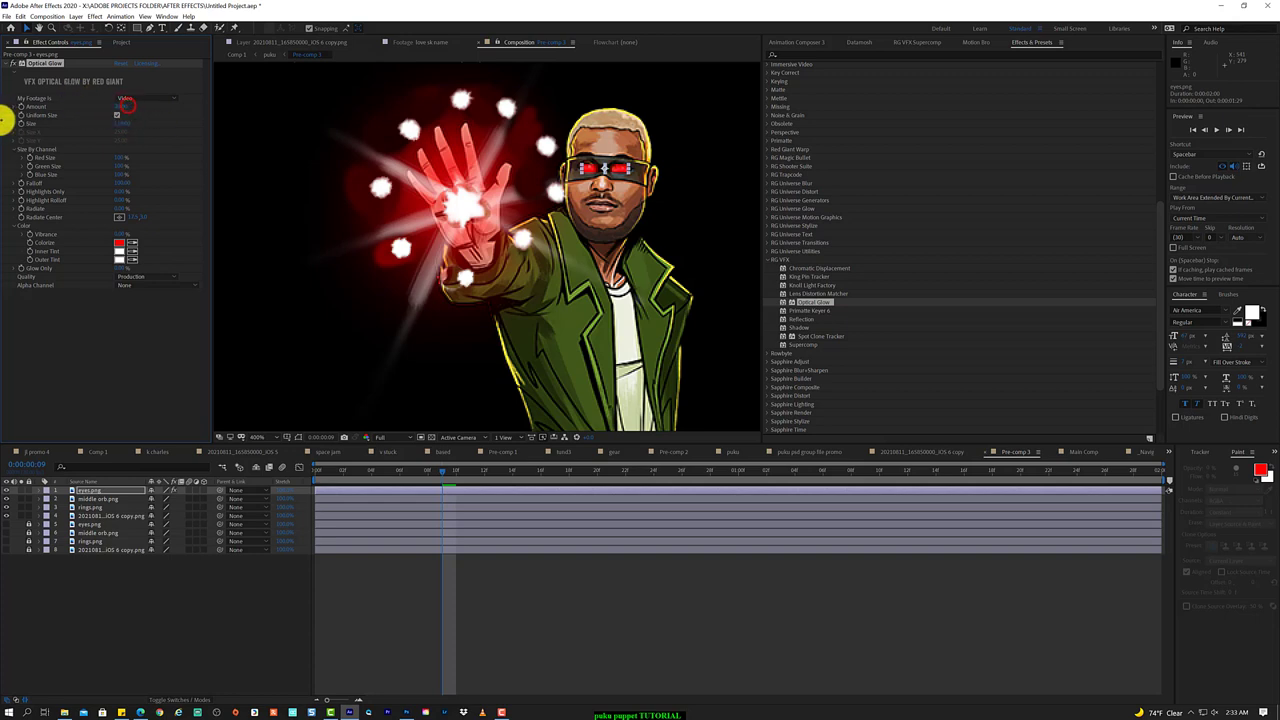
# - Compare the red eye glow by toggling eyes.png and scrubbing frames 0 to 9
pyautogui.moveTo(338, 471); pyautogui.dragTo(36, 145)
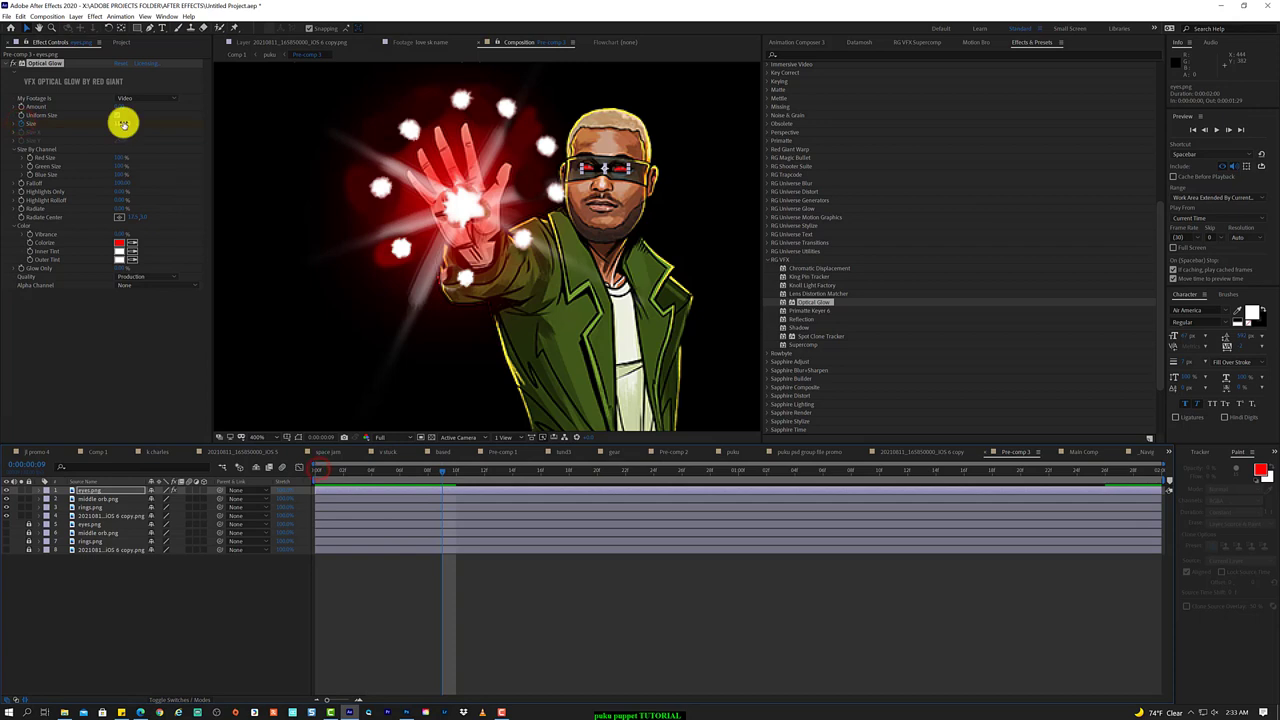
pyautogui.click(121, 121)
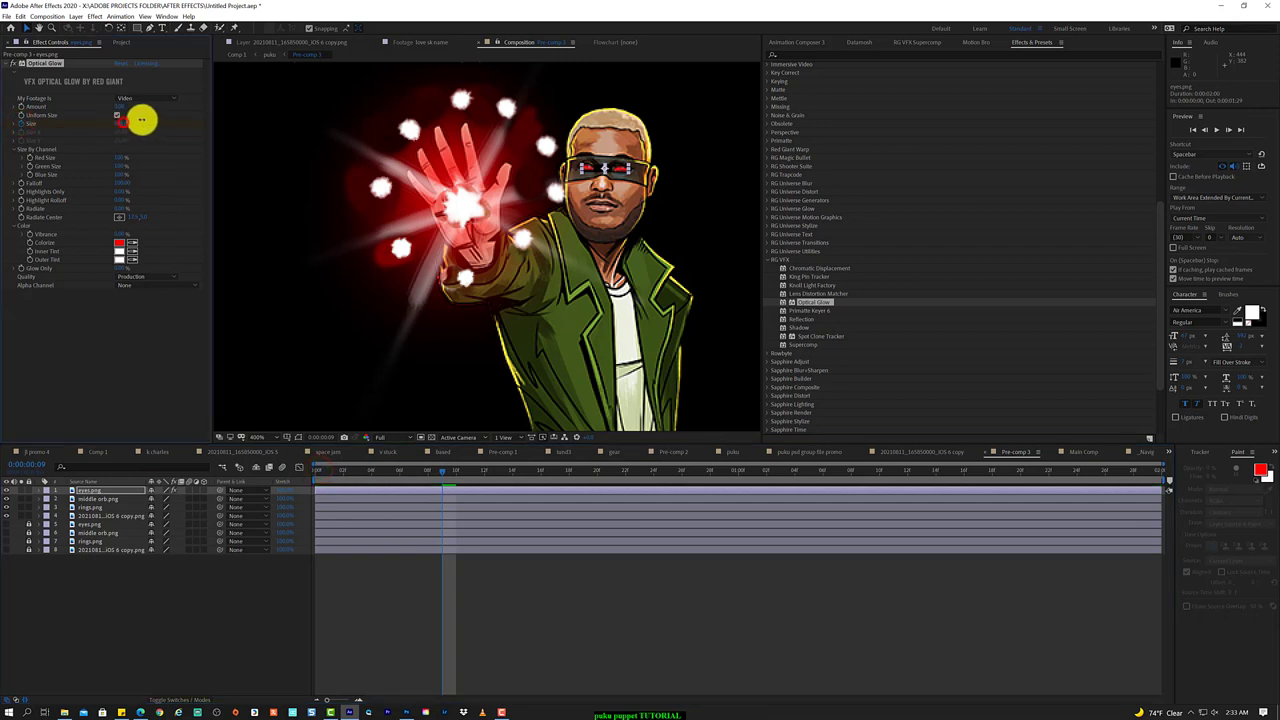
pyautogui.click(318, 470)
pyautogui.click(37, 491)
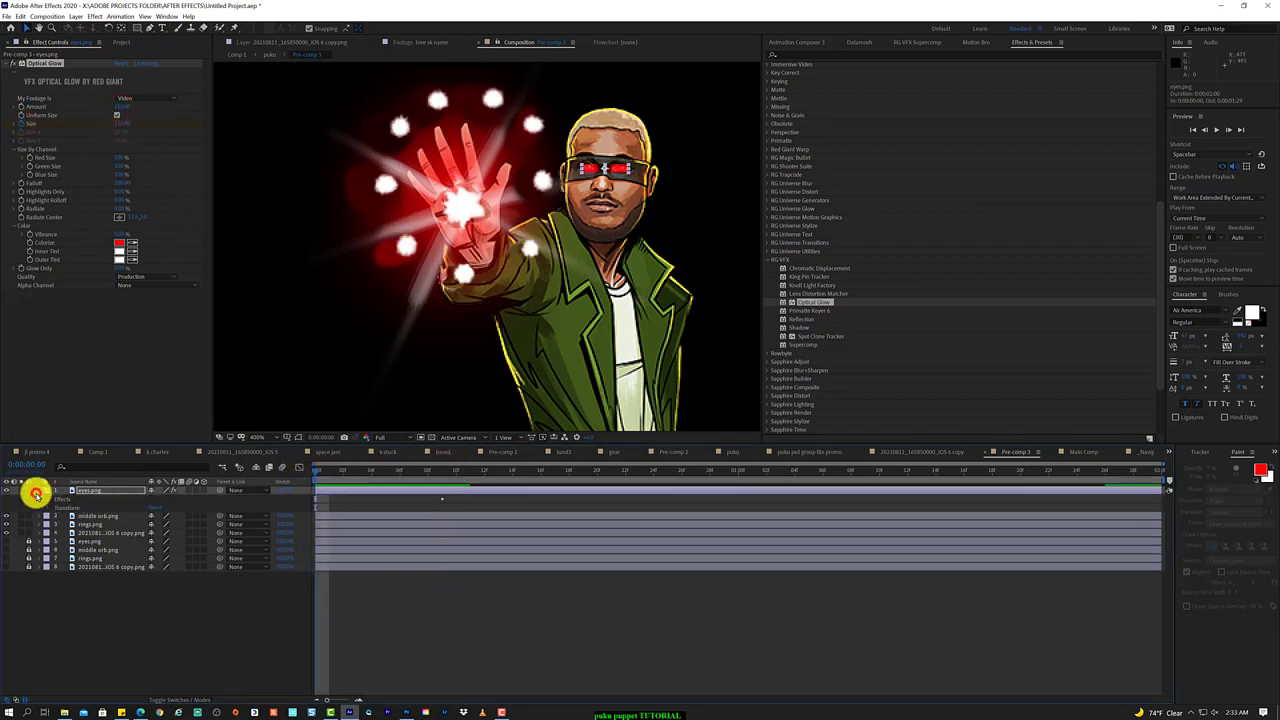
pyautogui.click(98, 581)
pyautogui.click(6, 490)
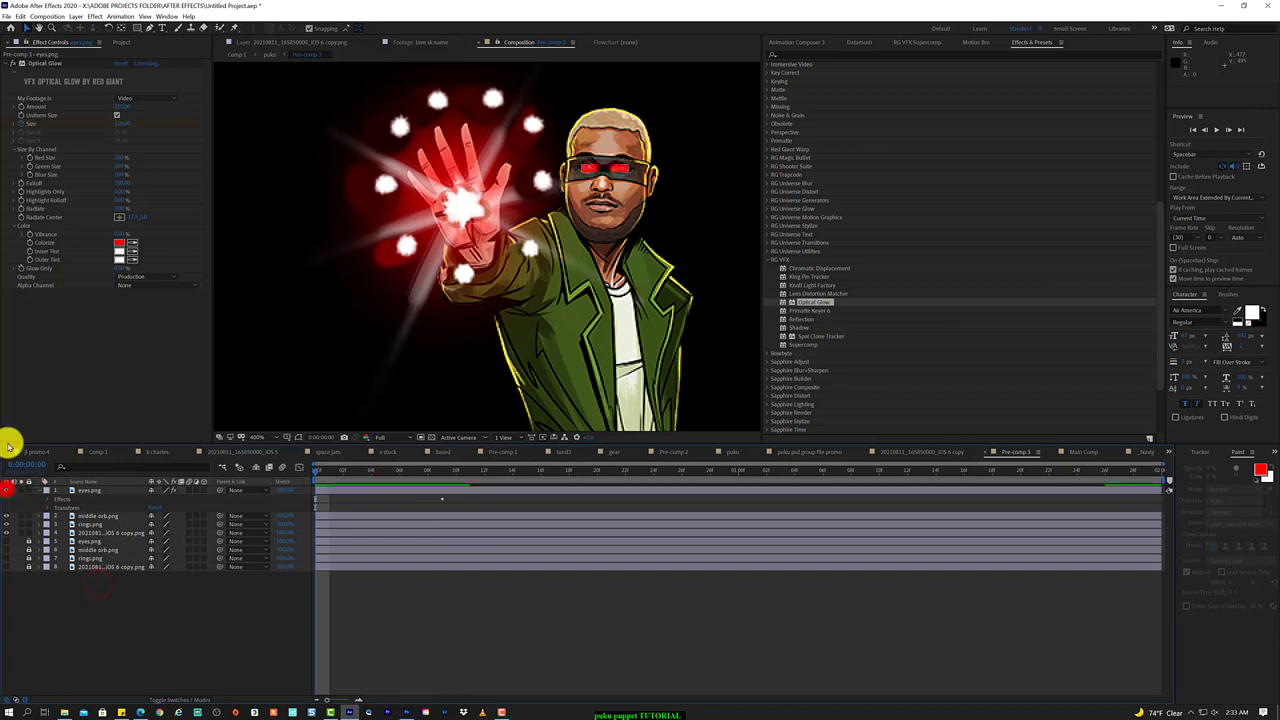
pyautogui.hotkey('ctrl', 'z')
pyautogui.click(121, 124)
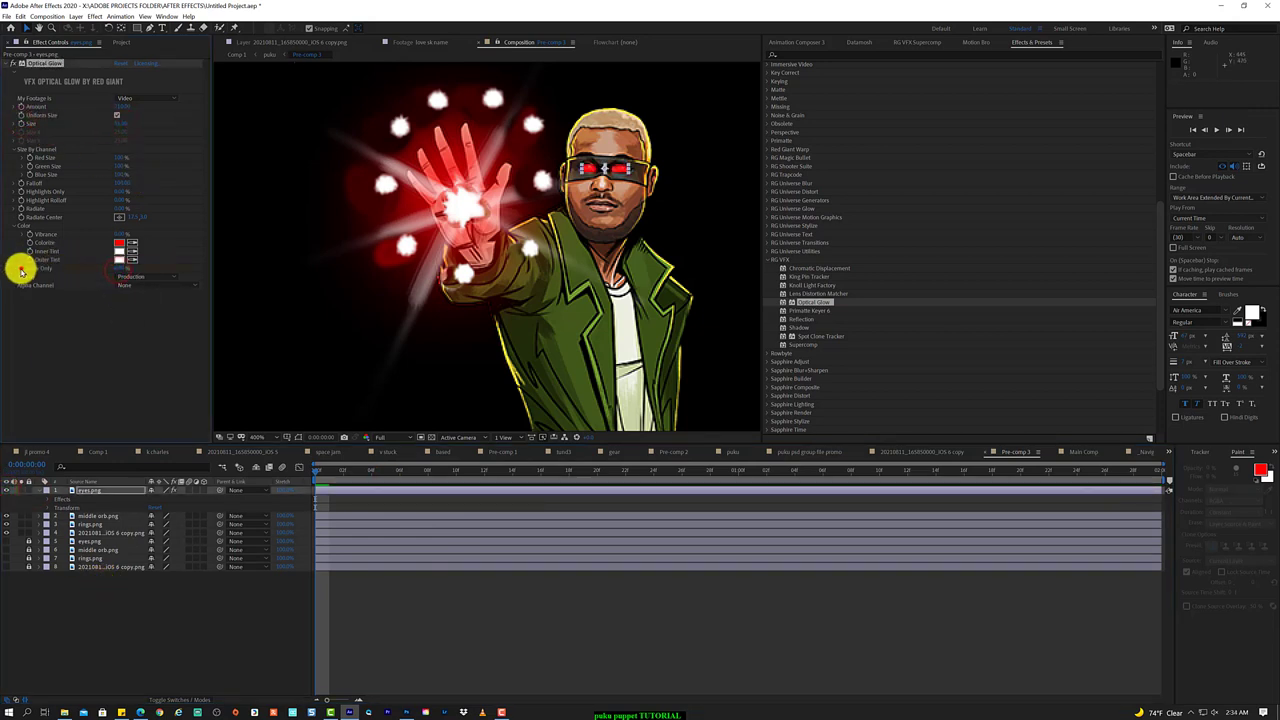
pyautogui.moveTo(318, 470); pyautogui.dragTo(385, 470)
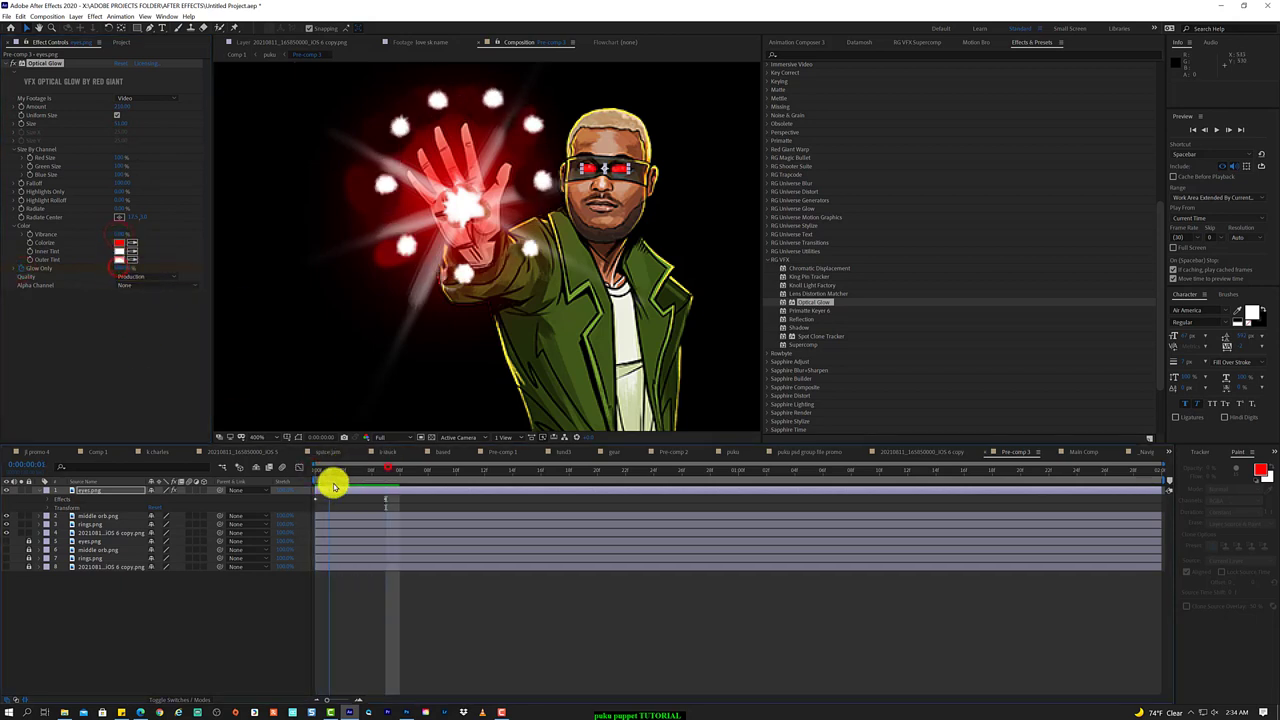
# - Add a .loopOut("pingpong") expression to Optical Glow's Glow Only property
pyautogui.rightClick(47, 271)
pyautogui.click(114, 360)
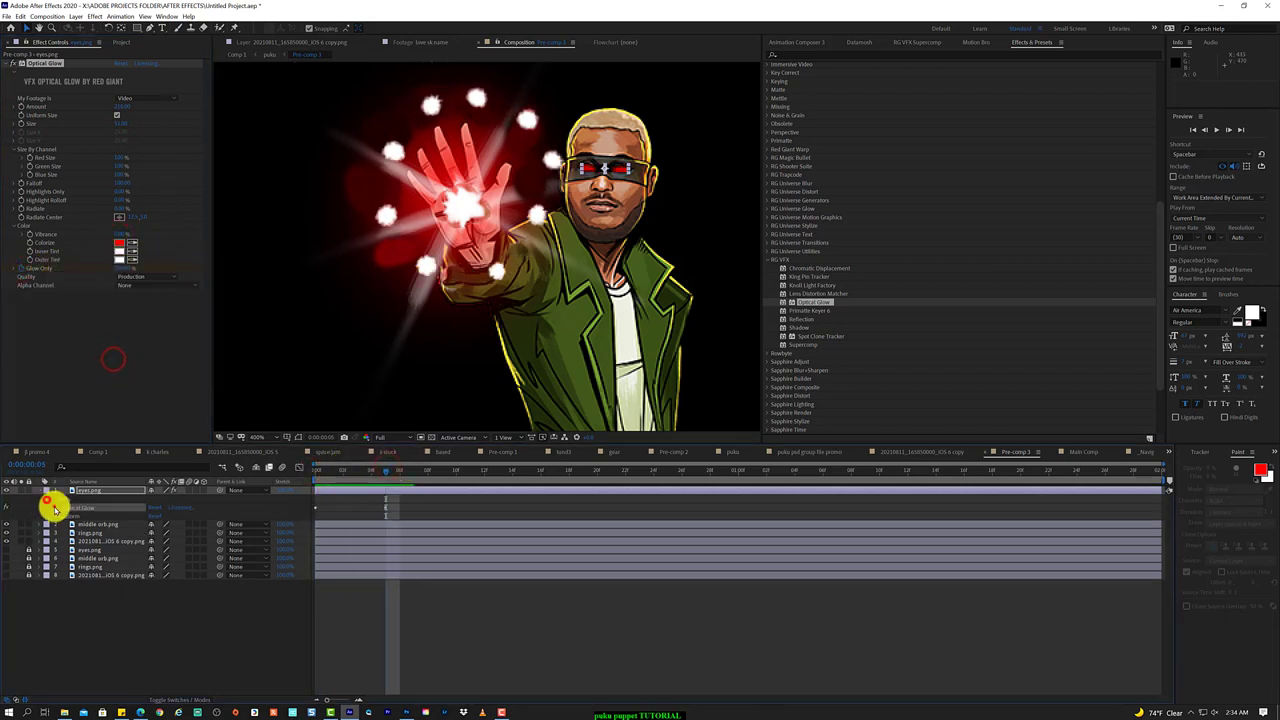
pyautogui.click(50, 505)
pyautogui.click(526, 634)
pyautogui.write('.loopOut("pingpong')
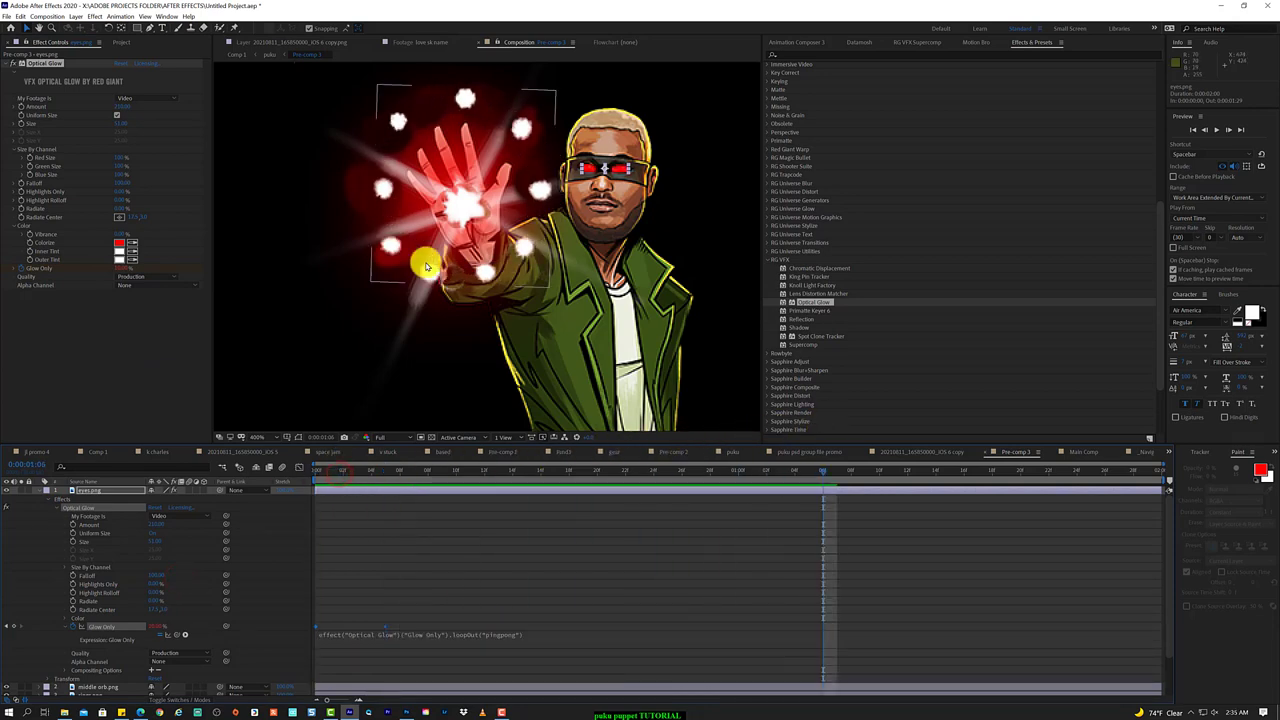
# - Collapse the eyes layer's properties and select the middle orb.png layer
pyautogui.scroll(-4, 423, 263)
pyautogui.click(350, 473)
pyautogui.click(711, 349)
pyautogui.click(38, 490)
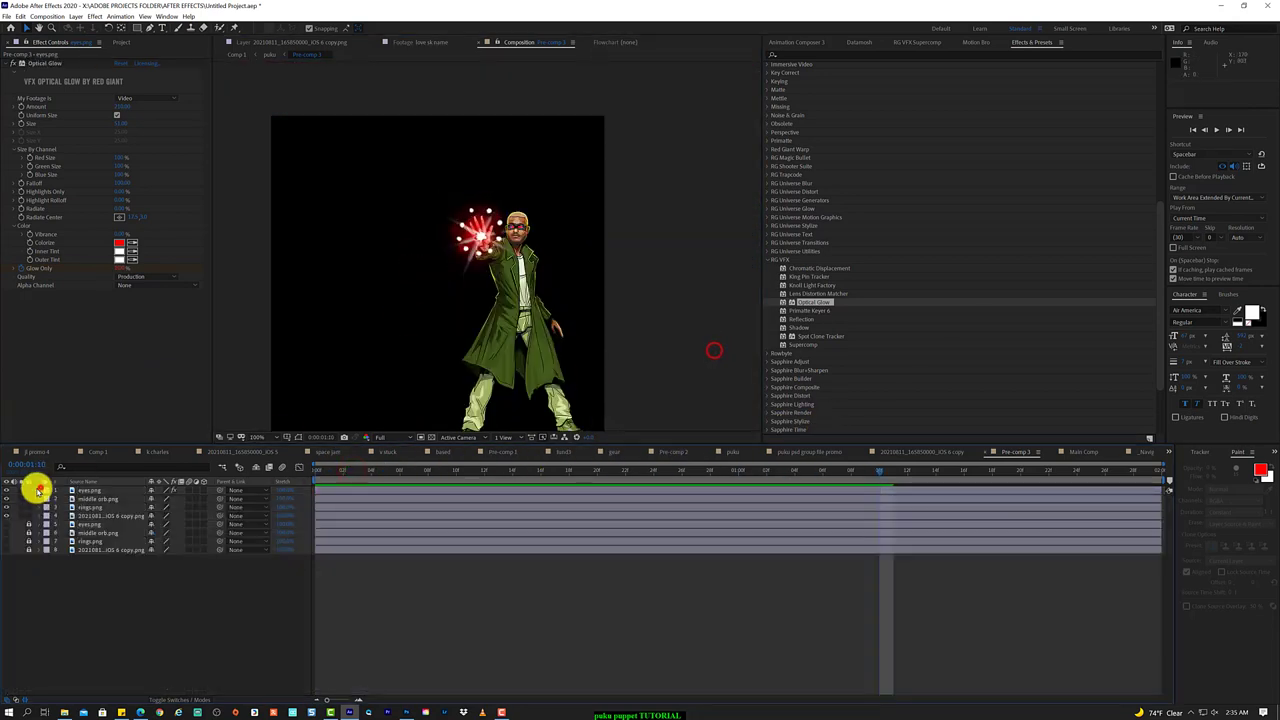
pyautogui.click(657, 470)
pyautogui.click(102, 498)
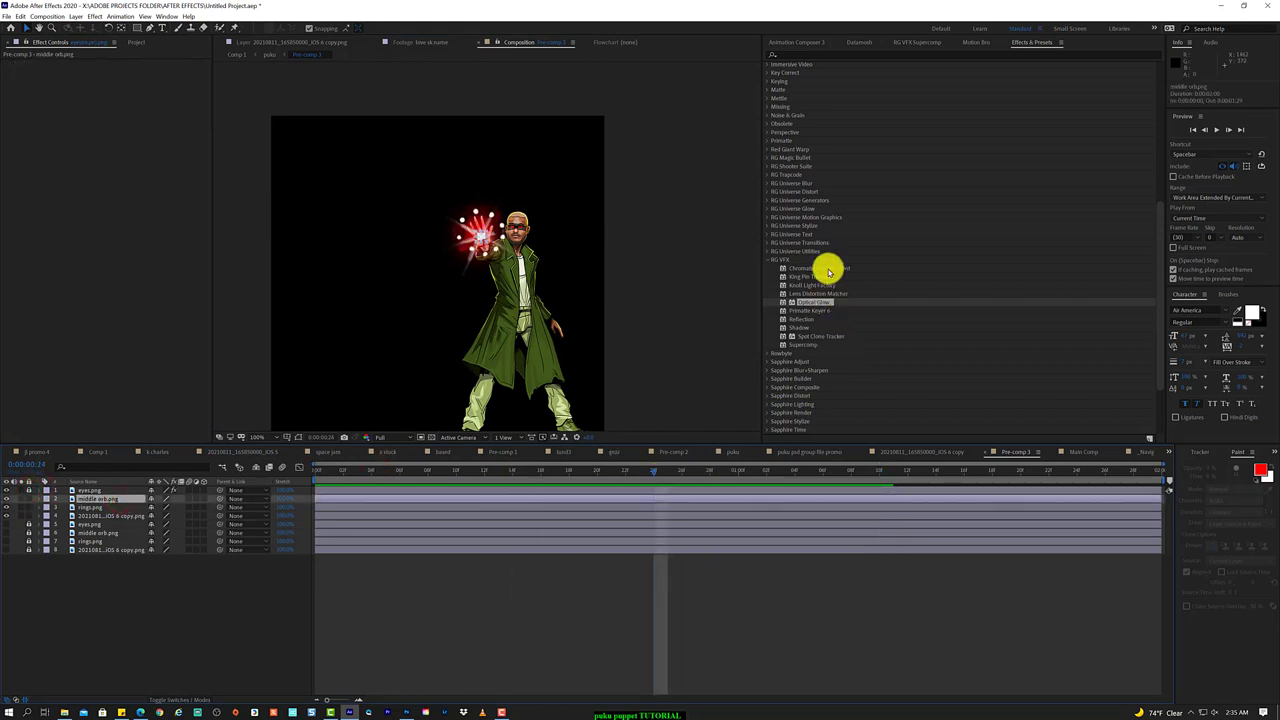
# - Find uni.Glow under RG Universe Glow in Effects & Presets, then return to frame 9
pyautogui.scroll(-3, 828, 272)
pyautogui.click(766, 378)
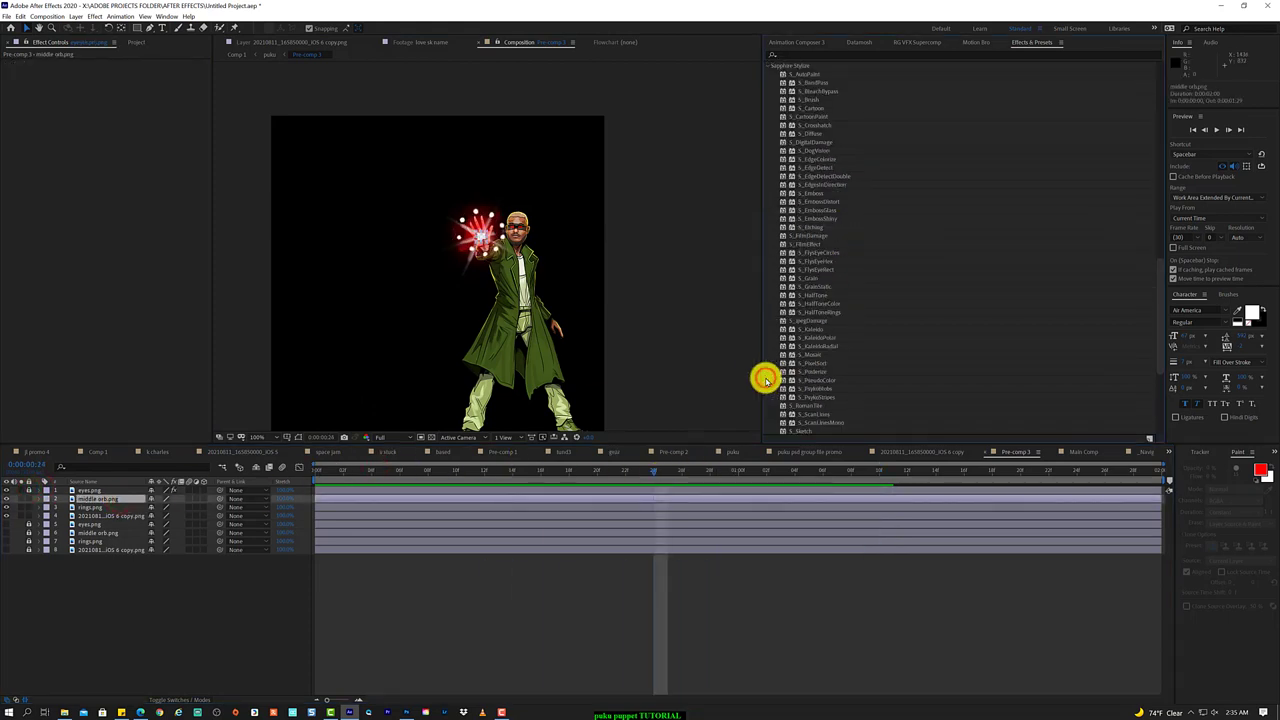
pyautogui.scroll(2, 800, 194)
pyautogui.click(766, 151)
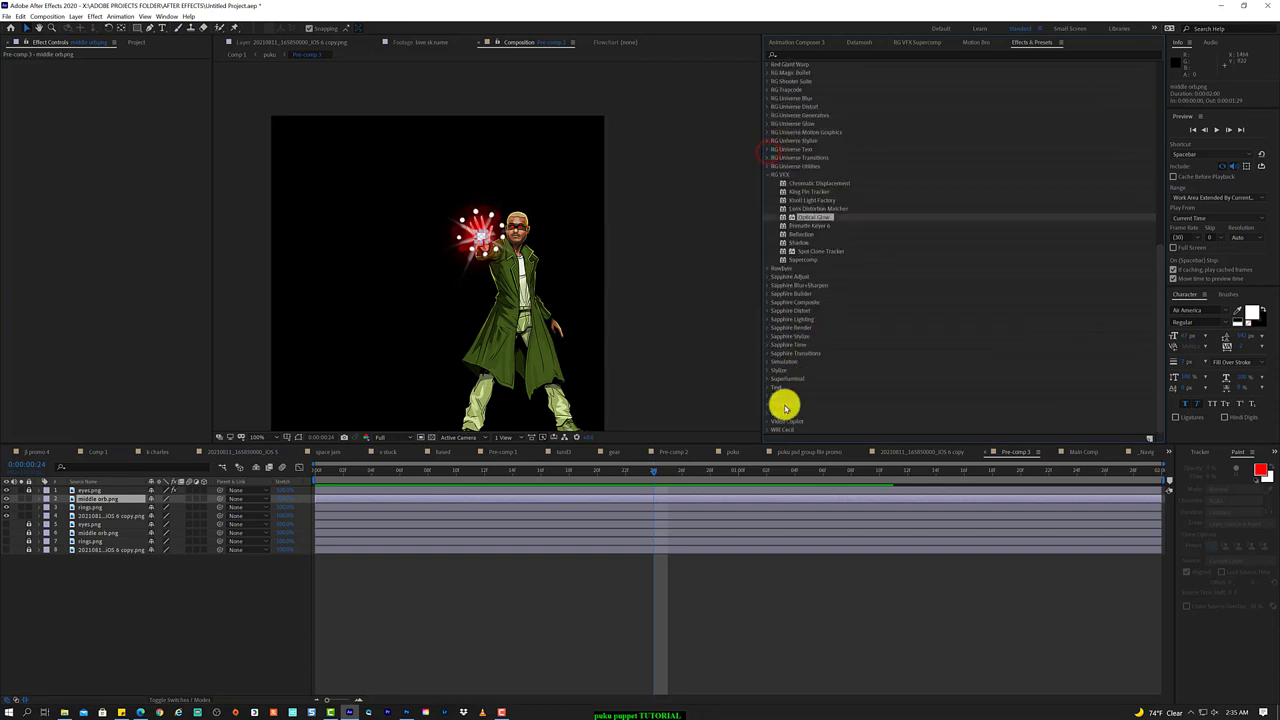
pyautogui.click(766, 123)
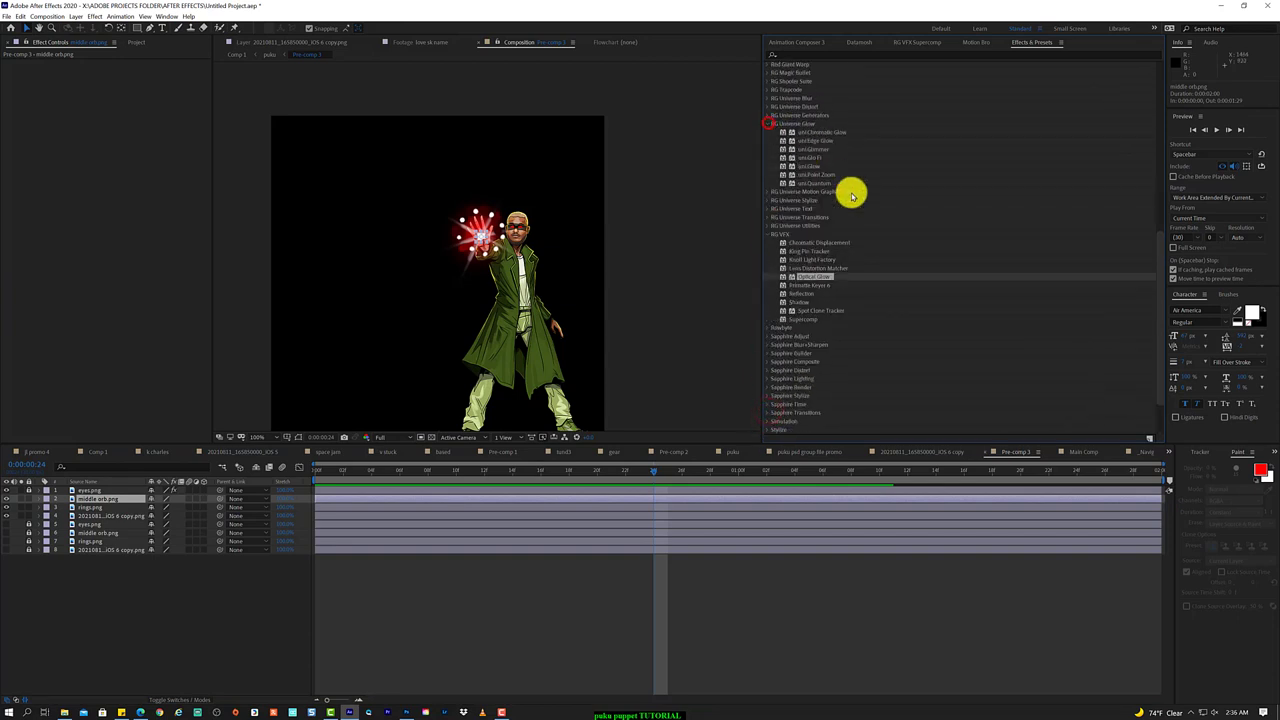
pyautogui.click(812, 158)
pyautogui.click(112, 514)
pyautogui.click(603, 267)
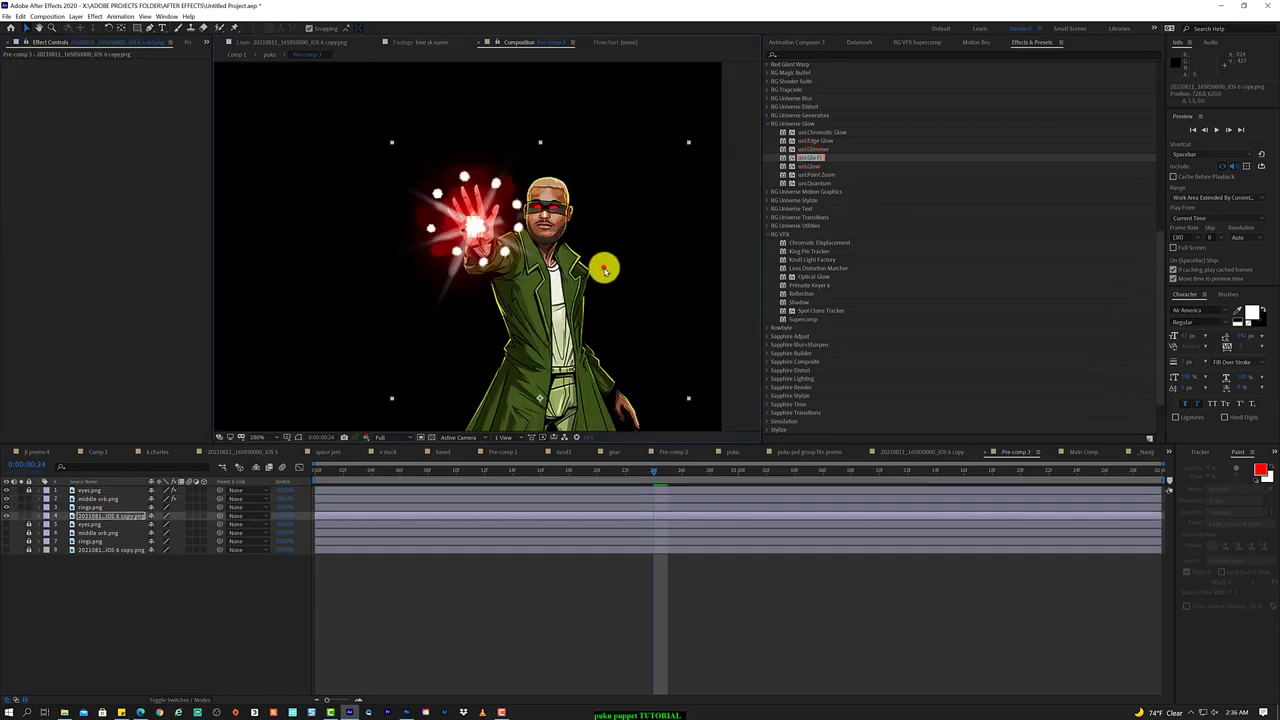
pyautogui.moveTo(345, 471); pyautogui.dragTo(441, 478)
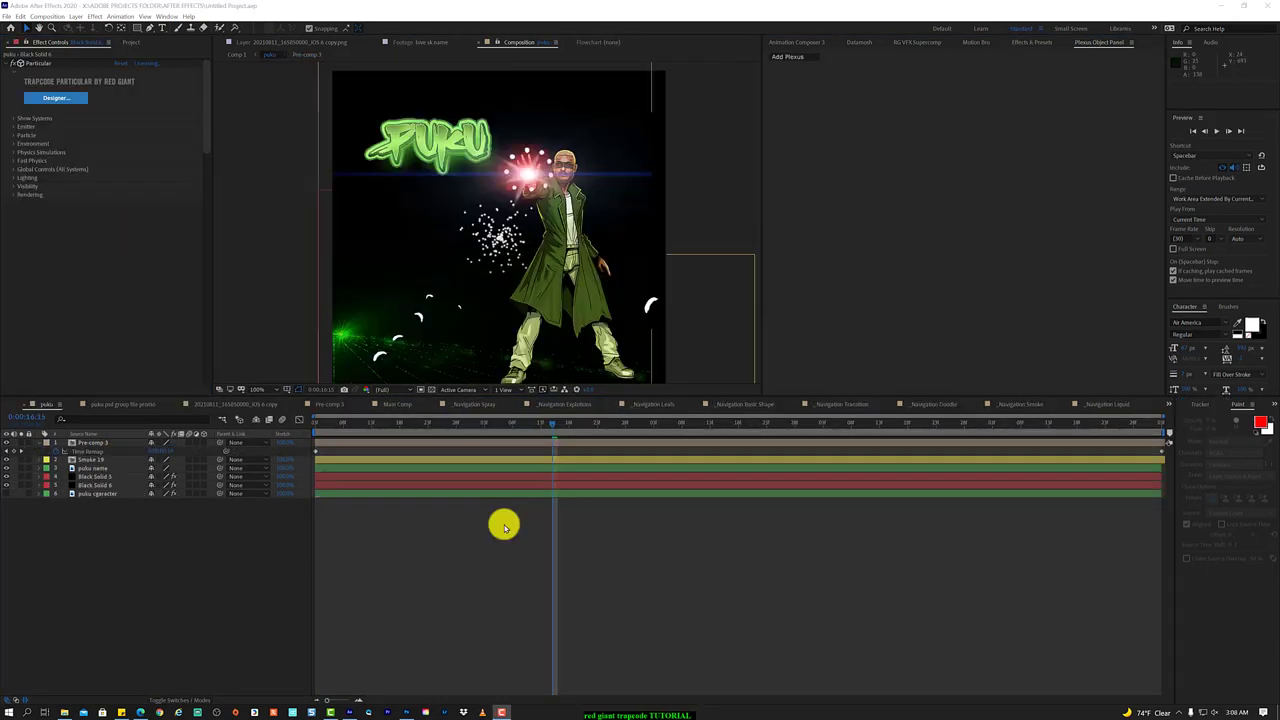
# - Move back to an earlier frame and open Particular Designer for Black Solid 6
pyautogui.moveTo(349, 427); pyautogui.dragTo(456, 423)
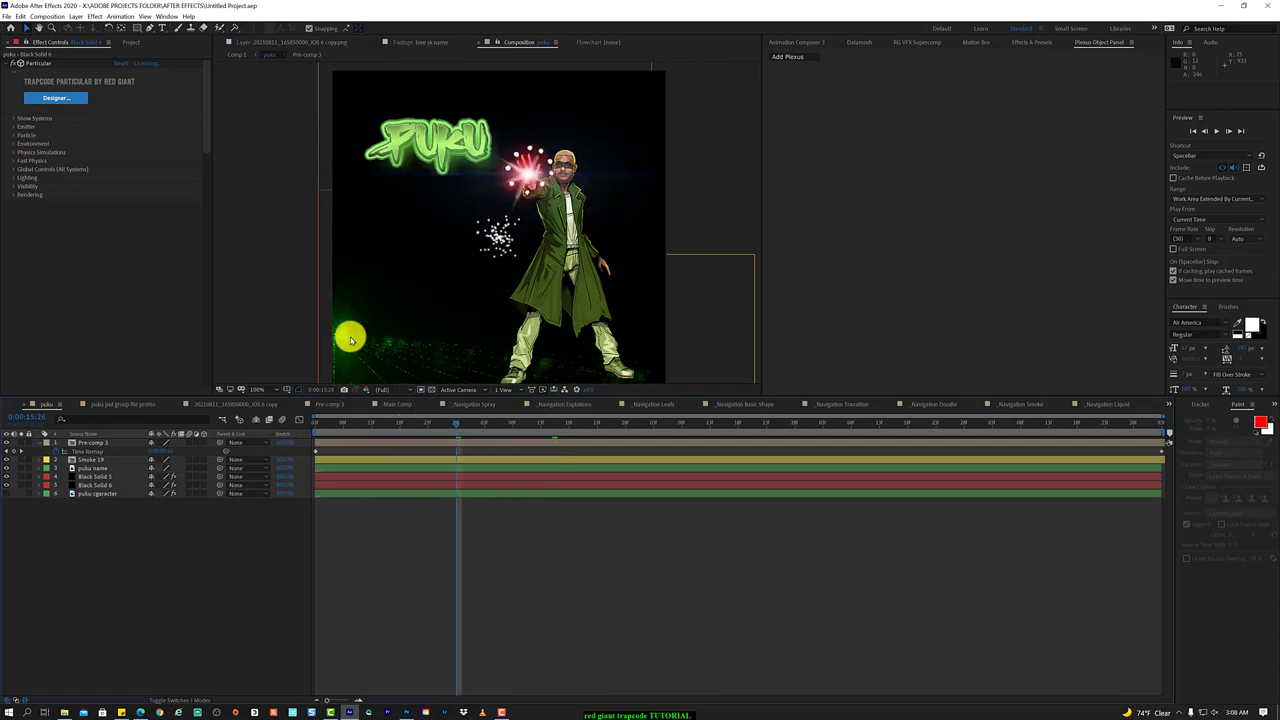
pyautogui.click(65, 98)
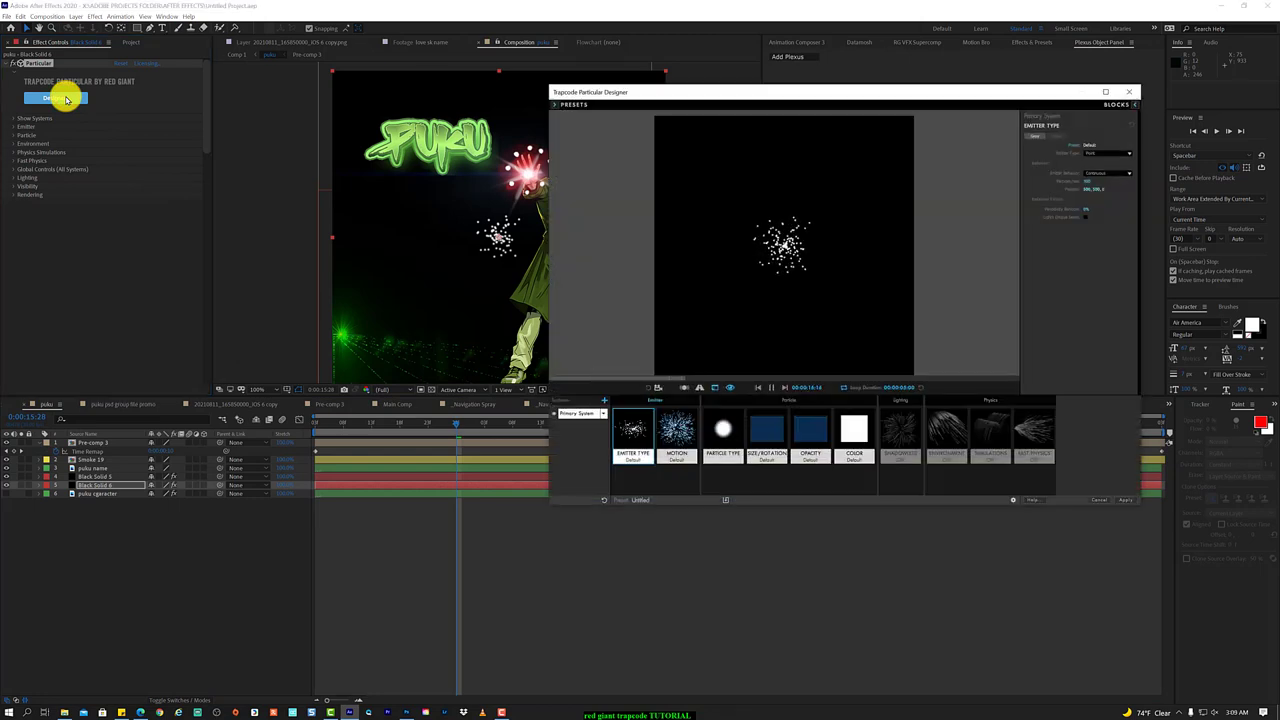
# - Show Particular's preset library, scroll its categories and collapse Smoke and Fire
pyautogui.click(554, 106)
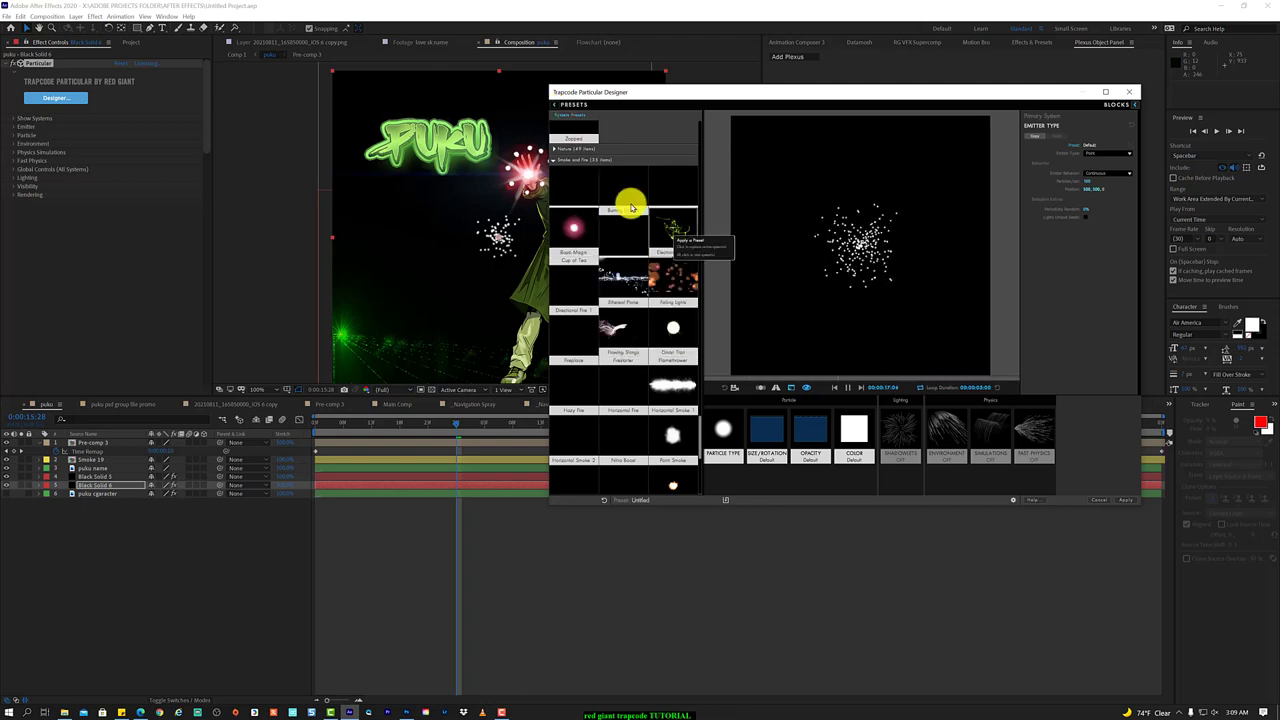
pyautogui.scroll(5, 660, 238)
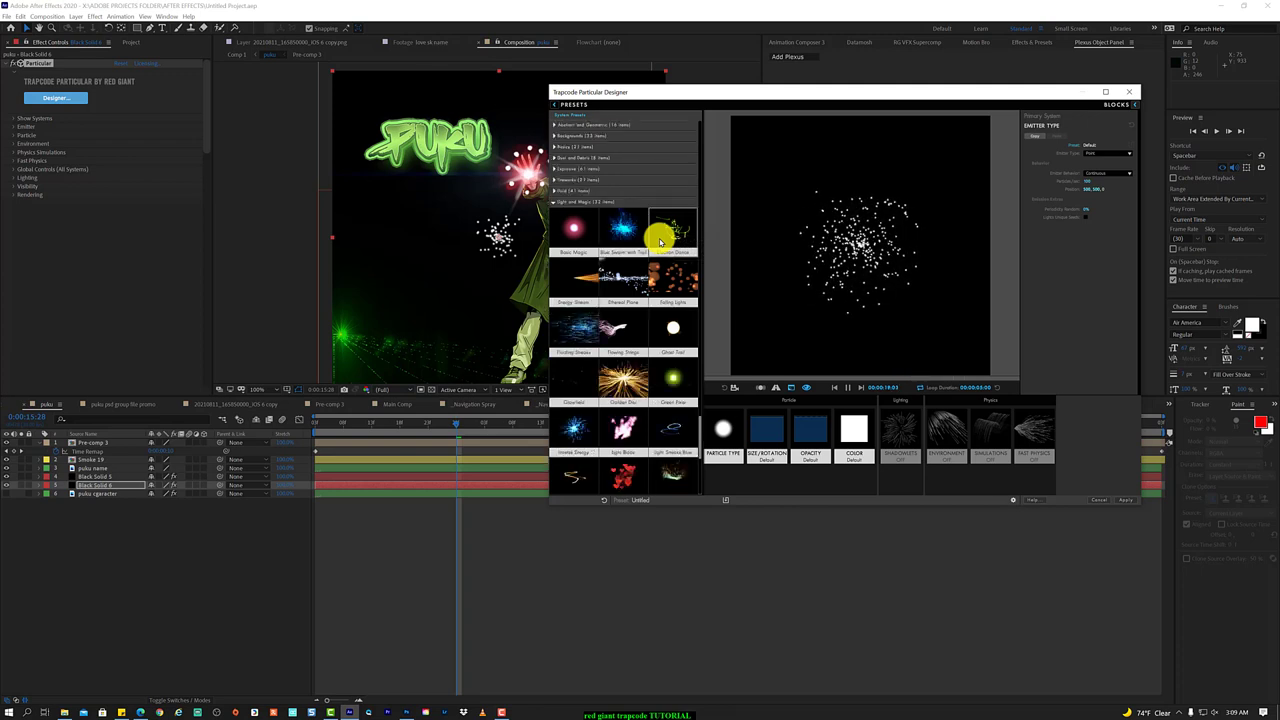
pyautogui.scroll(-2, 640, 306)
pyautogui.scroll(-2, 640, 306)
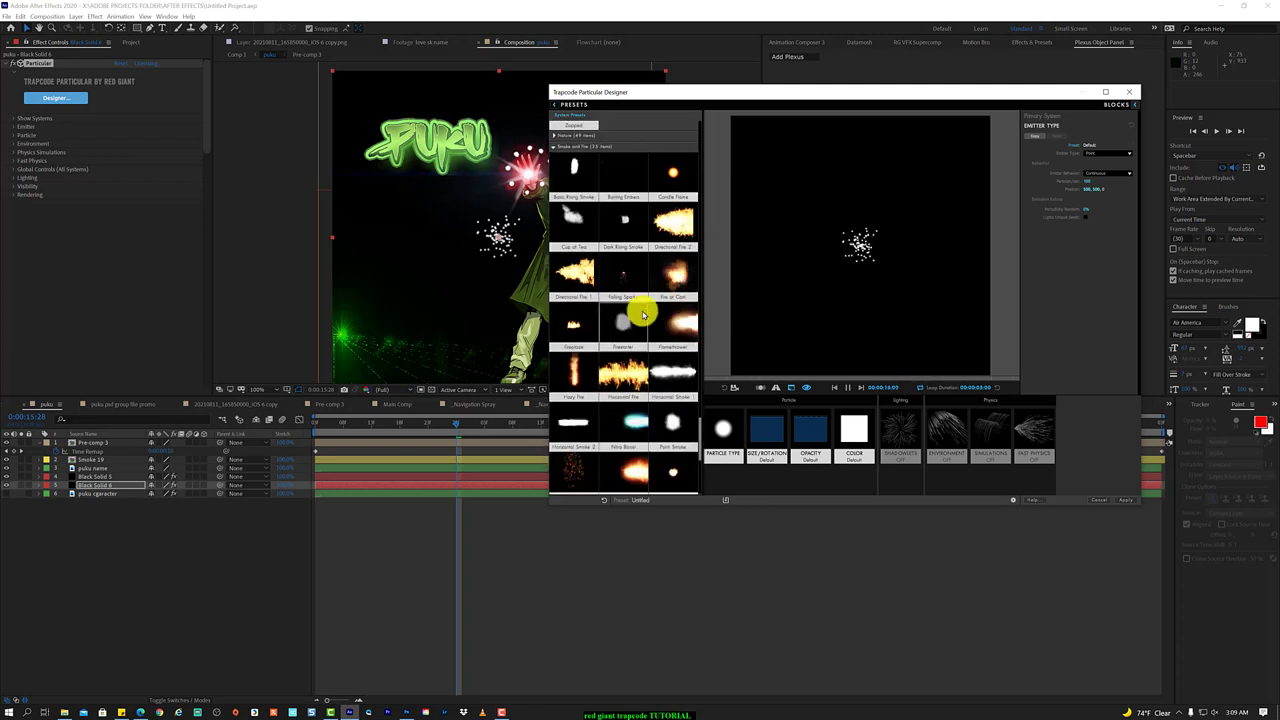
pyautogui.scroll(-2, 643, 316)
pyautogui.scroll(1, 640, 310)
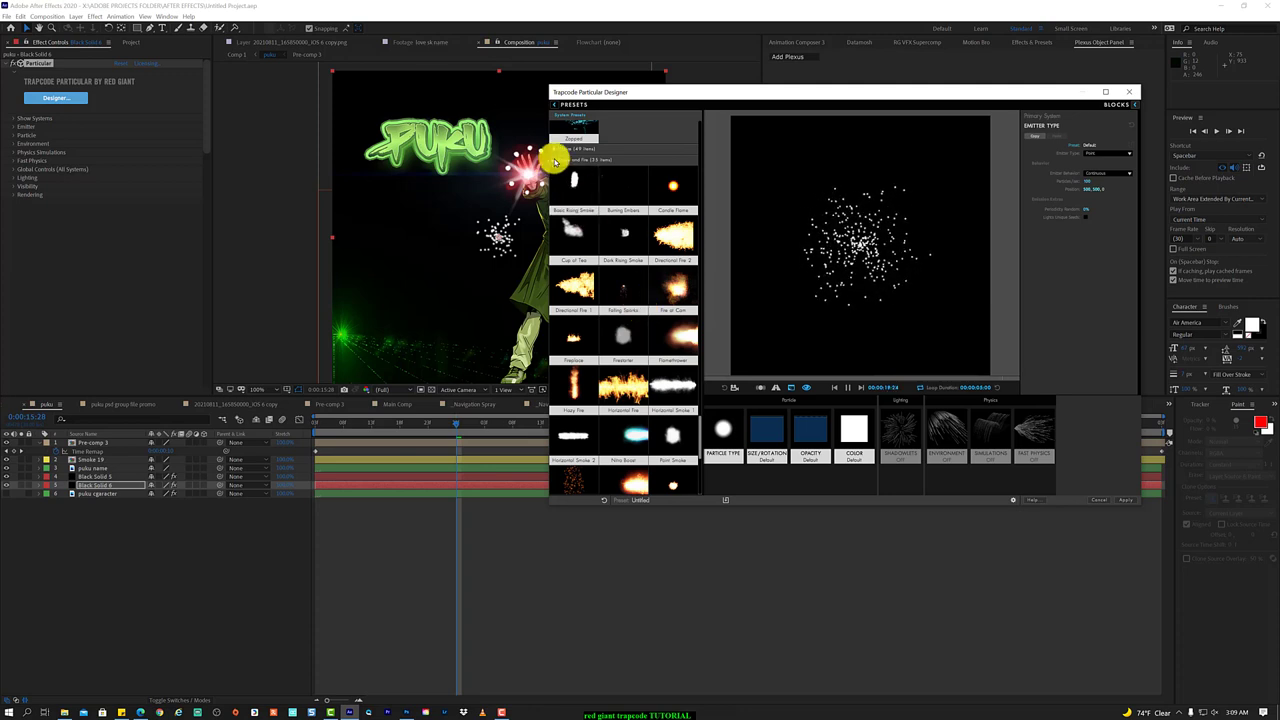
pyautogui.click(554, 160)
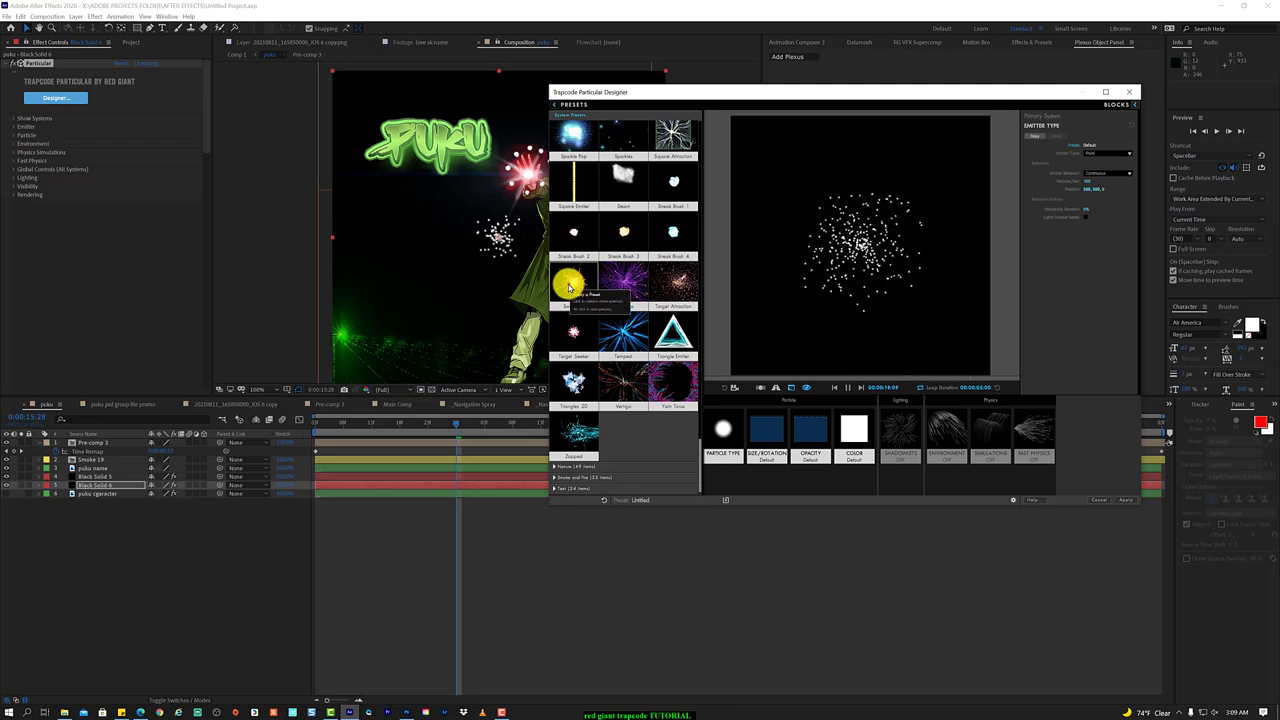
# - Preview the Sweet 16, Sparkles and Single Glow particle presets in Particular Designer
pyautogui.click(569, 287)
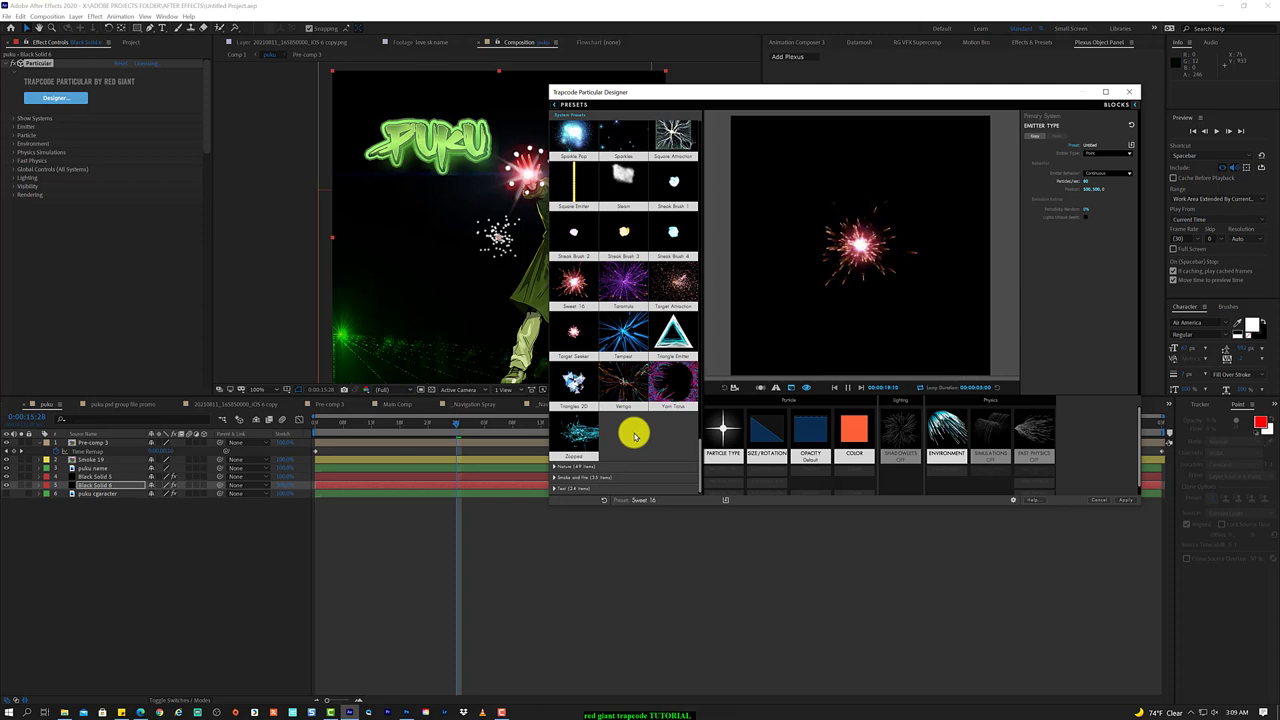
pyautogui.scroll(2, 634, 358)
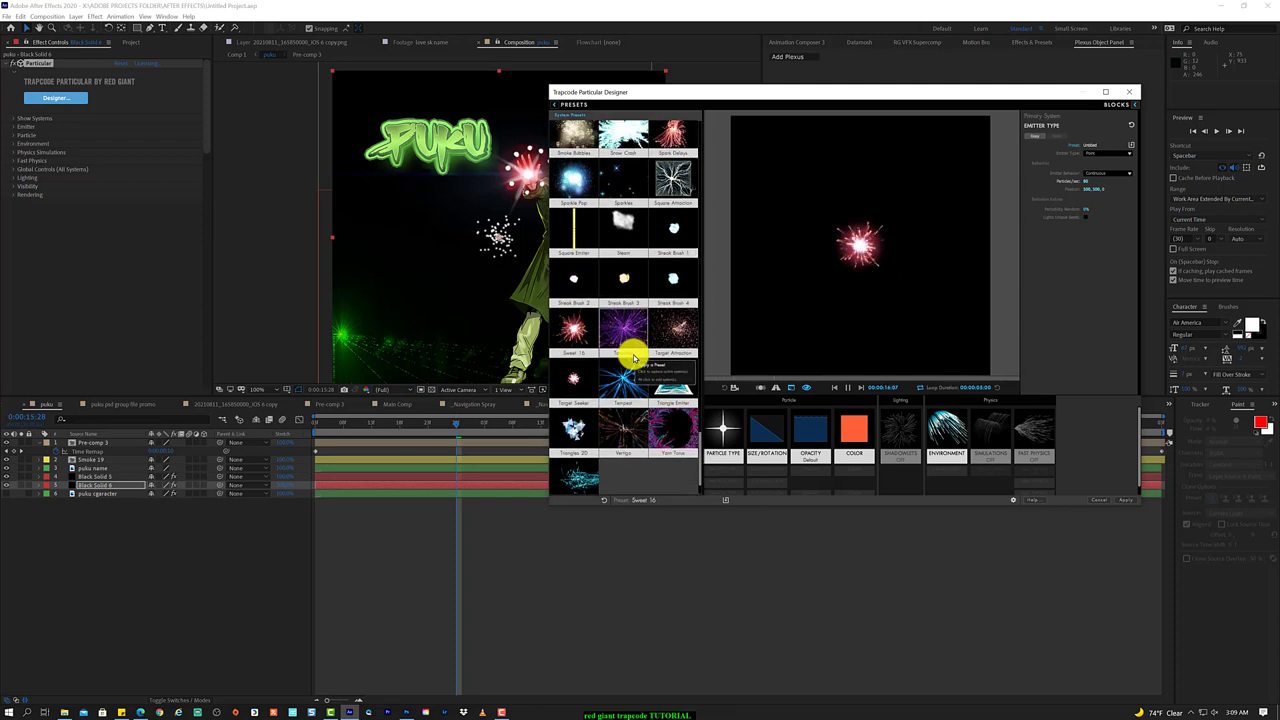
pyautogui.click(619, 181)
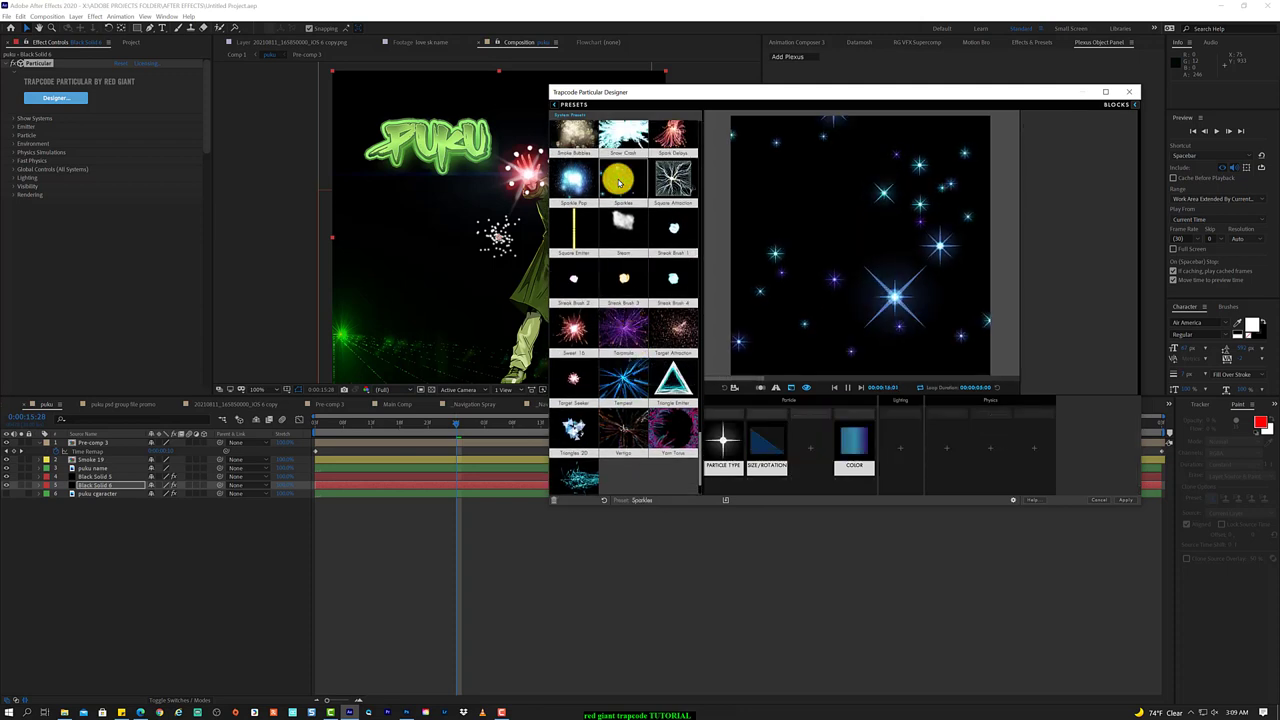
pyautogui.scroll(2, 619, 181)
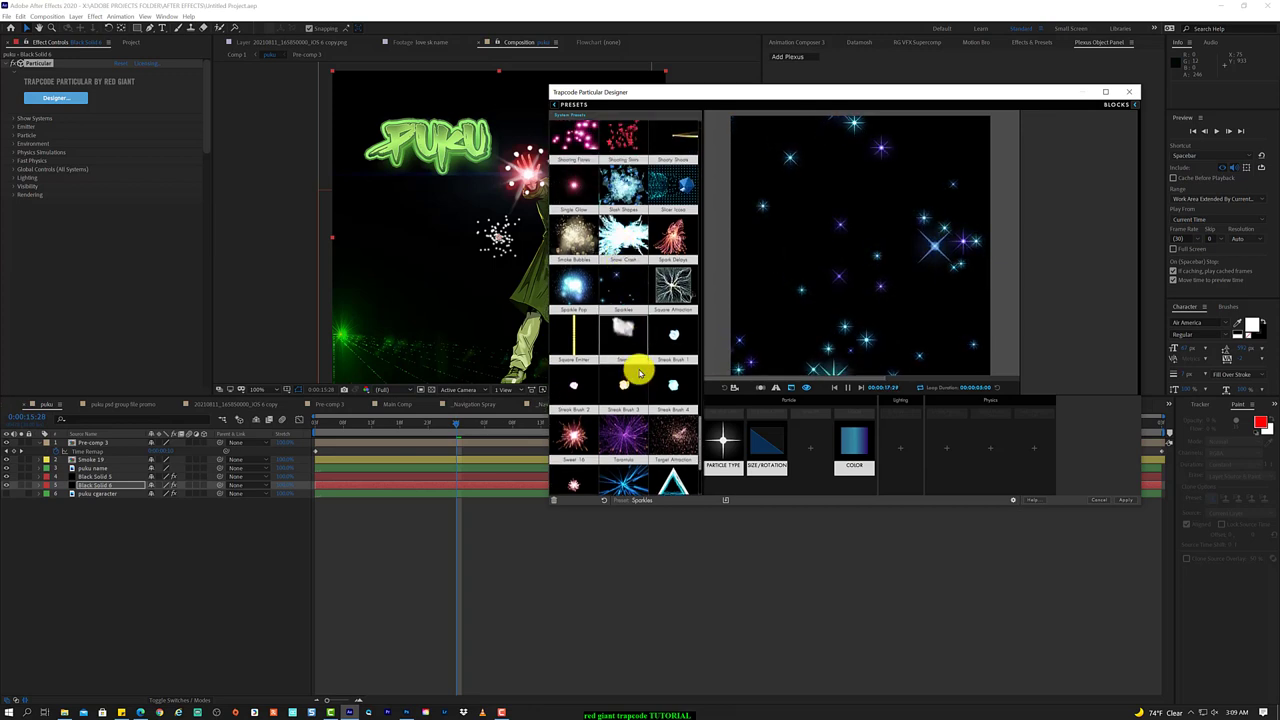
pyautogui.scroll(1, 639, 373)
pyautogui.scroll(1, 630, 365)
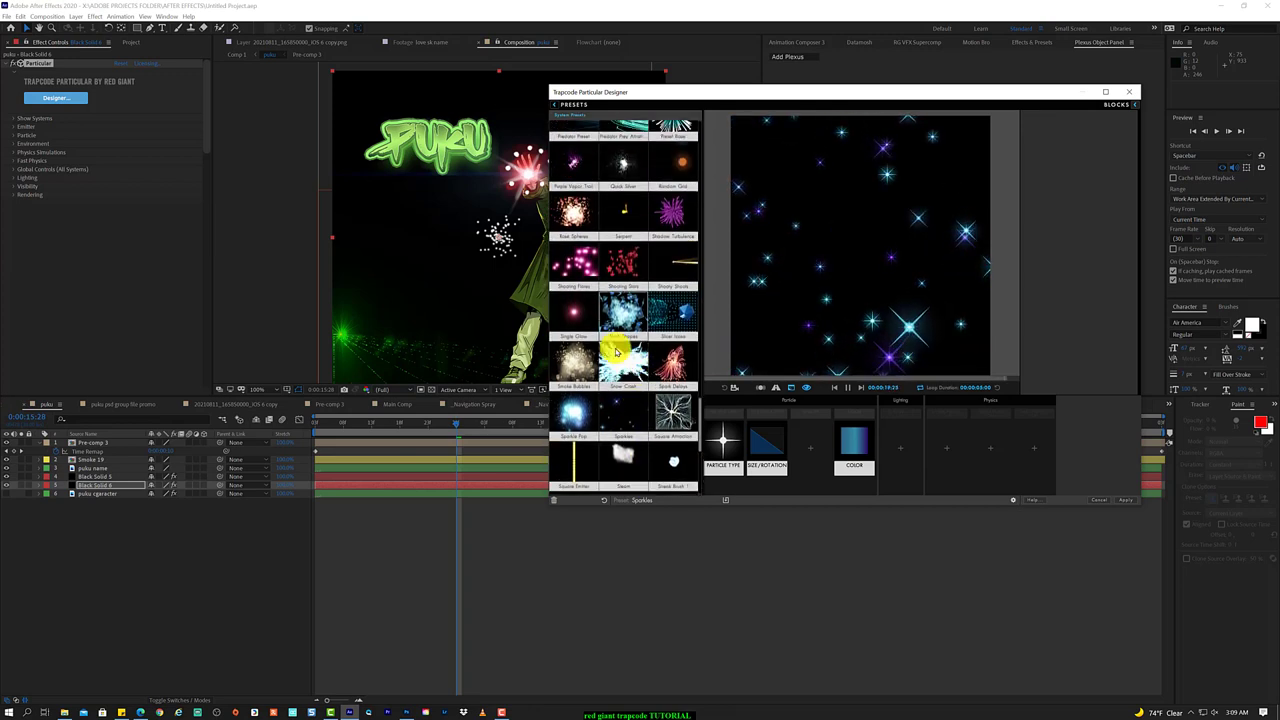
pyautogui.click(573, 313)
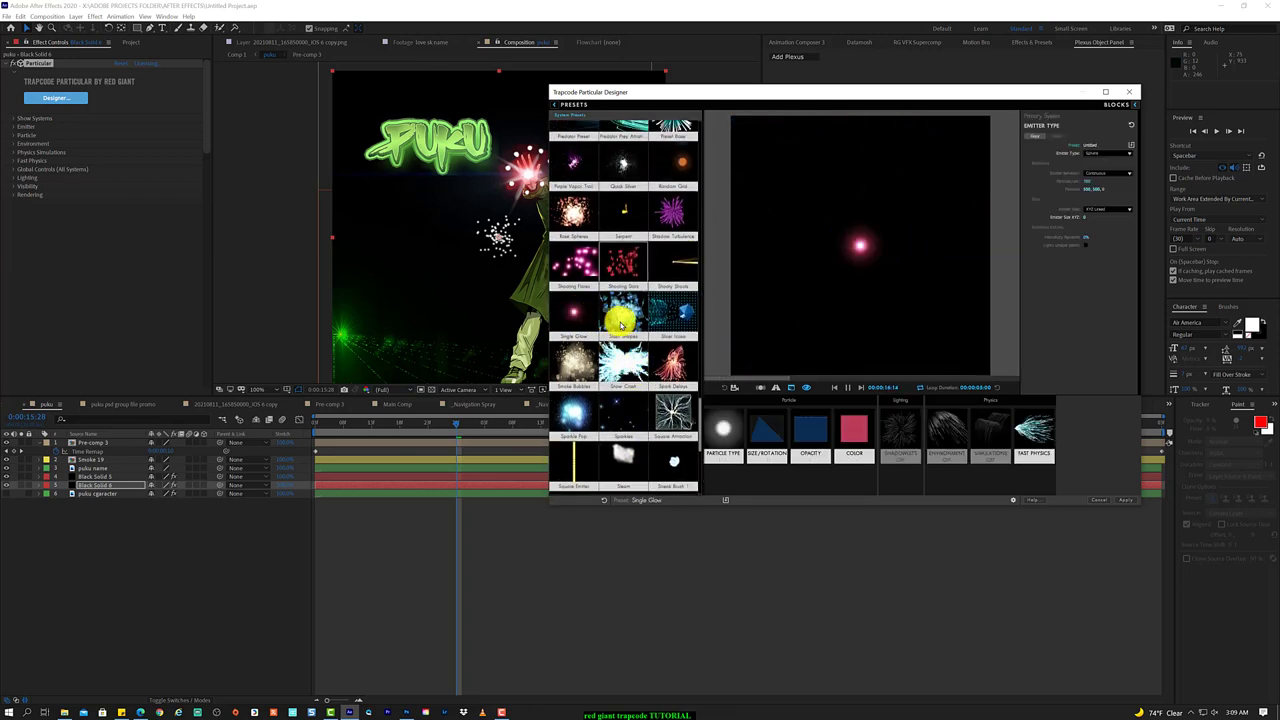
# - Choose the pink Poppies preset, replay its preview, and apply it to Black Solid 6
pyautogui.scroll(2, 600, 320)
pyautogui.scroll(1, 625, 324)
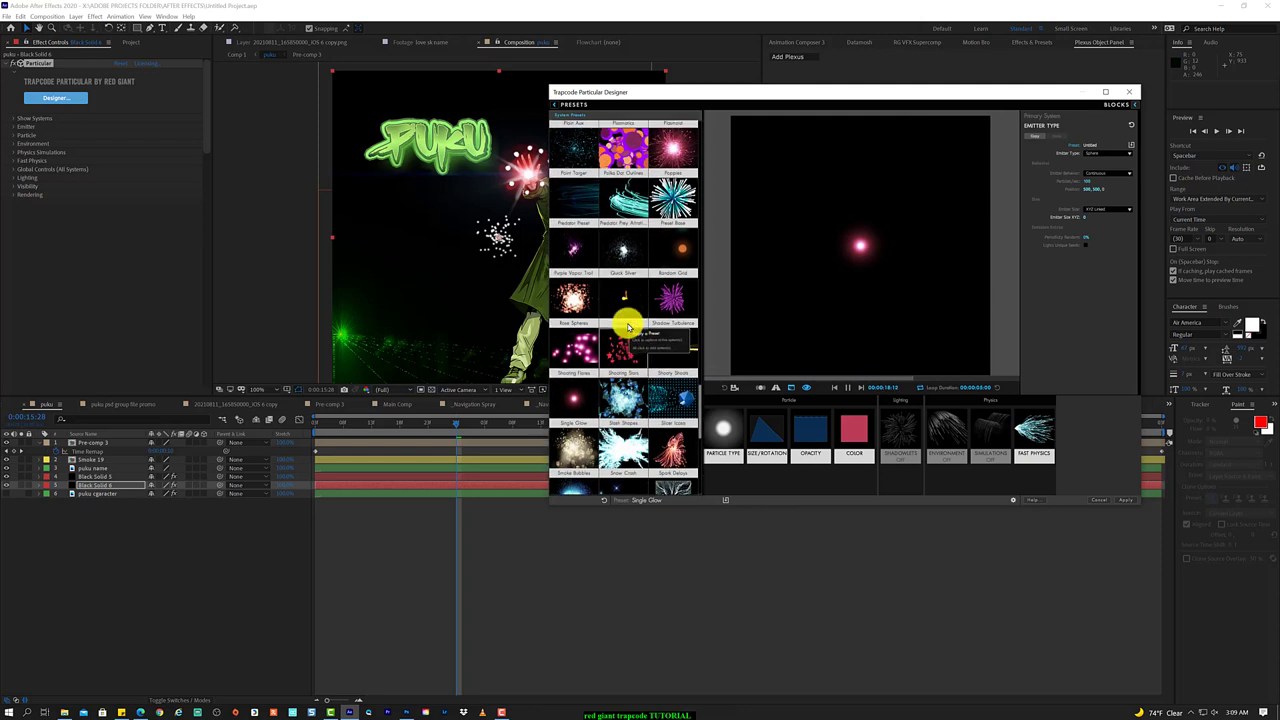
pyautogui.scroll(1, 628, 323)
pyautogui.scroll(1, 635, 326)
pyautogui.scroll(1, 640, 329)
pyautogui.scroll(1, 645, 326)
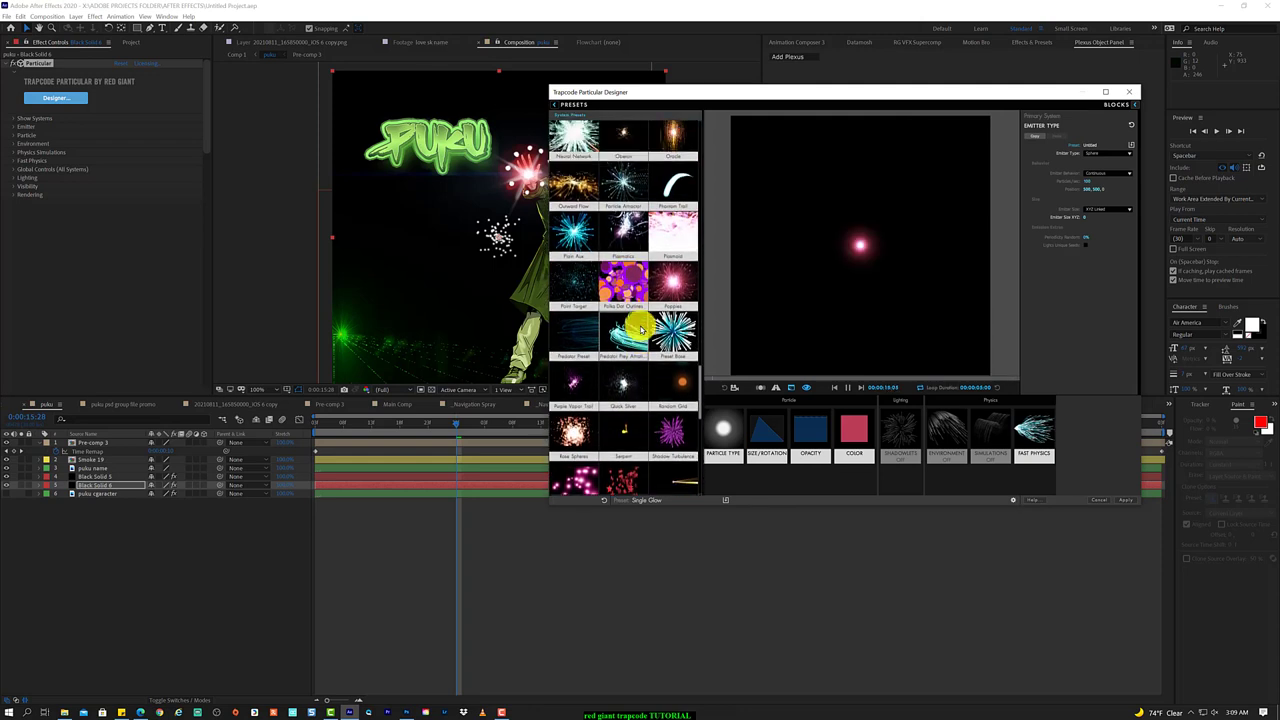
pyautogui.scroll(1, 655, 321)
pyautogui.click(669, 315)
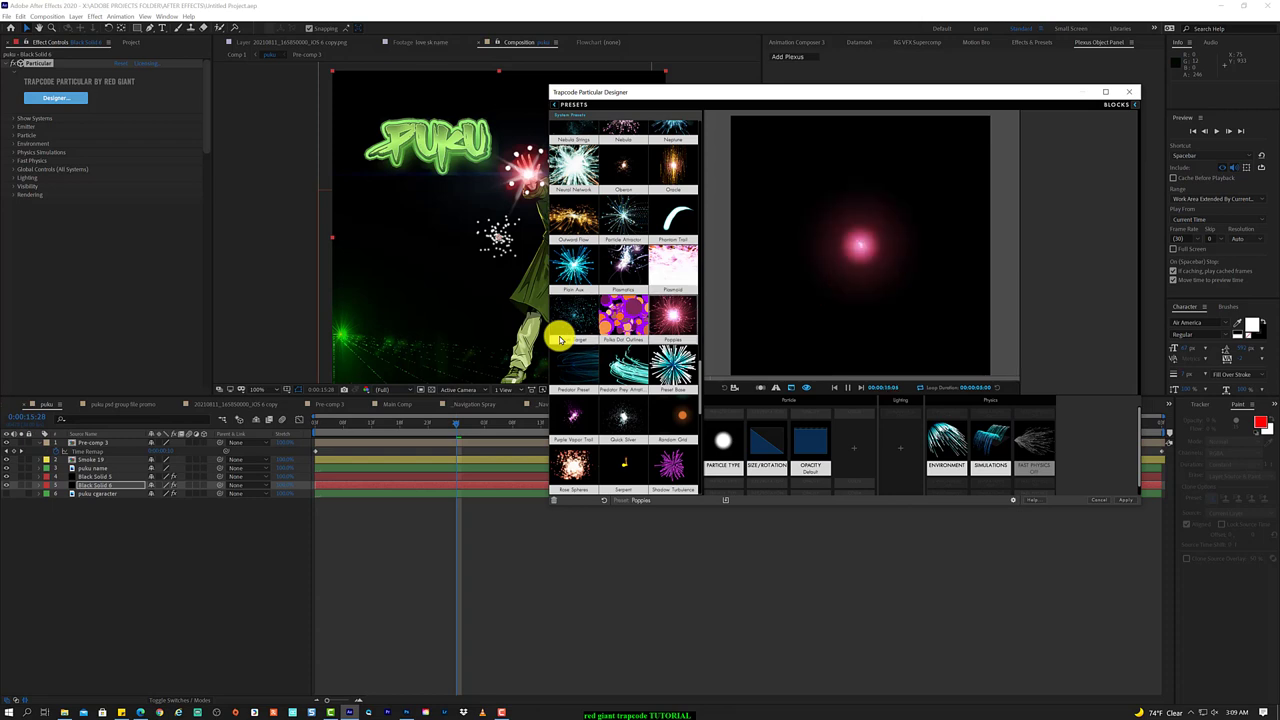
pyautogui.click(657, 318)
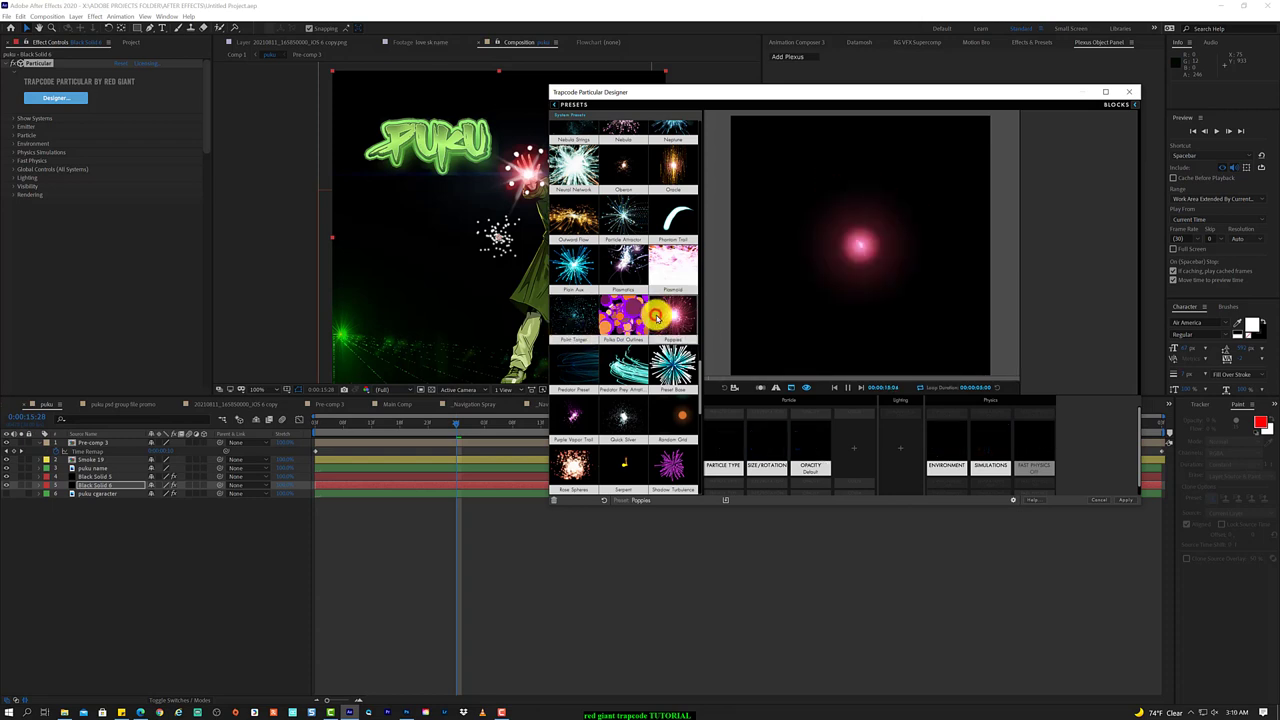
pyautogui.click(1124, 502)
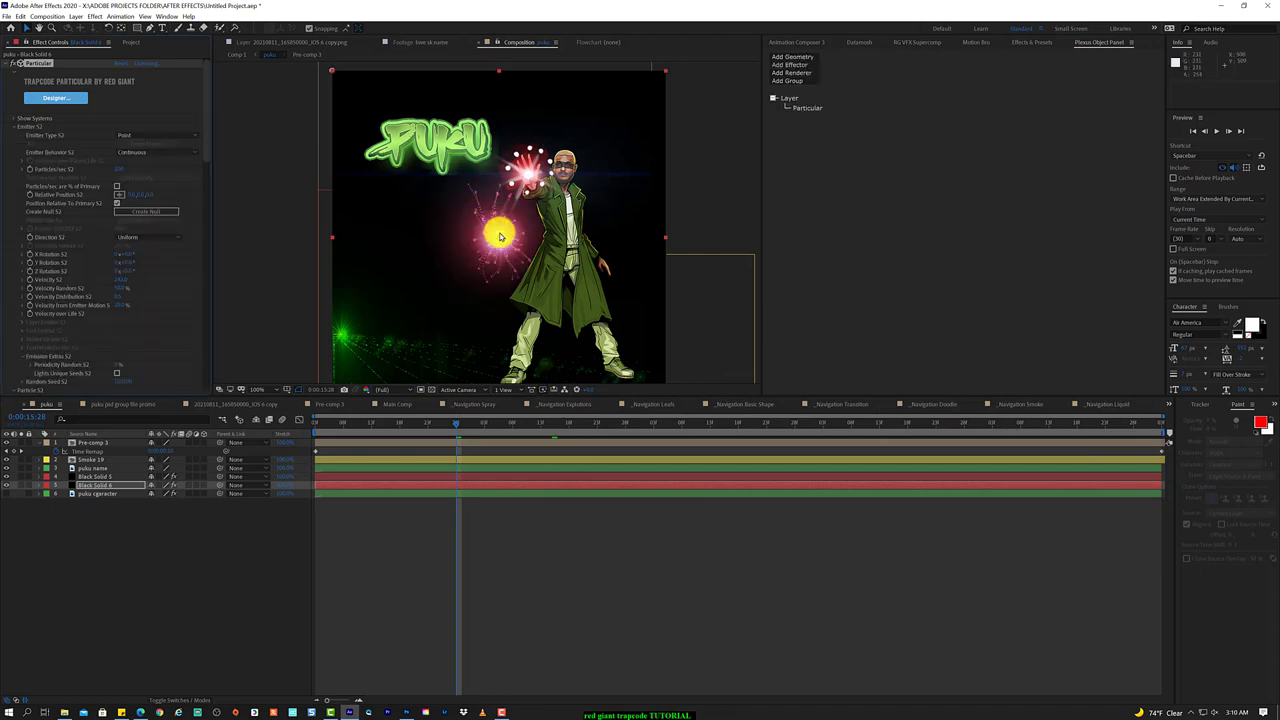
# - Place the particle emitter on the character's hand and raise Black Solid 6 in the stack
pyautogui.moveTo(500, 235); pyautogui.dragTo(530, 164)
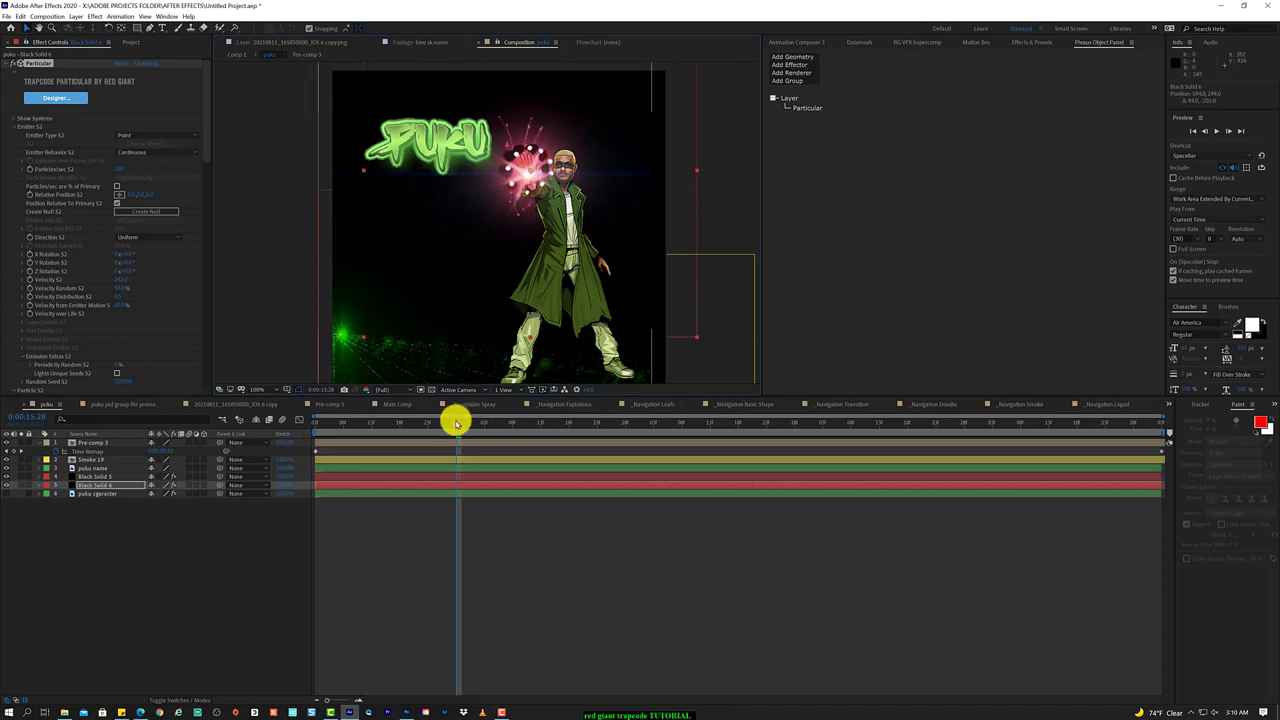
pyautogui.moveTo(466, 423)
pyautogui.mouseDown()
pyautogui.moveTo(591, 417)
pyautogui.moveTo(458, 442)
pyautogui.mouseUp()
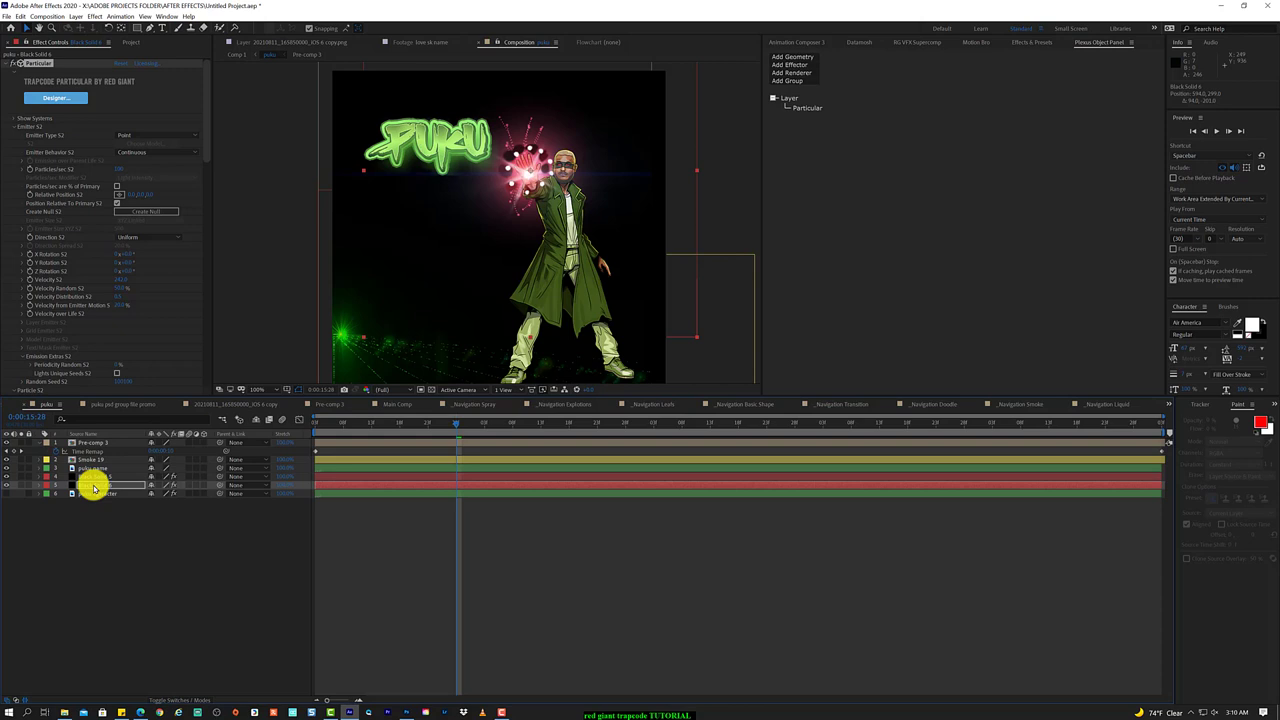
pyautogui.moveTo(96, 485)
pyautogui.mouseDown()
pyautogui.moveTo(92, 472)
pyautogui.moveTo(118, 451)
pyautogui.mouseUp()
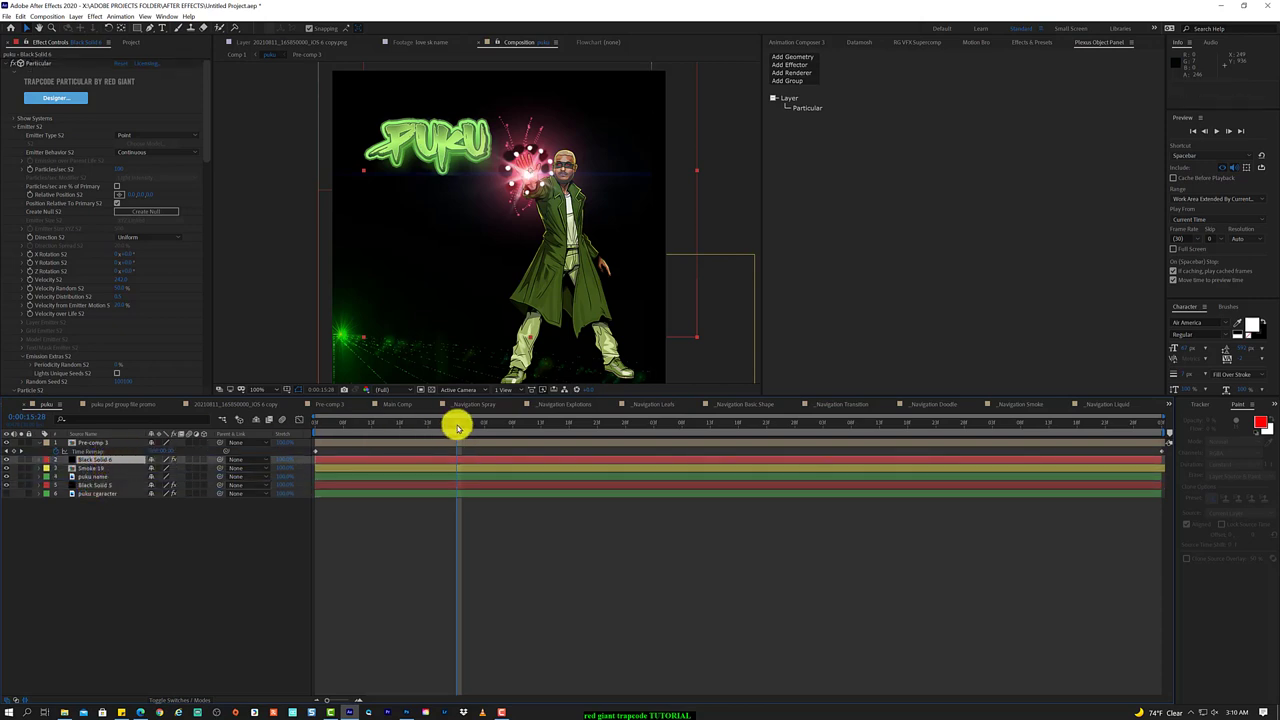
pyautogui.moveTo(458, 427); pyautogui.dragTo(464, 430)
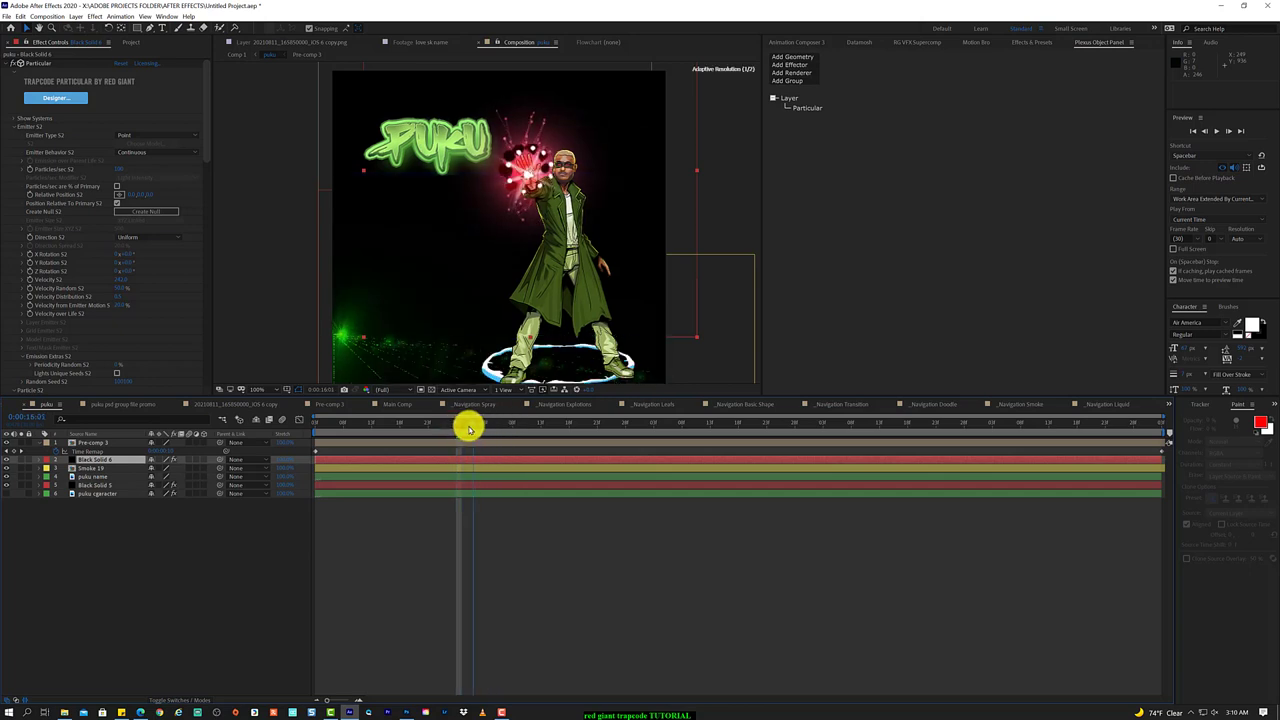
# - Move the Optical Flares solid and then Smoke 19 directly under Pre-comp 3
pyautogui.moveTo(93, 486)
pyautogui.mouseDown()
pyautogui.moveTo(102, 445)
pyautogui.moveTo(123, 443)
pyautogui.mouseUp()
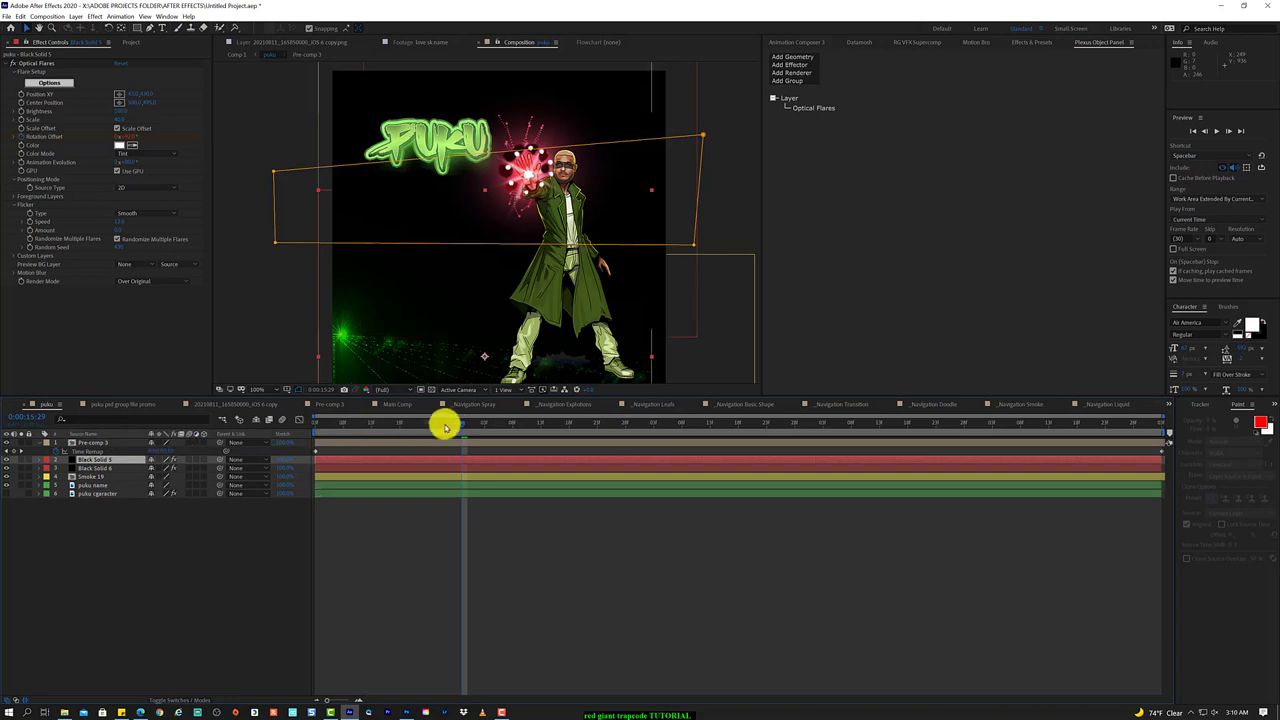
pyautogui.moveTo(462, 426)
pyautogui.mouseDown()
pyautogui.moveTo(660, 407)
pyautogui.moveTo(571, 410)
pyautogui.mouseUp()
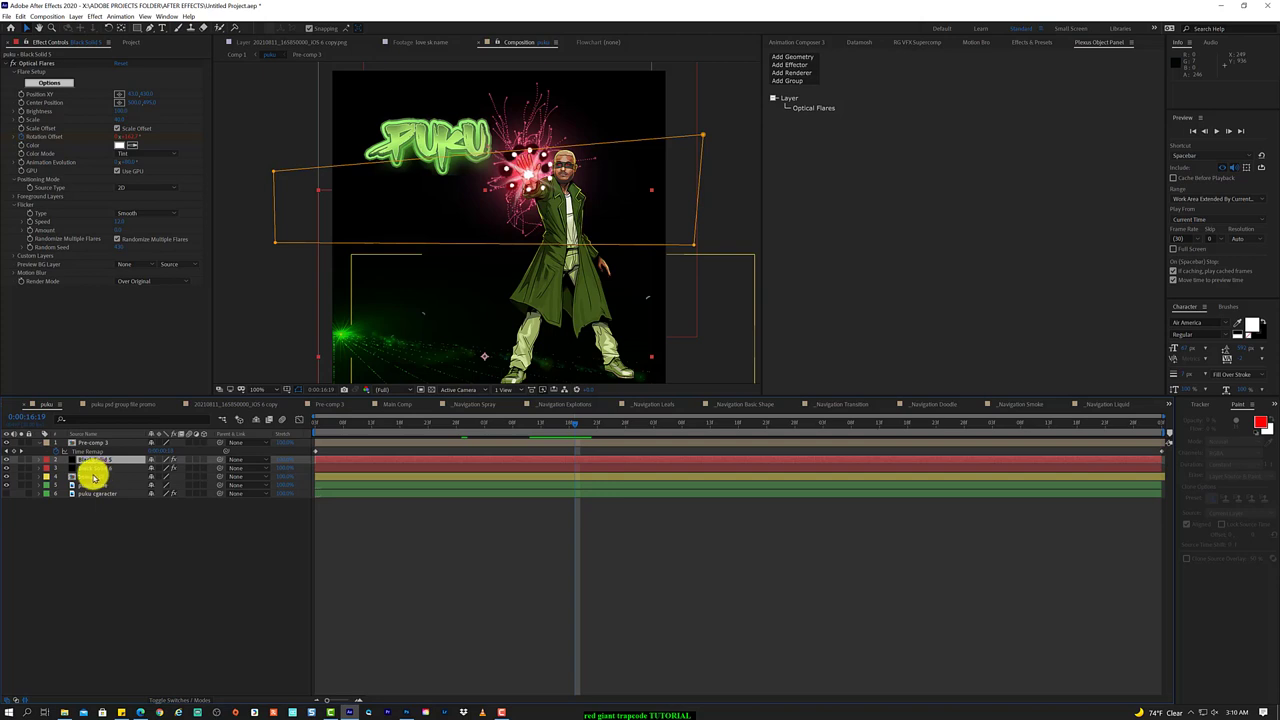
pyautogui.moveTo(88, 477); pyautogui.dragTo(94, 453)
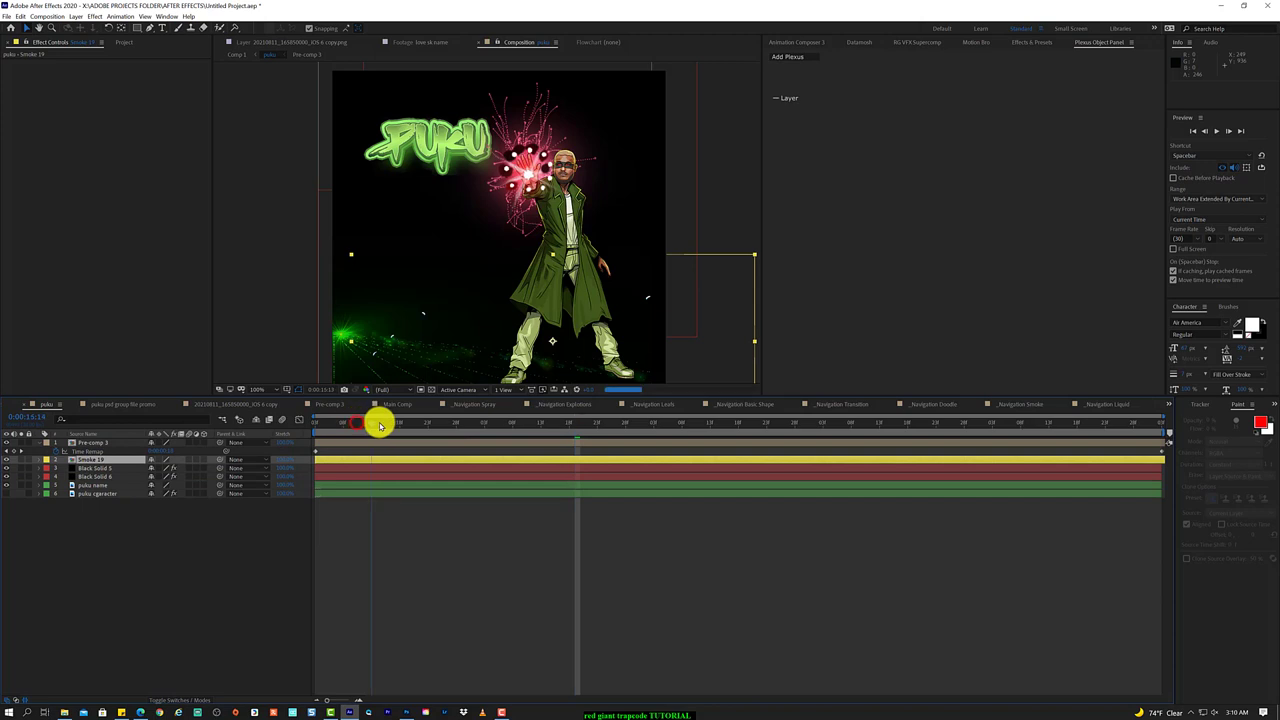
# - Raise Black Solid 6 above Smoke 19, preview the burst around 19 seconds, and reopen Particular Designer
pyautogui.moveTo(380, 426)
pyautogui.mouseDown()
pyautogui.moveTo(459, 420)
pyautogui.moveTo(443, 420)
pyautogui.mouseUp()
pyautogui.moveTo(102, 476); pyautogui.dragTo(102, 461)
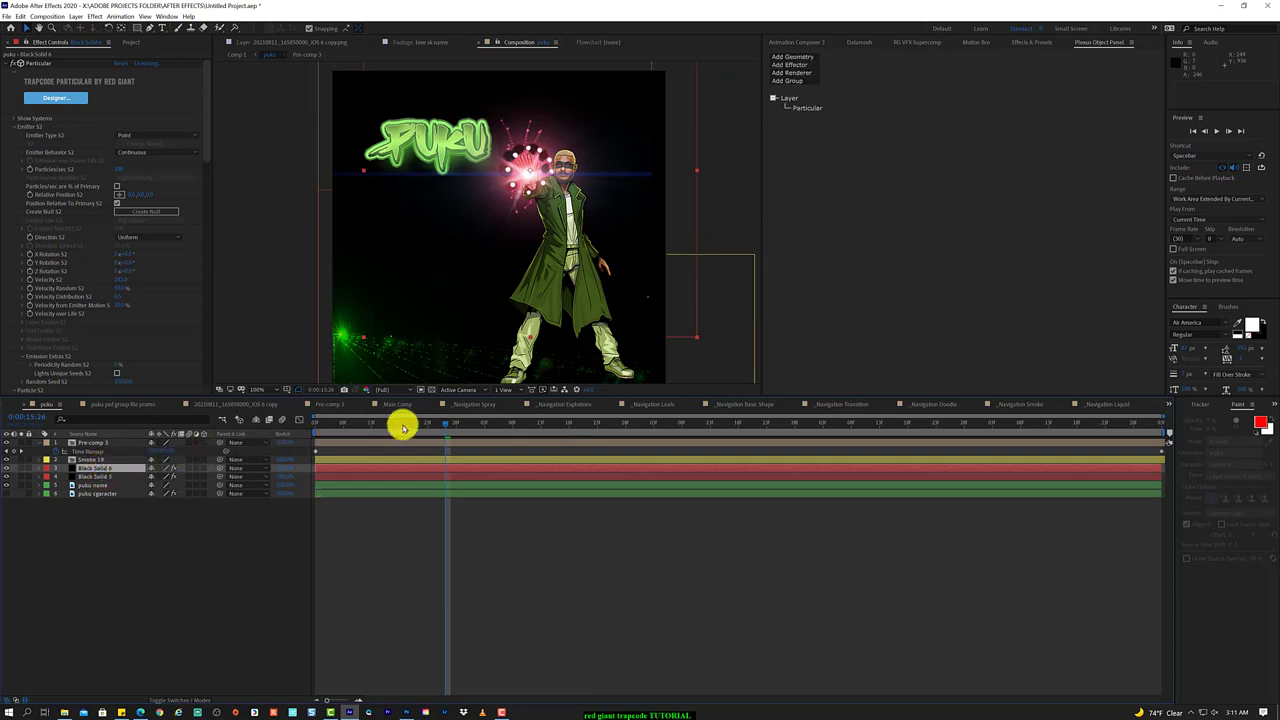
pyautogui.click(494, 420)
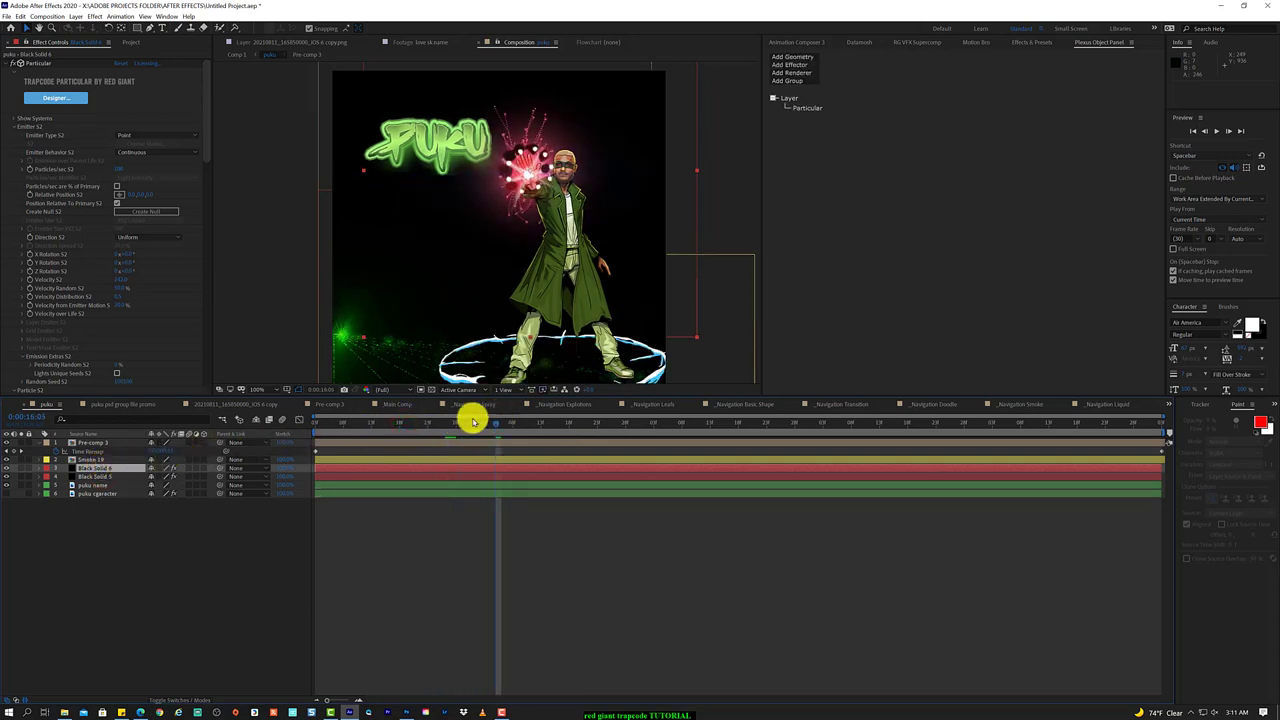
pyautogui.moveTo(101, 455); pyautogui.dragTo(100, 450)
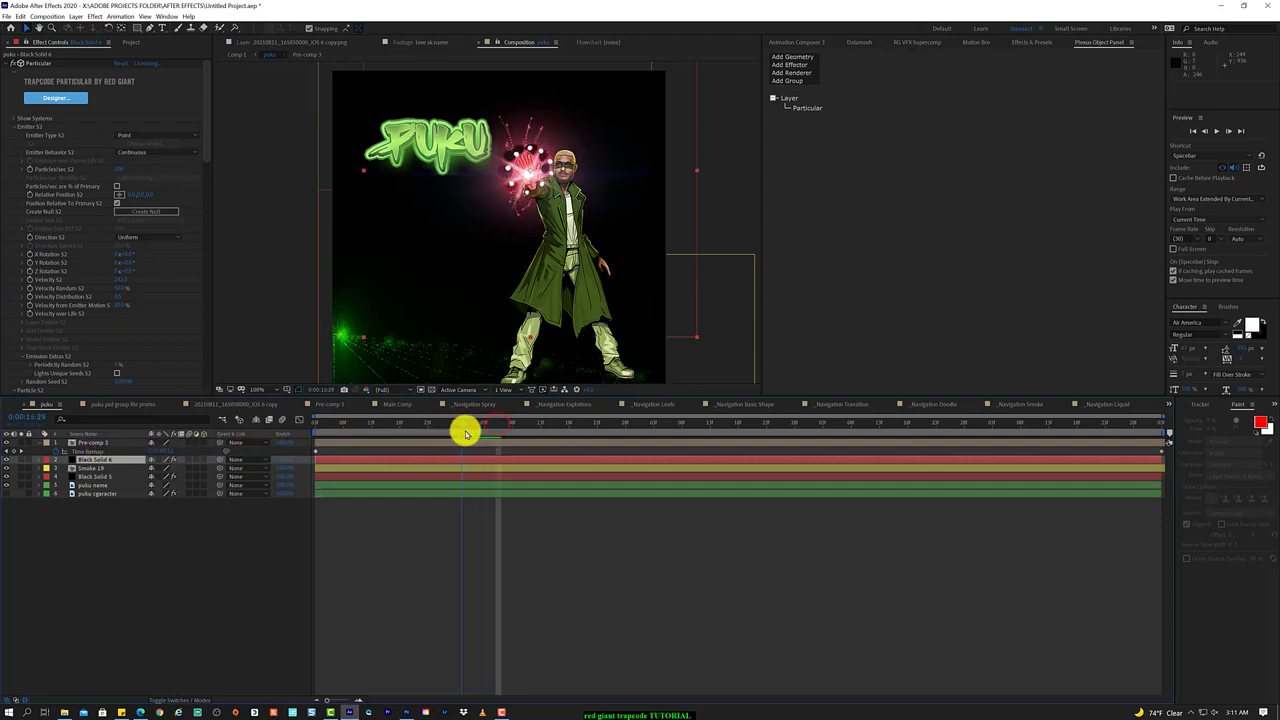
pyautogui.moveTo(501, 428); pyautogui.dragTo(807, 376)
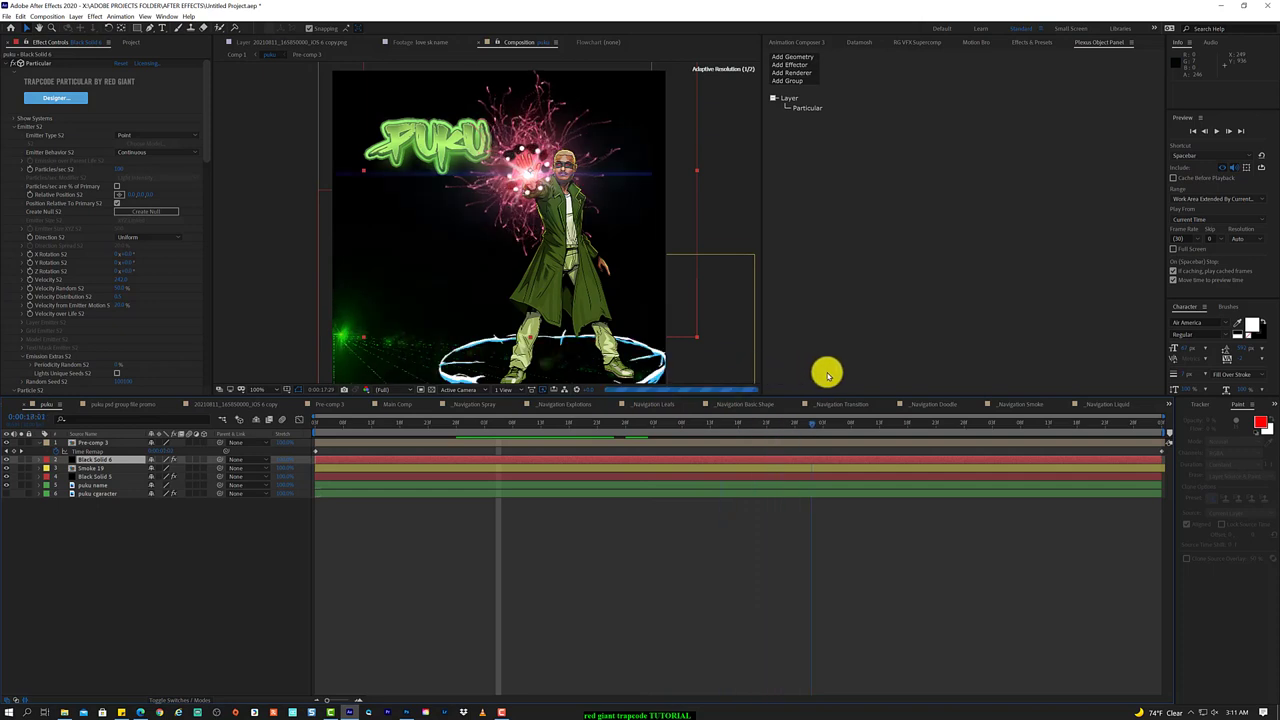
pyautogui.moveTo(807, 376); pyautogui.dragTo(1023, 412)
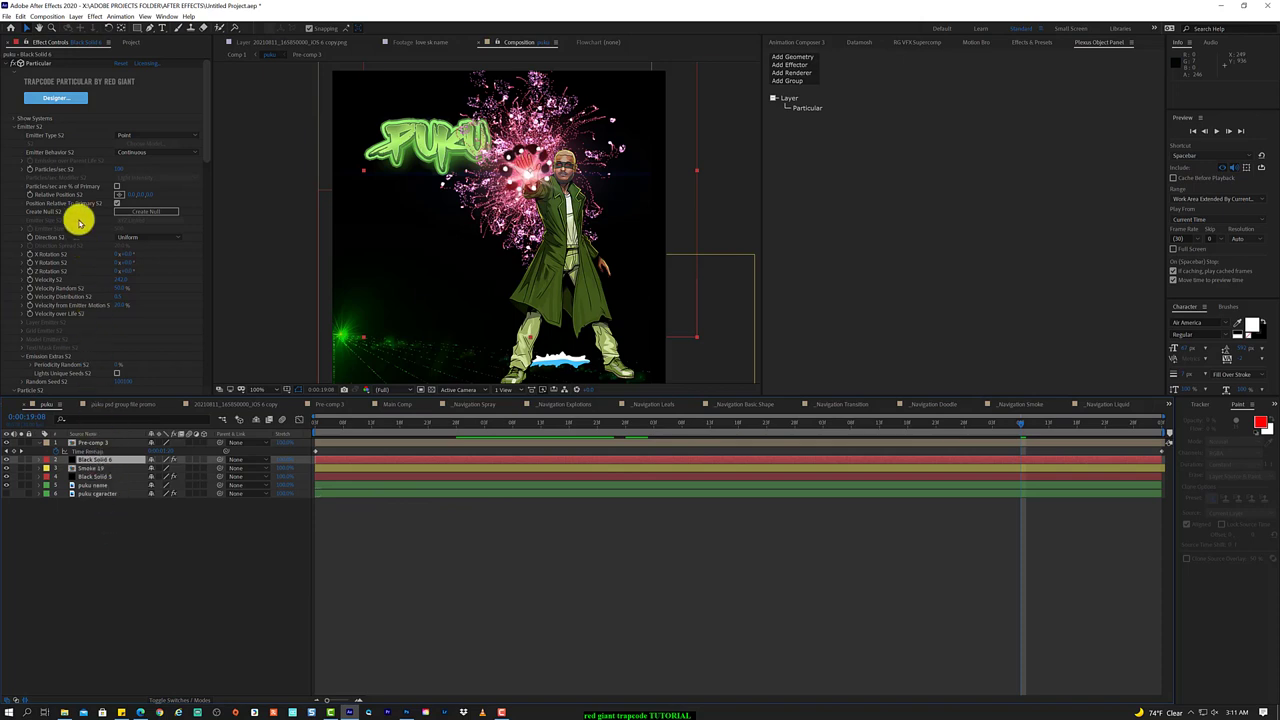
pyautogui.click(67, 101)
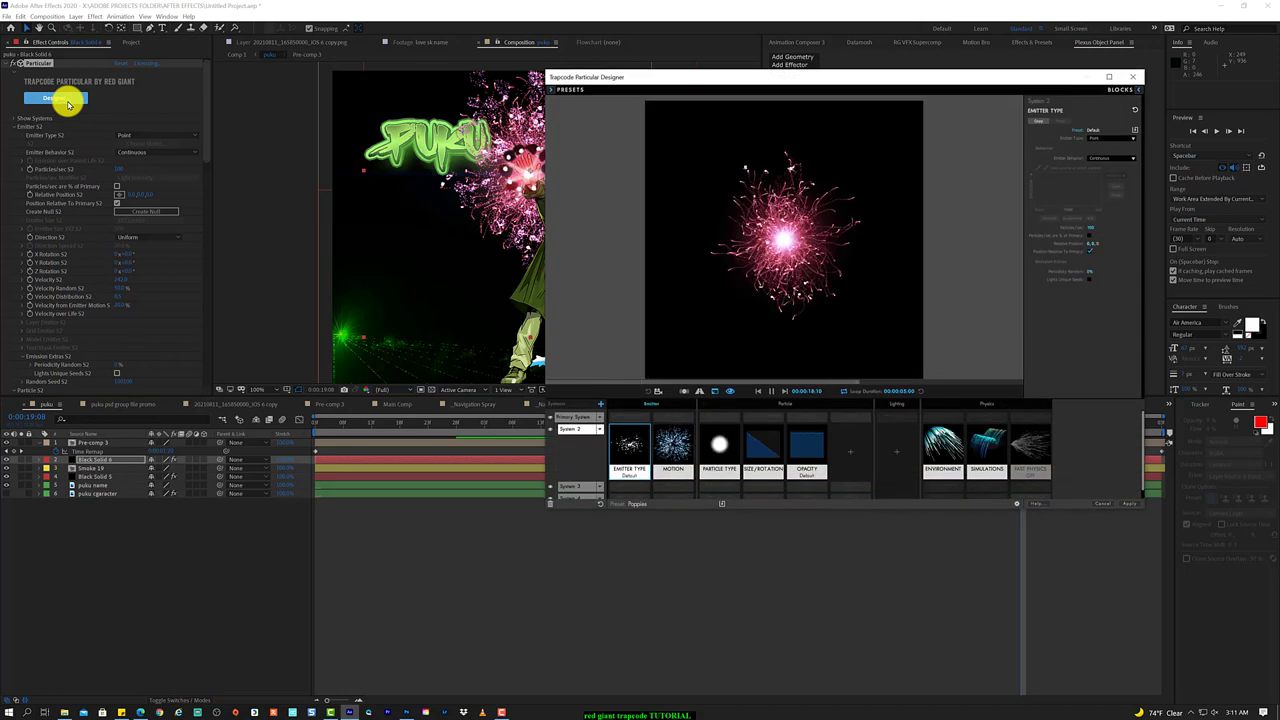
# - Pause the Designer preview and delete the Emitter Type block
pyautogui.click(775, 391)
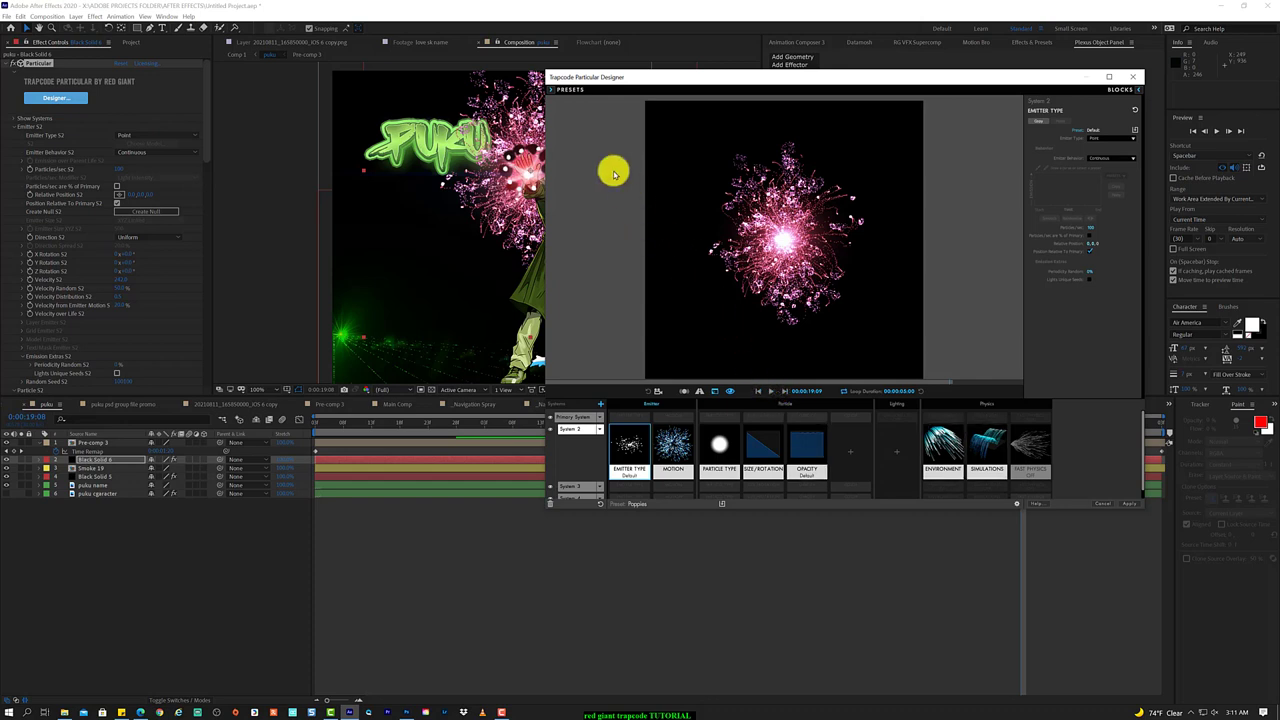
pyautogui.click(556, 90)
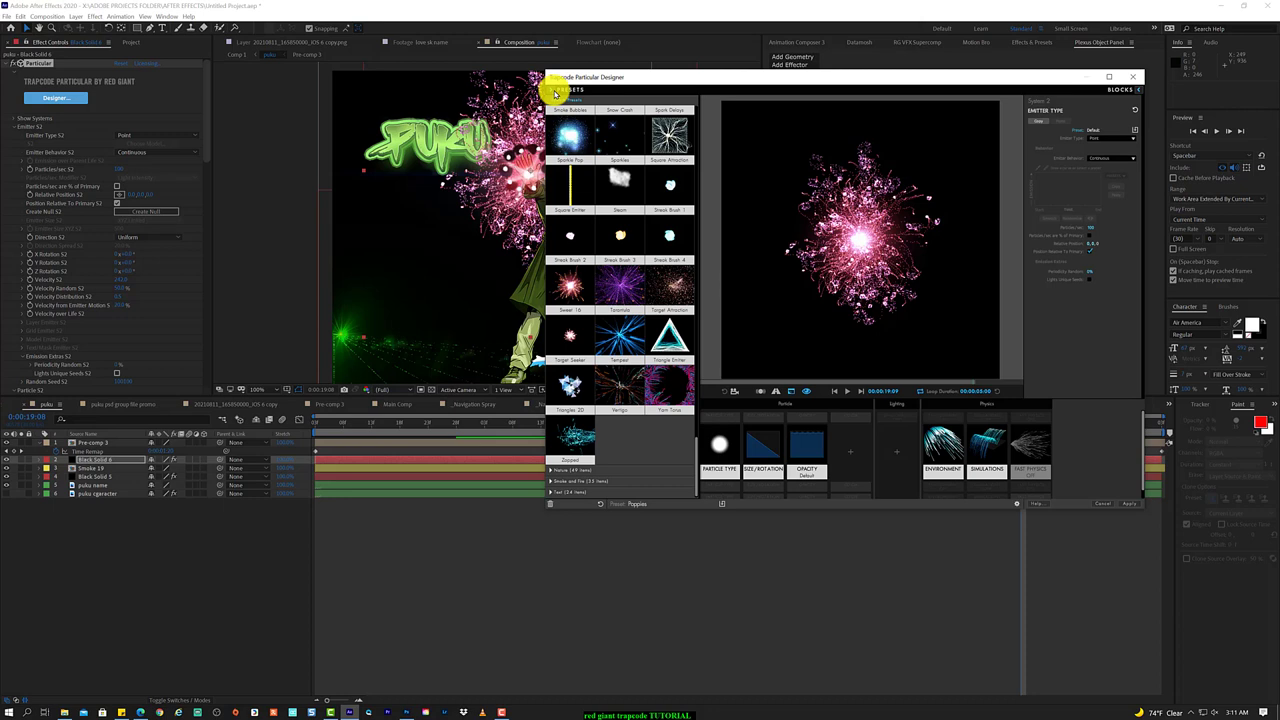
pyautogui.click(556, 92)
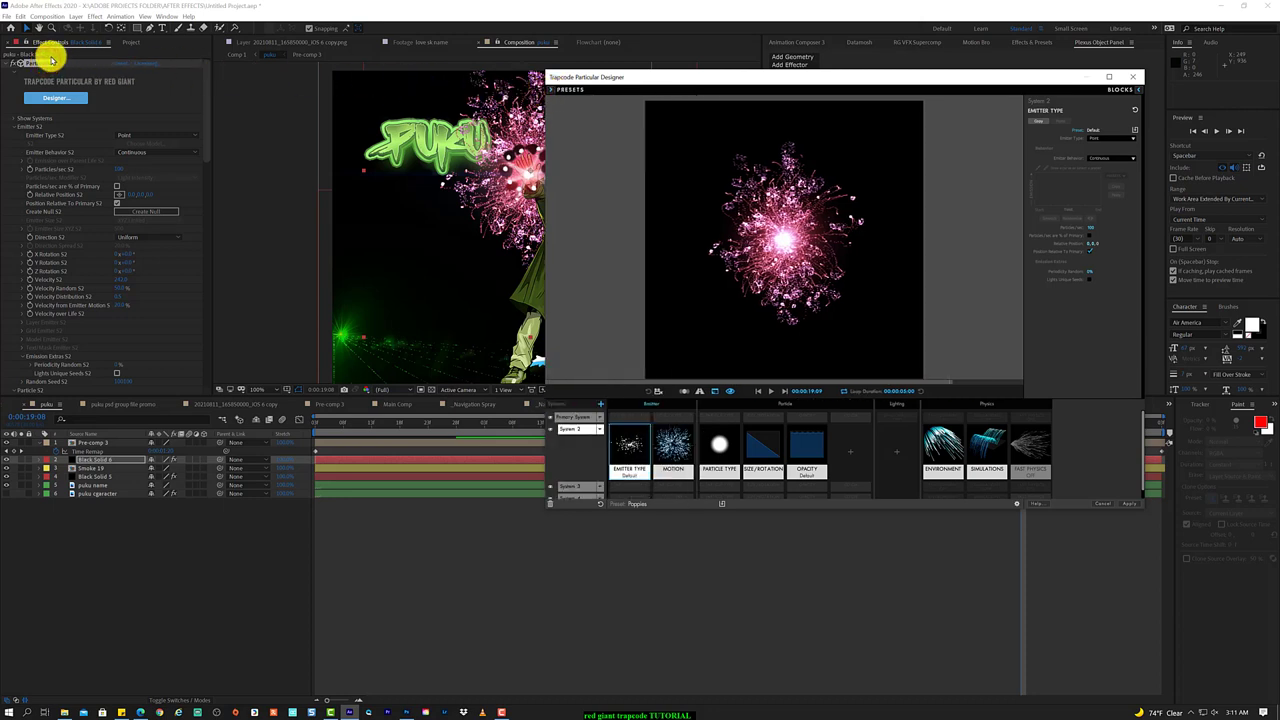
pyautogui.press('Delete')
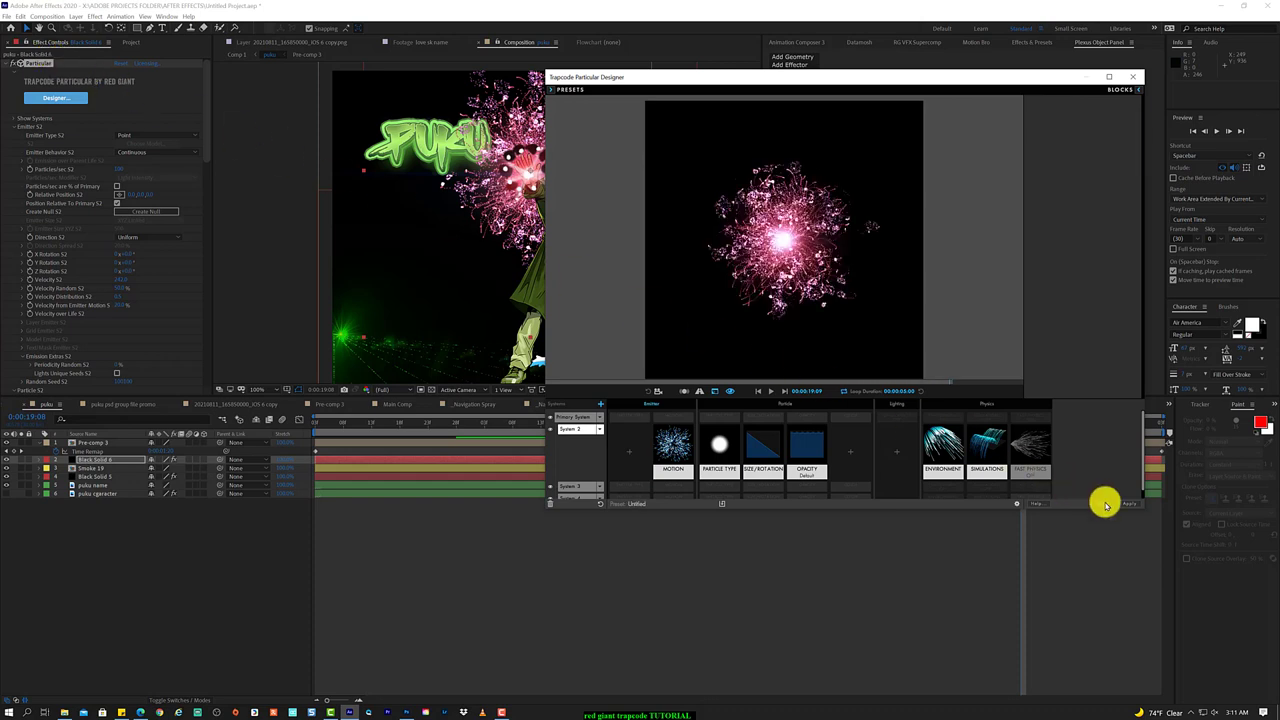
# - Inspect the Primary System, System 2 and System 3 blocks, ending with the preset library open
pyautogui.doubleClick(577, 430)
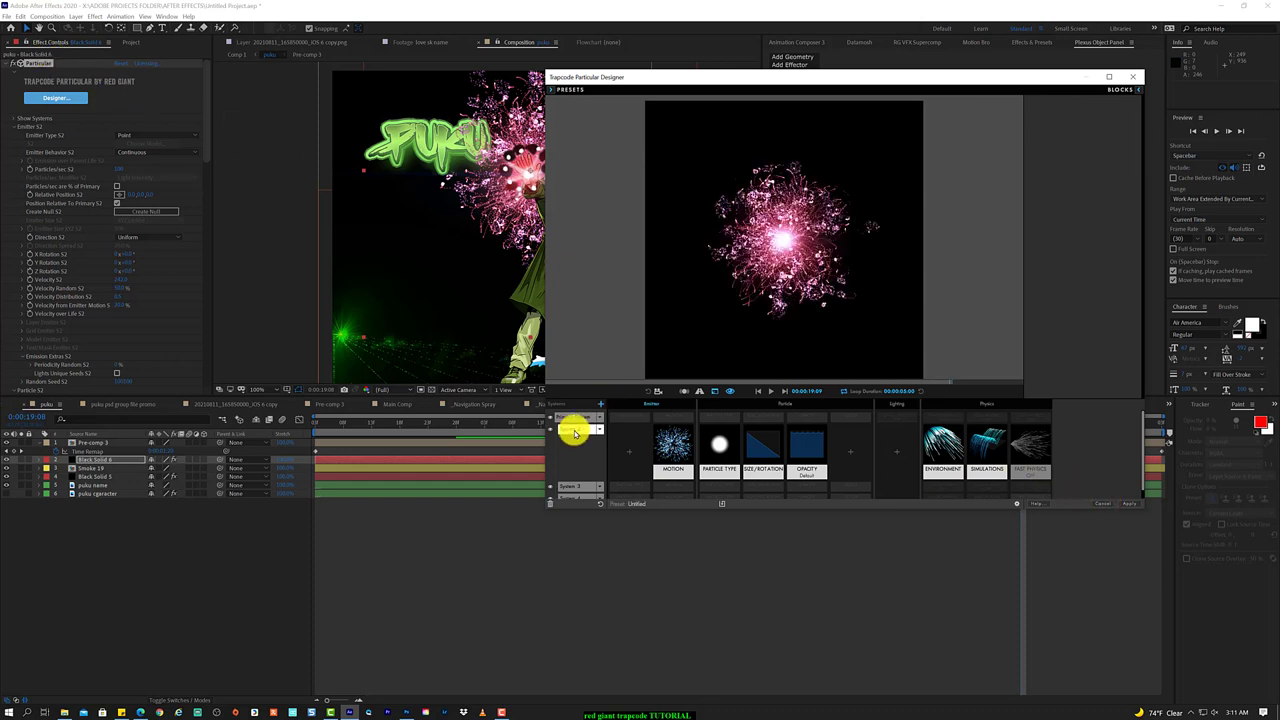
pyautogui.click(581, 420)
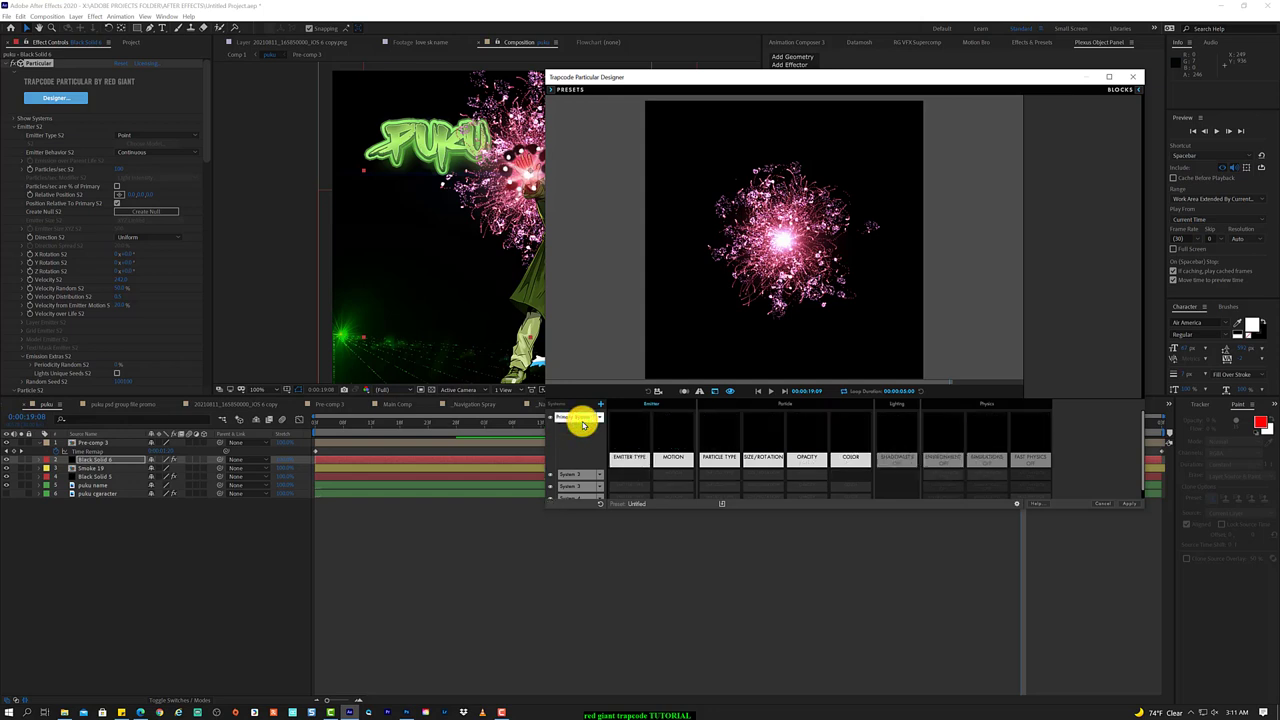
pyautogui.click(581, 432)
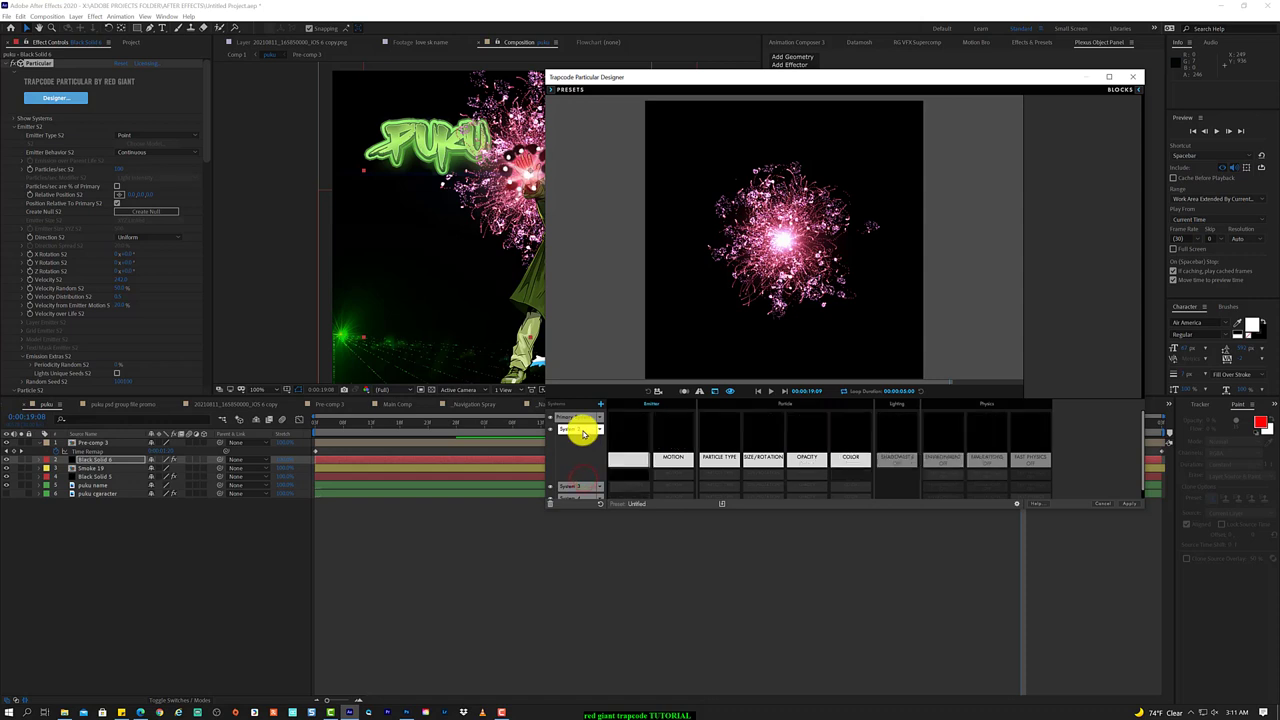
pyautogui.click(583, 417)
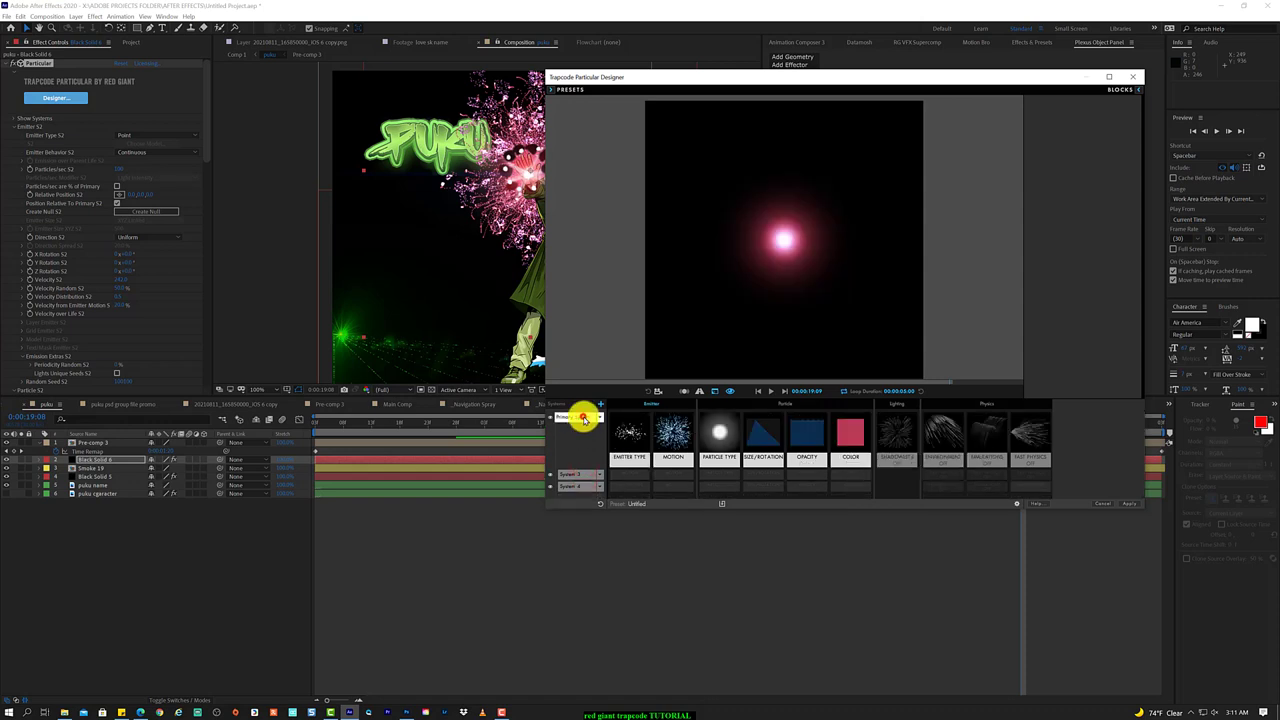
pyautogui.click(581, 478)
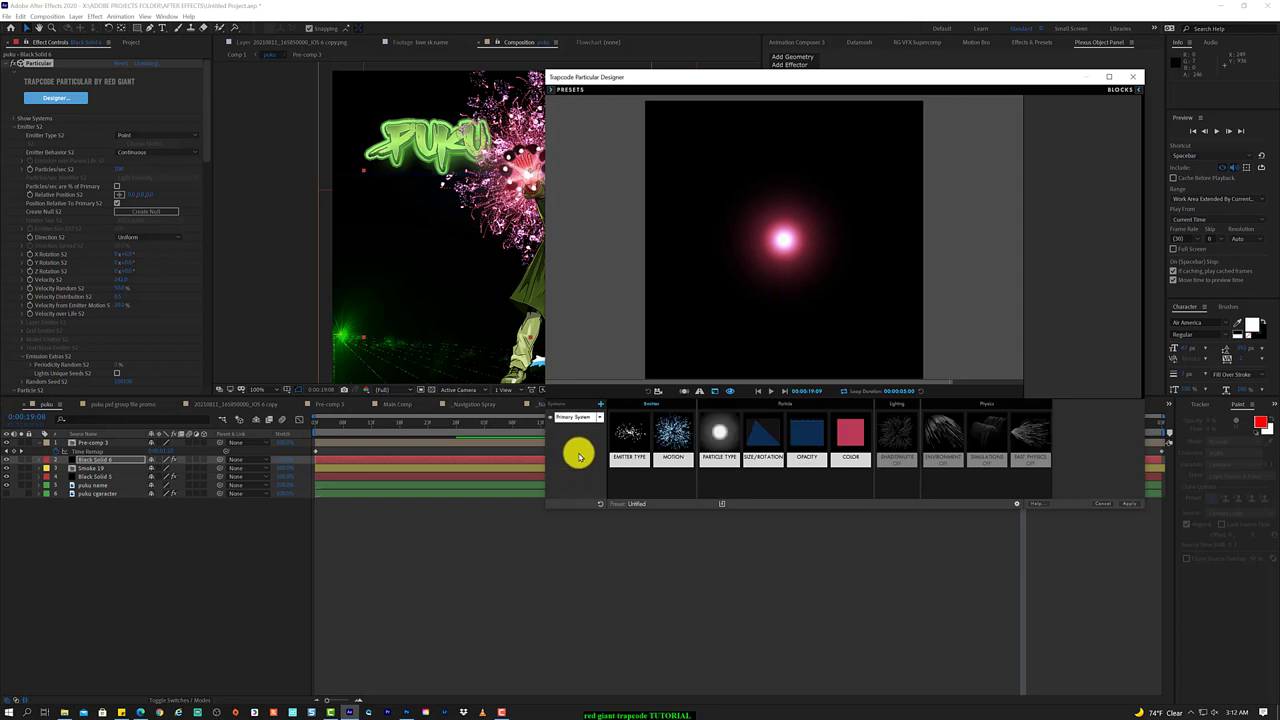
pyautogui.click(552, 92)
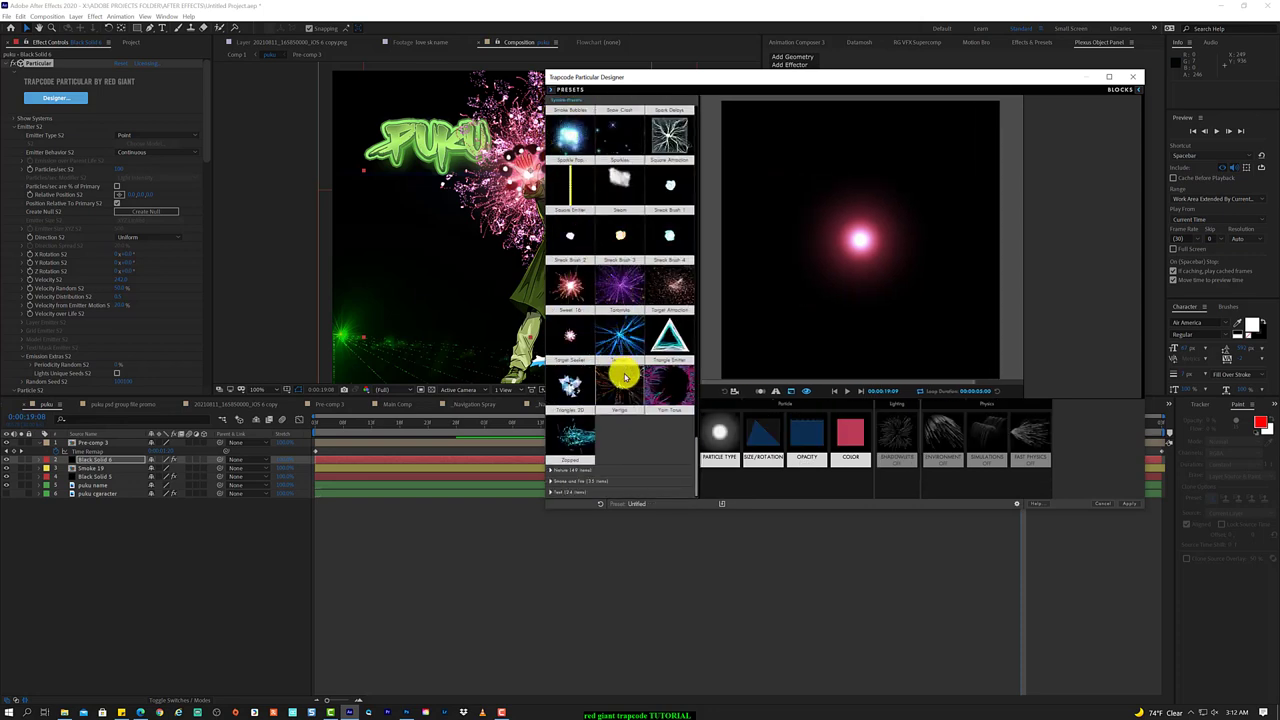
# - Load the Purple Vapor Trail preset from the Designer's preset thumbnails
pyautogui.scroll(2, 624, 376)
pyautogui.scroll(1, 640, 376)
pyautogui.scroll(1, 652, 376)
pyautogui.scroll(2, 655, 376)
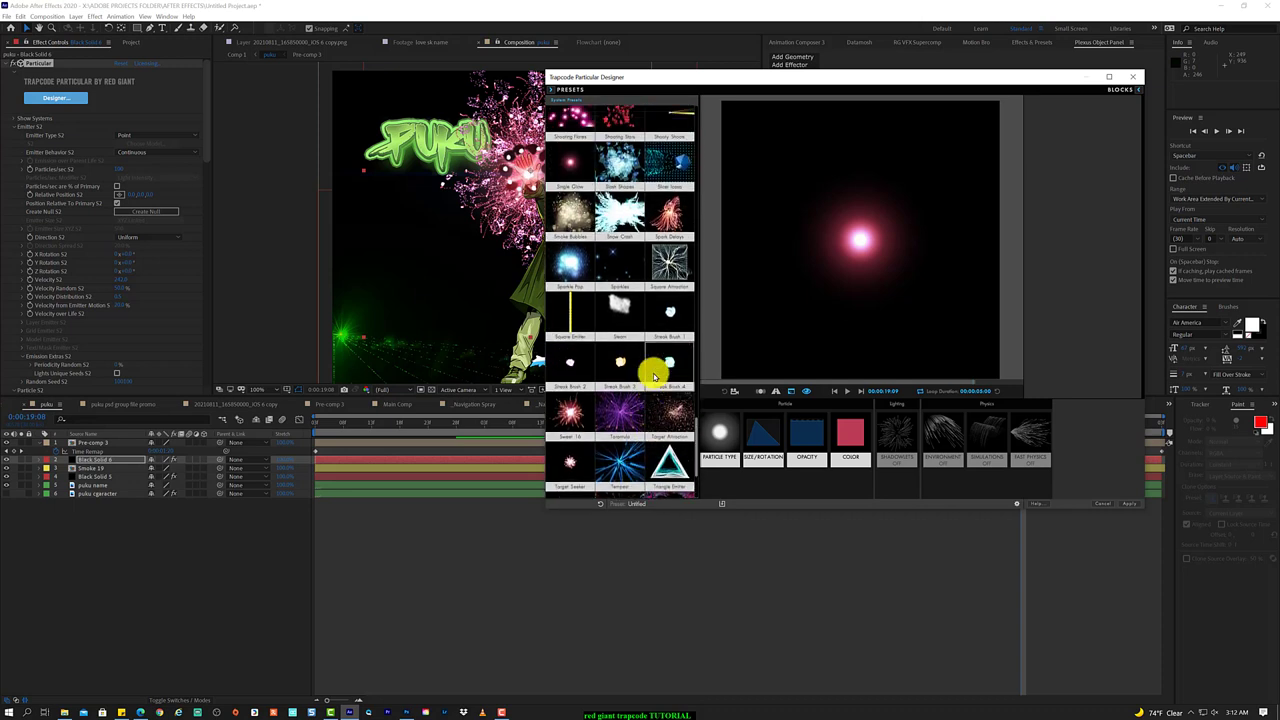
pyautogui.scroll(2, 640, 375)
pyautogui.scroll(1, 626, 386)
pyautogui.scroll(1, 626, 385)
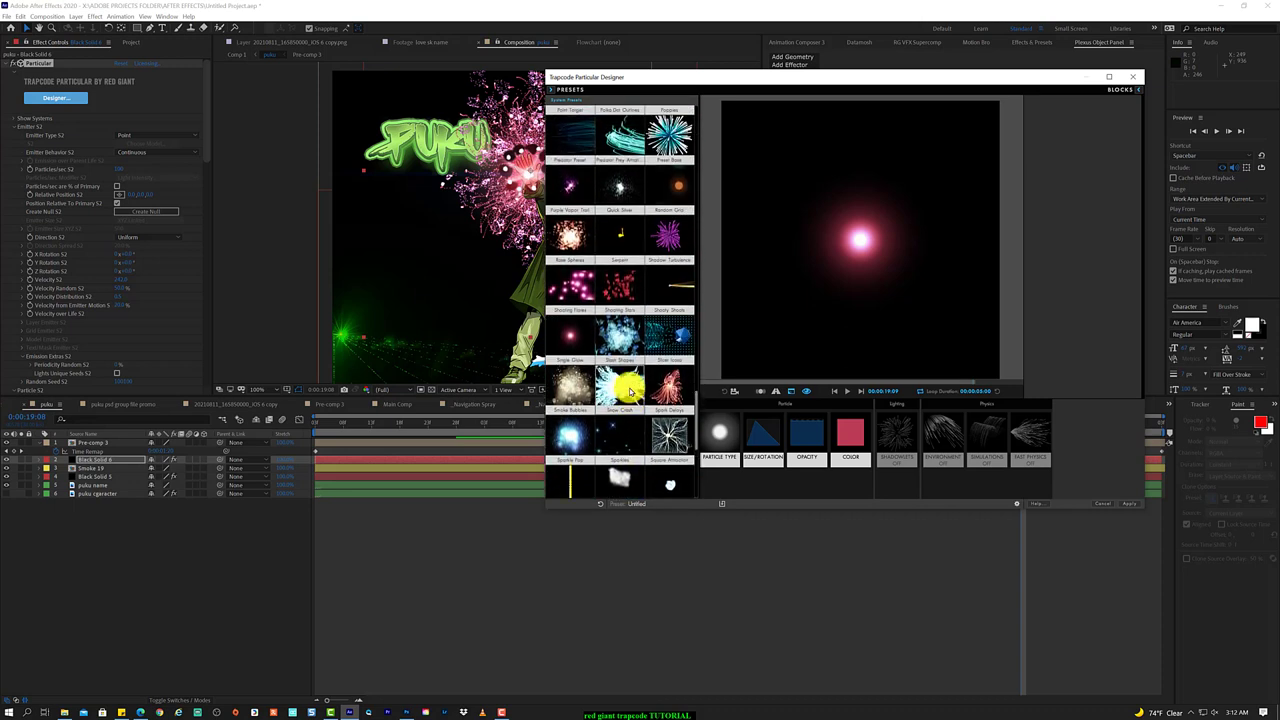
pyautogui.scroll(1, 630, 390)
pyautogui.click(563, 236)
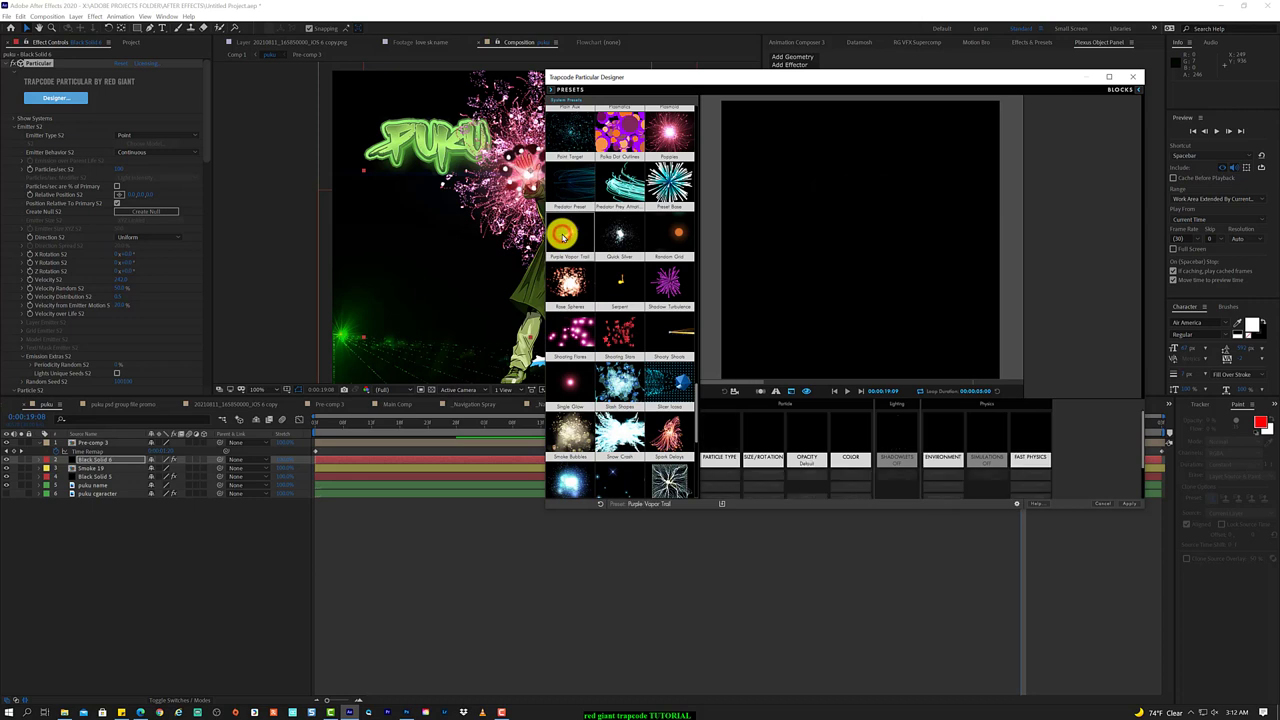
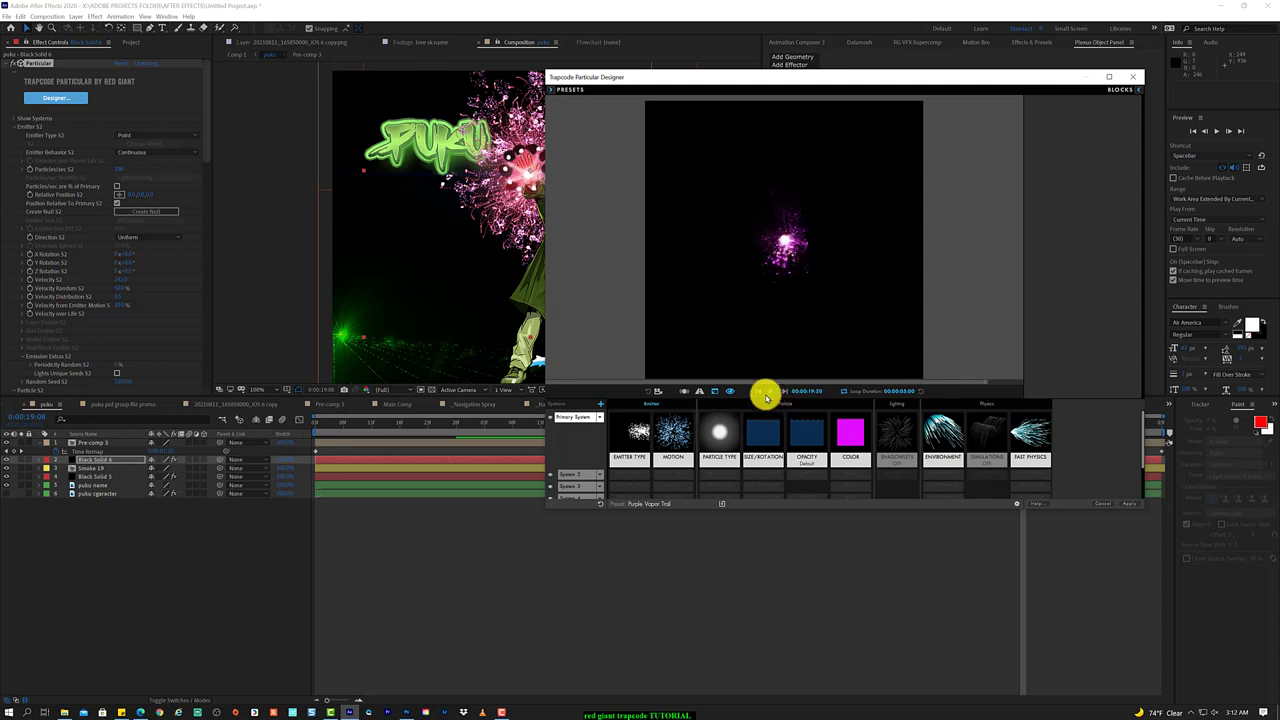
# - Reset Particular to an Untitled default preset and open the preset library
pyautogui.click(600, 503)
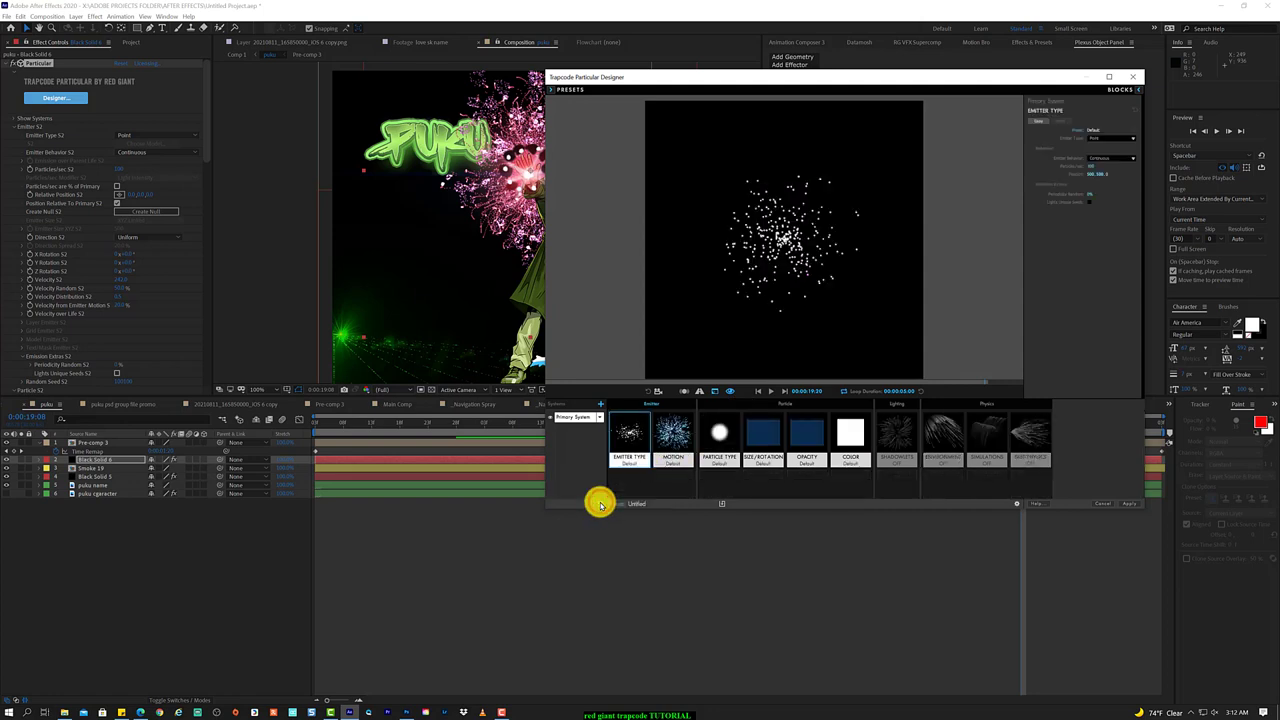
pyautogui.click(600, 503)
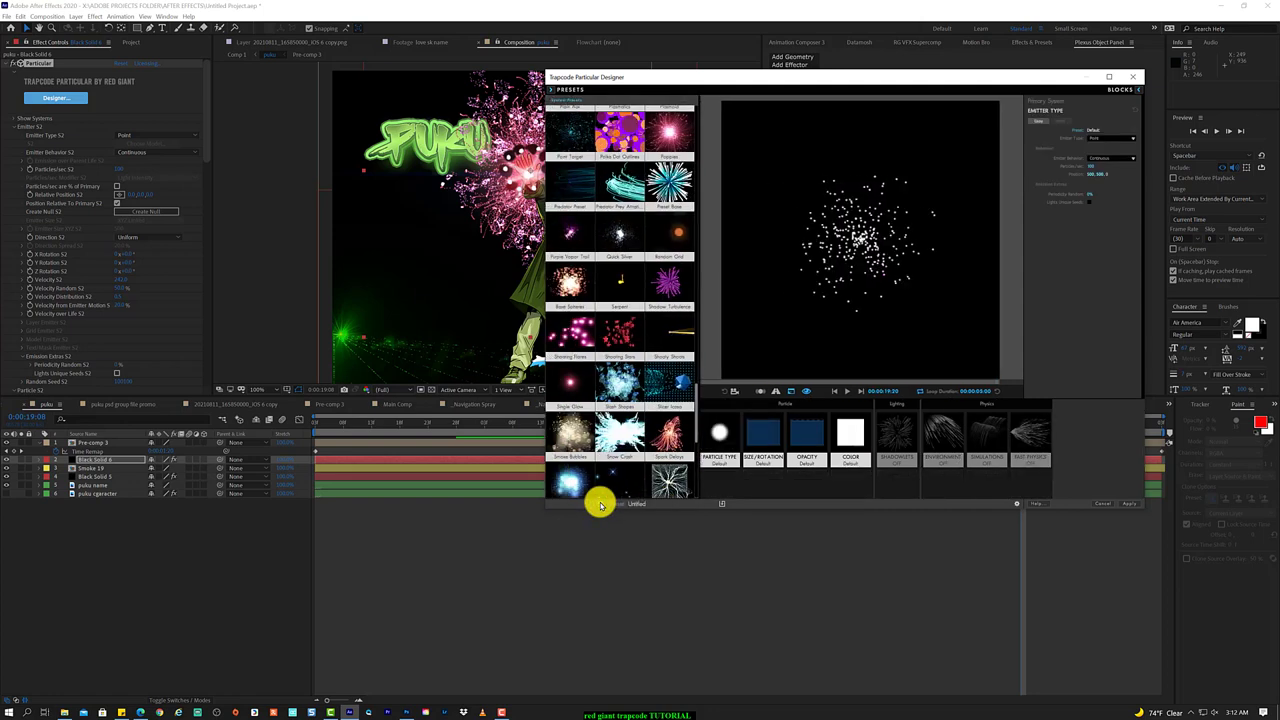
pyautogui.click(600, 503)
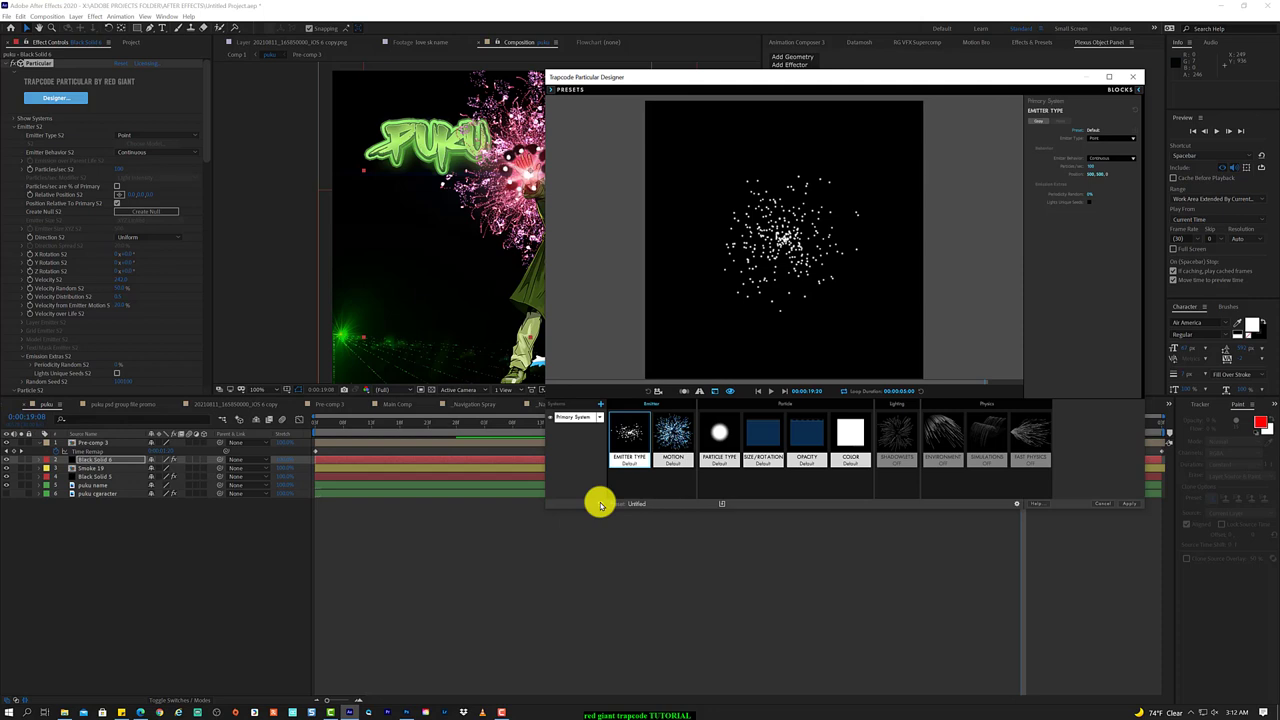
pyautogui.click(600, 503)
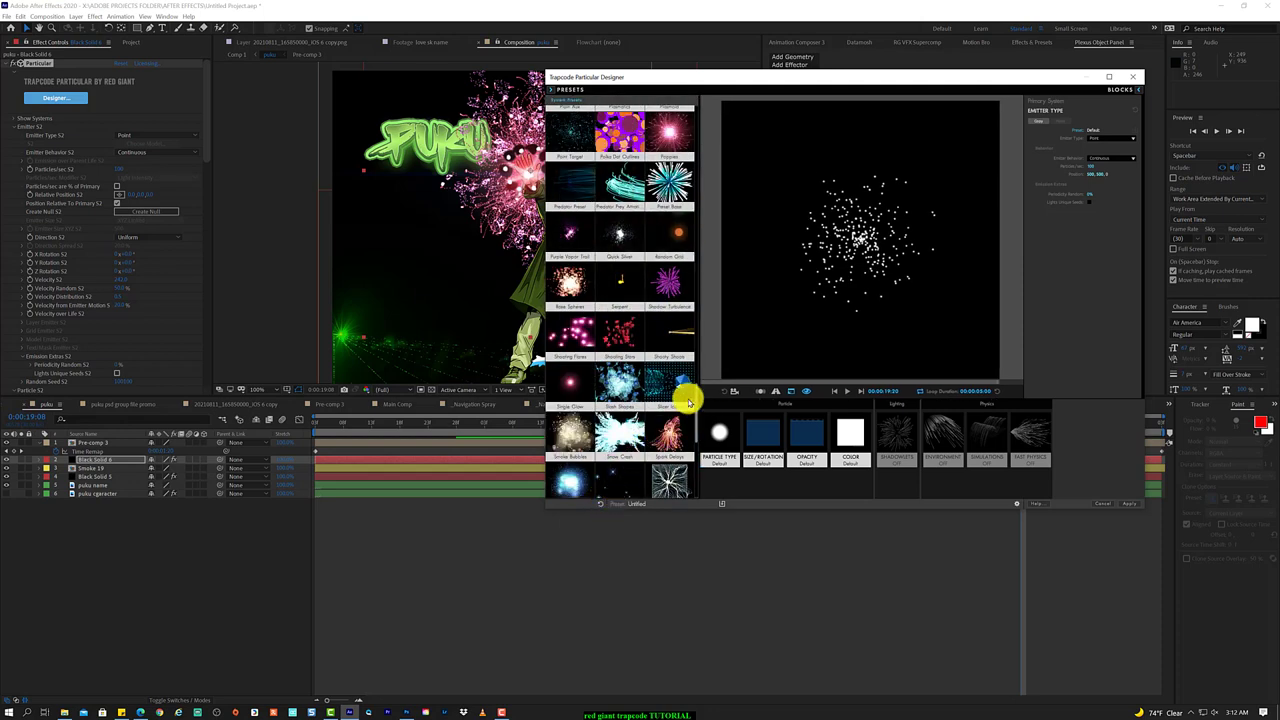
pyautogui.moveTo(696, 388); pyautogui.dragTo(694, 231)
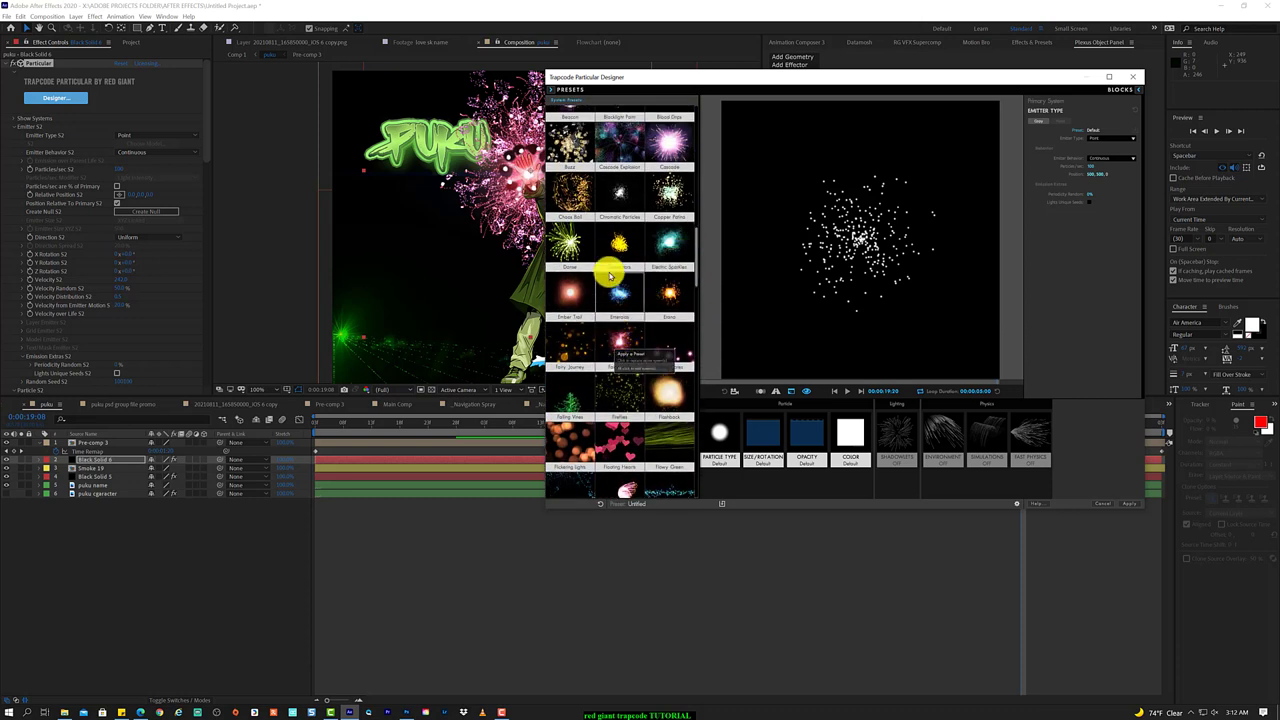
# - Scroll through the preset thumbnails back up to the Light and Magic category
pyautogui.scroll(1, 610, 276)
pyautogui.scroll(1, 610, 276)
pyautogui.scroll(2, 610, 276)
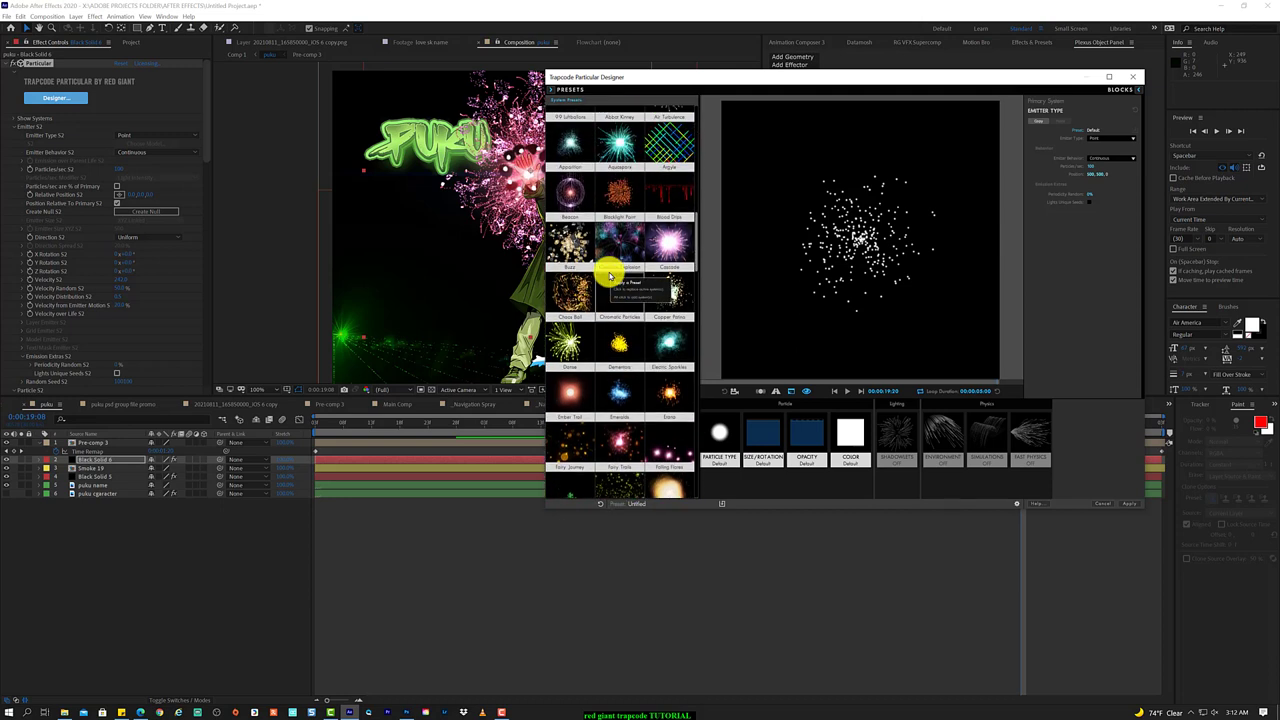
pyautogui.scroll(1, 610, 276)
pyautogui.scroll(1, 610, 276)
pyautogui.scroll(2, 610, 276)
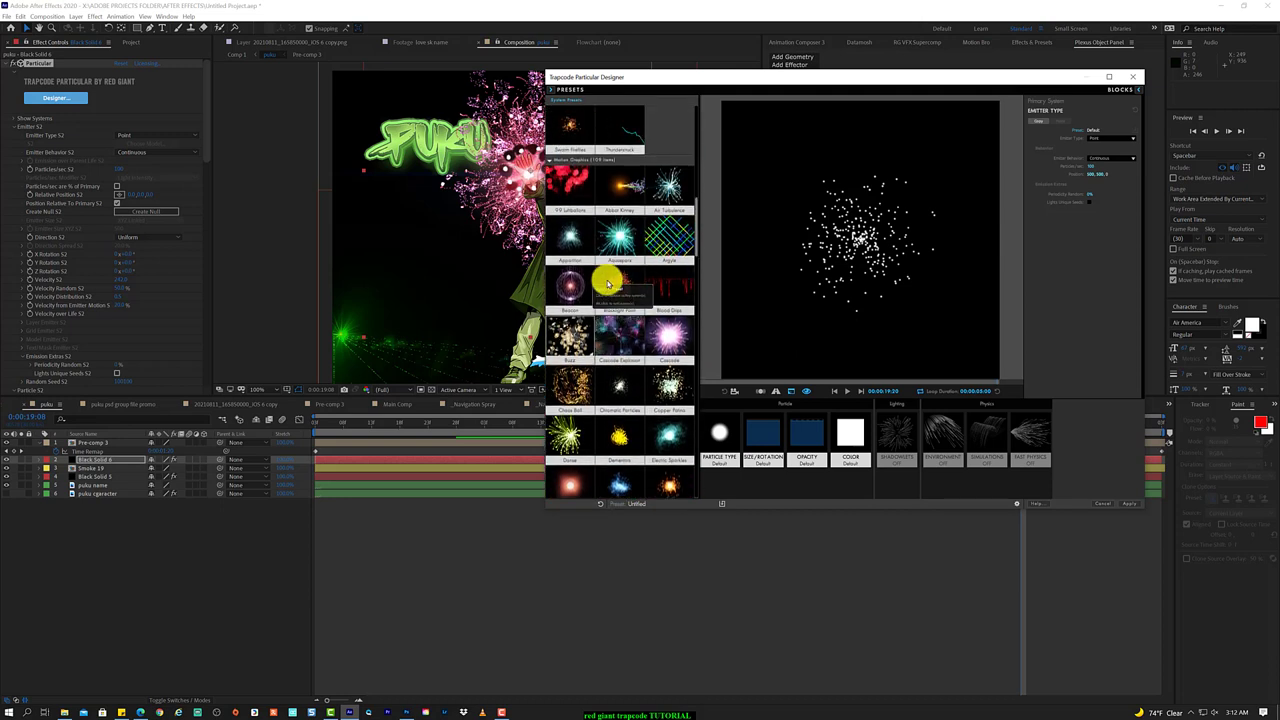
pyautogui.scroll(1, 605, 277)
pyautogui.scroll(1, 595, 310)
pyautogui.scroll(1, 591, 343)
pyautogui.scroll(1, 591, 343)
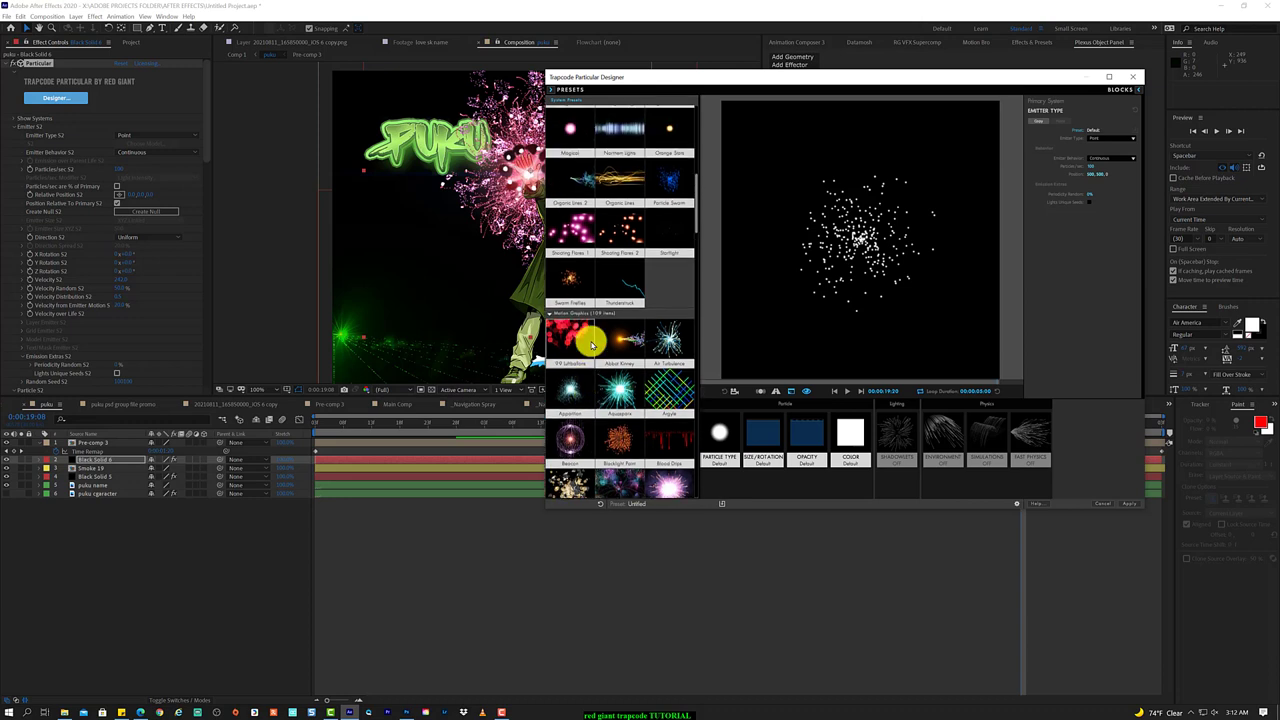
pyautogui.scroll(1, 591, 345)
pyautogui.click(591, 345)
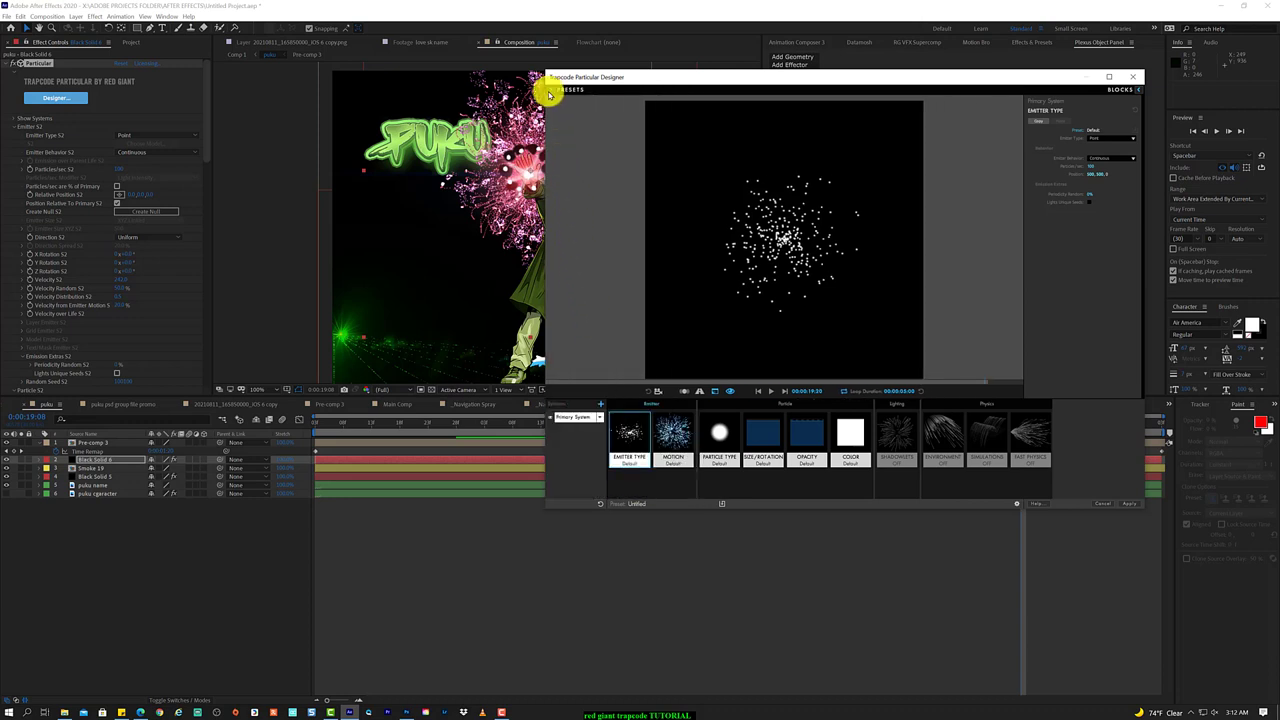
pyautogui.click(549, 91)
pyautogui.scroll(1, 600, 135)
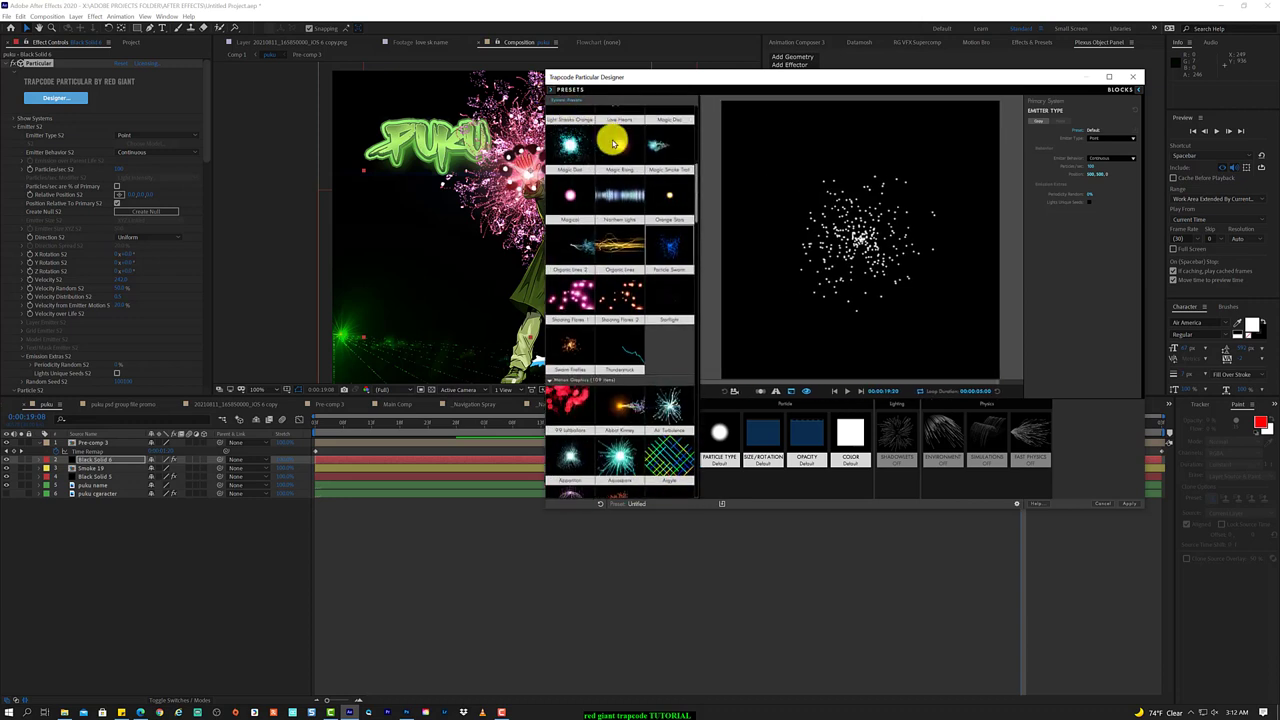
pyautogui.moveTo(697, 187); pyautogui.dragTo(709, 94)
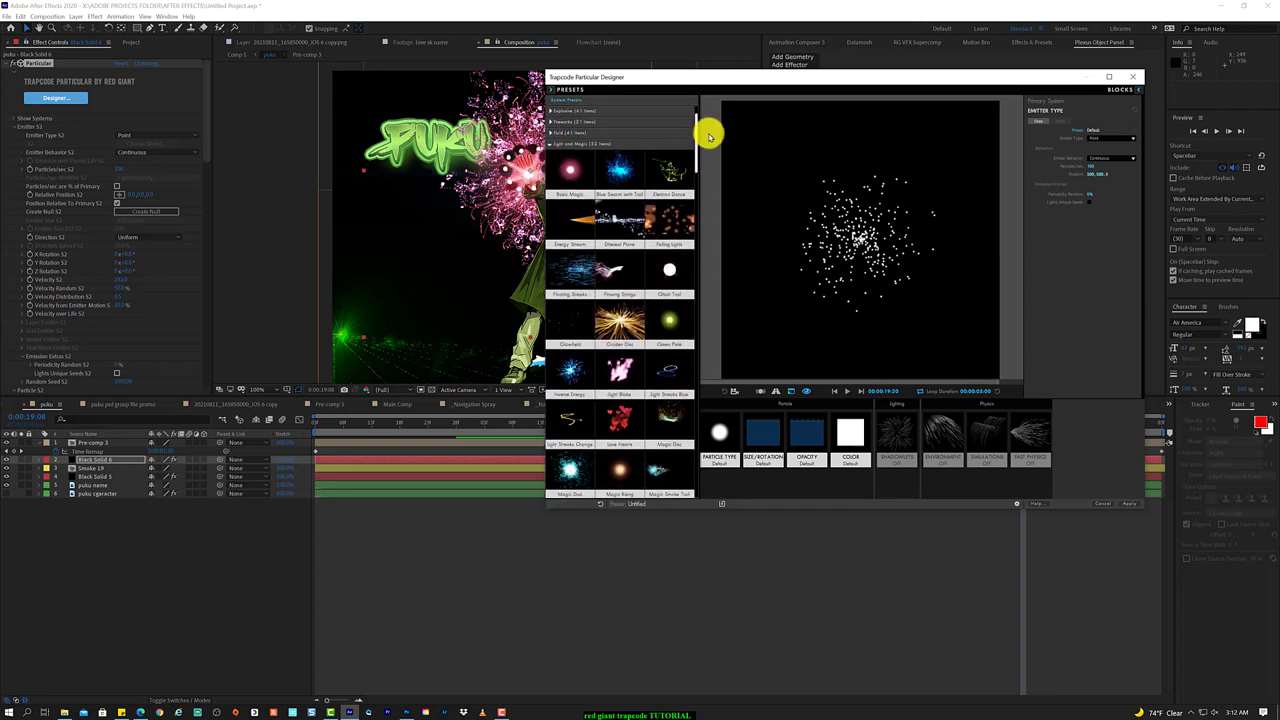
# - Collapse the Light Magic and Motion Graphics categories and expand Smoke and Fire
pyautogui.click(552, 187)
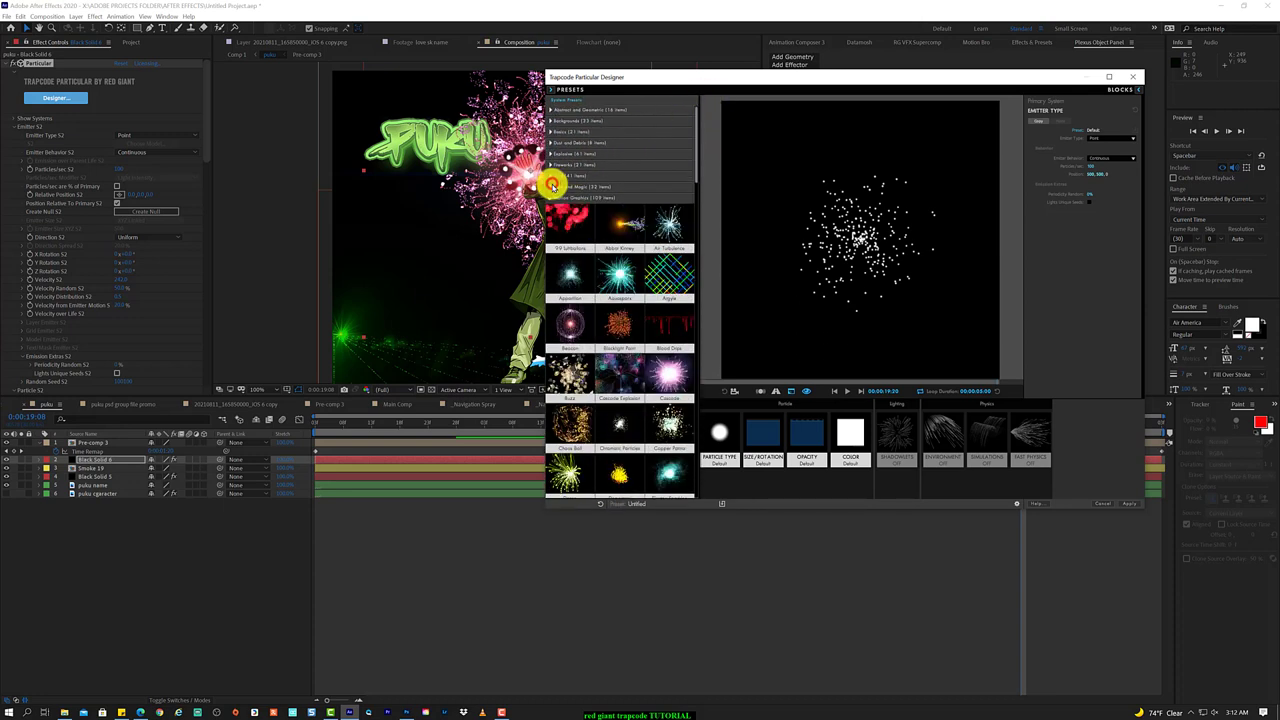
pyautogui.click(552, 198)
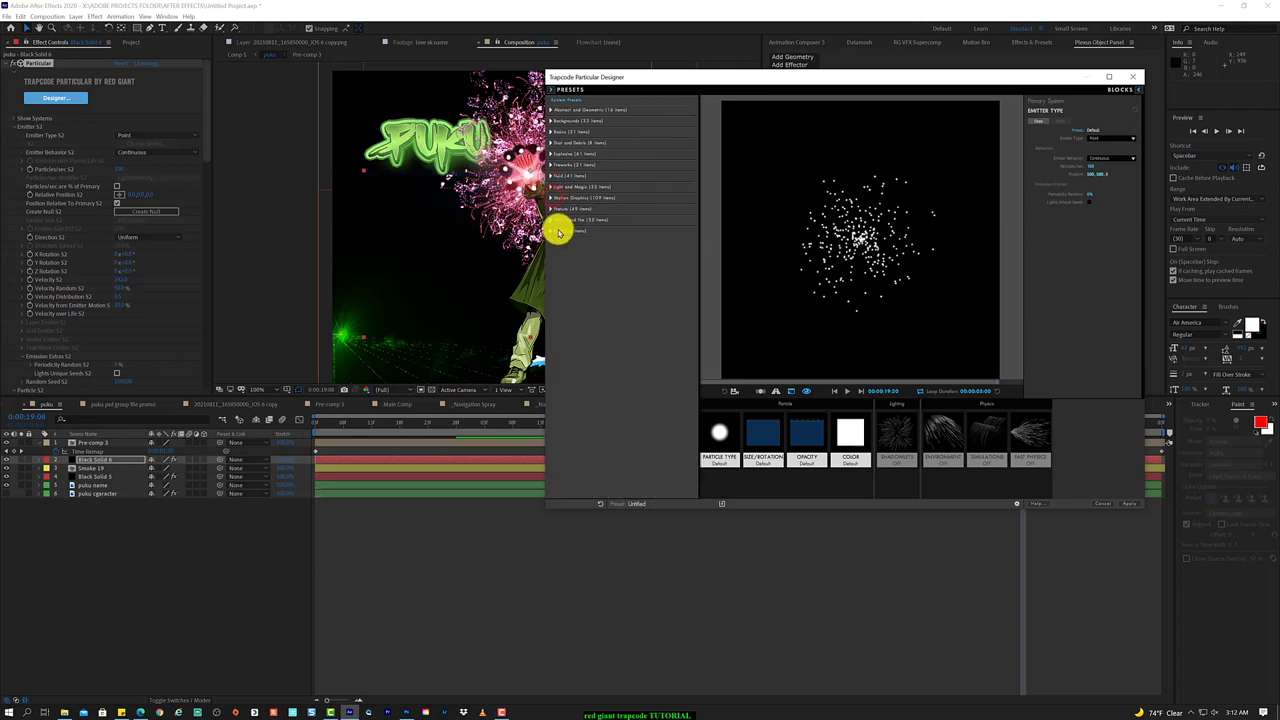
pyautogui.click(559, 231)
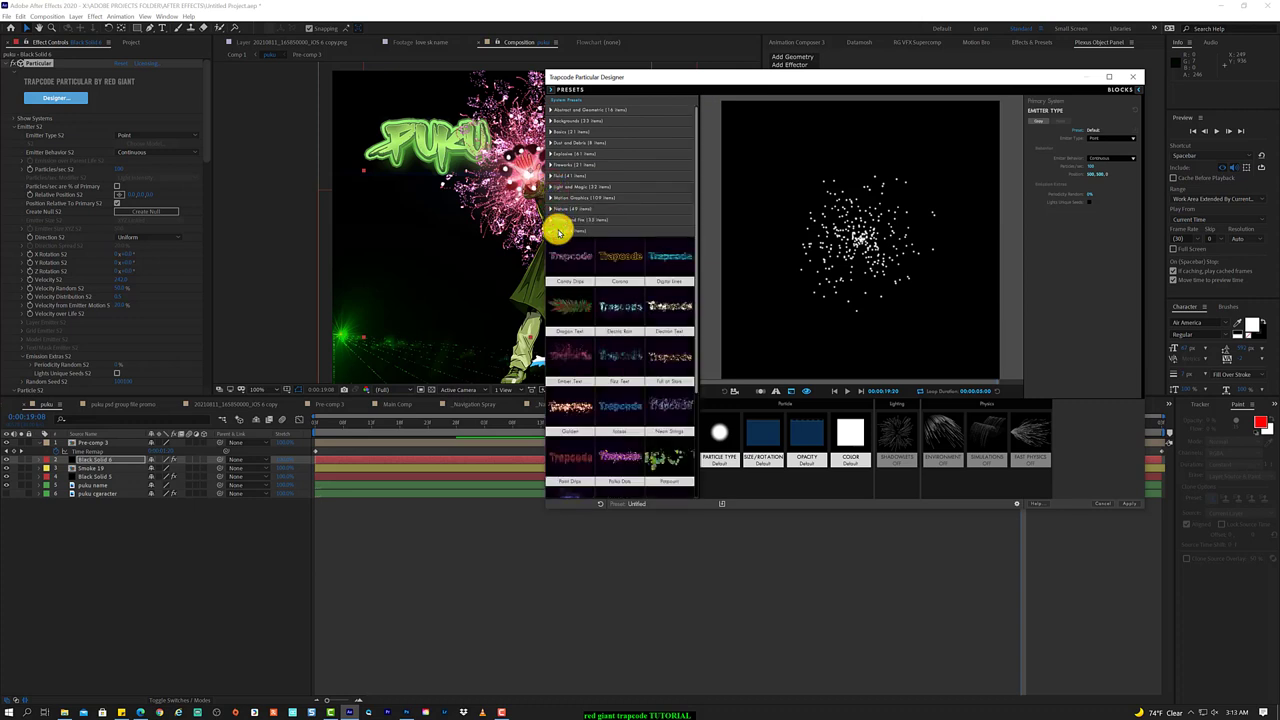
pyautogui.click(559, 232)
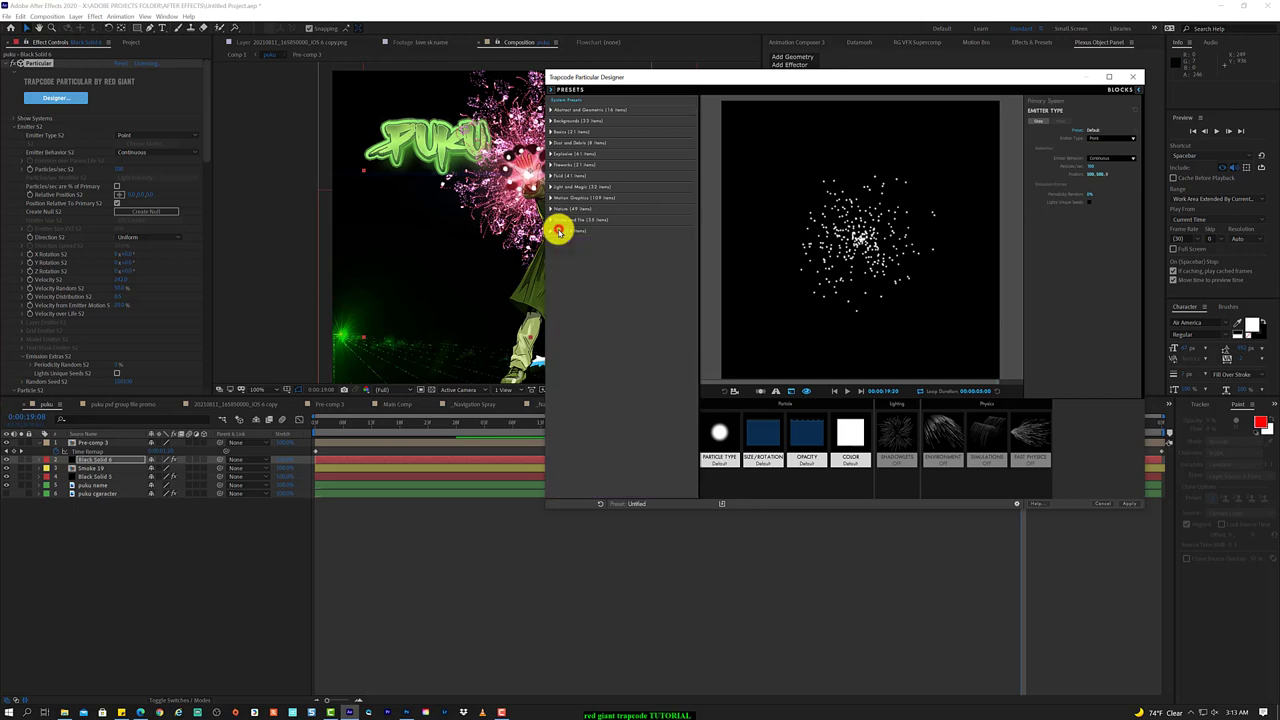
pyautogui.click(565, 219)
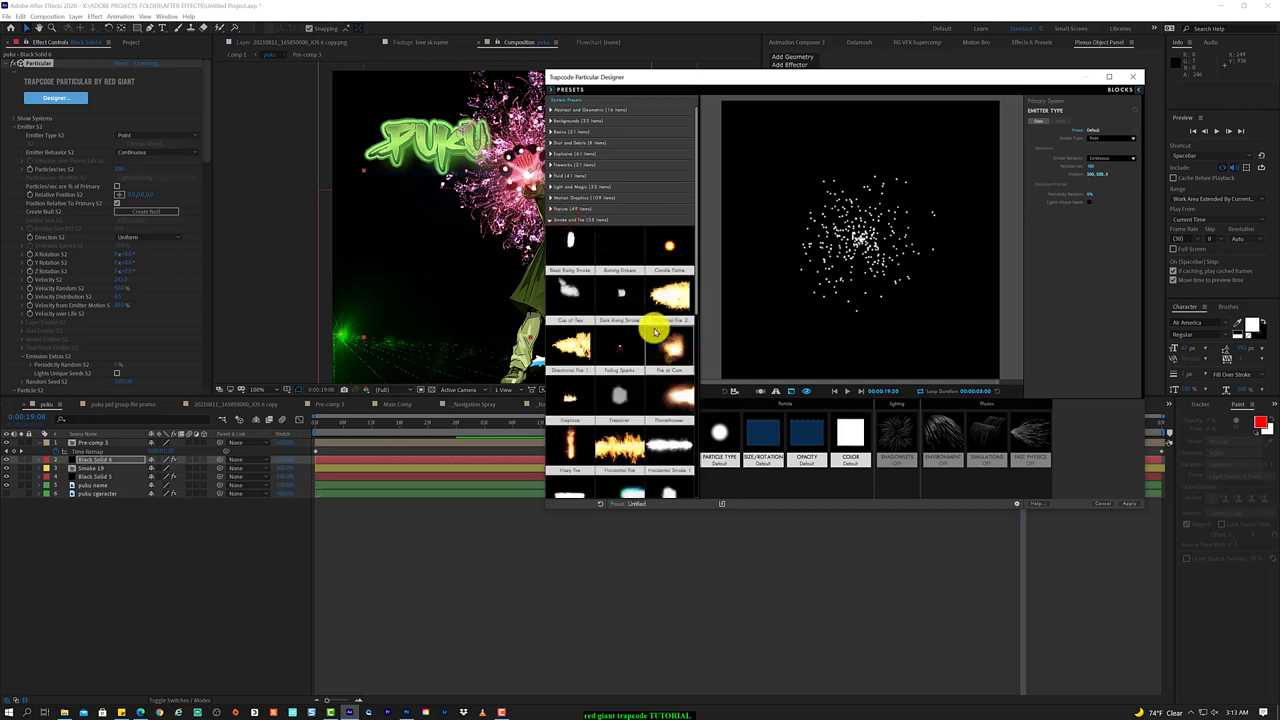
# - Scroll down the Smoke and Fire presets and load Smokey Fire Burst
pyautogui.scroll(-1, 655, 330)
pyautogui.scroll(-1, 655, 330)
pyautogui.scroll(-1, 655, 330)
pyautogui.scroll(-1, 655, 330)
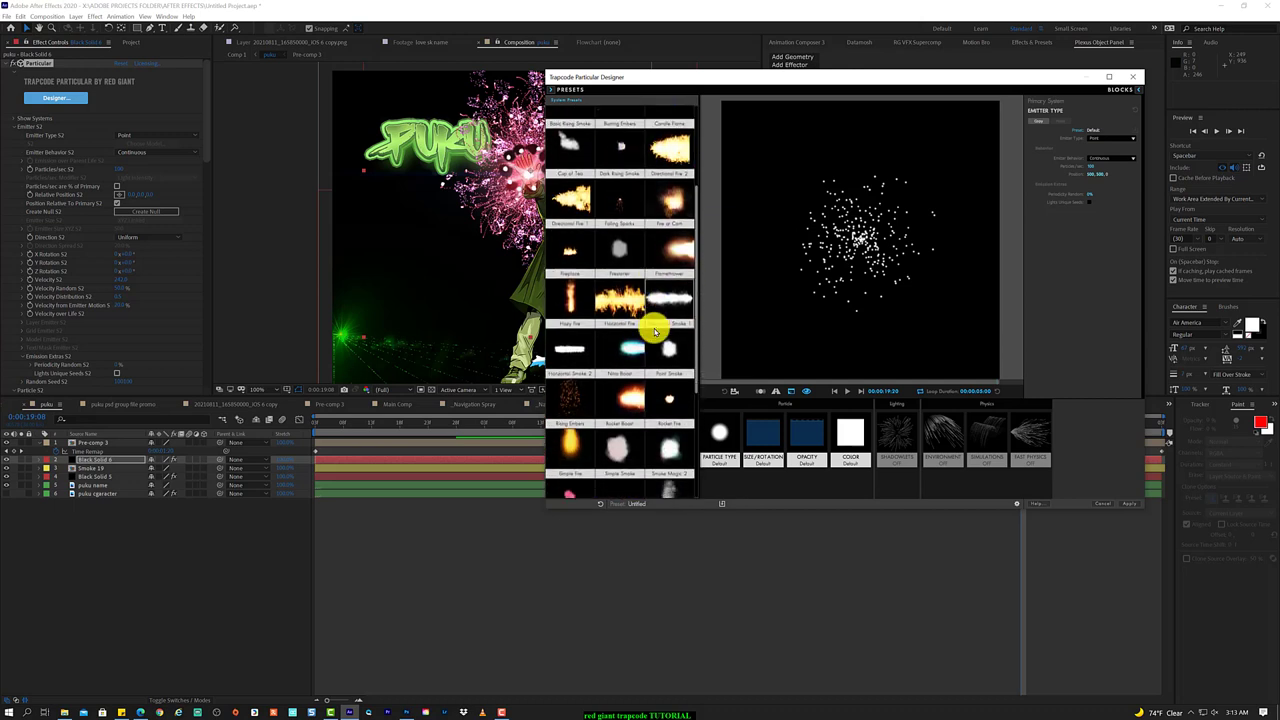
pyautogui.scroll(-1, 655, 330)
pyautogui.scroll(-1, 655, 330)
pyautogui.scroll(-1, 655, 330)
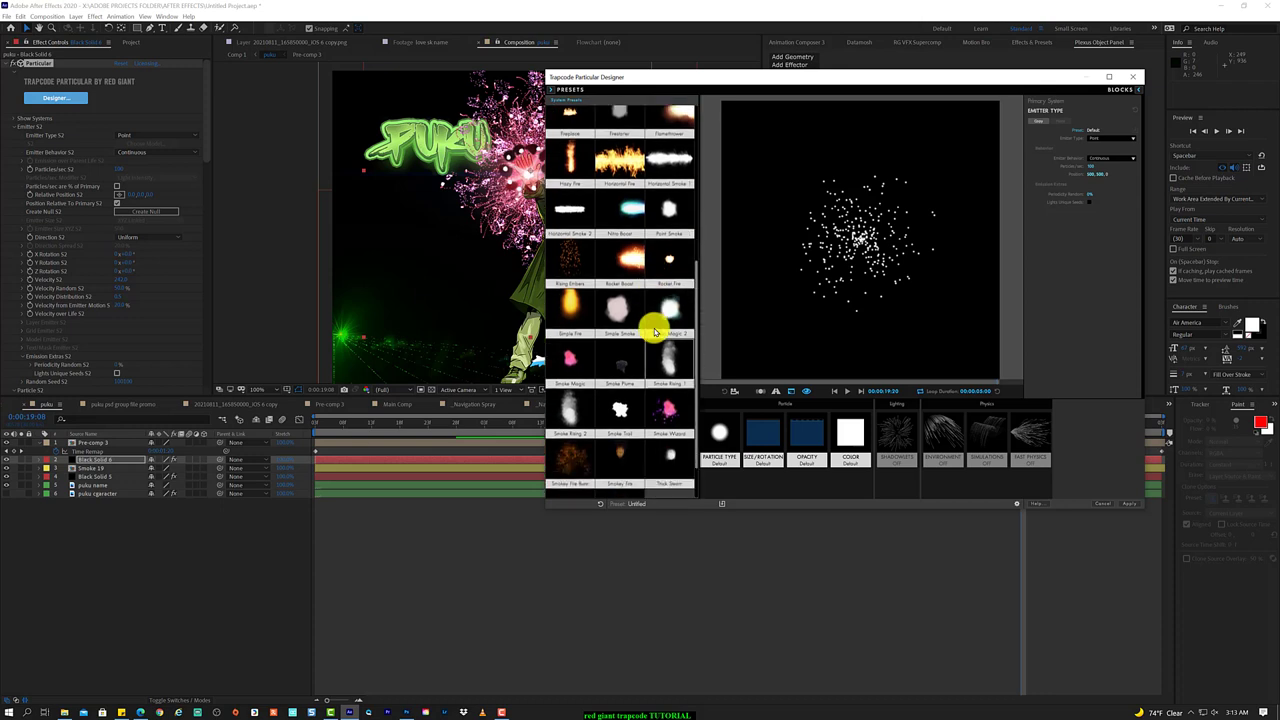
pyautogui.scroll(-1, 655, 330)
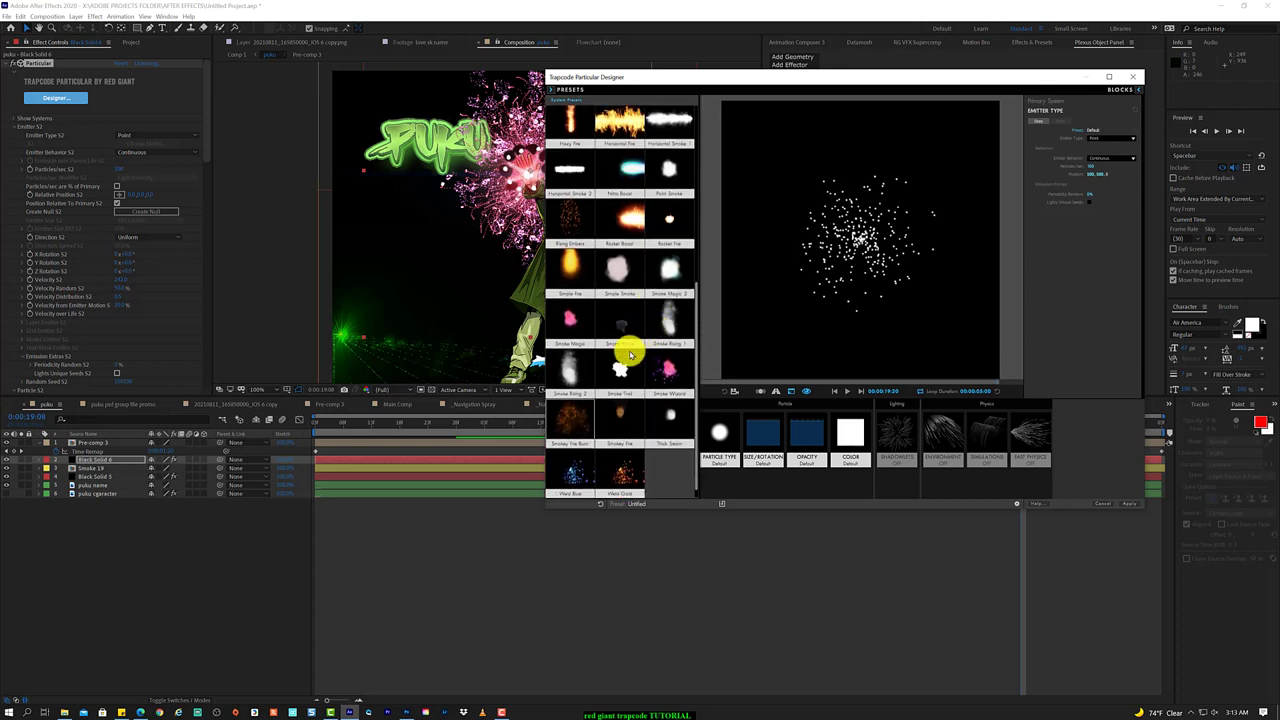
pyautogui.click(565, 415)
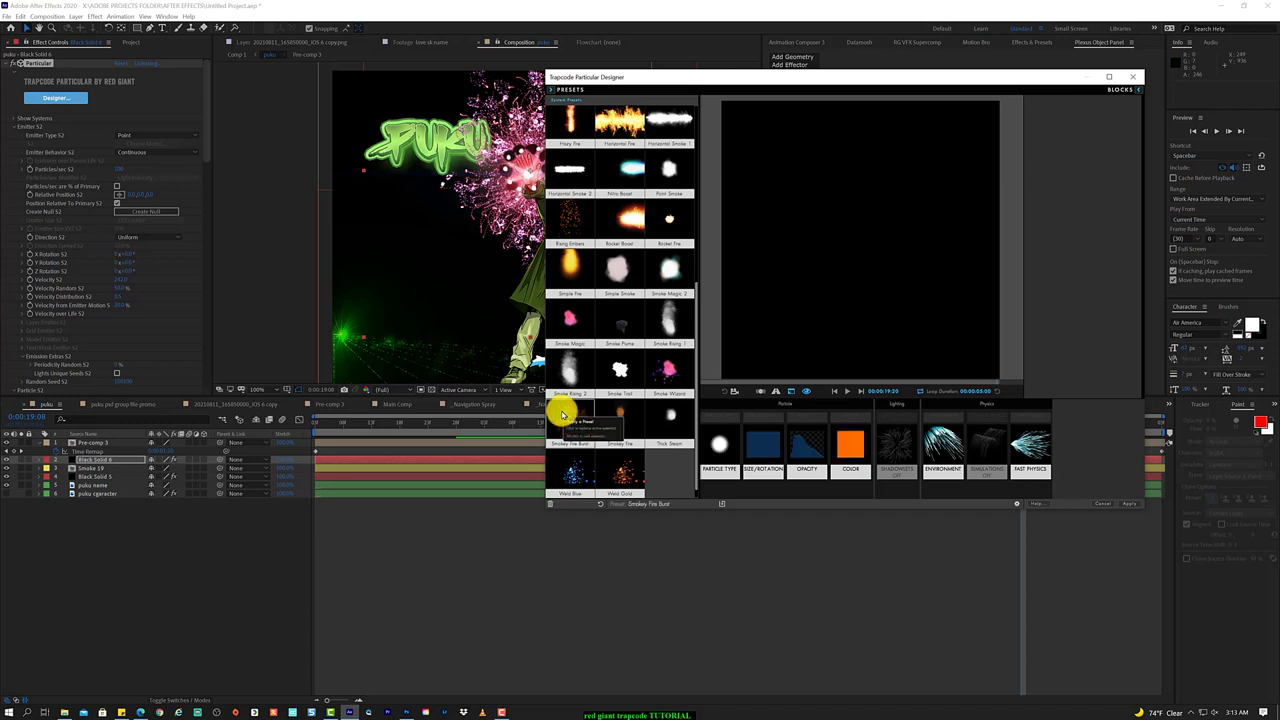
# - Play and pause the Smokey Fire Burst preview, then close Particular Designer
pyautogui.doubleClick(563, 415)
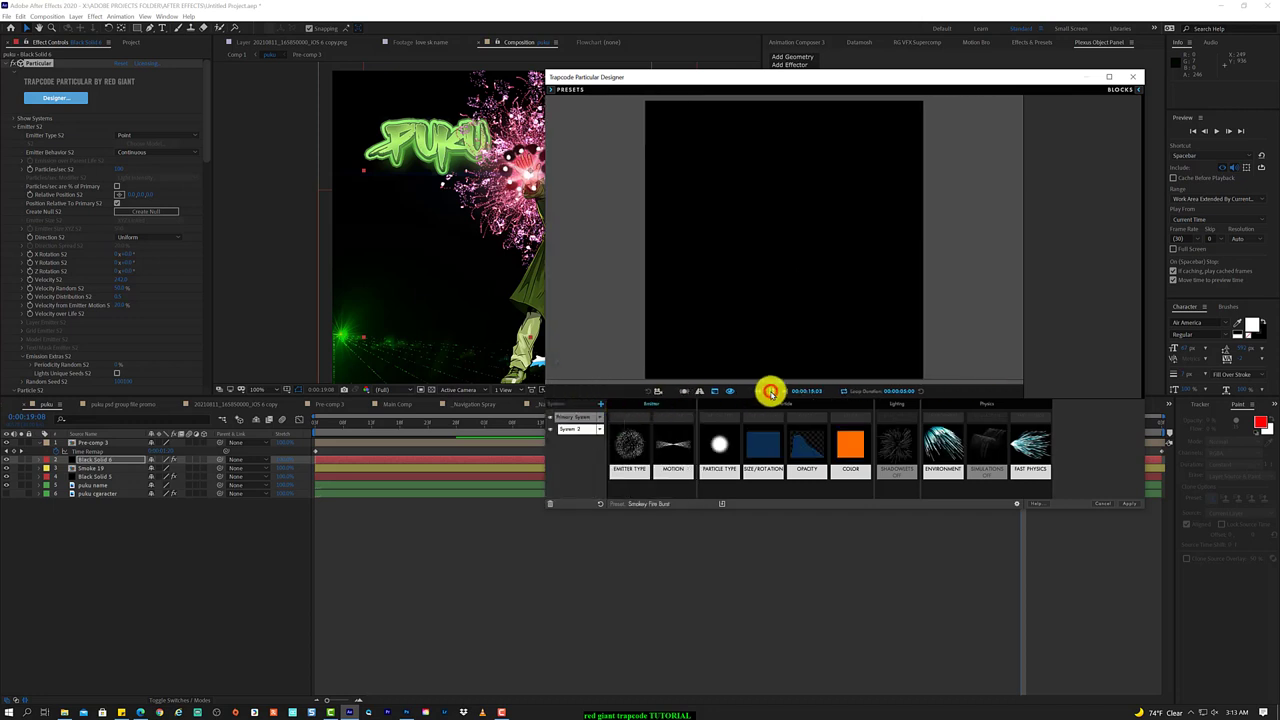
pyautogui.click(770, 391)
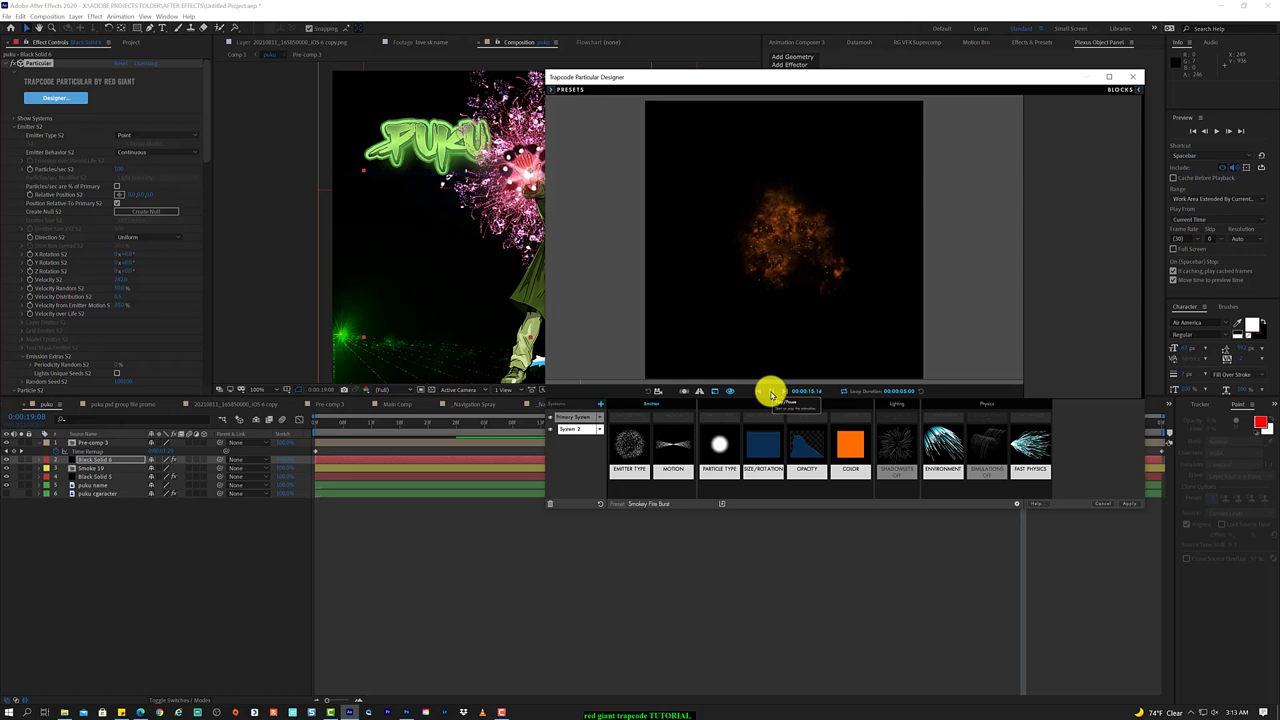
pyautogui.click(770, 391)
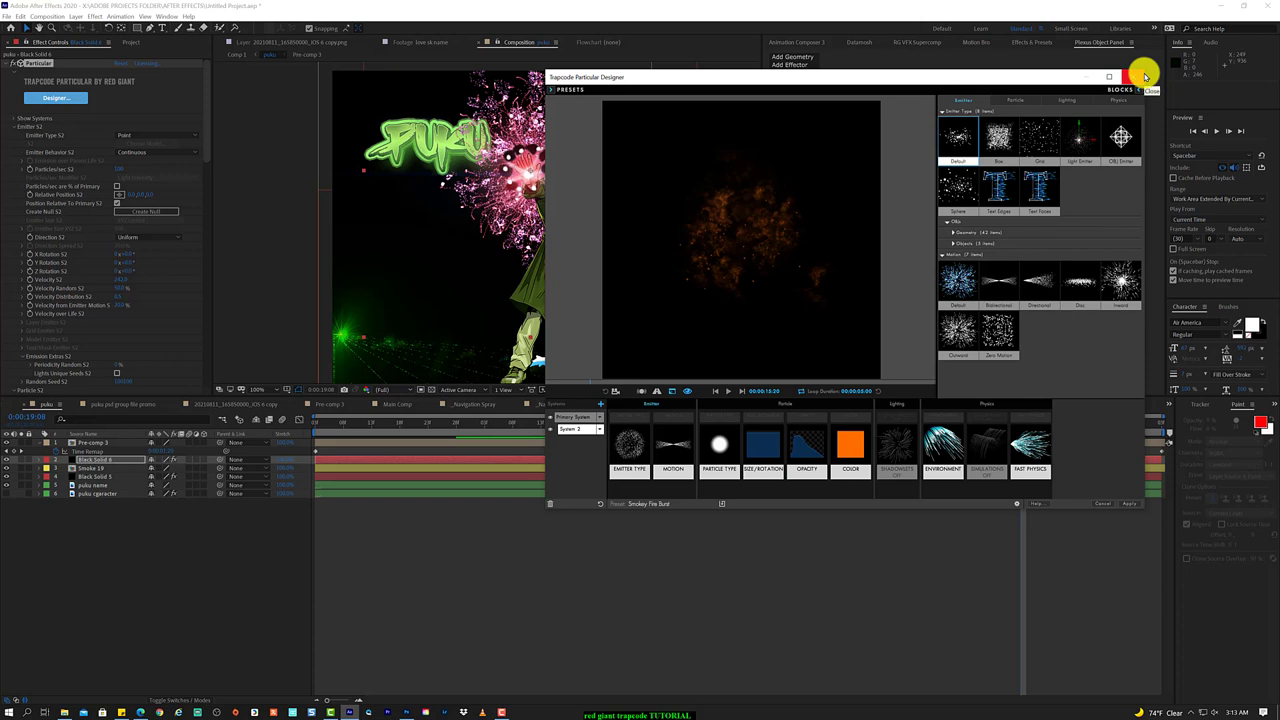
pyautogui.click(1145, 76)
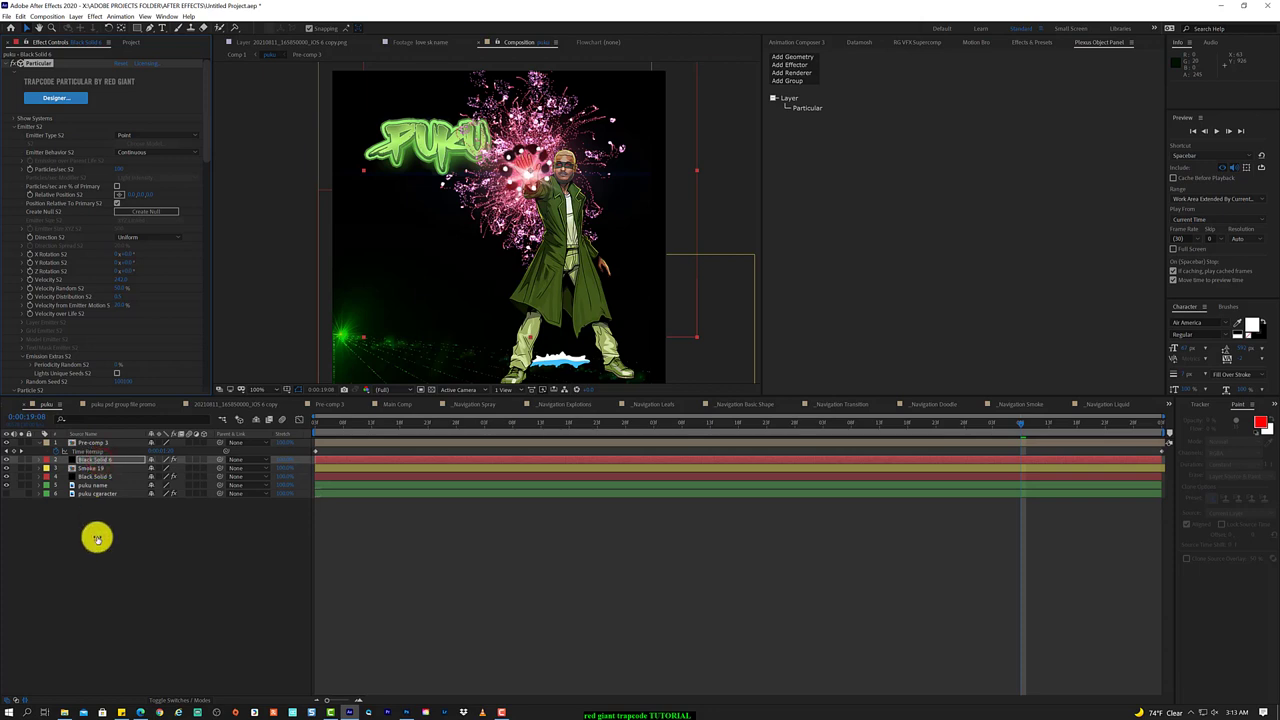
# - Delete Black Solid 6 from the puku comp and scrub the timeline to review the smoke burst
pyautogui.press('Delete')
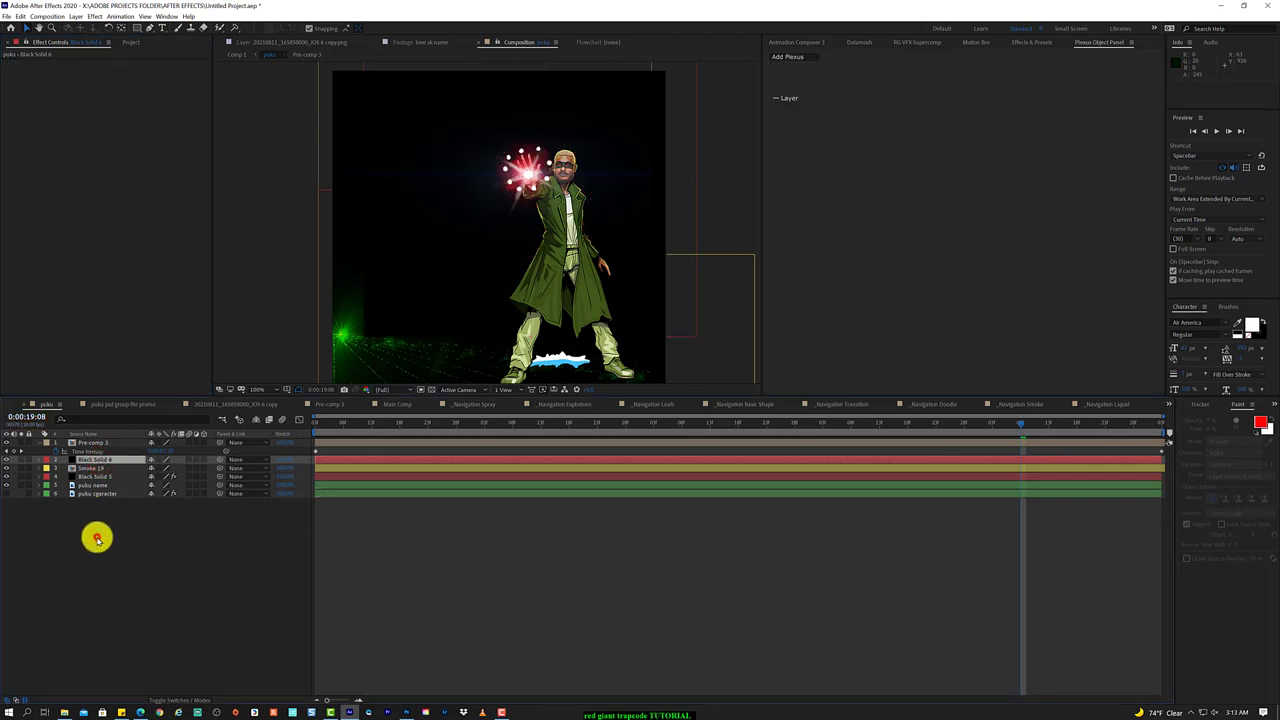
pyautogui.click(97, 539)
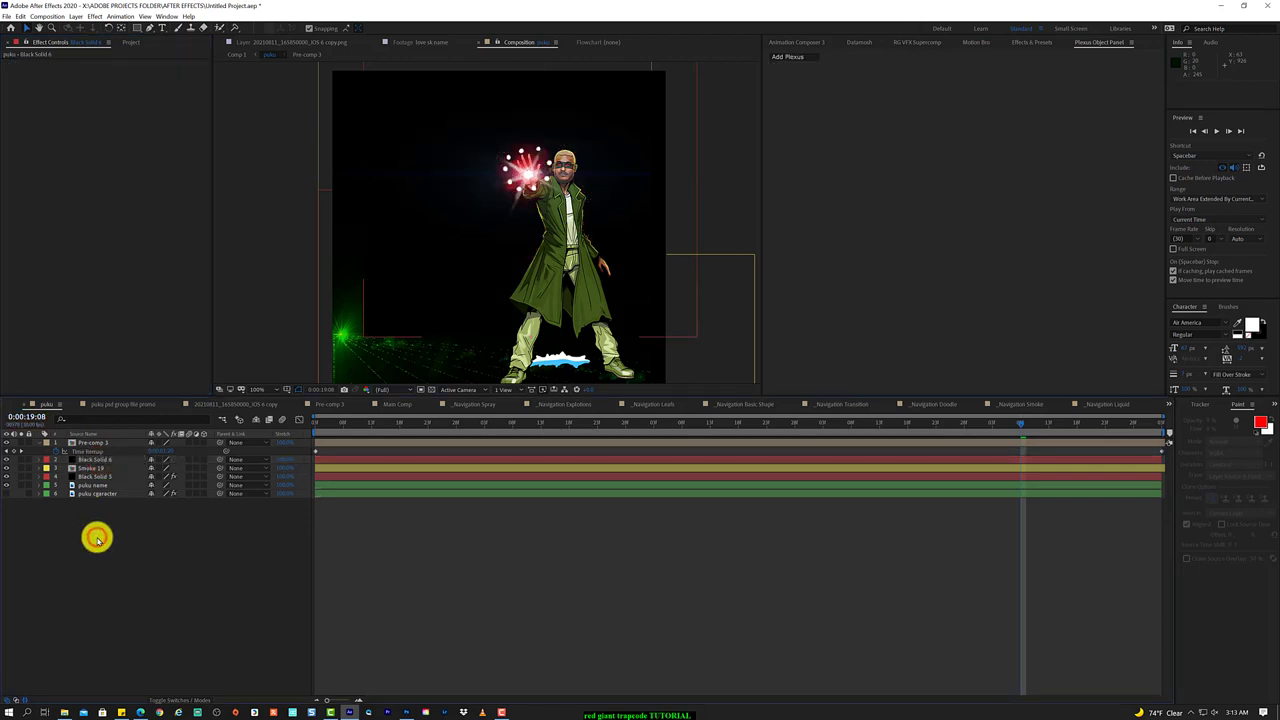
pyautogui.click(105, 460)
pyautogui.moveTo(378, 430); pyautogui.dragTo(355, 428)
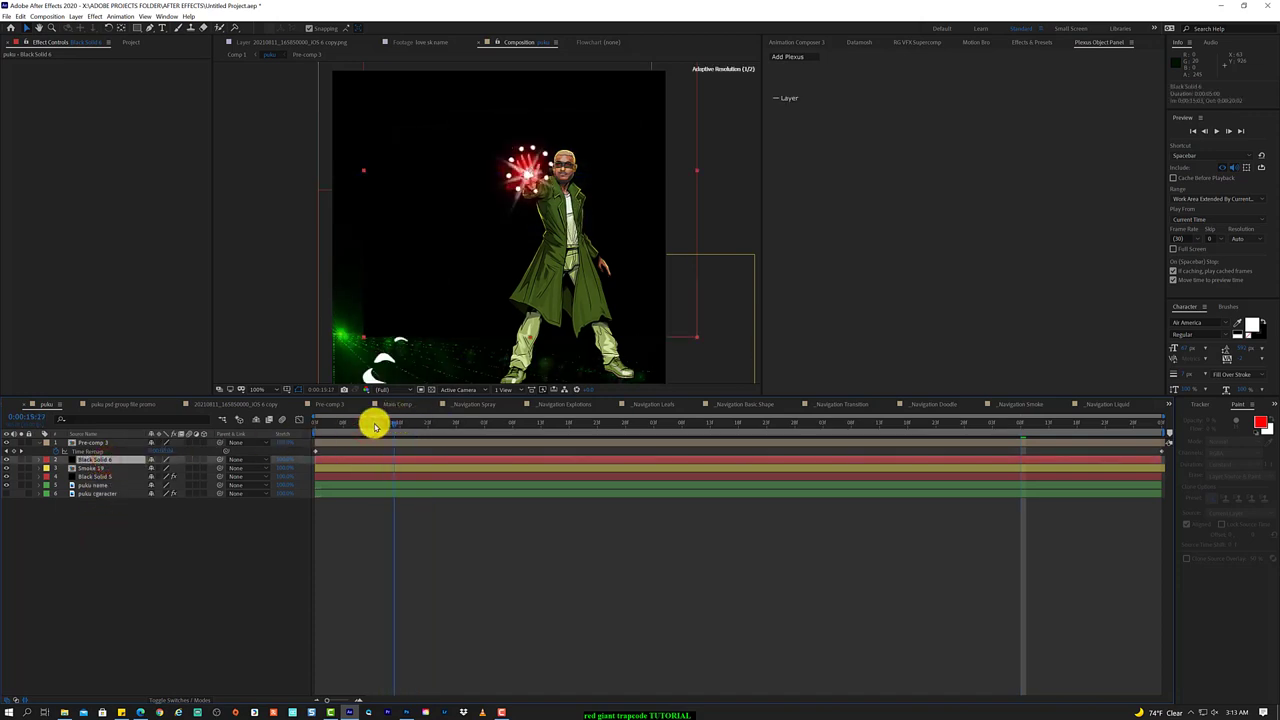
pyautogui.press('Delete')
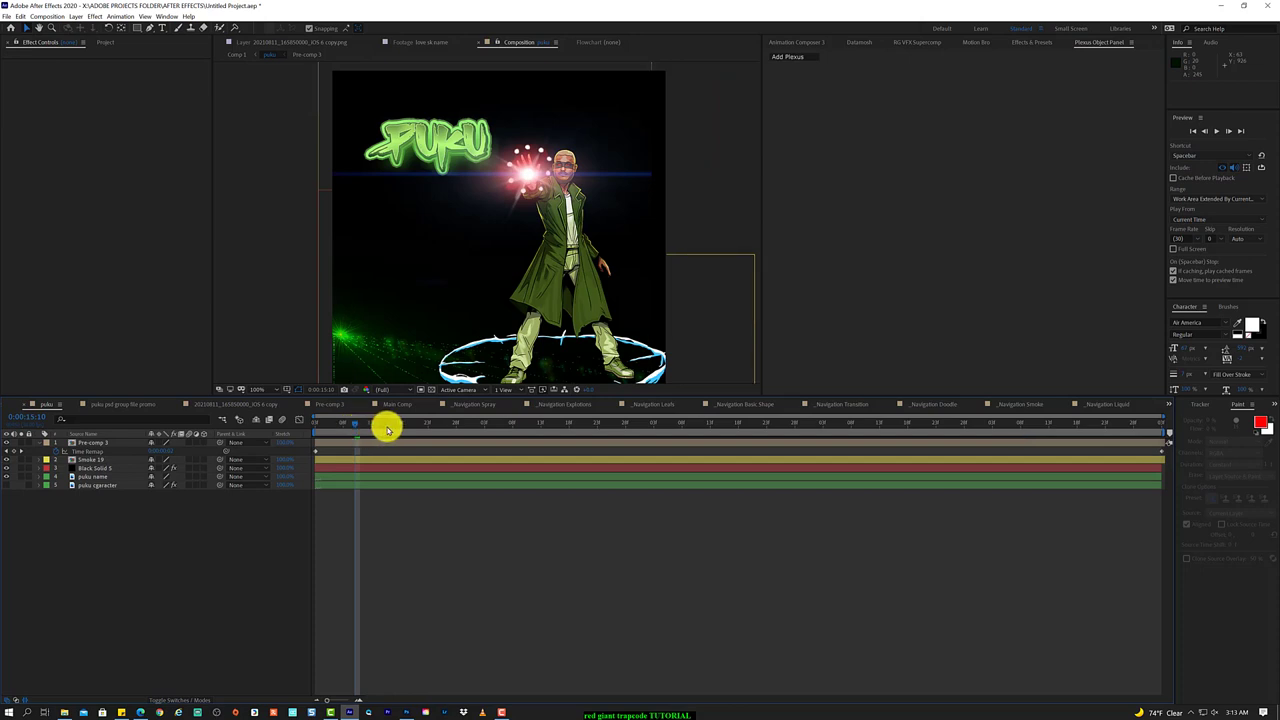
pyautogui.moveTo(417, 423)
pyautogui.mouseDown()
pyautogui.moveTo(792, 394)
pyautogui.moveTo(593, 420)
pyautogui.moveTo(440, 417)
pyautogui.mouseUp()
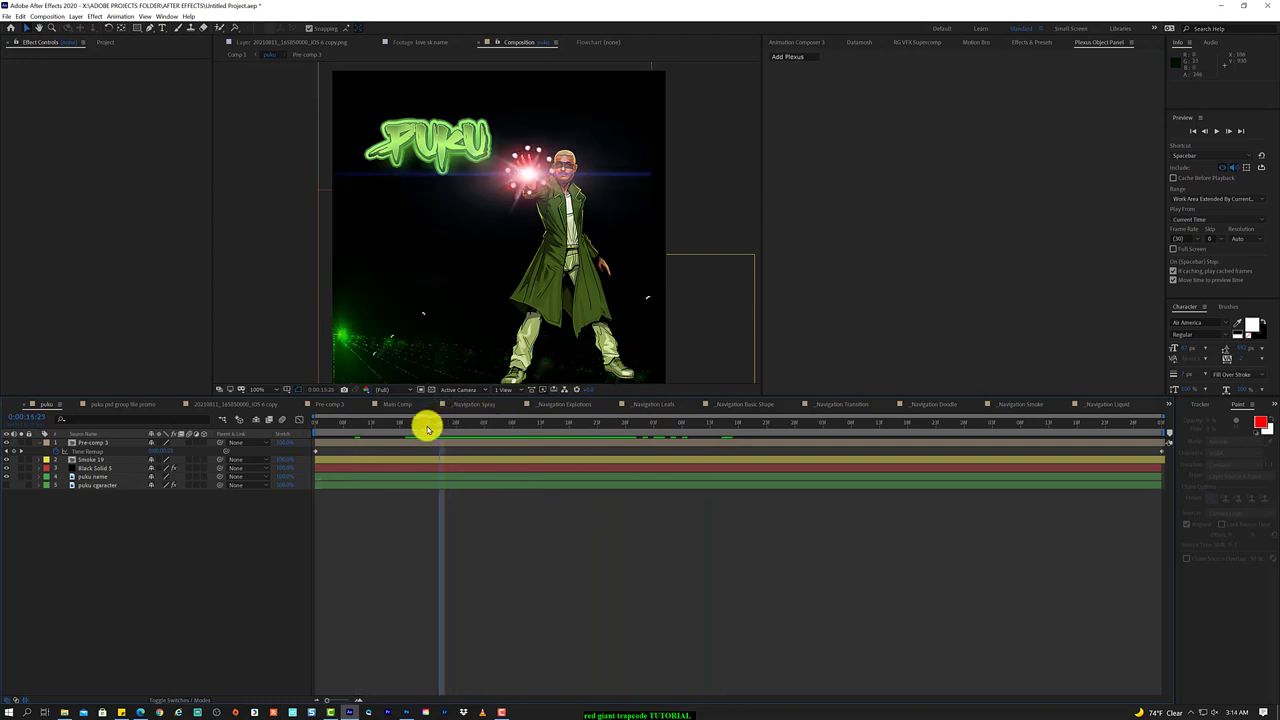
pyautogui.moveTo(427, 428); pyautogui.dragTo(645, 427)
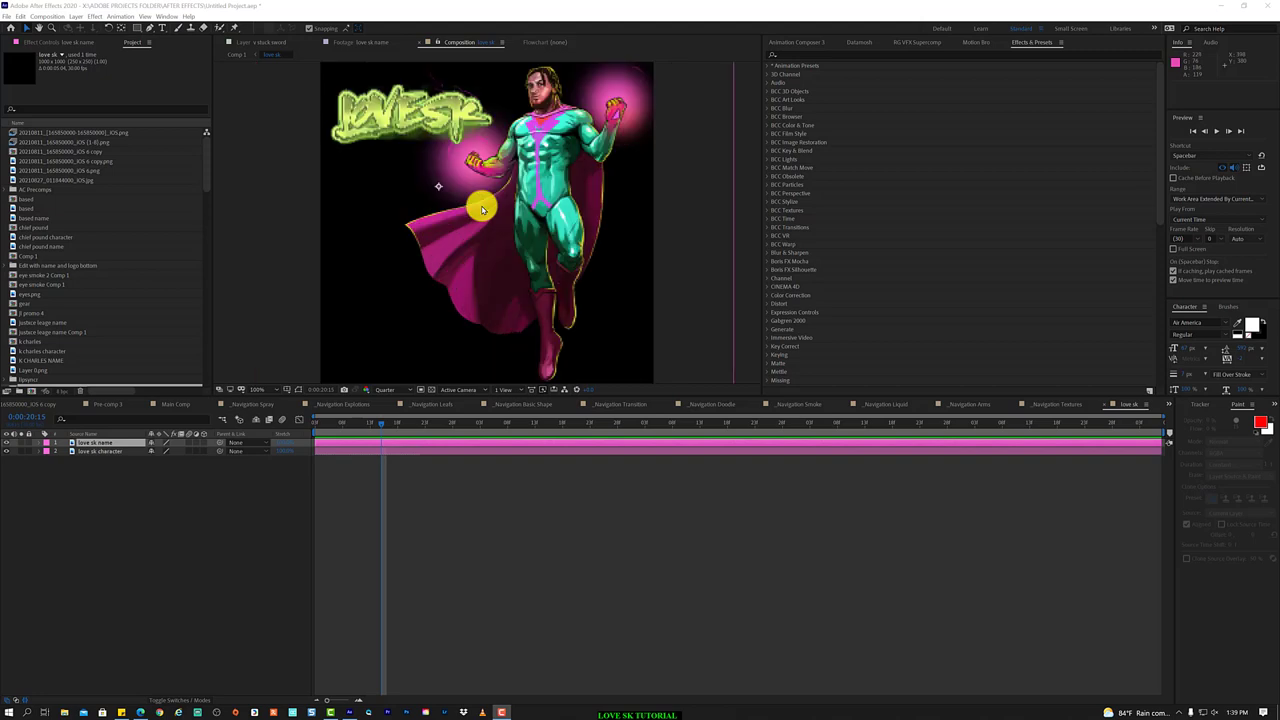
# - Launch Photoshop from the taskbar and bring up its Home screen with recent files
pyautogui.scroll(-2, 481, 209)
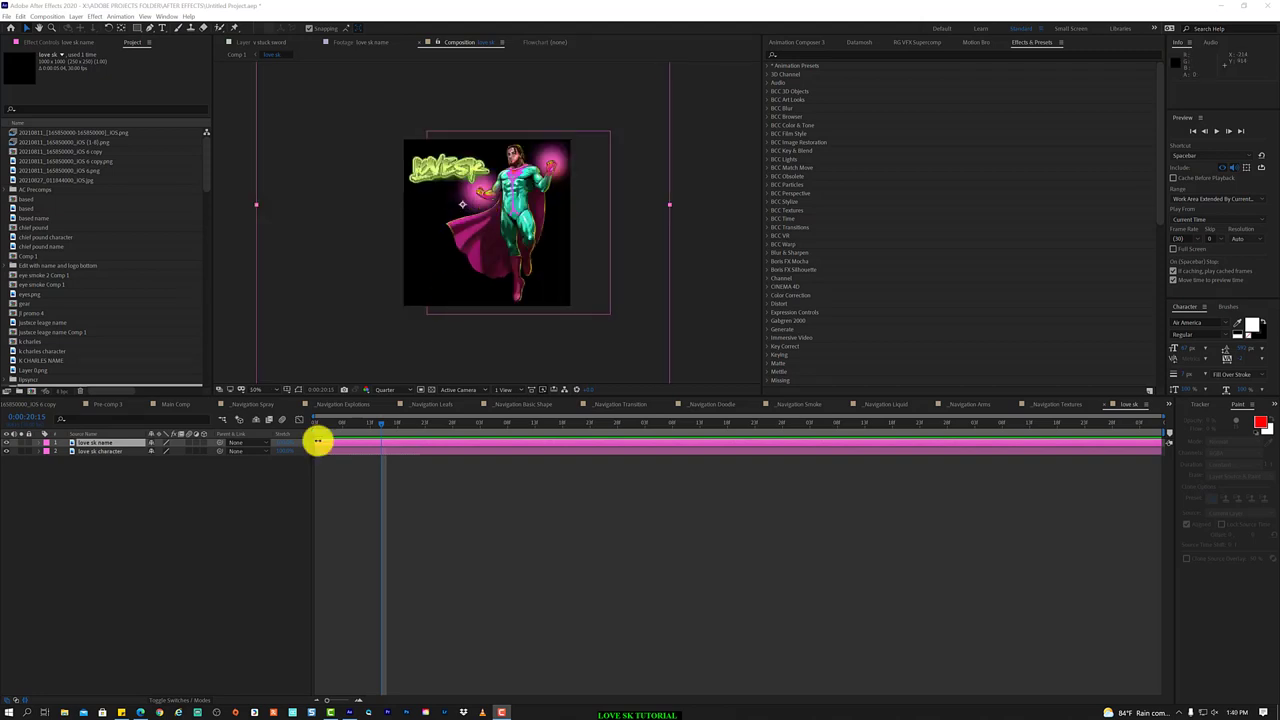
pyautogui.click(289, 537)
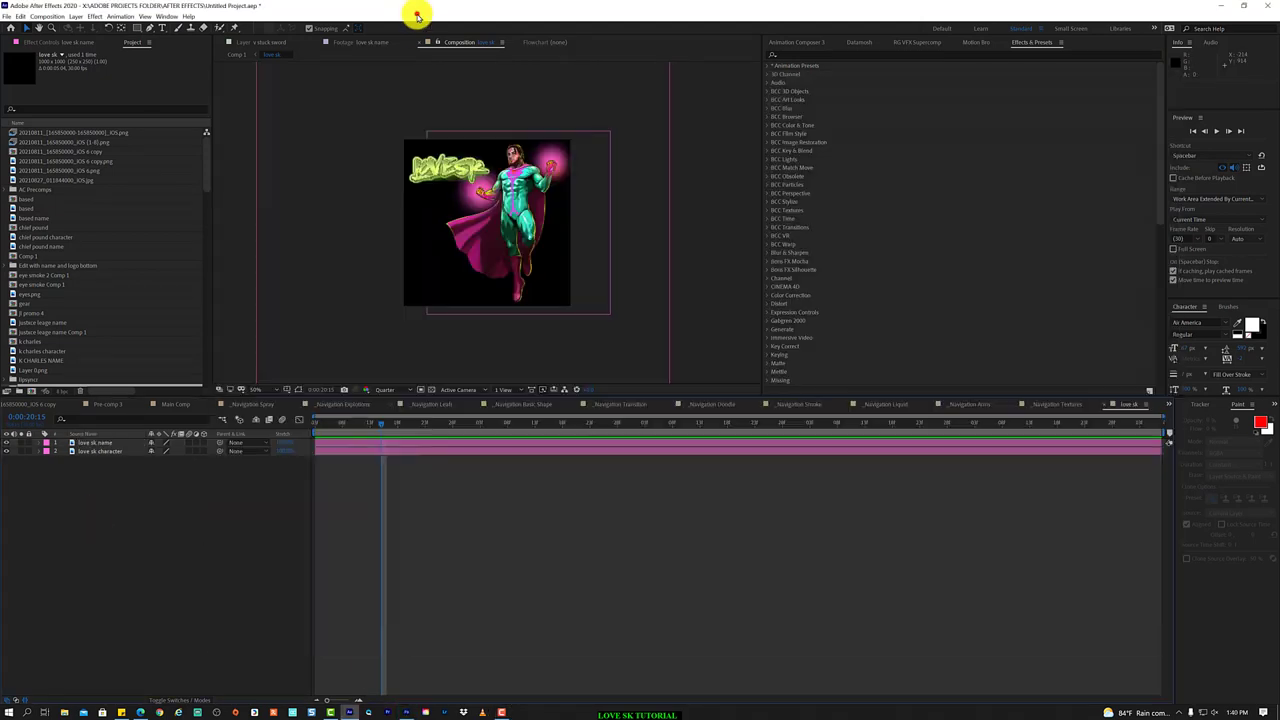
pyautogui.click(417, 13)
pyautogui.click(407, 710)
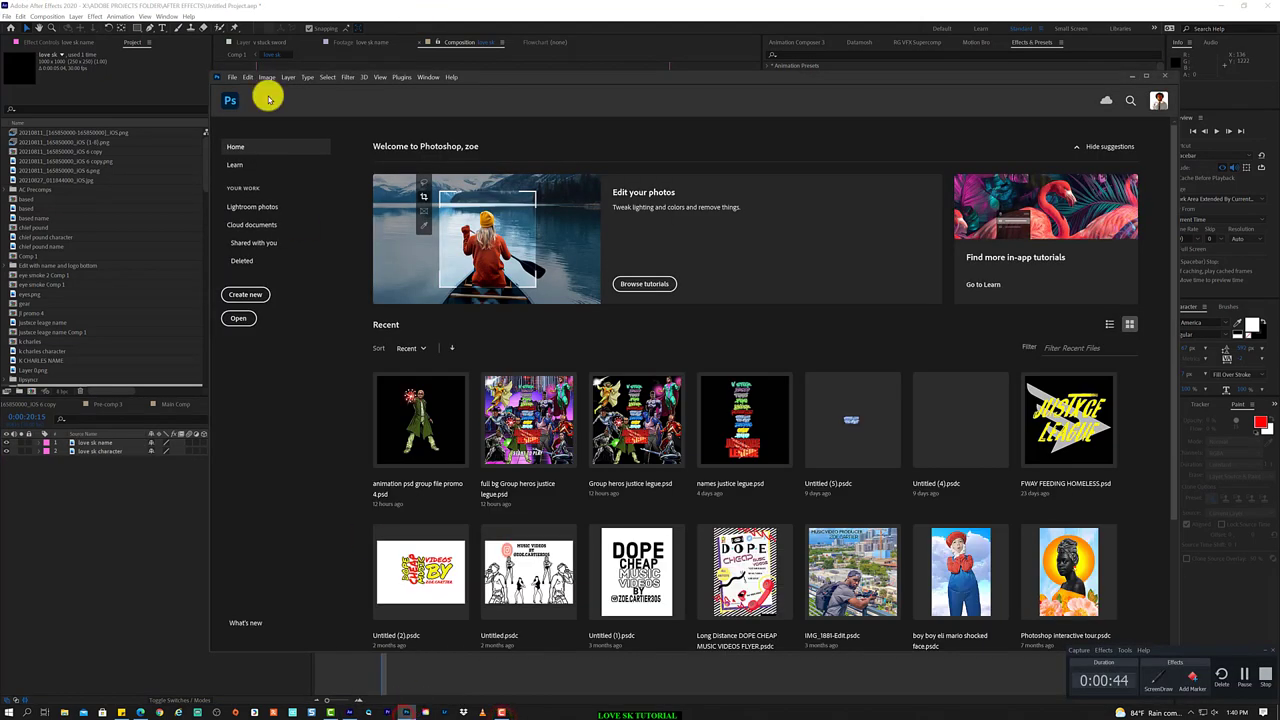
# - Open Group heros justice legue.psd and duplicate the green hero's layer into a new document
pyautogui.click(635, 415)
pyautogui.moveTo(872, 342); pyautogui.dragTo(875, 378)
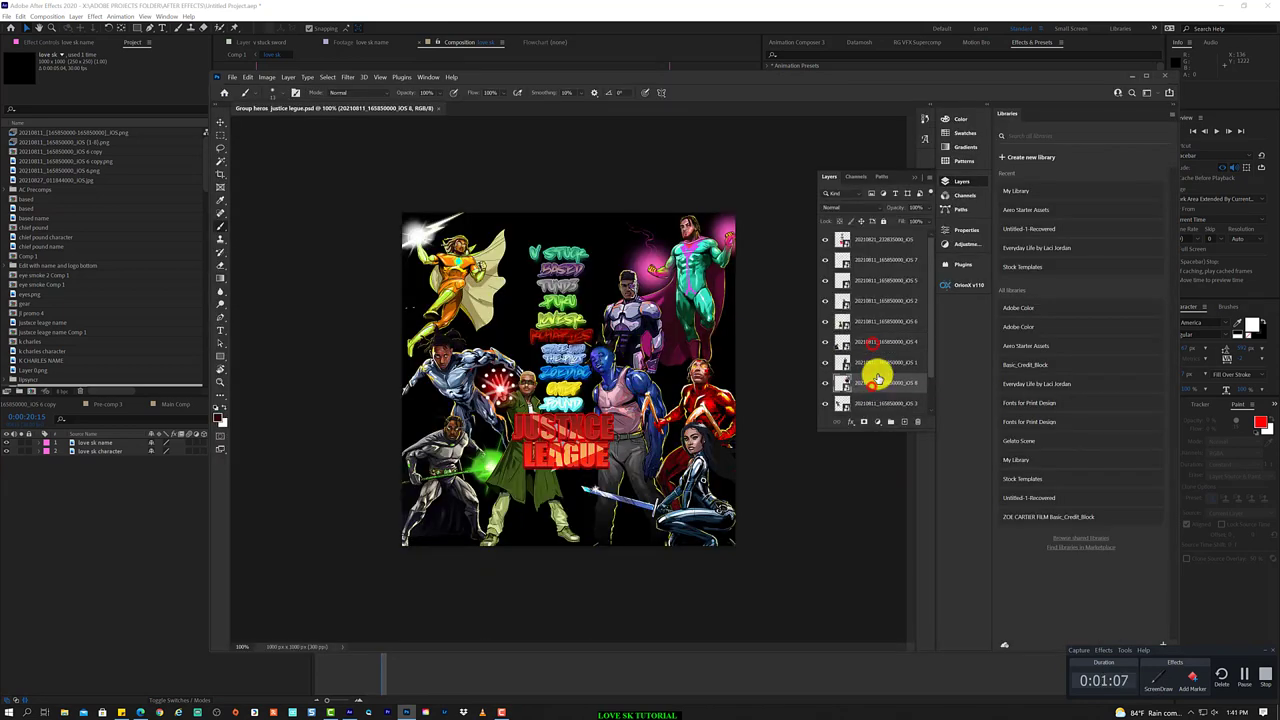
pyautogui.rightClick(882, 386)
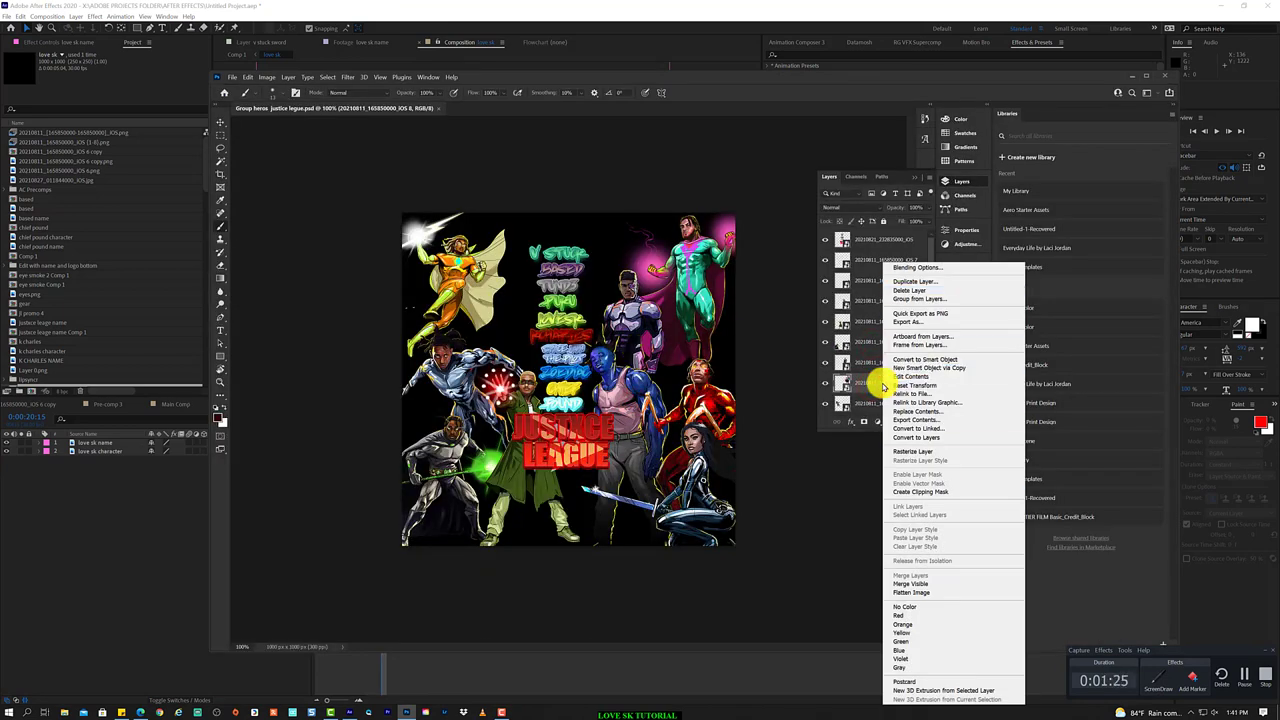
pyautogui.click(884, 380)
pyautogui.click(231, 77)
pyautogui.click(600, 138)
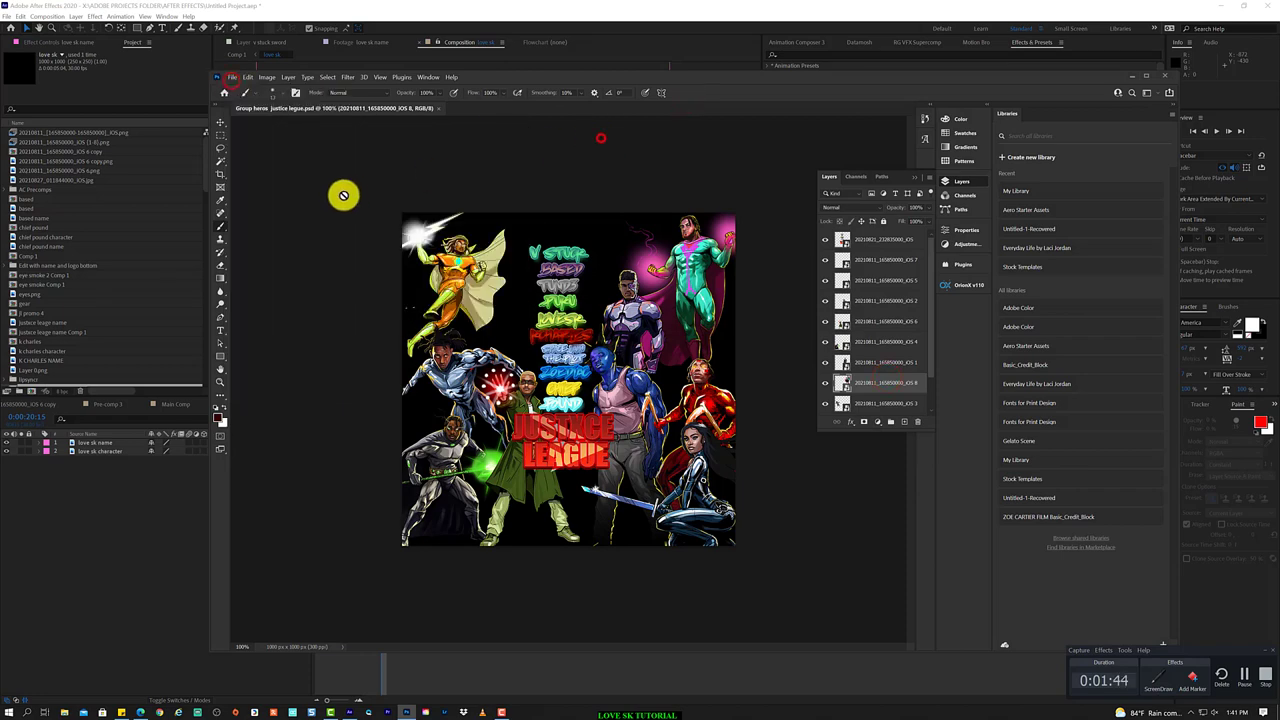
pyautogui.click(220, 121)
pyautogui.click(889, 240)
# - Begin selecting the hero's pink cape with the Magic Wand
pyautogui.click(911, 340)
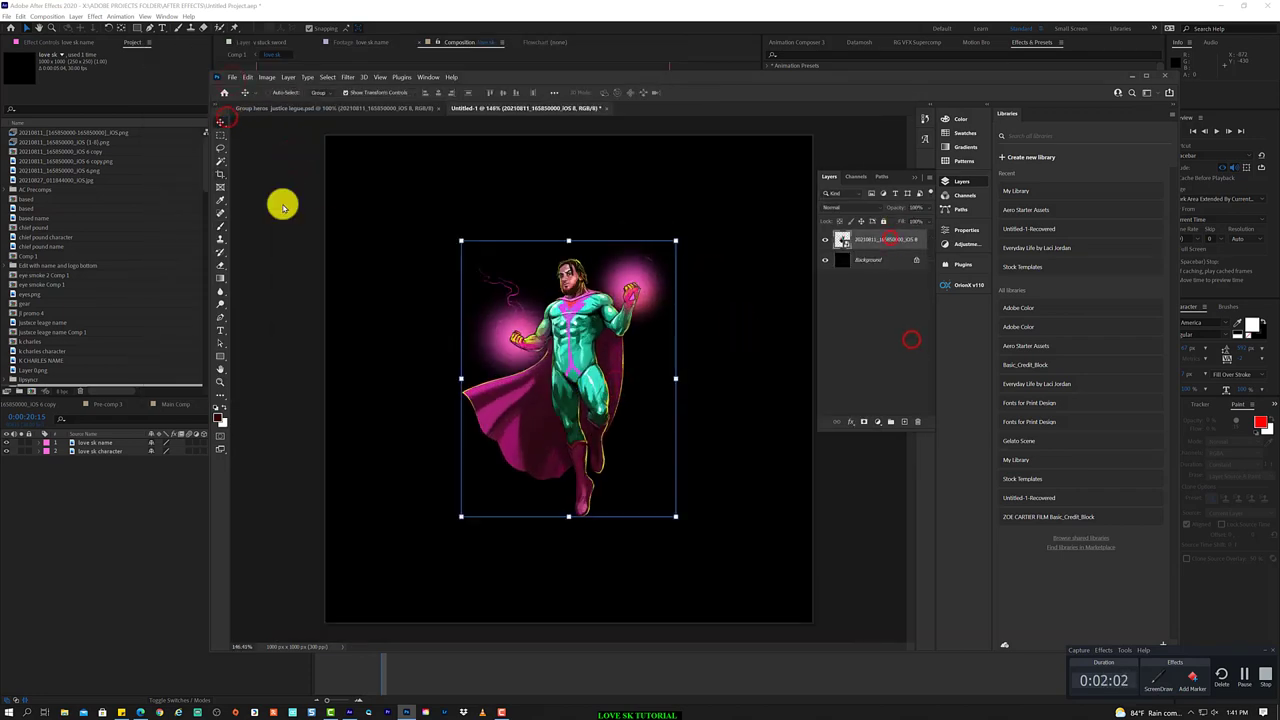
pyautogui.press('w')
pyautogui.click(520, 431)
pyautogui.keyDown('shift'); pyautogui.click(557, 455); pyautogui.keyUp('shift')
# - Extend the Magic Wand selection over the whole cape and copy it onto a new layer
pyautogui.keyDown('shift'); pyautogui.click(479, 395); pyautogui.keyUp('shift')
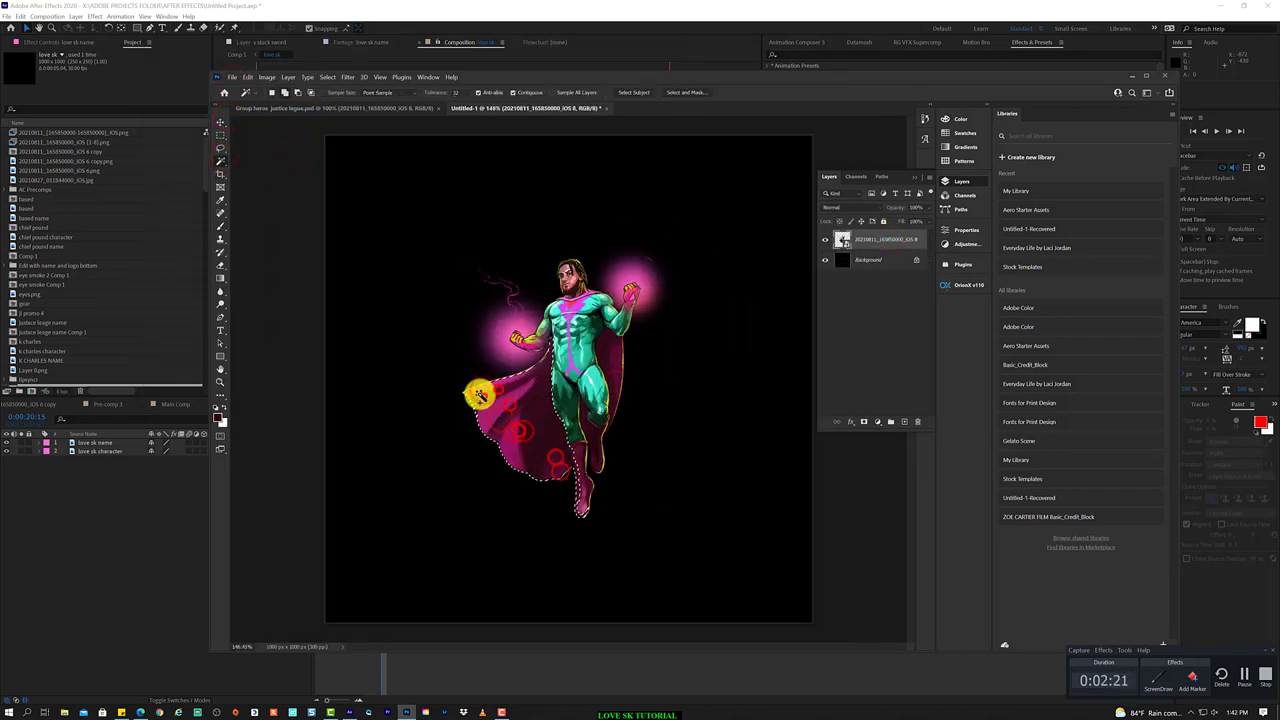
pyautogui.scroll(3, 586, 457)
pyautogui.keyDown('shift'); pyautogui.click(588, 540); pyautogui.keyUp('shift')
pyautogui.keyDown('shift'); pyautogui.click(570, 428); pyautogui.keyUp('shift')
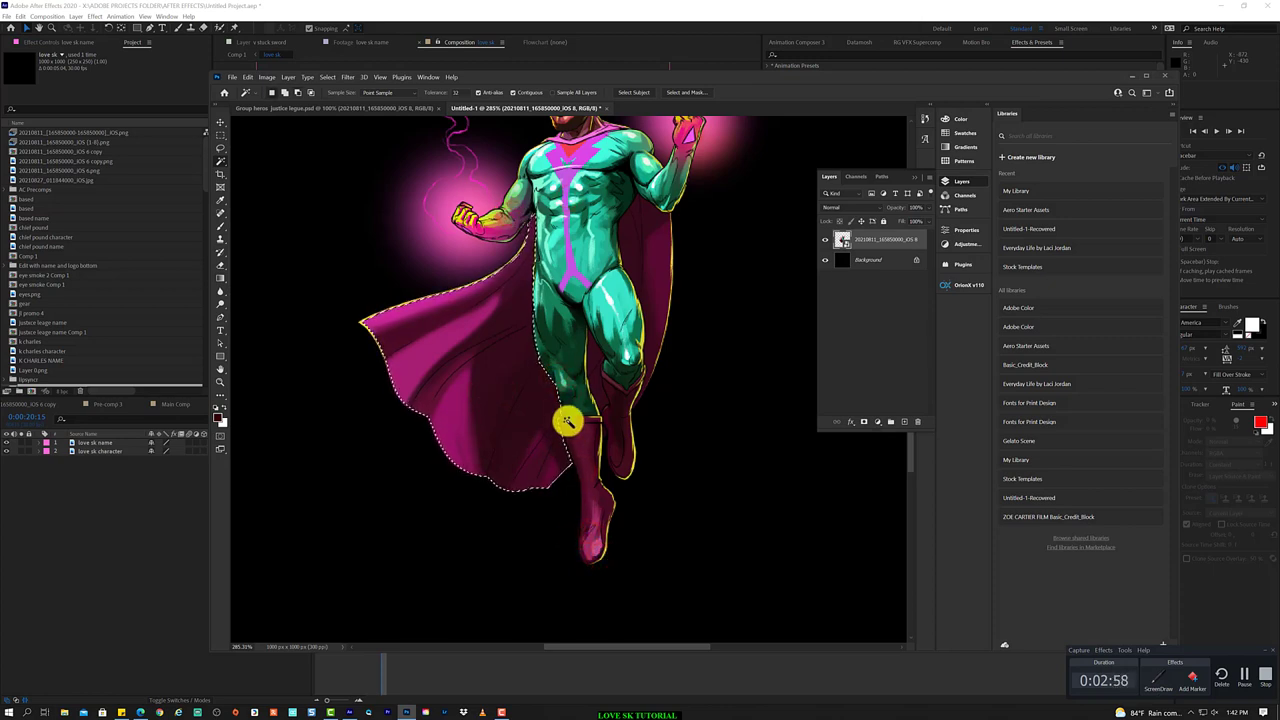
pyautogui.keyDown('shift'); pyautogui.click(663, 246); pyautogui.keyUp('shift')
pyautogui.keyDown('shift'); pyautogui.click(599, 356); pyautogui.keyUp('shift')
pyautogui.keyDown('shift'); pyautogui.click(600, 387); pyautogui.keyUp('shift')
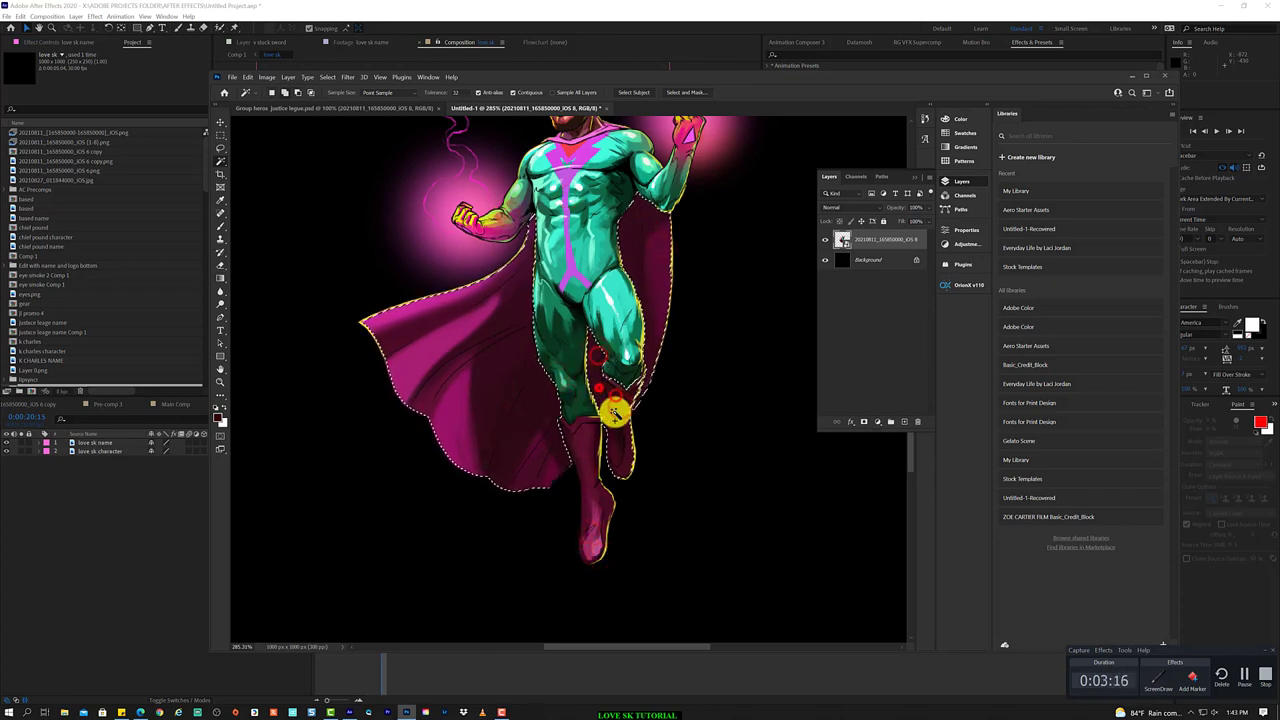
pyautogui.scroll(4, 614, 414)
pyautogui.keyDown('shift'); pyautogui.click(633, 565); pyautogui.keyUp('shift')
pyautogui.keyDown('shift'); pyautogui.click(663, 334); pyautogui.keyUp('shift')
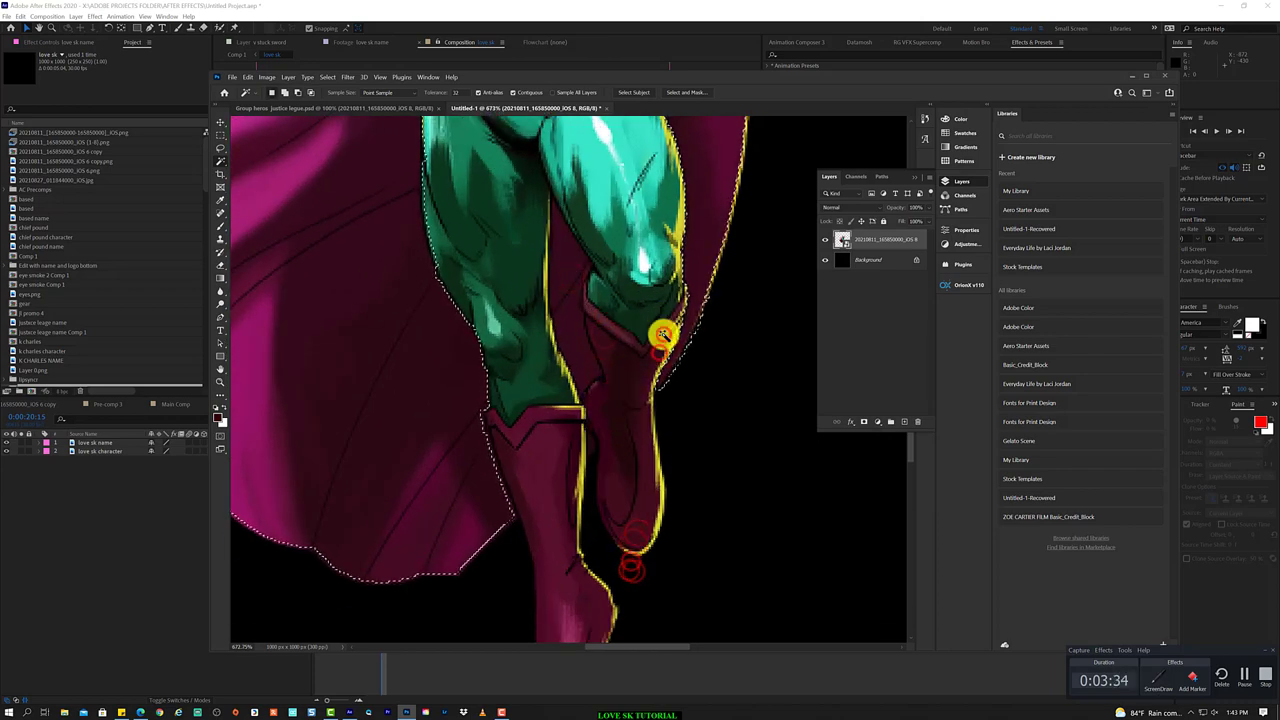
pyautogui.hotkey('ctrl', 'j')
pyautogui.write('cape')
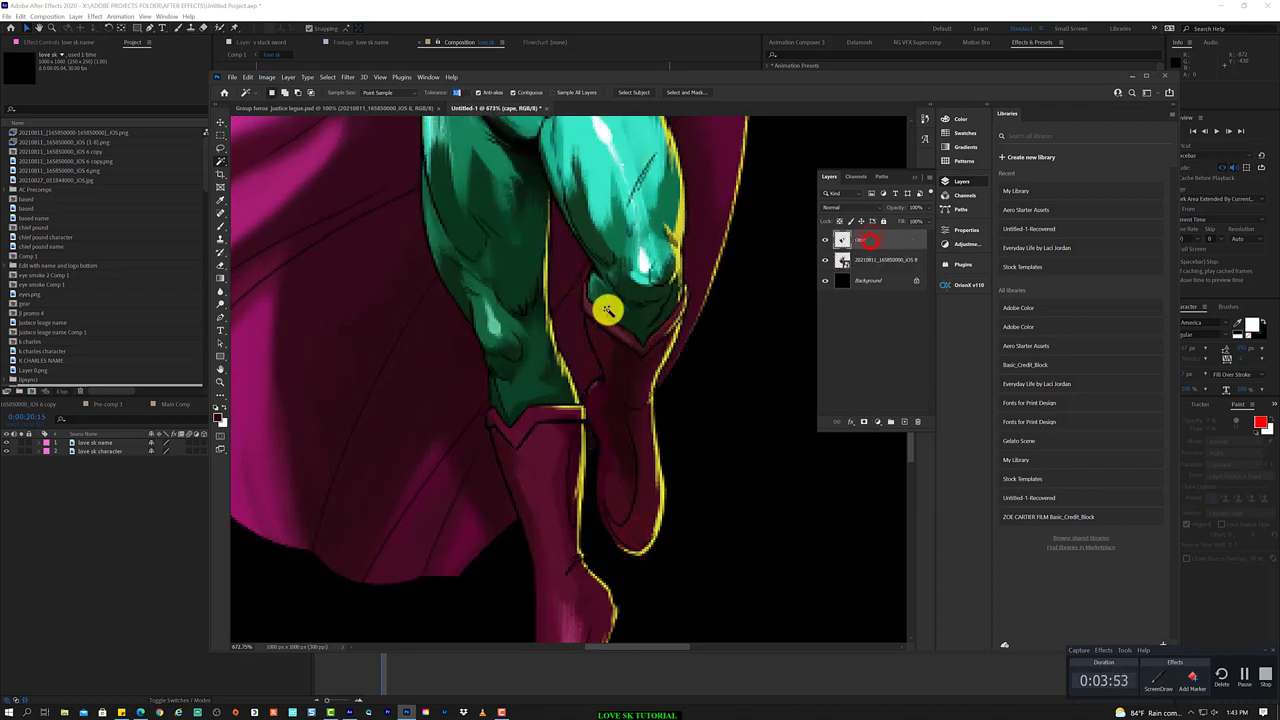
# - Quick Select the dreadlocks on the original hero layer and copy them onto another layer
pyautogui.press('v')
pyautogui.scroll(-5, 607, 310)
pyautogui.scroll(3, 551, 229)
pyautogui.scroll(3, 423, 323)
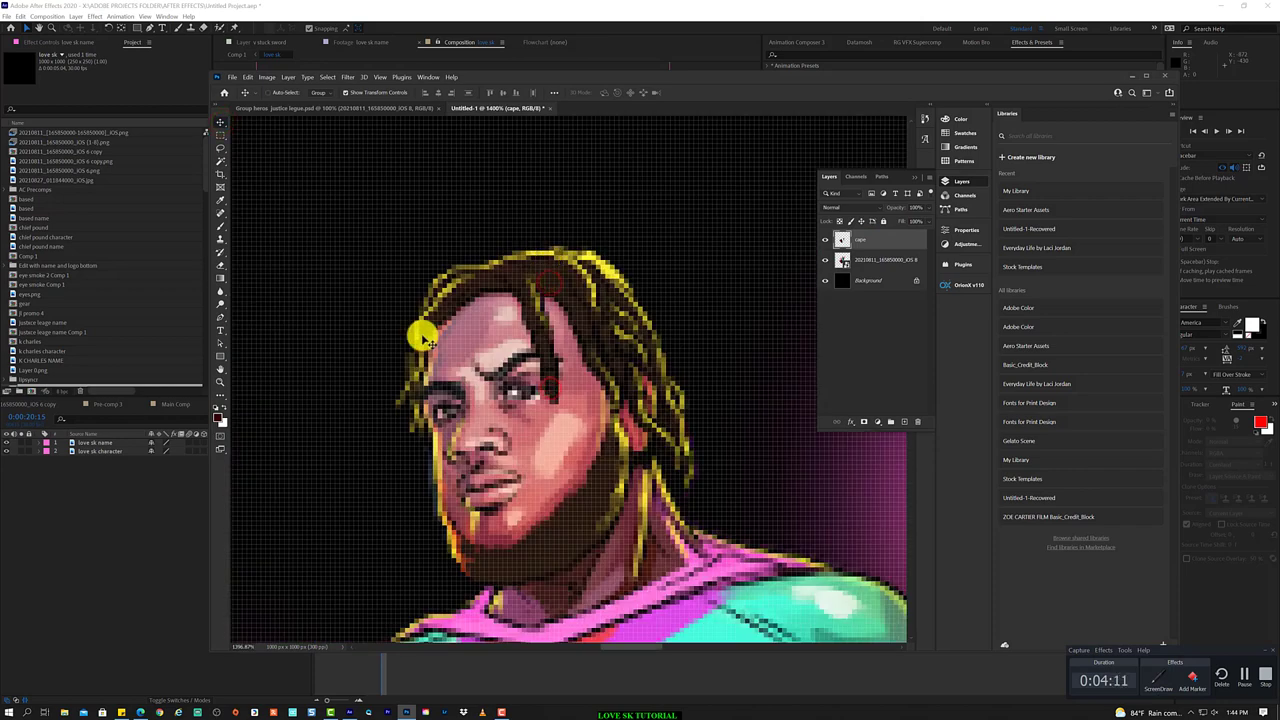
pyautogui.click(219, 162)
pyautogui.click(877, 260)
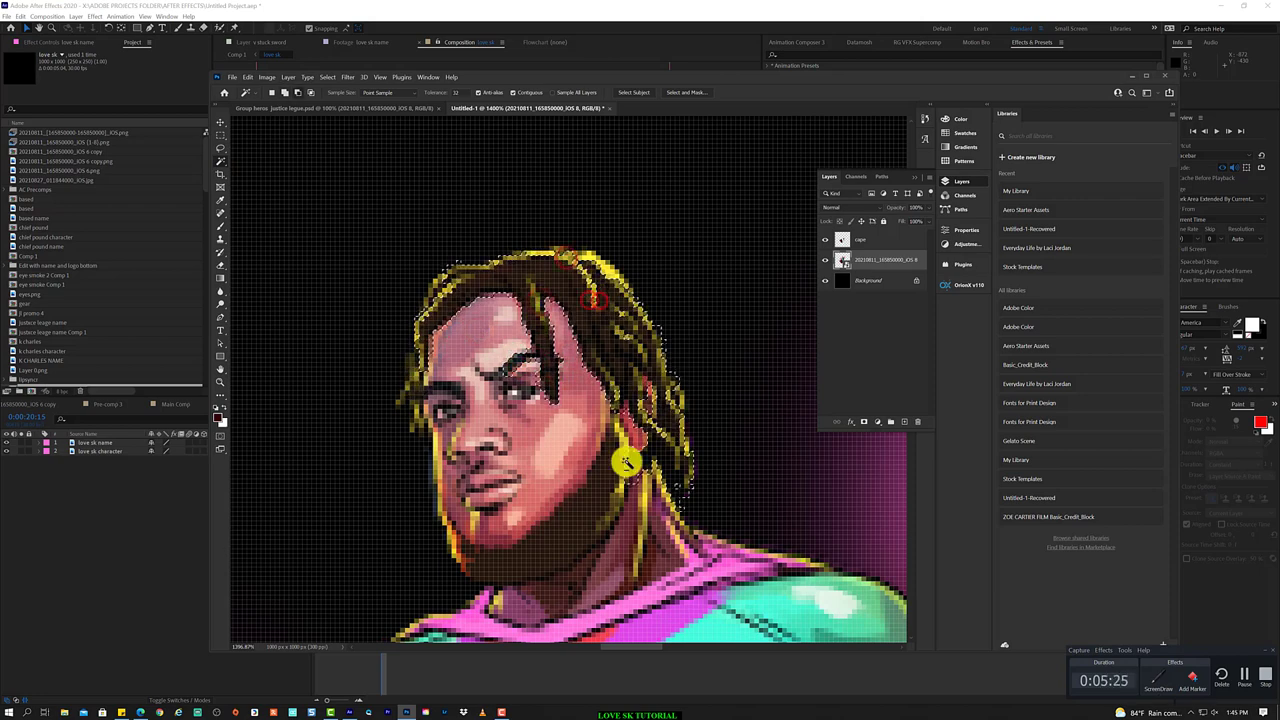
pyautogui.hotkey('shift', 'w')
pyautogui.click(330, 92)
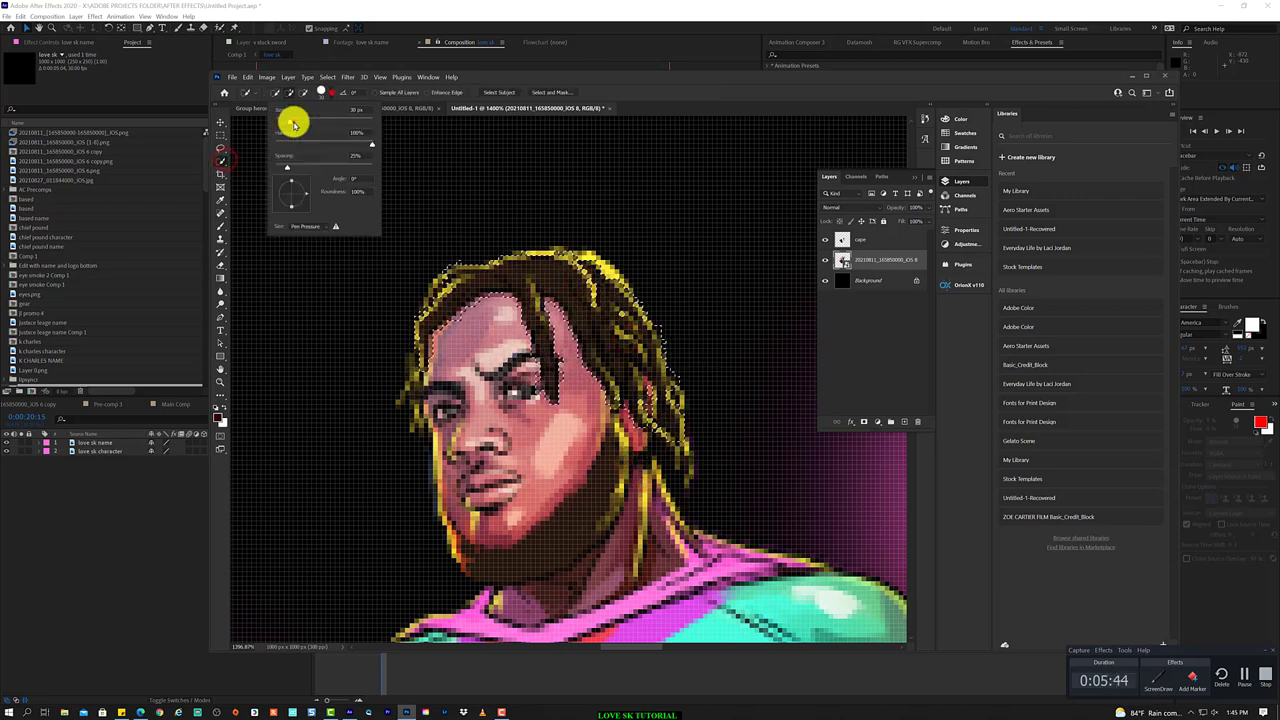
pyautogui.click(293, 122)
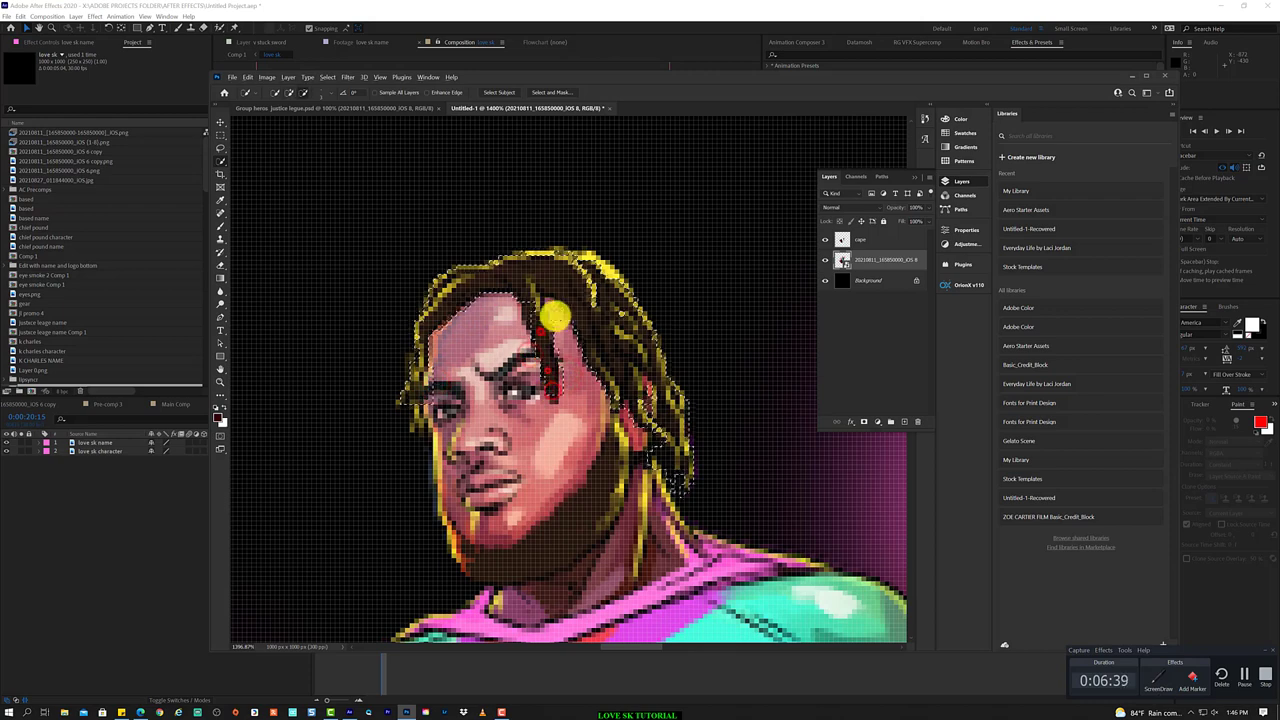
pyautogui.hotkey('ctrl', 'j')
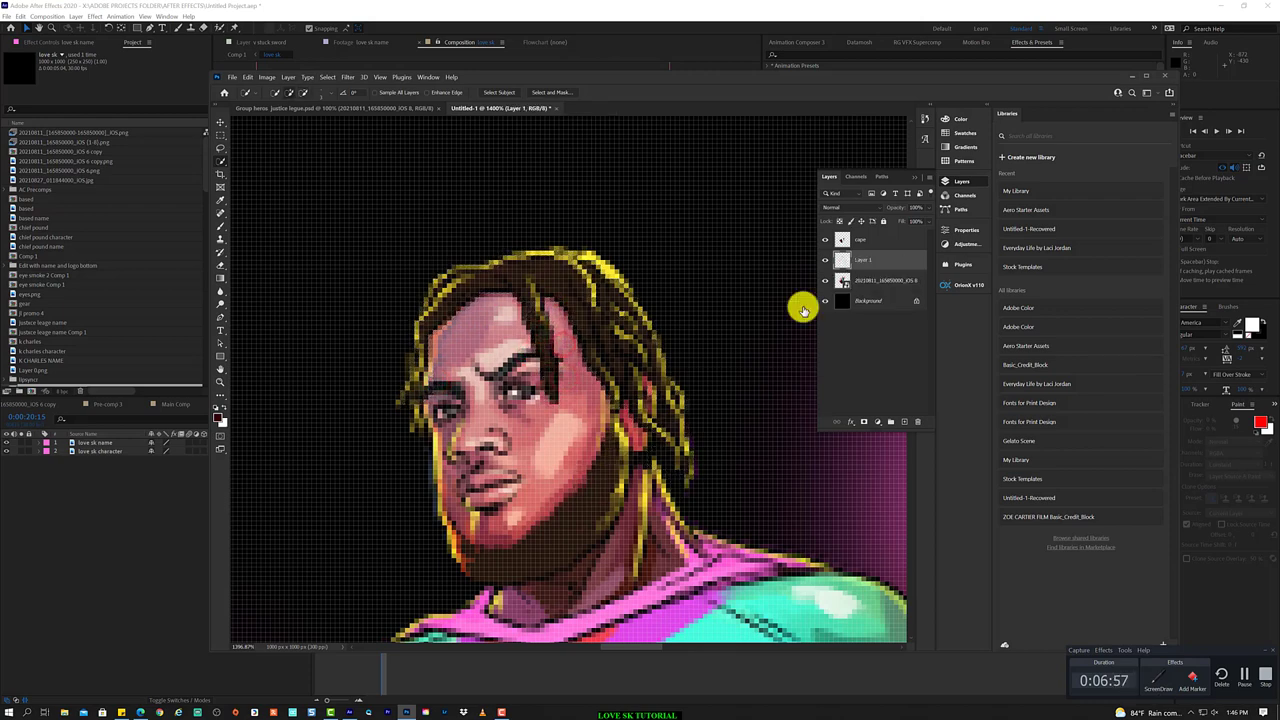
pyautogui.press('v')
pyautogui.hotkey('ctrl', '0')
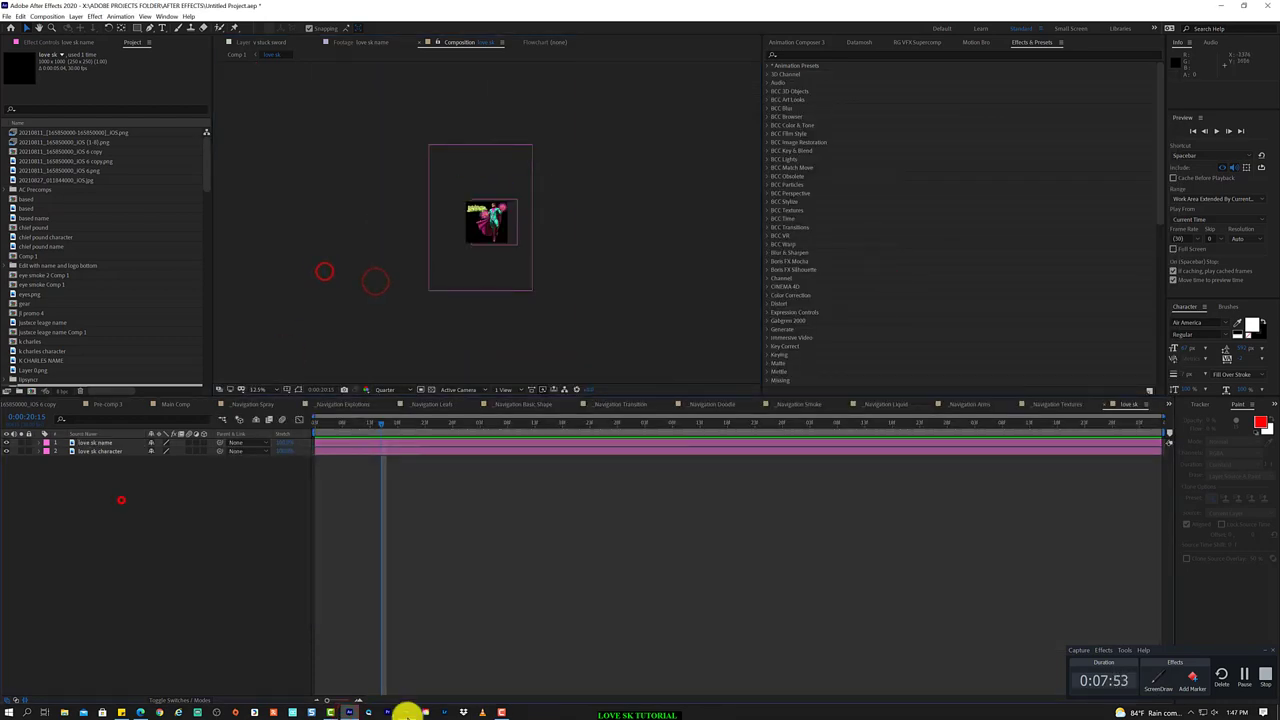
# - Drag three of the hero's Photoshop layers into the After Effects Project panel
pyautogui.click(406, 712)
pyautogui.moveTo(891, 240)
pyautogui.mouseDown()
pyautogui.moveTo(70, 193)
pyautogui.moveTo(77, 180)
pyautogui.mouseUp()
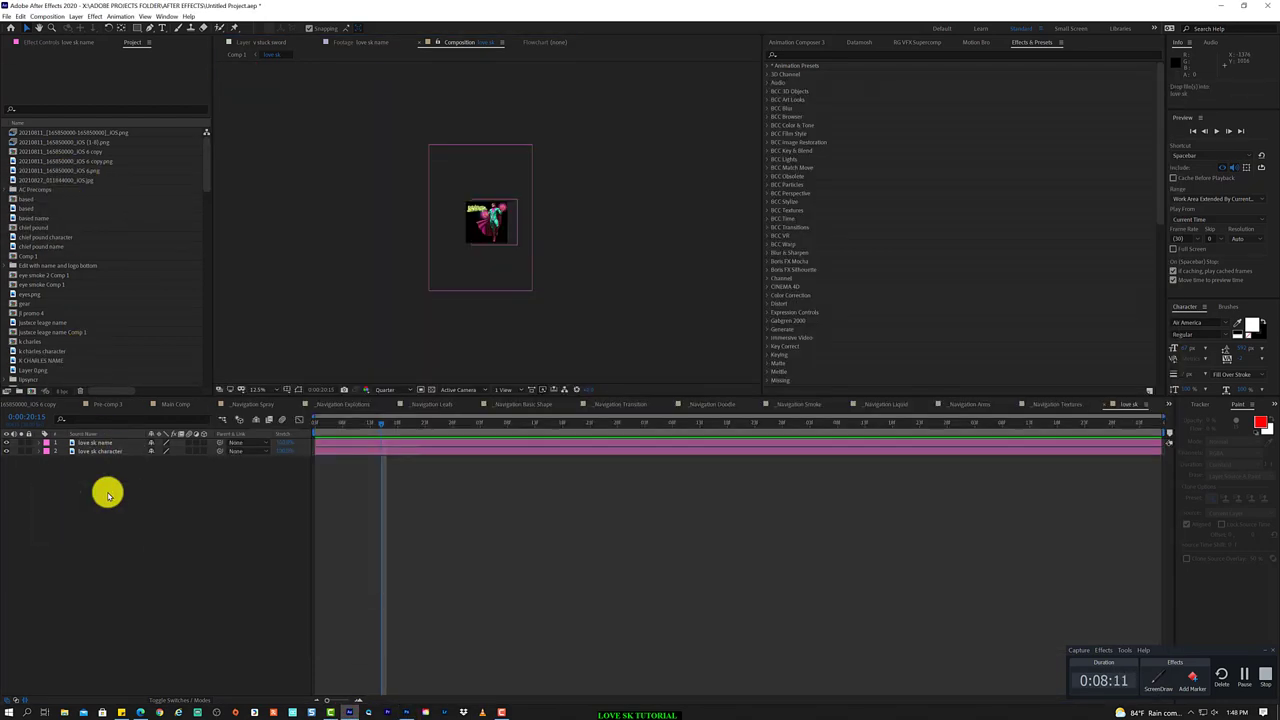
pyautogui.click(406, 712)
pyautogui.moveTo(871, 238)
pyautogui.mouseDown()
pyautogui.moveTo(44, 237)
pyautogui.moveTo(51, 191)
pyautogui.mouseUp()
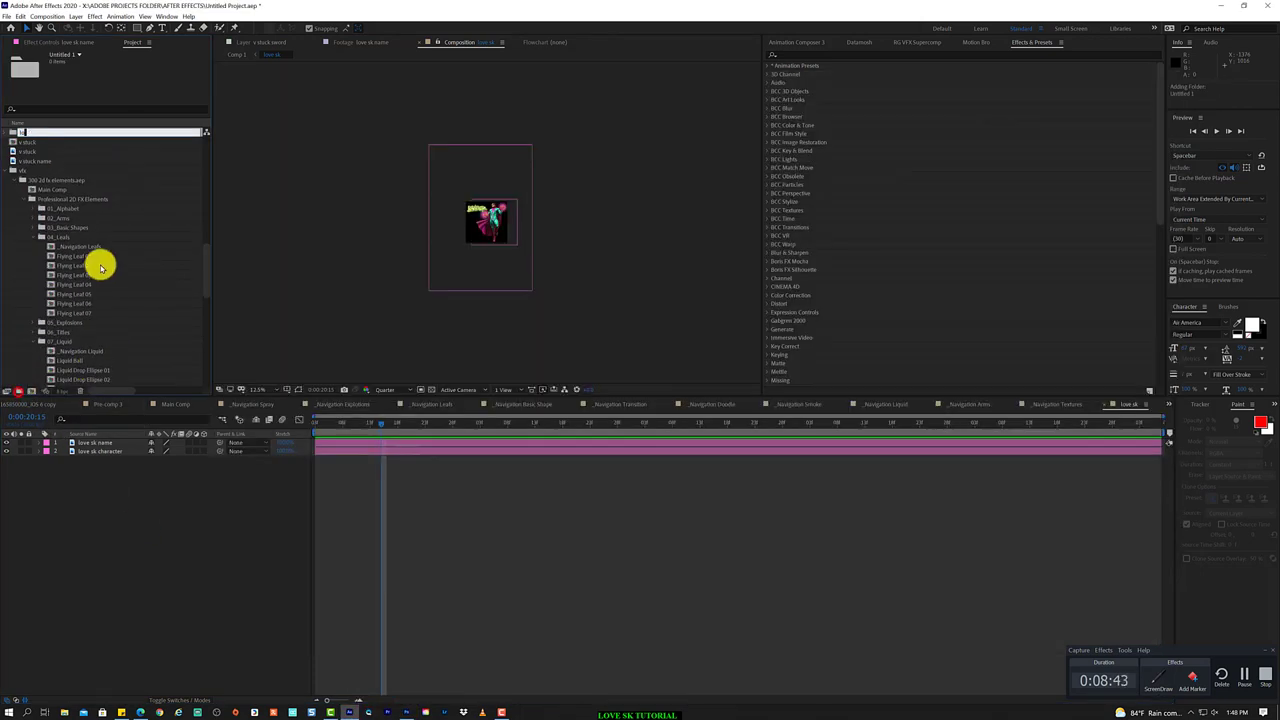
pyautogui.moveTo(891, 240)
pyautogui.mouseDown()
pyautogui.moveTo(100, 263)
pyautogui.moveTo(32, 378)
pyautogui.moveTo(11, 263)
pyautogui.mouseUp()
# - Return to the Untitled-1 document and make the hero image layer active
pyautogui.click(406, 712)
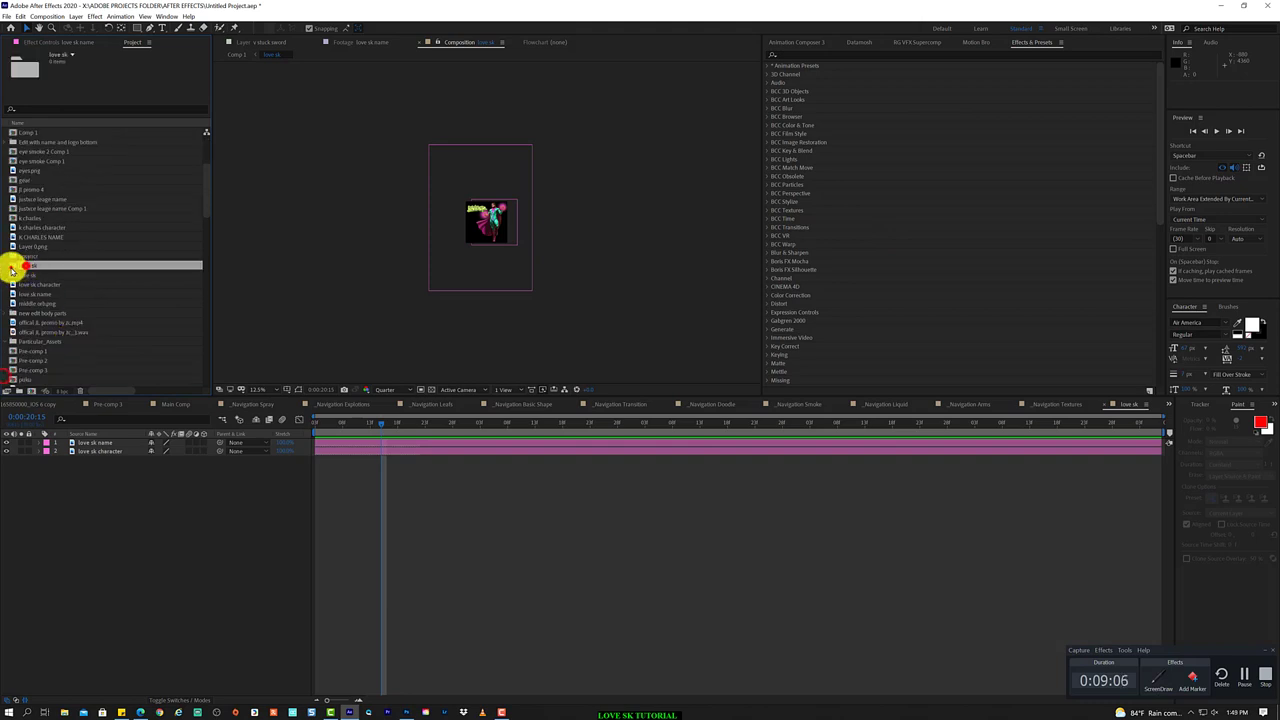
pyautogui.click(406, 712)
pyautogui.rightClick(880, 280)
pyautogui.click(754, 470)
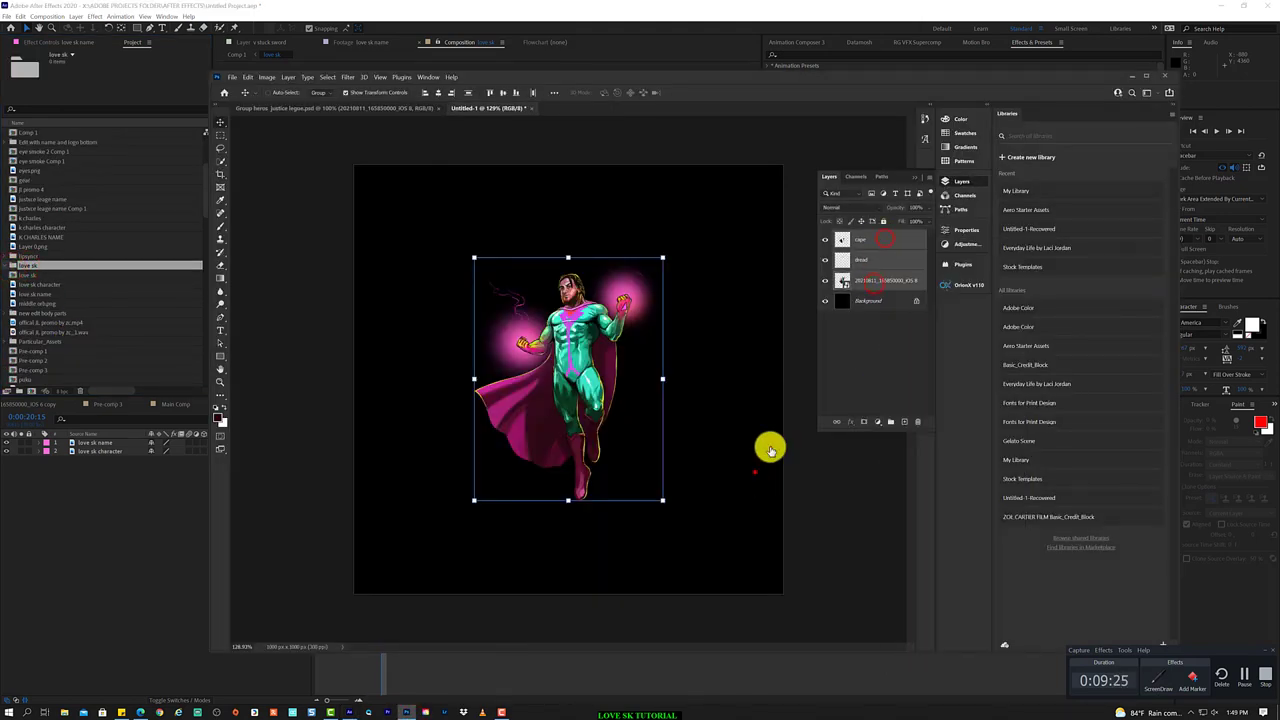
pyautogui.click(327, 77)
pyautogui.click(397, 209)
pyautogui.scroll(3, 606, 380)
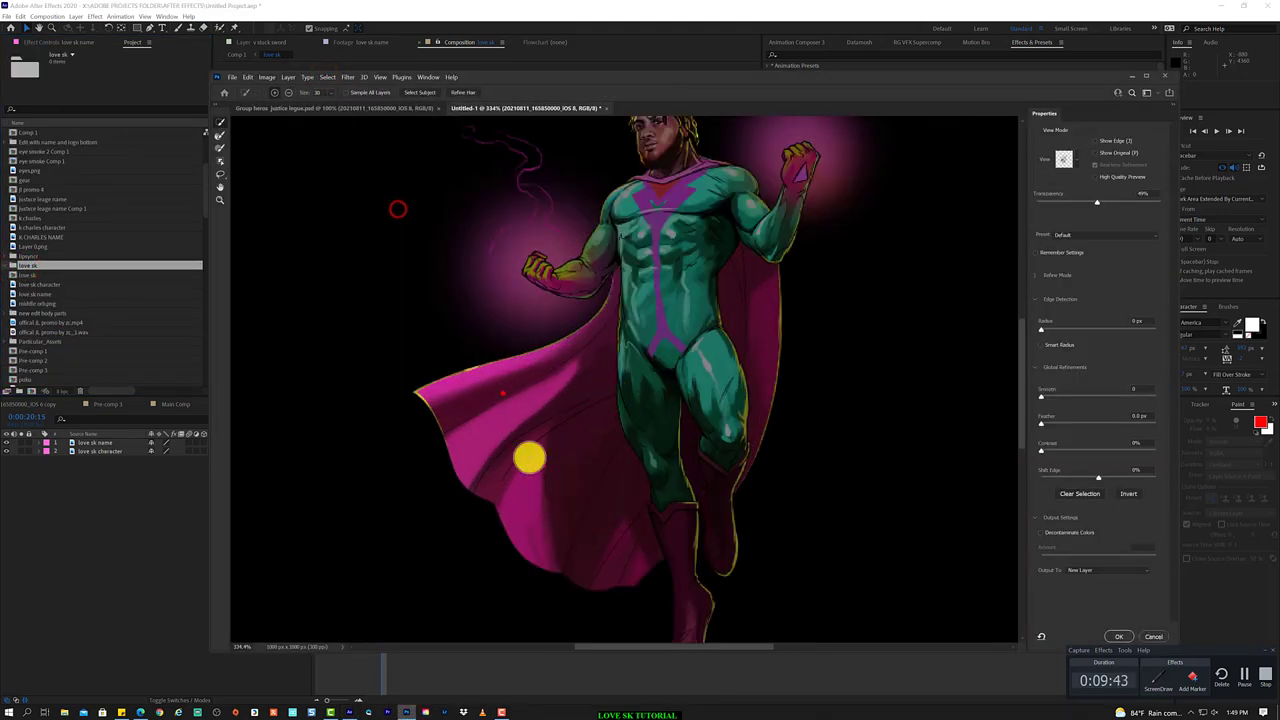
pyautogui.moveTo(1146, 206); pyautogui.dragTo(1140, 214)
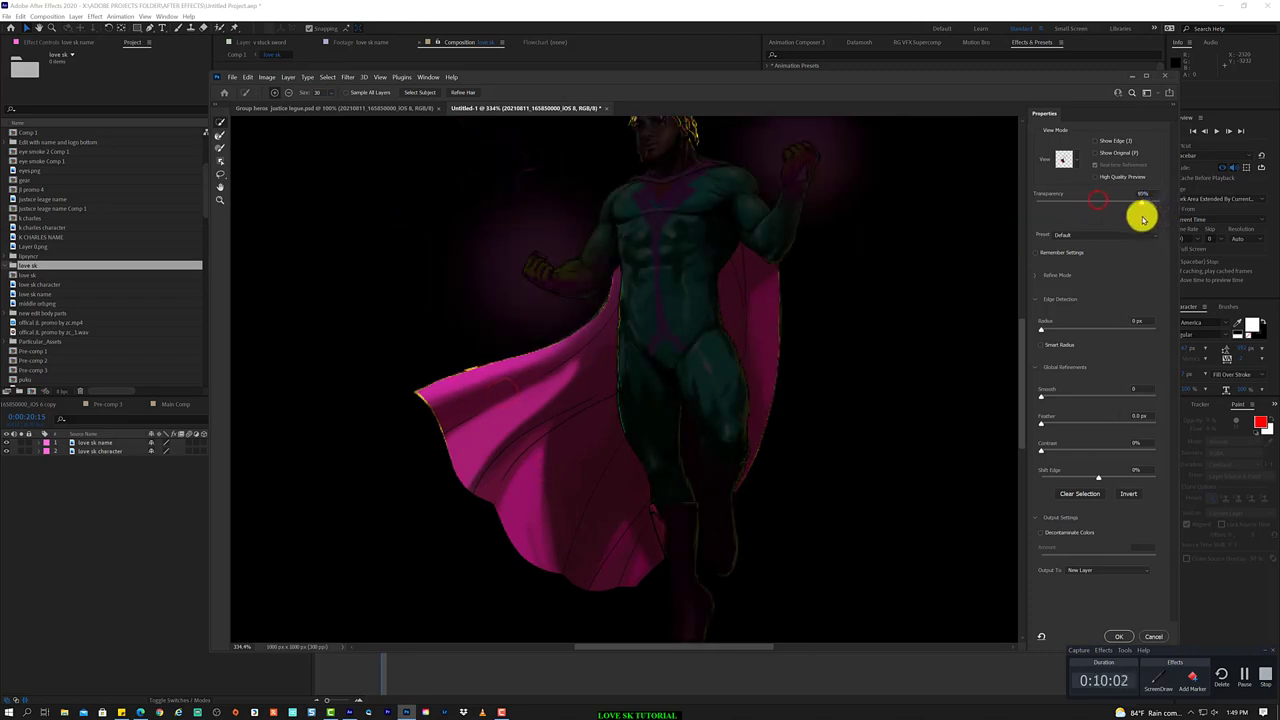
pyautogui.press('Escape')
pyautogui.scroll(-2, 640, 358)
pyautogui.rightClick(220, 160)
pyautogui.click(263, 171)
pyautogui.click(523, 380)
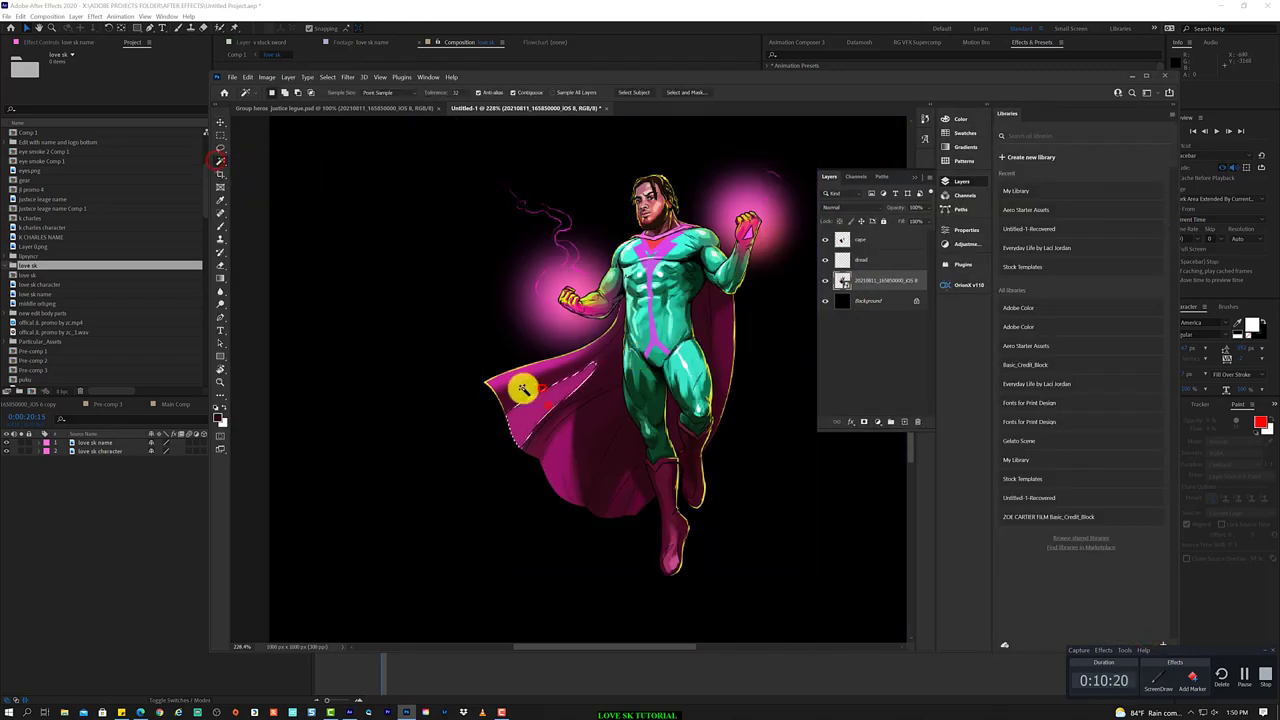
pyautogui.keyDown('shift'); pyautogui.click(565, 462); pyautogui.keyUp('shift')
pyautogui.keyDown('shift'); pyautogui.click(615, 476); pyautogui.keyUp('shift')
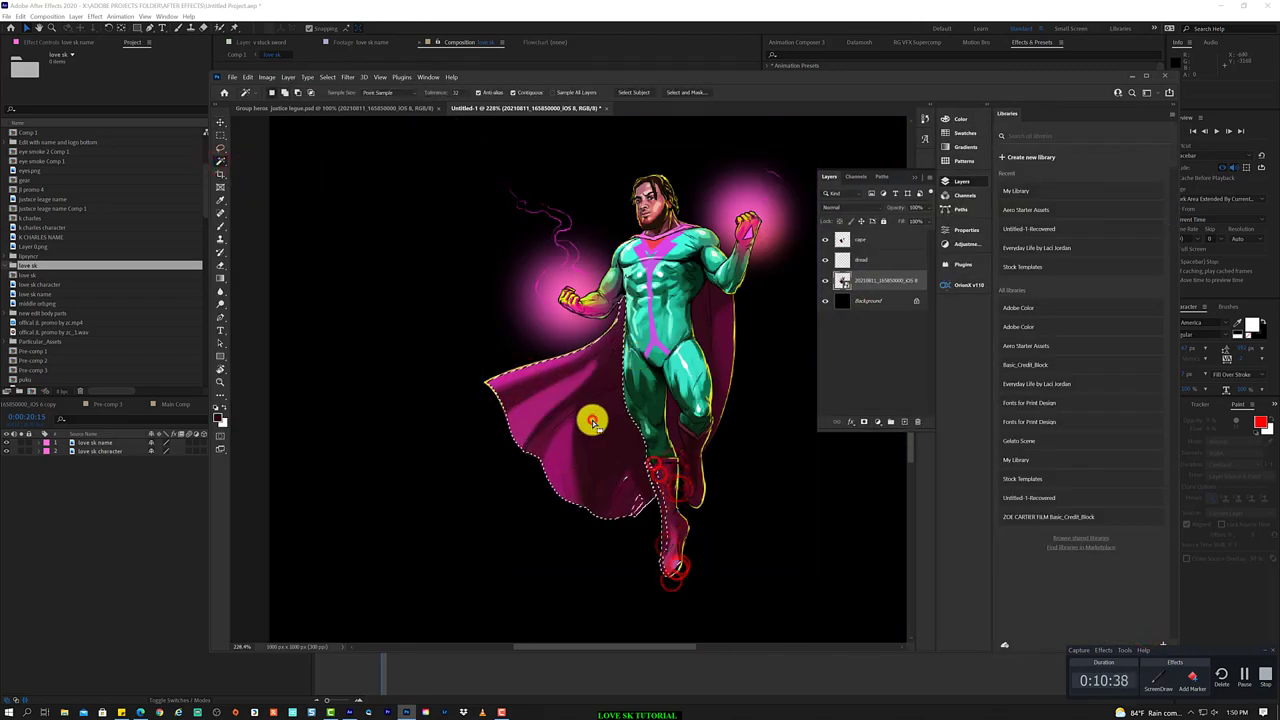
pyautogui.hotkey('ctrl', 'd')
pyautogui.rightClick(221, 160)
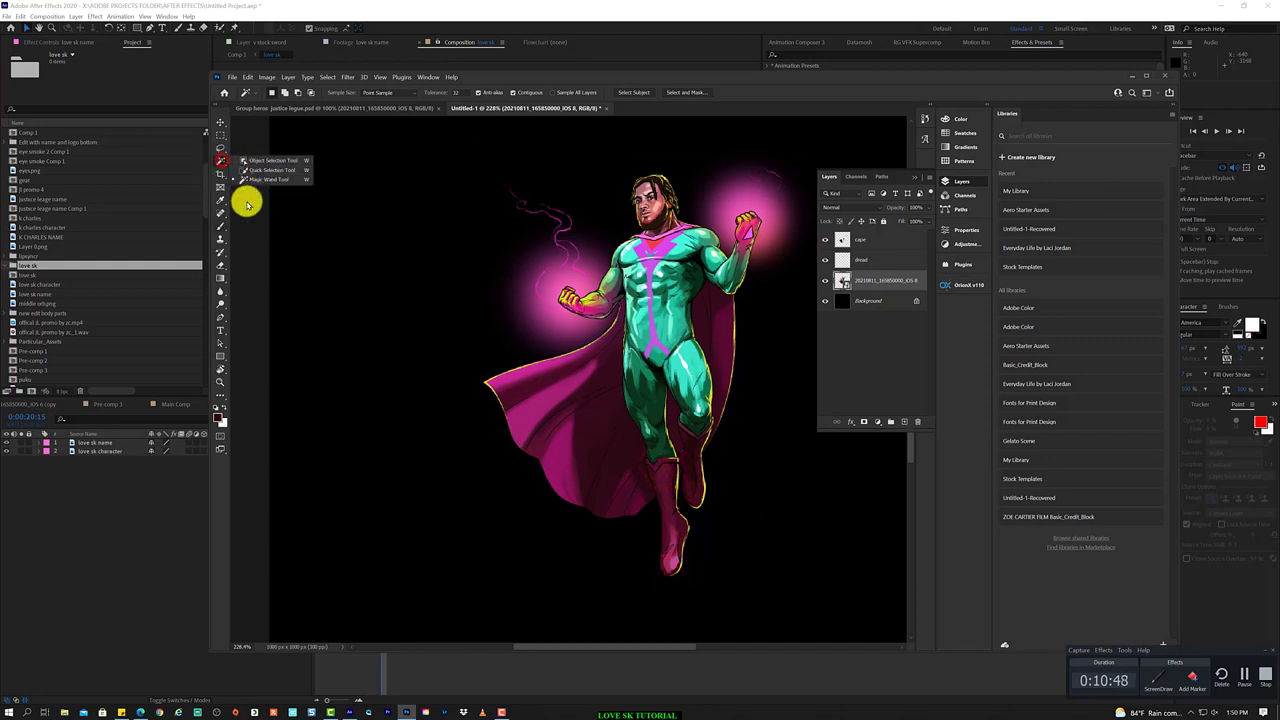
pyautogui.rightClick(221, 268)
pyautogui.click(265, 288)
pyautogui.rightClick(870, 280)
pyautogui.click(929, 450)
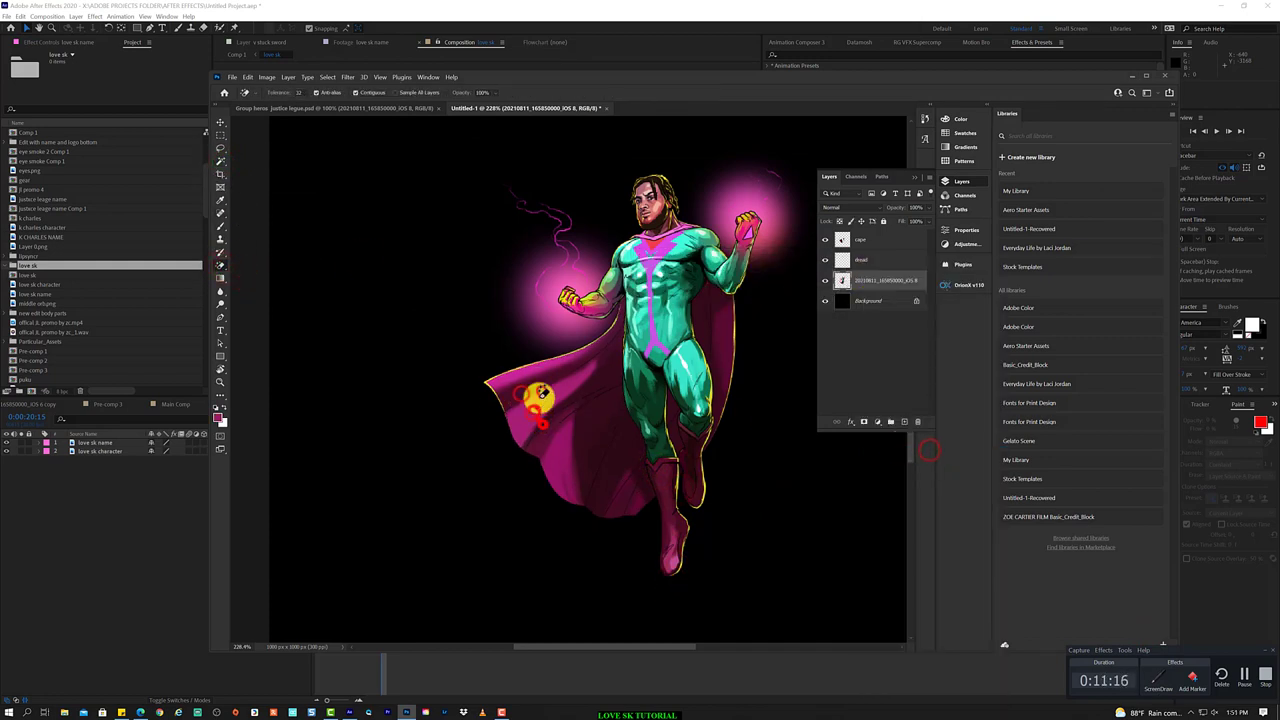
# - Hide the cape and dread layers and choose the standard Eraser Tool
pyautogui.hotkey('shift', 'e')
pyautogui.click(825, 260)
pyautogui.click(825, 240)
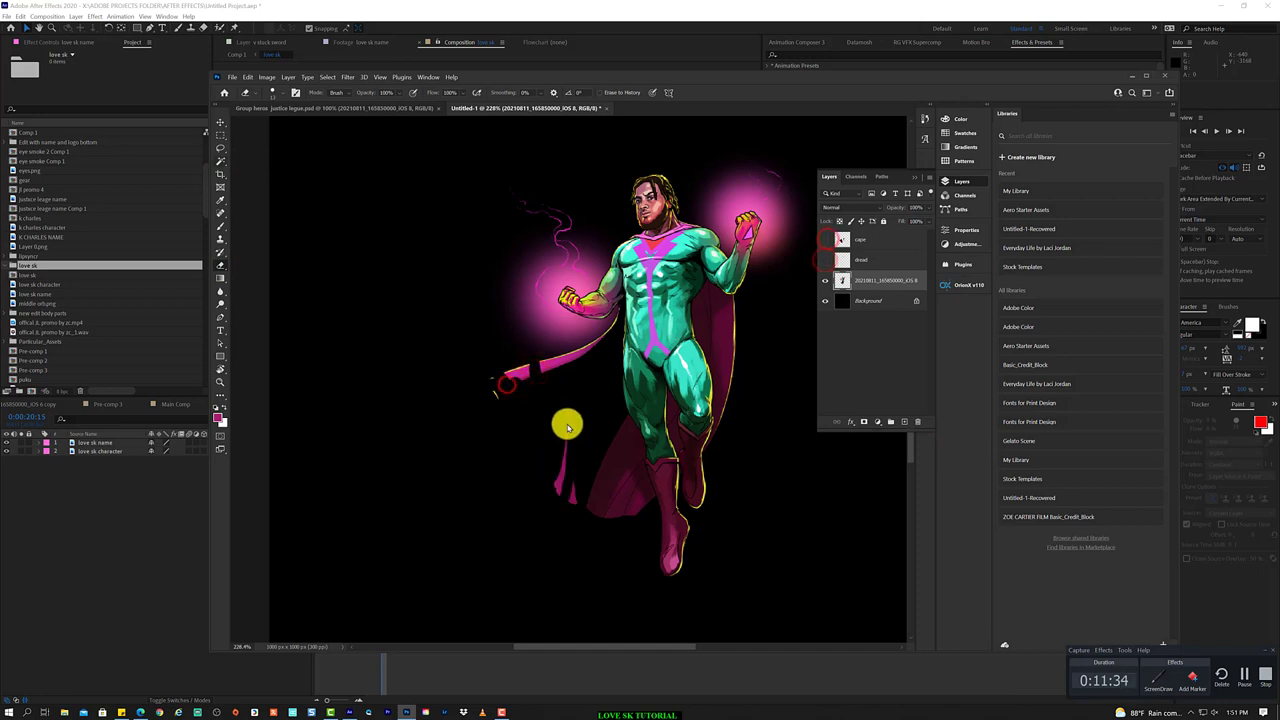
pyautogui.hotkey('ctrl', 'z')
pyautogui.hotkey('ctrl', 'z')
pyautogui.rightClick(221, 268)
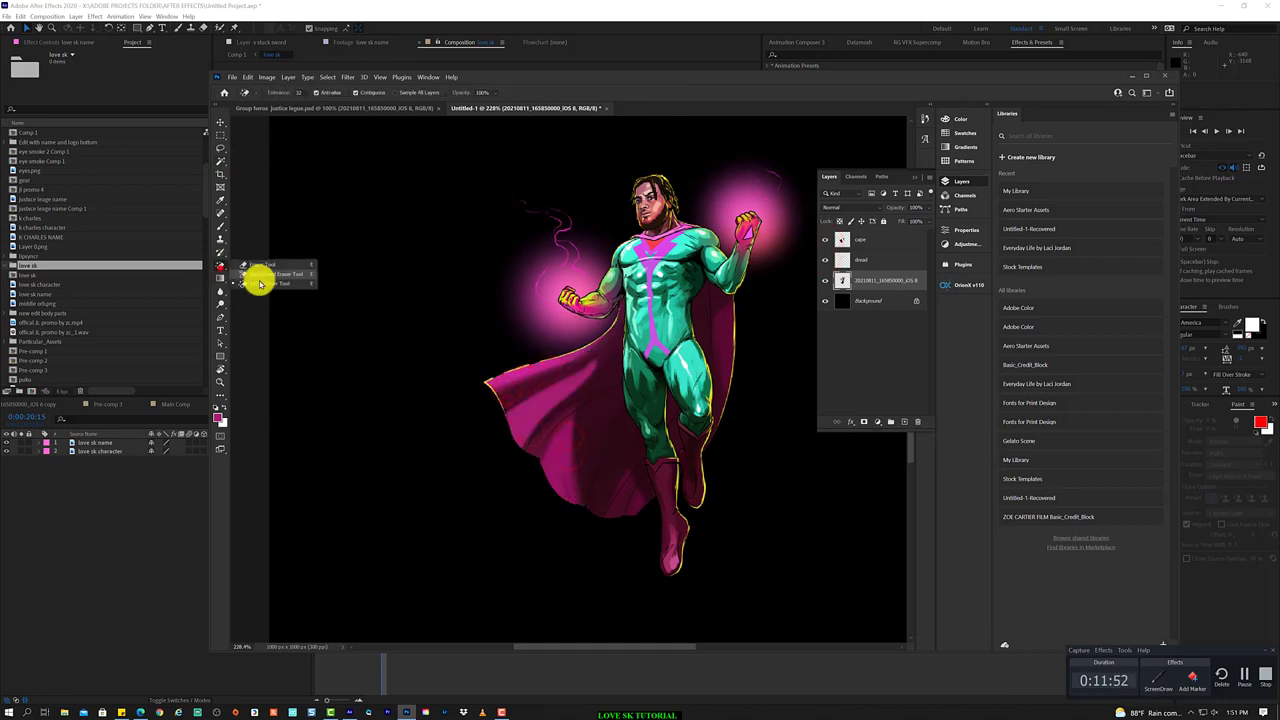
pyautogui.click(290, 265)
pyautogui.hotkey('ctrl', 'shift', 'z')
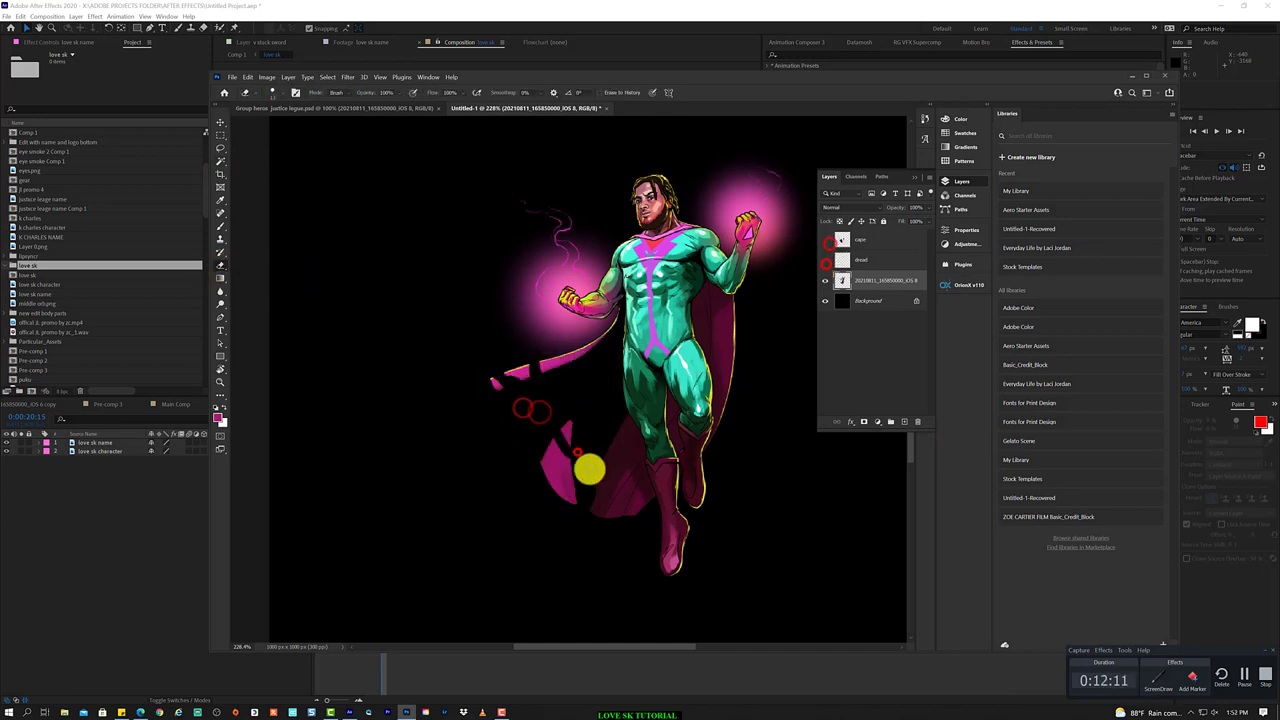
pyautogui.scroll(1, 575, 495)
# - Erase stray cape pieces around the figure with a 15 px, 72% hardness, 85% flow brush
pyautogui.rightClick(622, 535)
pyautogui.click(503, 349)
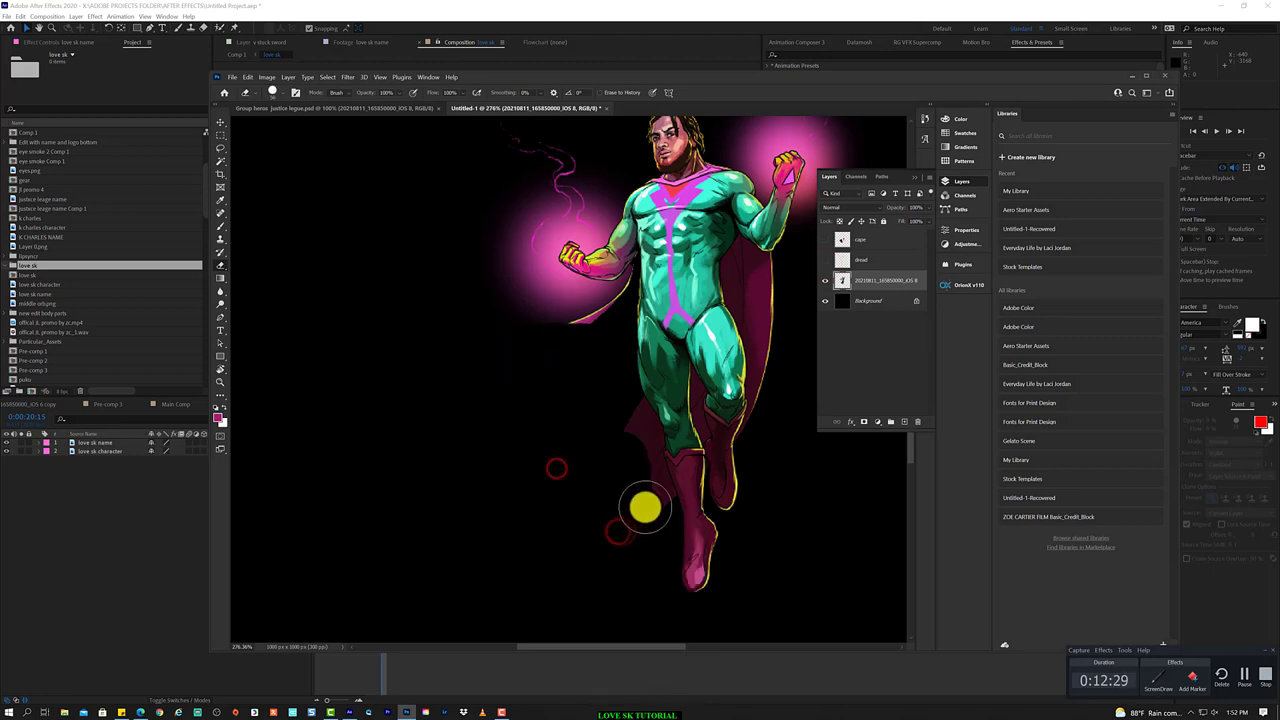
pyautogui.click(557, 466)
pyautogui.click(780, 320)
pyautogui.rightClick(591, 343)
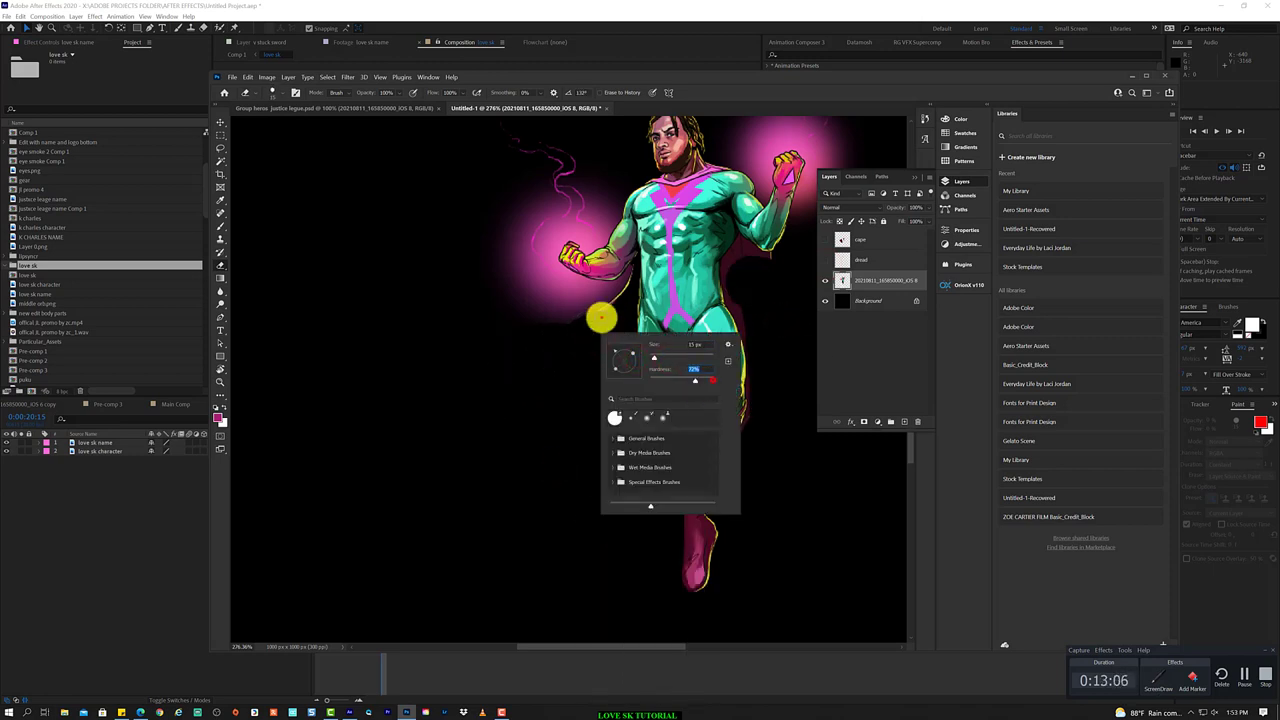
pyautogui.click(601, 318)
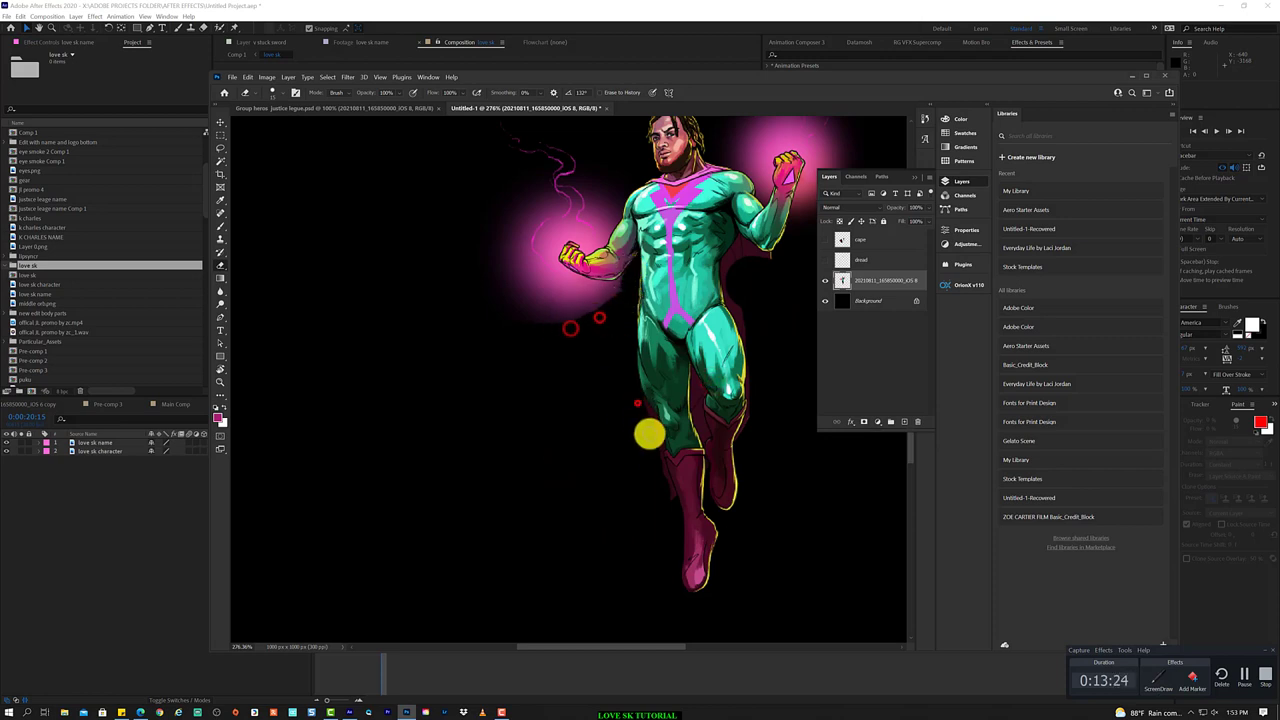
pyautogui.click(650, 420)
pyautogui.click(741, 300)
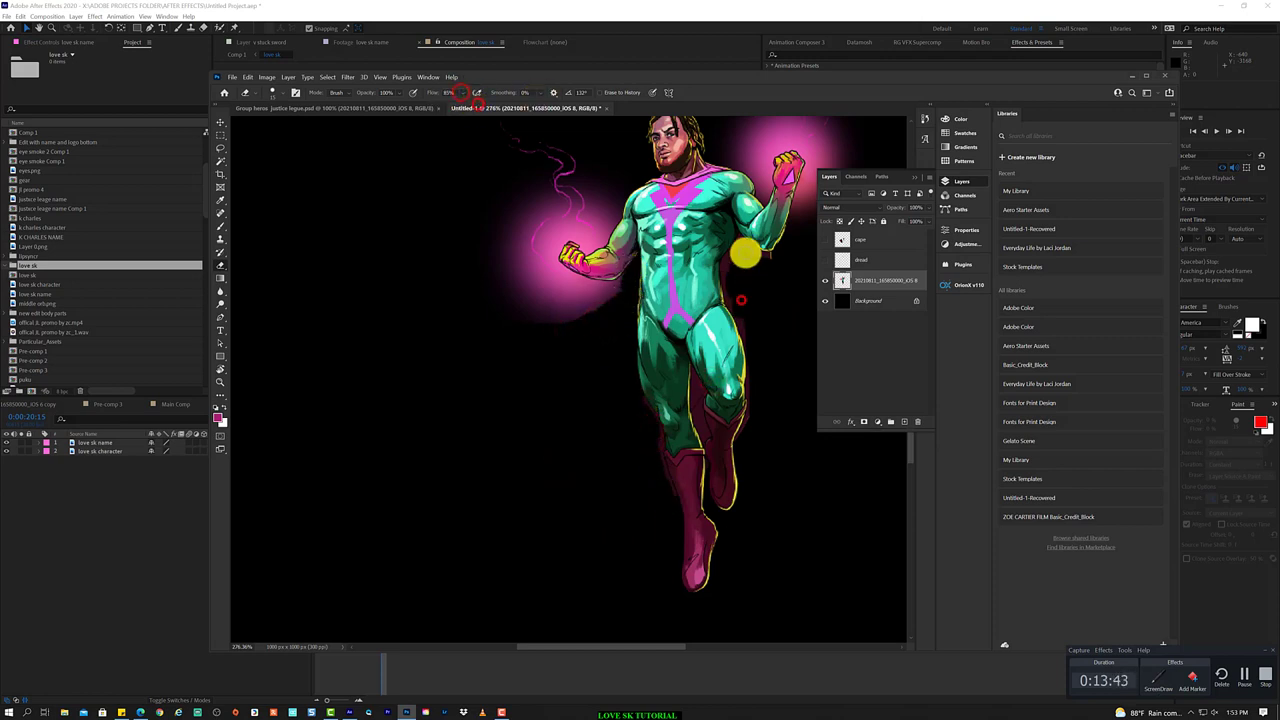
pyautogui.click(735, 268)
pyautogui.click(771, 258)
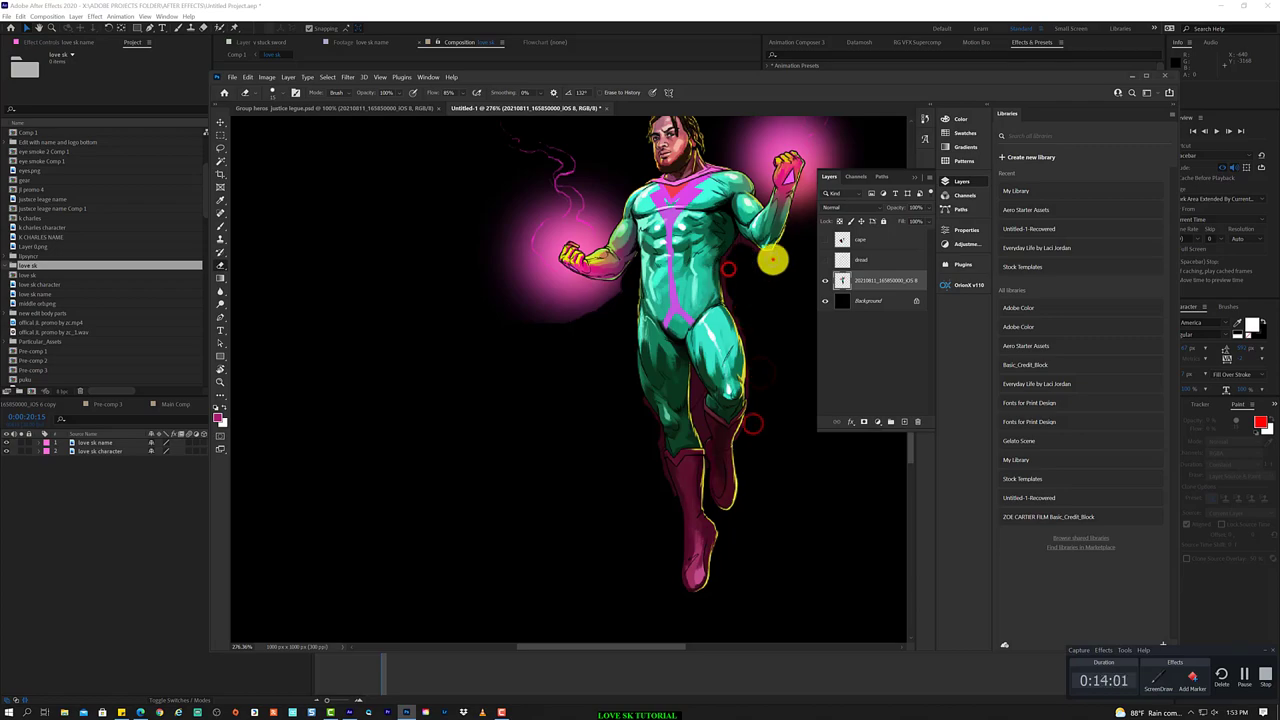
pyautogui.scroll(10, 660, 395)
# - Zoom and pan over the legs and cape edges to inspect the erased areas up close
pyautogui.rightClick(634, 385)
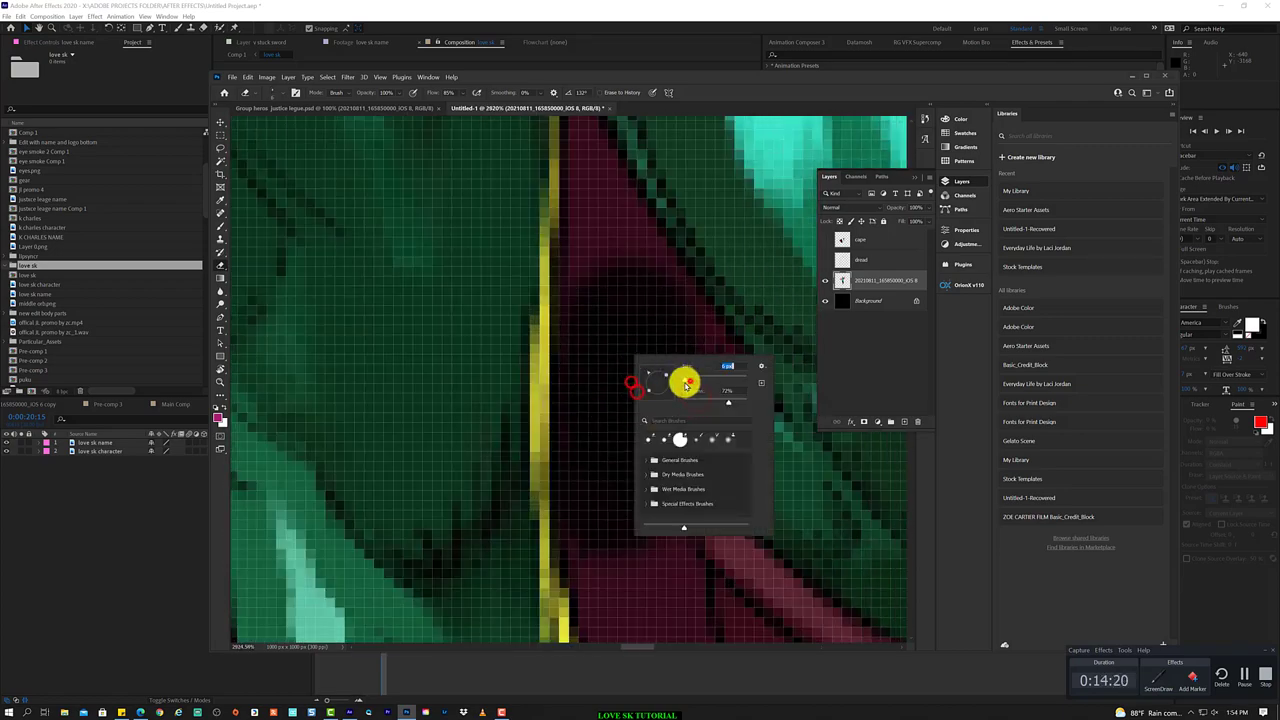
pyautogui.click(690, 381)
pyautogui.scroll(-3, 640, 549)
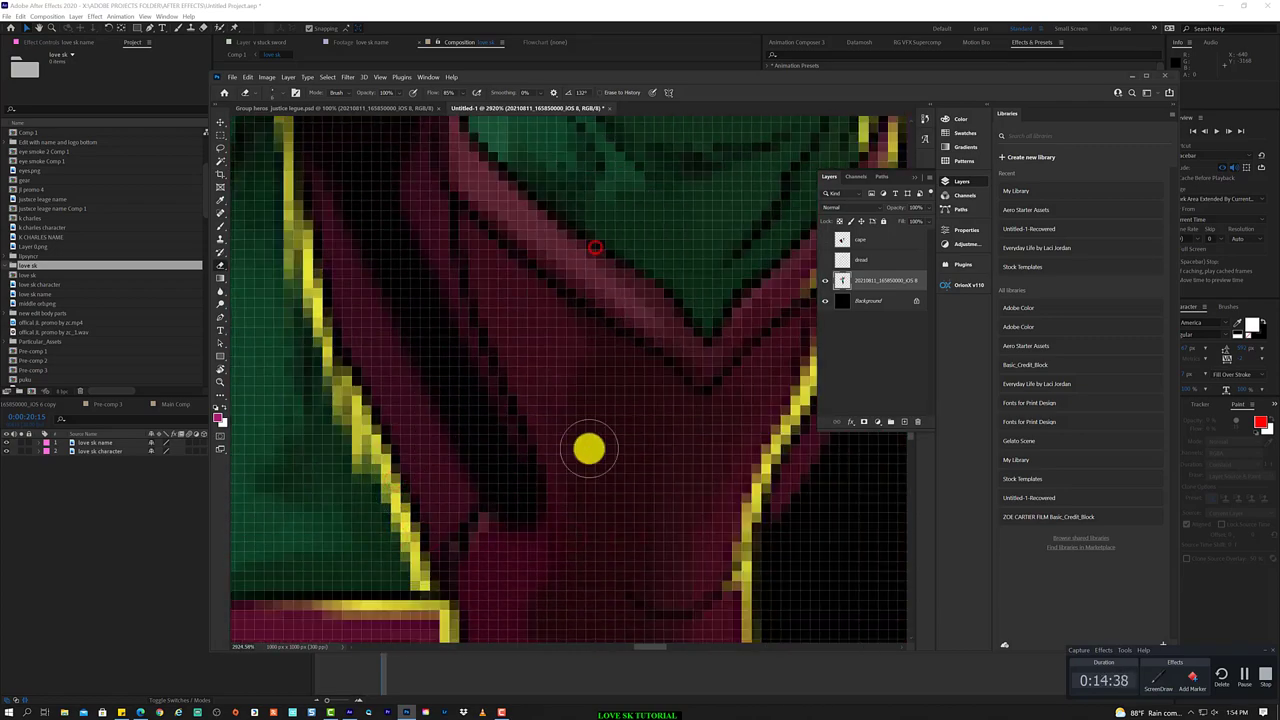
pyautogui.moveTo(594, 250); pyautogui.dragTo(455, 465)
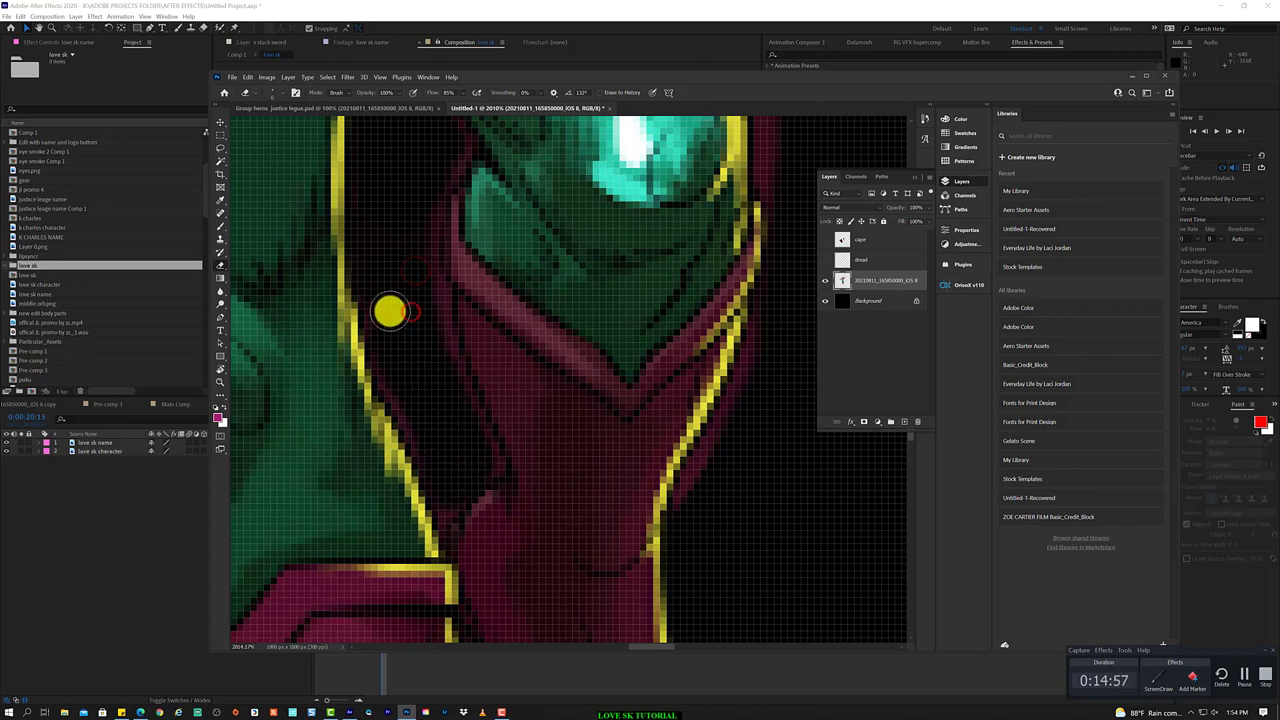
pyautogui.scroll(-5, 450, 370)
pyautogui.rightClick(518, 431)
pyautogui.click(563, 449)
pyautogui.scroll(-5, 600, 410)
pyautogui.scroll(-5, 686, 423)
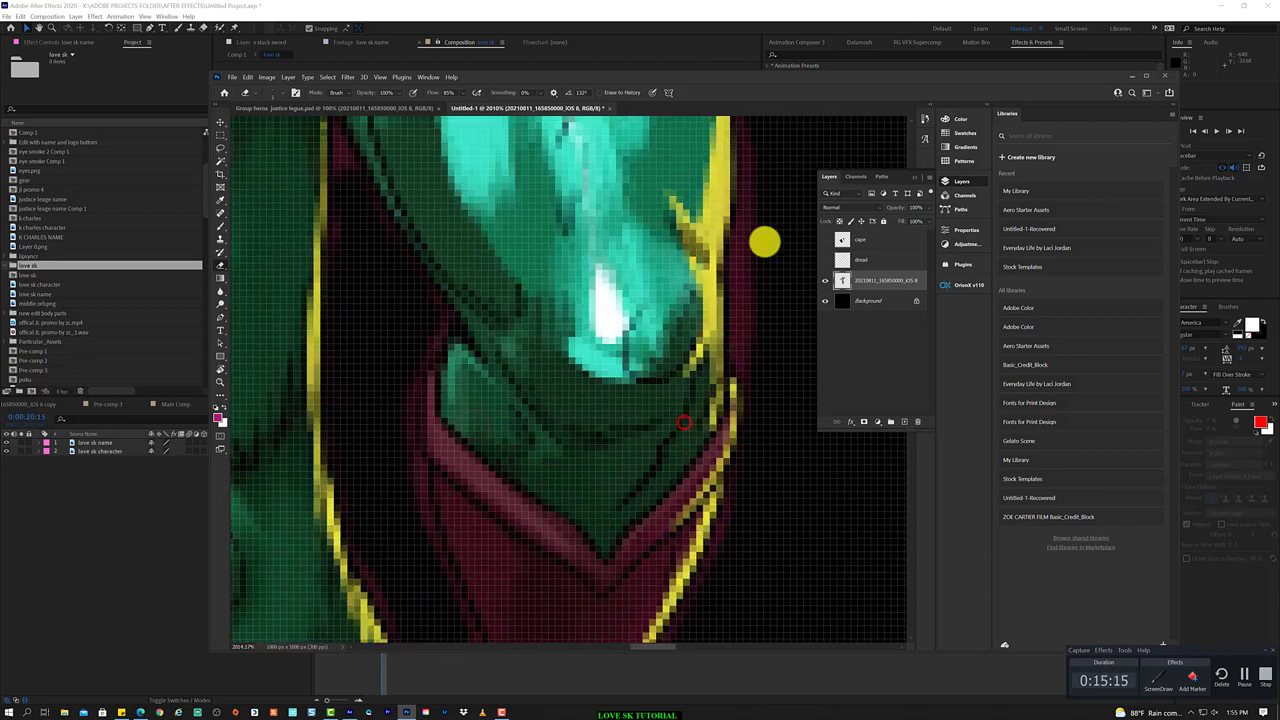
pyautogui.scroll(-5, 766, 240)
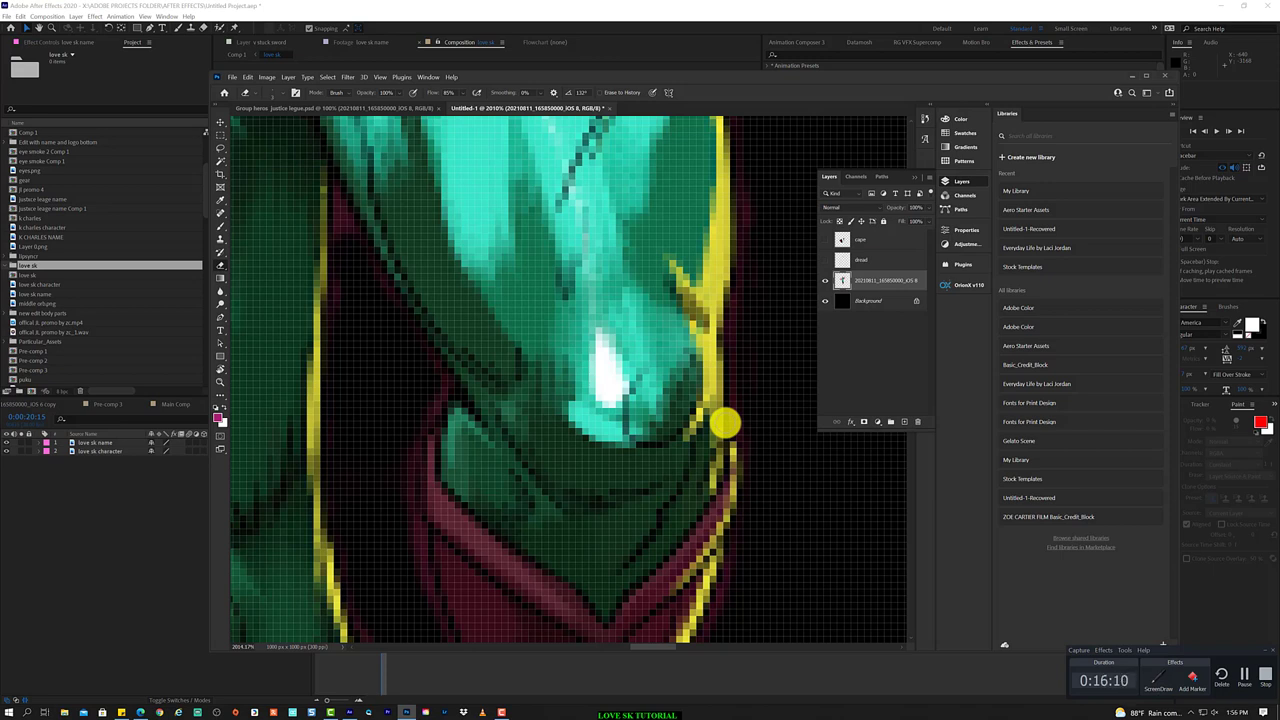
pyautogui.scroll(-5, 766, 420)
# - Save the image as sk character.psd in Photoshop format
pyautogui.click(232, 77)
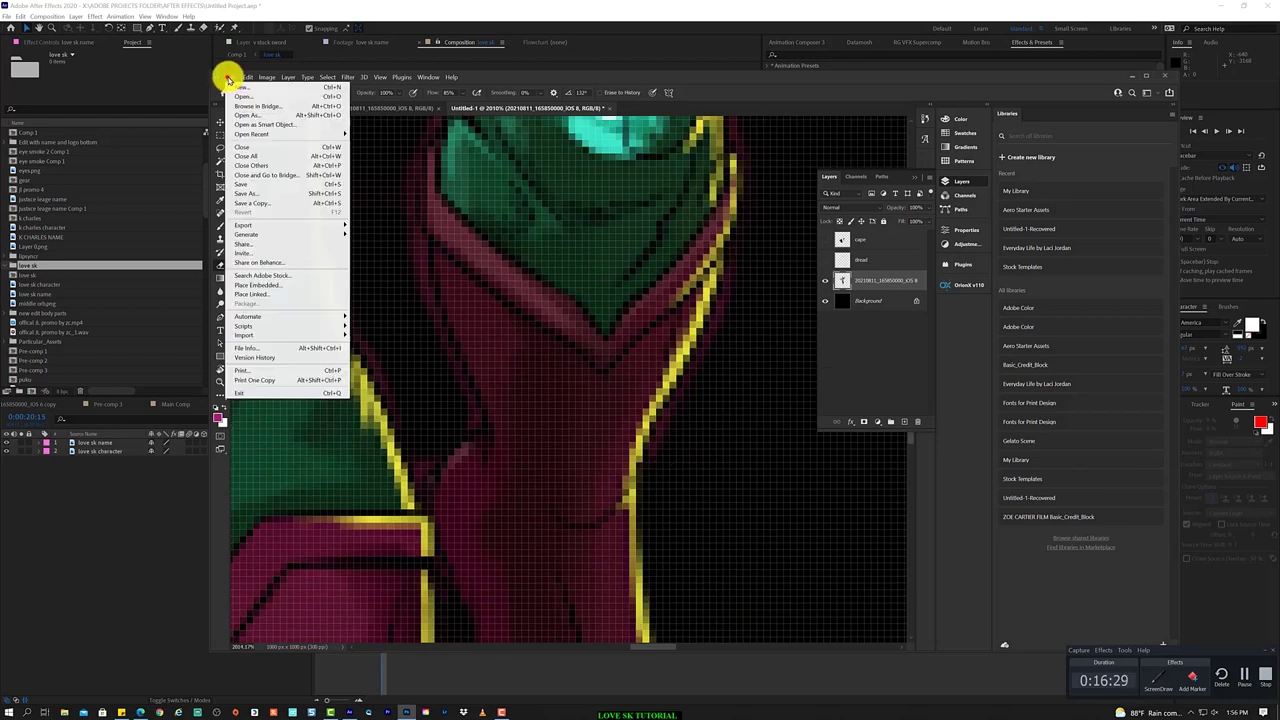
pyautogui.click(250, 183)
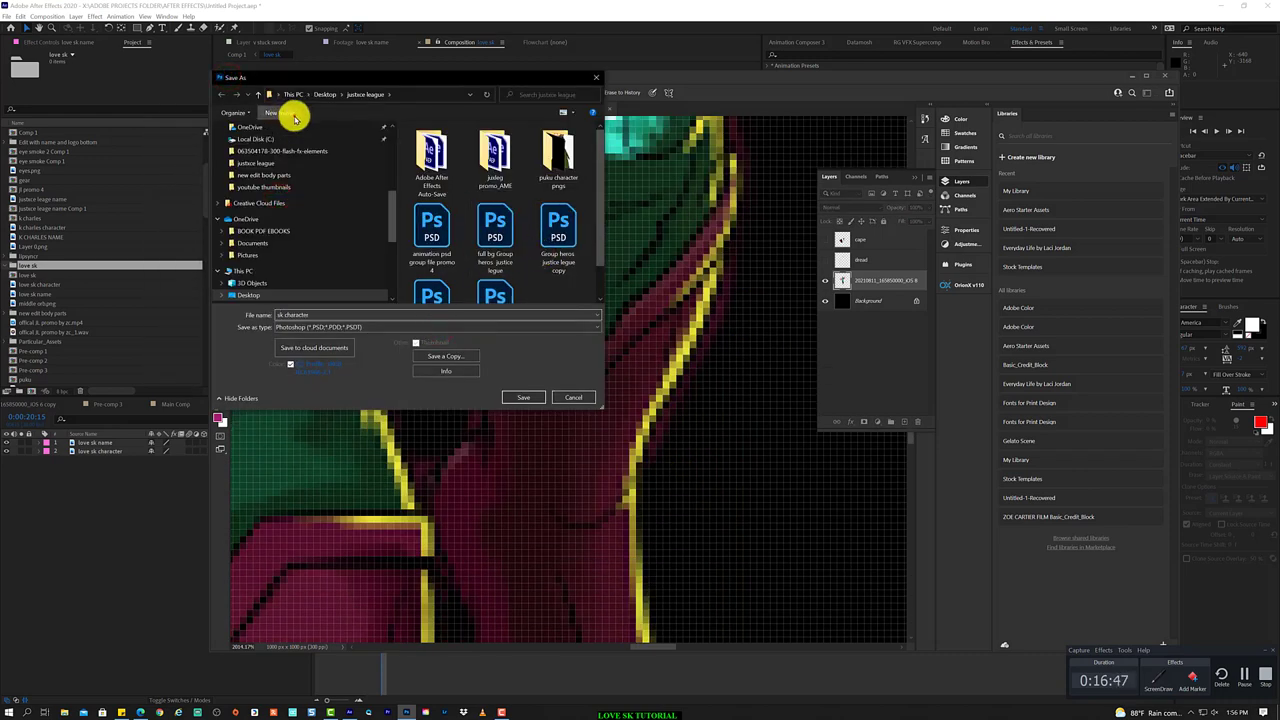
pyautogui.click(523, 397)
pyautogui.click(530, 395)
# - Show the cape layer again and hide the main character layer
pyautogui.scroll(2, 372, 544)
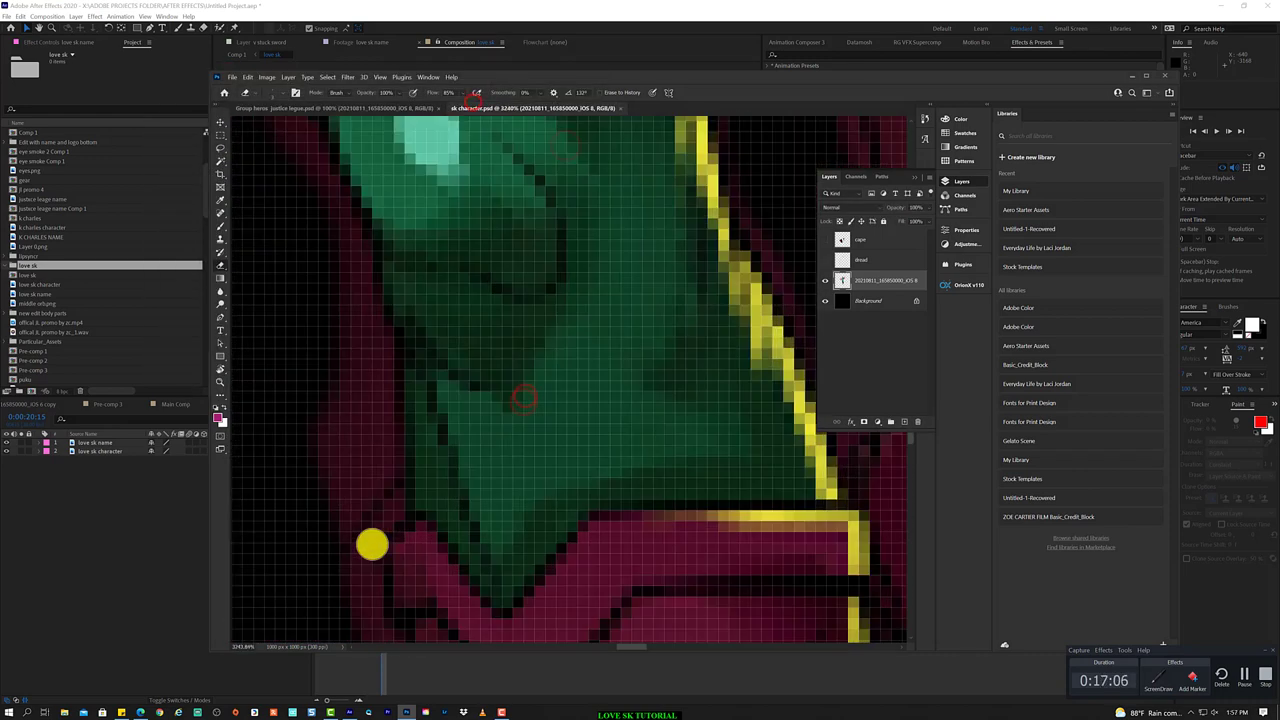
pyautogui.scroll(-3, 345, 300)
pyautogui.scroll(2, 320, 212)
pyautogui.scroll(1, 324, 245)
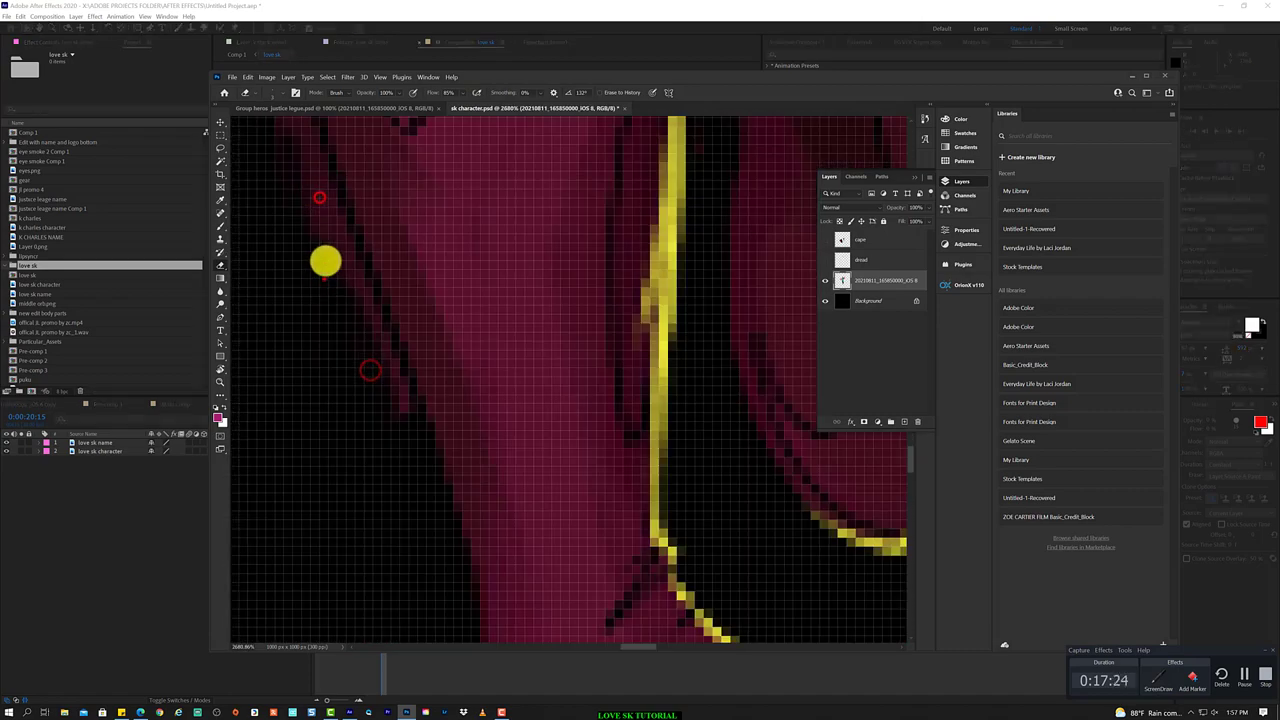
pyautogui.scroll(-3, 325, 262)
pyautogui.scroll(-5, 311, 231)
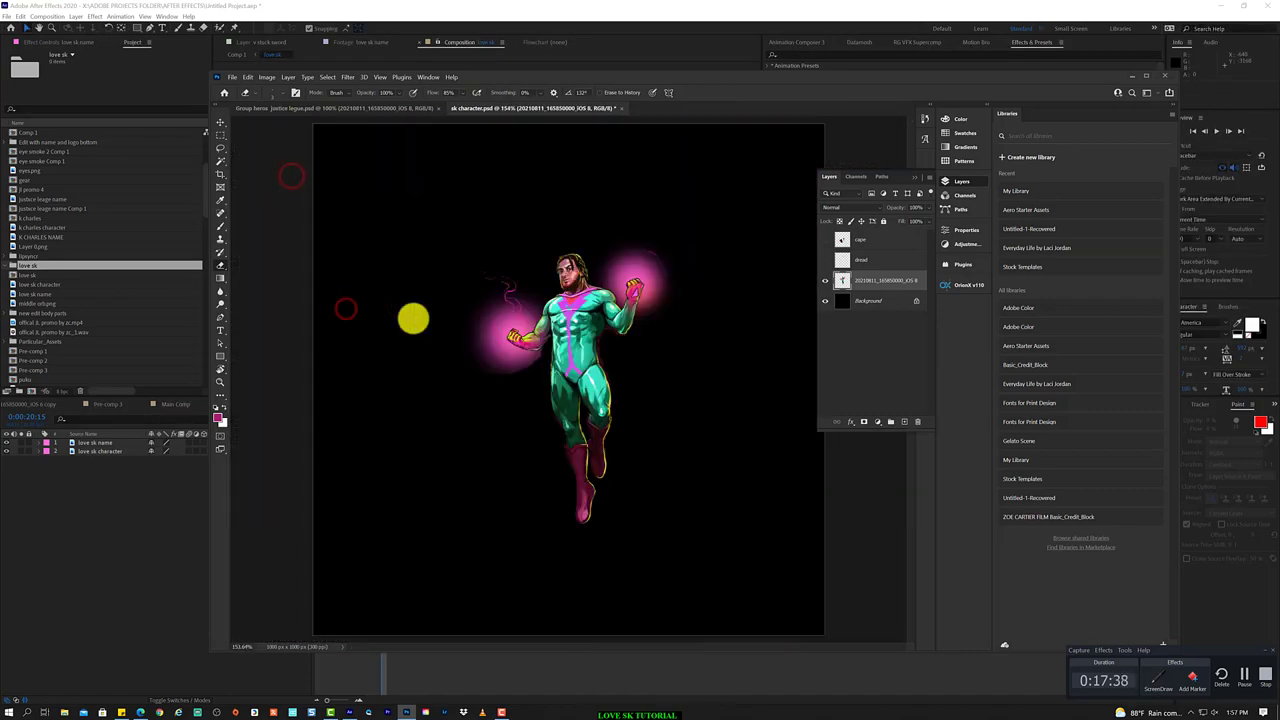
pyautogui.click(826, 241)
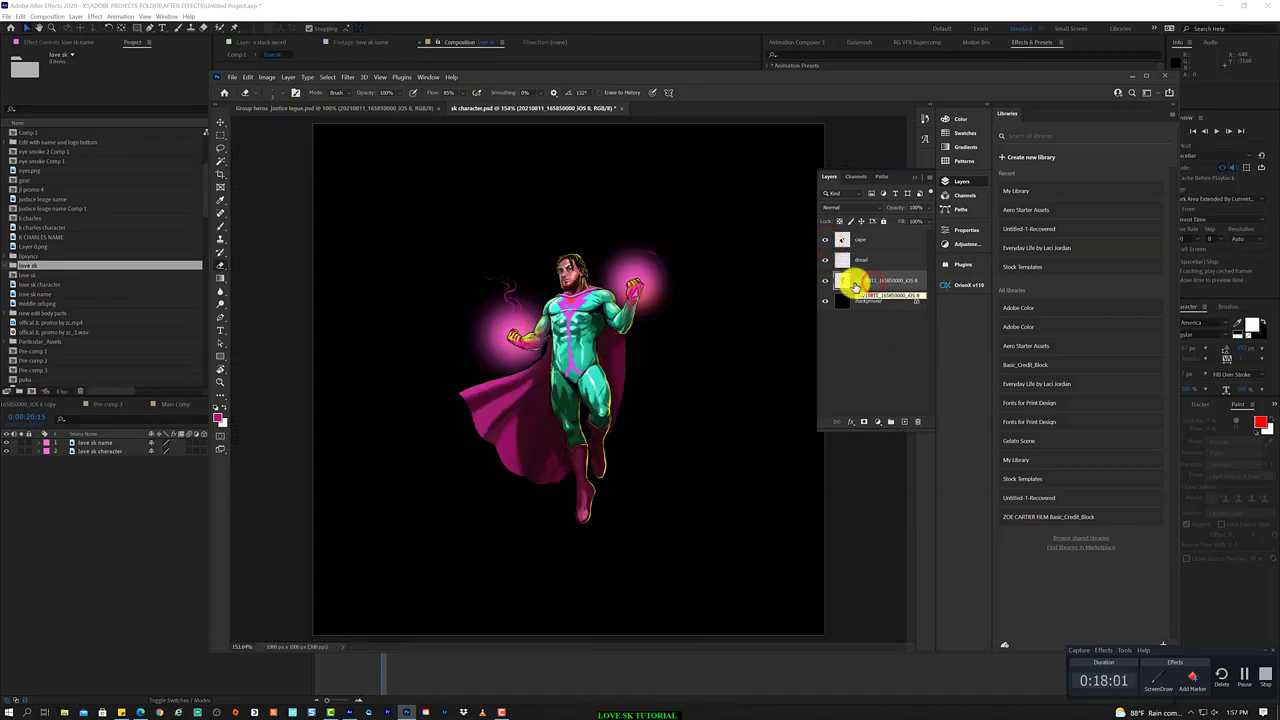
pyautogui.rightClick(855, 286)
pyautogui.click(825, 281)
pyautogui.scroll(4, 583, 434)
# - Show the character layer, make the cape layer active and browse the eraser and brush tools
pyautogui.rightClick(223, 269)
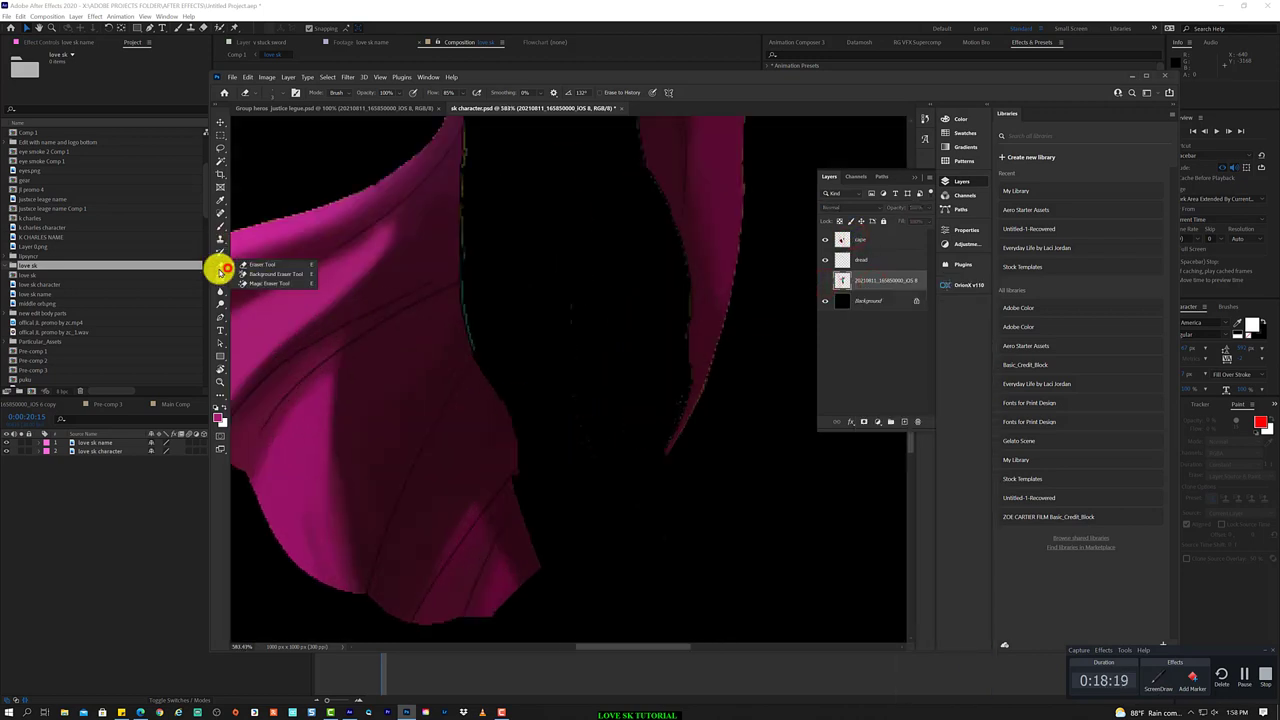
pyautogui.click(219, 231)
pyautogui.click(825, 281)
pyautogui.click(870, 240)
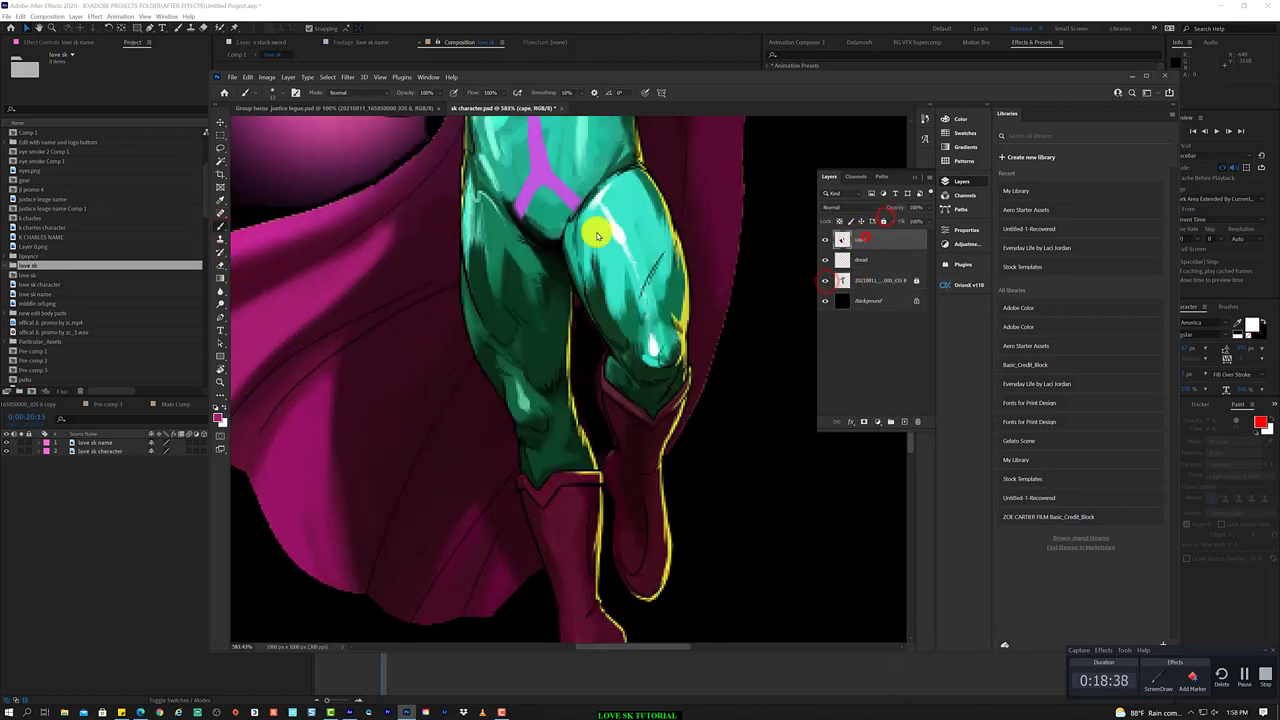
pyautogui.click(223, 165)
pyautogui.click(221, 270)
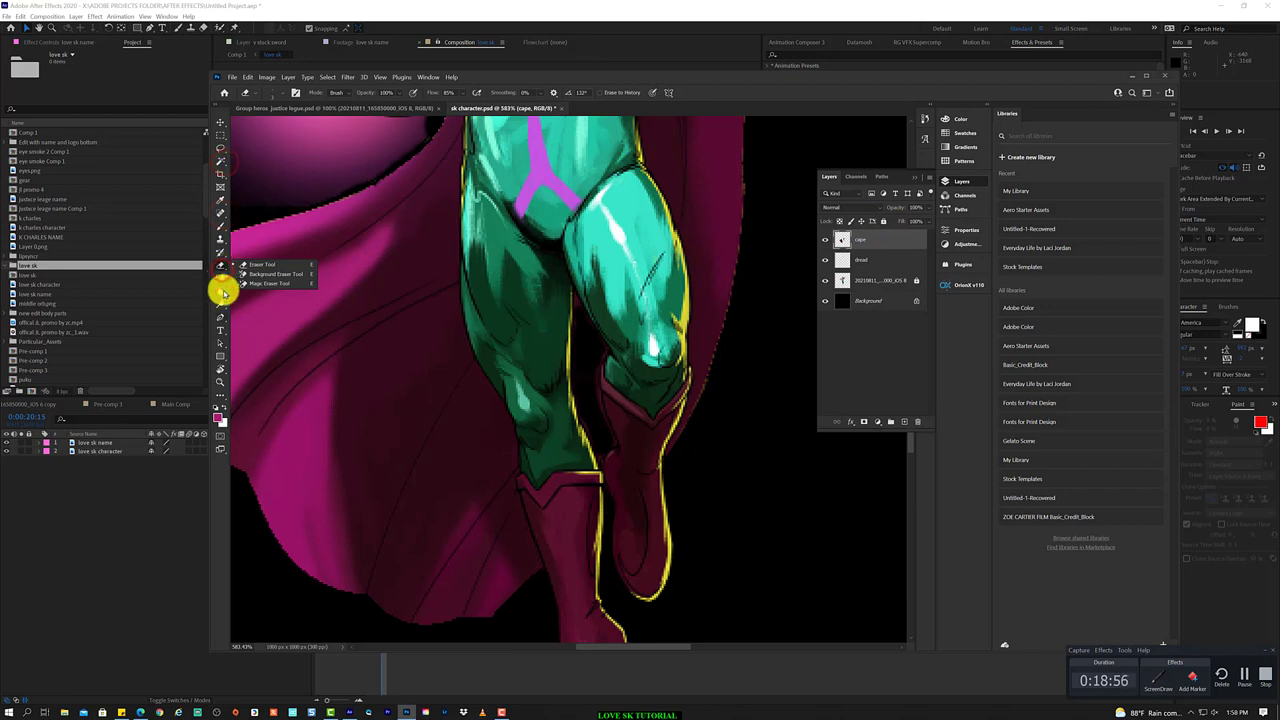
pyautogui.click(221, 203)
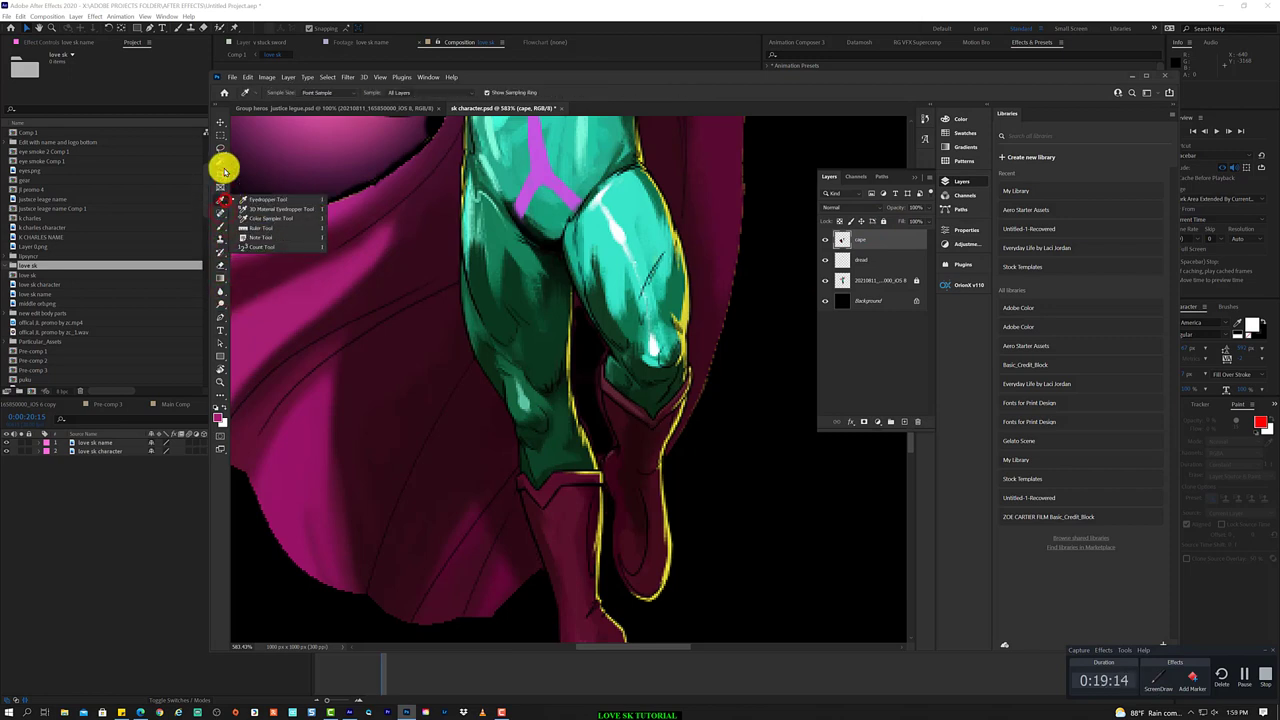
pyautogui.click(221, 250)
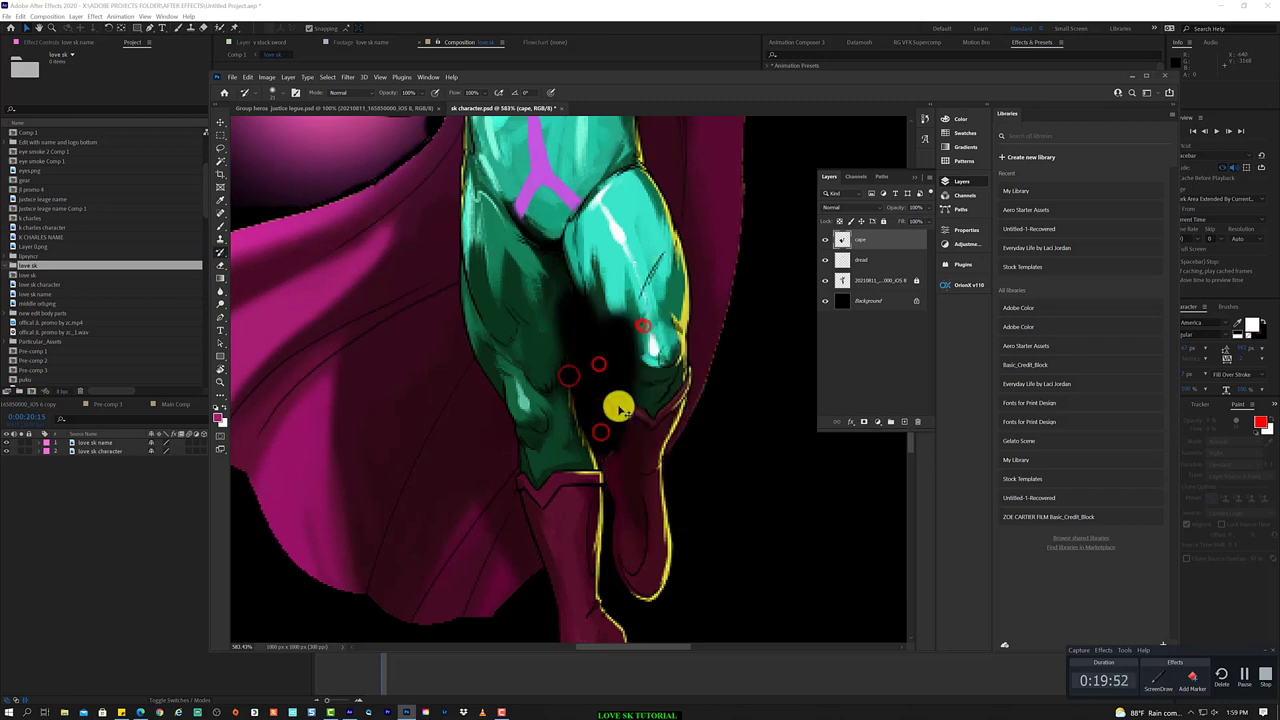
pyautogui.click(825, 282)
# - Paint Art History Brush strokes over the legs, erase them, then undo
pyautogui.click(927, 118)
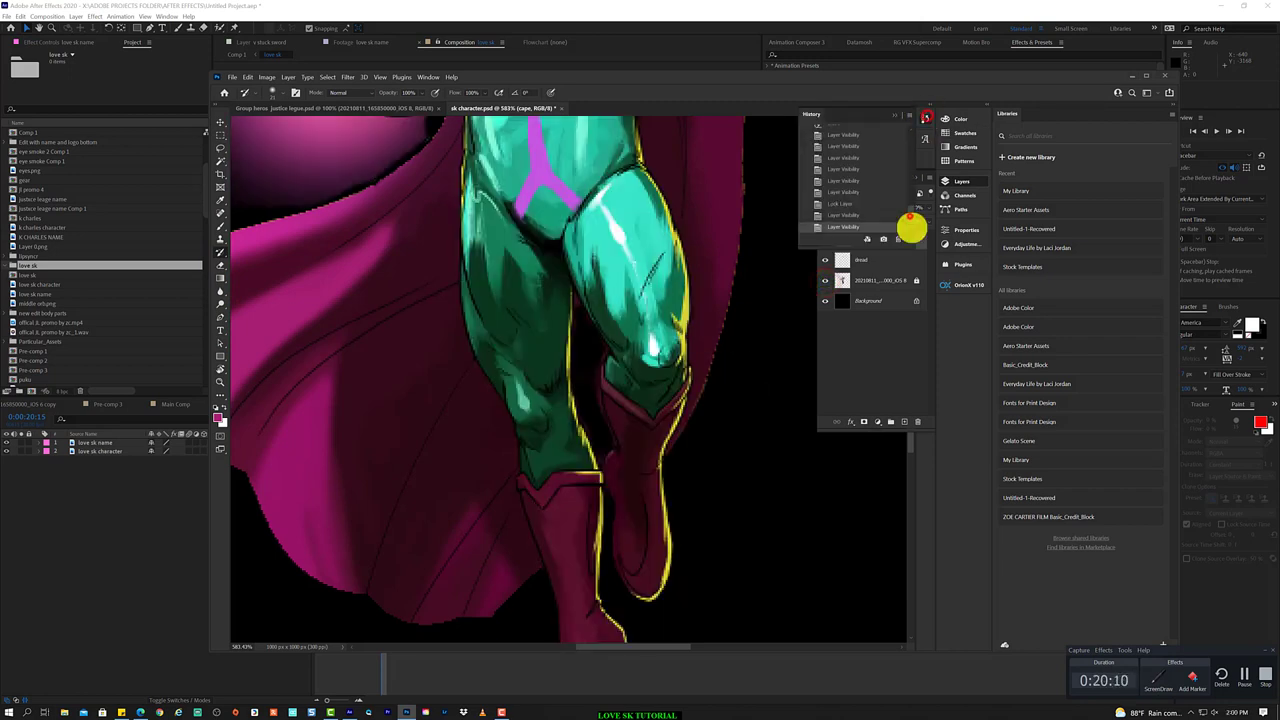
pyautogui.moveTo(221, 252); pyautogui.dragTo(266, 260)
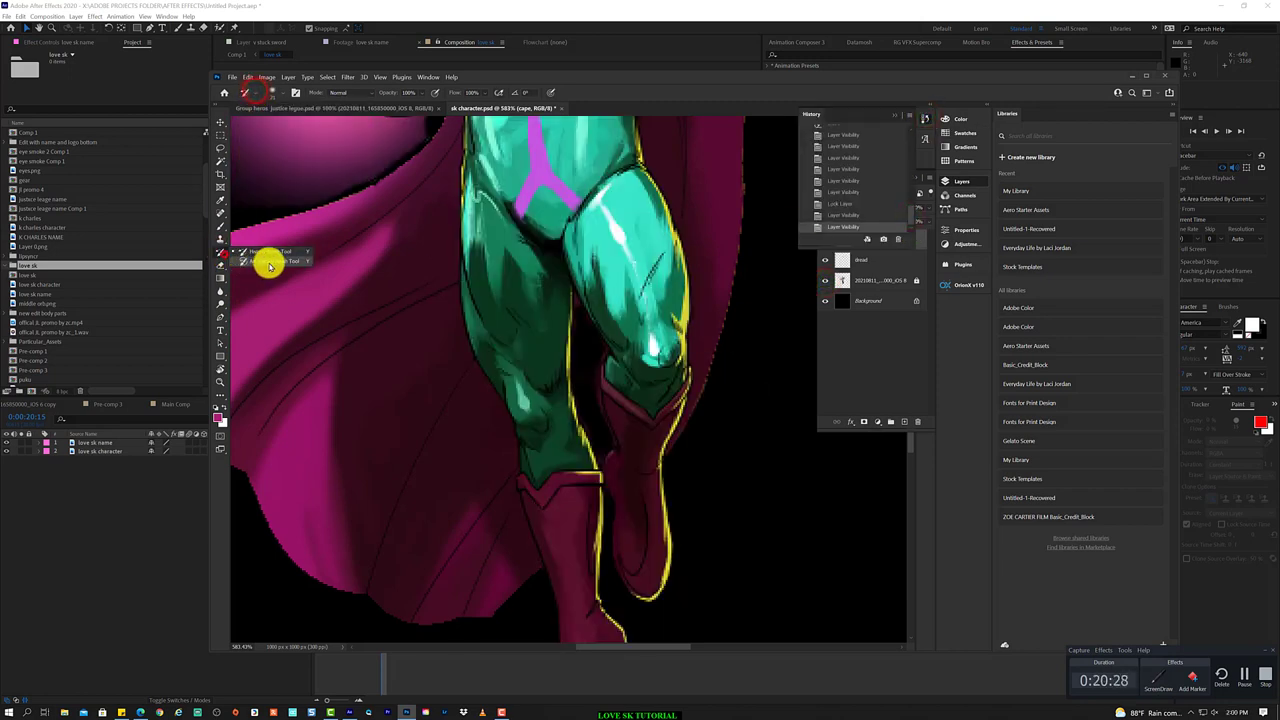
pyautogui.moveTo(600, 240); pyautogui.dragTo(586, 380)
pyautogui.rightClick(221, 265)
pyautogui.click(260, 270)
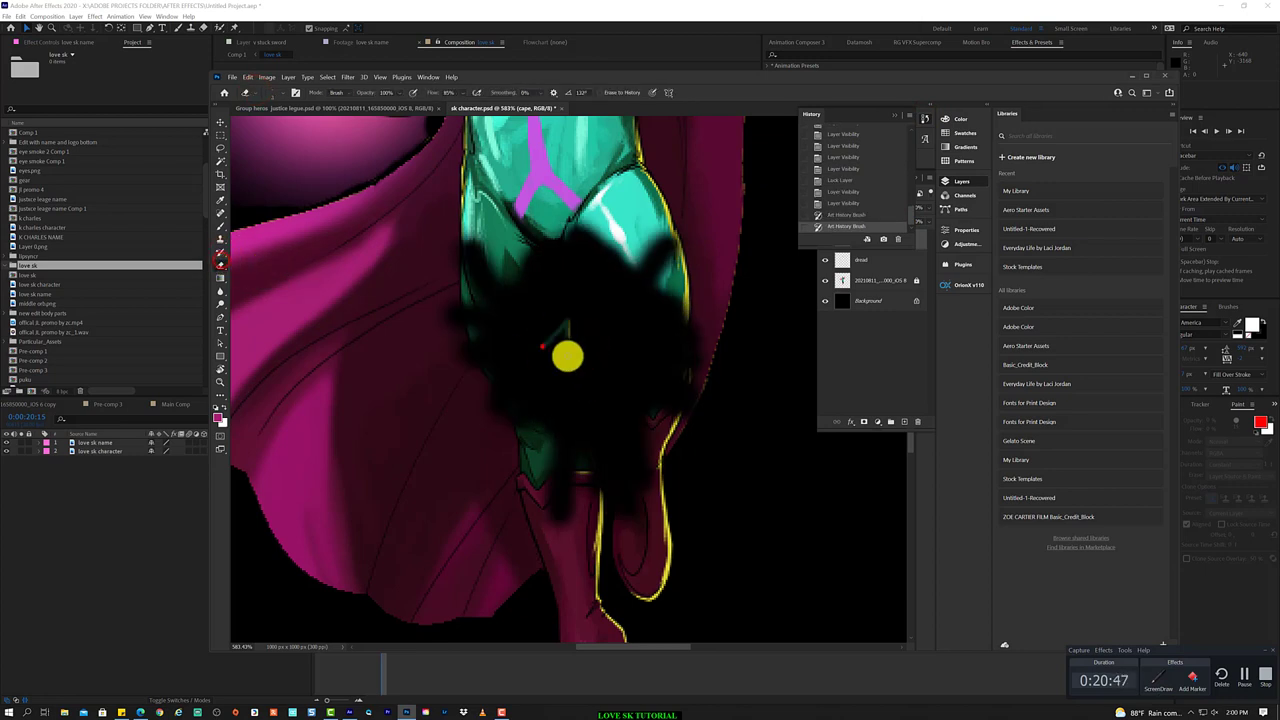
pyautogui.moveTo(574, 334); pyautogui.dragTo(577, 371)
pyautogui.hotkey('ctrl', 'z')
pyautogui.hotkey('ctrl', 'z')
pyautogui.hotkey('ctrl', 'z')
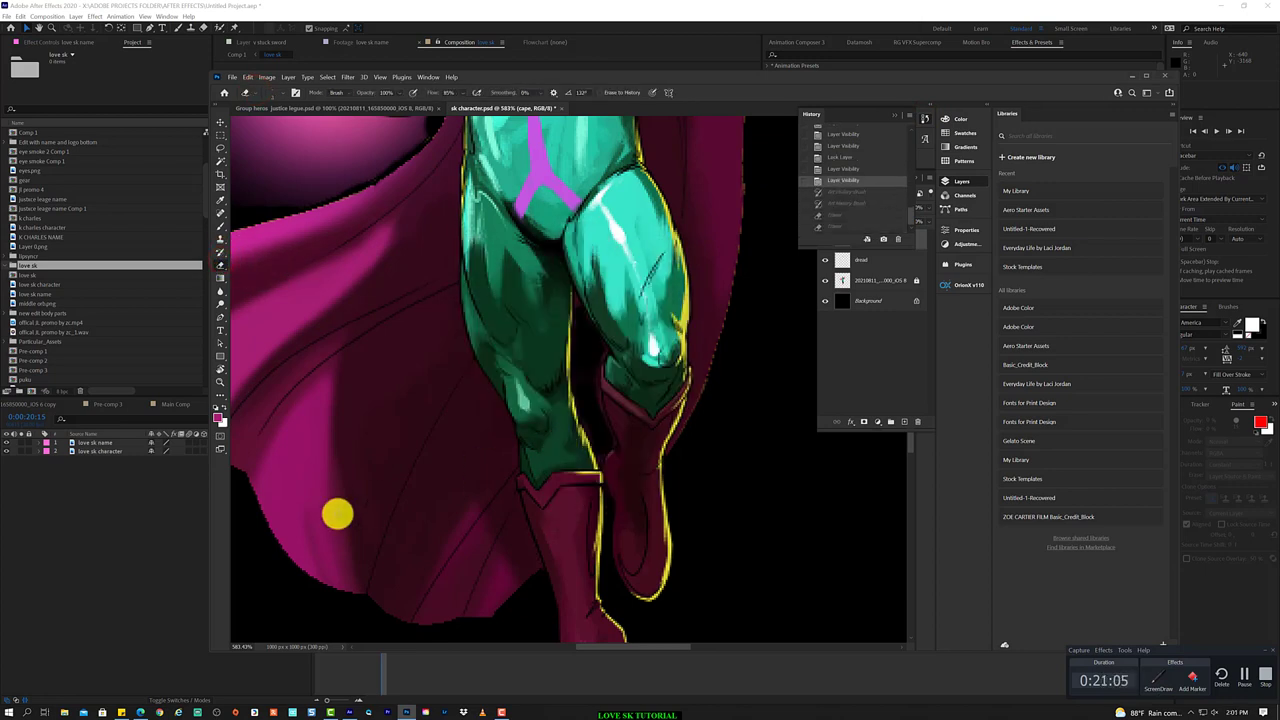
# - Stamp dark pattern over the cape and legs with the Pattern Stamp, then undo it
pyautogui.rightClick(224, 230)
pyautogui.click(262, 253)
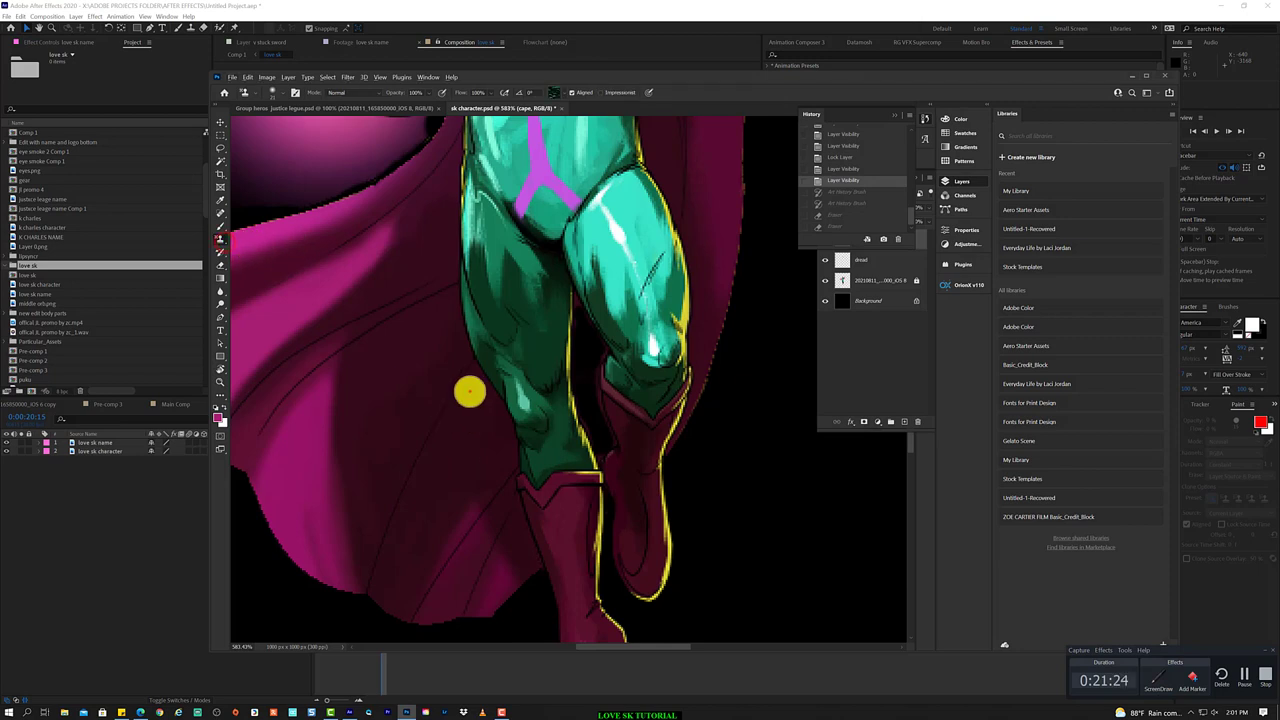
pyautogui.moveTo(469, 389); pyautogui.dragTo(470, 470)
pyautogui.moveTo(586, 334); pyautogui.dragTo(600, 432)
pyautogui.hotkey('ctrl', 'z')
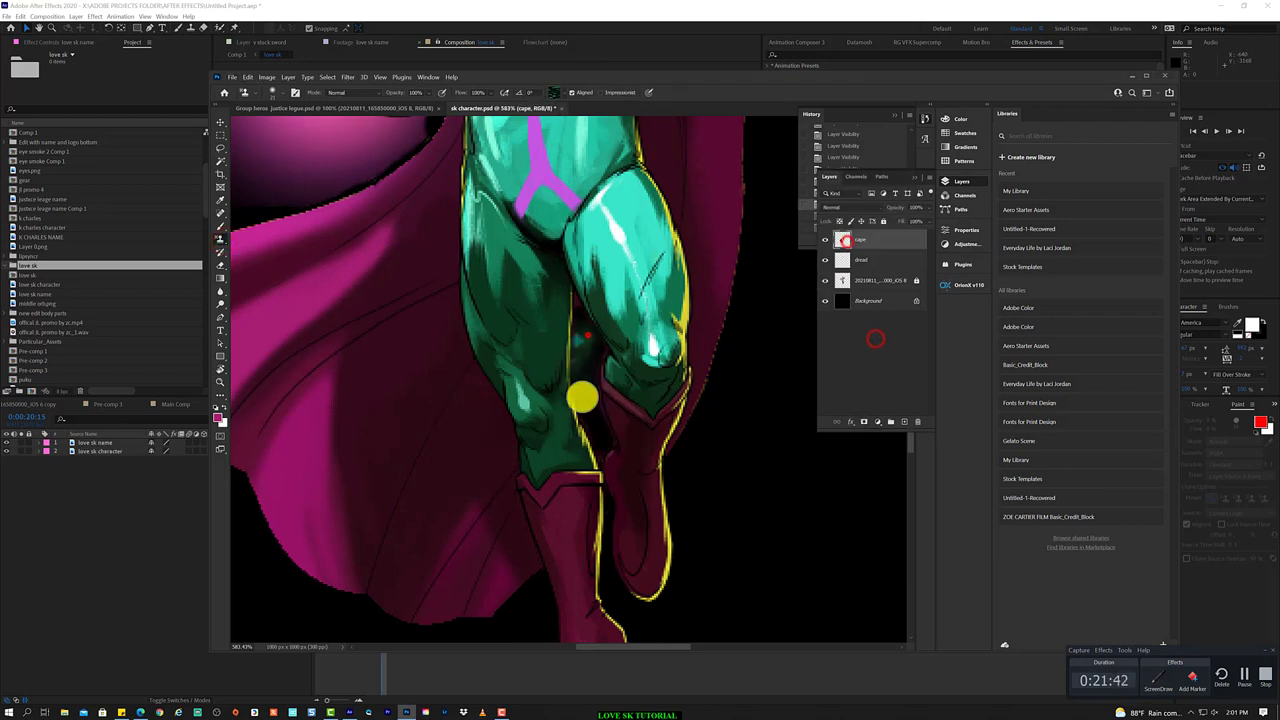
# - Try the Clone Stamp, then settle on the plain Eraser Tool
pyautogui.rightClick(221, 230)
pyautogui.click(262, 234)
pyautogui.keyDown('alt'); pyautogui.click(453, 416); pyautogui.keyUp('alt')
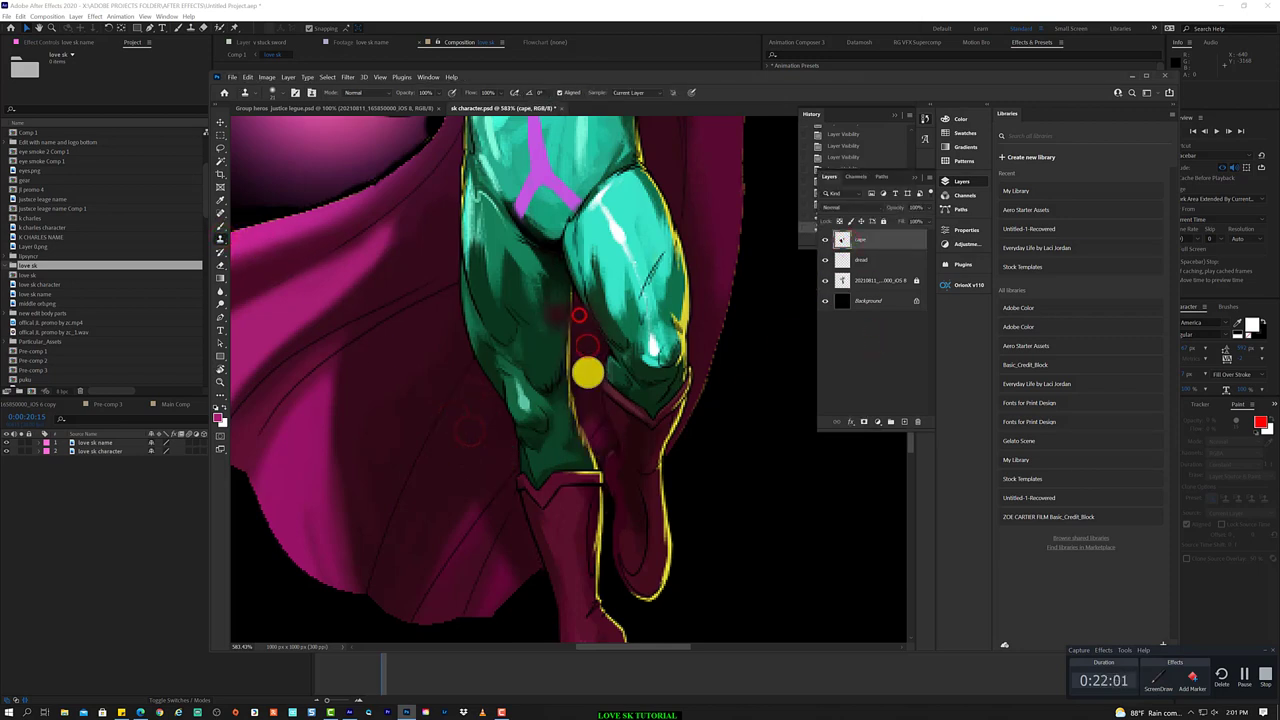
pyautogui.click(221, 265)
pyautogui.rightClick(221, 265)
pyautogui.click(254, 266)
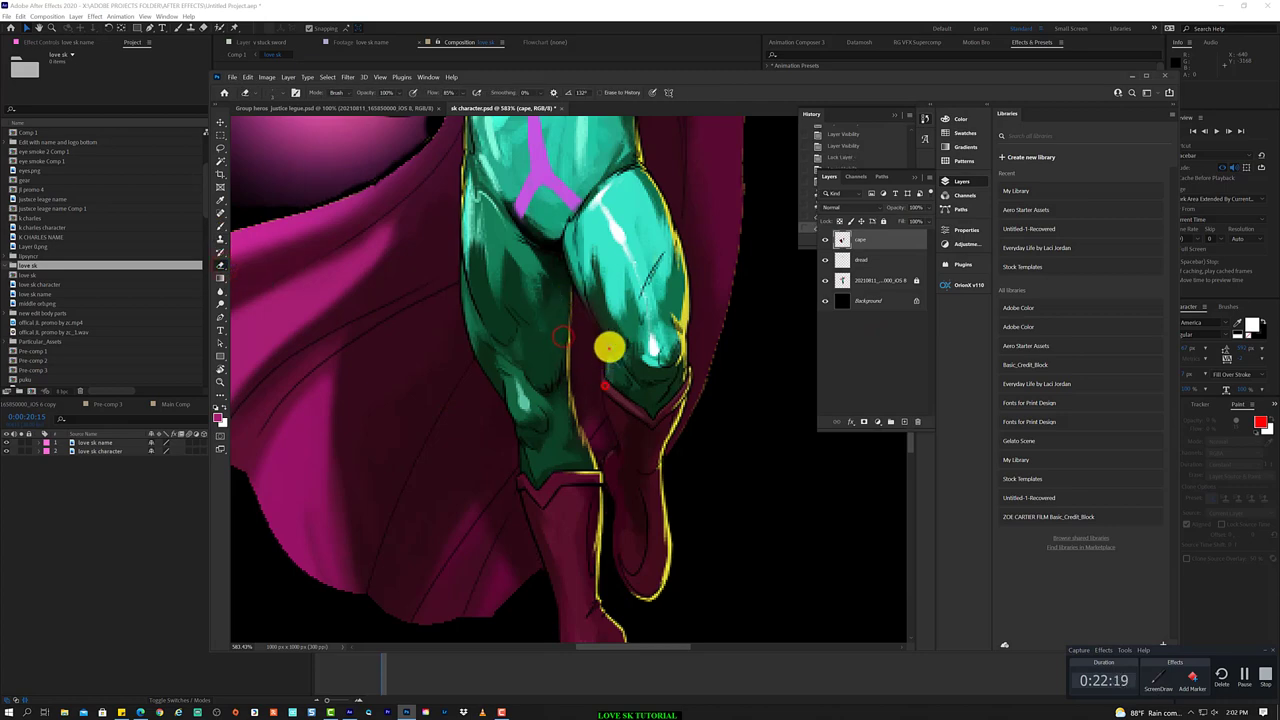
# - Toggle the cape layer to check the edit, fit the hero in view, and select the character layers
pyautogui.click(825, 280)
pyautogui.click(825, 280)
pyautogui.click(825, 280)
pyautogui.click(825, 280)
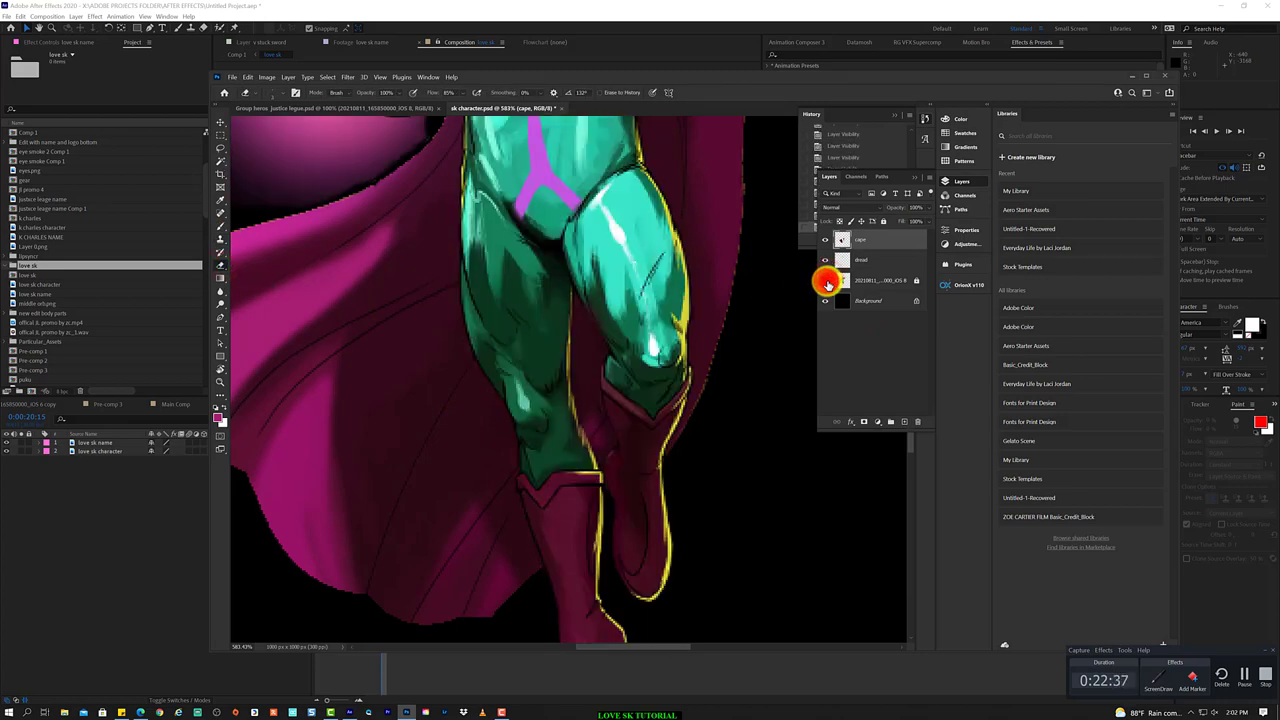
pyautogui.click(825, 280)
pyautogui.click(825, 280)
pyautogui.hotkey('ctrl', '0')
pyautogui.click(880, 356)
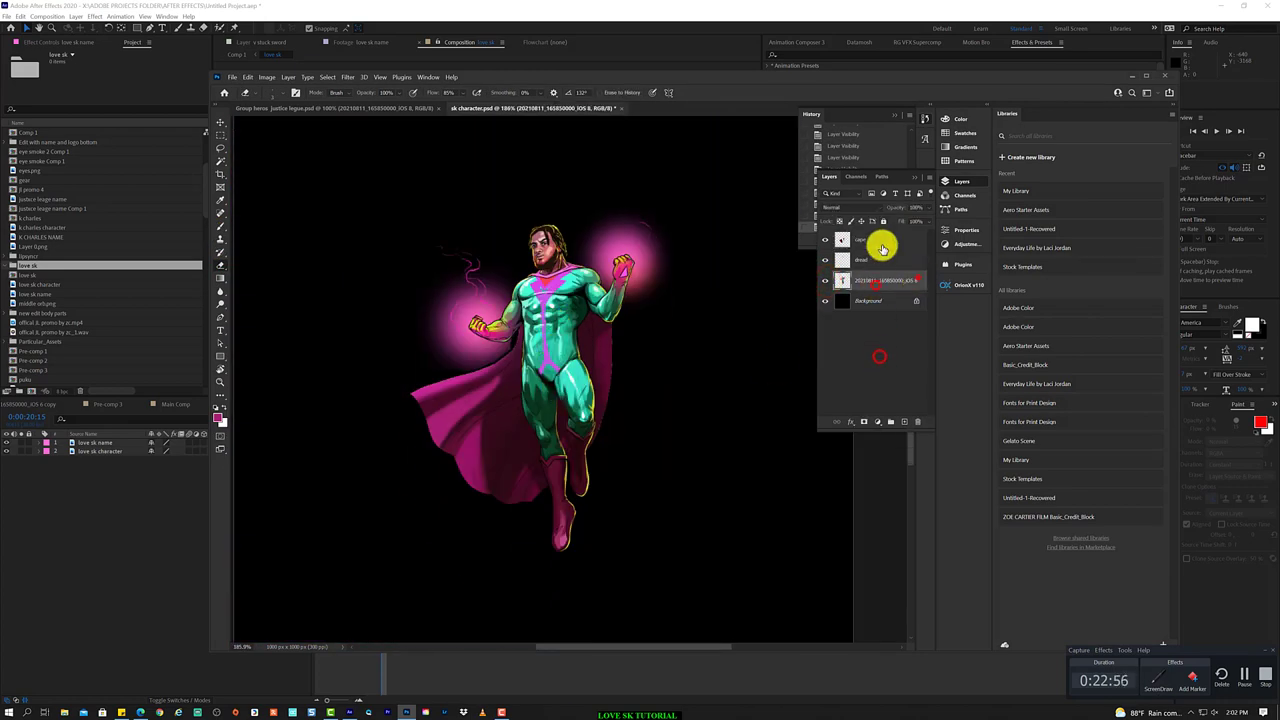
pyautogui.click(893, 281)
# - Duplicate the cape, dread and character layers
pyautogui.rightClick(884, 259)
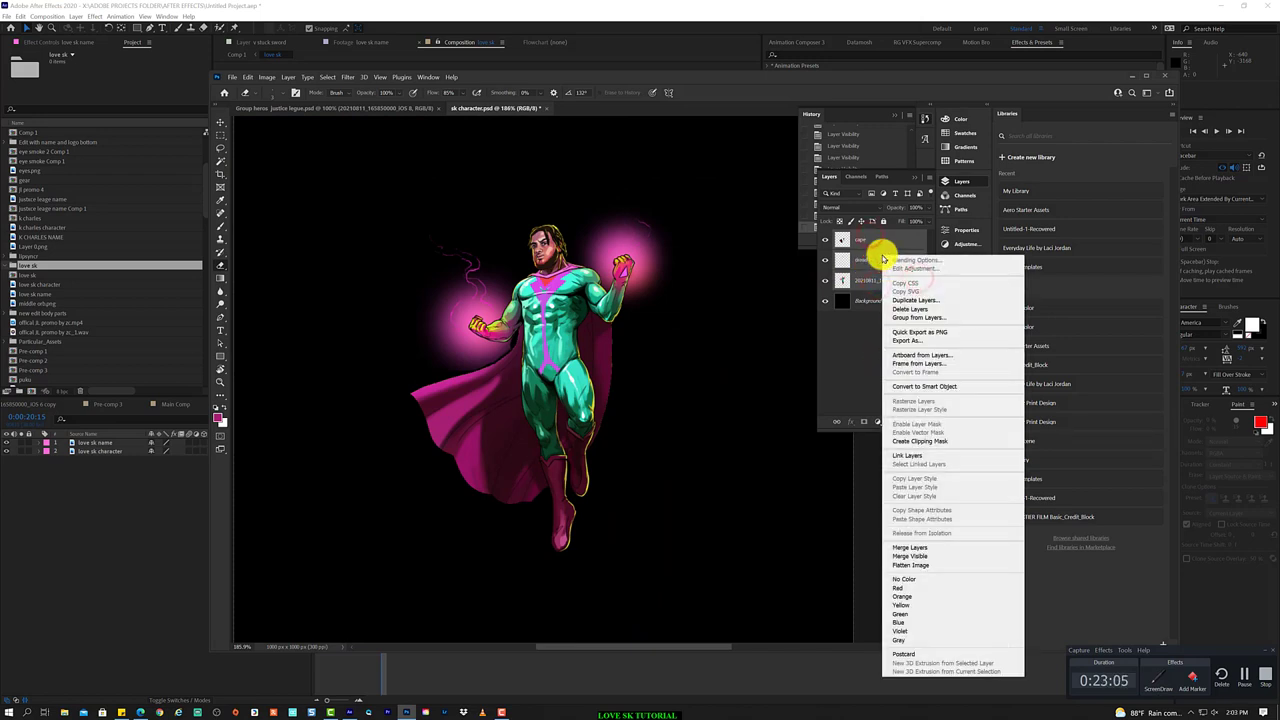
pyautogui.click(848, 337)
pyautogui.click(885, 349)
pyautogui.rightClick(862, 242)
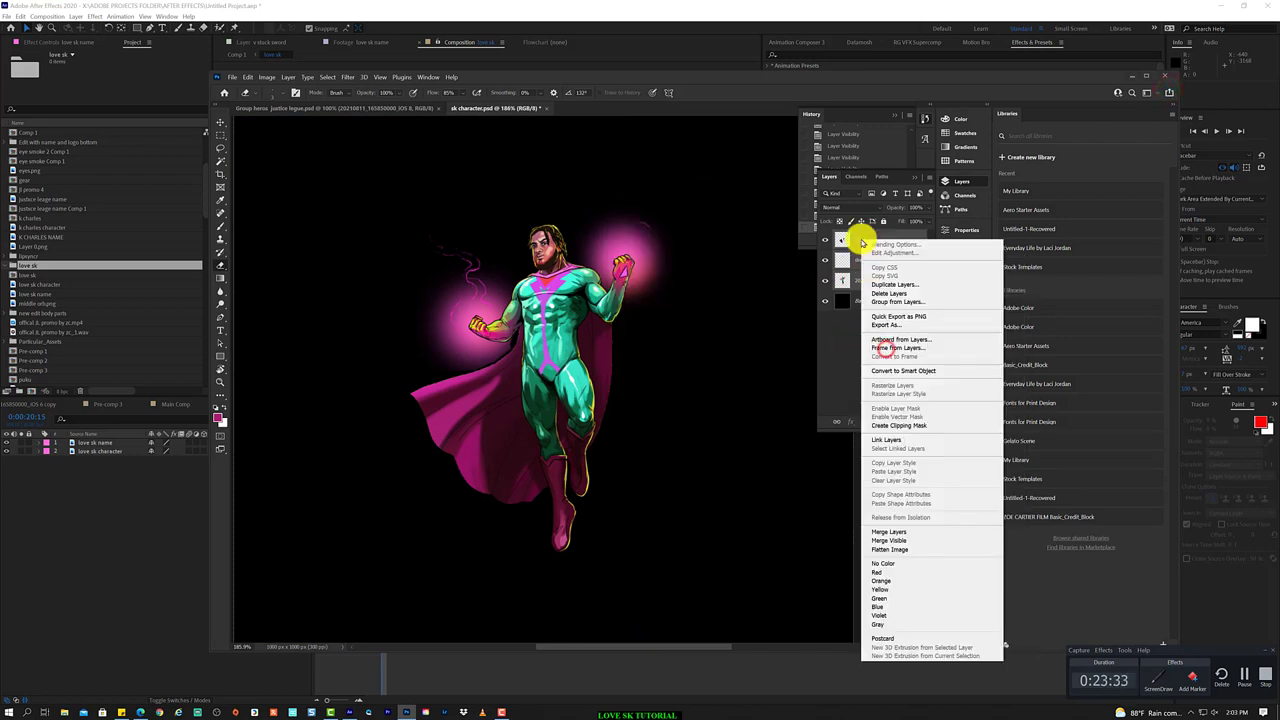
pyautogui.click(895, 285)
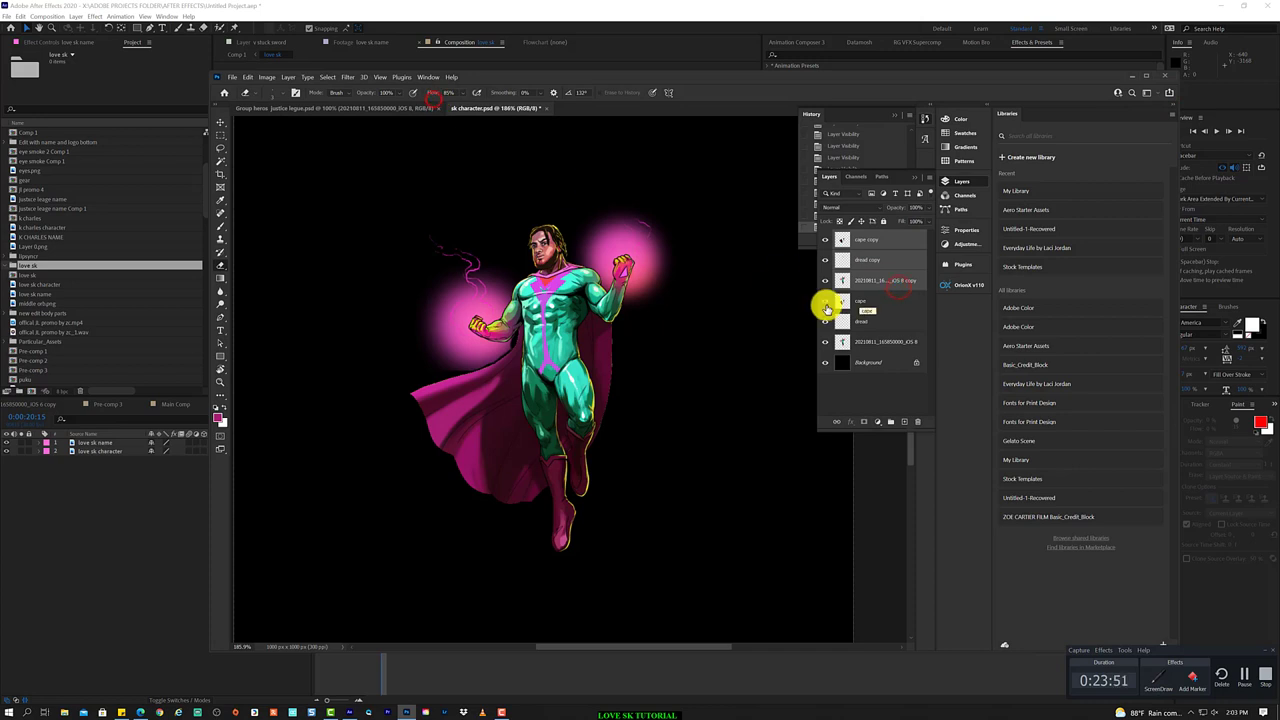
# - Export the copied layers as PNGs to a chosen destination folder
pyautogui.rightClick(889, 304)
pyautogui.click(975, 361)
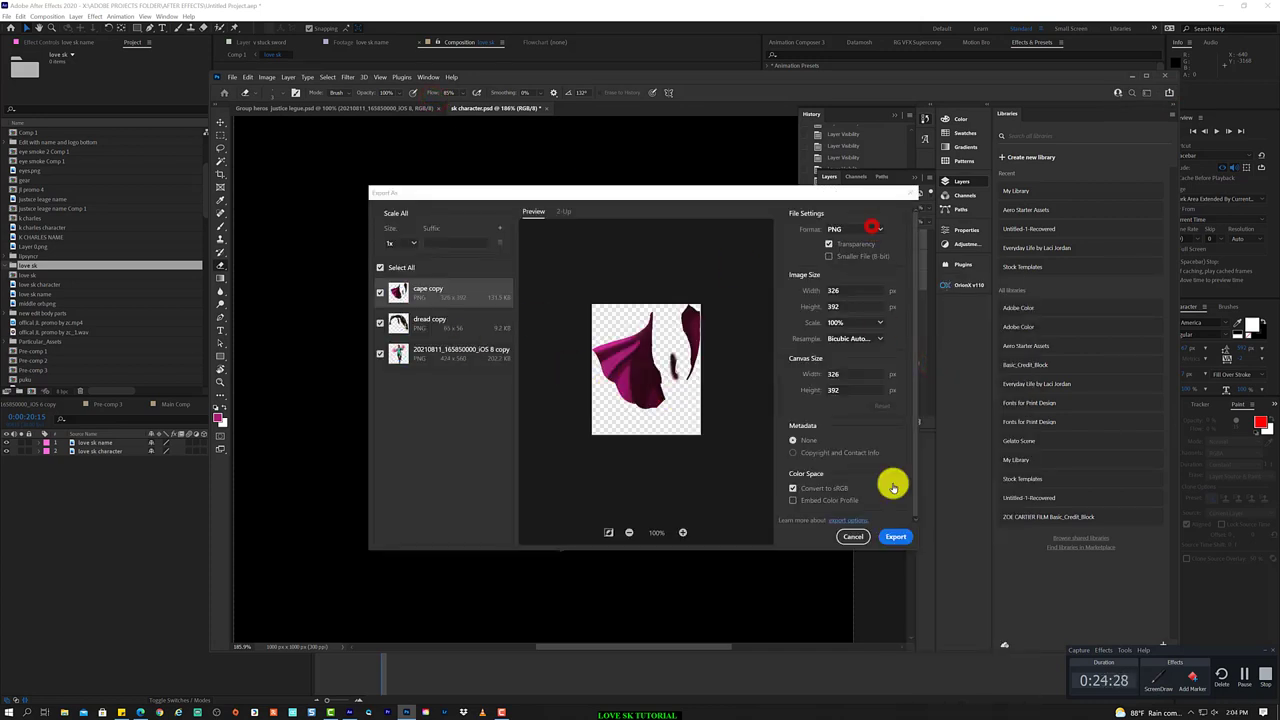
pyautogui.click(893, 538)
pyautogui.click(297, 149)
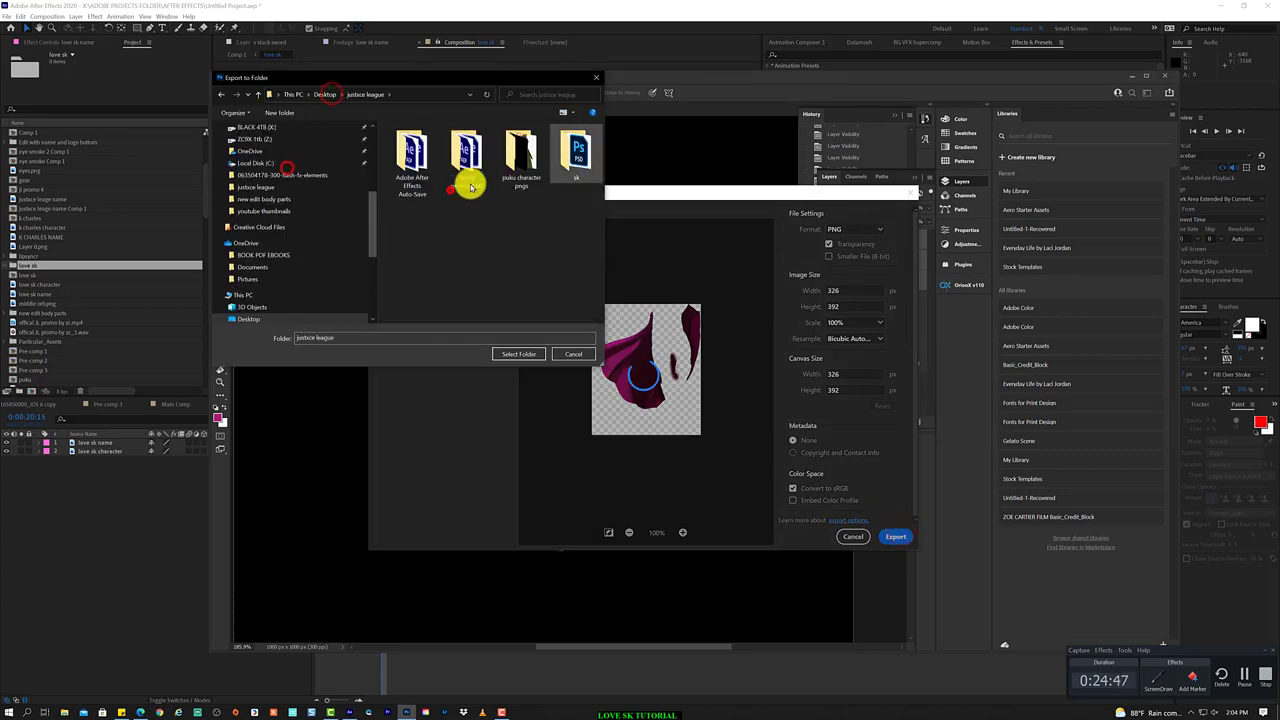
pyautogui.press('Escape')
pyautogui.press('Escape')
# - Drag sk character.psd from the file browser into After Effects to import it
pyautogui.rightClick(851, 280)
pyautogui.click(828, 371)
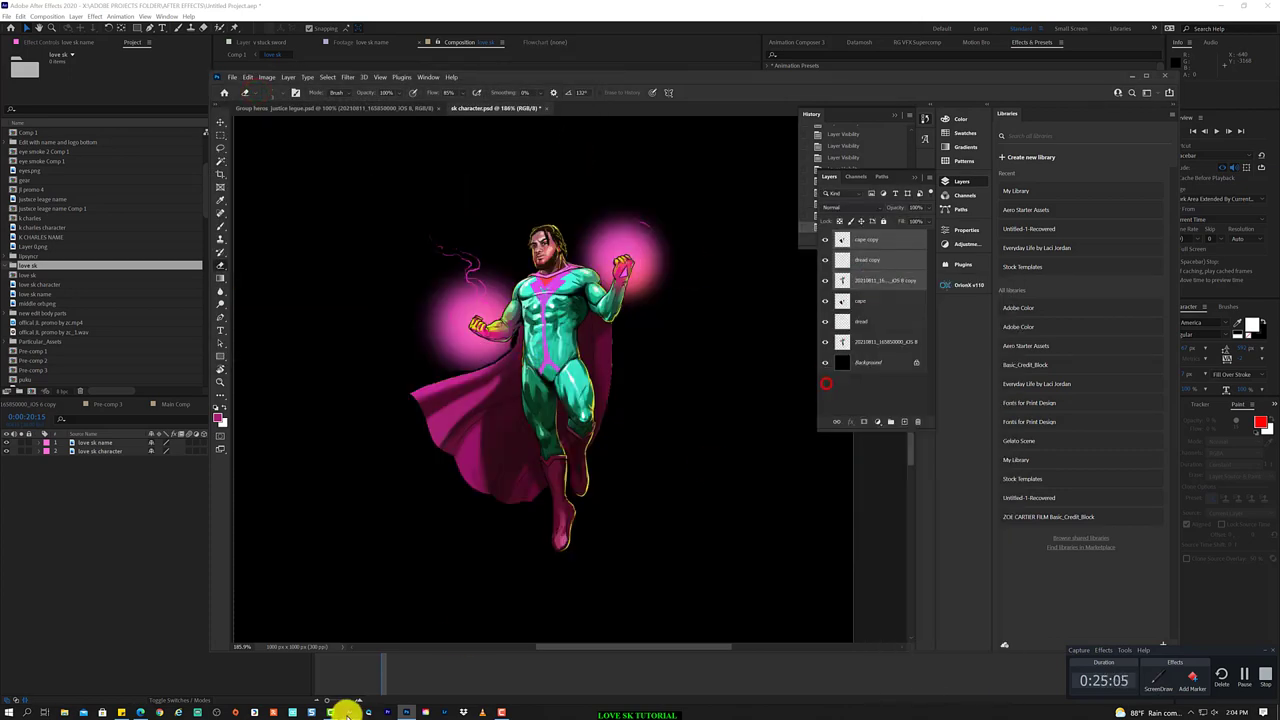
pyautogui.click(63, 712)
pyautogui.click(209, 413)
pyautogui.moveTo(565, 200); pyautogui.dragTo(540, 330)
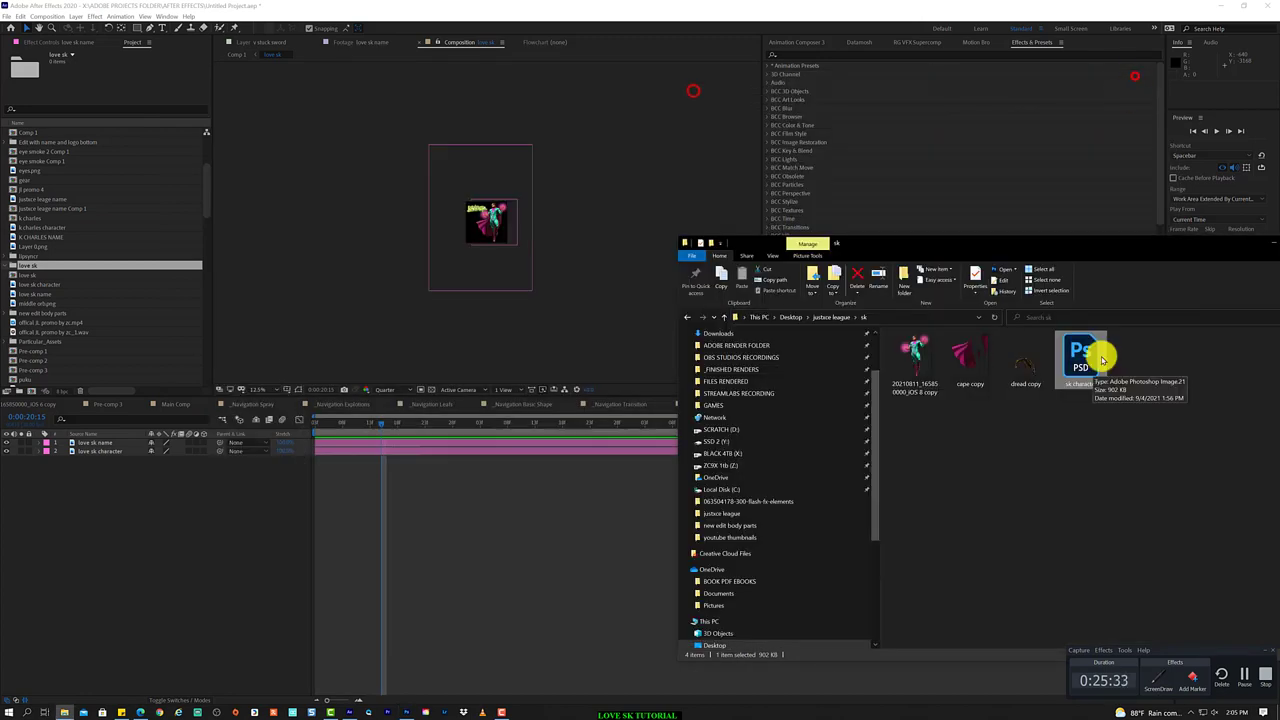
pyautogui.moveTo(1100, 357); pyautogui.dragTo(518, 245)
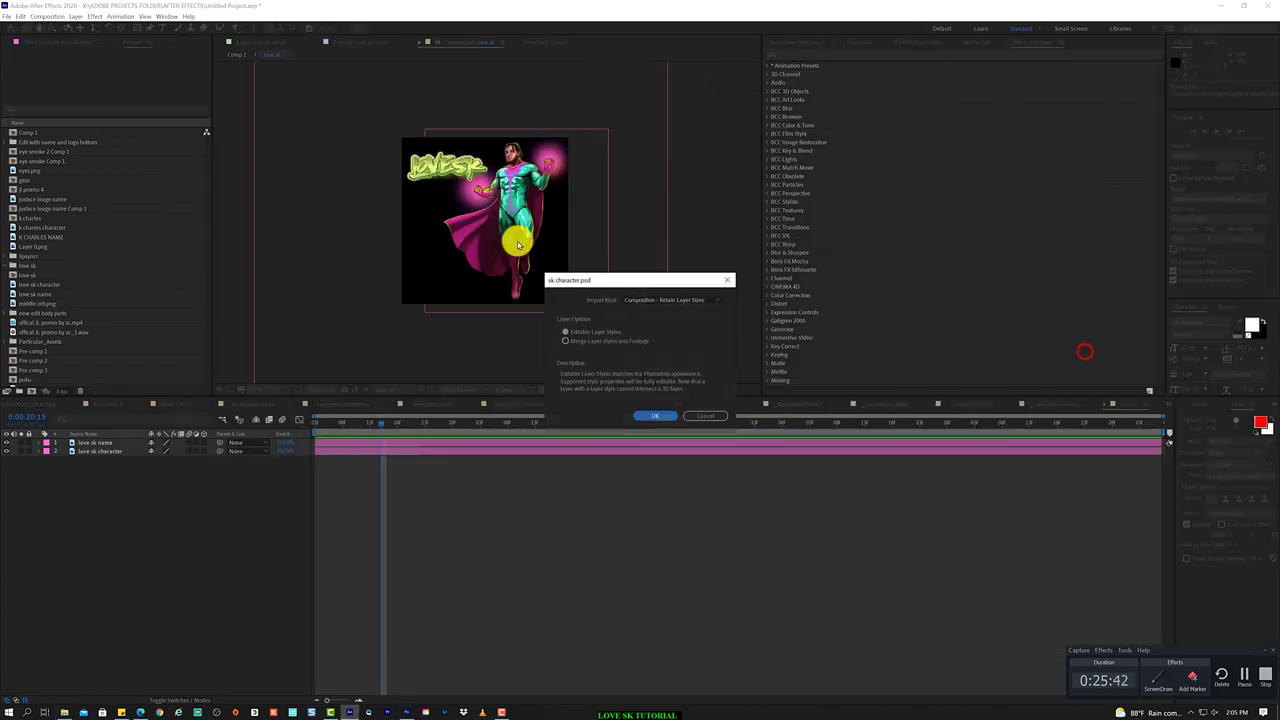
# - Import the PSD as a layered composition, move its layers into love sk, and hide the original character layer
pyautogui.click(659, 418)
pyautogui.click(88, 443)
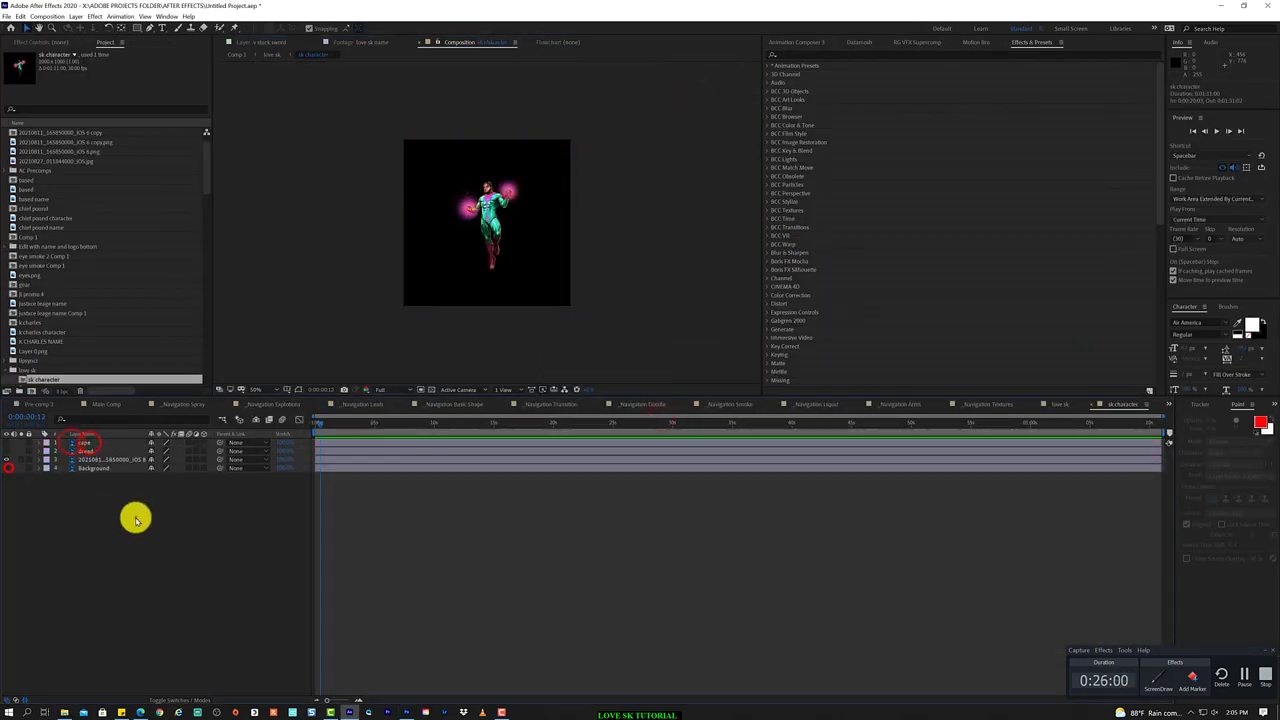
pyautogui.hotkey('ctrl', 'a')
pyautogui.hotkey('ctrl', 'x')
pyautogui.hotkey('ctrl', 'v')
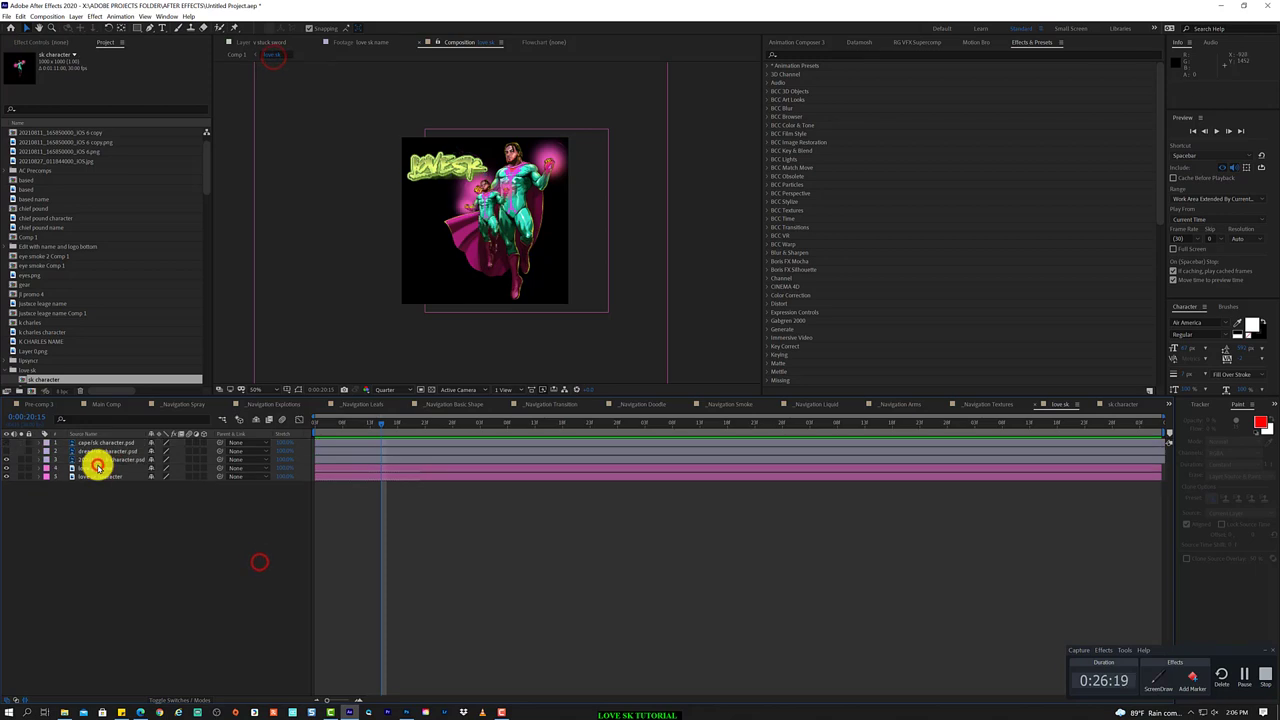
pyautogui.click(69, 503)
pyautogui.click(6, 477)
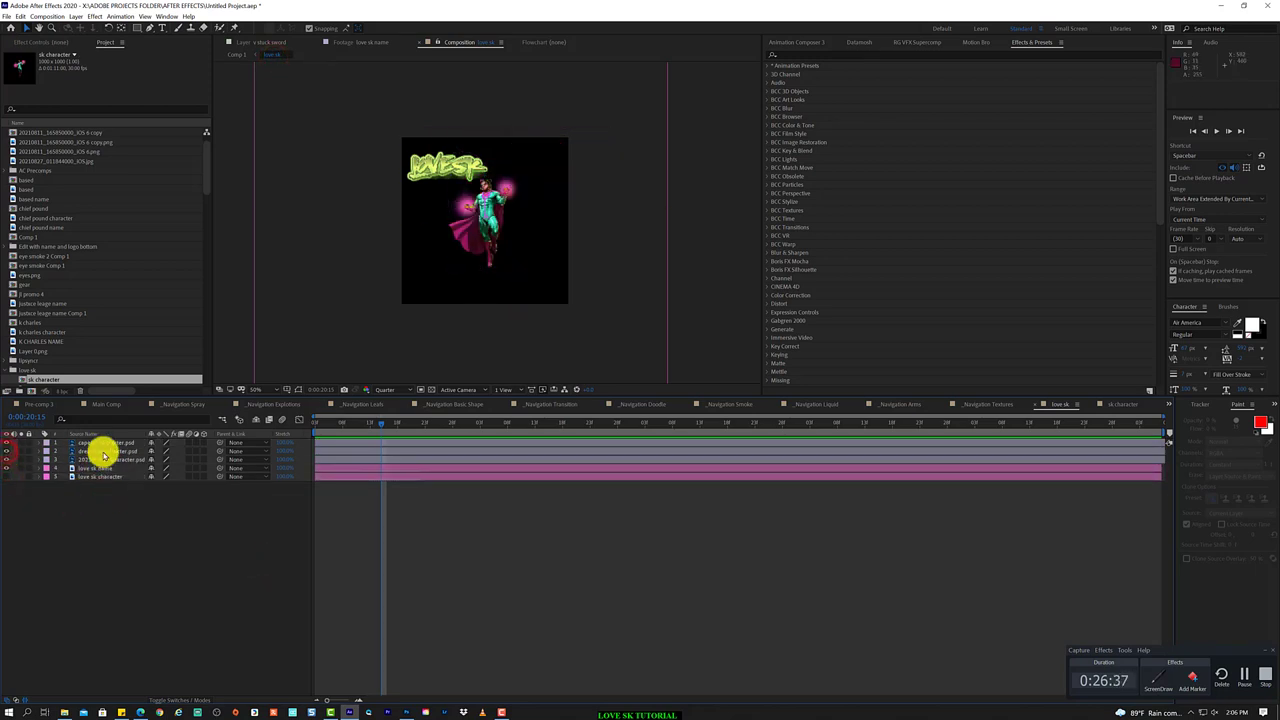
# - Pre-compose the cape, dread and character layers into an sk precomp
pyautogui.moveTo(534, 263); pyautogui.dragTo(506, 286)
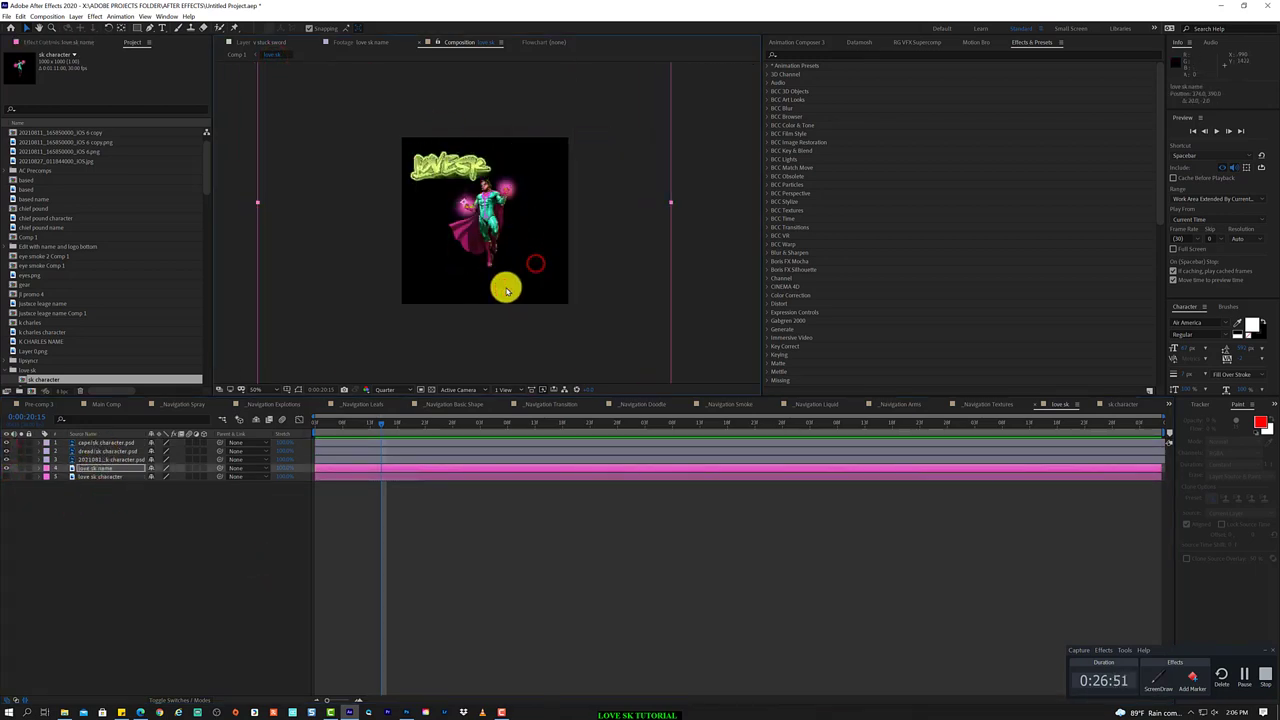
pyautogui.rightClick(130, 444)
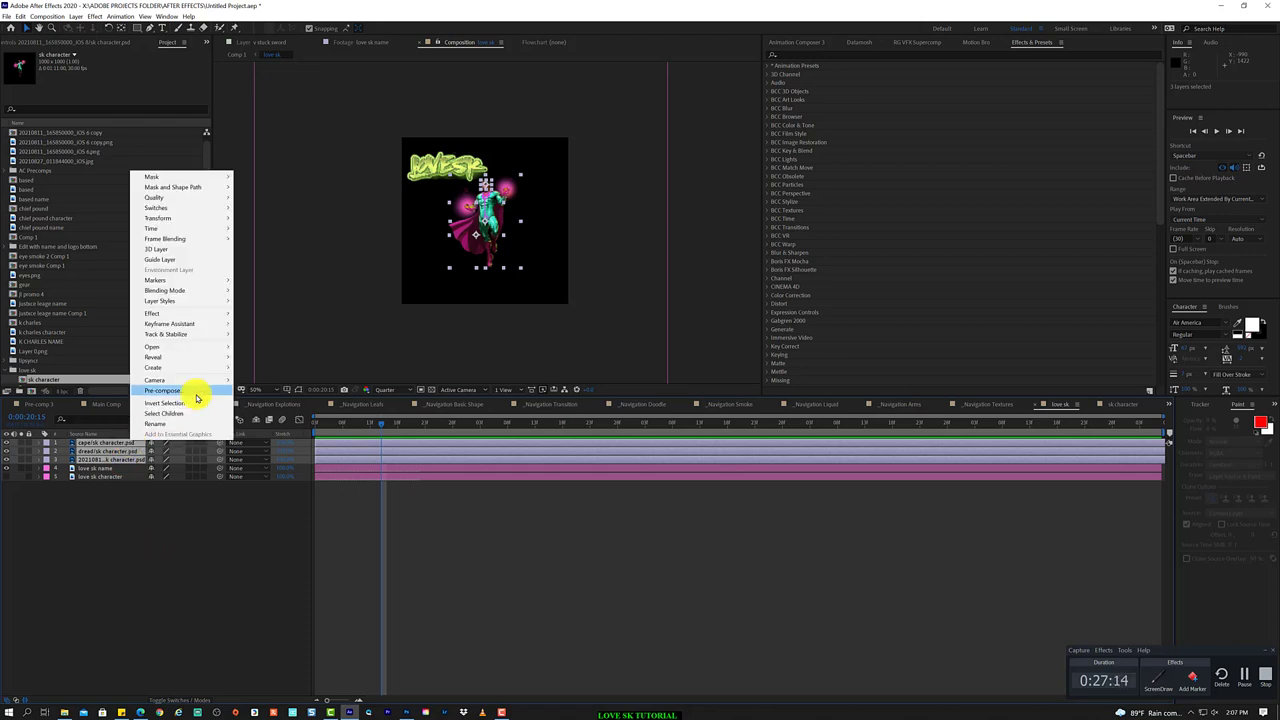
pyautogui.click(189, 391)
pyautogui.click(637, 420)
# - Reveal the sk layer's scale, set preview resolution to Third, and move later in time
pyautogui.scroll(2, 557, 230)
pyautogui.scroll(-2, 557, 230)
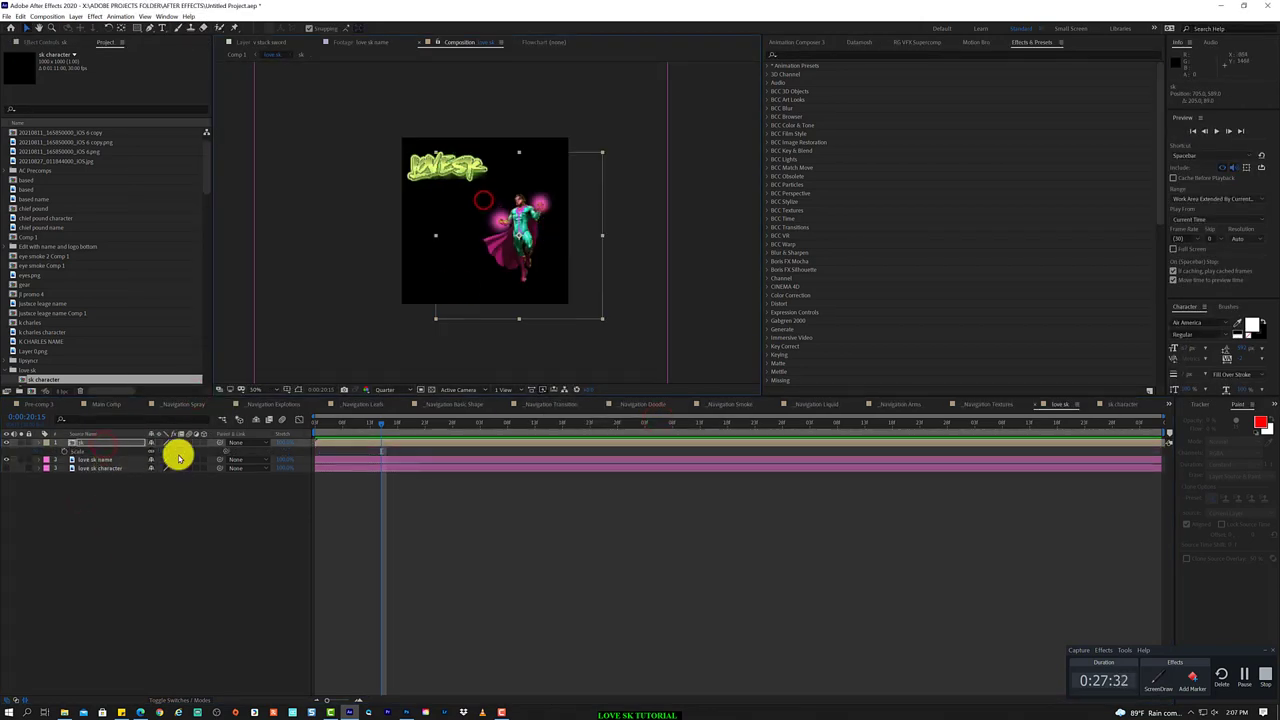
pyautogui.click(105, 455)
pyautogui.click(390, 389)
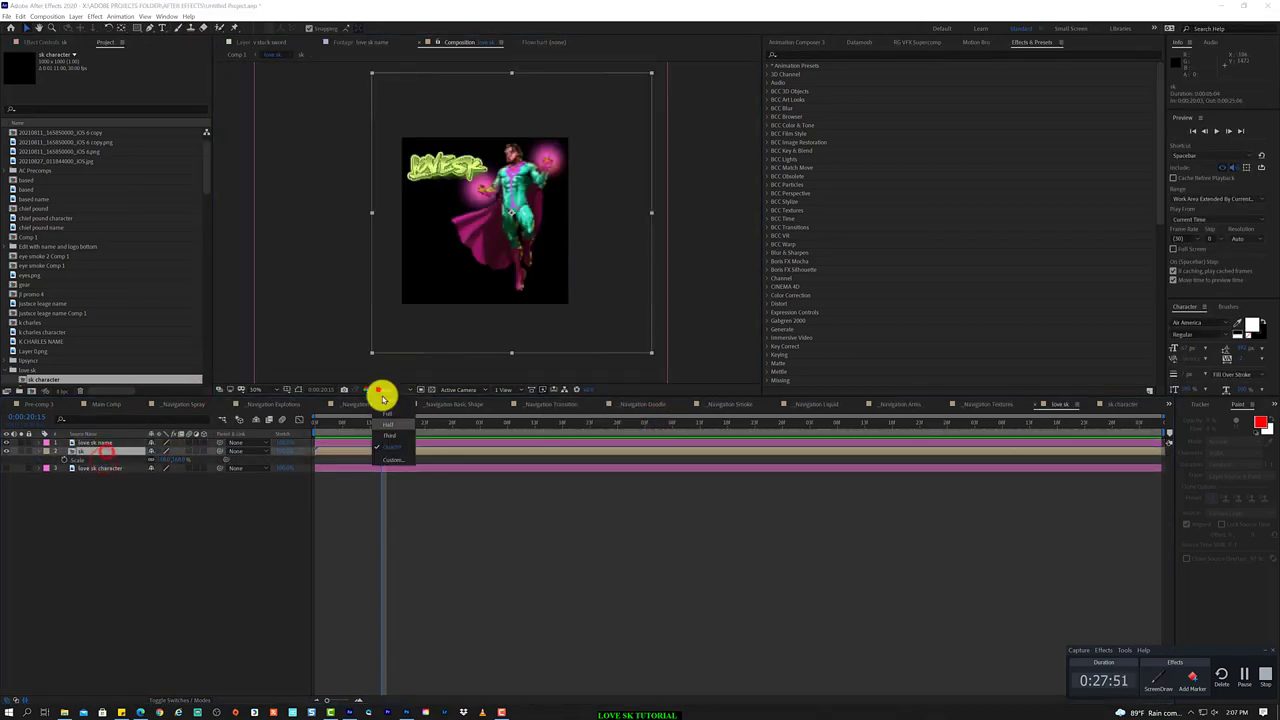
pyautogui.click(385, 425)
pyautogui.click(412, 422)
# - Open the sk precomp at full preview resolution and save the project
pyautogui.doubleClick(90, 452)
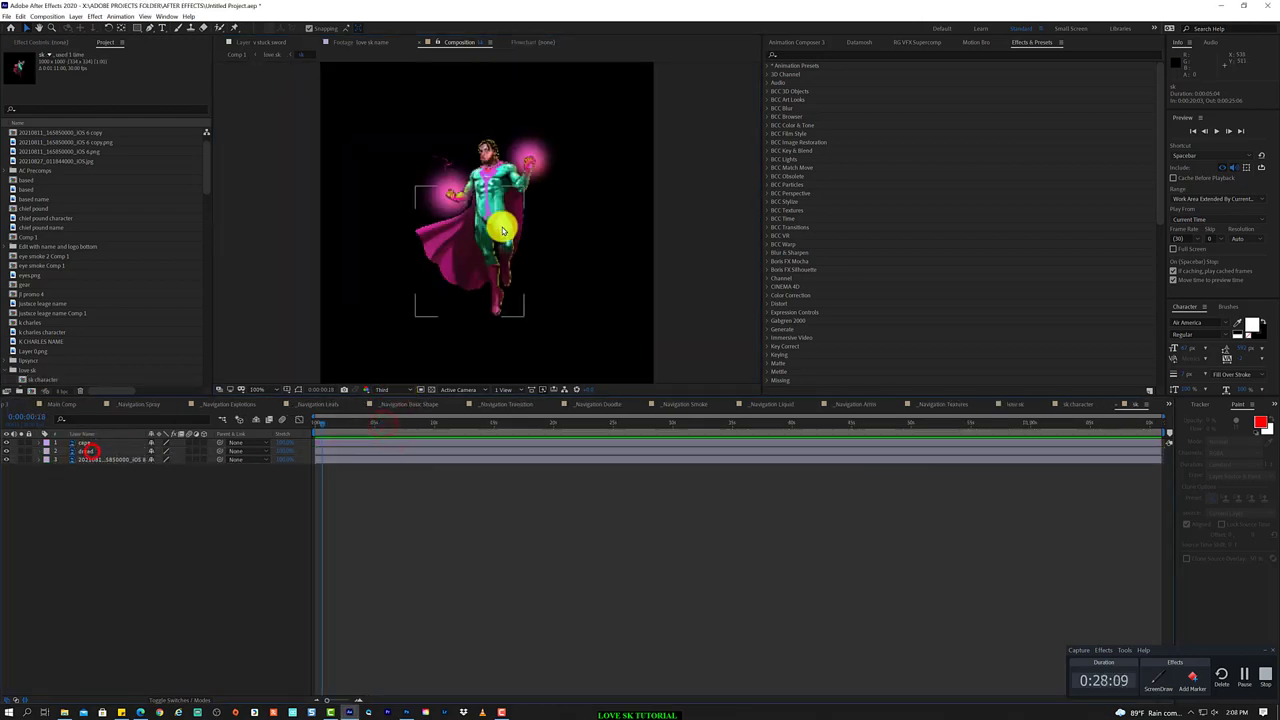
pyautogui.click(380, 389)
pyautogui.click(397, 414)
pyautogui.click(103, 450)
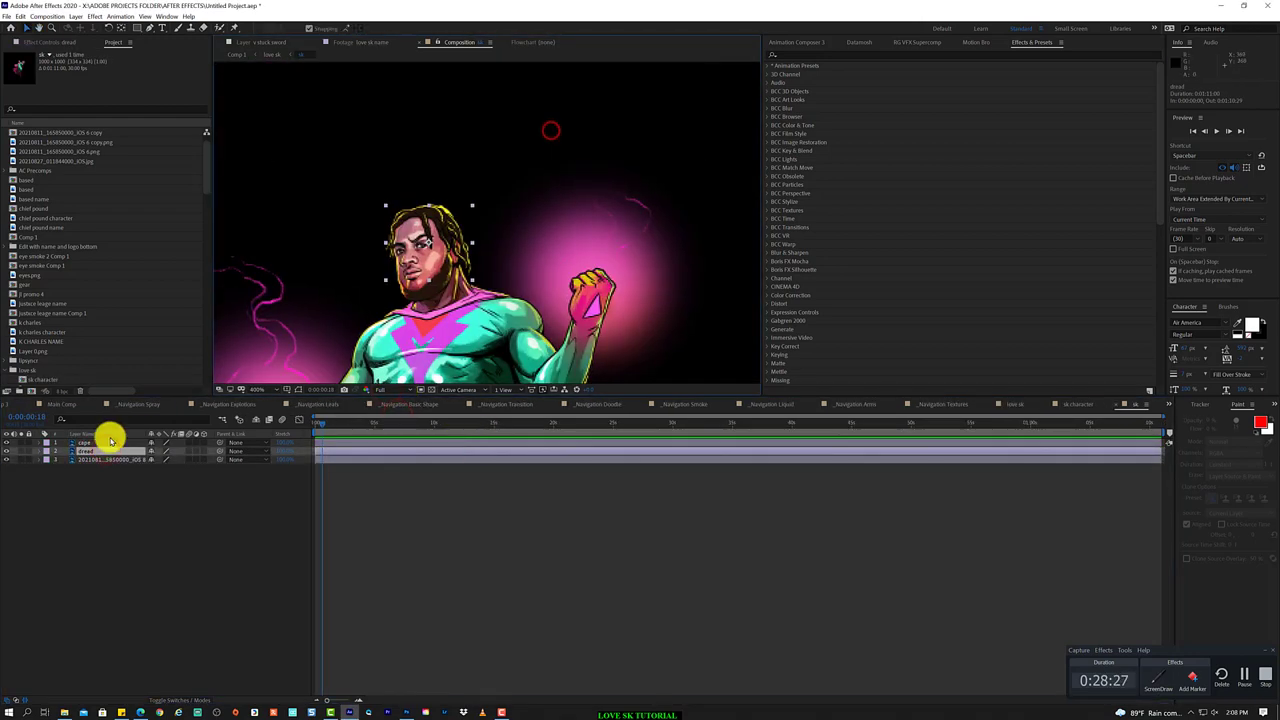
pyautogui.scroll(-3, 457, 171)
pyautogui.click(130, 460)
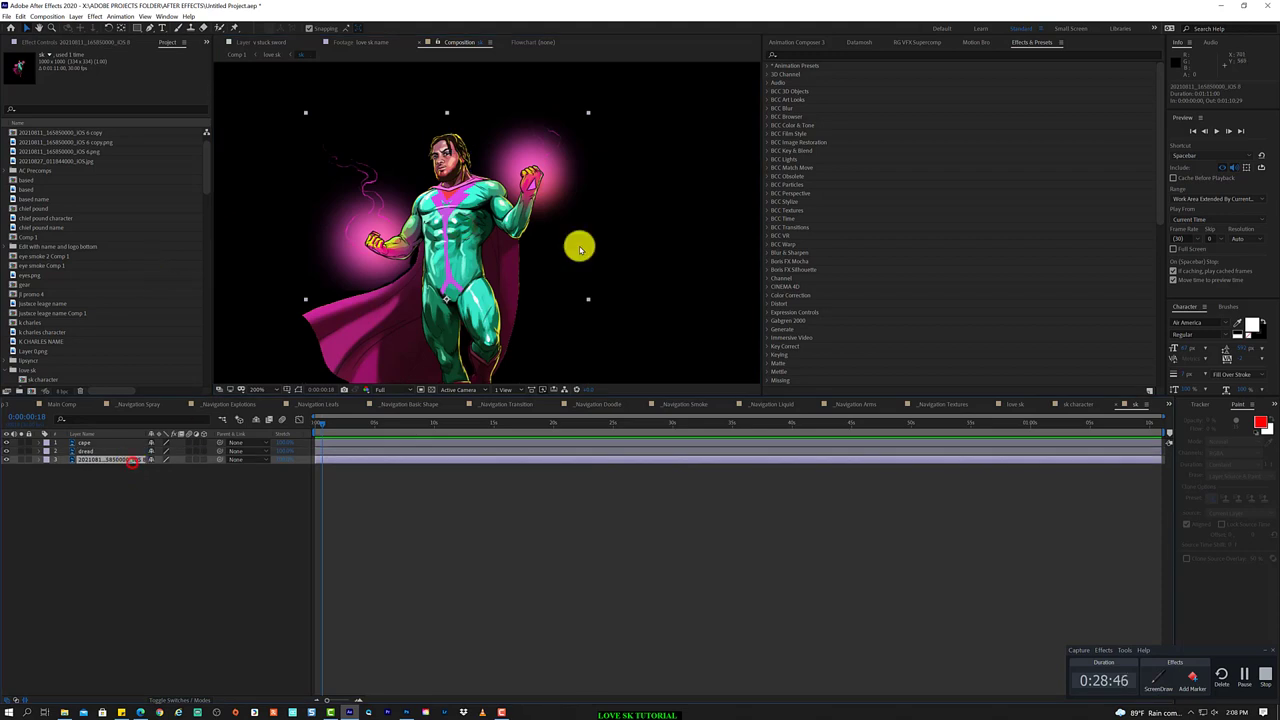
pyautogui.hotkey('ctrl', 's')
# - Add two new black solids, Black Solid 9 and Black Solid 10
pyautogui.rightClick(149, 505)
pyautogui.moveTo(175, 508)
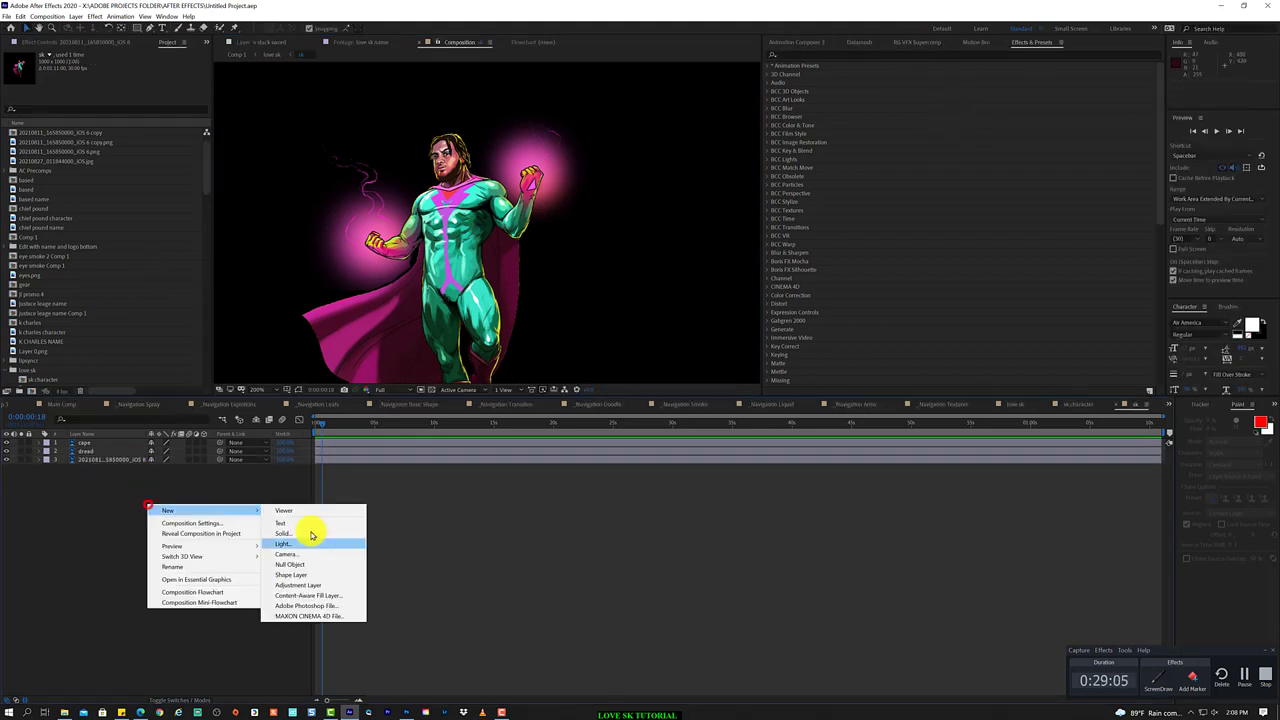
pyautogui.click(327, 533)
pyautogui.click(501, 461)
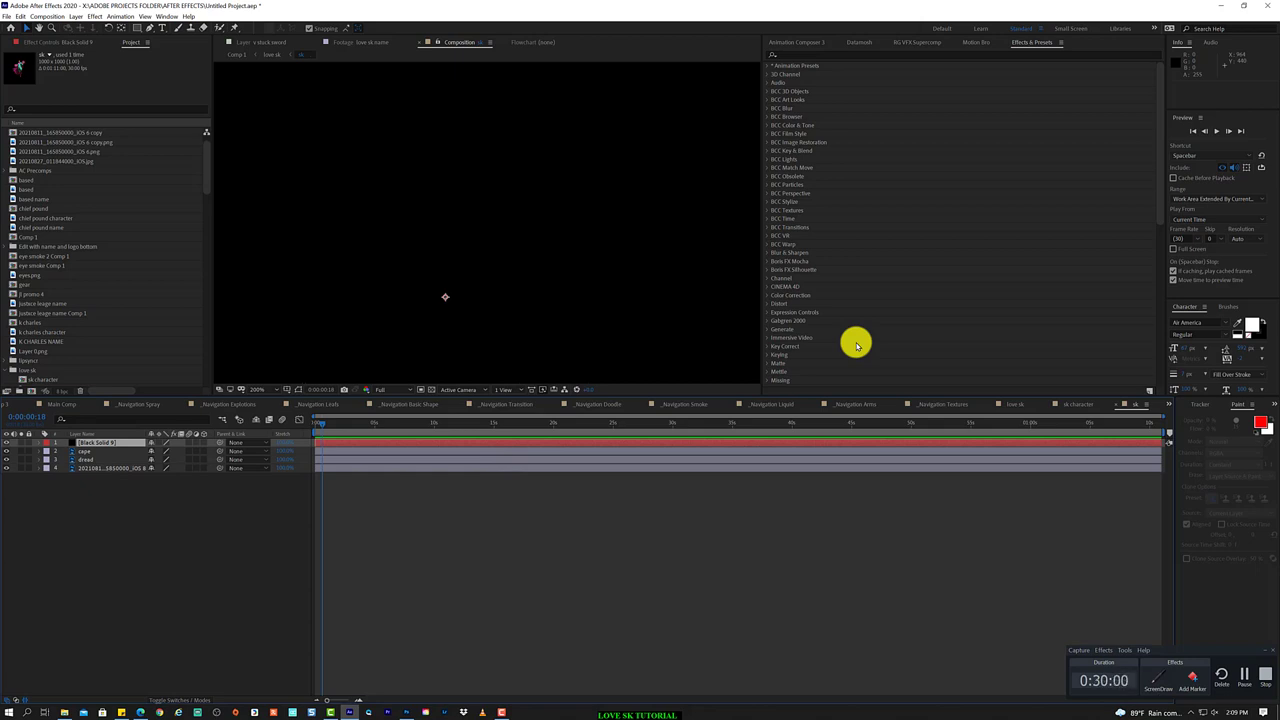
pyautogui.rightClick(205, 455)
pyautogui.click(306, 535)
pyautogui.click(505, 457)
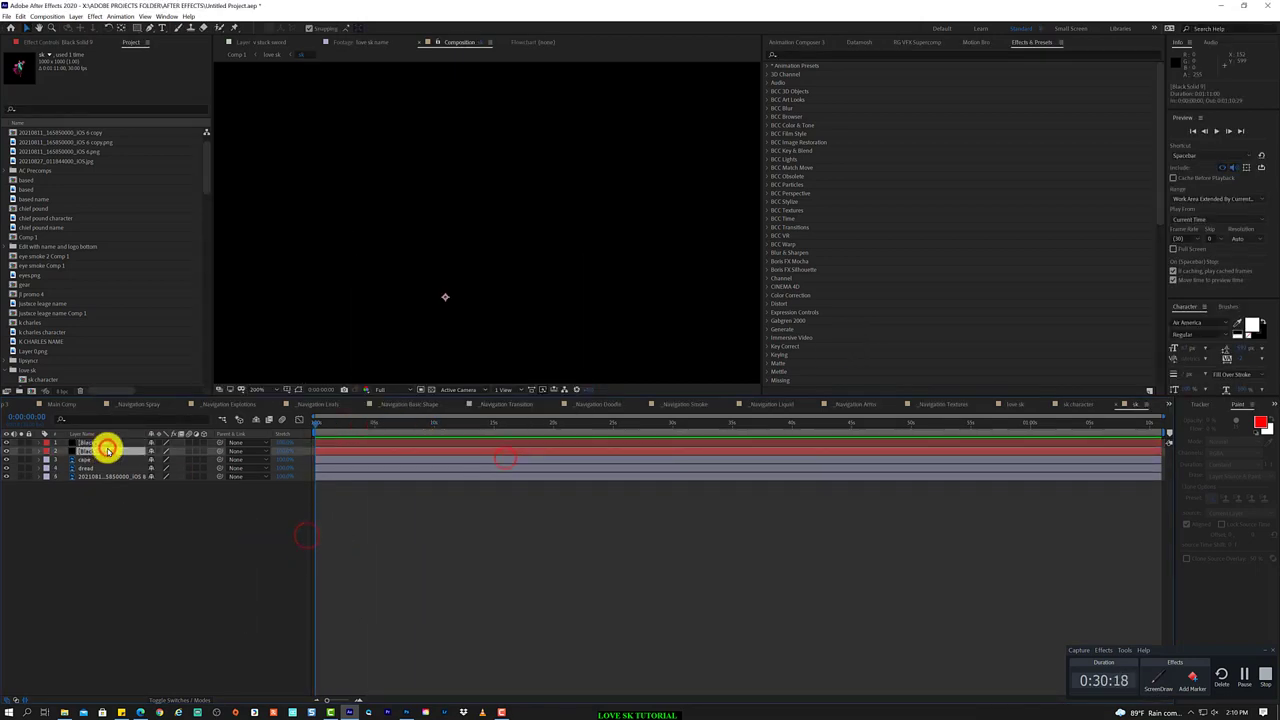
# - Return to the sk precomp from love sk and select Black Solid 10
pyautogui.click(126, 517)
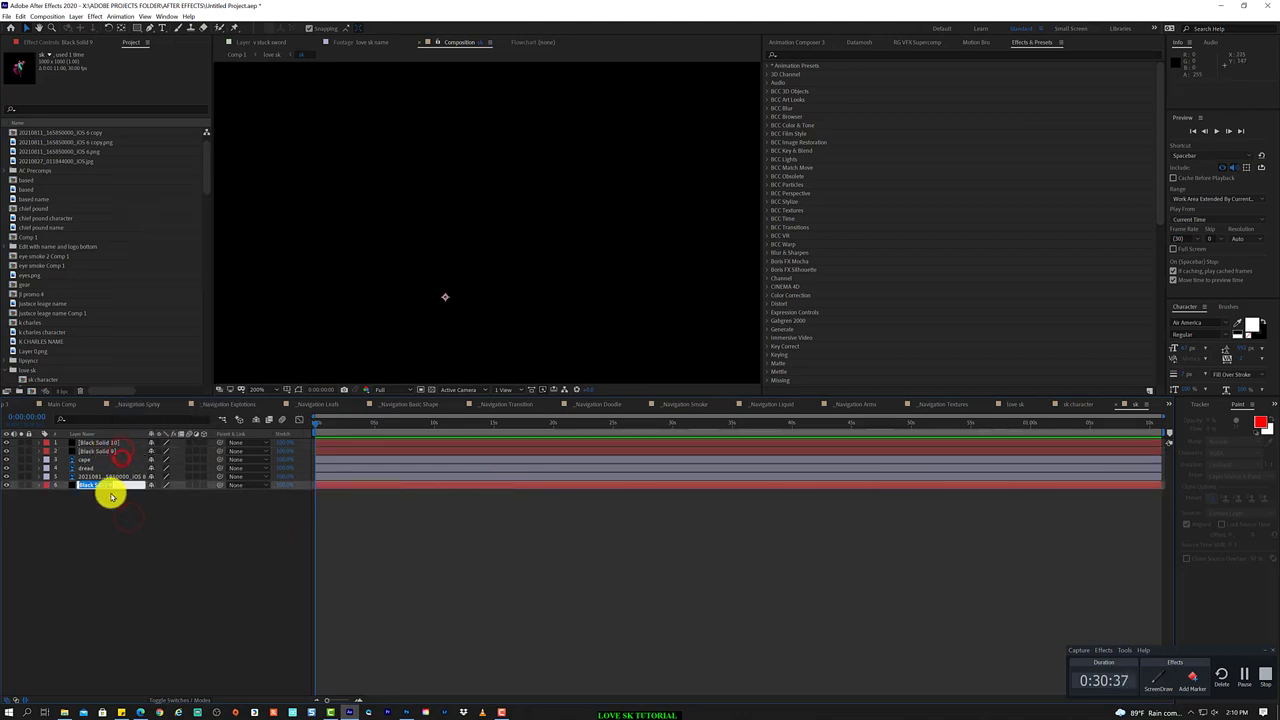
pyautogui.click(272, 55)
pyautogui.click(280, 51)
pyautogui.click(149, 508)
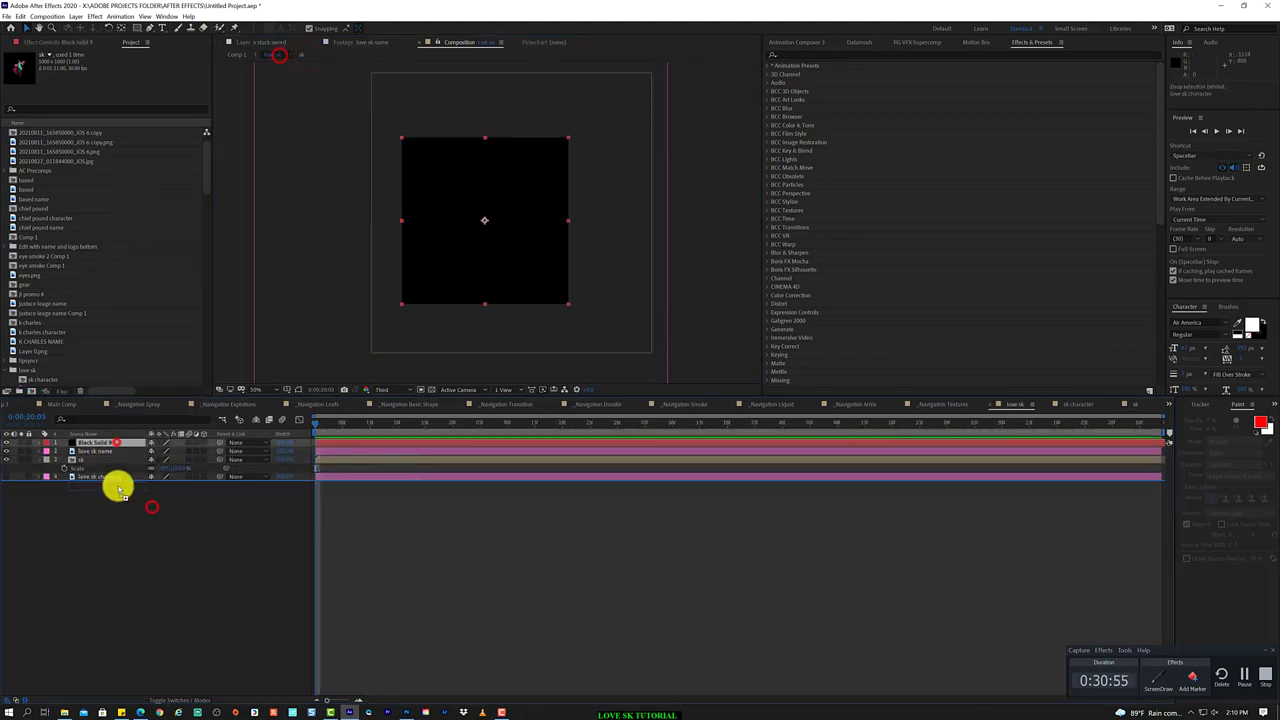
pyautogui.click(107, 442)
pyautogui.click(108, 443)
# - Apply Stardust to Black Solid 10 and dock its node editor as a panel
pyautogui.click(97, 16)
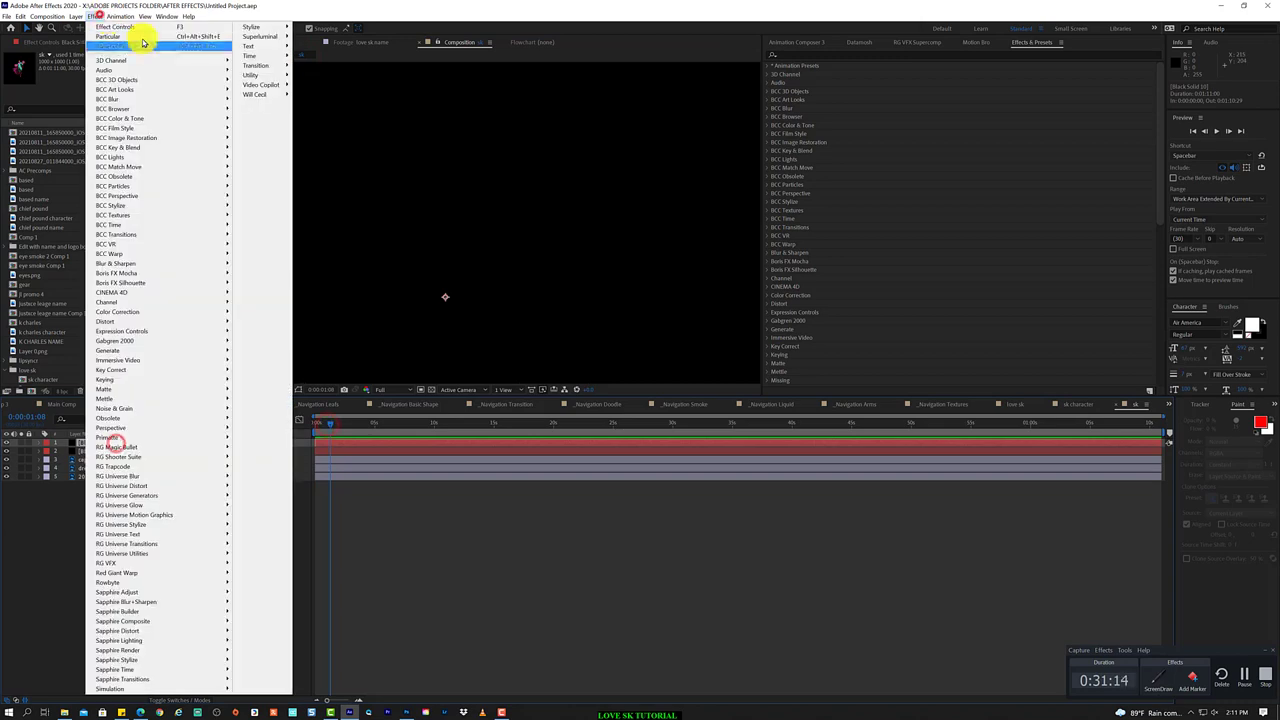
pyautogui.moveTo(260, 88)
pyautogui.click(307, 37)
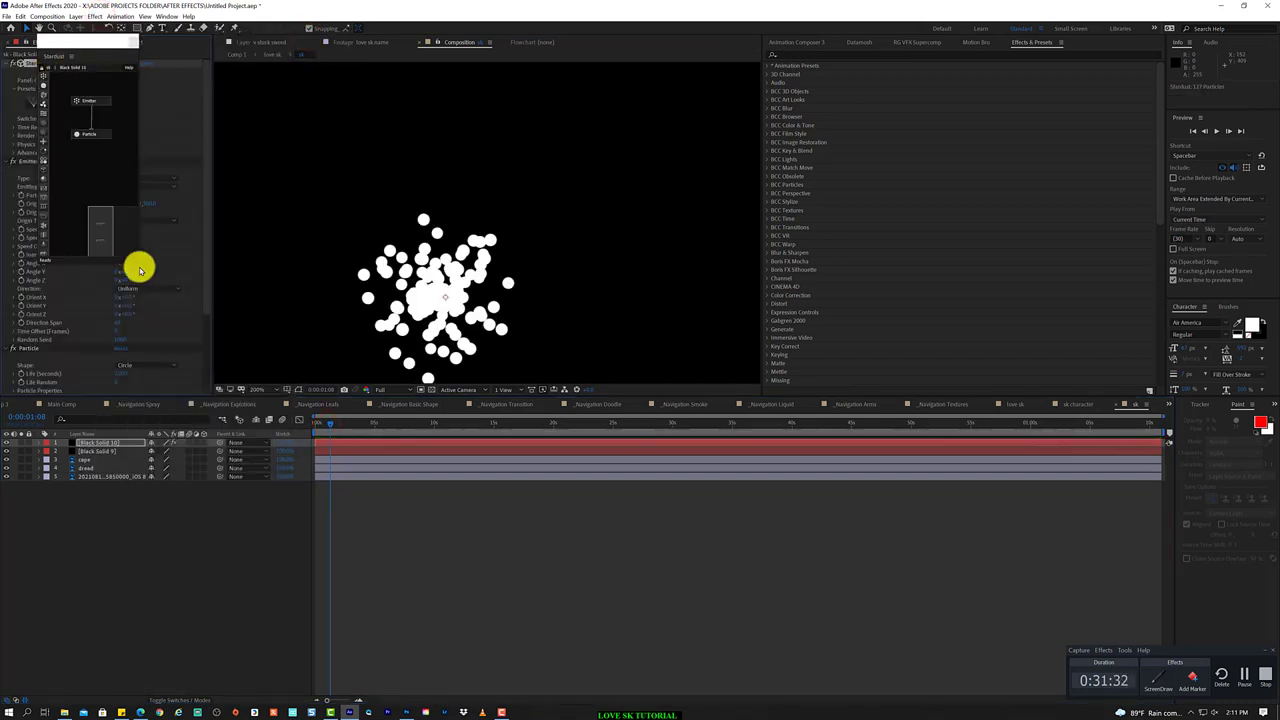
pyautogui.moveTo(206, 49); pyautogui.dragTo(1074, 35)
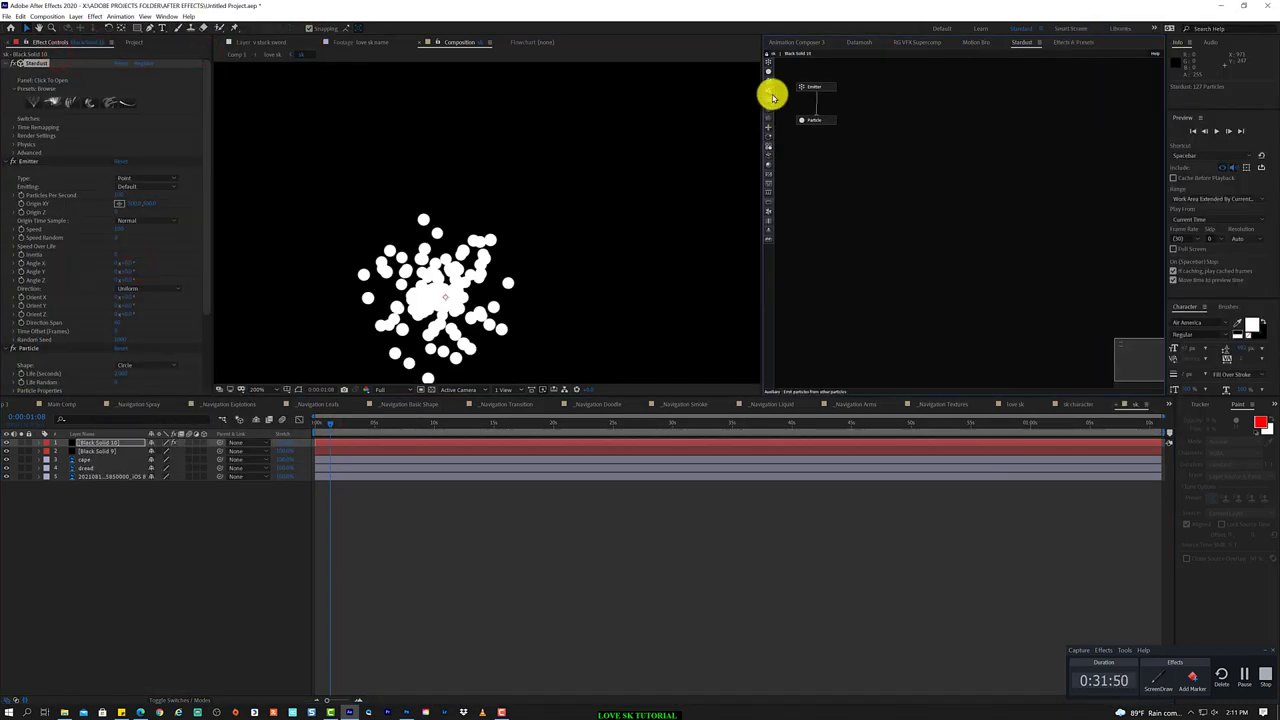
# - Change the Particle node's shape to Model
pyautogui.click(823, 120)
pyautogui.click(176, 485)
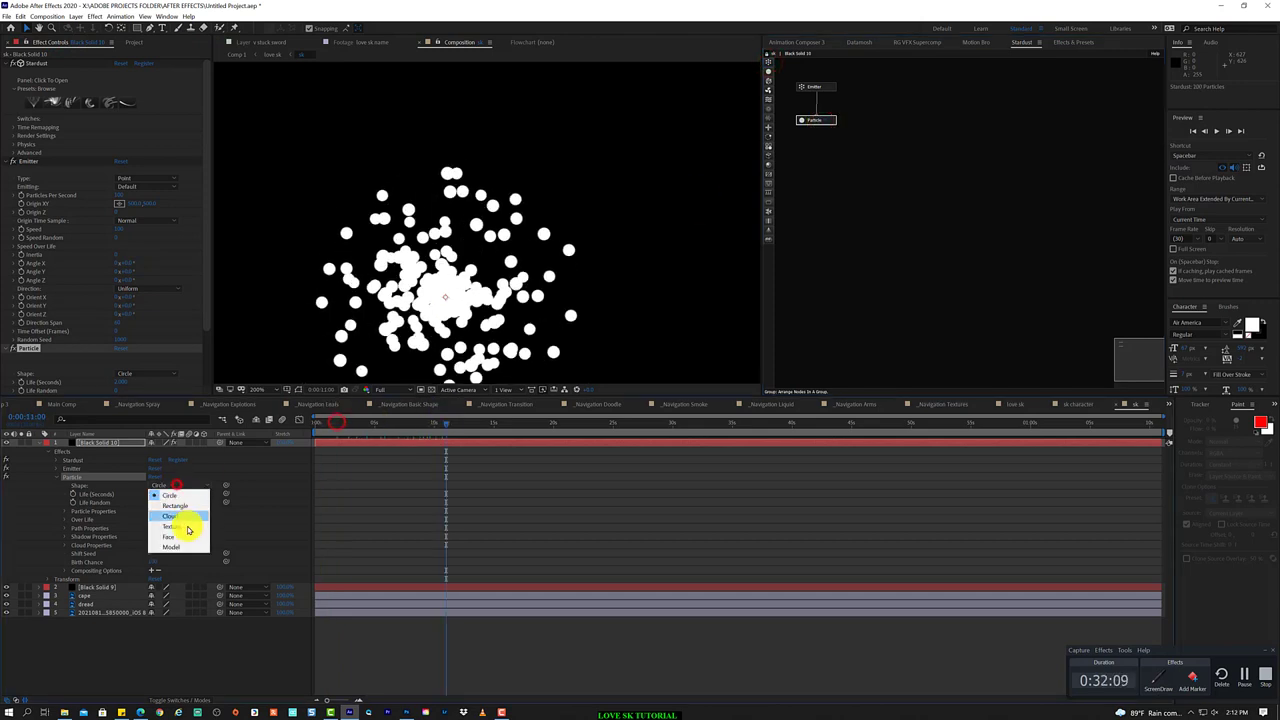
pyautogui.click(181, 550)
pyautogui.scroll(-2, 167, 495)
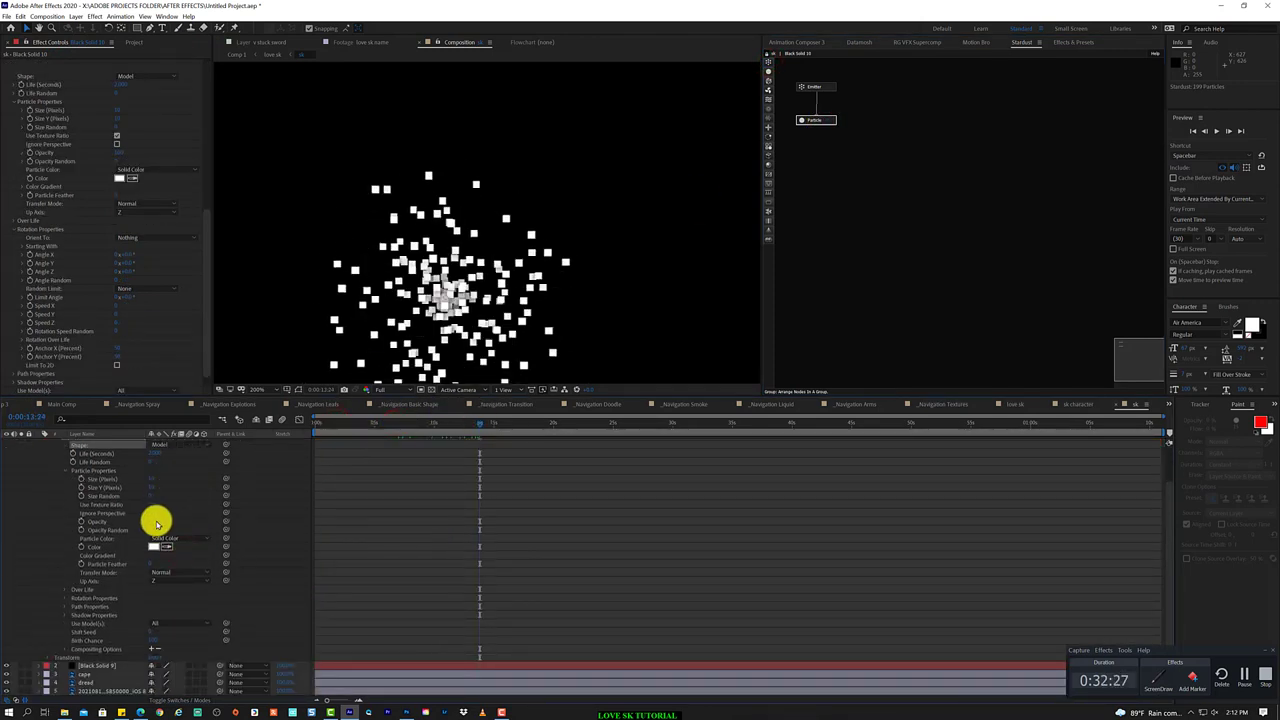
pyautogui.scroll(2, 160, 525)
# - Make the emitter a Sphere emitting at Randomize, then scrub later to check particles
pyautogui.click(177, 485)
pyautogui.click(180, 569)
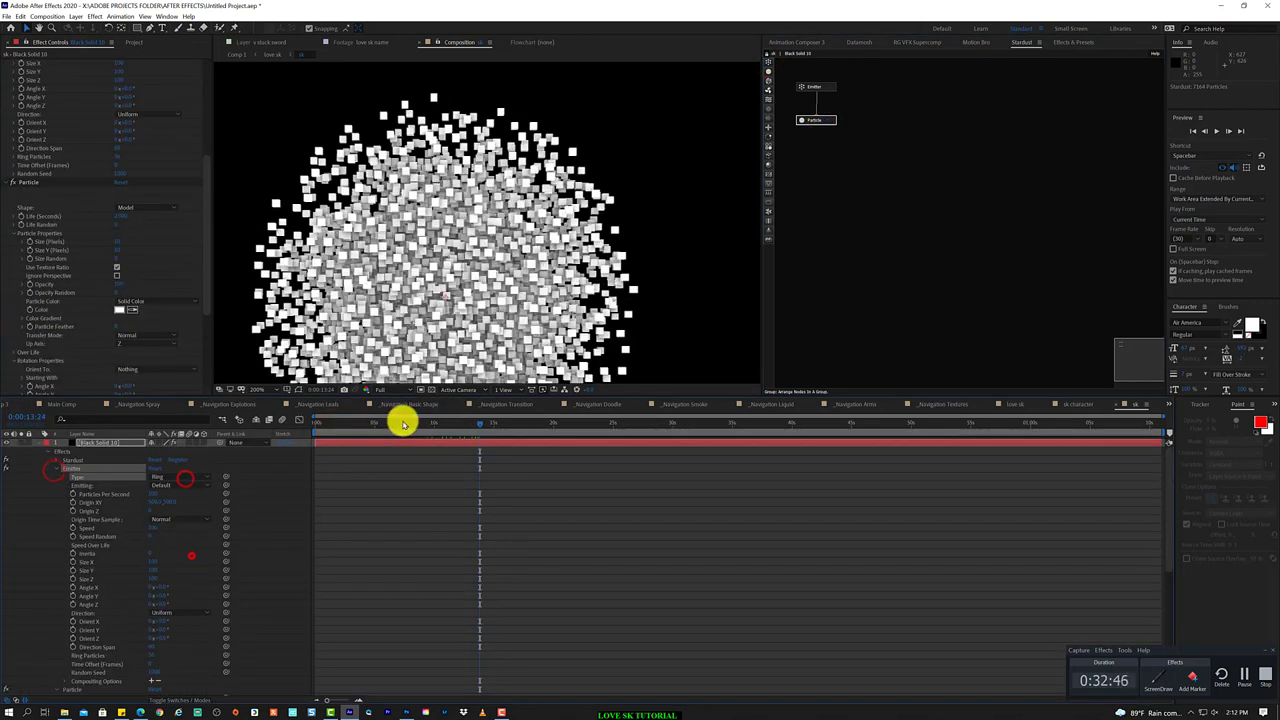
pyautogui.click(415, 422)
pyautogui.click(177, 476)
pyautogui.click(178, 510)
pyautogui.click(182, 485)
pyautogui.click(185, 500)
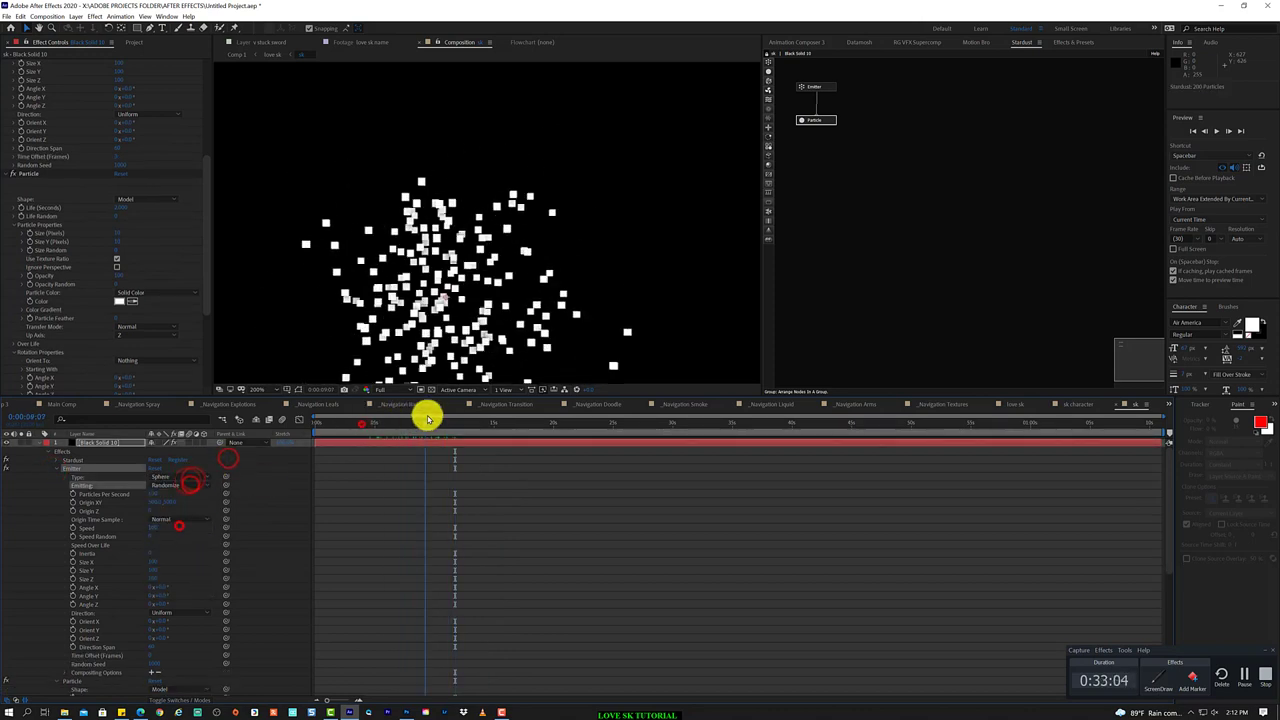
pyautogui.click(150, 495)
pyautogui.moveTo(402, 422); pyautogui.dragTo(474, 418)
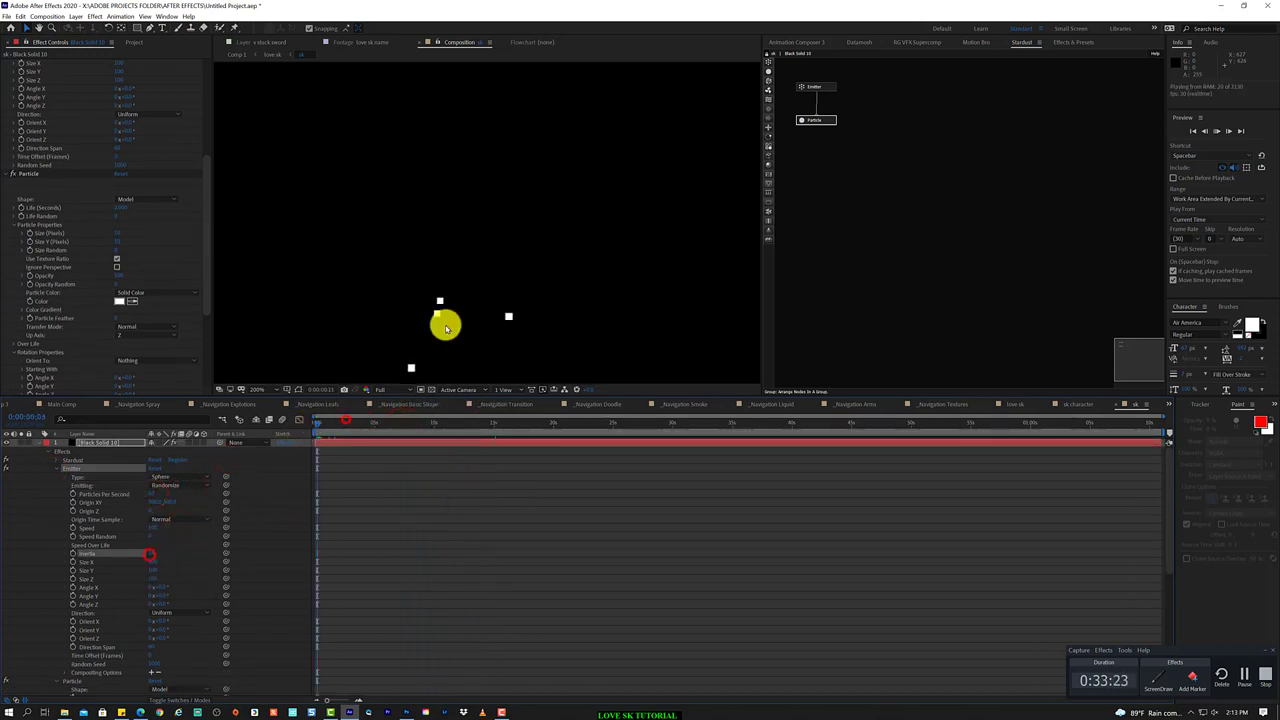
# - Inspect the Inertia setting and link-layers expression, then collapse the advanced Stardust settings
pyautogui.scroll(-4, 443, 323)
pyautogui.click(162, 557)
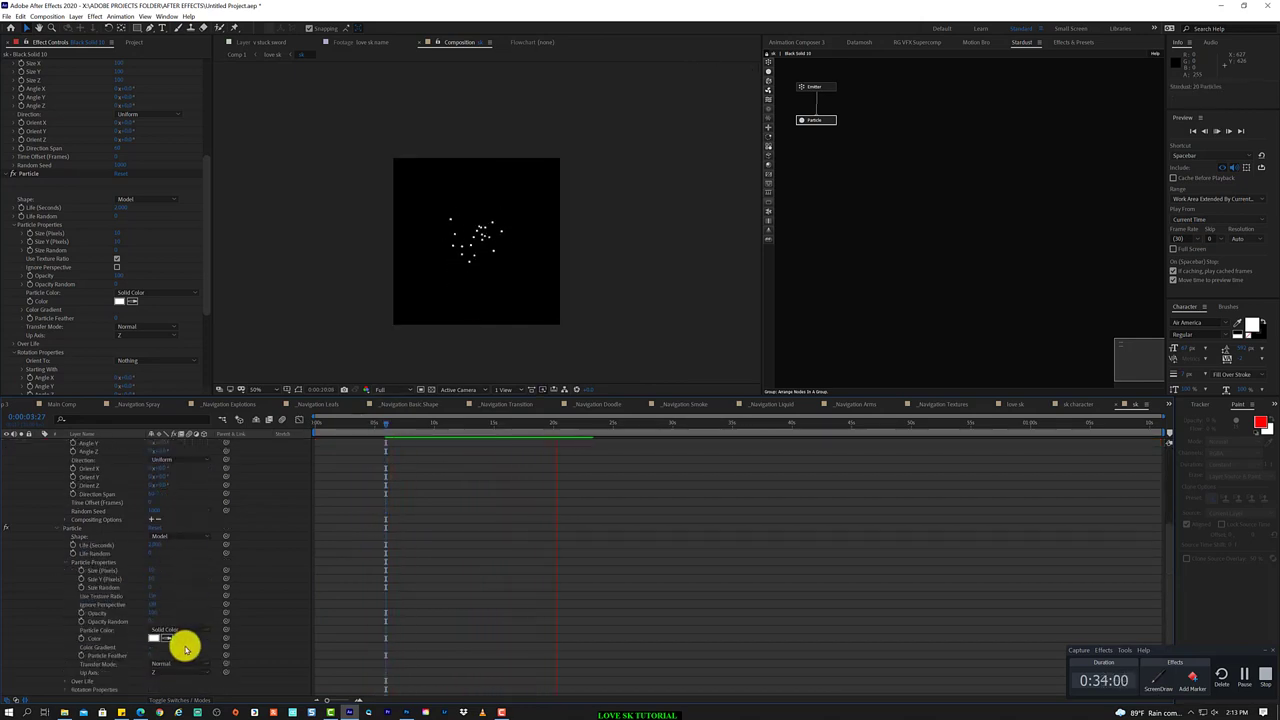
pyautogui.scroll(-10, 63, 645)
pyautogui.scroll(5, 110, 520)
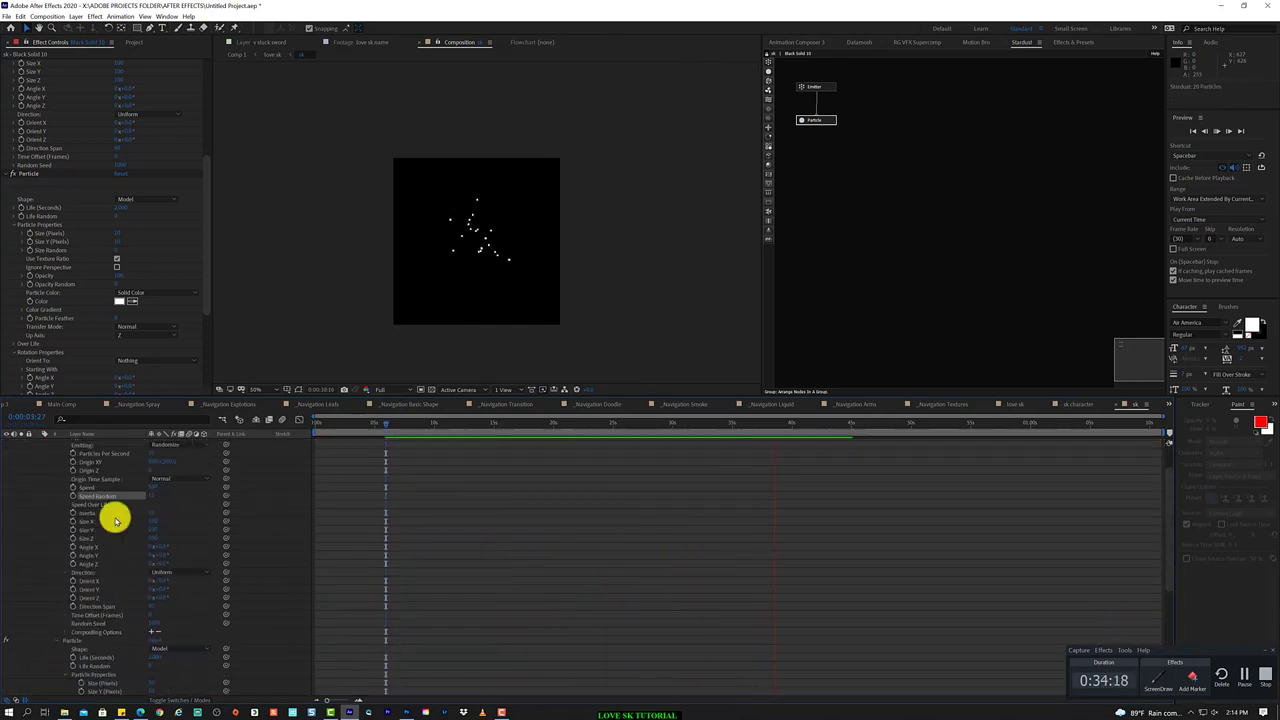
pyautogui.scroll(10, 60, 470)
pyautogui.click(71, 527)
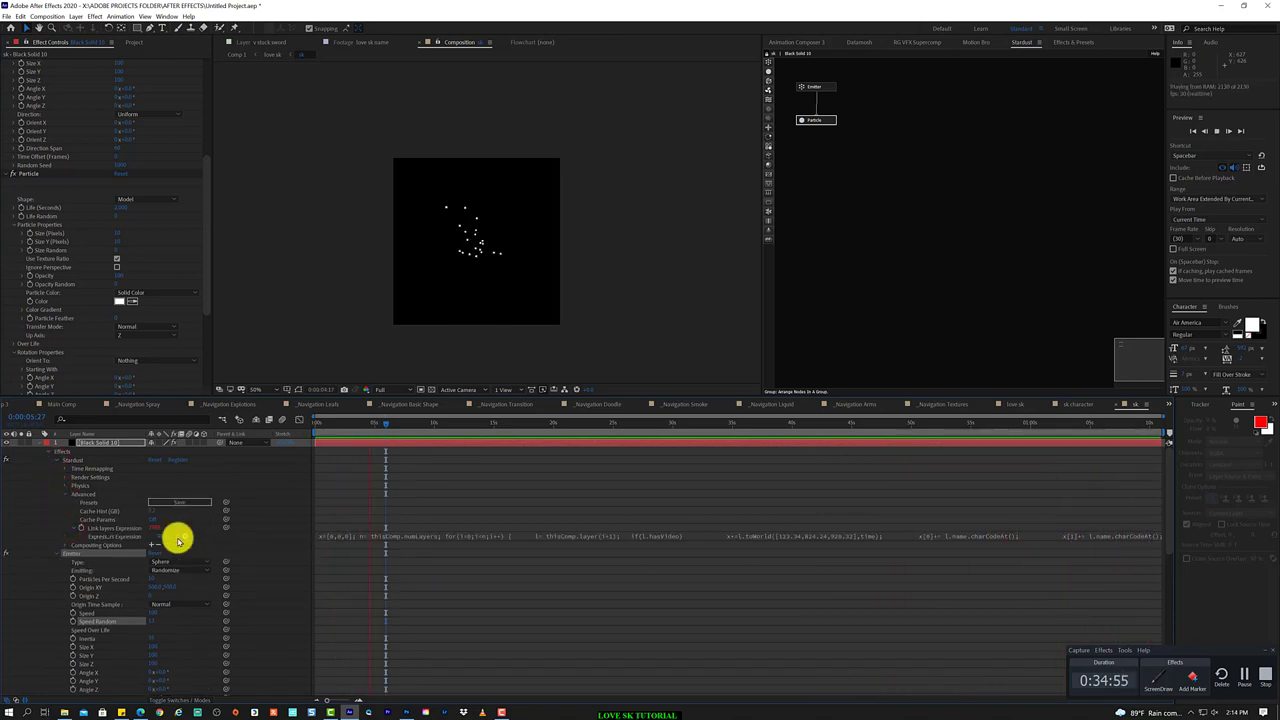
pyautogui.click(63, 495)
# - Set the Stardust render quality, collapse the emitter settings, and review particle colour options
pyautogui.click(63, 477)
pyautogui.click(194, 491)
pyautogui.click(193, 492)
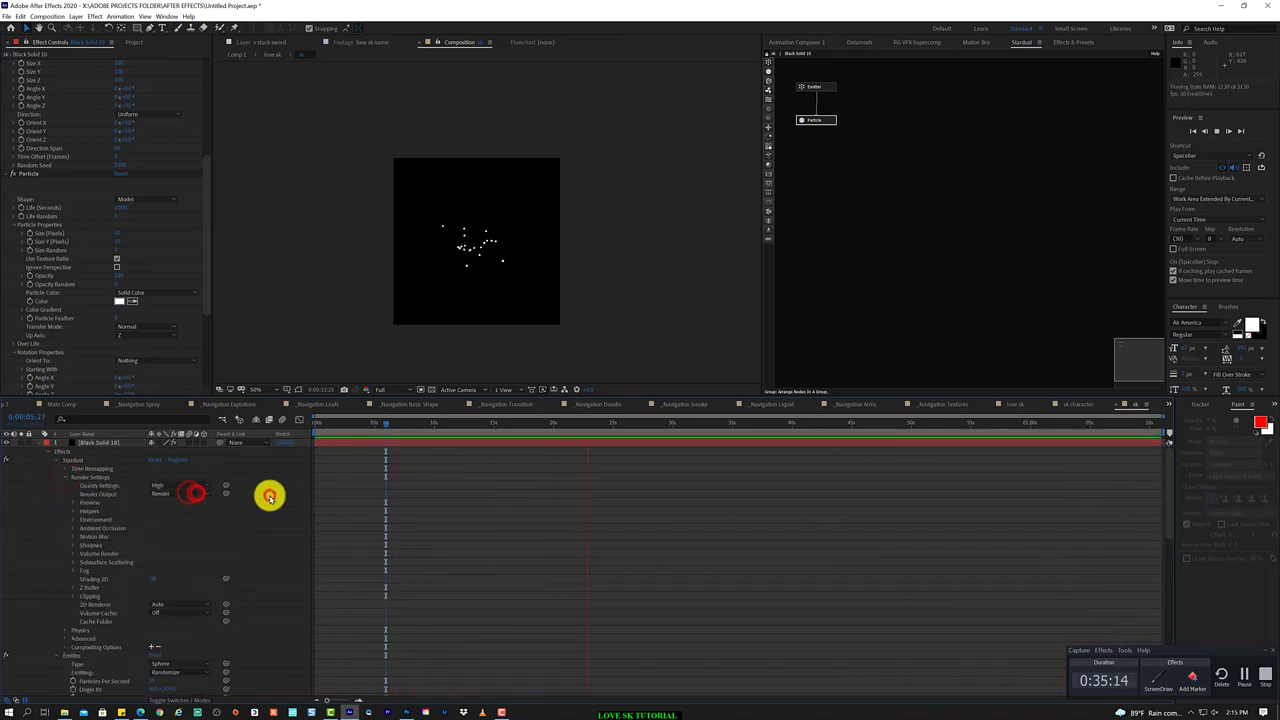
pyautogui.click(64, 472)
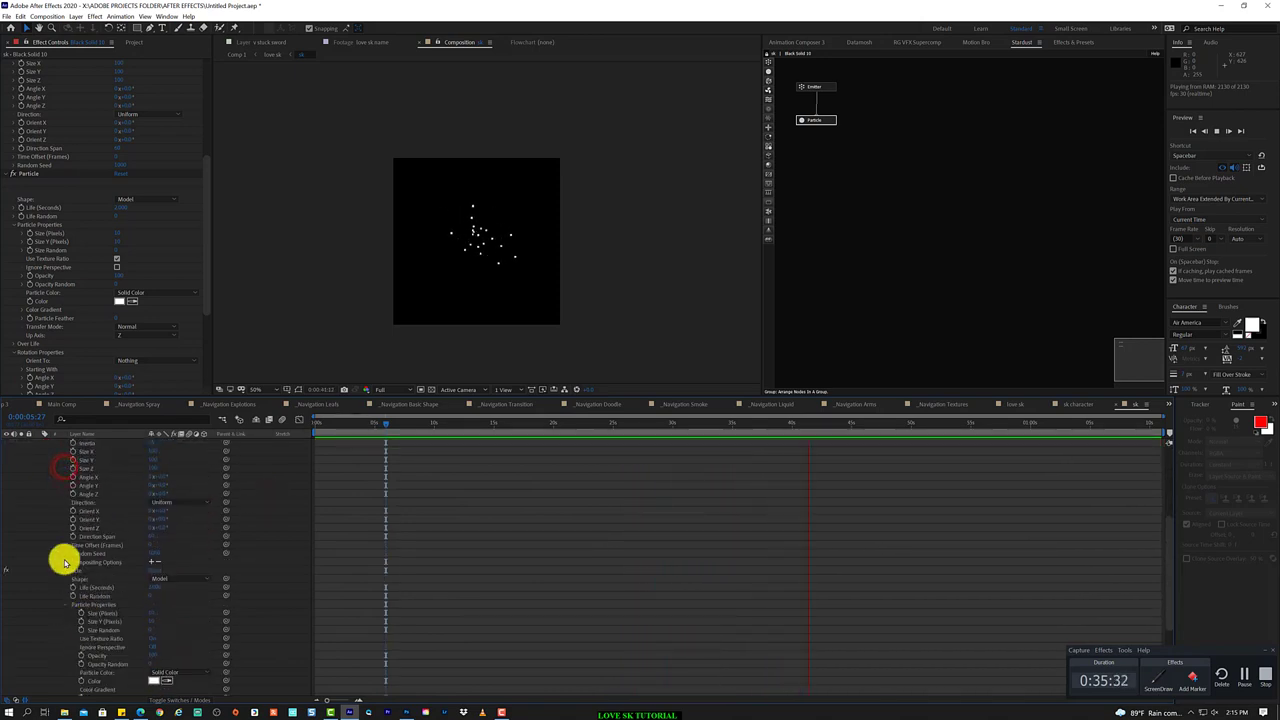
pyautogui.click(63, 551)
pyautogui.click(198, 513)
pyautogui.click(205, 530)
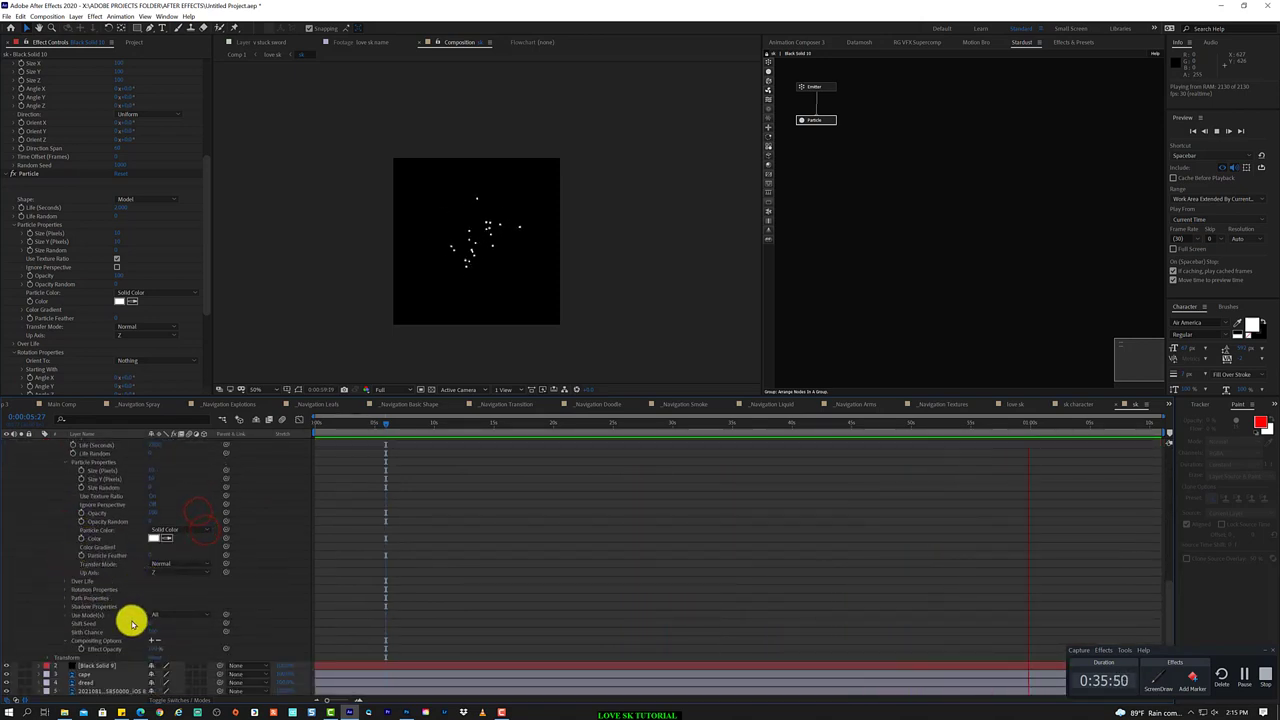
pyautogui.rightClick(108, 437)
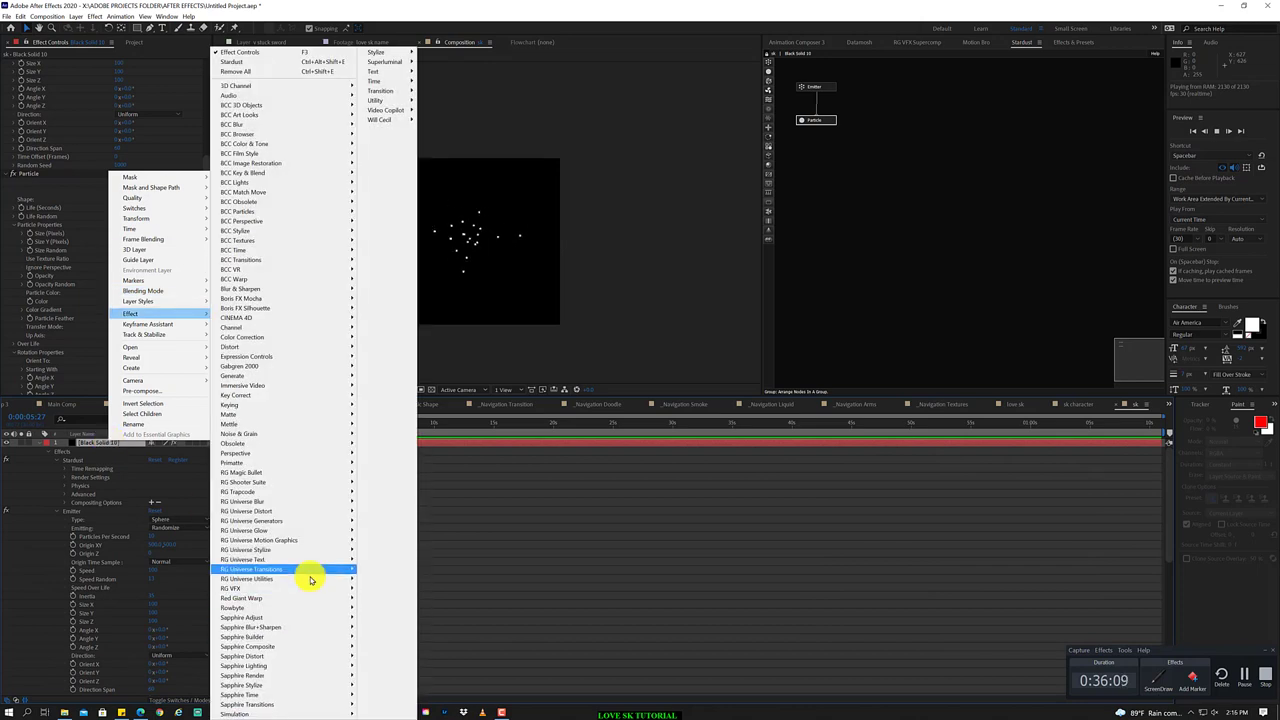
# - Apply Universe Unmult to the Stardust particle layer
pyautogui.click(397, 610)
pyautogui.moveTo(405, 421)
pyautogui.mouseDown()
pyautogui.moveTo(333, 432)
pyautogui.moveTo(450, 421)
pyautogui.mouseUp()
pyautogui.click(40, 443)
pyautogui.press('.')
pyautogui.press('.')
pyautogui.press('s')
pyautogui.click(389, 421)
pyautogui.scroll(3, 6, 300)
# - Set Particle Color to Random From Gradient with the pink Color 05 preset
pyautogui.click(130, 144)
pyautogui.click(168, 176)
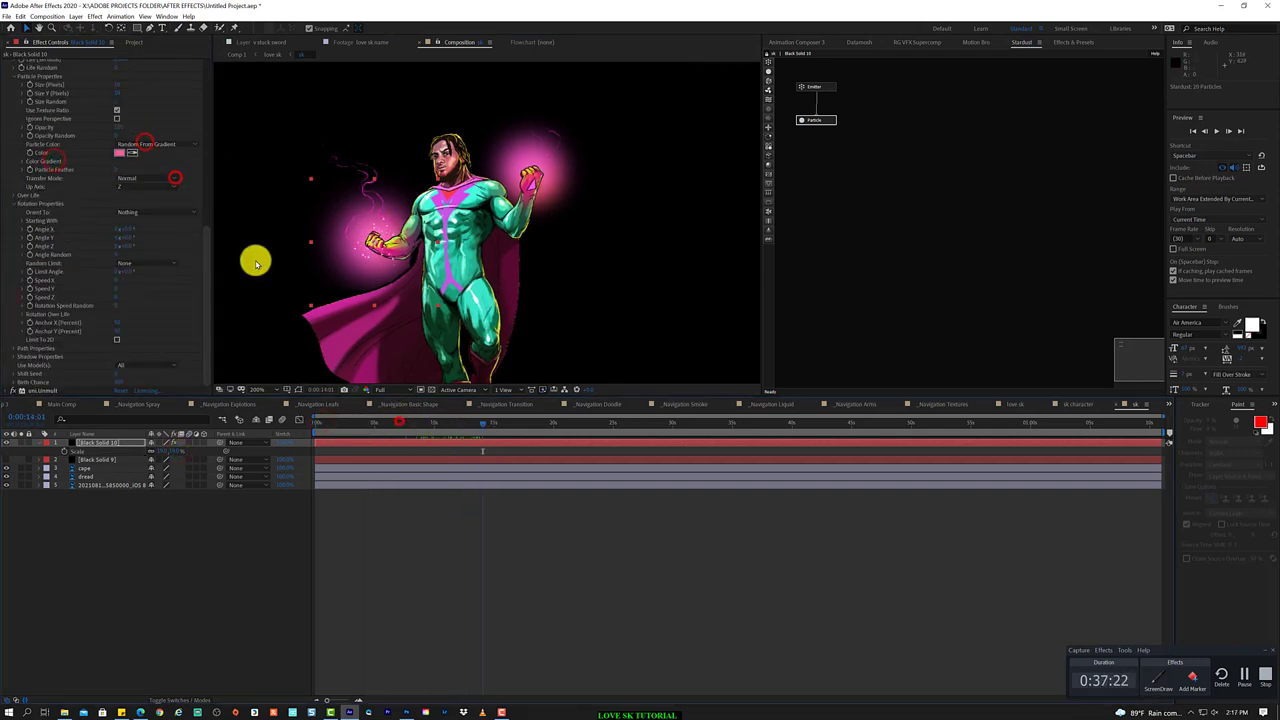
pyautogui.click(20, 160)
pyautogui.click(117, 228)
pyautogui.moveTo(691, 166); pyautogui.dragTo(903, 209)
pyautogui.click(745, 350)
pyautogui.click(1088, 575)
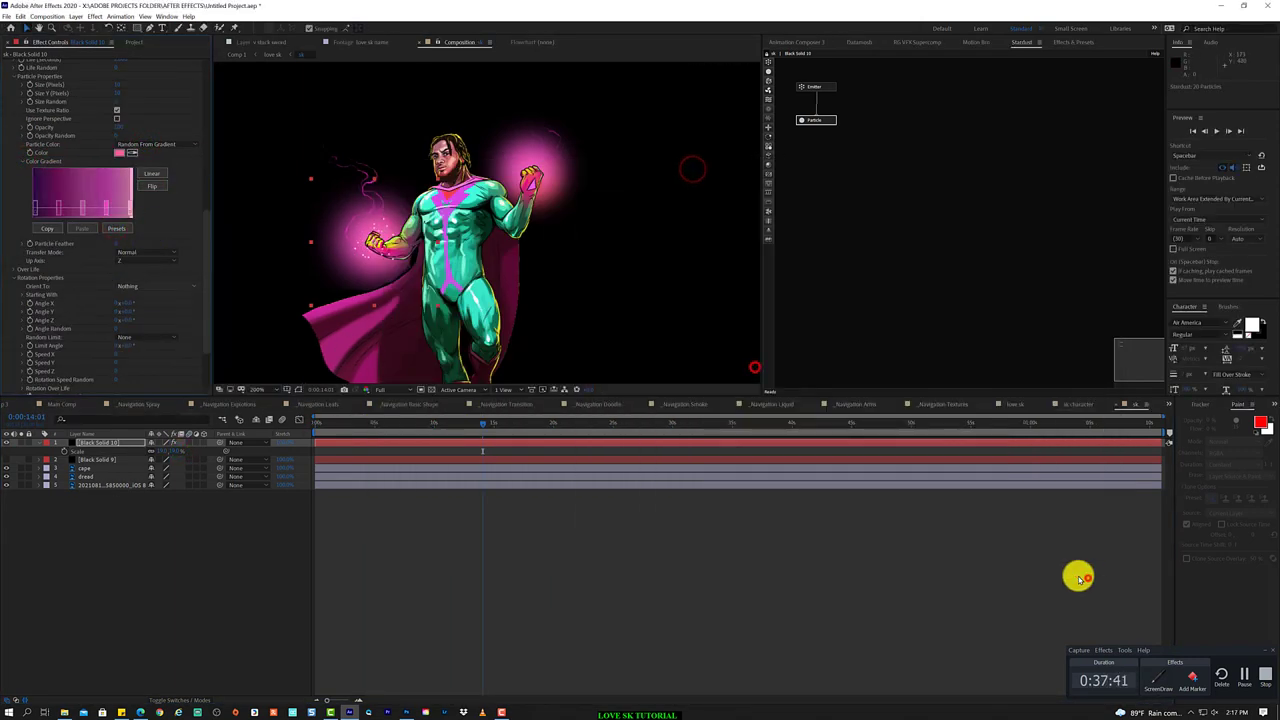
pyautogui.moveTo(436, 422); pyautogui.dragTo(551, 420)
# - Load the Wiggly Over Life preset as the particle size curve
pyautogui.click(171, 251)
pyautogui.click(171, 250)
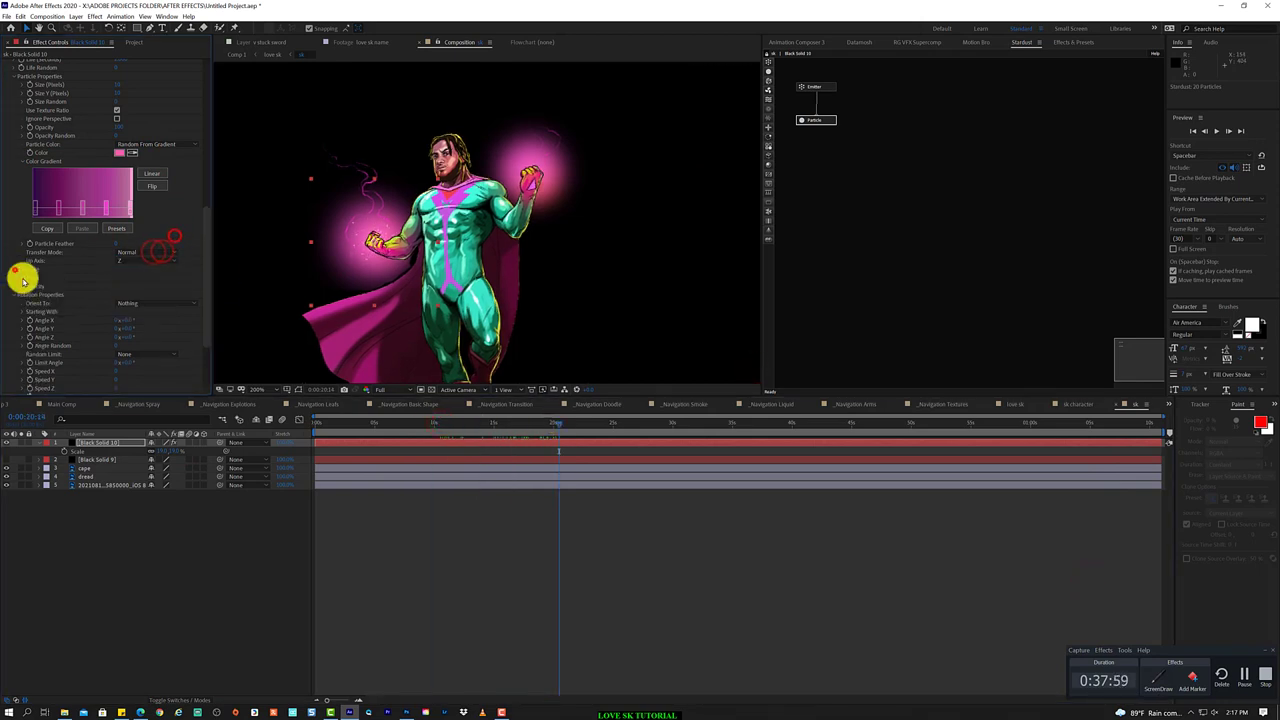
pyautogui.click(20, 270)
pyautogui.click(116, 344)
pyautogui.click(858, 475)
pyautogui.click(867, 535)
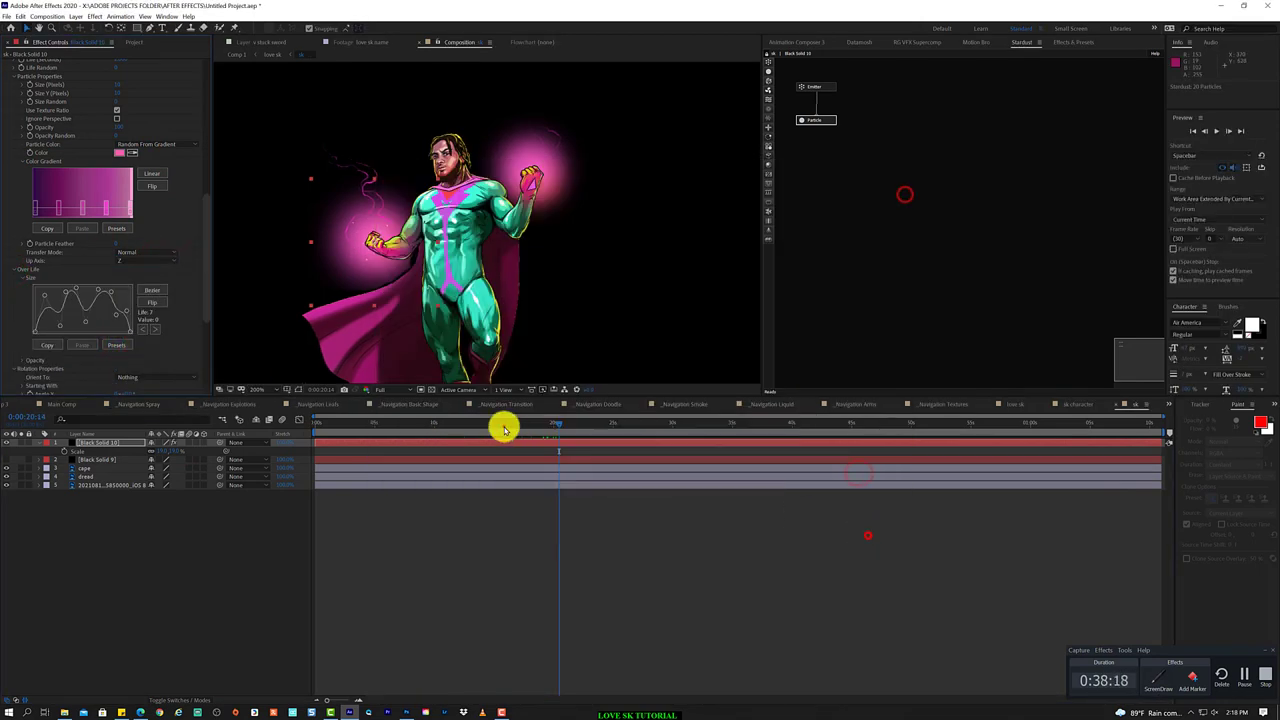
pyautogui.moveTo(503, 425); pyautogui.dragTo(628, 420)
pyautogui.scroll(-3, 186, 286)
pyautogui.scroll(5, 120, 234)
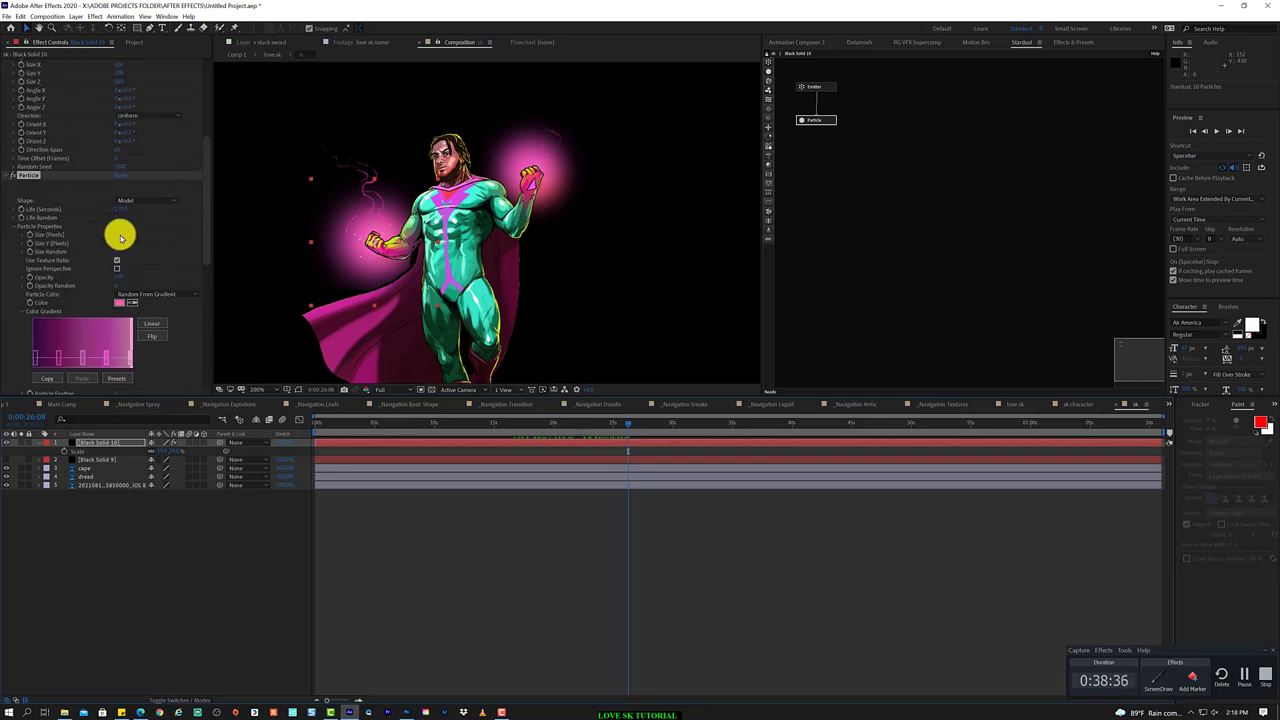
pyautogui.click(120, 235)
pyautogui.moveTo(543, 423); pyautogui.dragTo(584, 423)
pyautogui.scroll(3, 149, 206)
# - Rename the particle layer to 'star dust left'
pyautogui.click(124, 447)
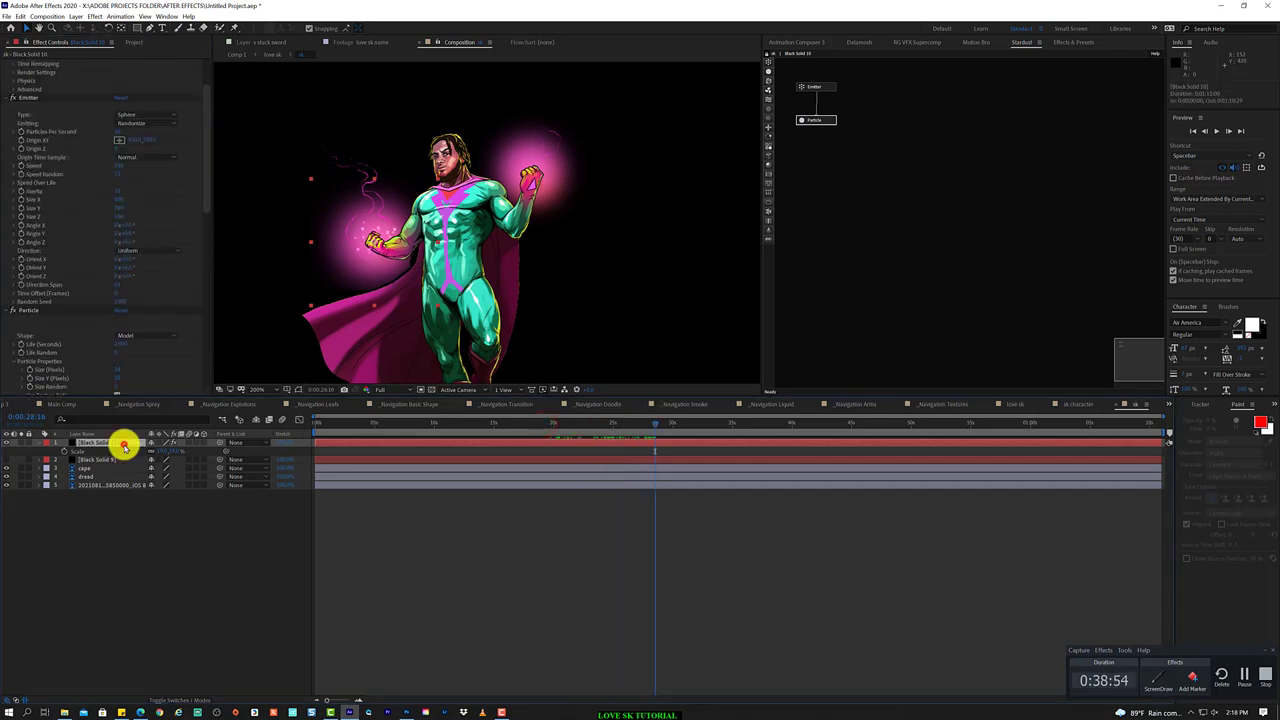
pyautogui.write('star dustleft')
pyautogui.press('Return')
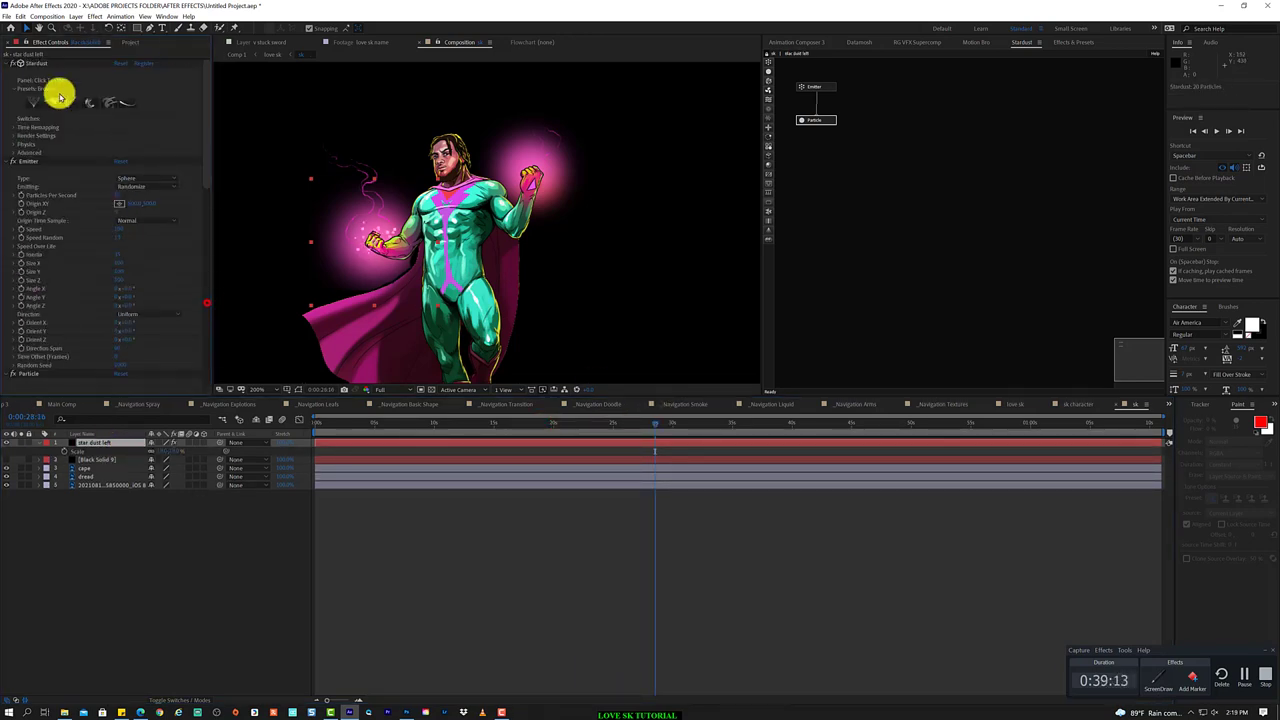
pyautogui.click(13, 90)
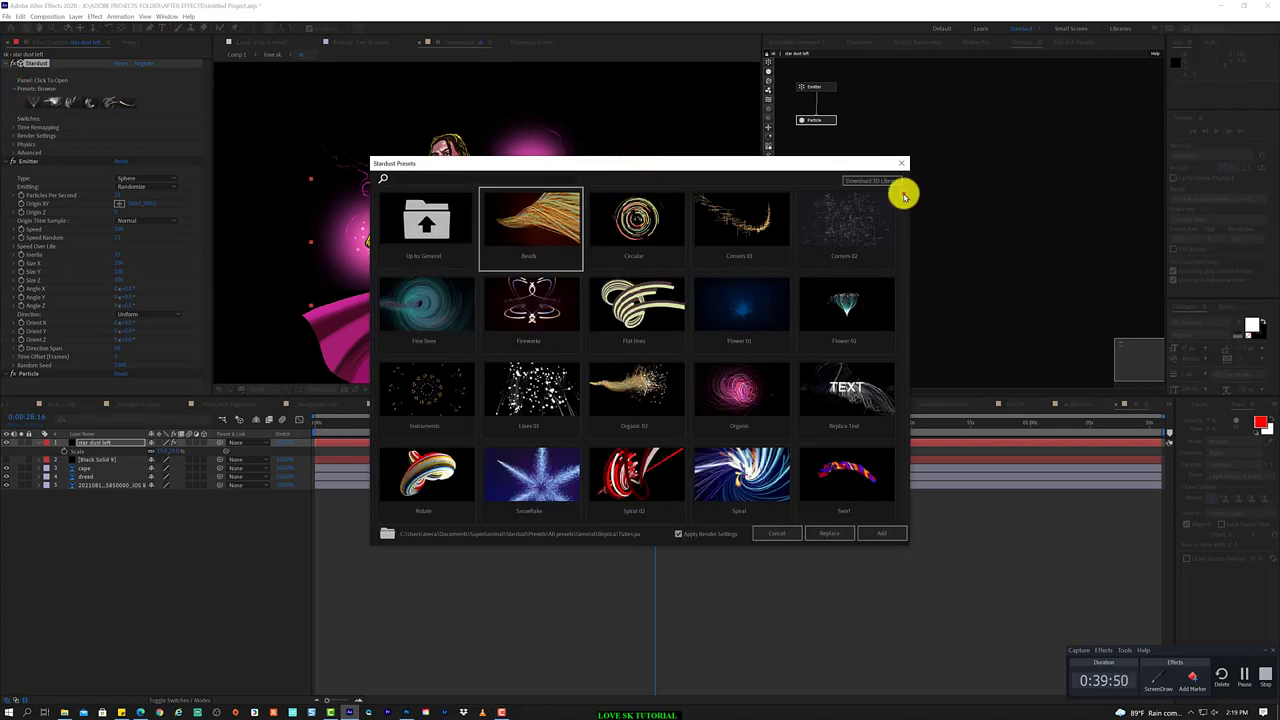
# - Apply the Organic Stardust preset to star dust left
pyautogui.click(740, 375)
pyautogui.click(837, 532)
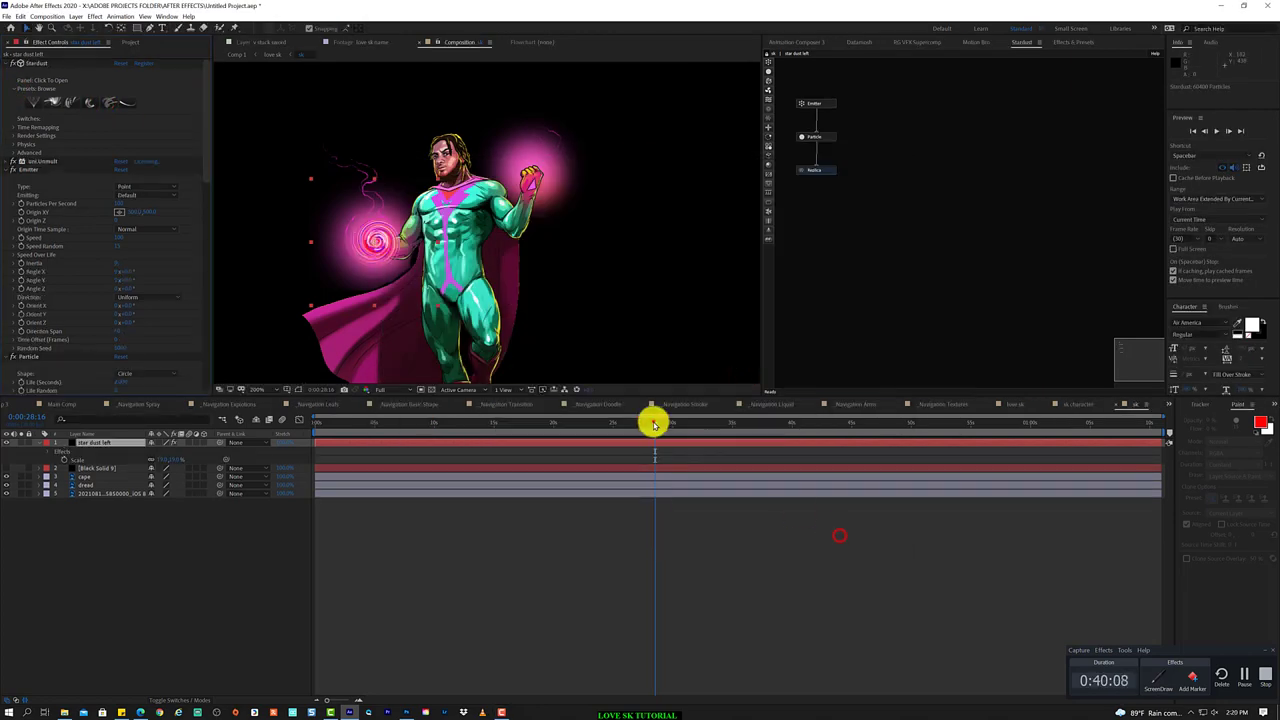
pyautogui.scroll(-5, 83, 357)
pyautogui.scroll(-5, 83, 357)
# - Move star dust left to the bottom of the layer stack and duplicate it
pyautogui.moveTo(85, 442); pyautogui.dragTo(85, 500)
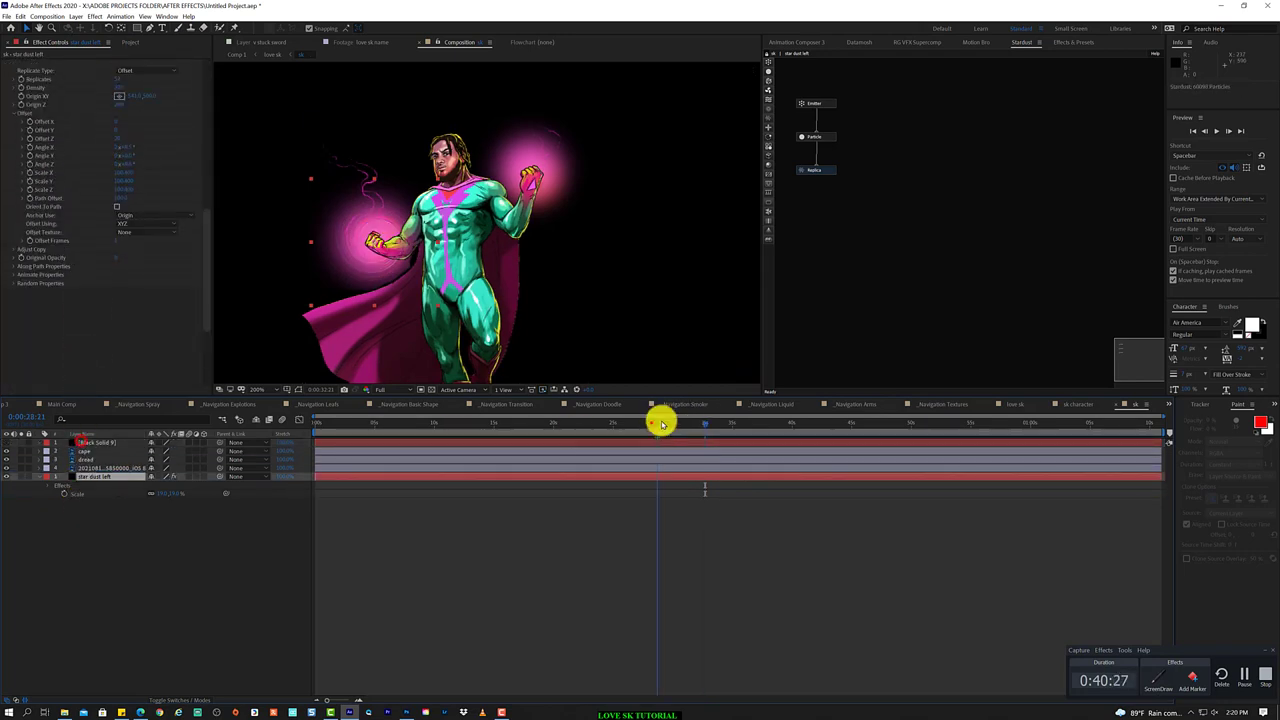
pyautogui.moveTo(662, 424); pyautogui.dragTo(747, 424)
pyautogui.click(106, 478)
pyautogui.hotkey('ctrl', 'd')
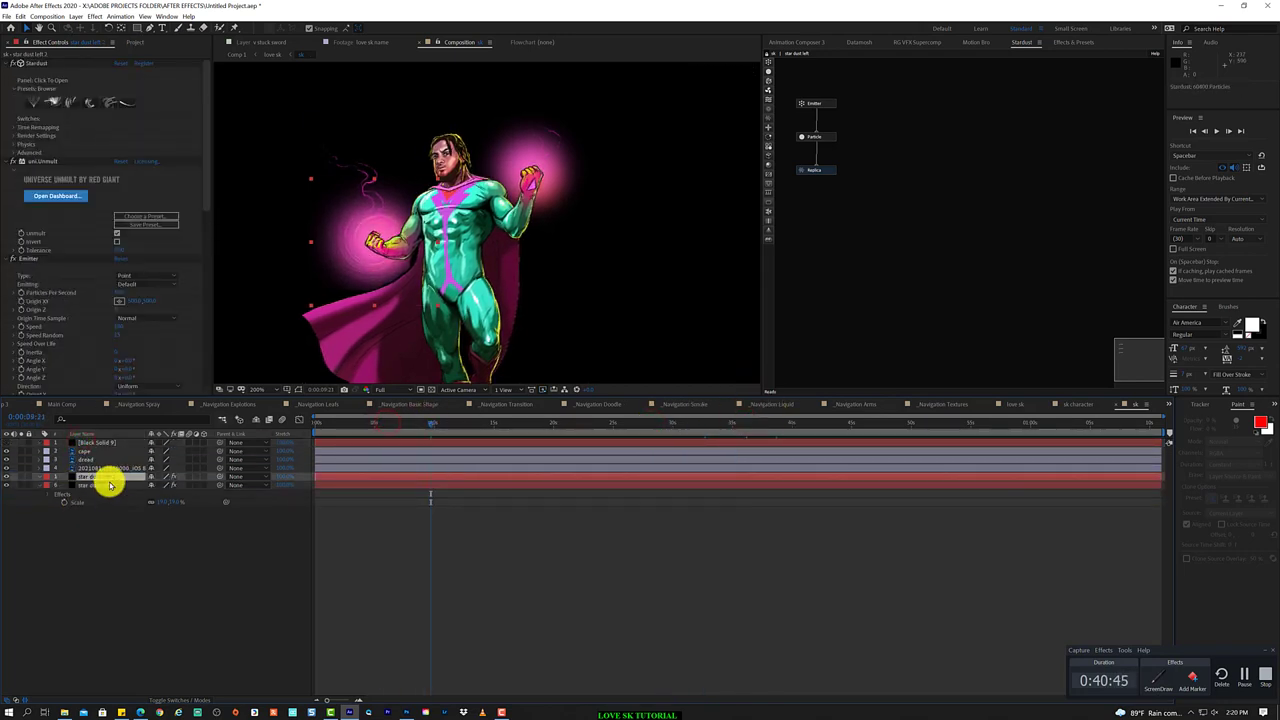
pyautogui.click(495, 423)
pyautogui.click(116, 476)
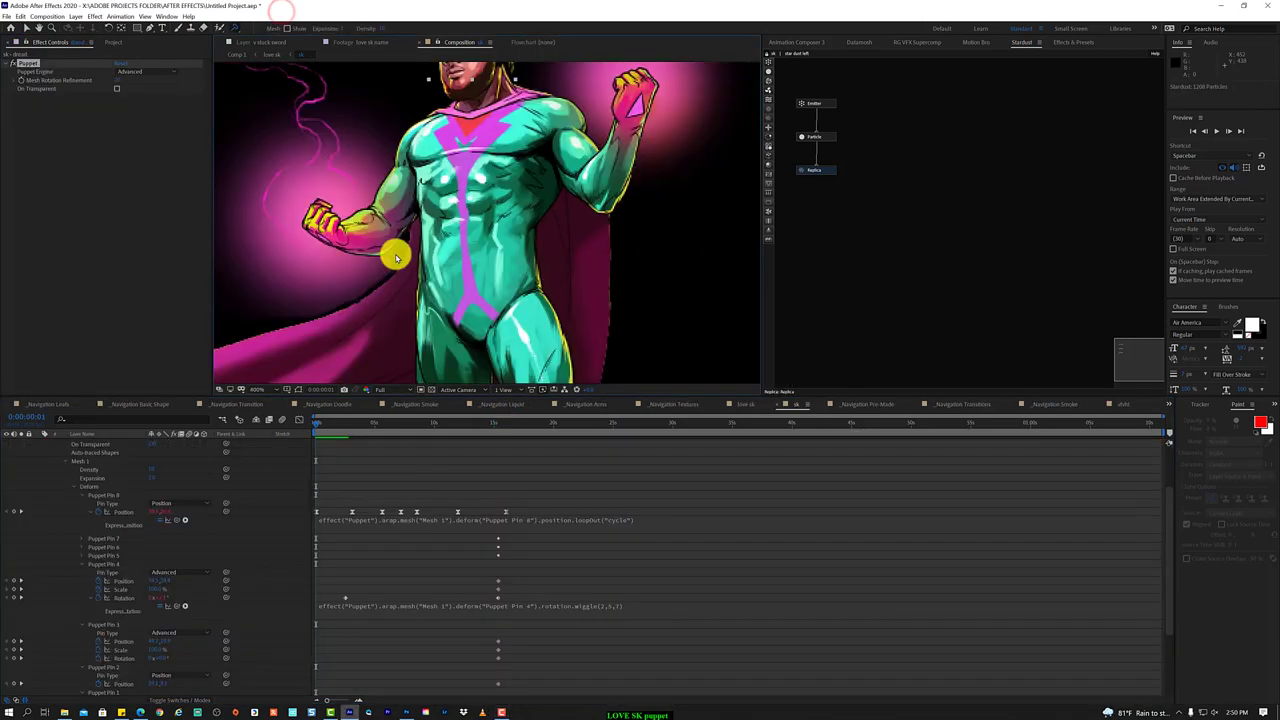
# - Reveal the hero layer's Puppet properties and adjust Puppet Pin 1's scale
pyautogui.scroll(3, 180, 505)
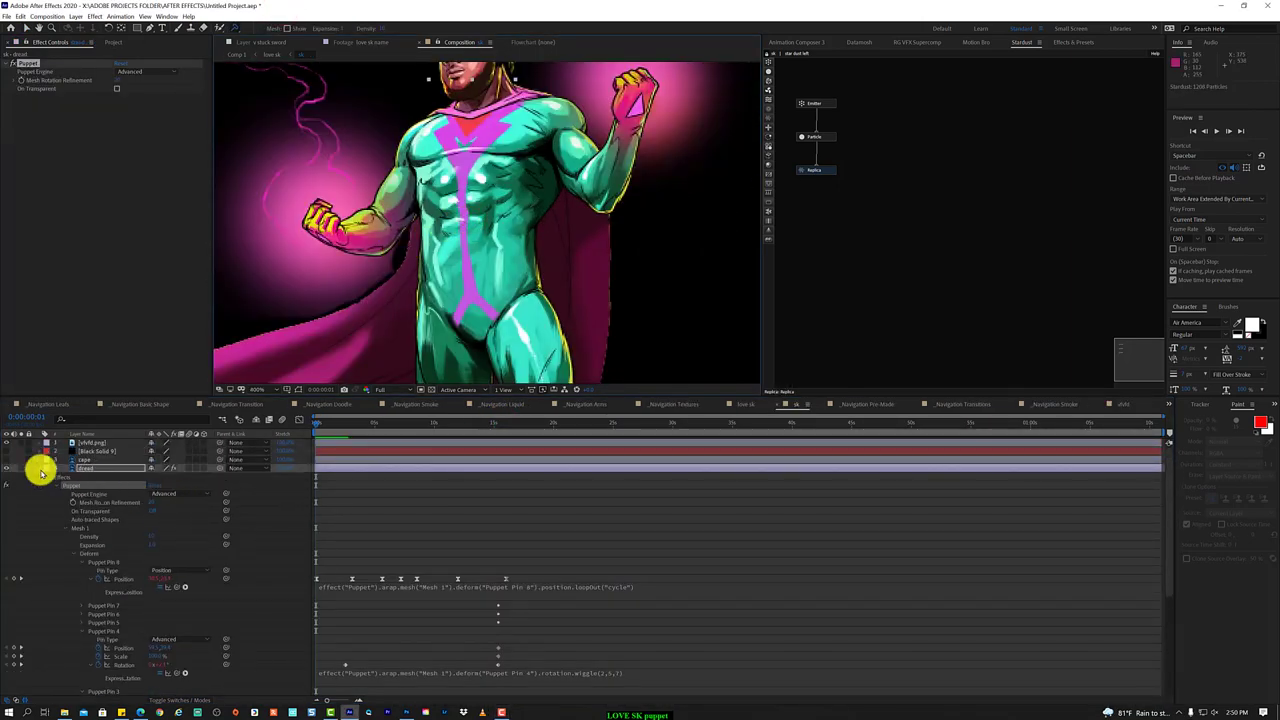
pyautogui.click(40, 469)
pyautogui.click(68, 476)
pyautogui.press('u')
pyautogui.press('u')
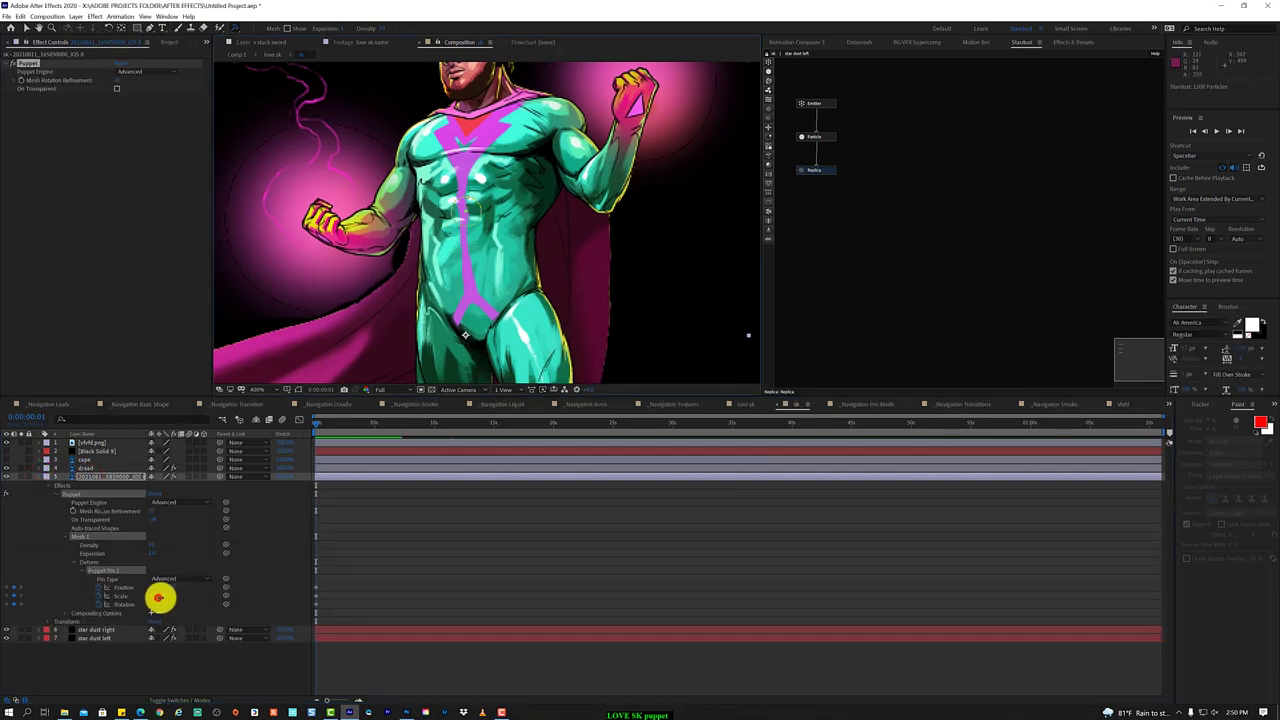
pyautogui.moveTo(158, 597); pyautogui.dragTo(143, 597)
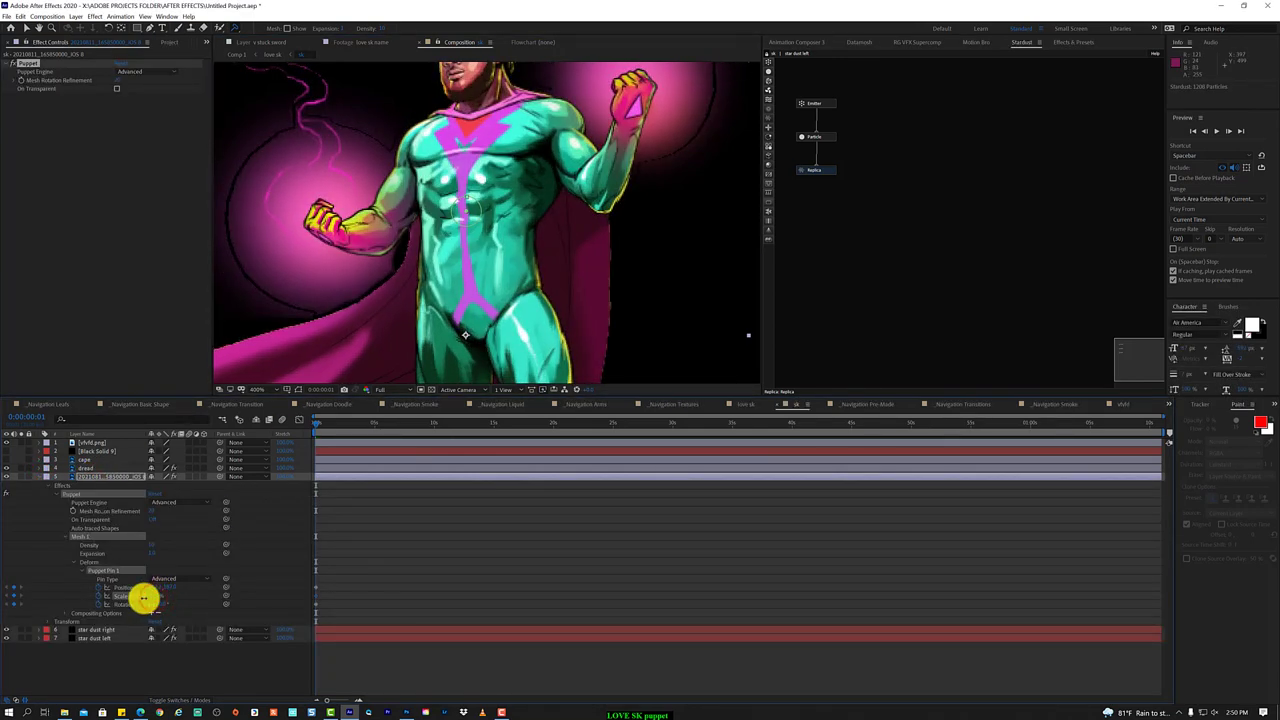
pyautogui.rightClick(144, 599)
pyautogui.click(172, 539)
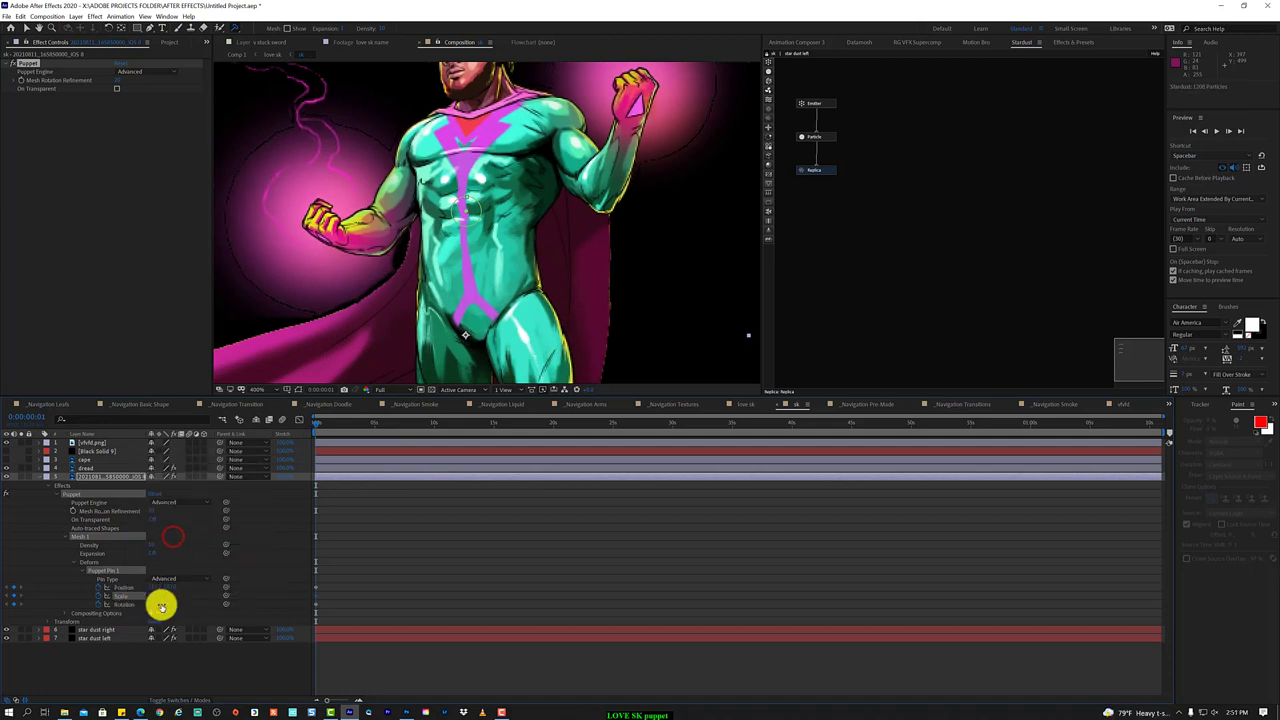
pyautogui.moveTo(161, 605); pyautogui.dragTo(170, 602)
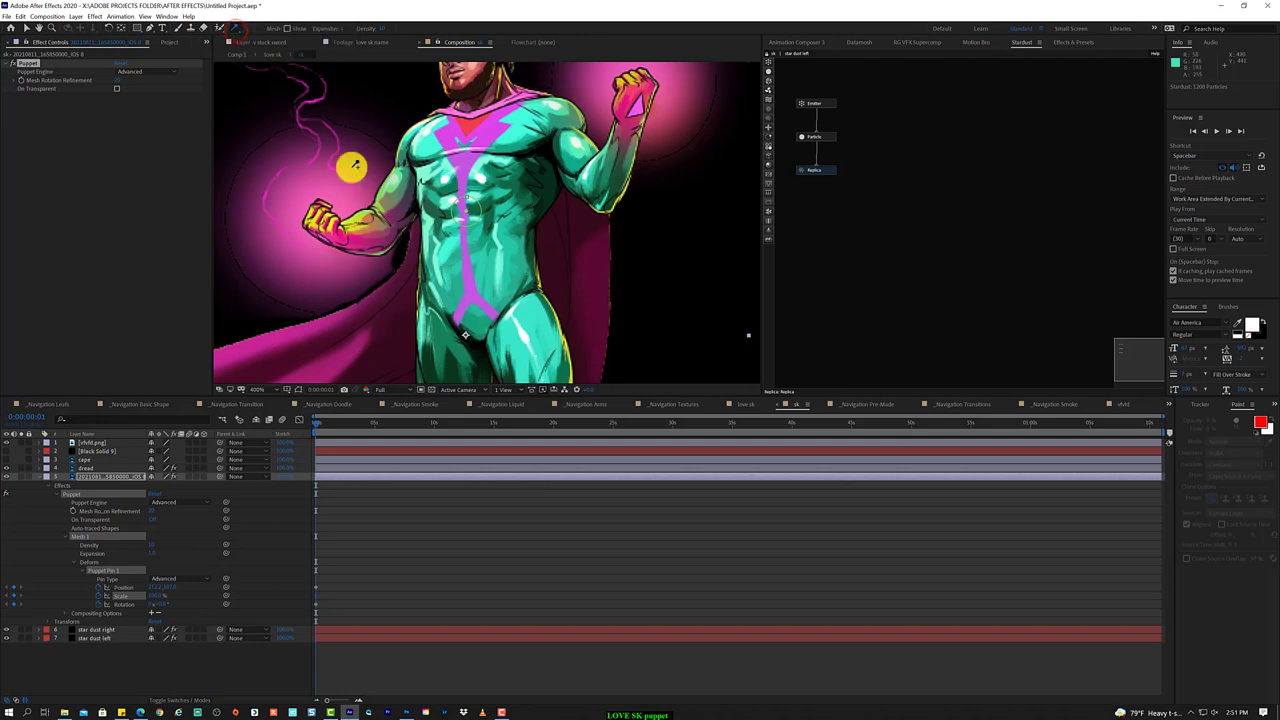
# - Pin the hero's legs, hips, torso, chest and shoulders, then scrub Puppet Pin 1's rotation
pyautogui.click(444, 357)
pyautogui.click(549, 345)
pyautogui.click(393, 193)
pyautogui.click(472, 125)
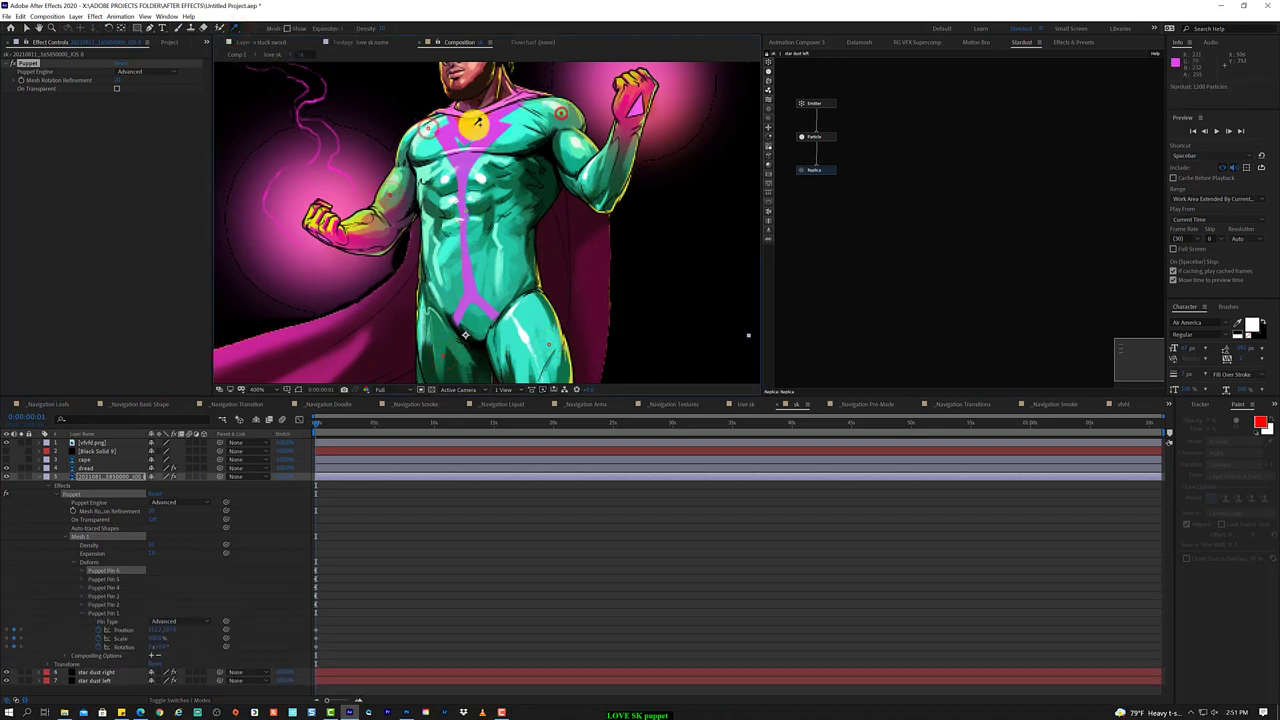
pyautogui.click(529, 214)
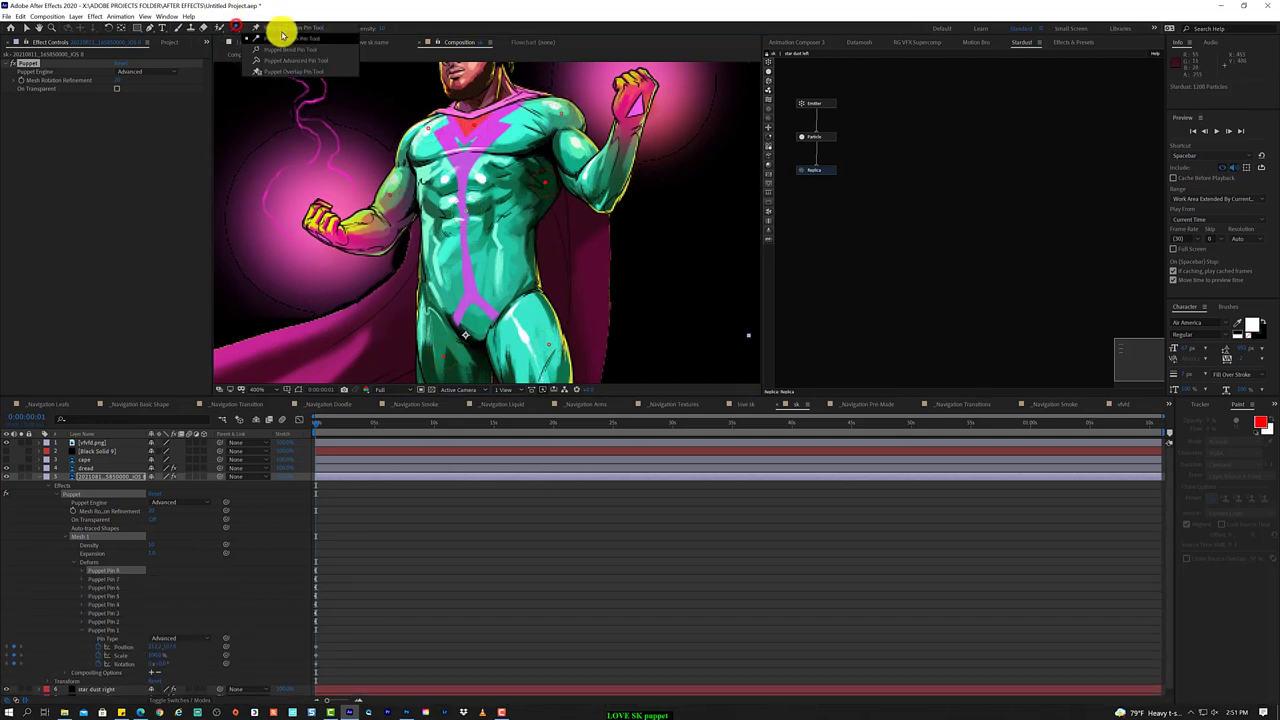
pyautogui.click(441, 316)
pyautogui.click(527, 313)
pyautogui.click(535, 182)
pyautogui.click(540, 119)
pyautogui.click(427, 152)
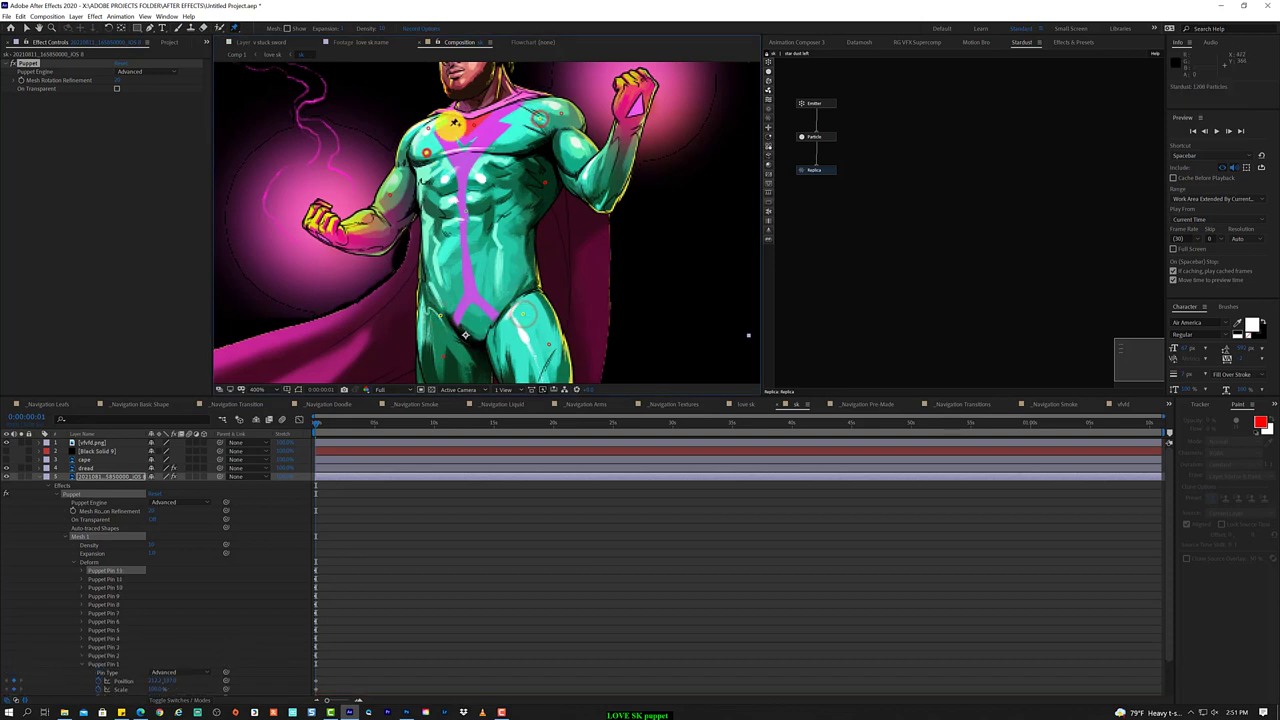
pyautogui.click(470, 103)
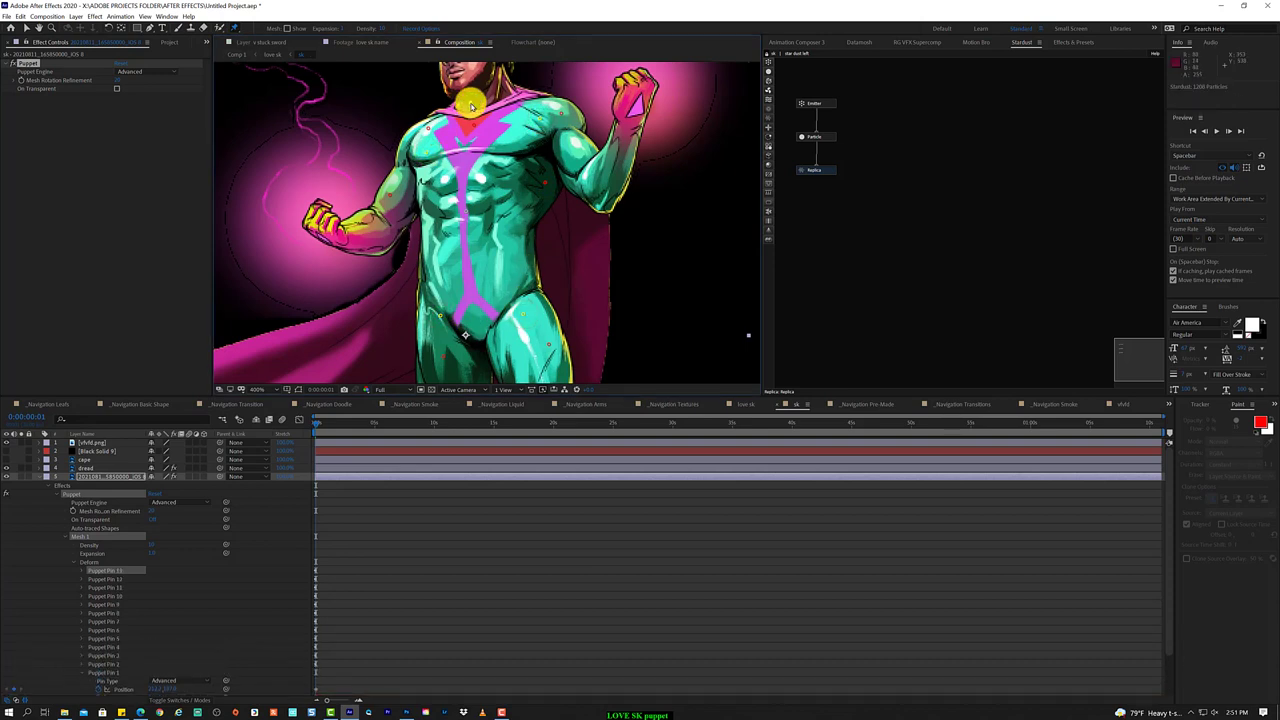
pyautogui.click(468, 213)
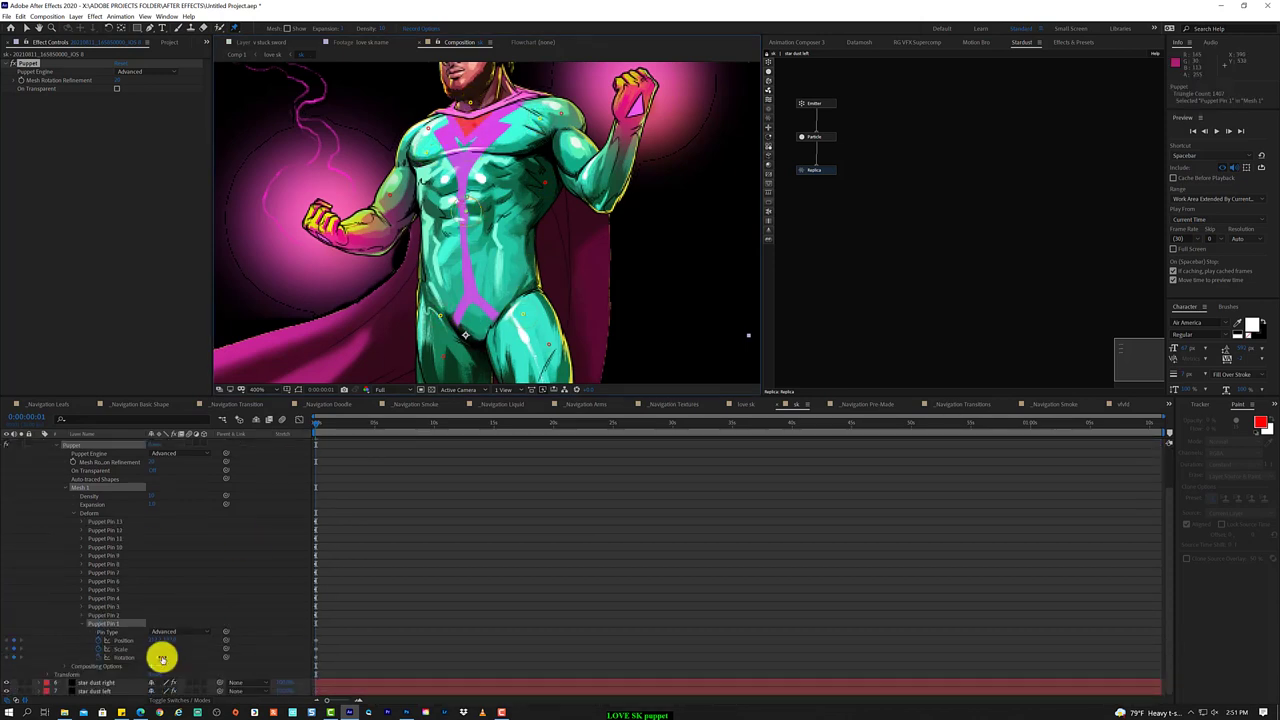
pyautogui.moveTo(162, 658); pyautogui.dragTo(154, 651)
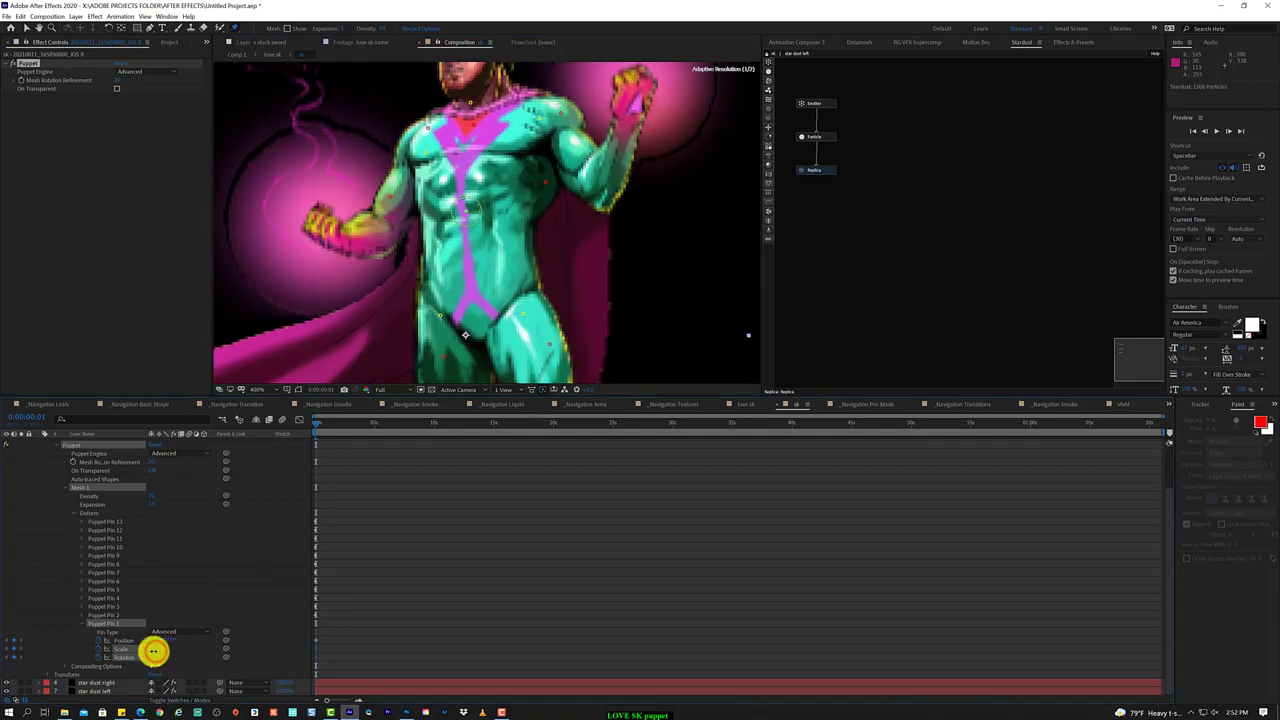
# - Keyframe Puppet Pin 1's Scale at the start and at 1 second 10 frames
pyautogui.moveTo(154, 651); pyautogui.dragTo(149, 651)
pyautogui.rightClick(116, 652)
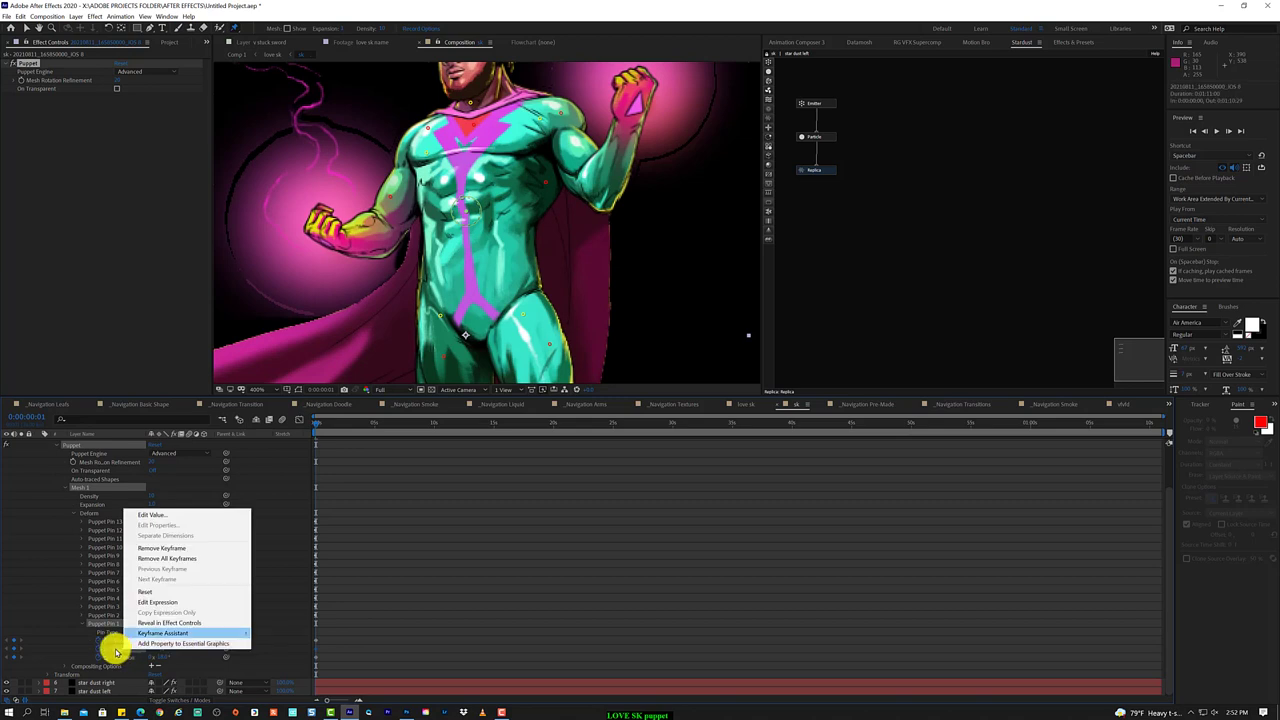
pyautogui.click(116, 651)
pyautogui.rightClick(131, 652)
pyautogui.click(171, 594)
pyautogui.click(323, 423)
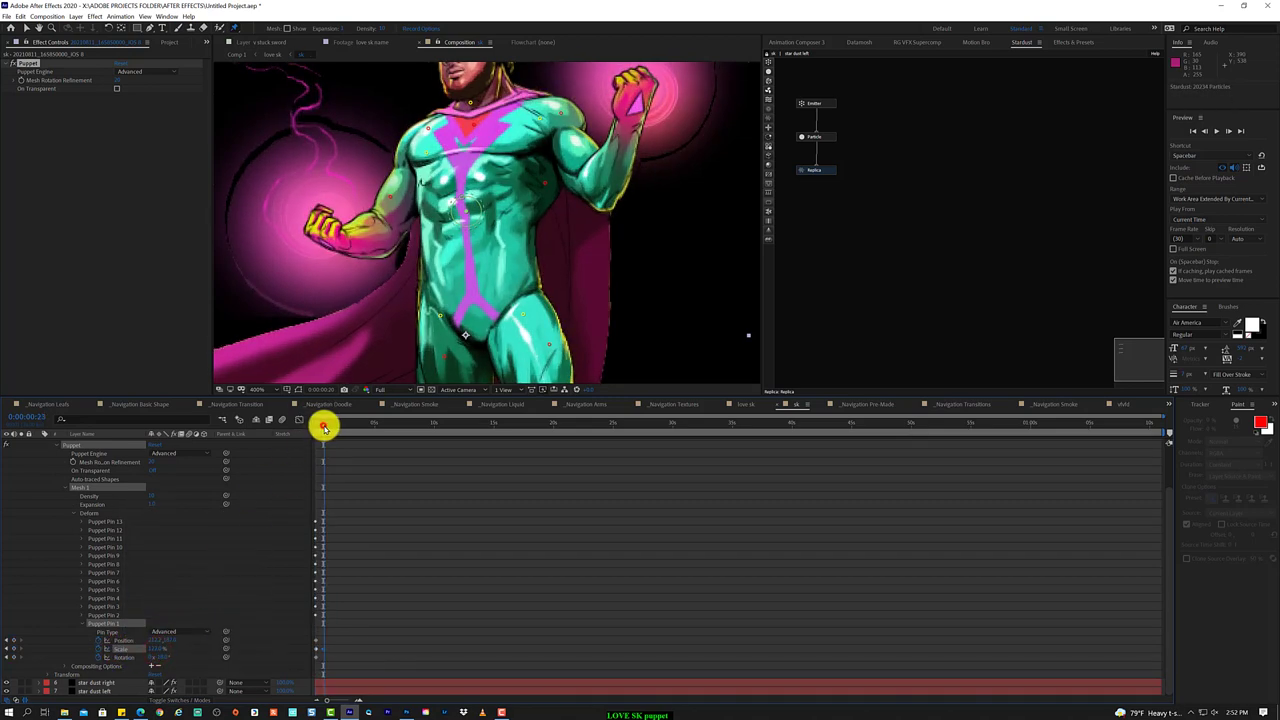
pyautogui.click(330, 423)
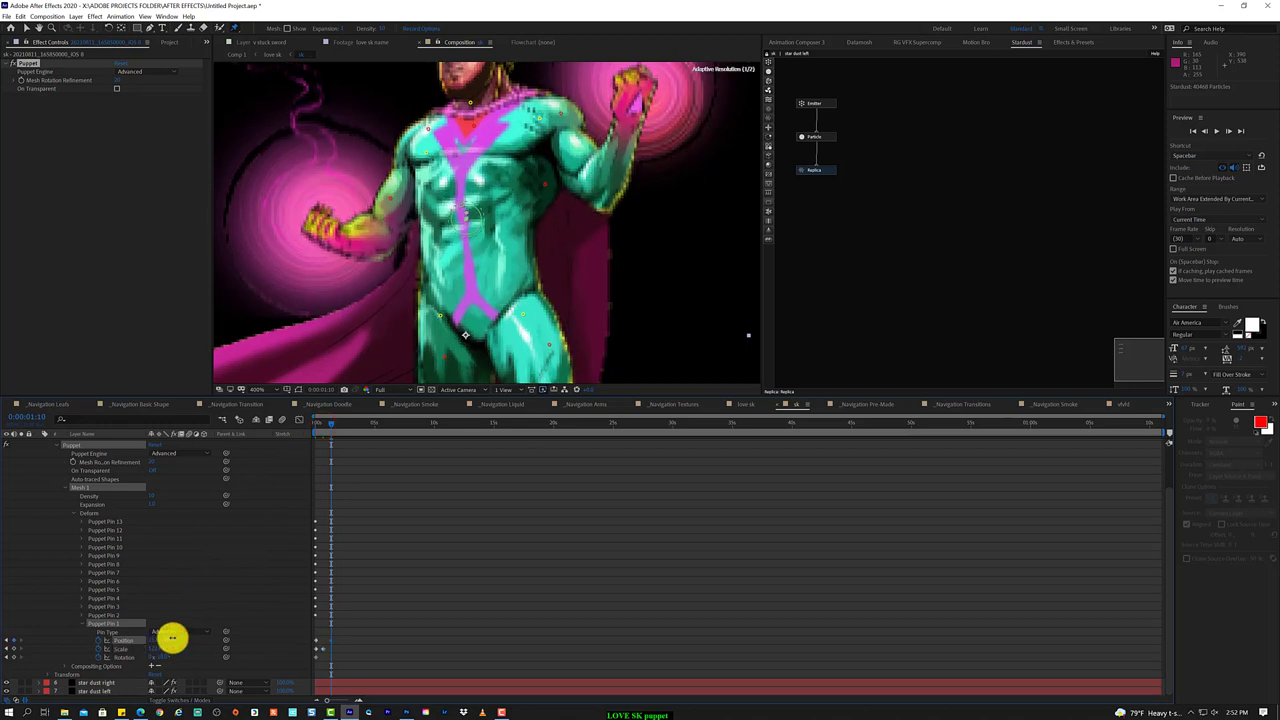
pyautogui.rightClick(168, 638)
pyautogui.click(219, 583)
pyautogui.moveTo(155, 650); pyautogui.dragTo(151, 650)
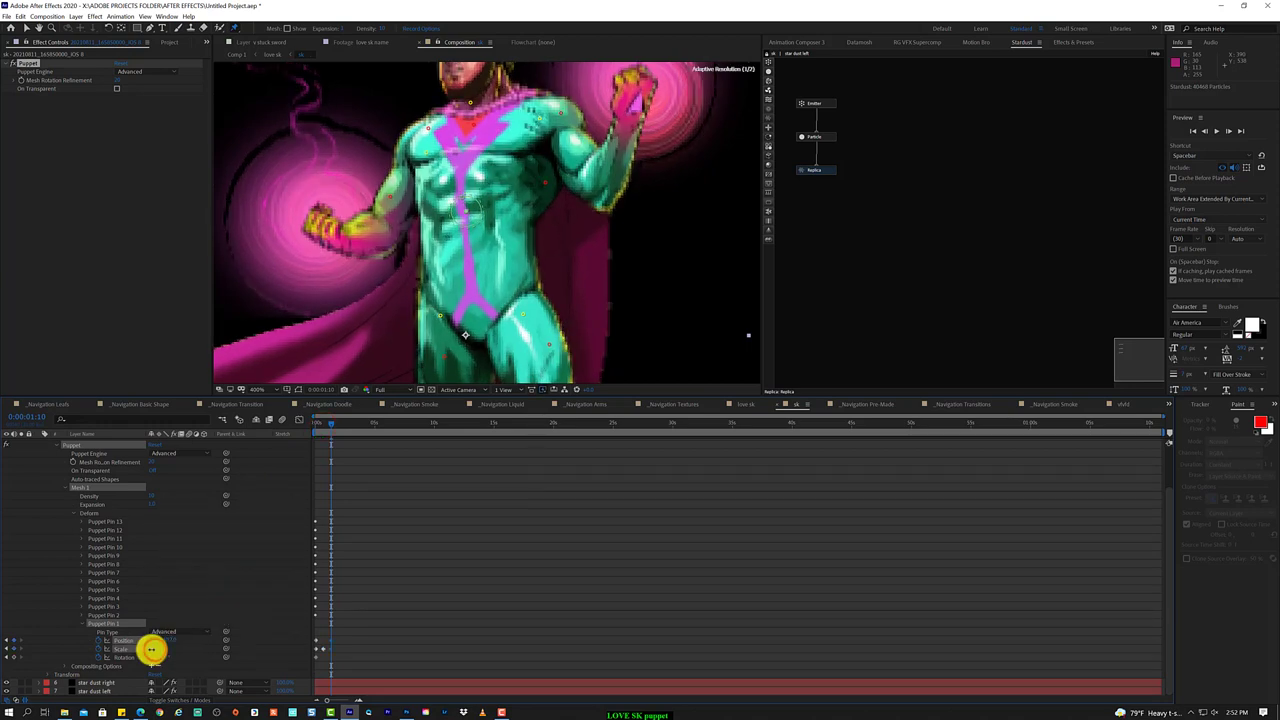
# - Adjust Puppet Pin 1's Scale keyframe values and preview the pulse from the first frame
pyautogui.click(337, 423)
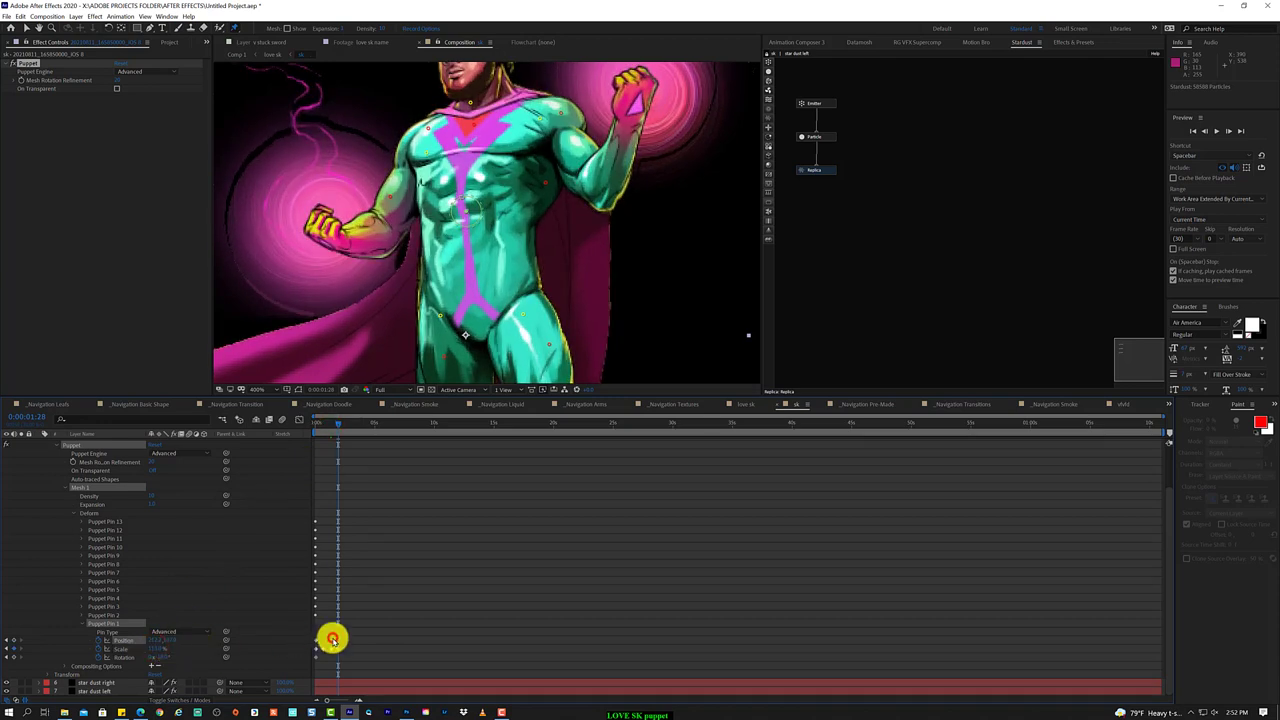
pyautogui.click(332, 638)
pyautogui.moveTo(341, 425); pyautogui.dragTo(298, 433)
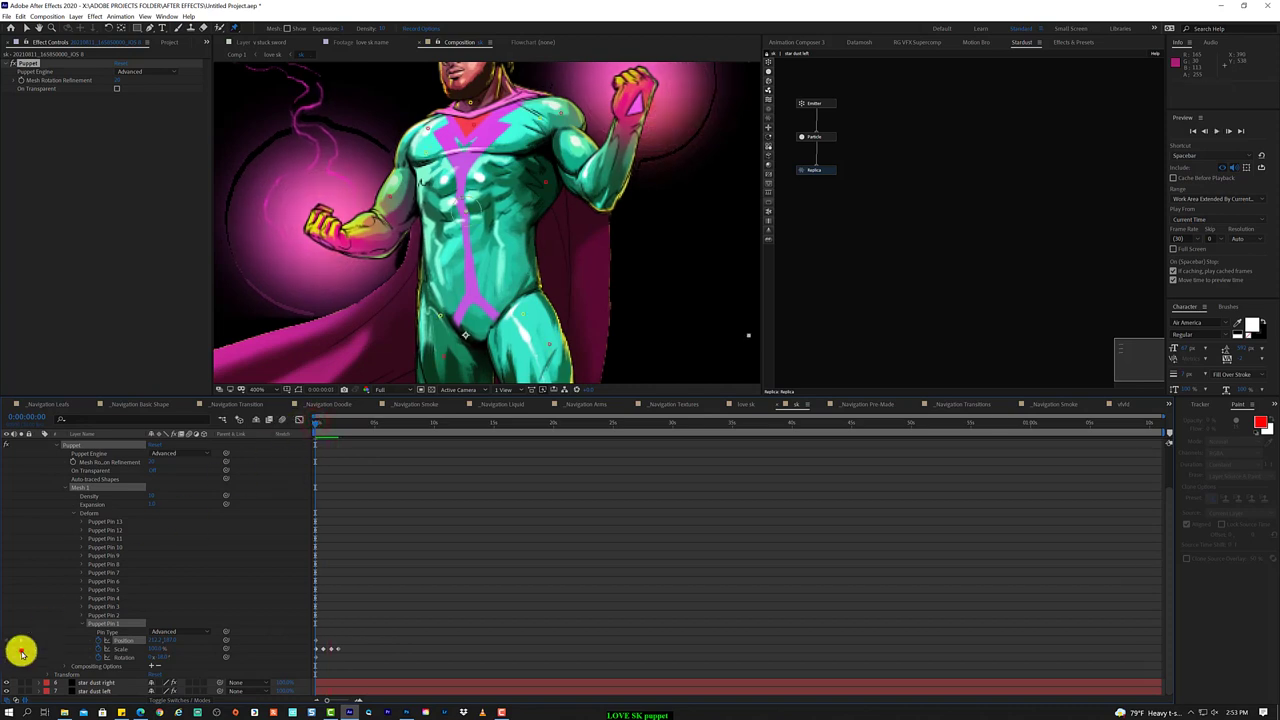
pyautogui.moveTo(157, 650); pyautogui.dragTo(160, 650)
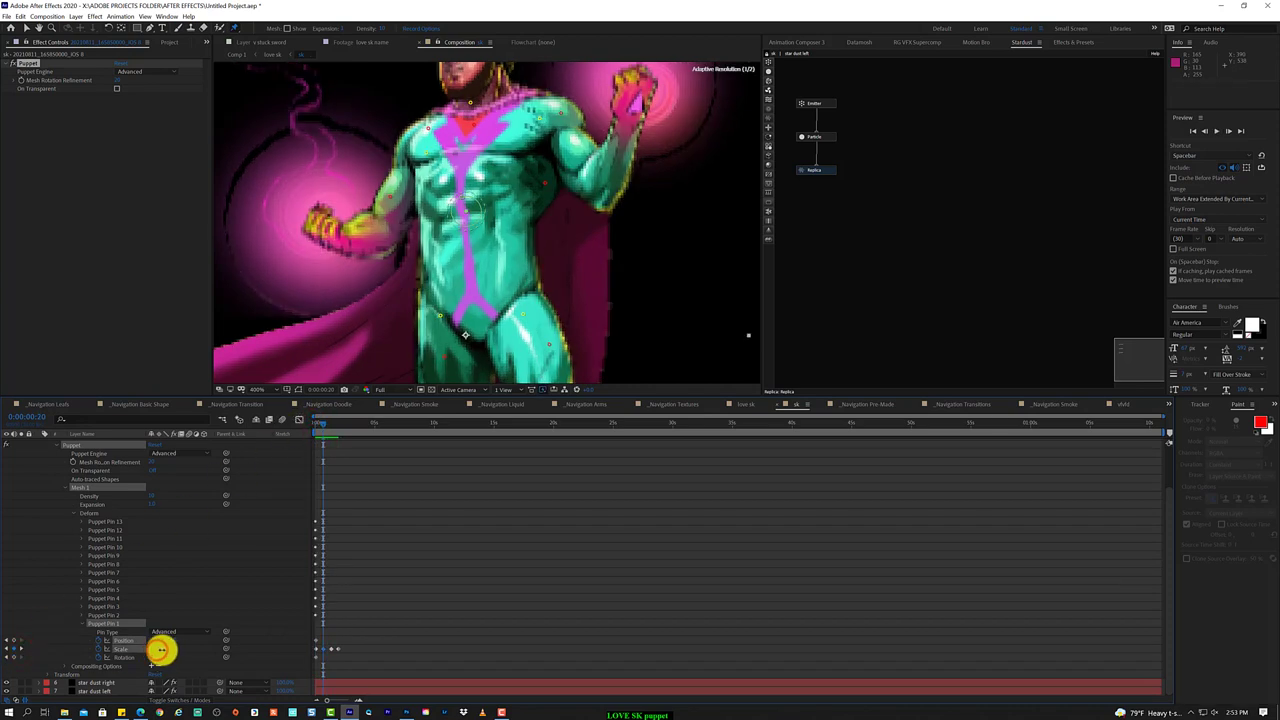
pyautogui.moveTo(323, 426); pyautogui.dragTo(304, 433)
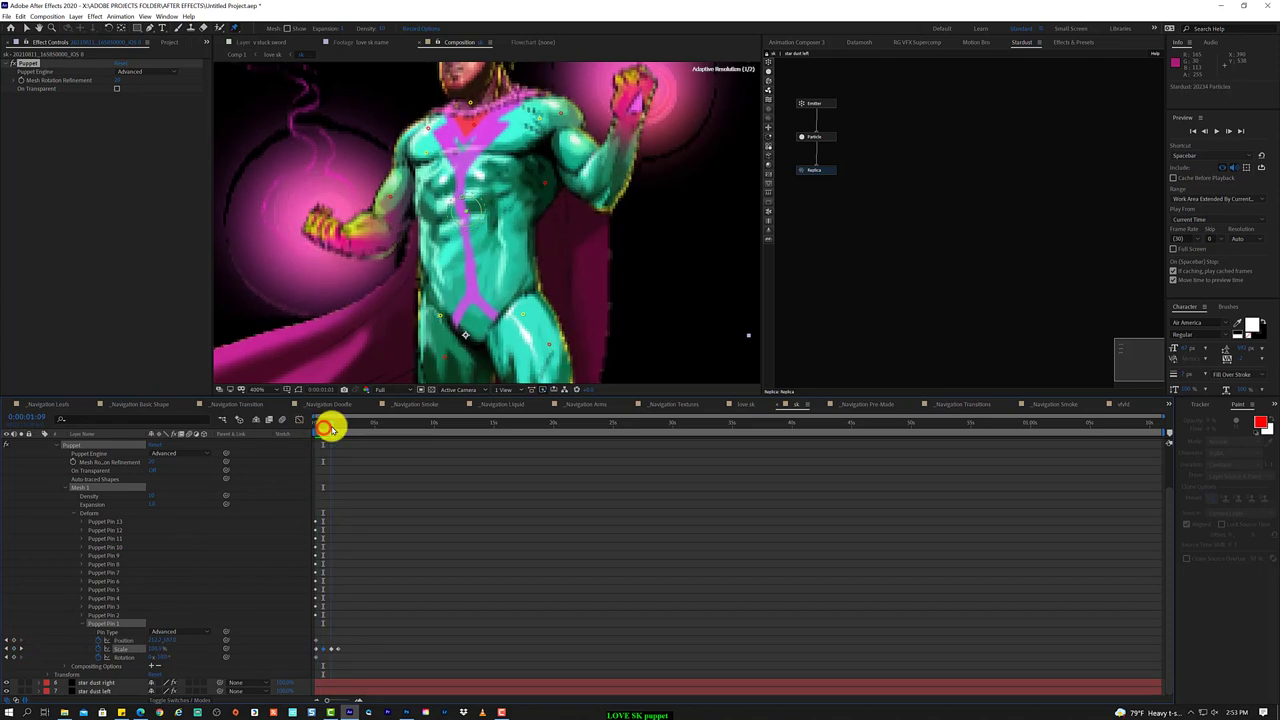
pyautogui.press('space')
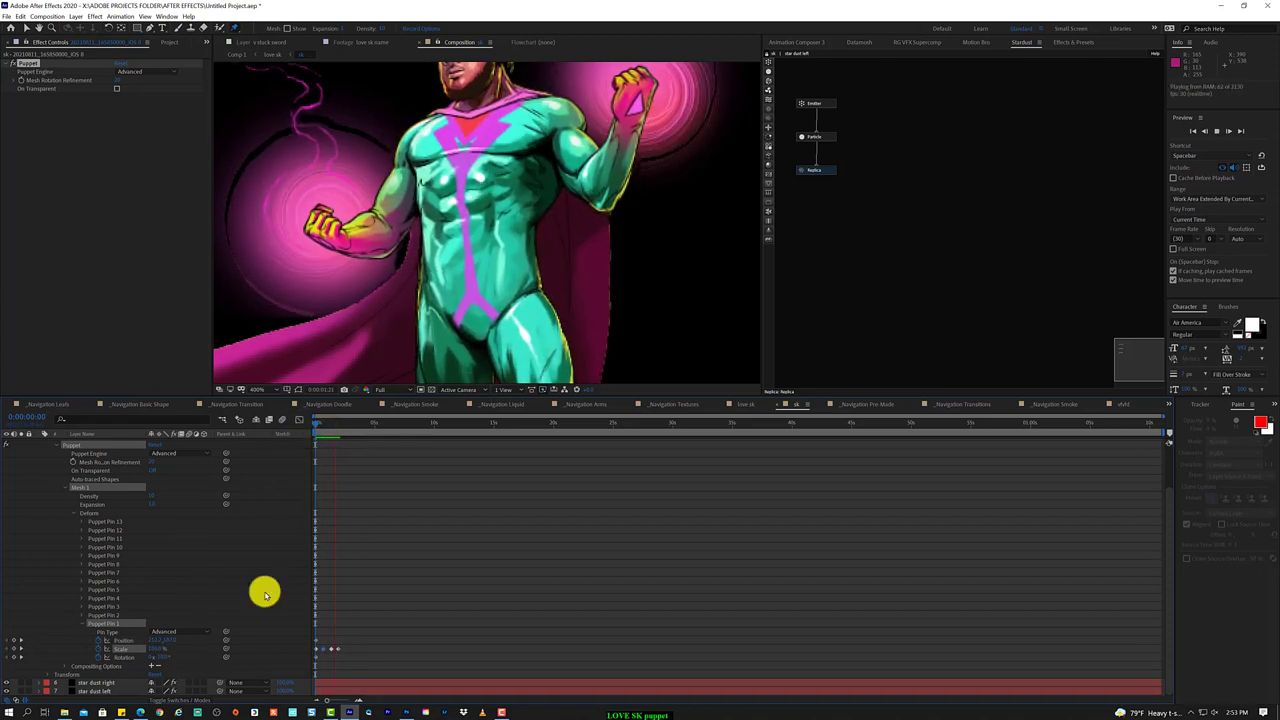
# - Add a loopOut("cycle") expression to Puppet Pin 1's Scale and save the project
pyautogui.rightClick(130, 650)
pyautogui.click(187, 604)
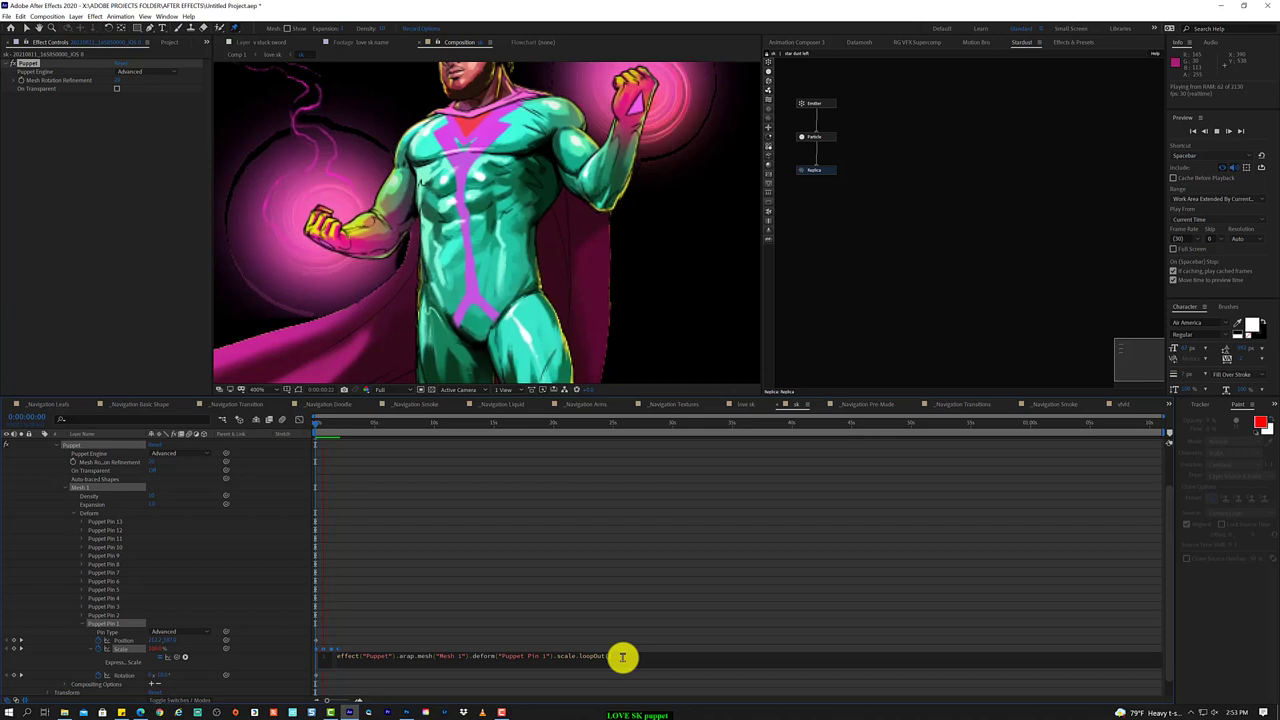
pyautogui.write('"cycle")')
pyautogui.click(643, 611)
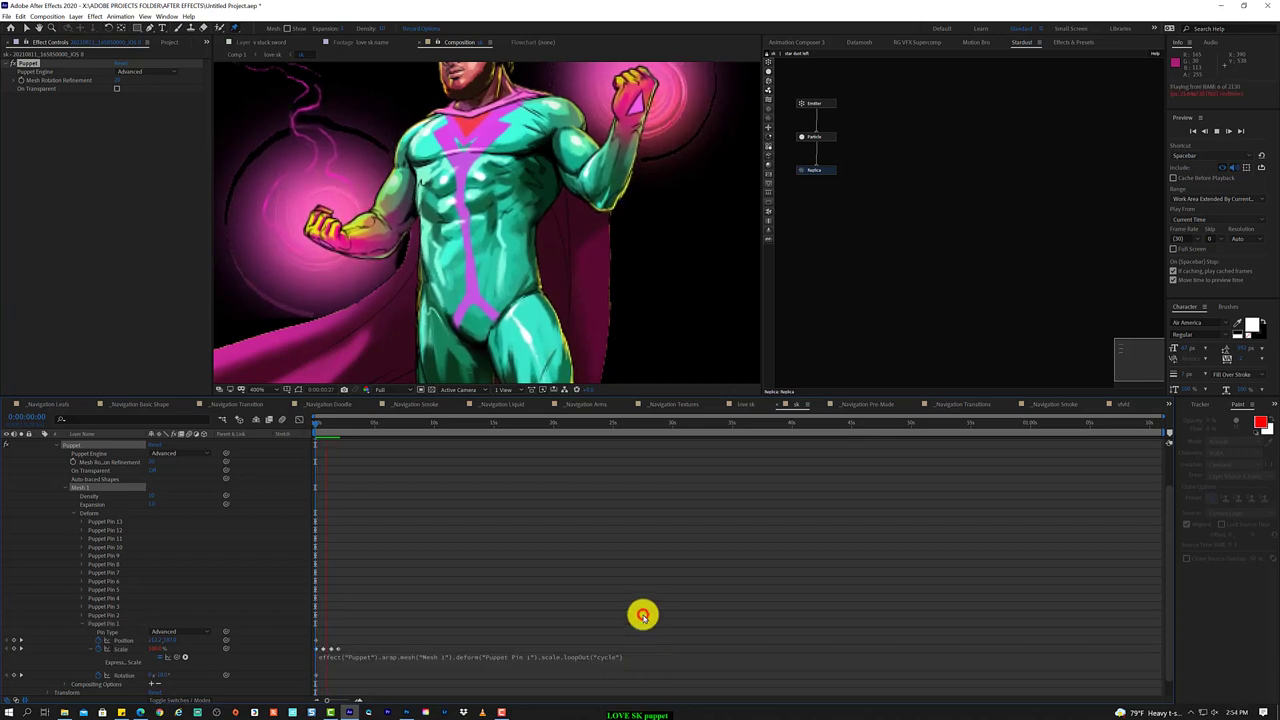
pyautogui.hotkey('ctrl', 's')
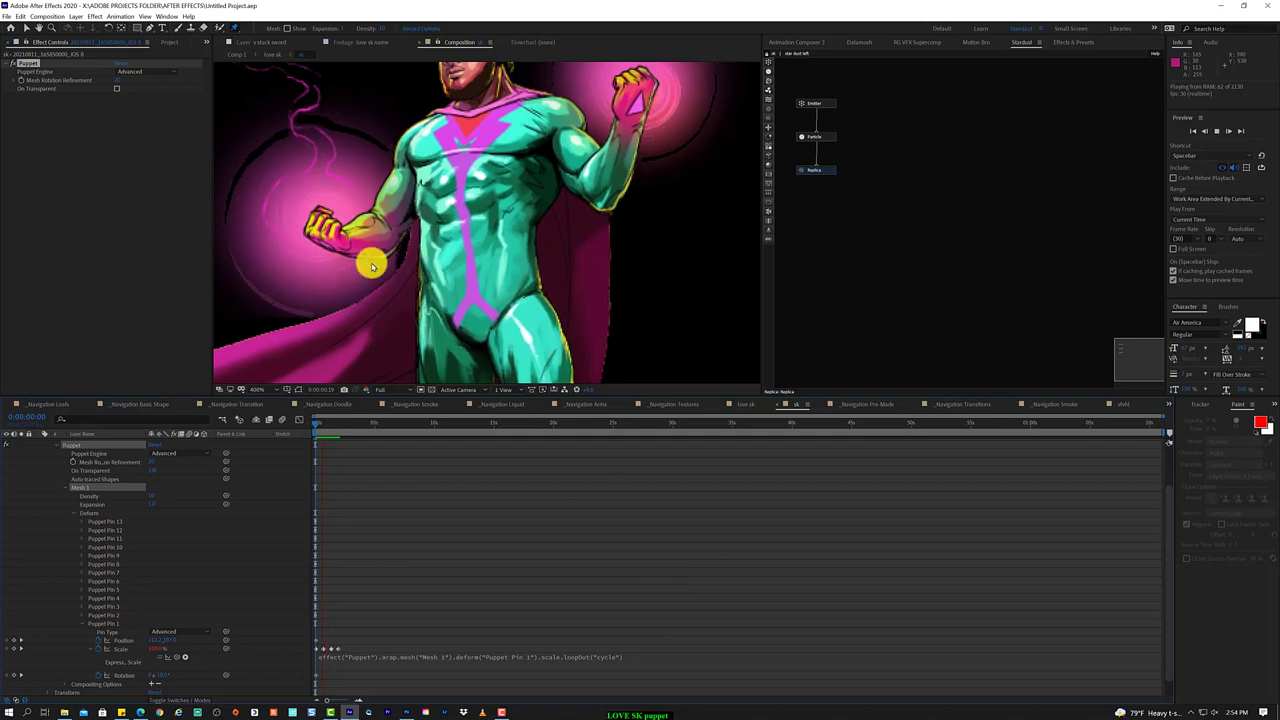
pyautogui.scroll(-5, 370, 265)
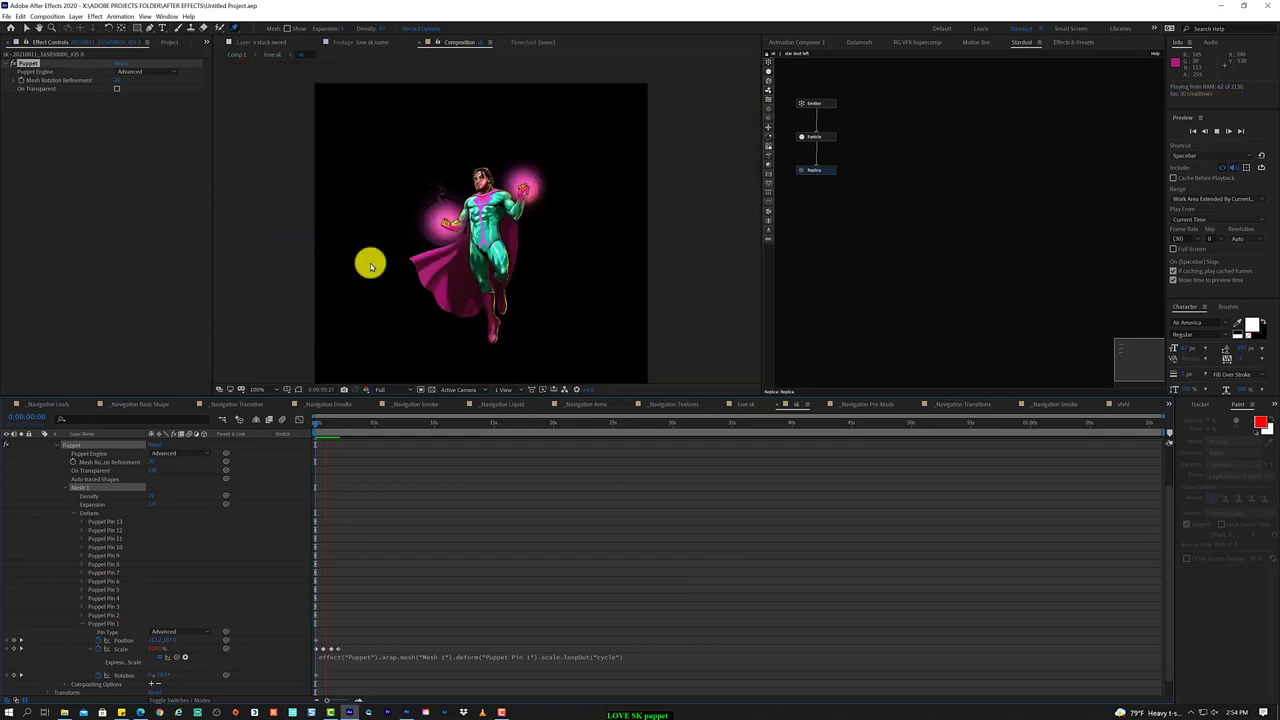
# - Stop the preview and collapse the Puppet effect properties at the timeline start
pyautogui.click(490, 230)
pyautogui.moveTo(336, 420); pyautogui.dragTo(313, 420)
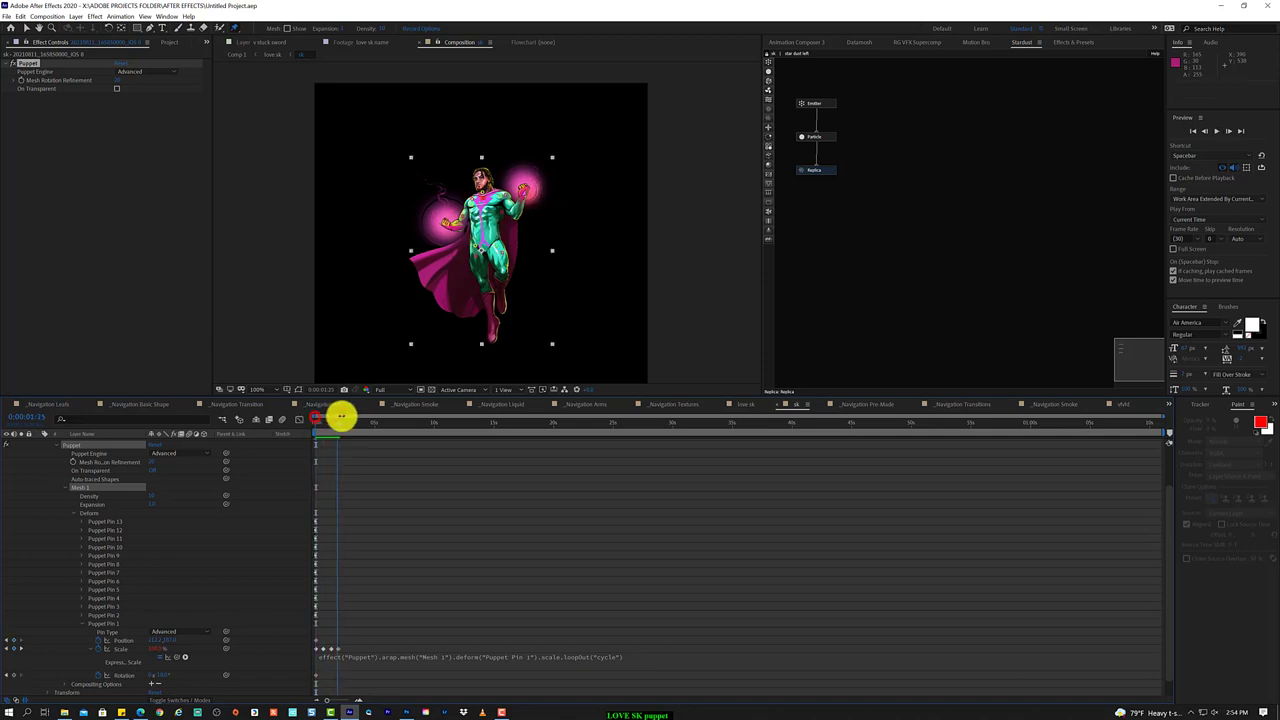
pyautogui.scroll(1, 434, 286)
pyautogui.scroll(1, 420, 250)
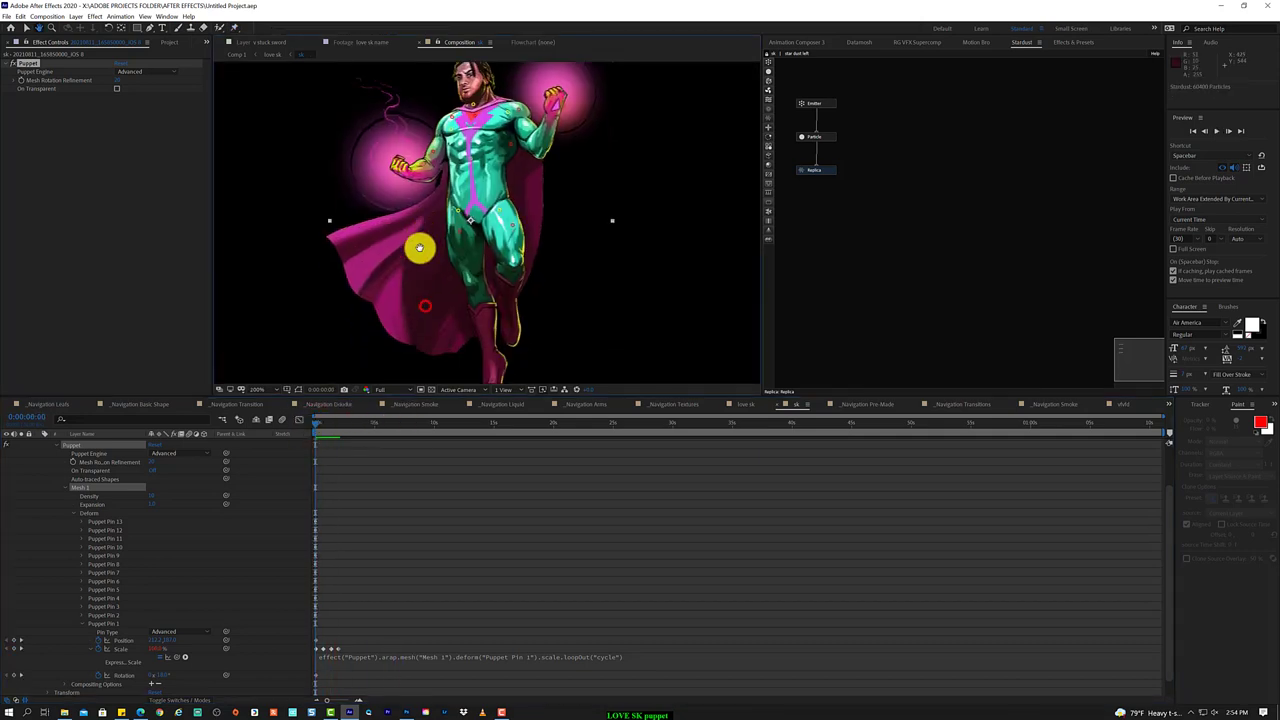
pyautogui.click(50, 447)
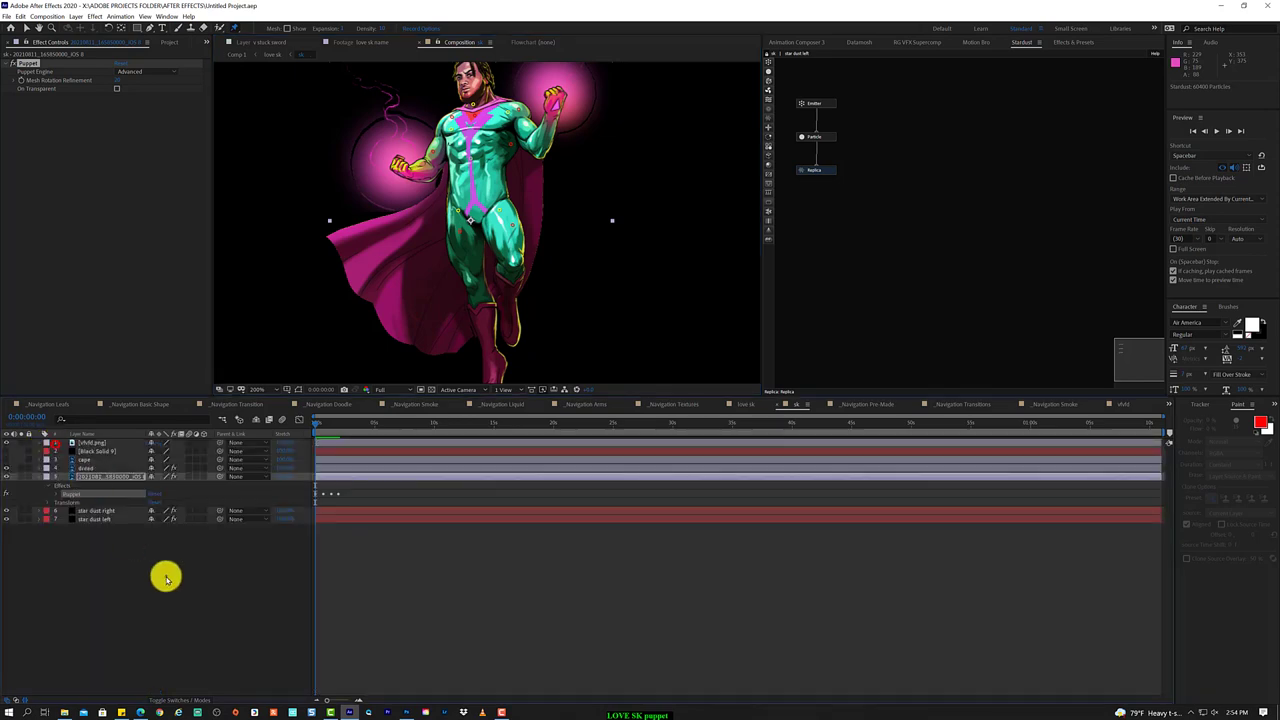
pyautogui.click(318, 424)
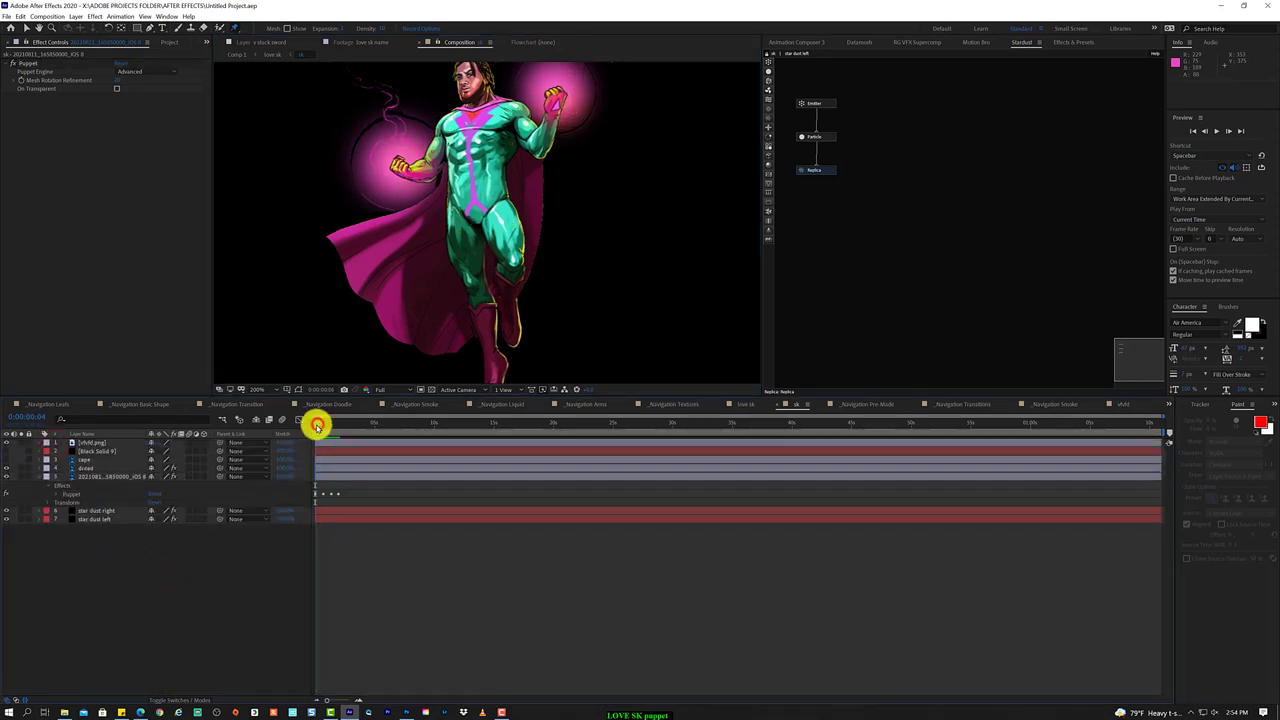
# - Drag the vlvfd.png and cape layers below the character layer in the stack
pyautogui.click(6, 441)
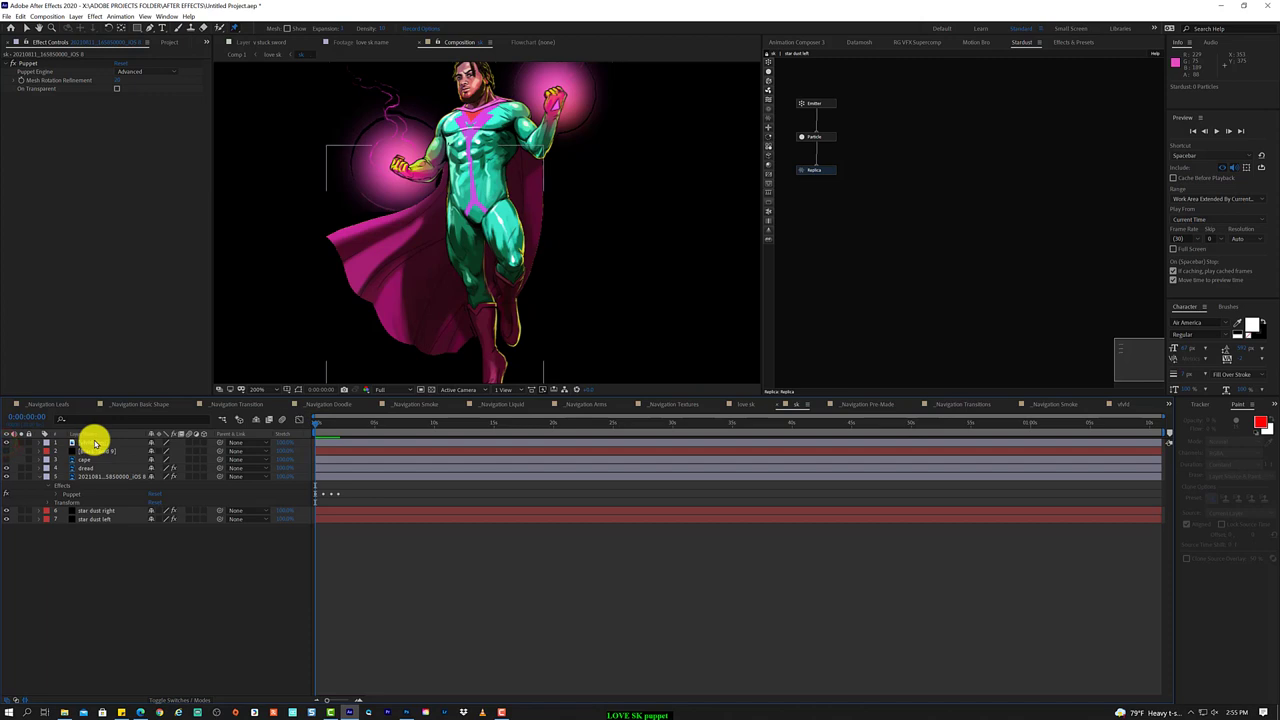
pyautogui.moveTo(95, 441); pyautogui.dragTo(88, 501)
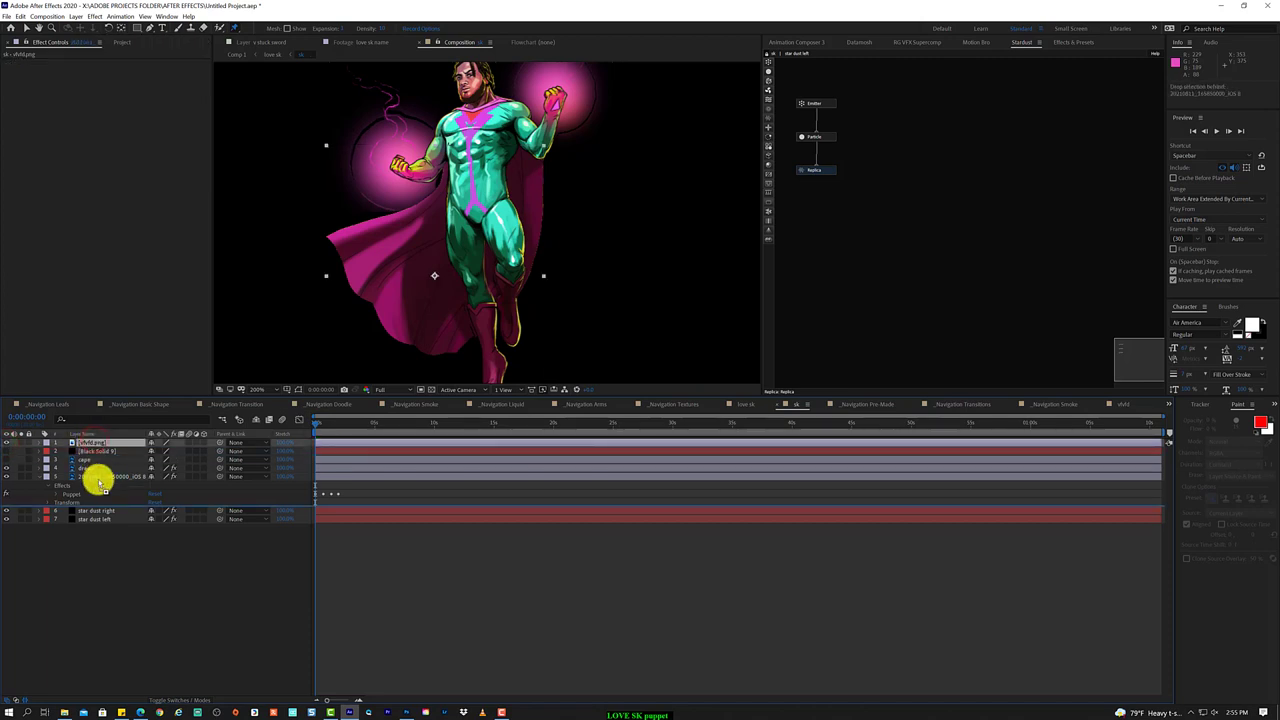
pyautogui.click(335, 425)
pyautogui.moveTo(335, 425); pyautogui.dragTo(298, 445)
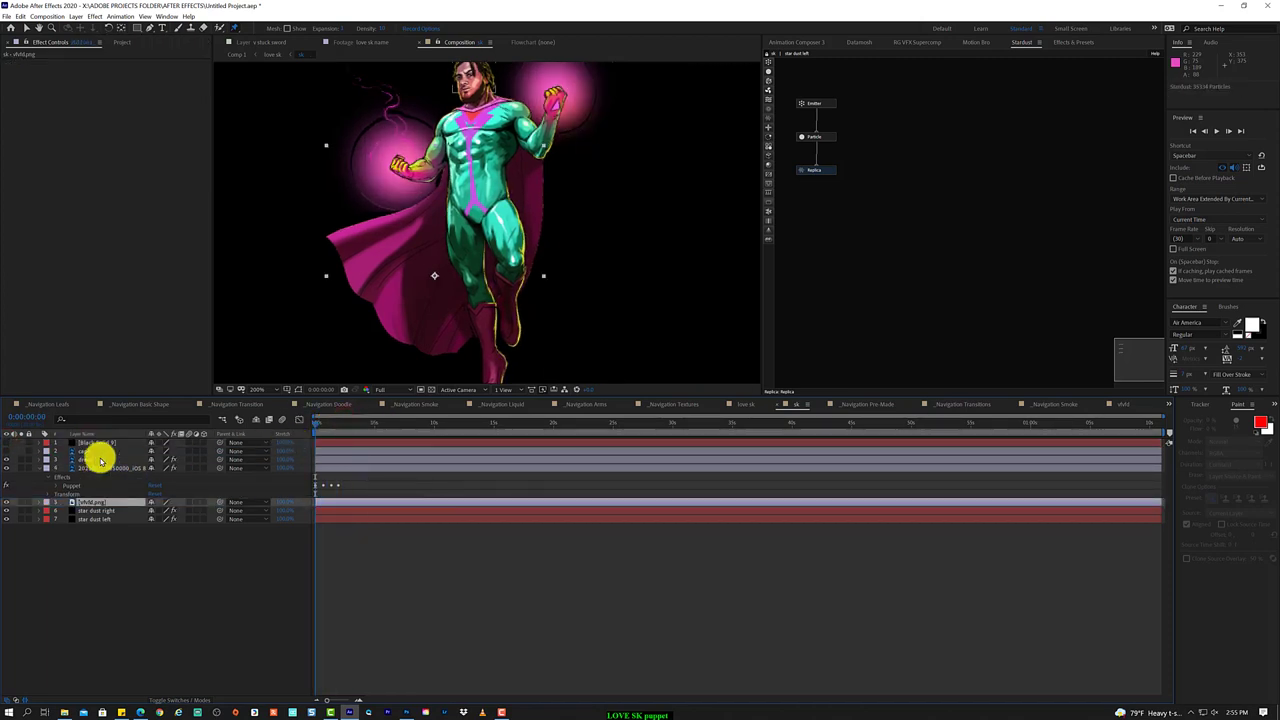
pyautogui.moveTo(88, 452)
pyautogui.mouseDown()
pyautogui.moveTo(86, 490)
pyautogui.moveTo(134, 450)
pyautogui.mouseUp()
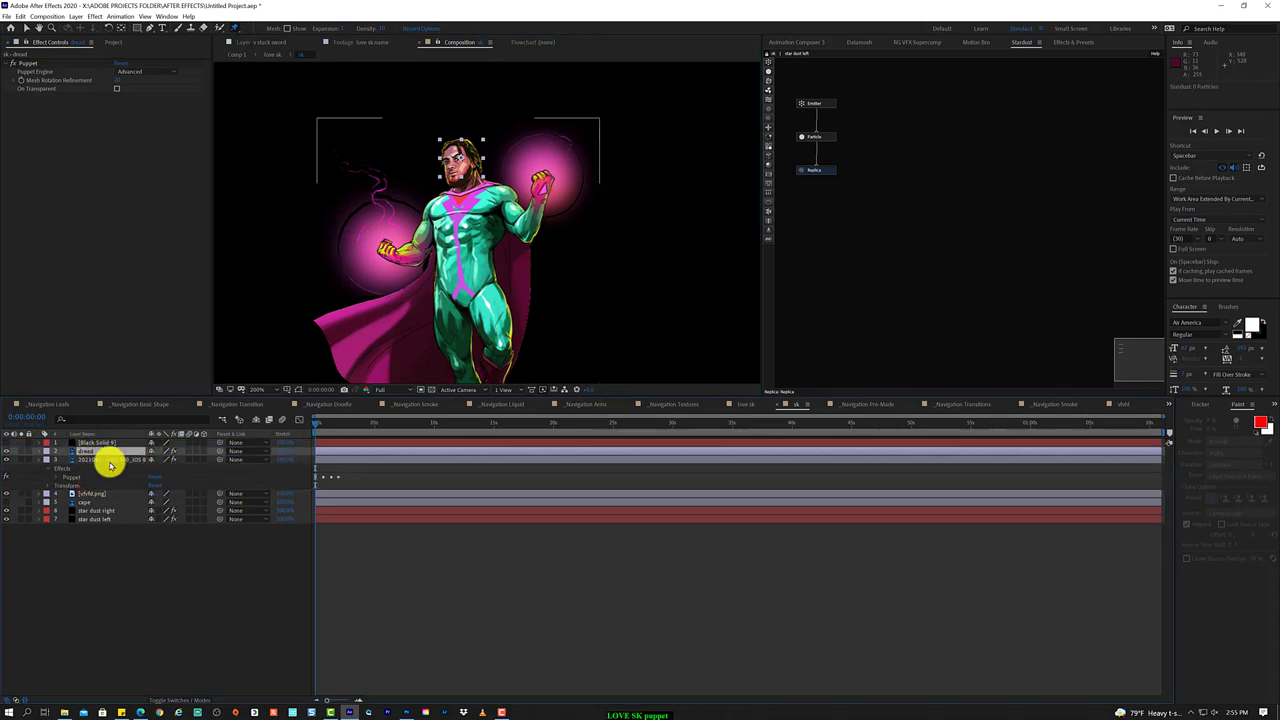
pyautogui.click(177, 563)
pyautogui.moveTo(323, 420); pyautogui.dragTo(421, 422)
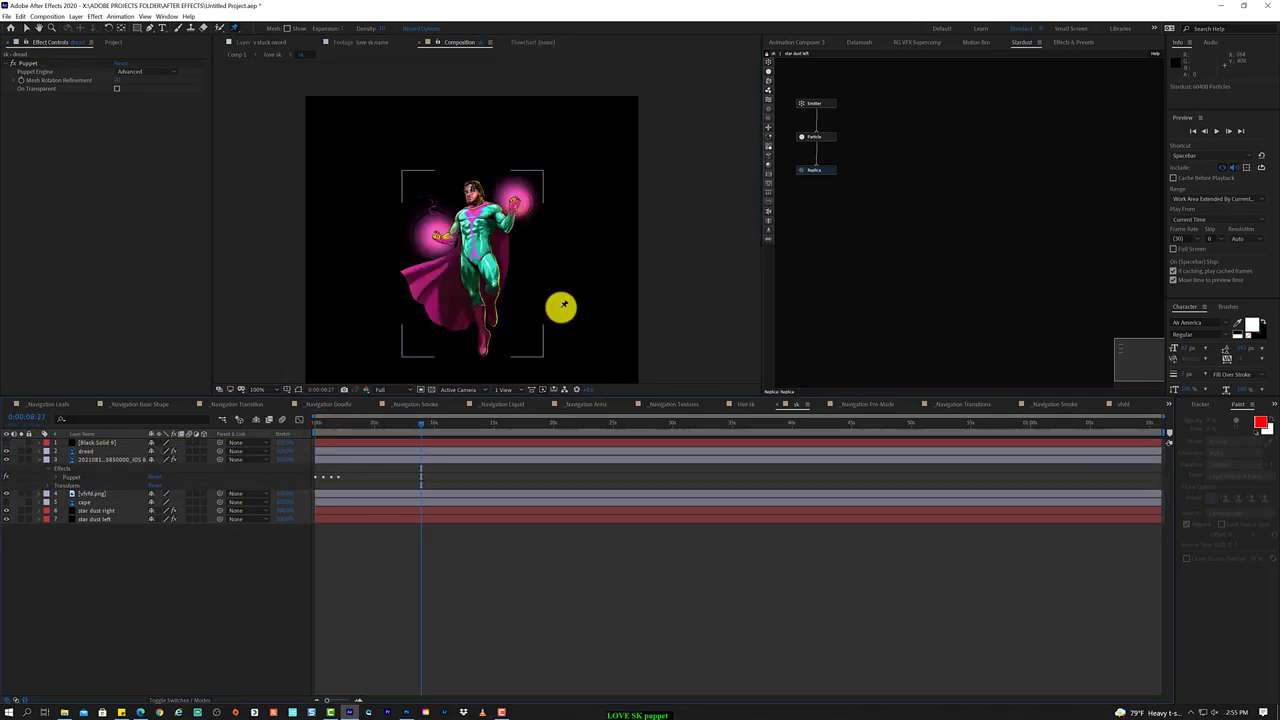
pyautogui.click(109, 557)
pyautogui.click(105, 440)
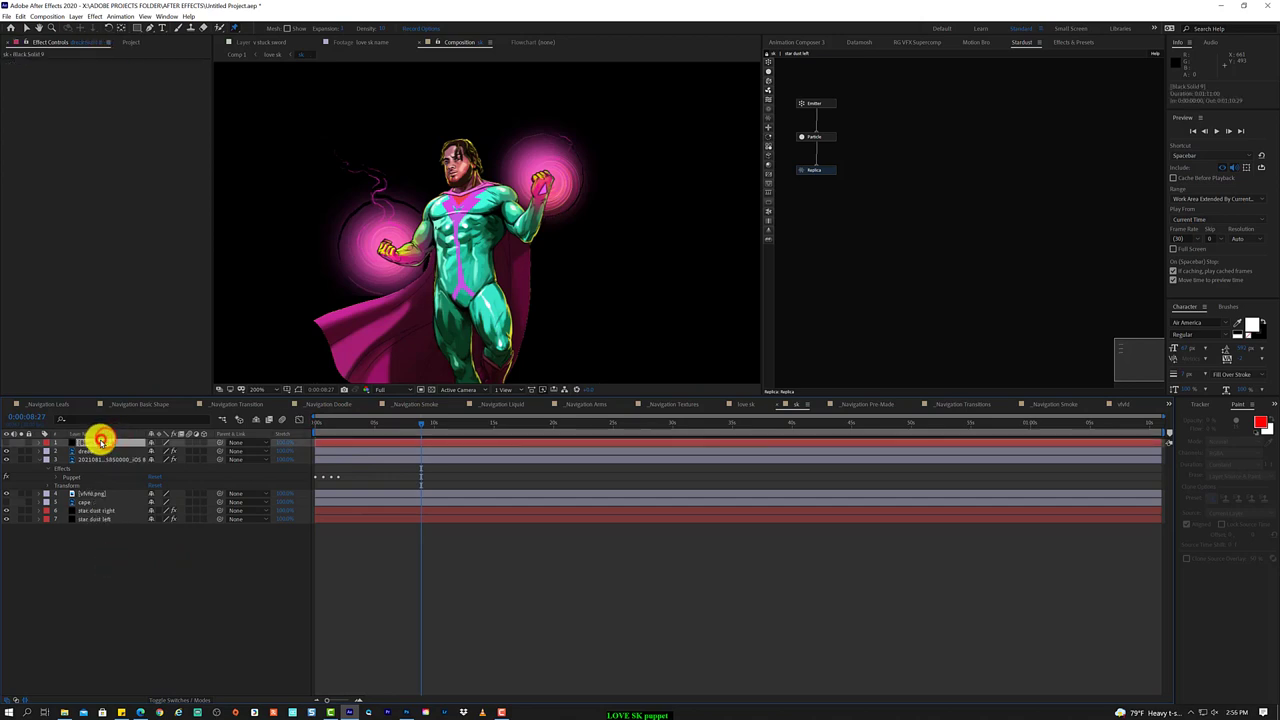
# - Apply Knoll Light Factory to Black Solid 9 with Unmult enabled
pyautogui.click(94, 16)
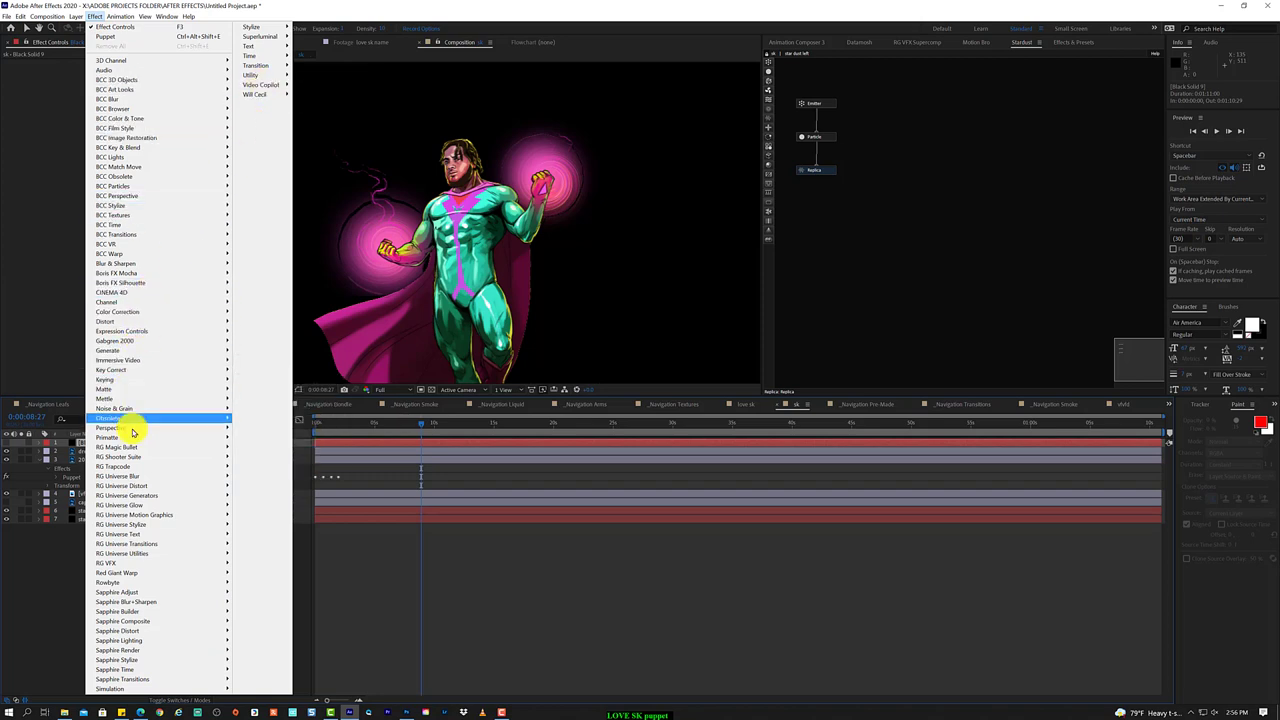
pyautogui.moveTo(181, 569)
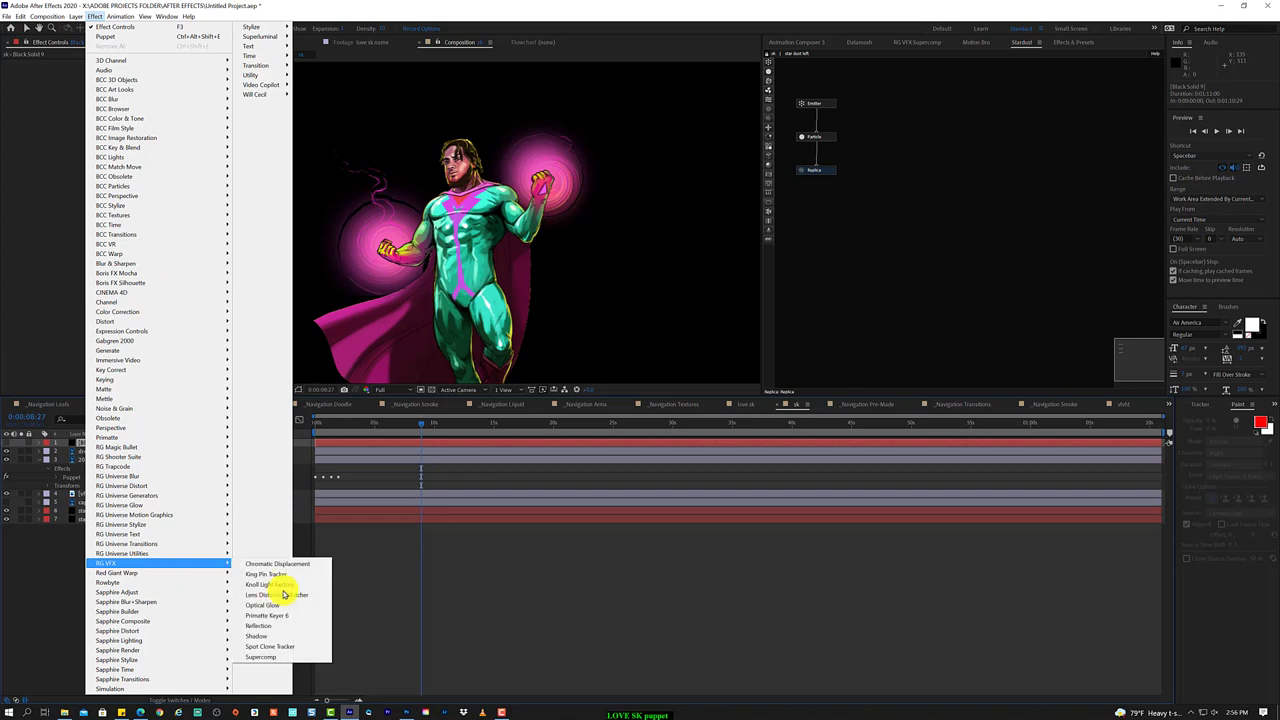
pyautogui.press('Up')
pyautogui.click(309, 586)
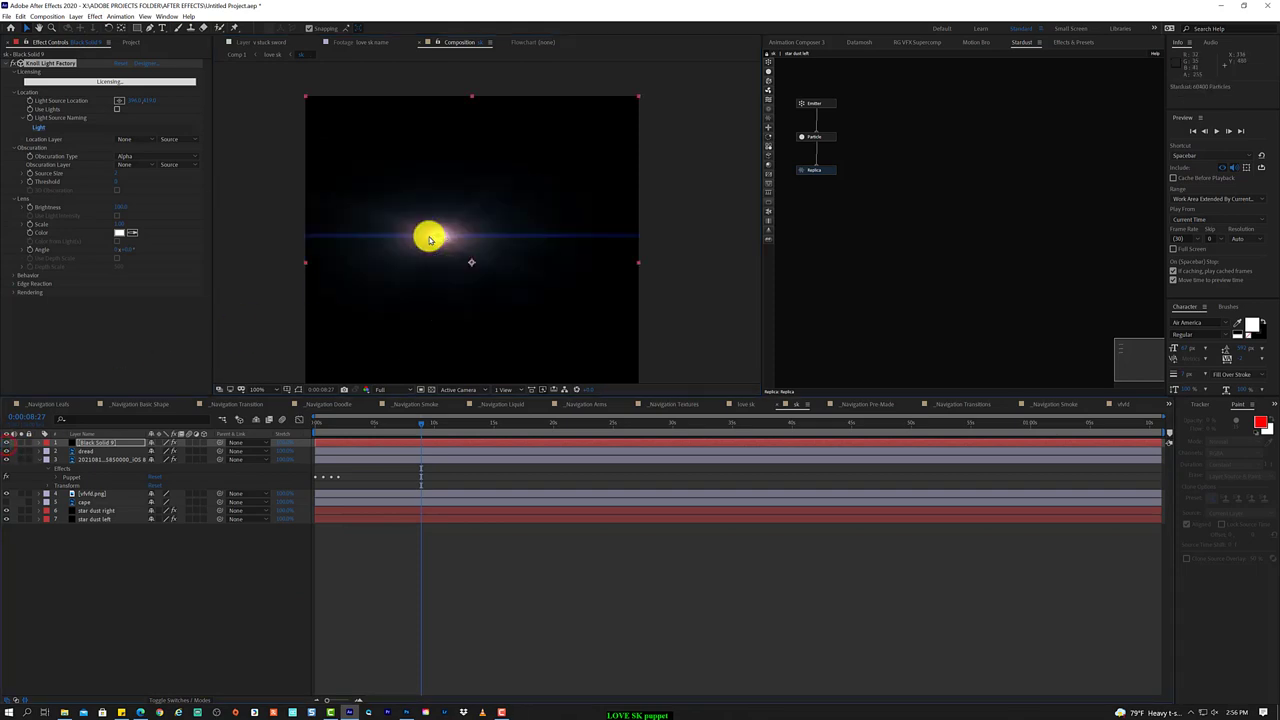
pyautogui.rightClick(100, 442)
pyautogui.click(62, 375)
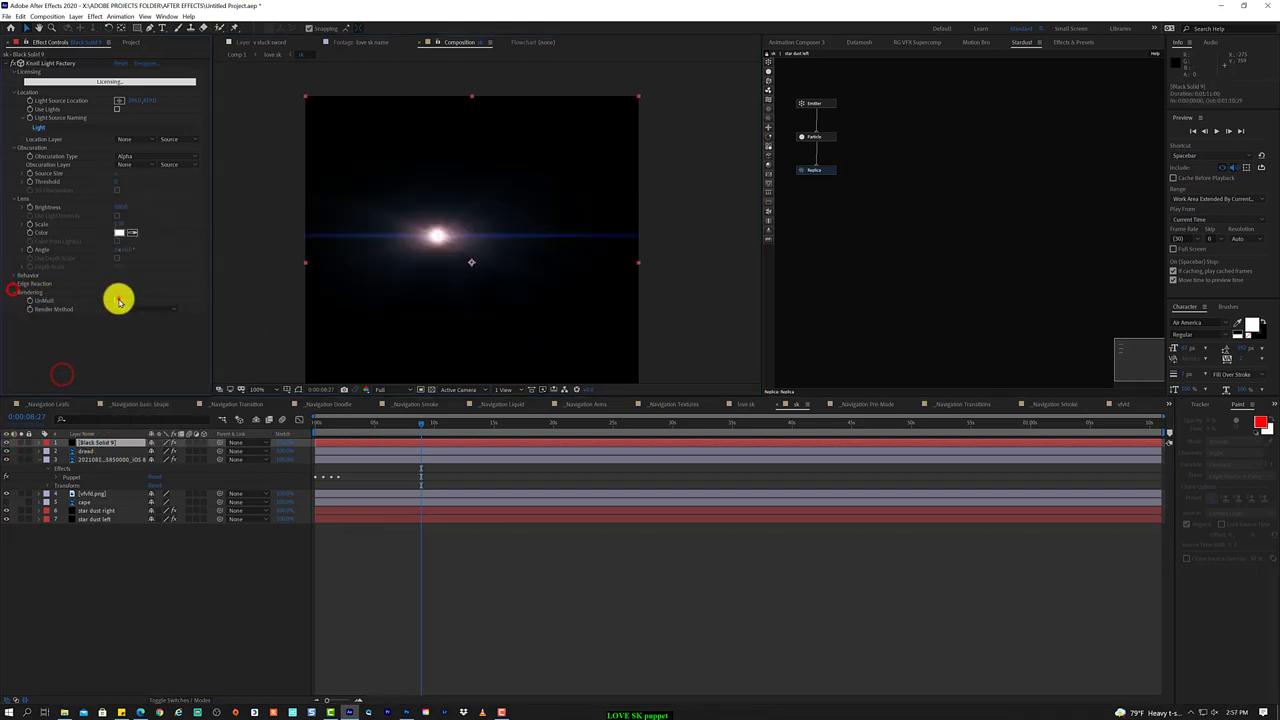
pyautogui.click(117, 300)
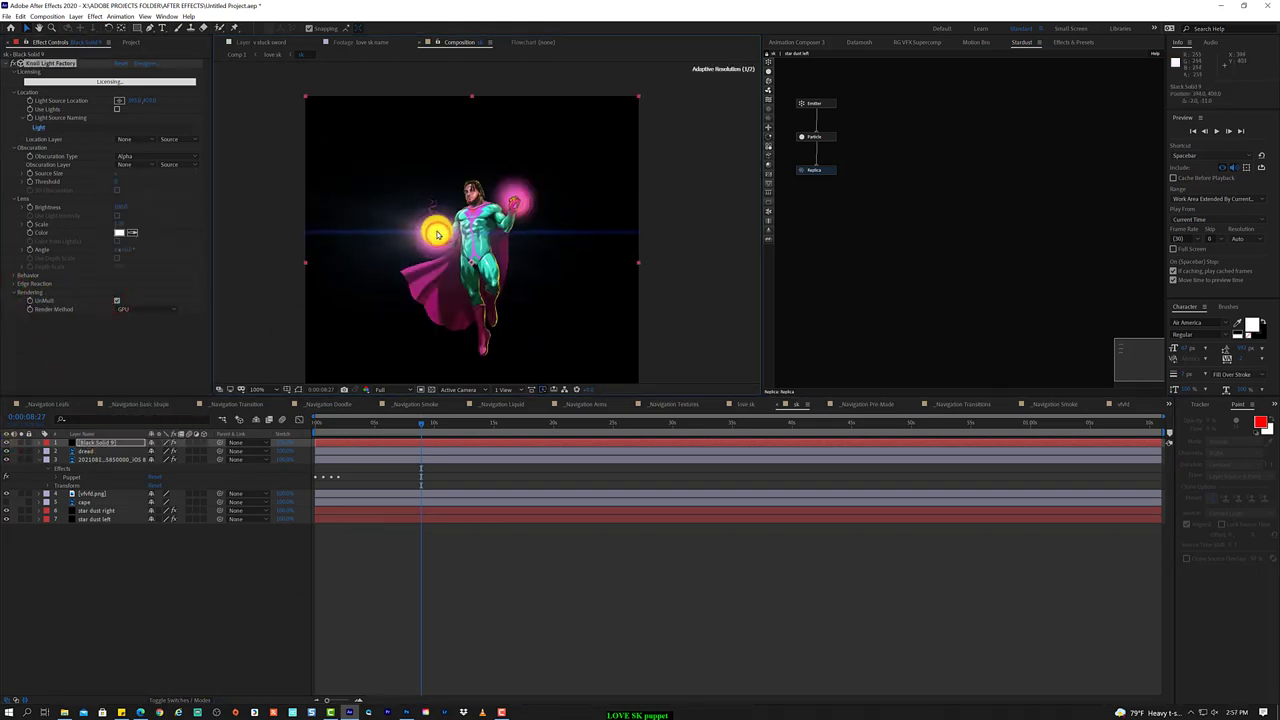
pyautogui.scroll(-1, 530, 290)
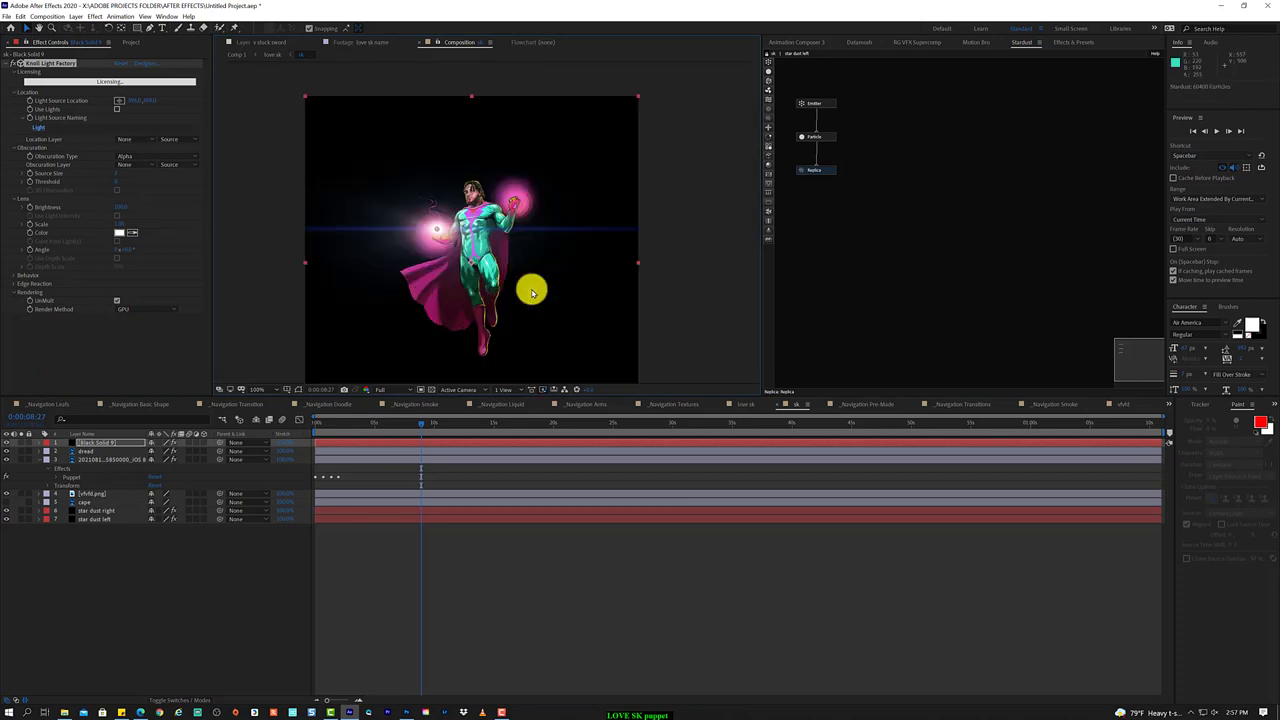
# - Move Black Solid 9 to third in the stack and nudge the flare slightly up-left
pyautogui.moveTo(380, 423); pyautogui.dragTo(446, 431)
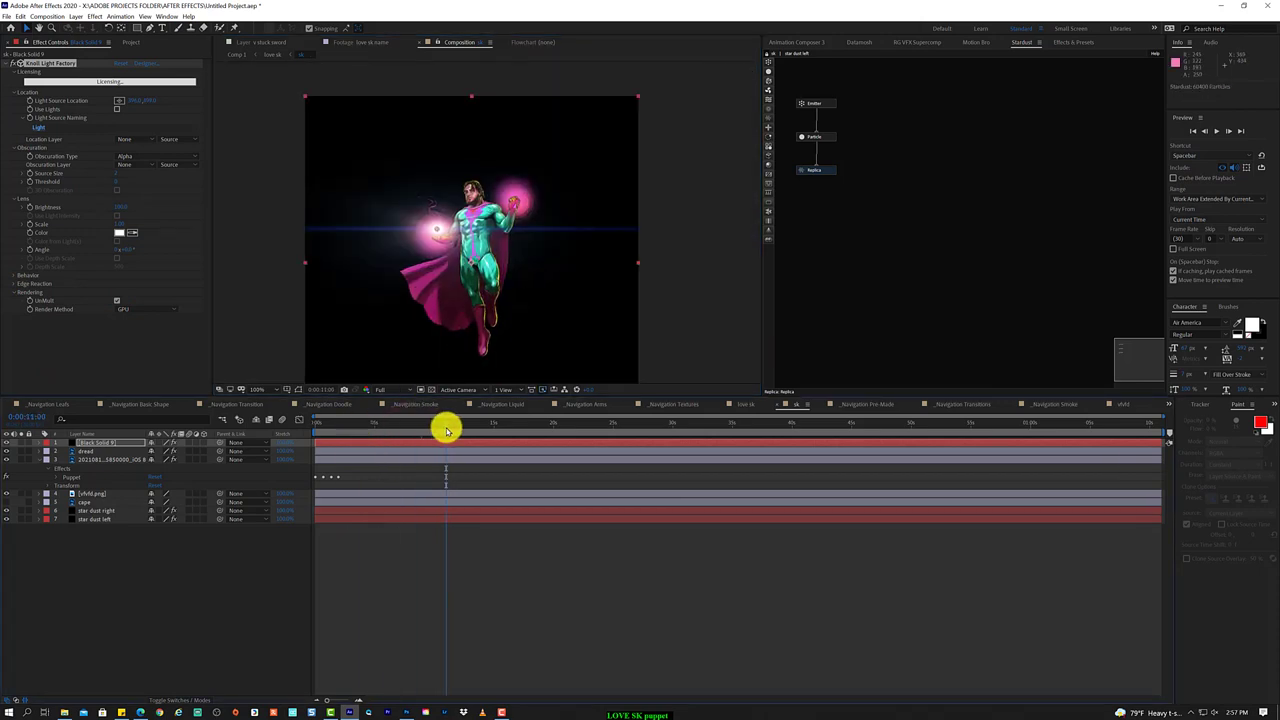
pyautogui.moveTo(104, 443); pyautogui.dragTo(100, 472)
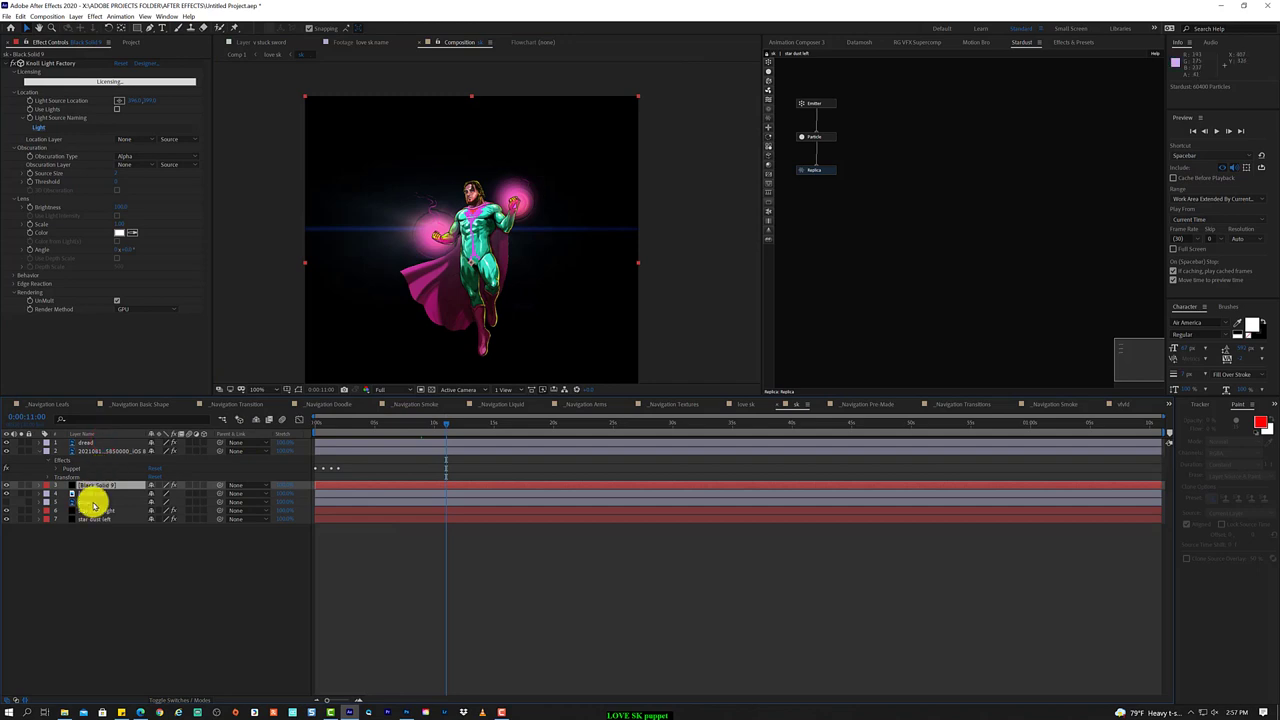
pyautogui.click(105, 487)
pyautogui.moveTo(394, 263); pyautogui.dragTo(391, 262)
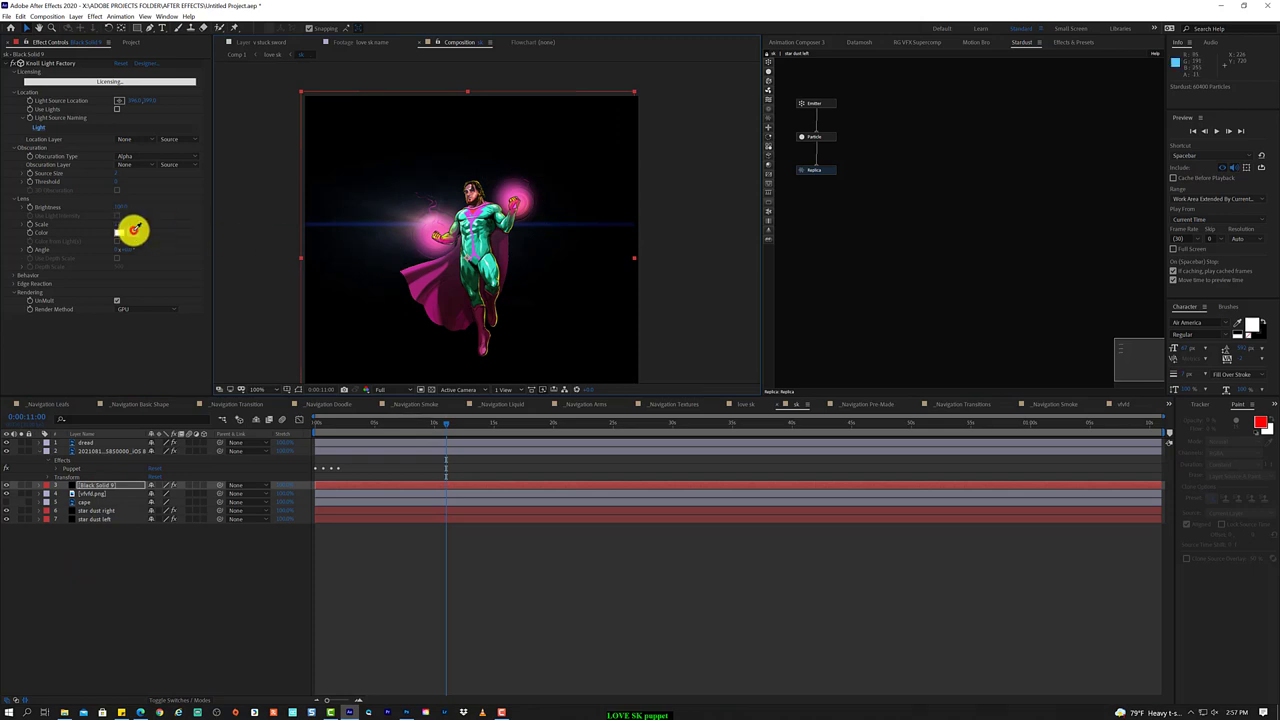
# - Sample the pink glow as the flare colour and raise its Brightness
pyautogui.click(134, 230)
pyautogui.click(437, 220)
pyautogui.moveTo(120, 204); pyautogui.dragTo(136, 204)
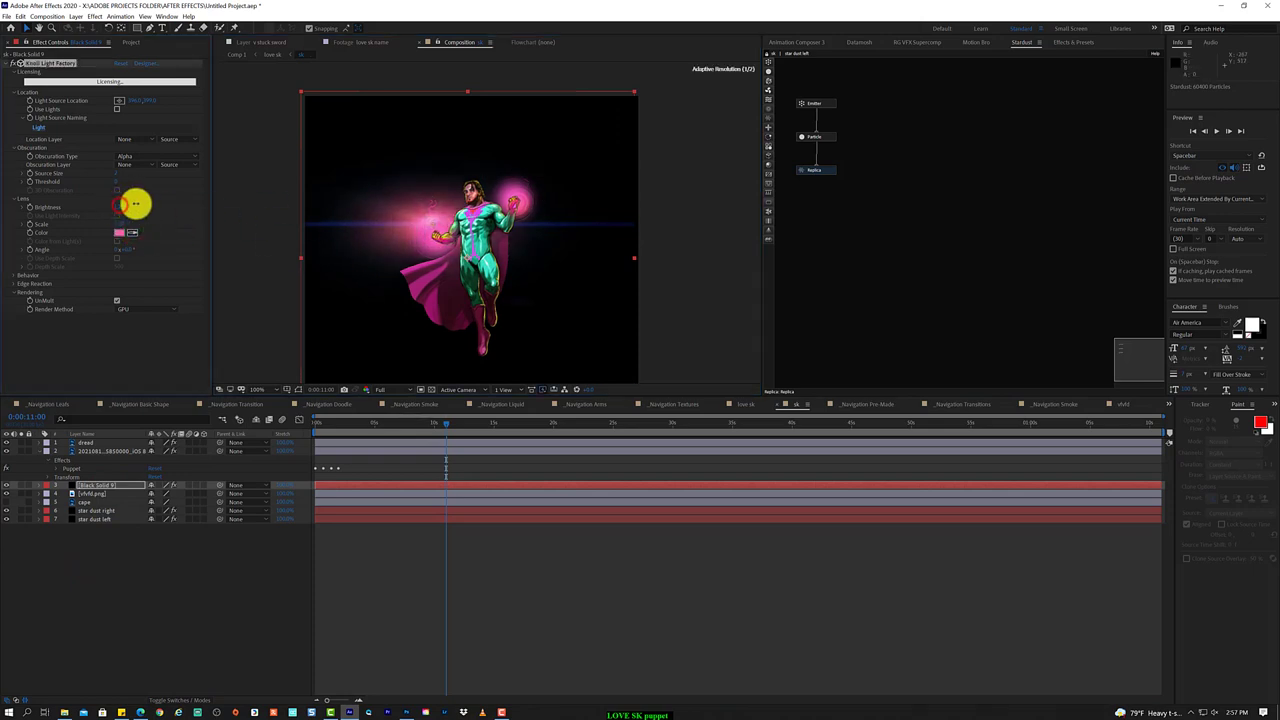
pyautogui.moveTo(430, 424)
pyautogui.mouseDown()
pyautogui.moveTo(507, 440)
pyautogui.moveTo(495, 443)
pyautogui.mouseUp()
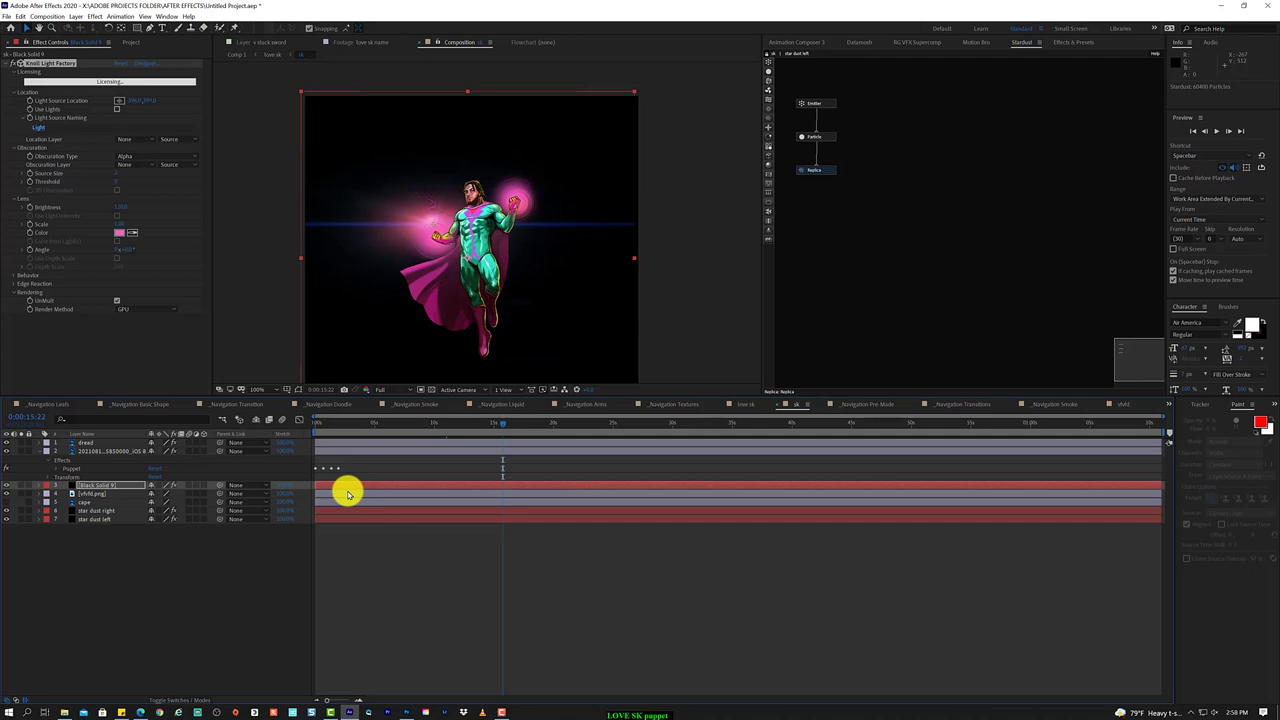
pyautogui.moveTo(428, 423); pyautogui.dragTo(701, 425)
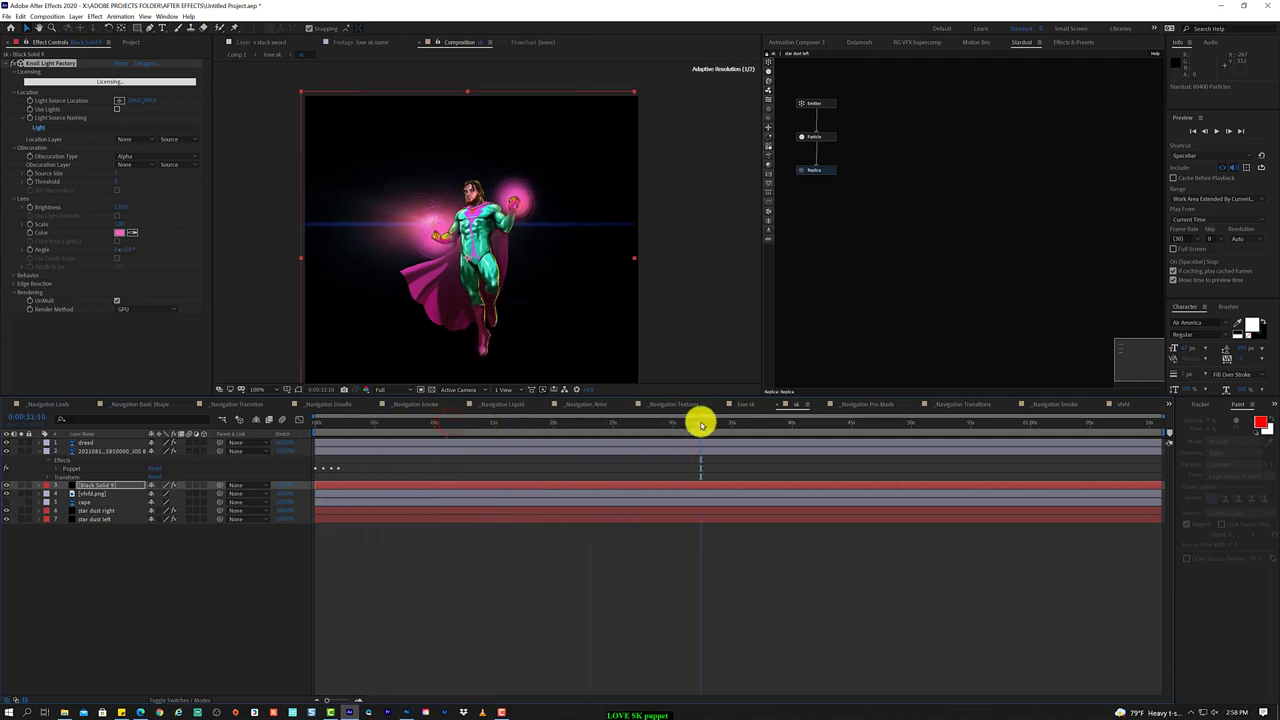
pyautogui.click(22, 275)
# - Try Flicker looping on the original flare, then undo it
pyautogui.click(150, 283)
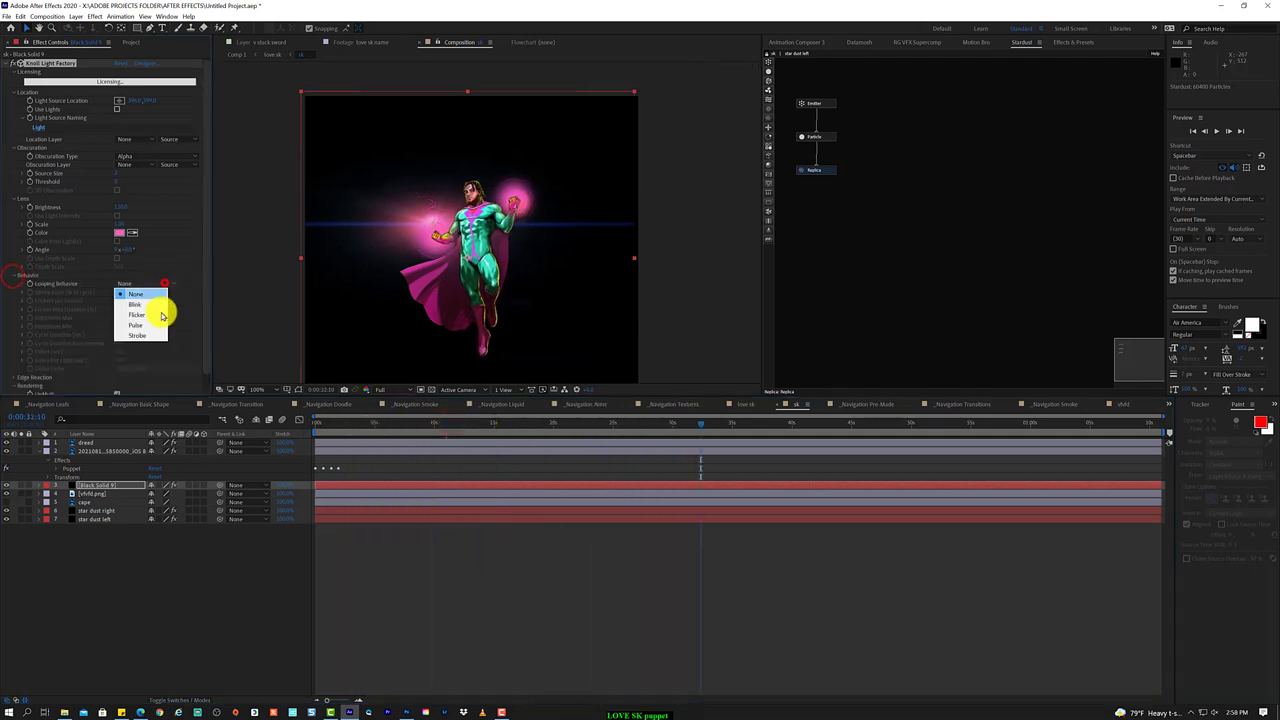
pyautogui.click(161, 314)
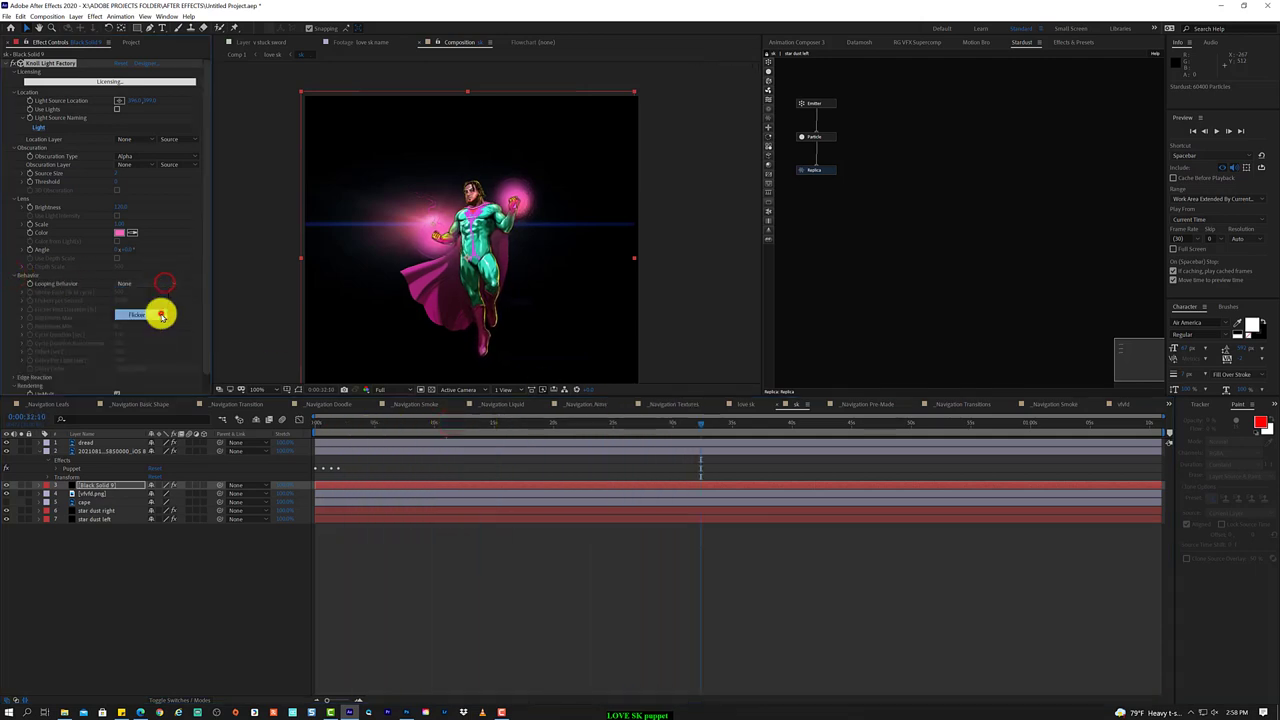
pyautogui.click(811, 437)
pyautogui.click(99, 485)
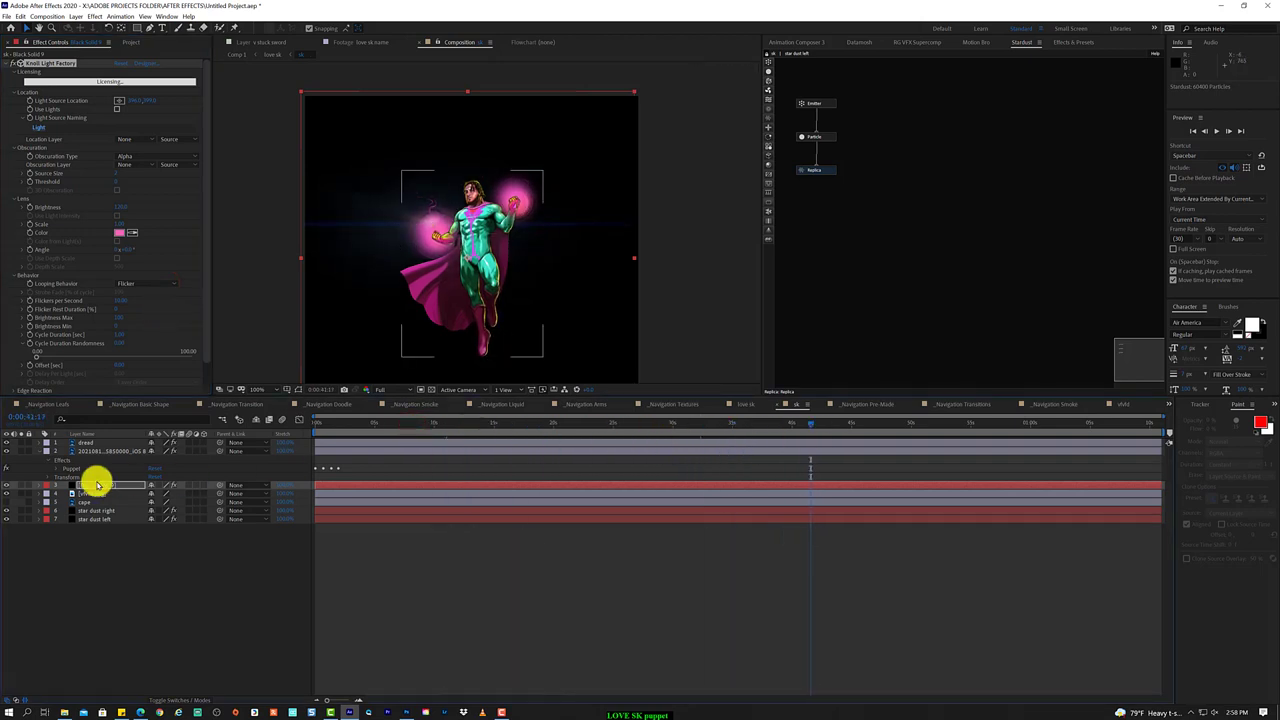
pyautogui.hotkey('ctrl', 'z')
# - Duplicate Black Solid 9, move the copy up-right and rename it 'Black Solid 9 part 2'
pyautogui.click(91, 485)
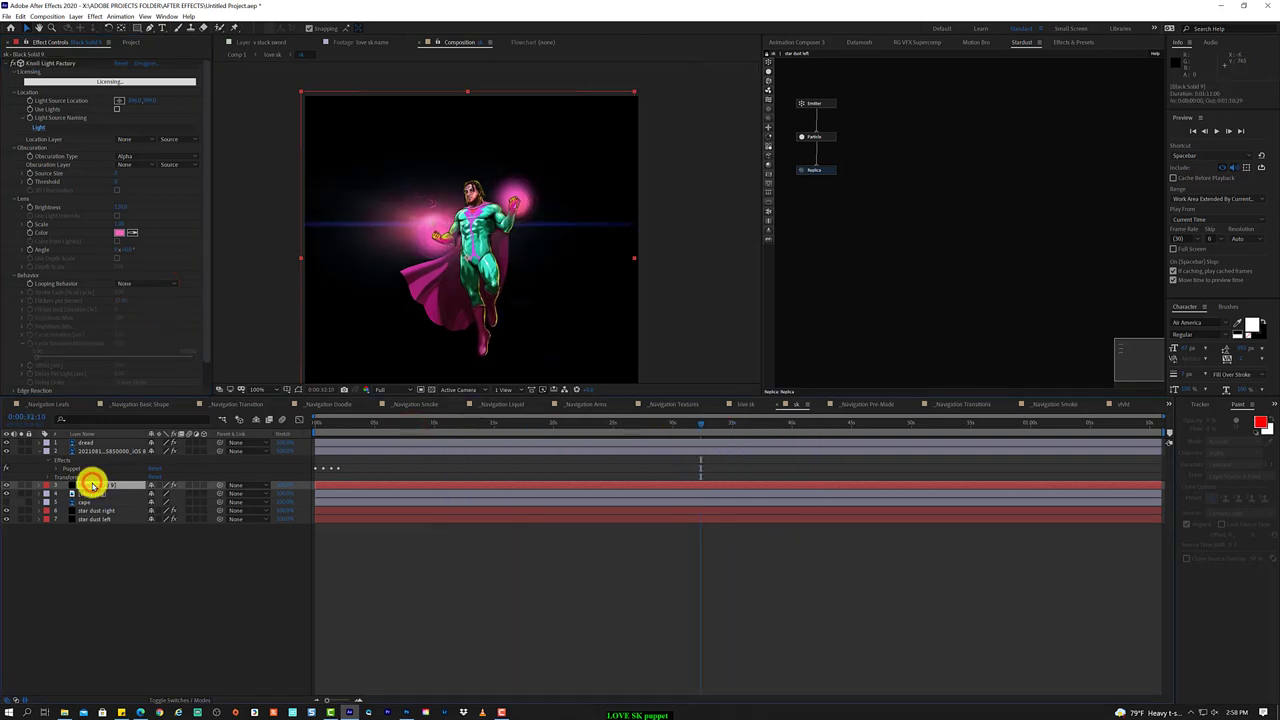
pyautogui.hotkey('ctrl', 'd')
pyautogui.moveTo(432, 216); pyautogui.dragTo(516, 197)
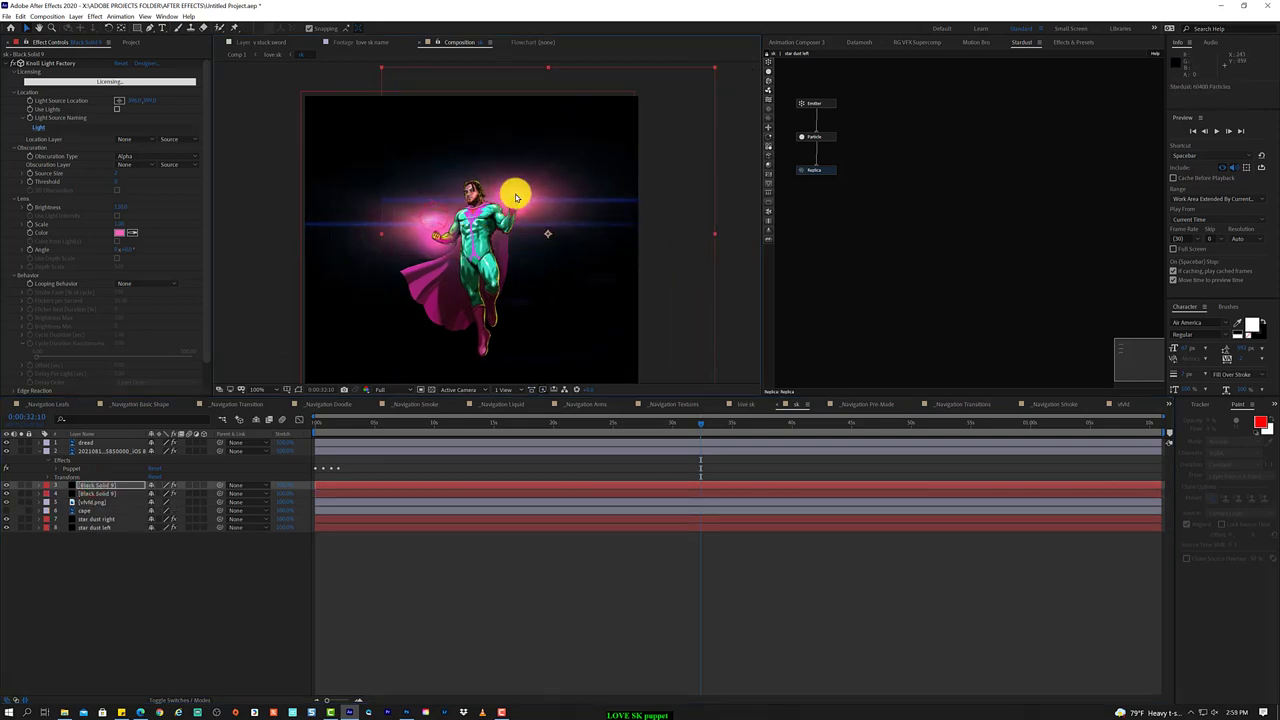
pyautogui.click(462, 304)
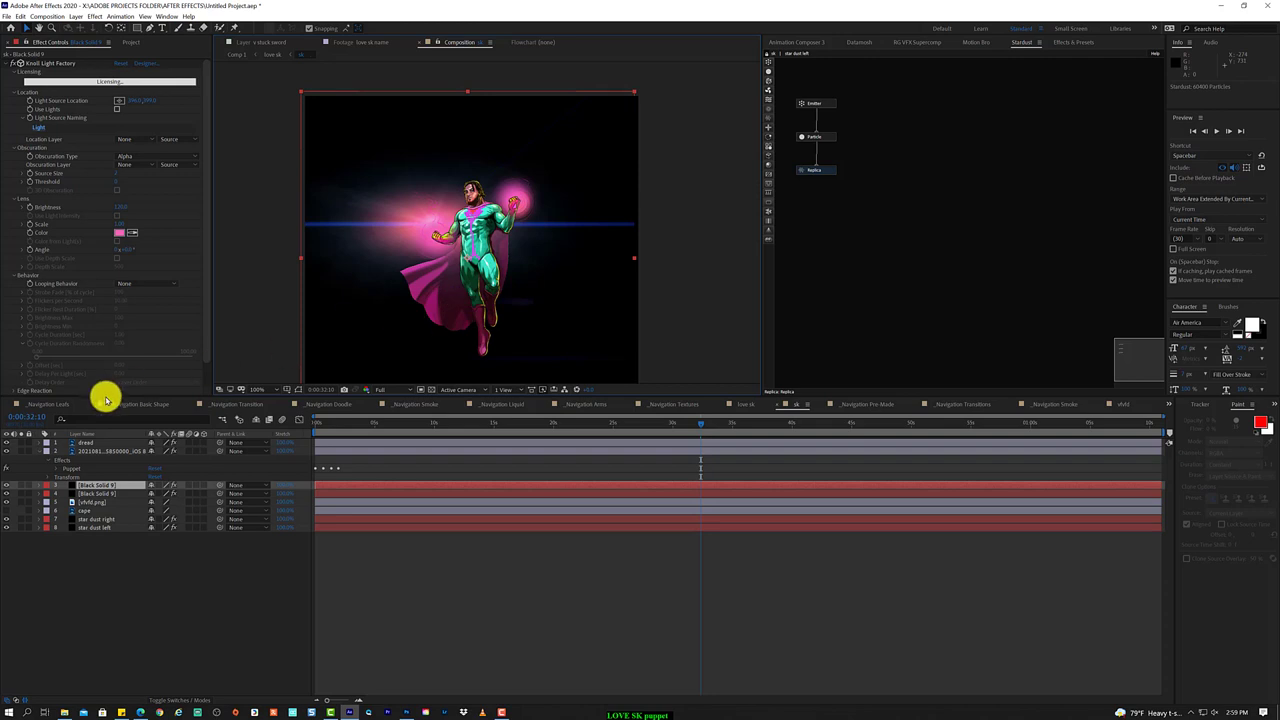
pyautogui.click(105, 484)
pyautogui.moveTo(105, 489); pyautogui.dragTo(138, 470)
pyautogui.write('part 2')
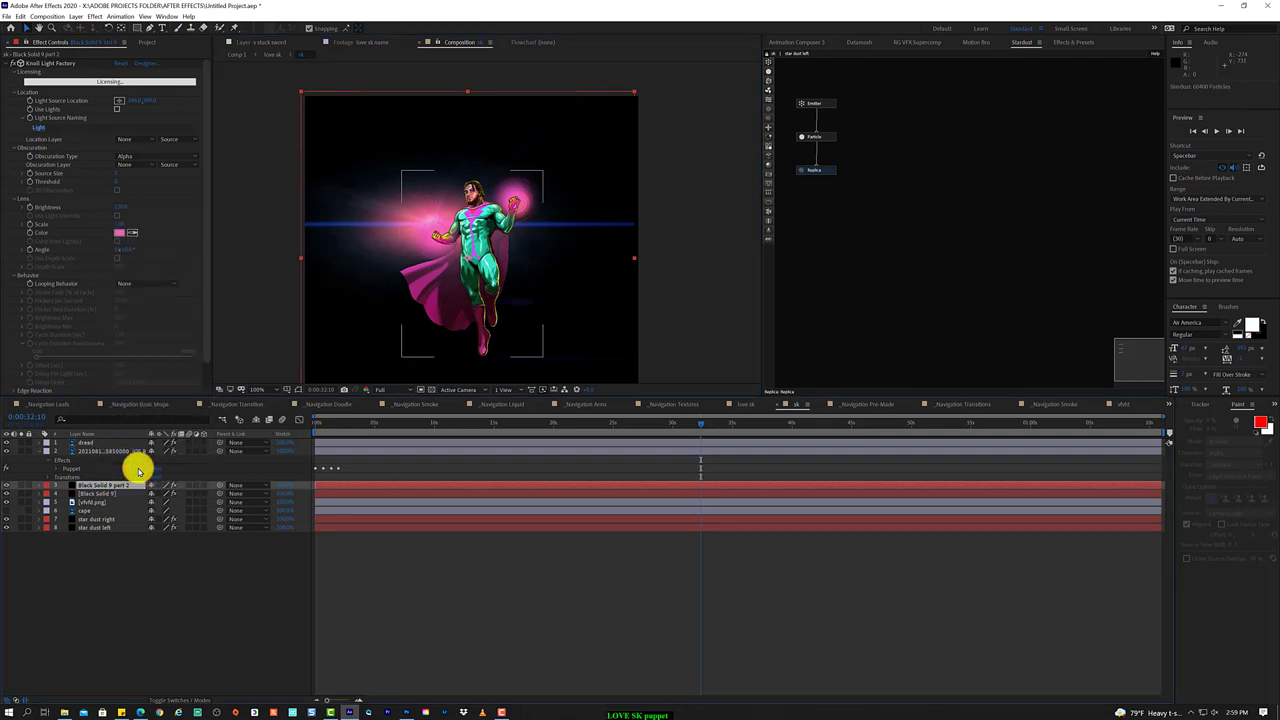
# - Set the duplicate flare's Looping Behavior to Flicker
pyautogui.click(140, 283)
pyautogui.click(138, 300)
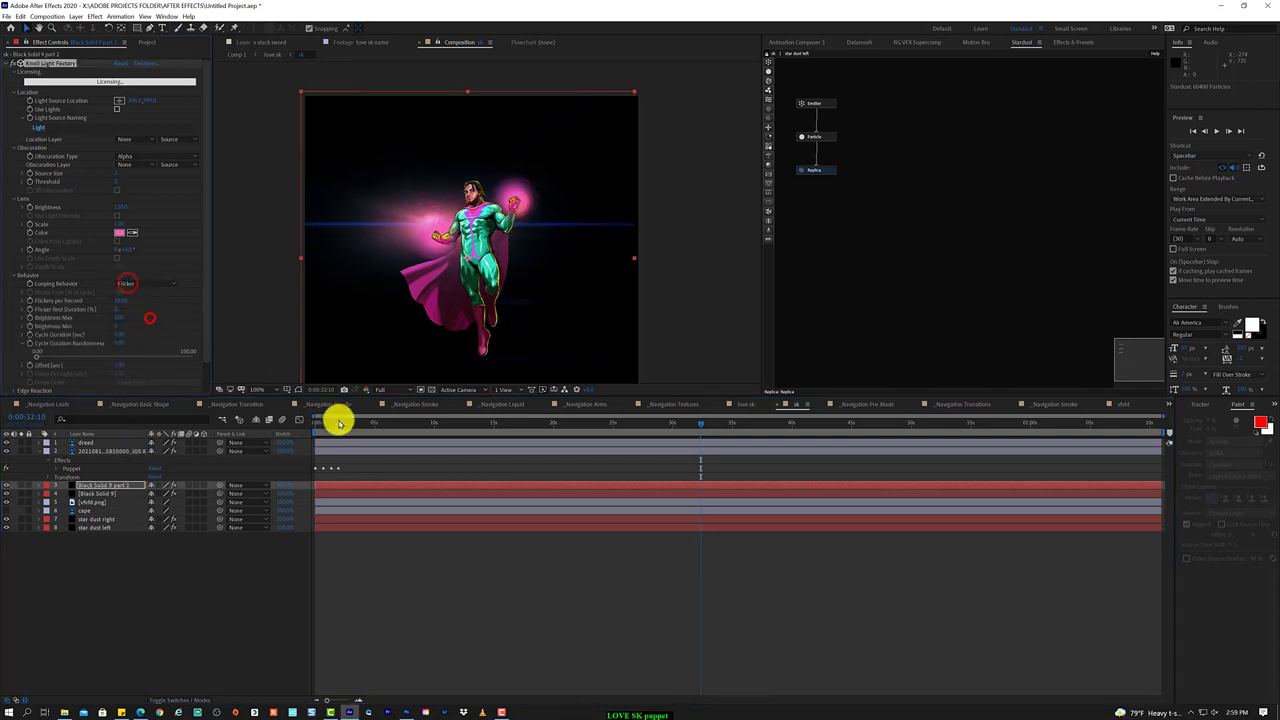
pyautogui.moveTo(338, 420); pyautogui.dragTo(652, 423)
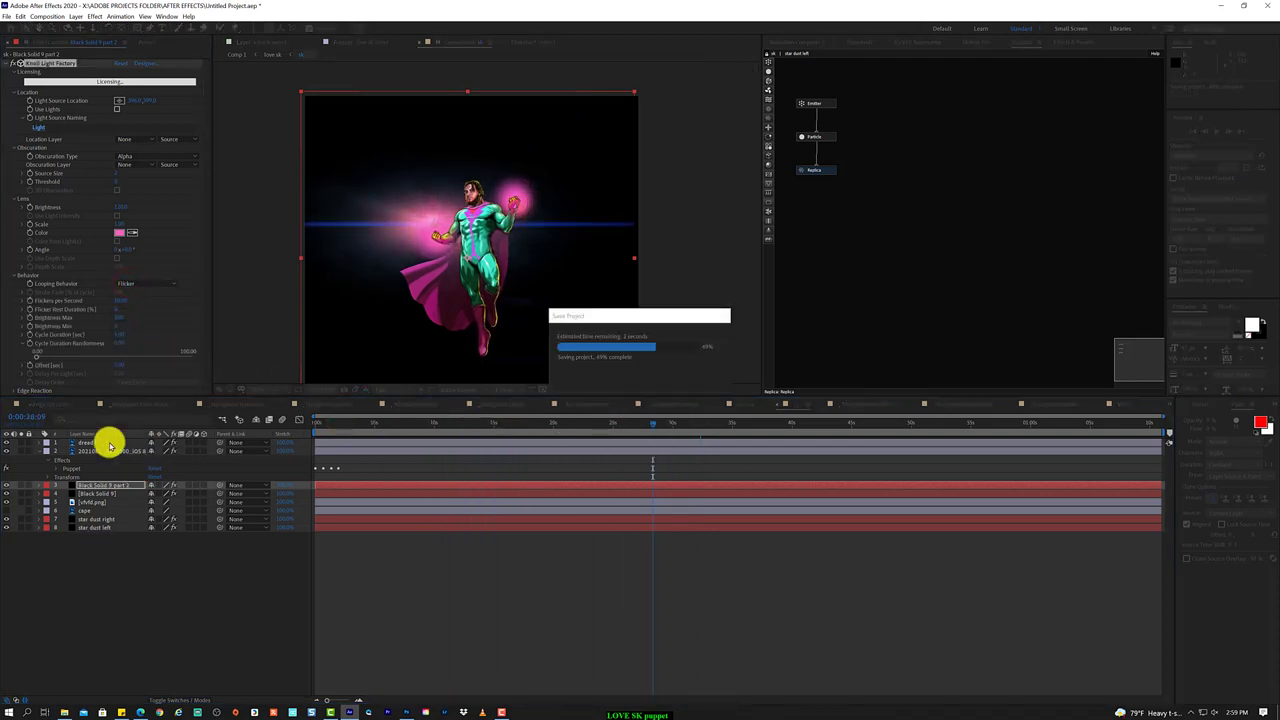
pyautogui.click(106, 502)
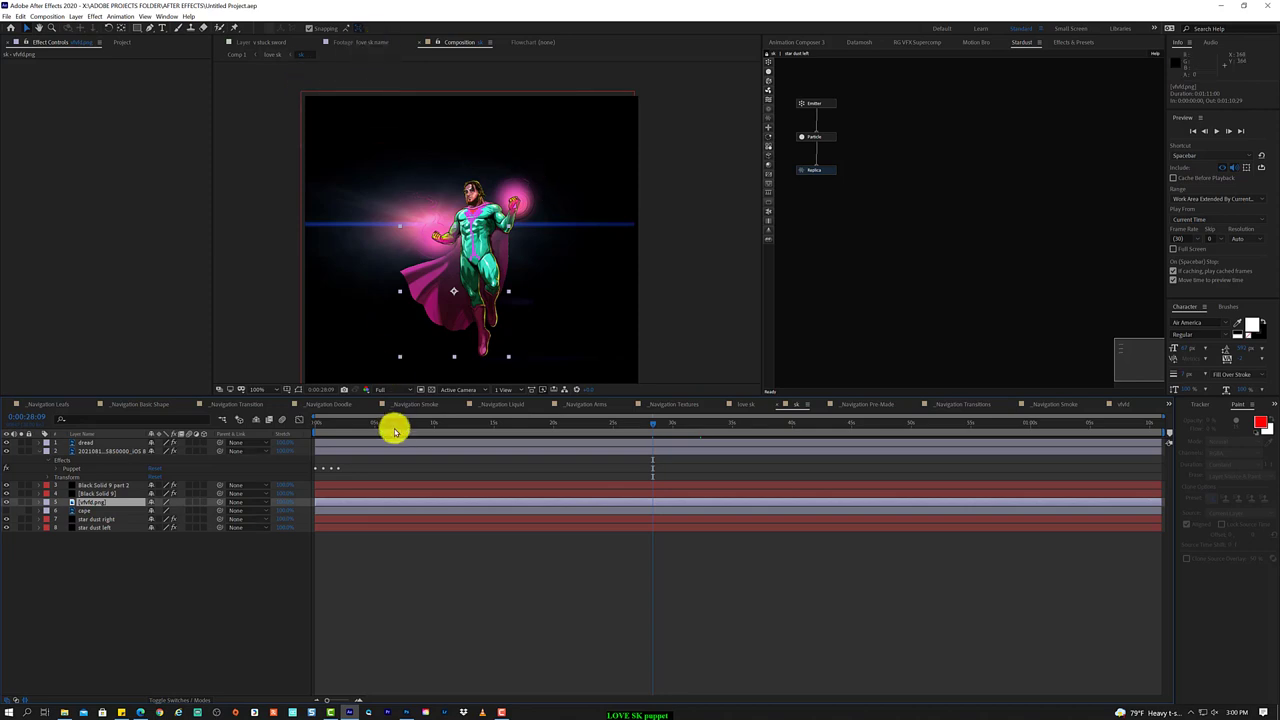
pyautogui.moveTo(570, 423); pyautogui.dragTo(553, 423)
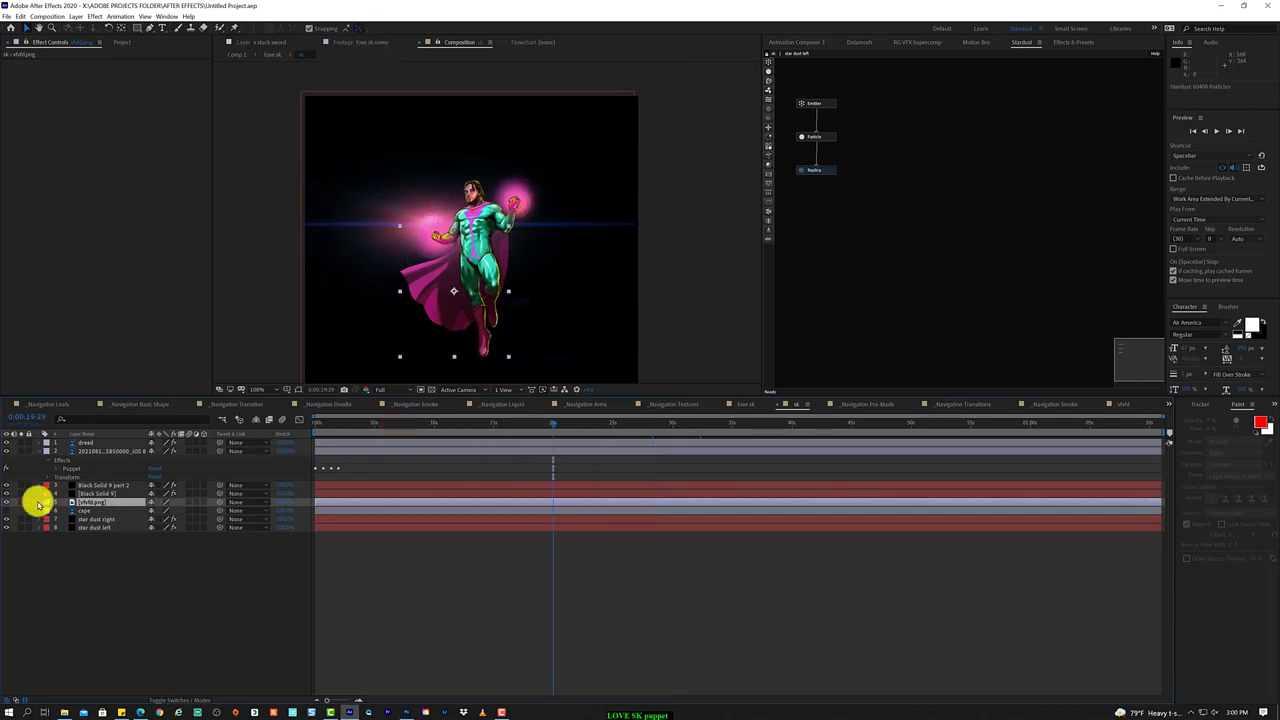
# - Apply Sapphire Distort > S_Shake to the vfxhd.png hero layer and scrub to preview the jitter
pyautogui.rightClick(108, 503)
pyautogui.moveTo(150, 378)
pyautogui.moveTo(271, 370)
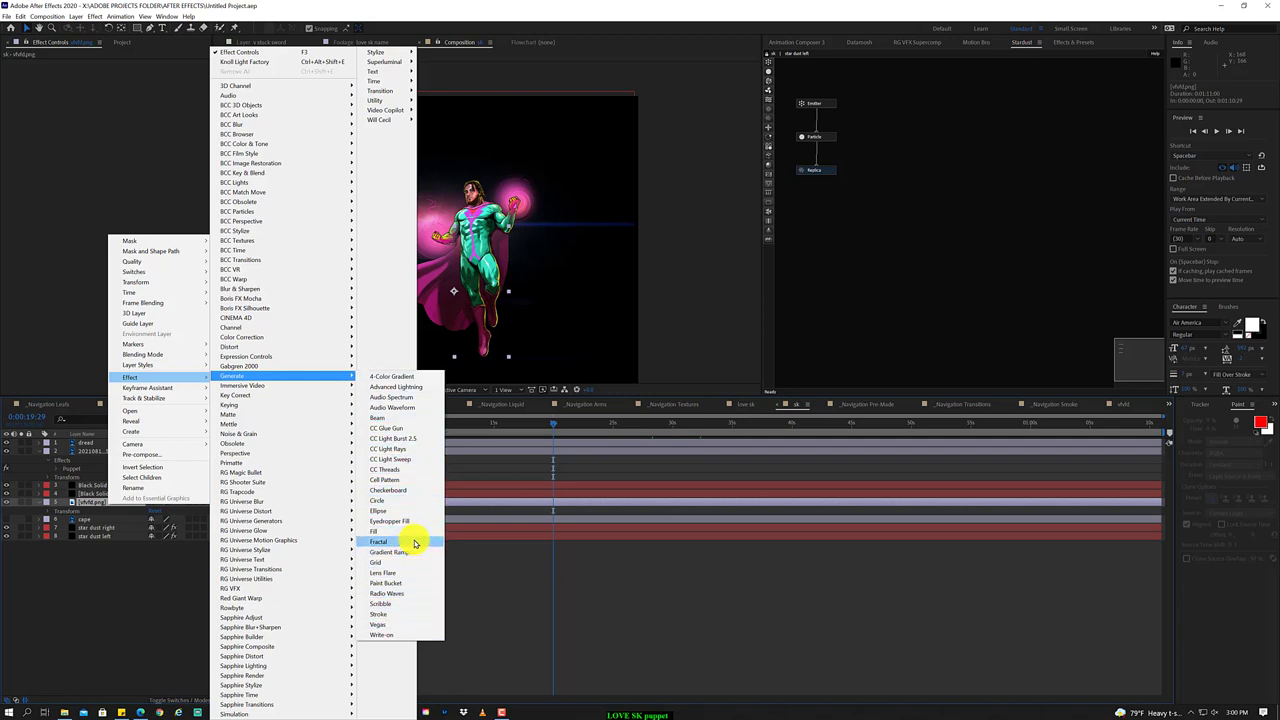
pyautogui.moveTo(298, 610)
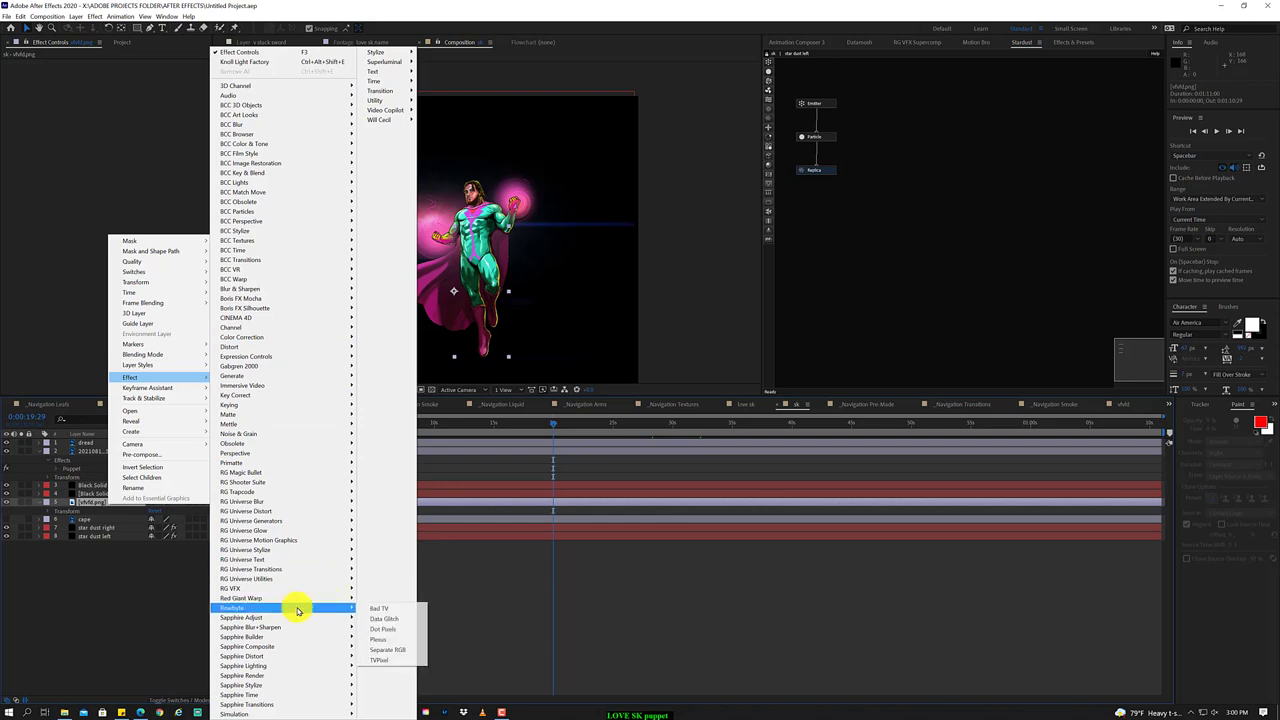
pyautogui.moveTo(283, 715)
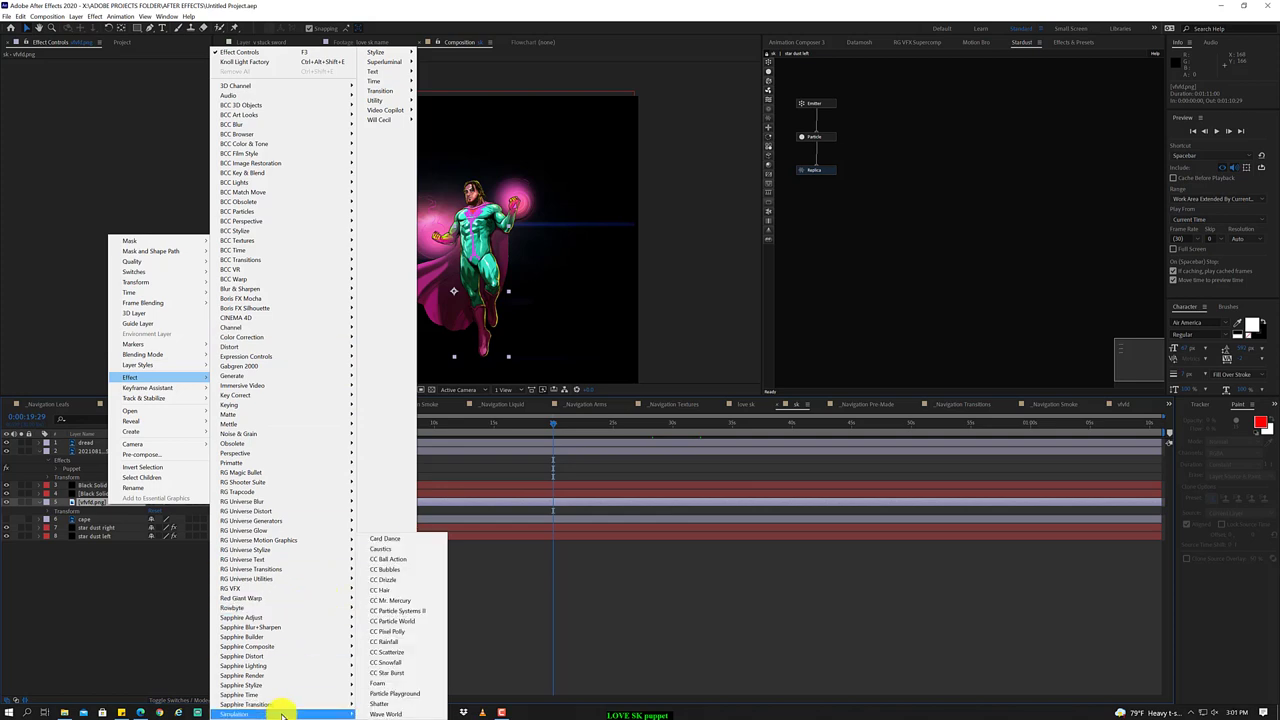
pyautogui.moveTo(391, 54)
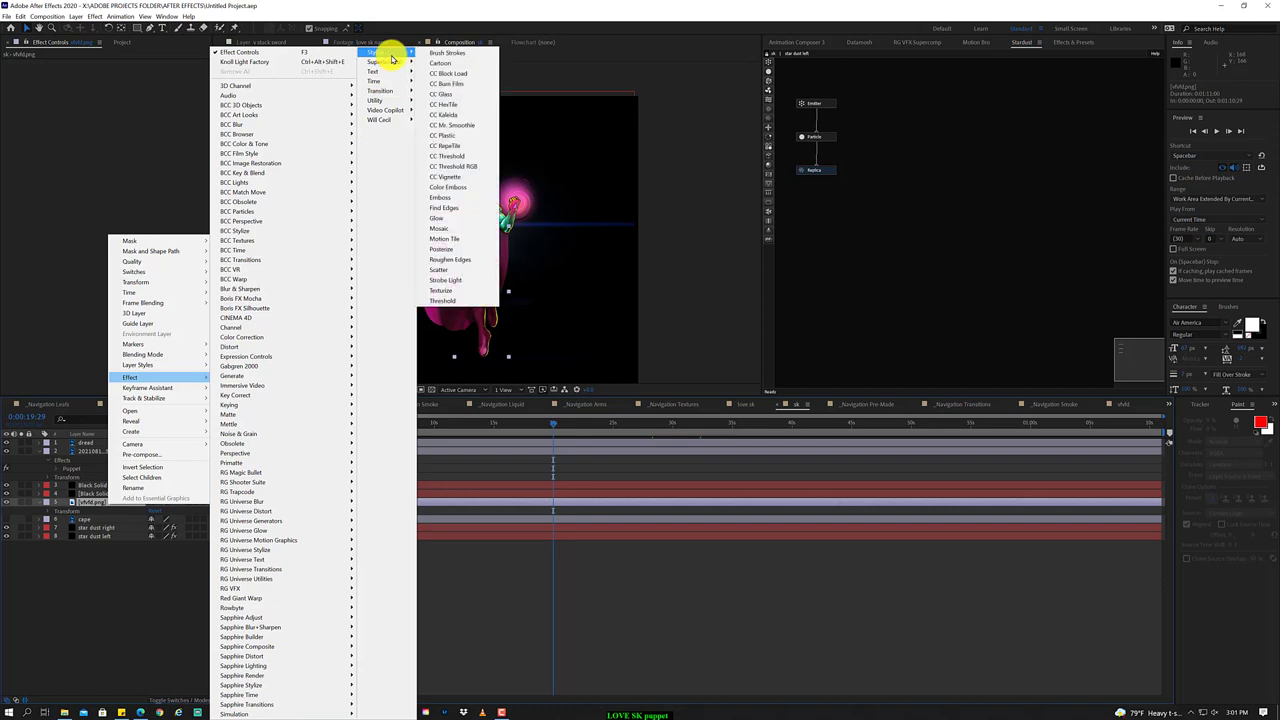
pyautogui.press('Down')
pyautogui.press('Down')
pyautogui.press('Down')
pyautogui.press('Down')
pyautogui.press('Down')
pyautogui.press('Down')
pyautogui.press('Down')
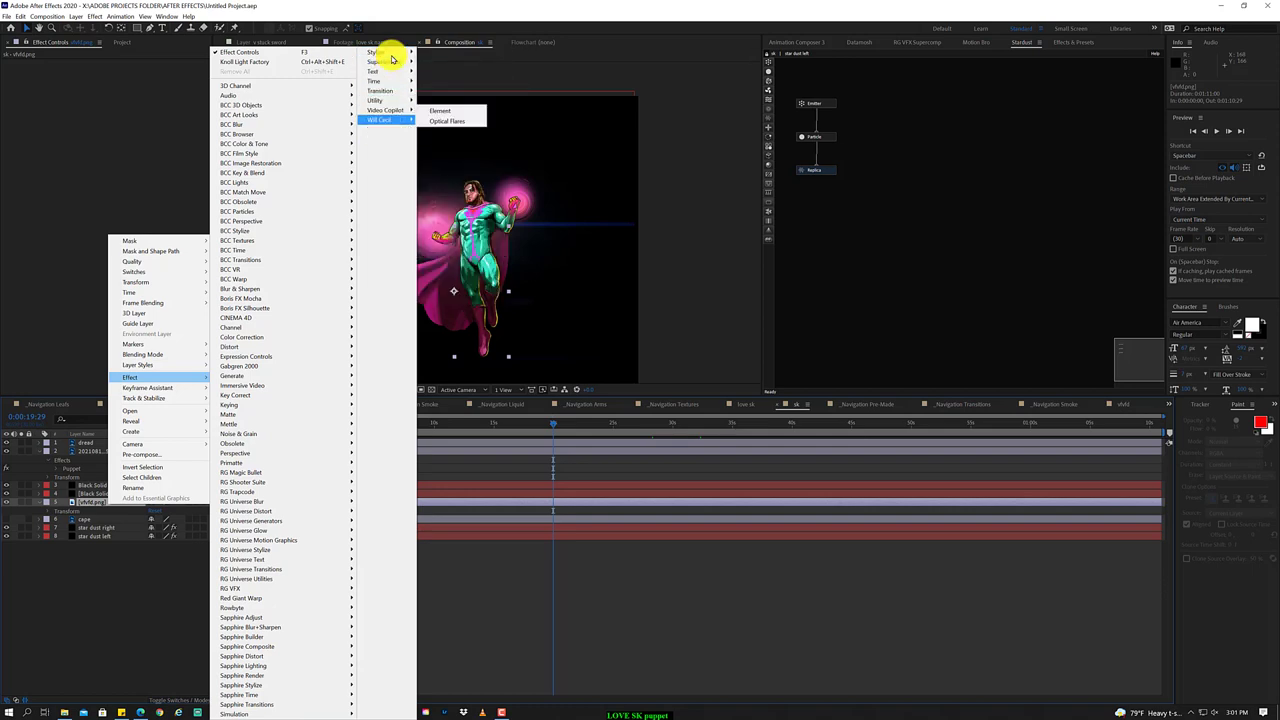
pyautogui.moveTo(398, 86)
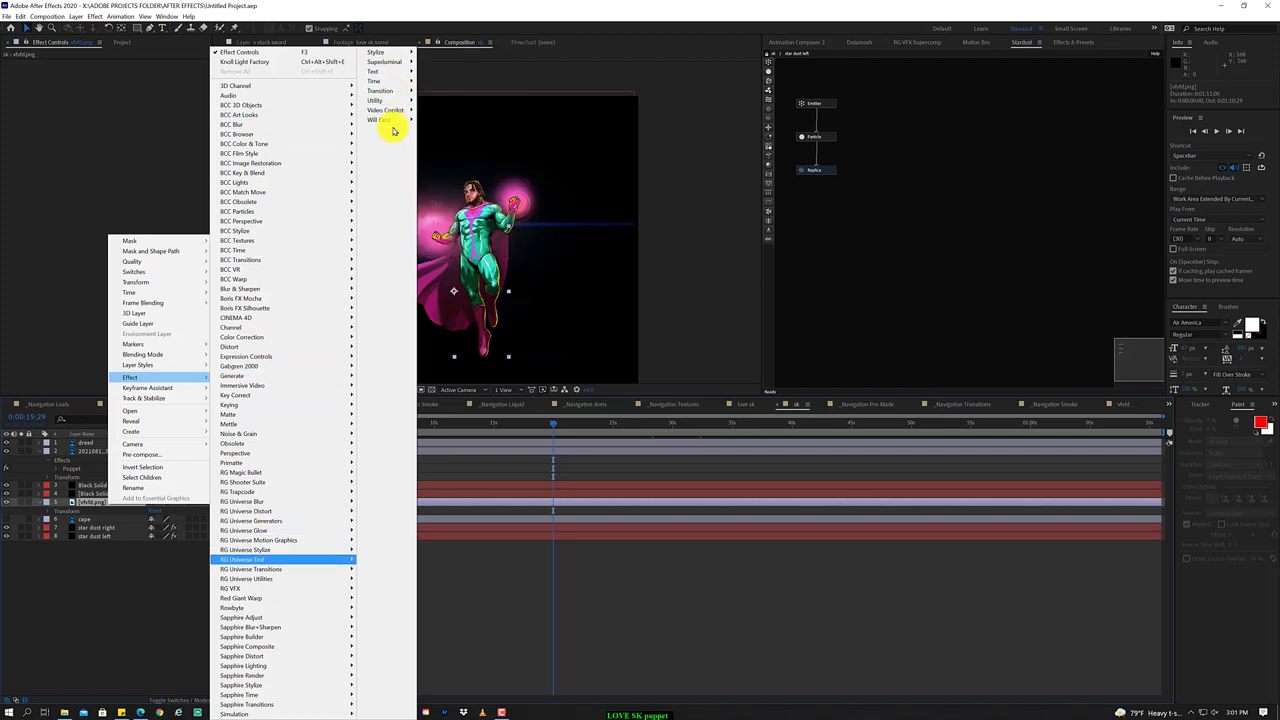
pyautogui.moveTo(297, 686)
pyautogui.press('Up')
pyautogui.press('Up')
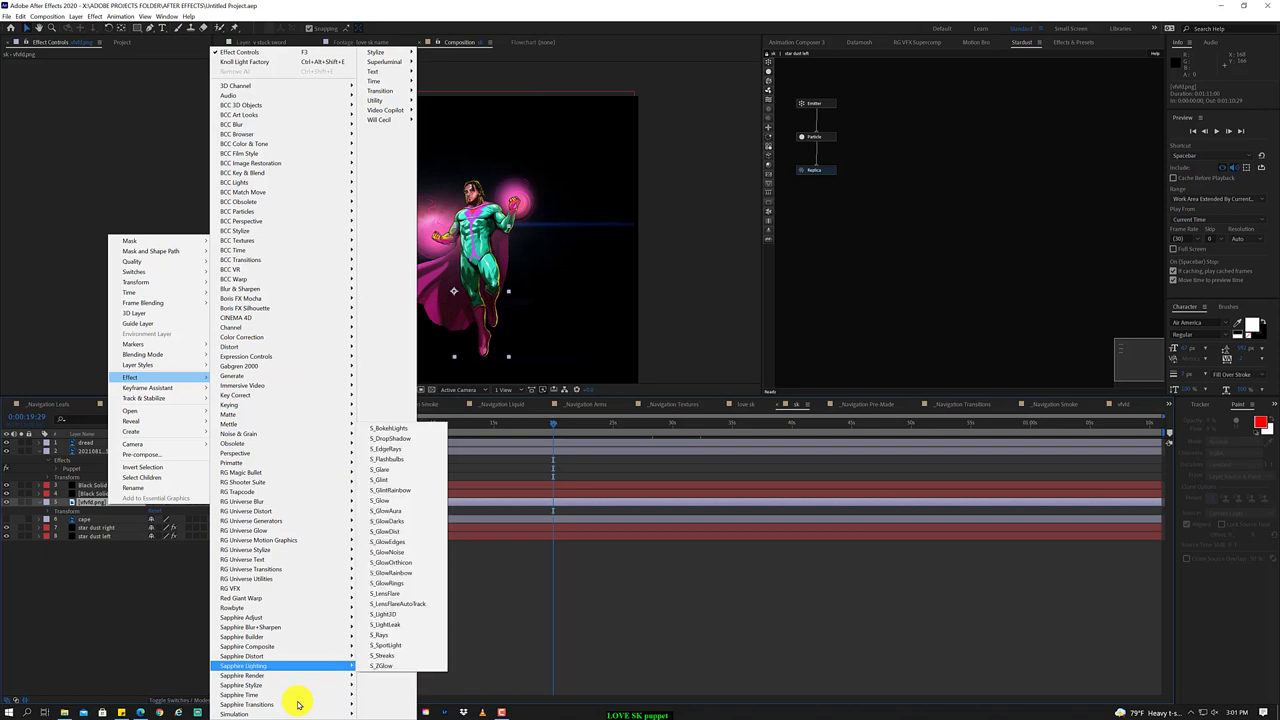
pyautogui.moveTo(300, 656)
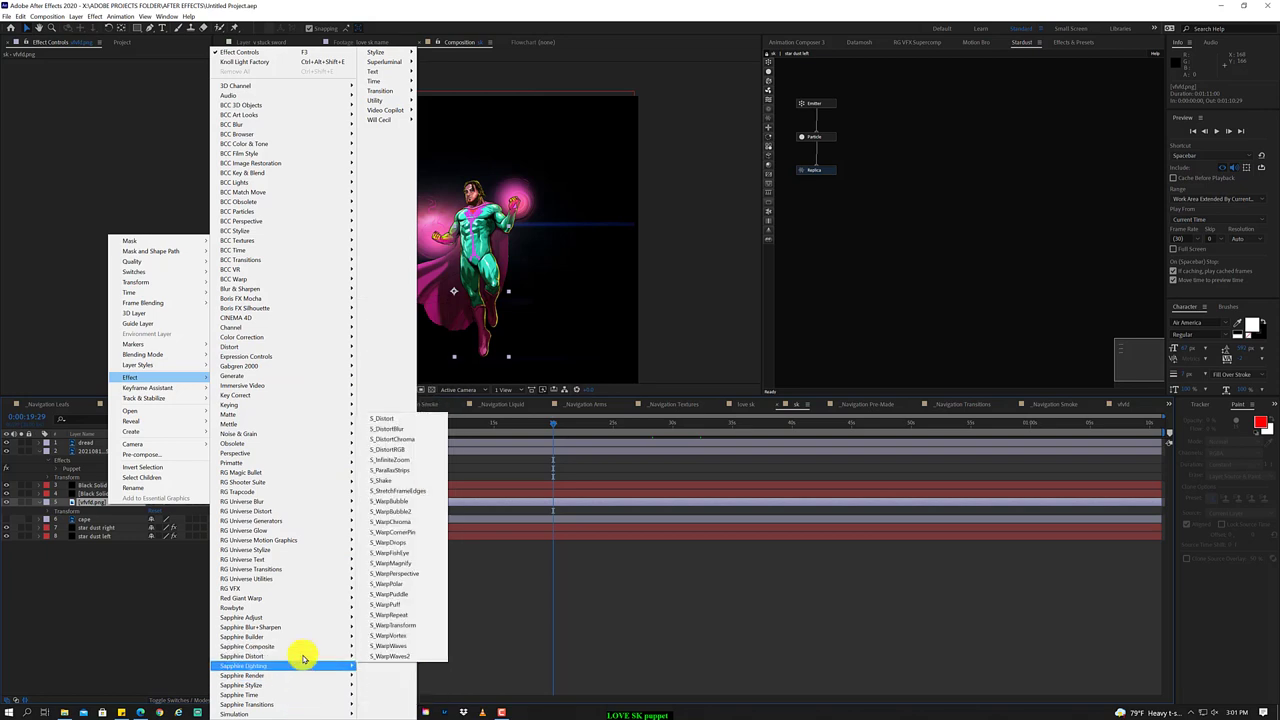
pyautogui.click(382, 479)
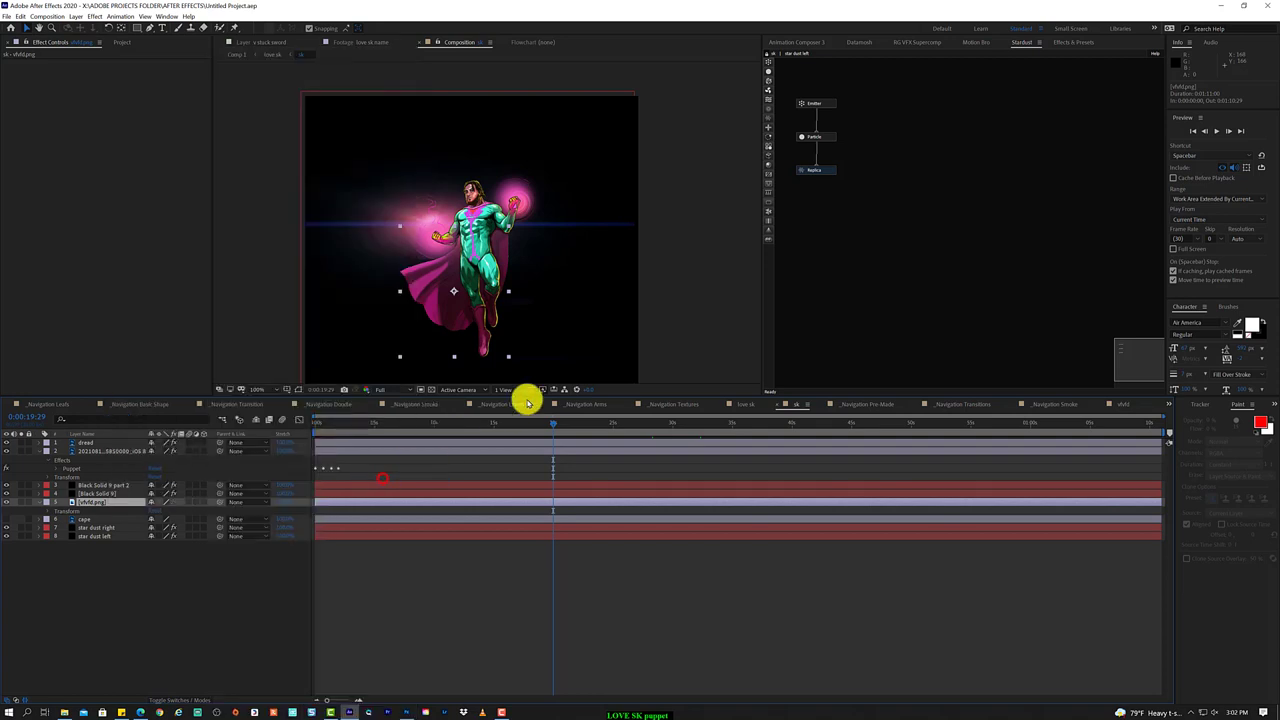
pyautogui.moveTo(400, 424); pyautogui.dragTo(495, 430)
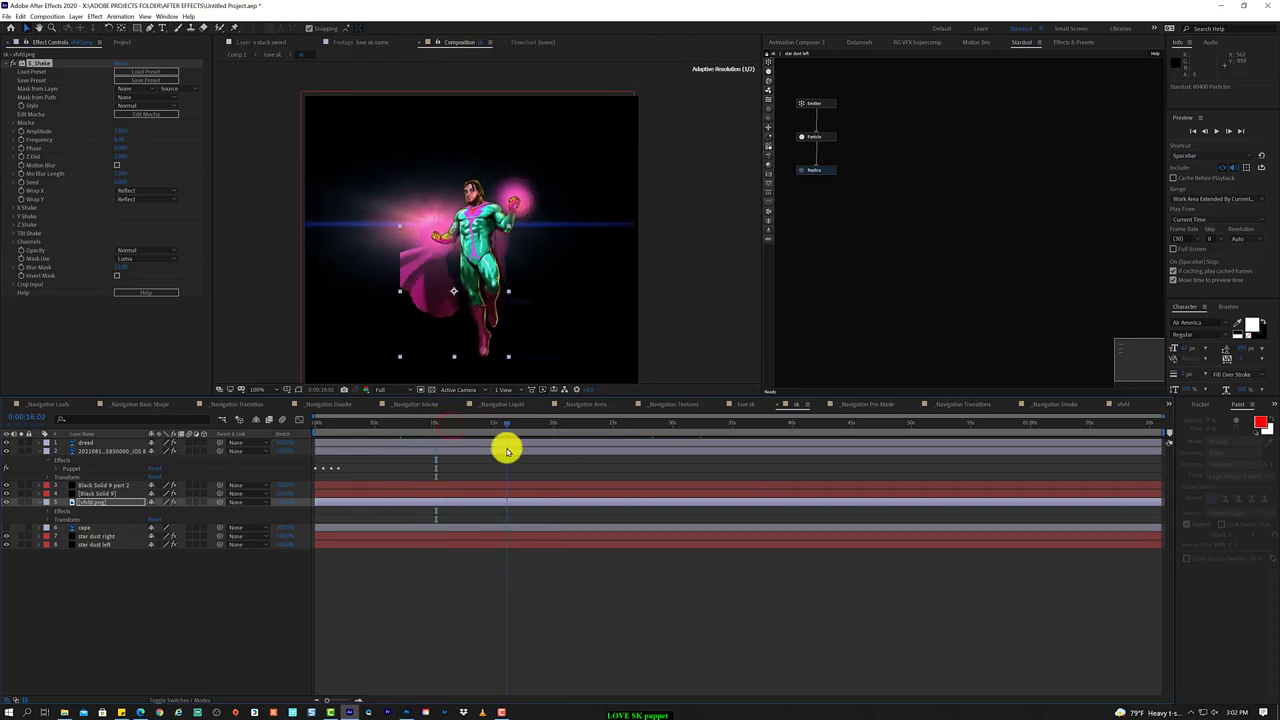
# - Preview the What's Shakin Baby, Twitch Channels, The World's Spinning, Slightly Askew and Shake Me Gently presets
pyautogui.click(135, 72)
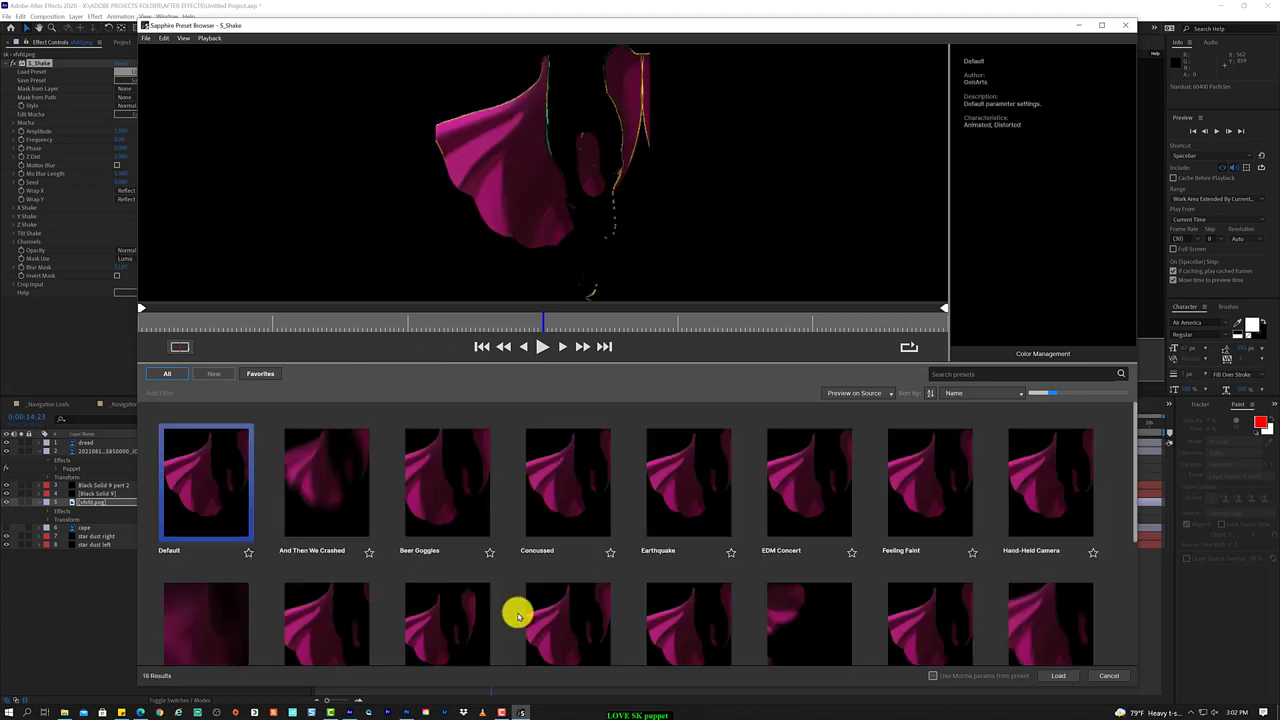
pyautogui.scroll(-3, 390, 595)
pyautogui.scroll(-1, 430, 620)
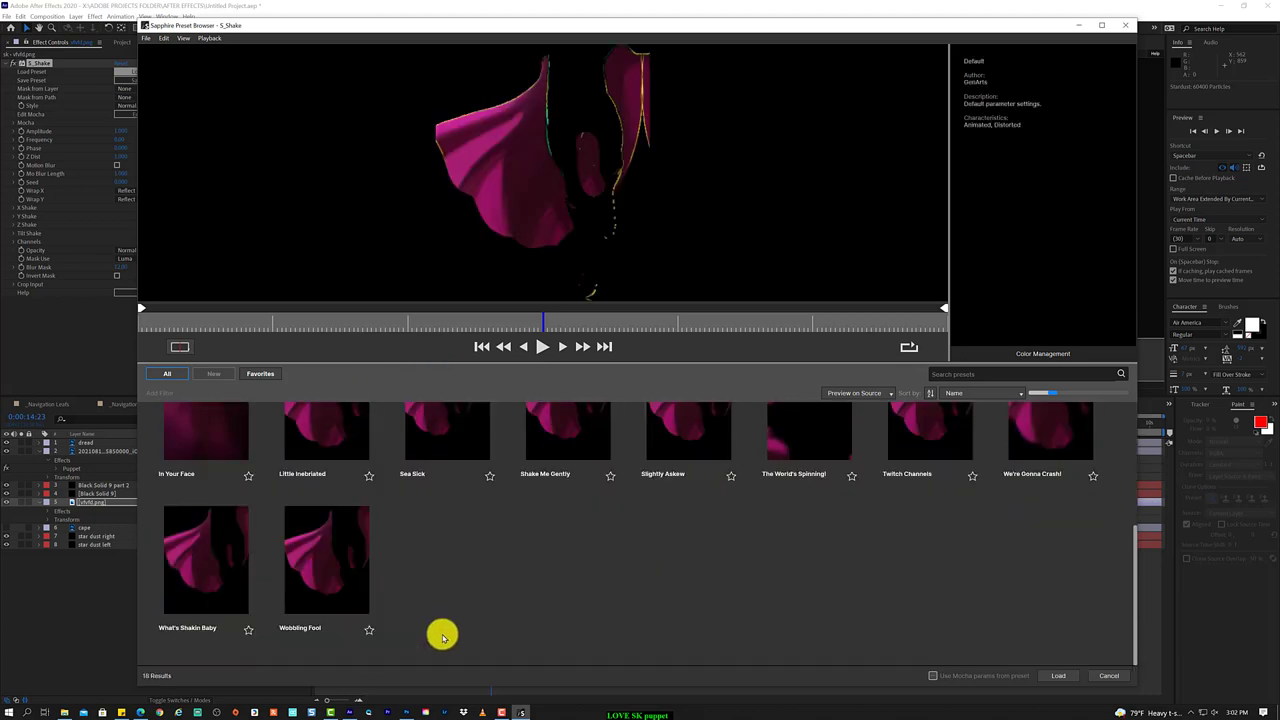
pyautogui.click(224, 570)
pyautogui.click(541, 346)
pyautogui.click(931, 441)
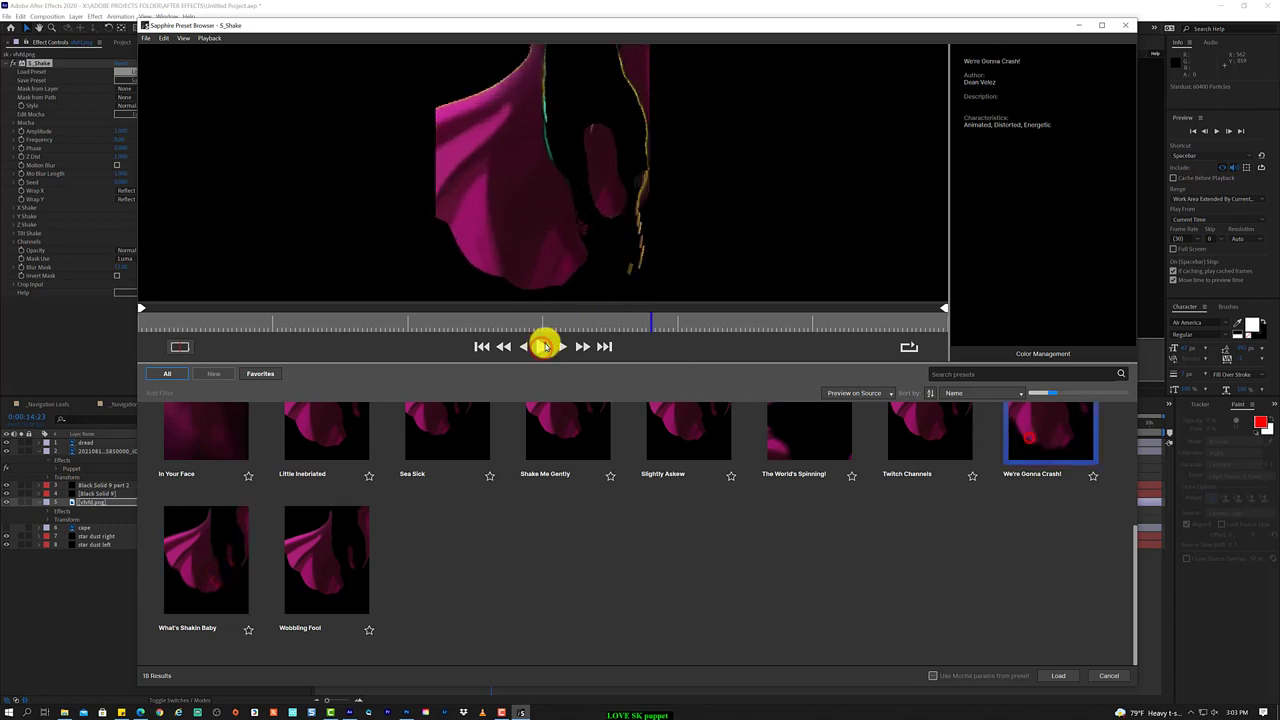
pyautogui.click(543, 346)
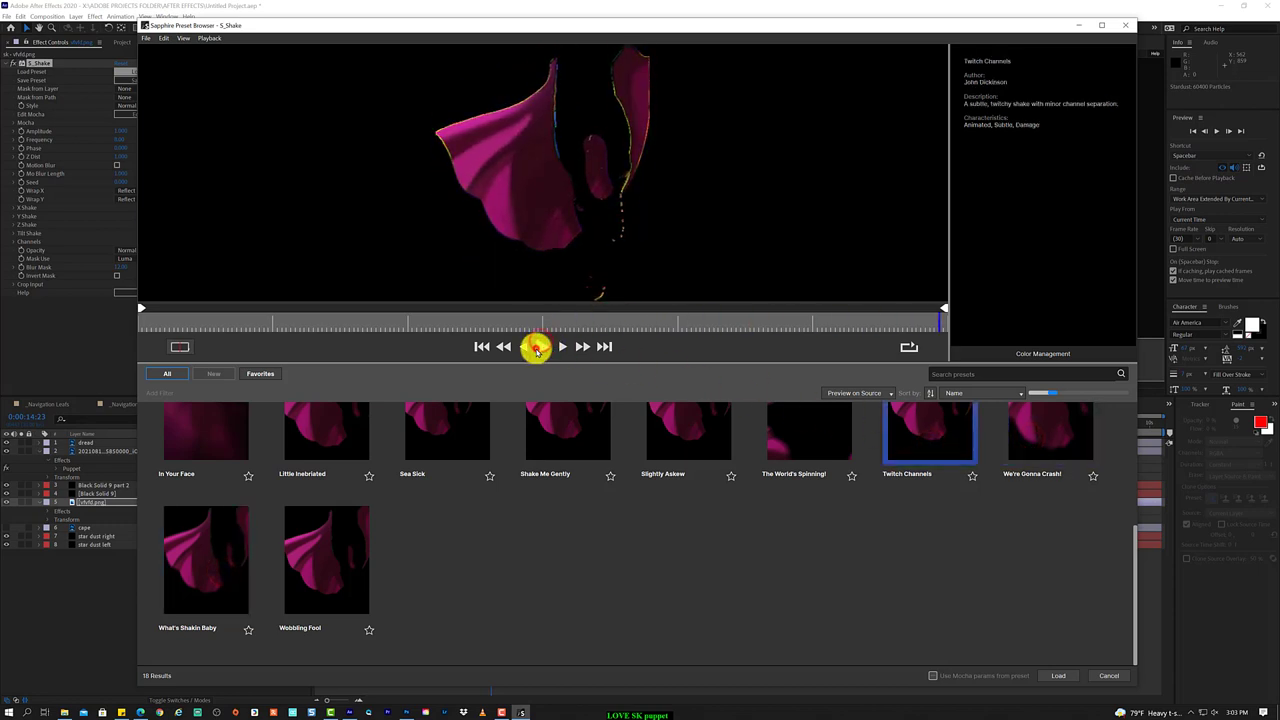
pyautogui.click(806, 441)
pyautogui.click(681, 428)
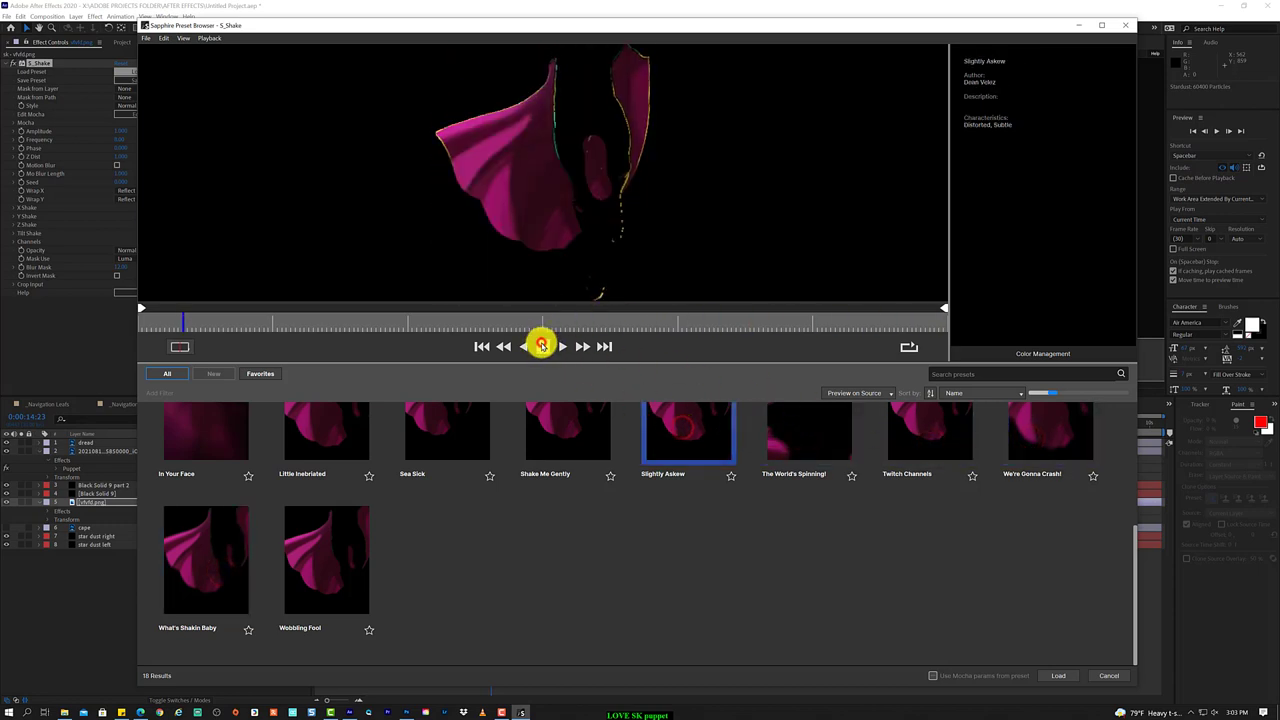
pyautogui.click(557, 428)
pyautogui.click(541, 347)
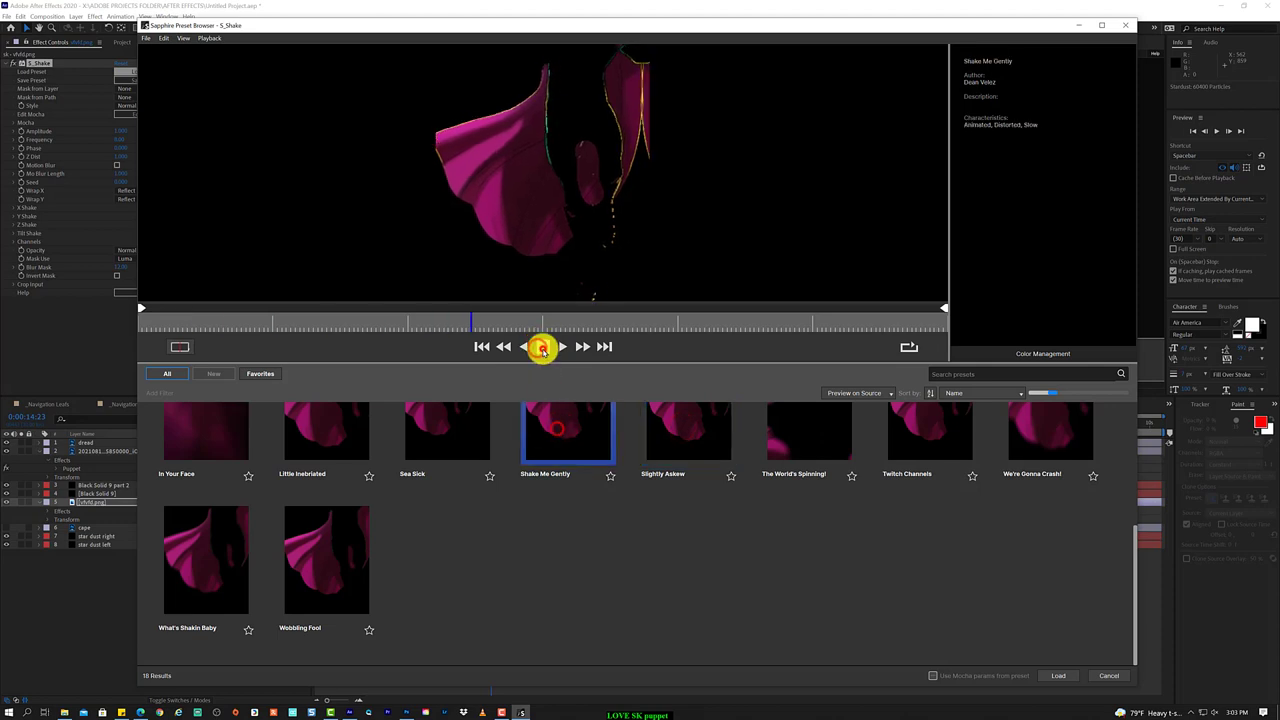
# - Preview the Little Inebriated, In Your Face, Hand-Held Camera, EDM Concert and Earthquake shake presets
pyautogui.scroll(1, 349, 486)
pyautogui.click(349, 486)
pyautogui.click(541, 347)
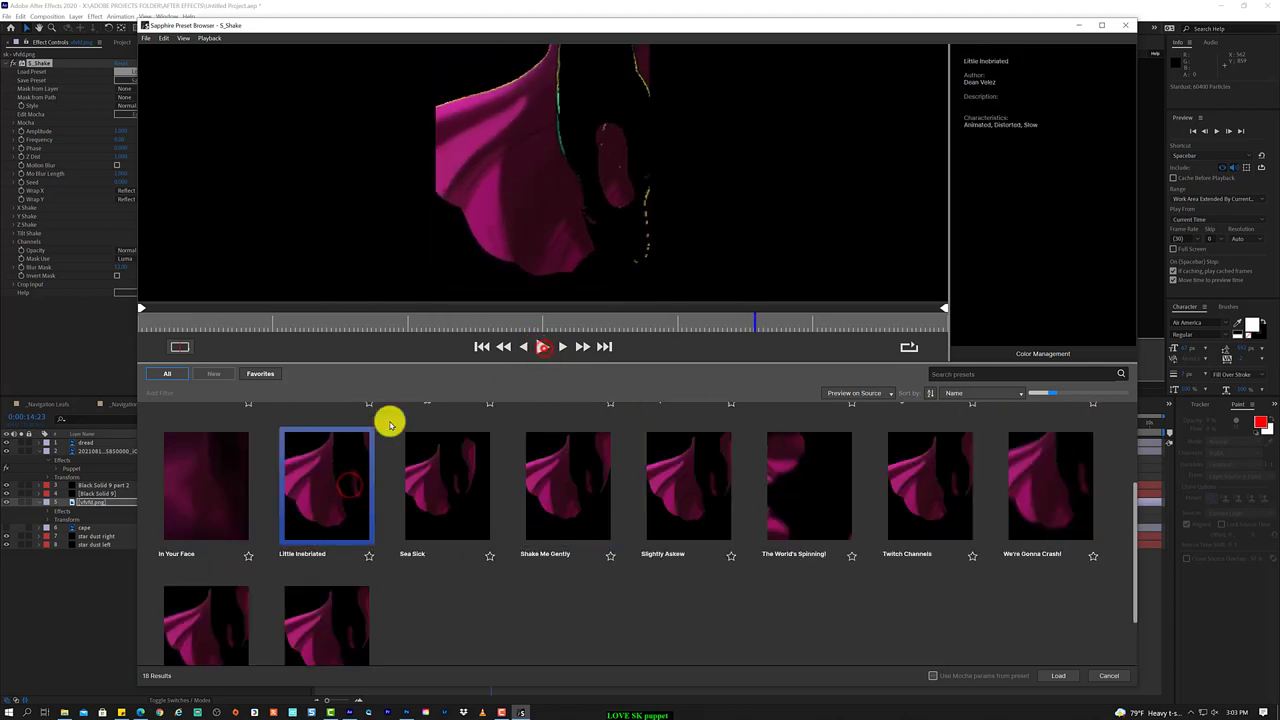
pyautogui.click(203, 509)
pyautogui.click(541, 347)
pyautogui.scroll(1, 700, 420)
pyautogui.click(1040, 427)
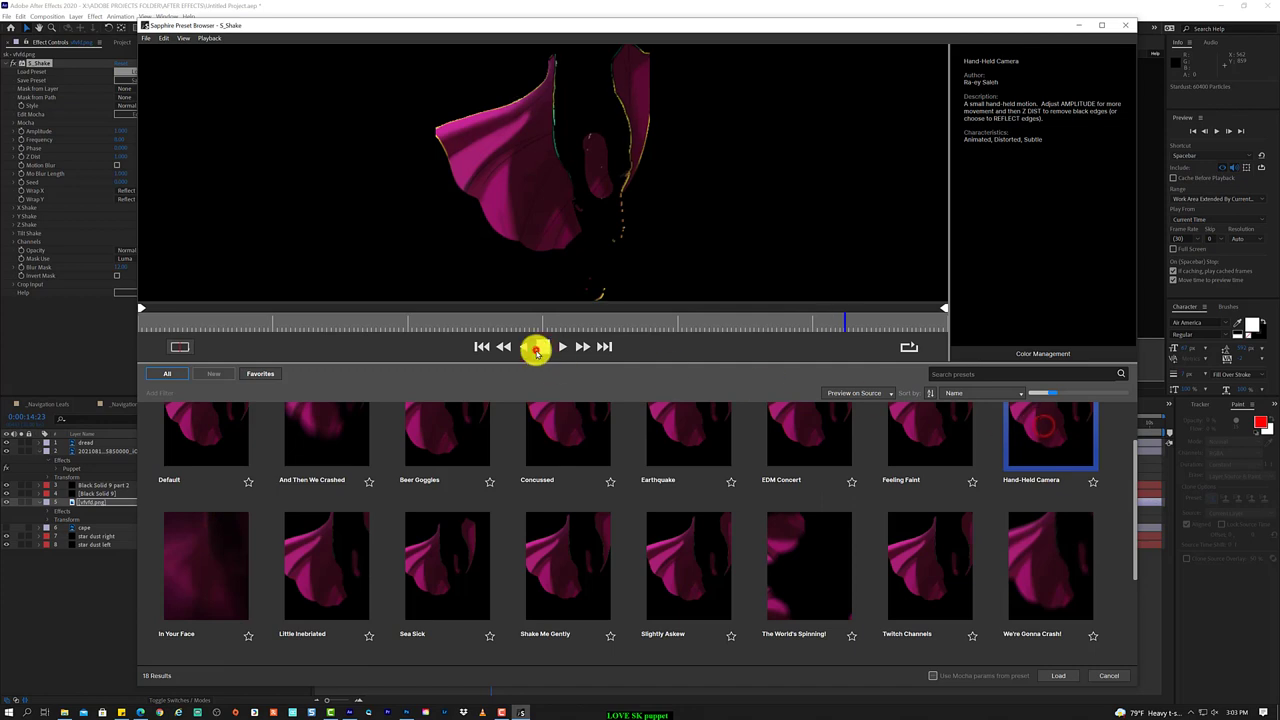
pyautogui.click(536, 349)
pyautogui.click(921, 444)
pyautogui.click(537, 347)
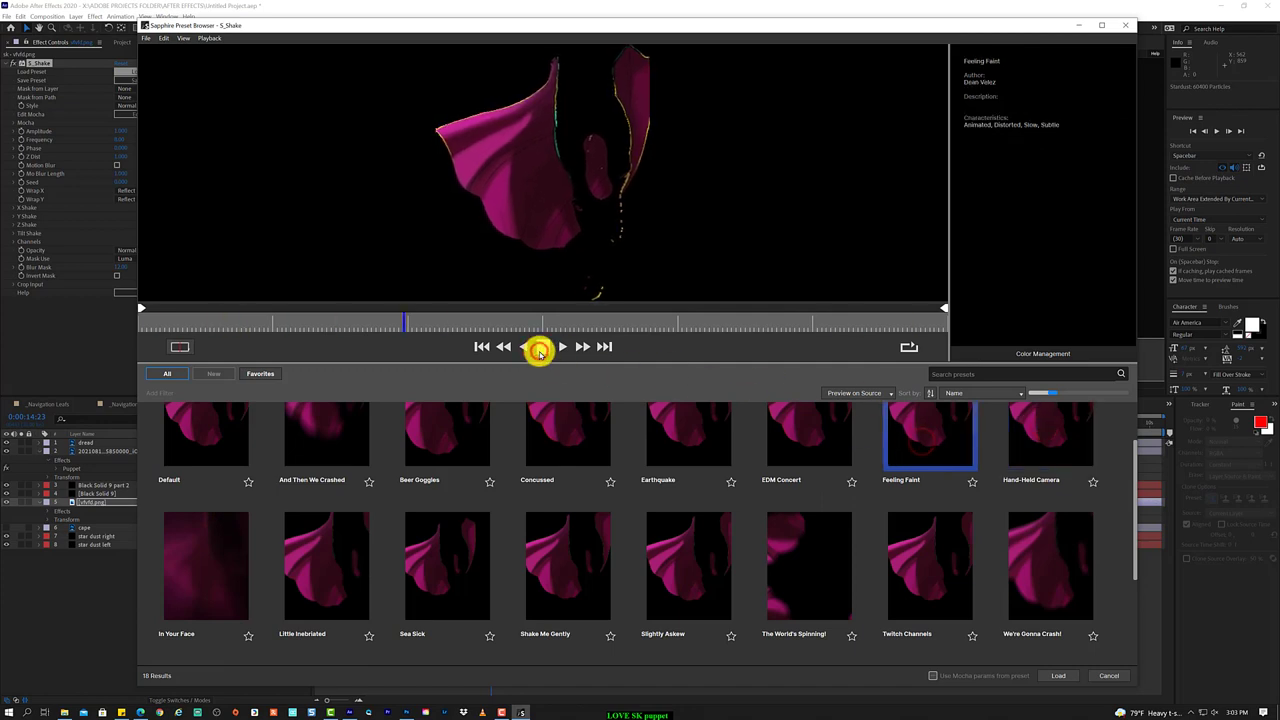
pyautogui.click(797, 445)
pyautogui.click(540, 346)
pyautogui.click(708, 438)
pyautogui.click(540, 346)
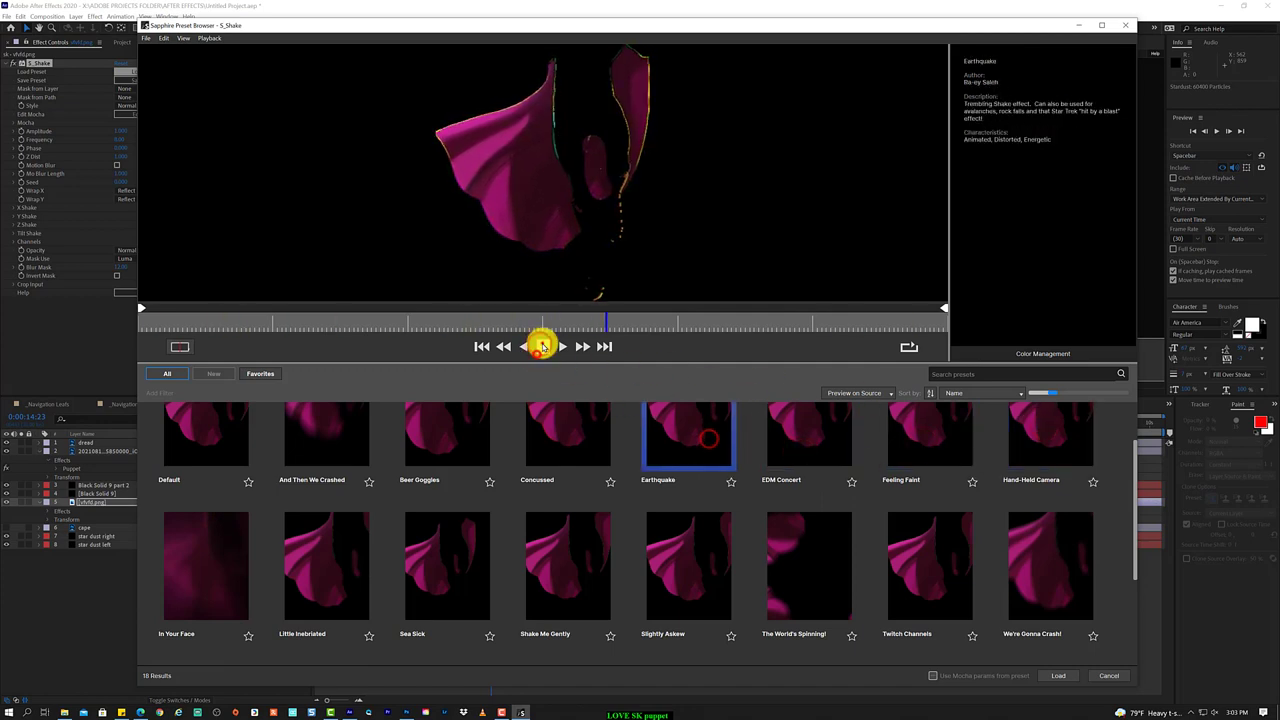
# - Compare the Beer Goggles, And Then We Crashed, Default and EDM Concert presets again
pyautogui.scroll(2, 569, 426)
pyautogui.click(466, 437)
pyautogui.click(543, 345)
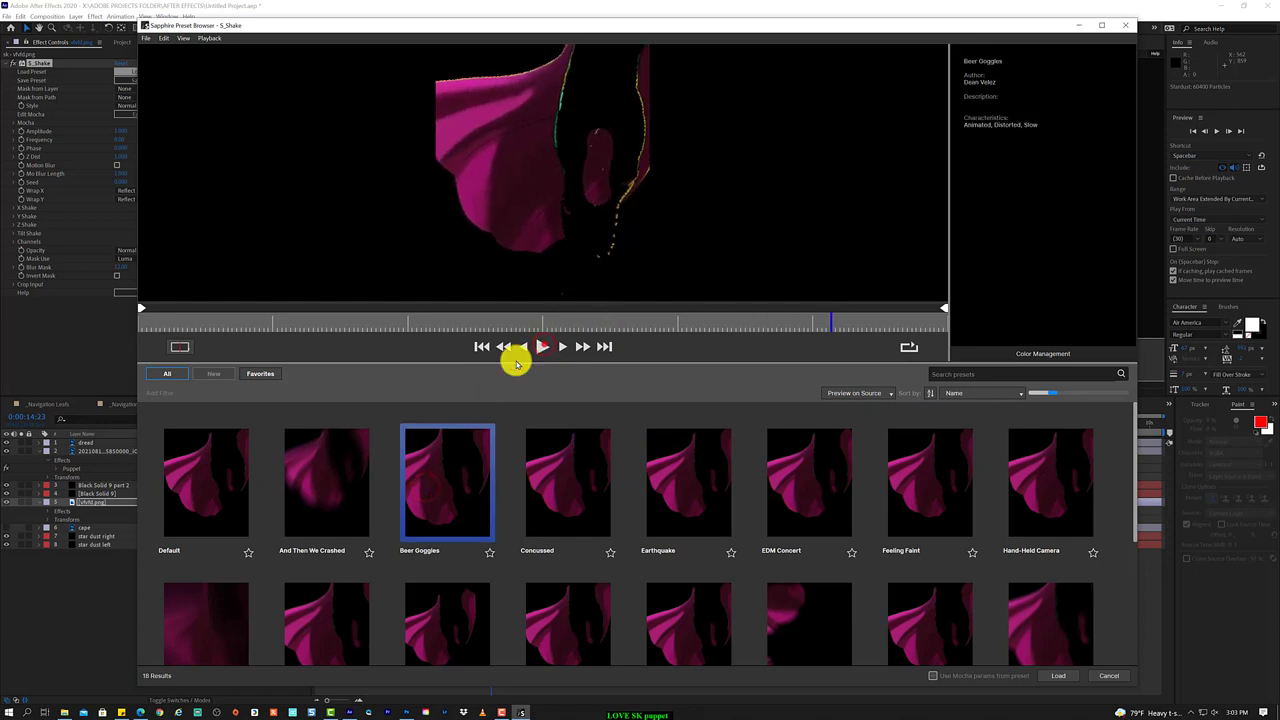
pyautogui.click(320, 472)
pyautogui.click(537, 346)
pyautogui.click(177, 465)
pyautogui.click(543, 346)
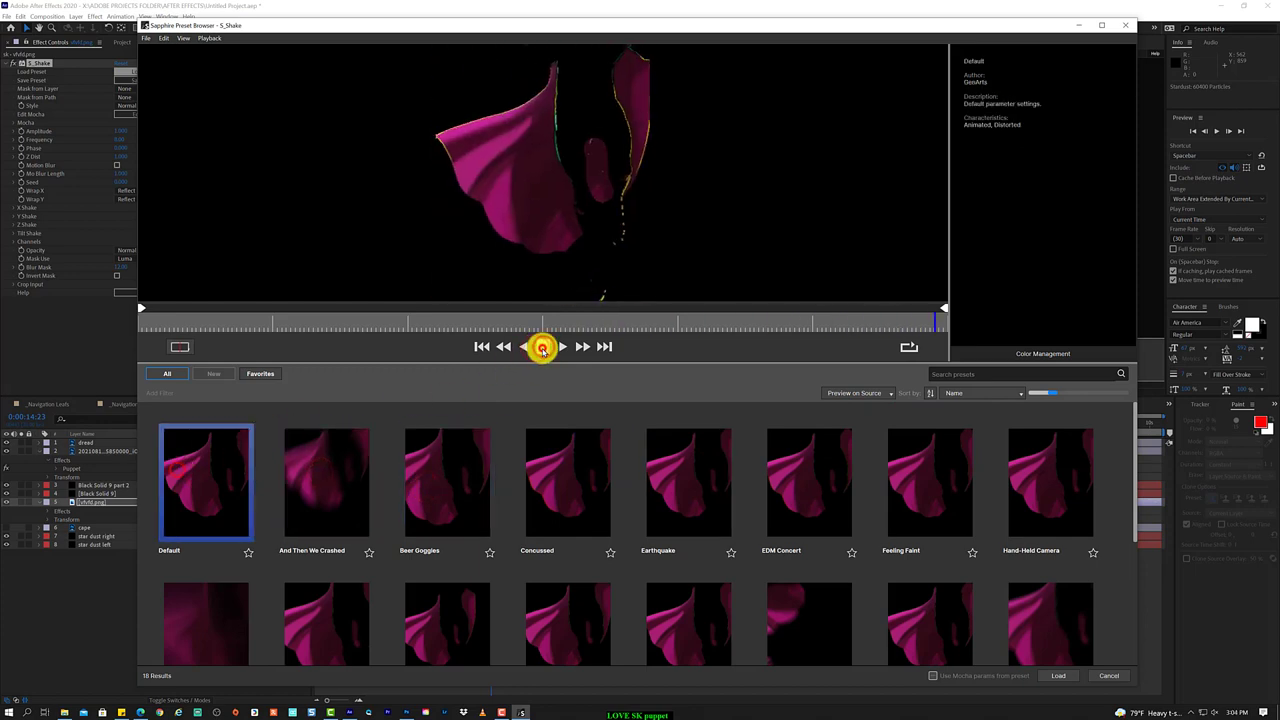
pyautogui.click(426, 478)
pyautogui.click(543, 346)
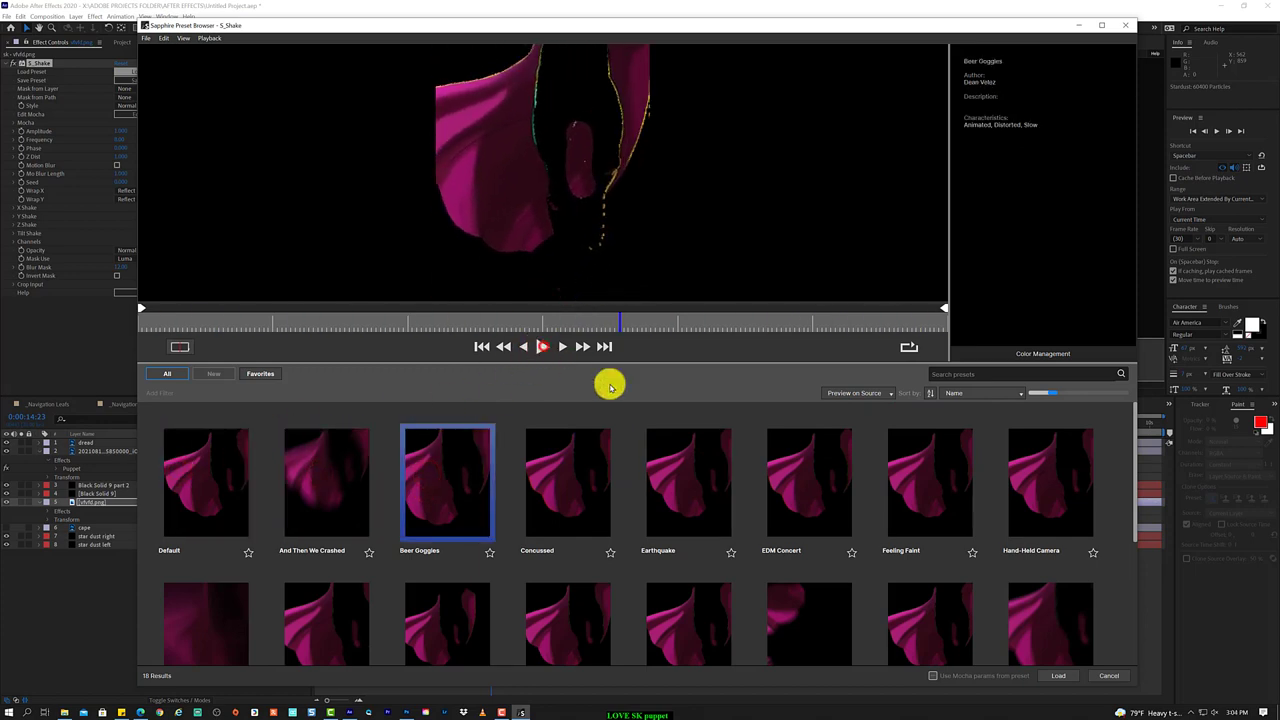
pyautogui.click(797, 491)
# - Load the Feeling Faint preset and scrub the comp, ending near 14 seconds
pyautogui.click(926, 488)
pyautogui.click(543, 346)
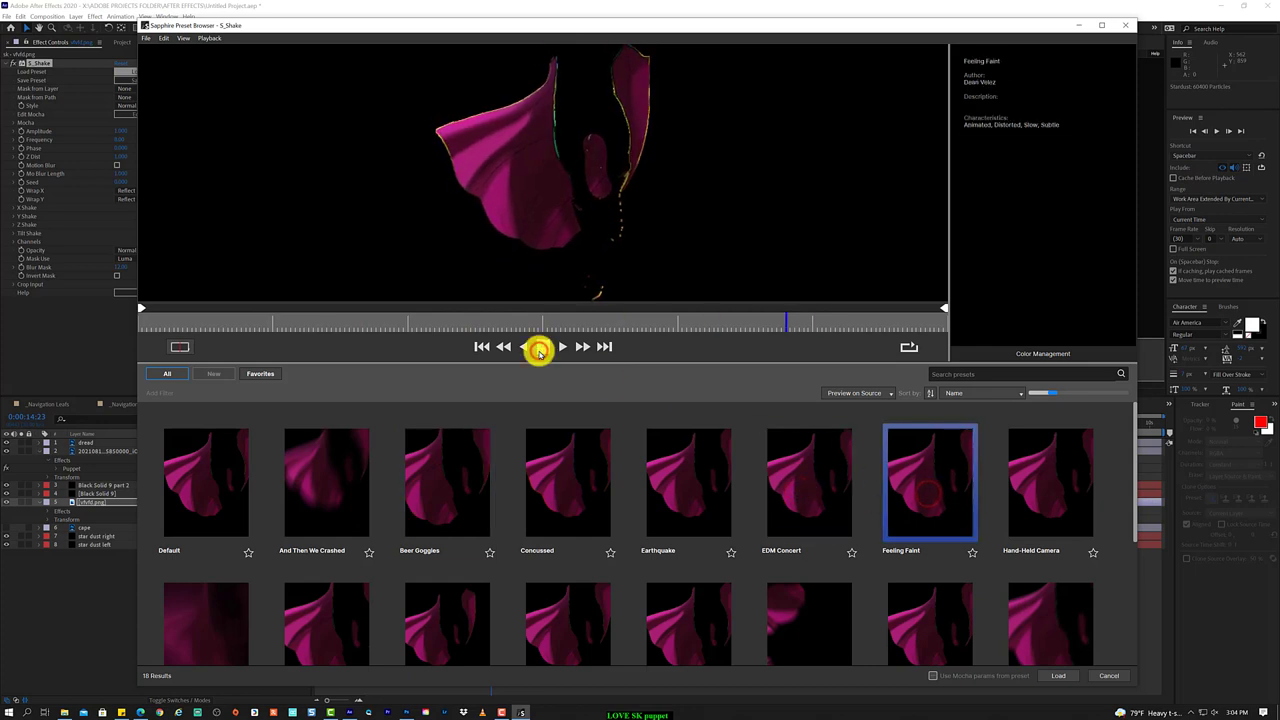
pyautogui.click(1063, 680)
pyautogui.moveTo(493, 422)
pyautogui.mouseDown()
pyautogui.moveTo(559, 424)
pyautogui.moveTo(481, 444)
pyautogui.moveTo(1013, 437)
pyautogui.mouseUp()
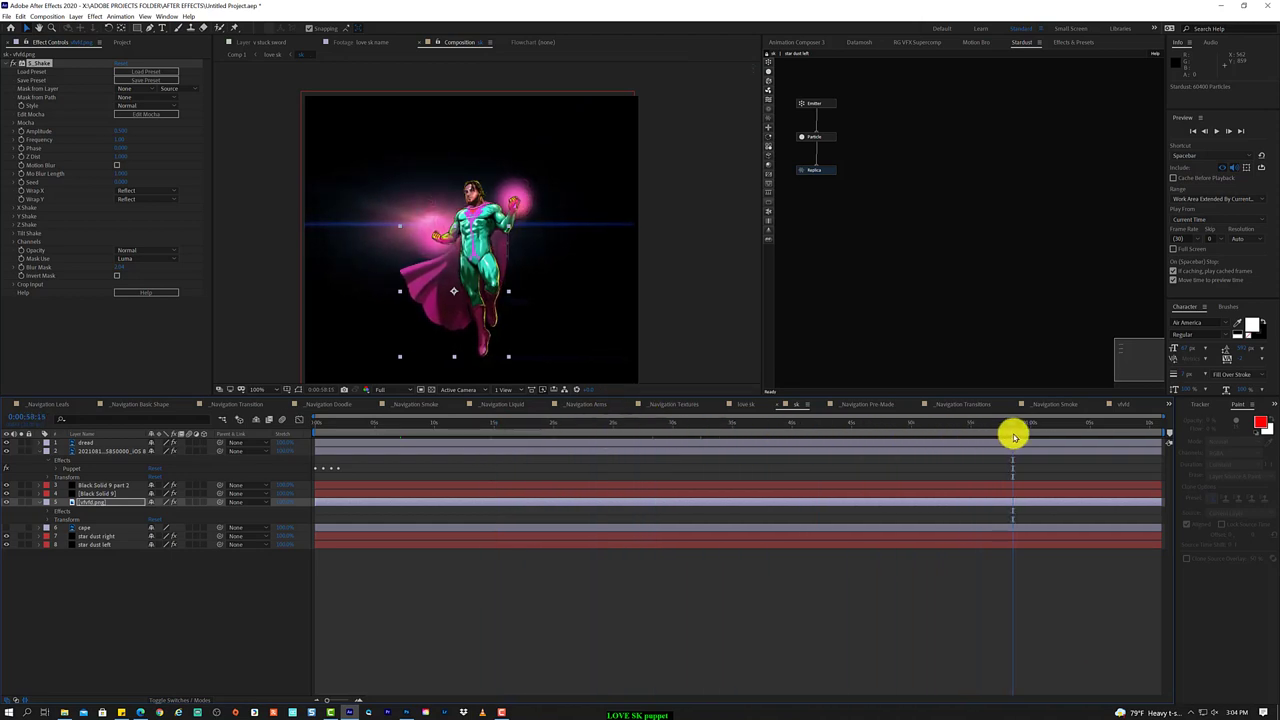
pyautogui.moveTo(385, 424); pyautogui.dragTo(484, 424)
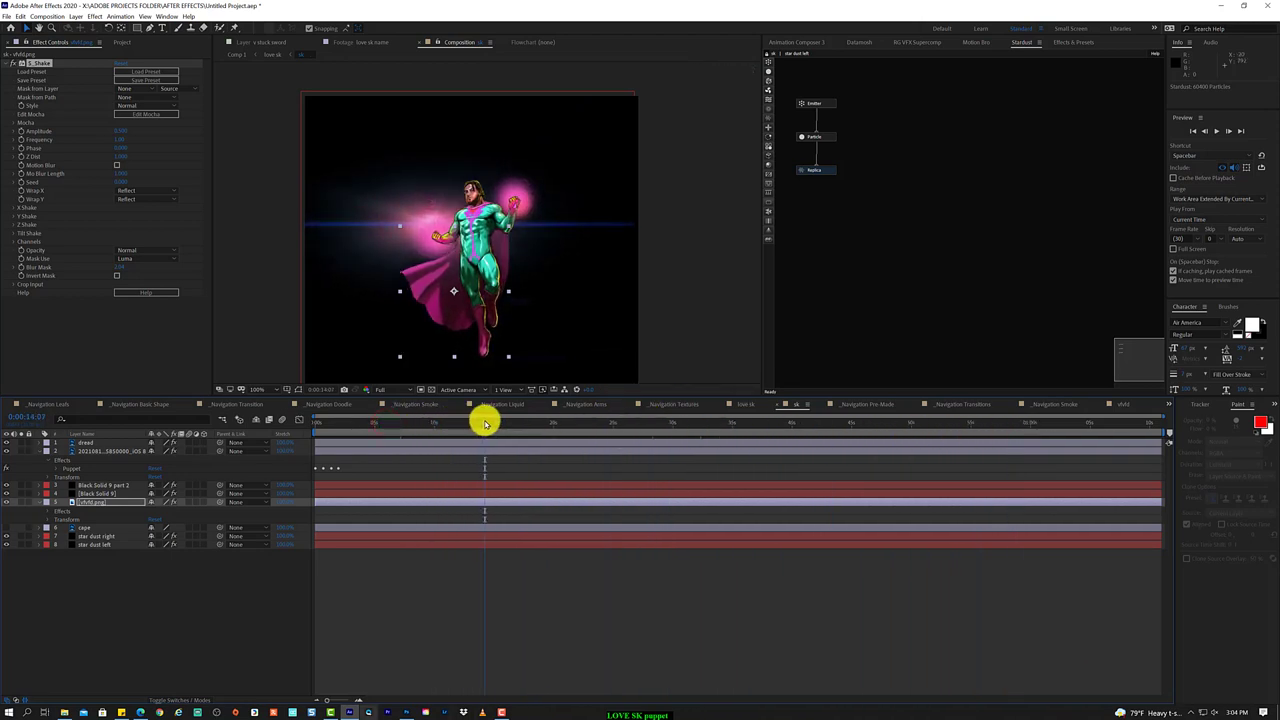
# - View the cape image in Windows Photos, try its Draw pen options, then close Photos
pyautogui.rightClick(88, 502)
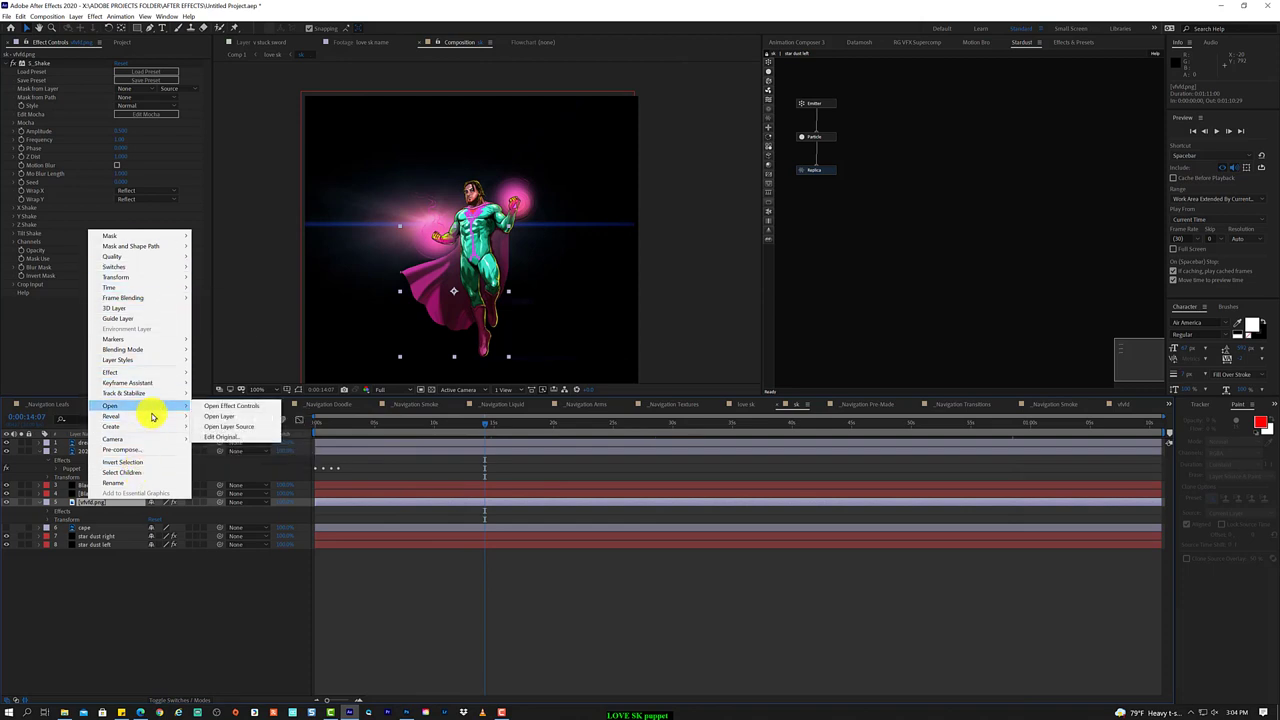
pyautogui.click(244, 436)
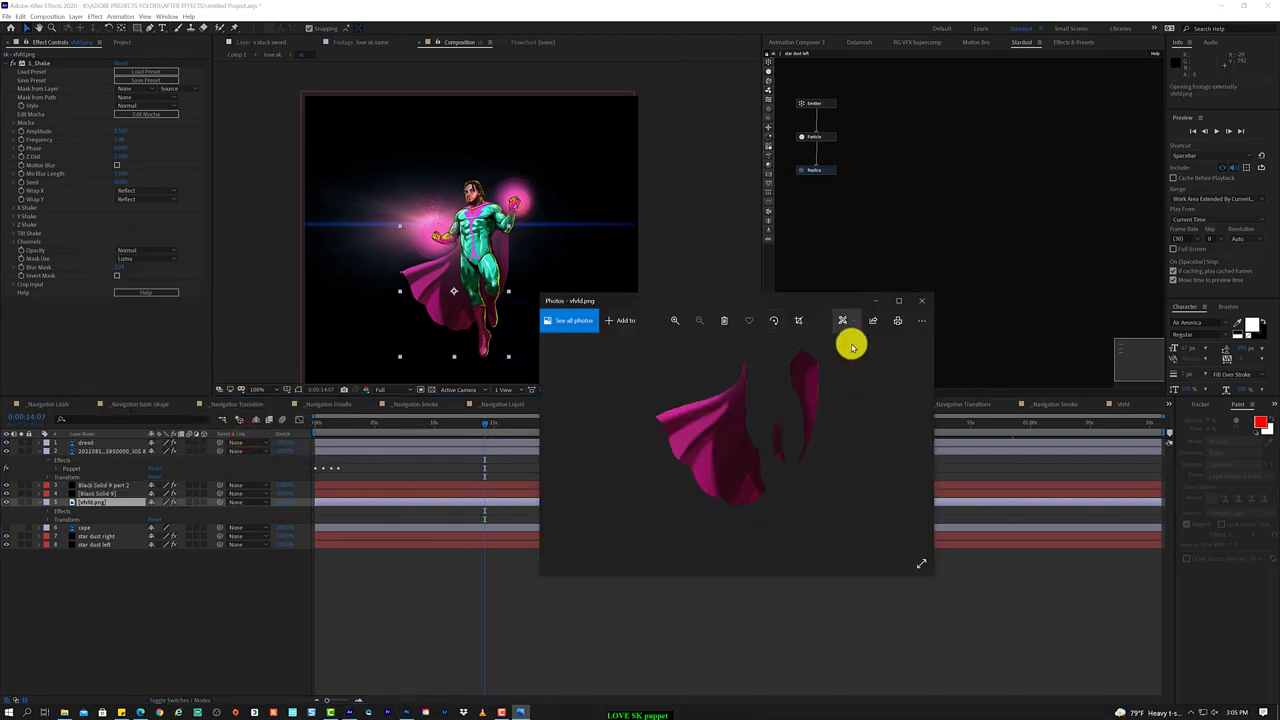
pyautogui.click(849, 319)
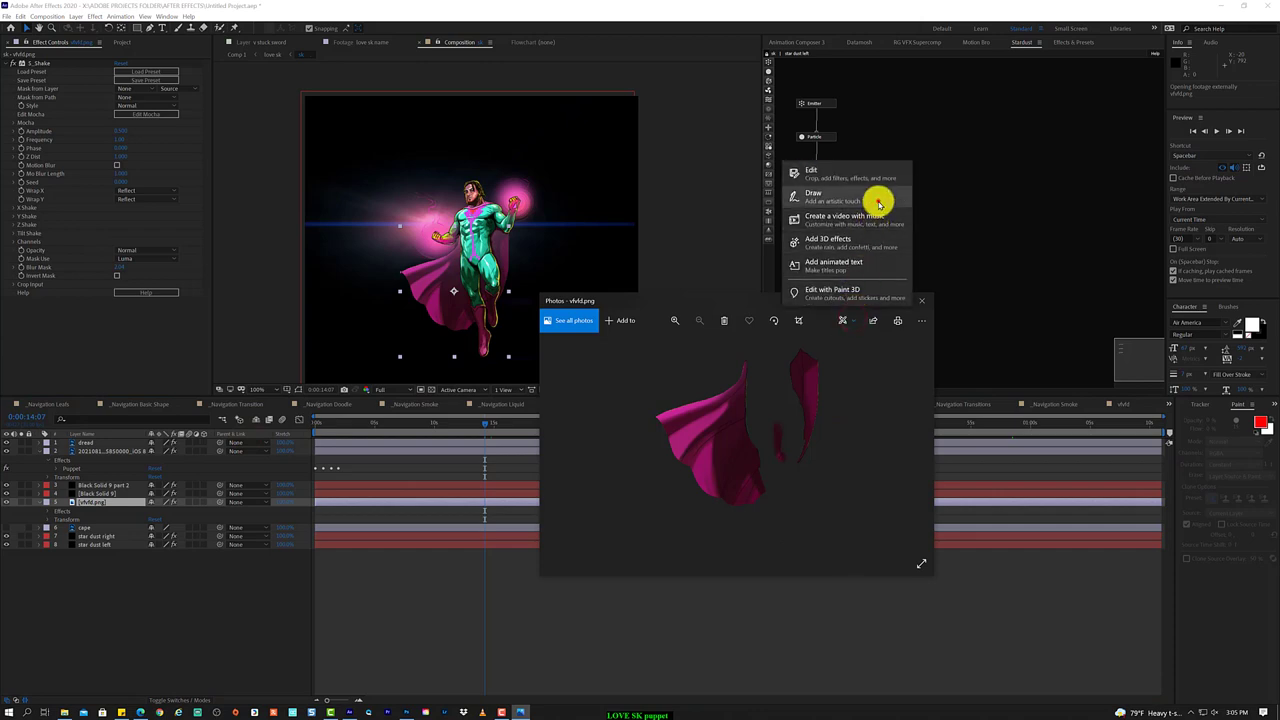
pyautogui.click(879, 200)
pyautogui.click(696, 333)
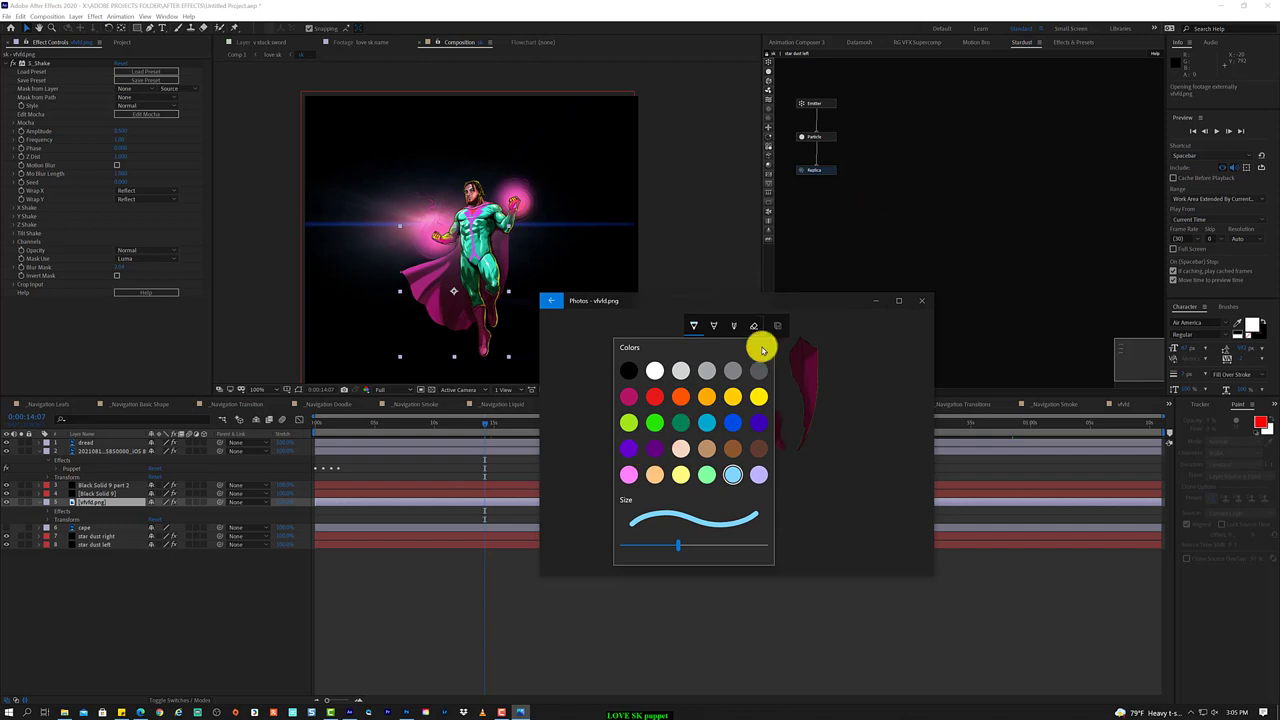
pyautogui.click(811, 303)
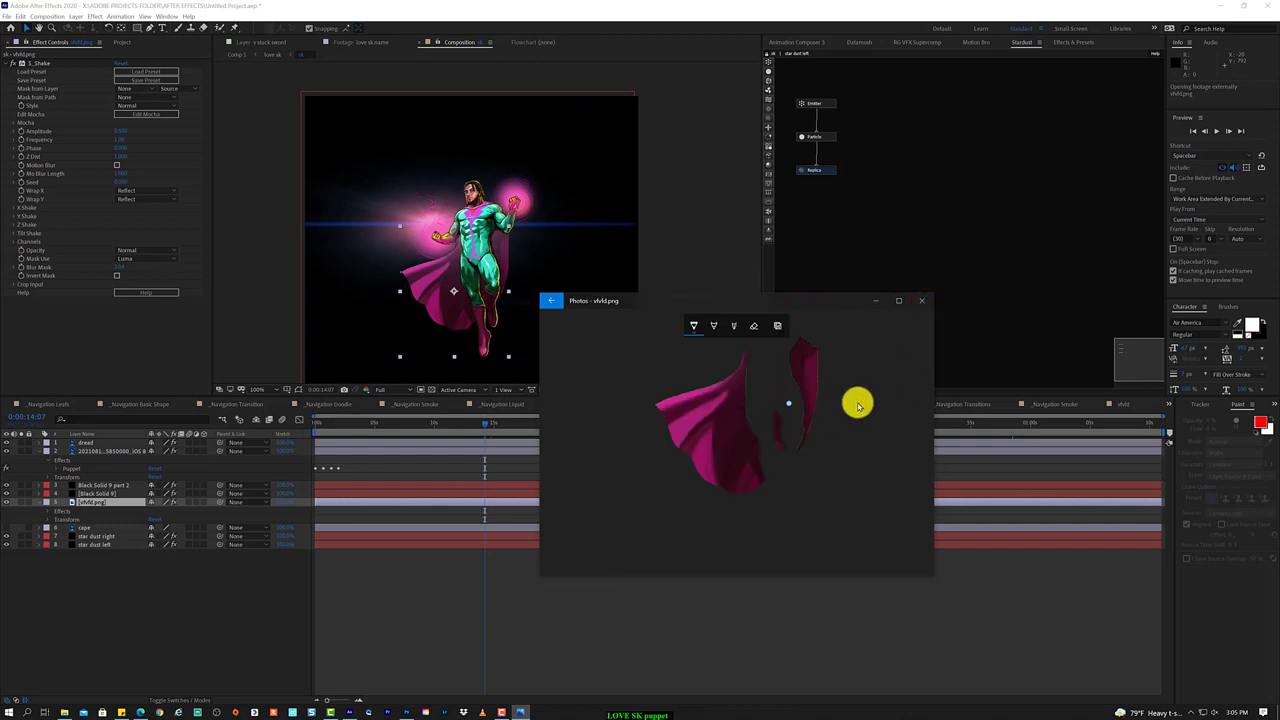
pyautogui.click(920, 300)
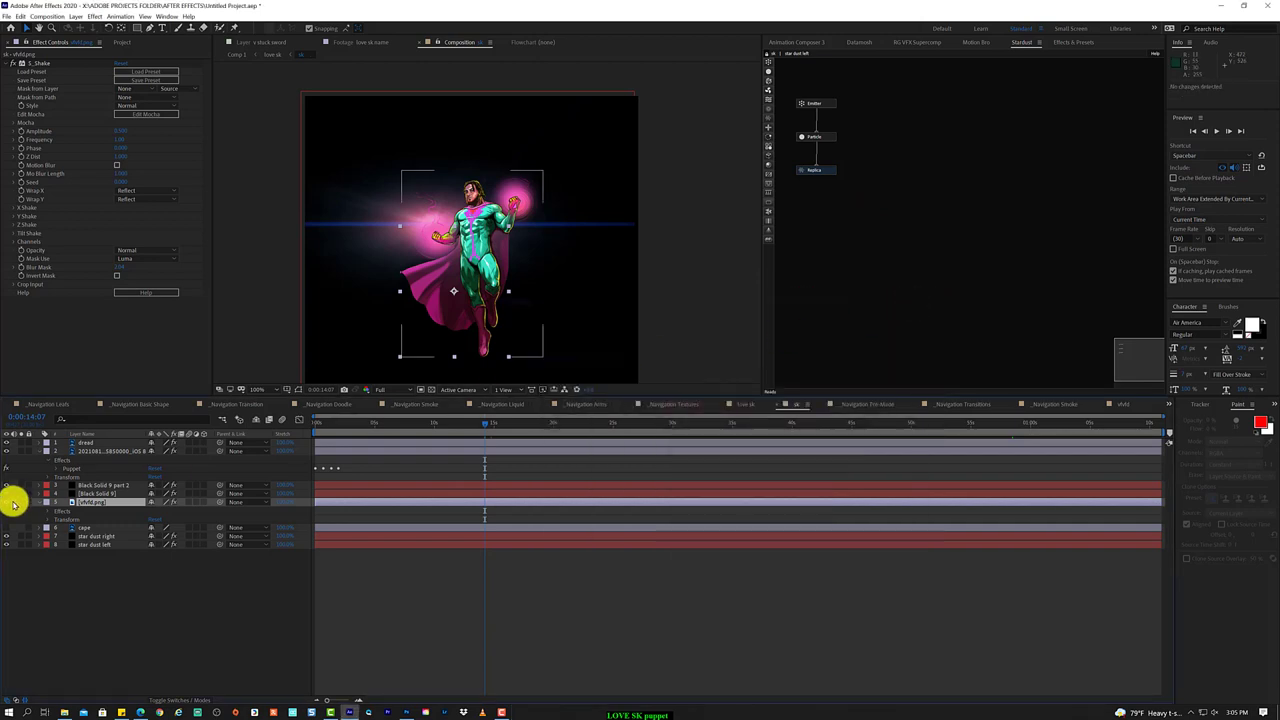
# - Toggle the superhero layer's visibility to compare the cape, then switch to Photoshop
pyautogui.click(6, 451)
pyautogui.click(6, 451)
pyautogui.click(6, 451)
pyautogui.click(6, 451)
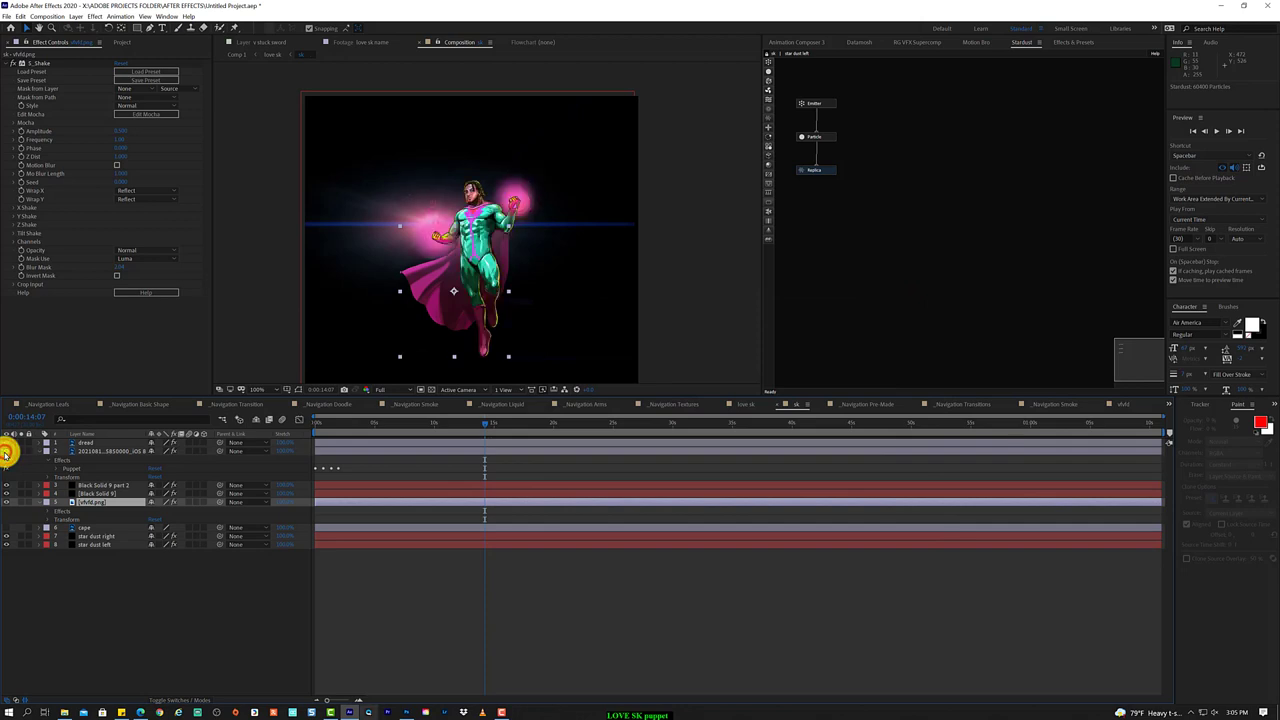
pyautogui.click(404, 711)
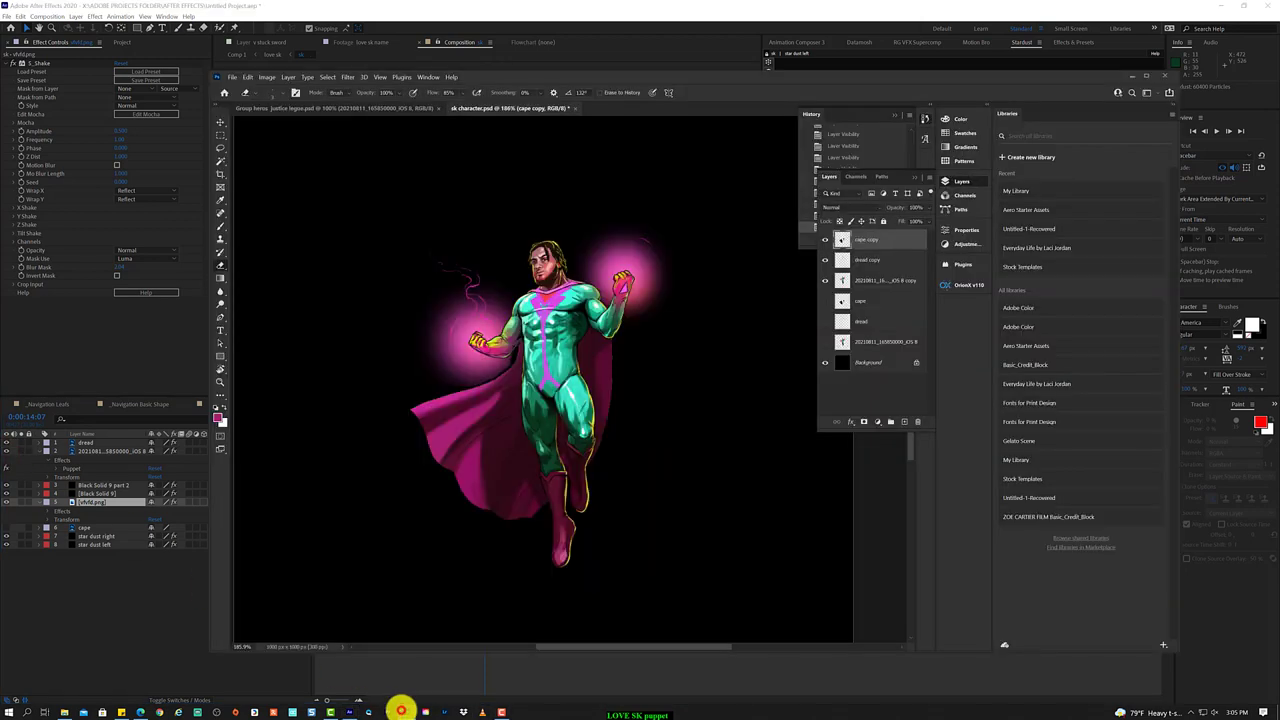
# - Hide the superhero body and clone-stamp over the rough cape edges
pyautogui.click(825, 281)
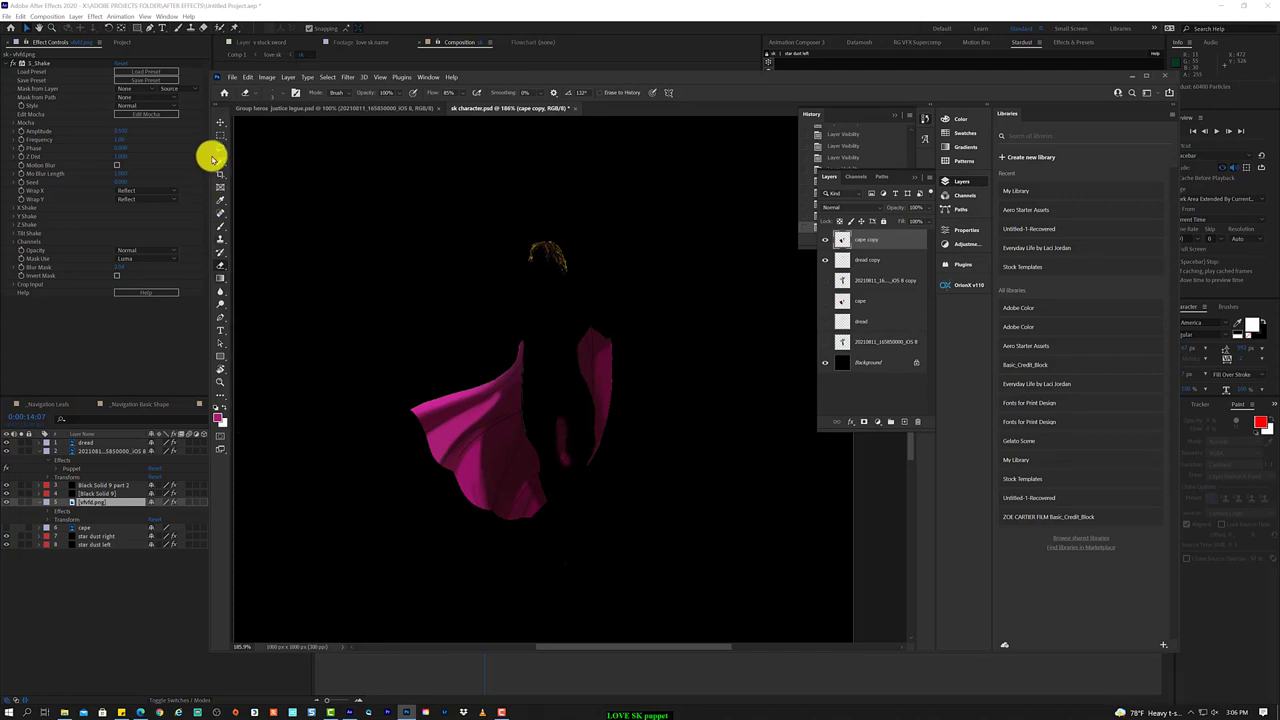
pyautogui.click(221, 240)
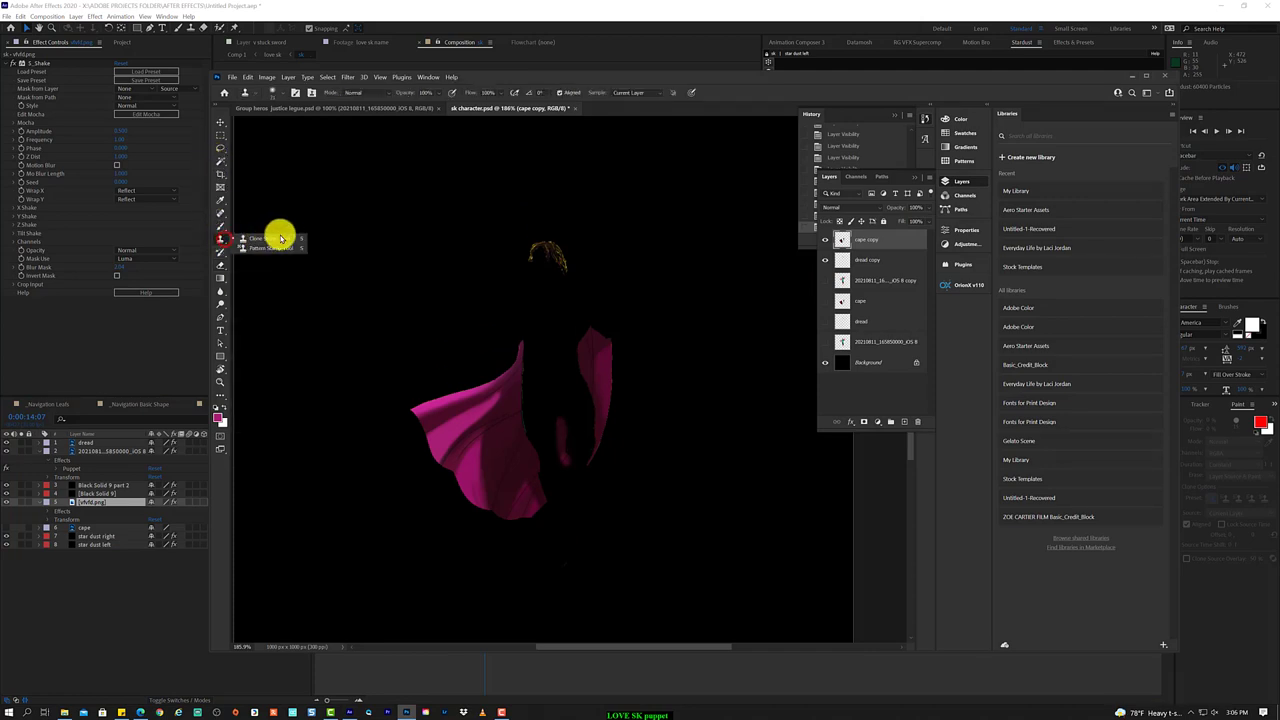
pyautogui.keyDown('alt'); pyautogui.click(565, 408); pyautogui.keyUp('alt')
pyautogui.moveTo(543, 443)
pyautogui.mouseDown()
pyautogui.moveTo(530, 470)
pyautogui.moveTo(557, 420)
pyautogui.mouseUp()
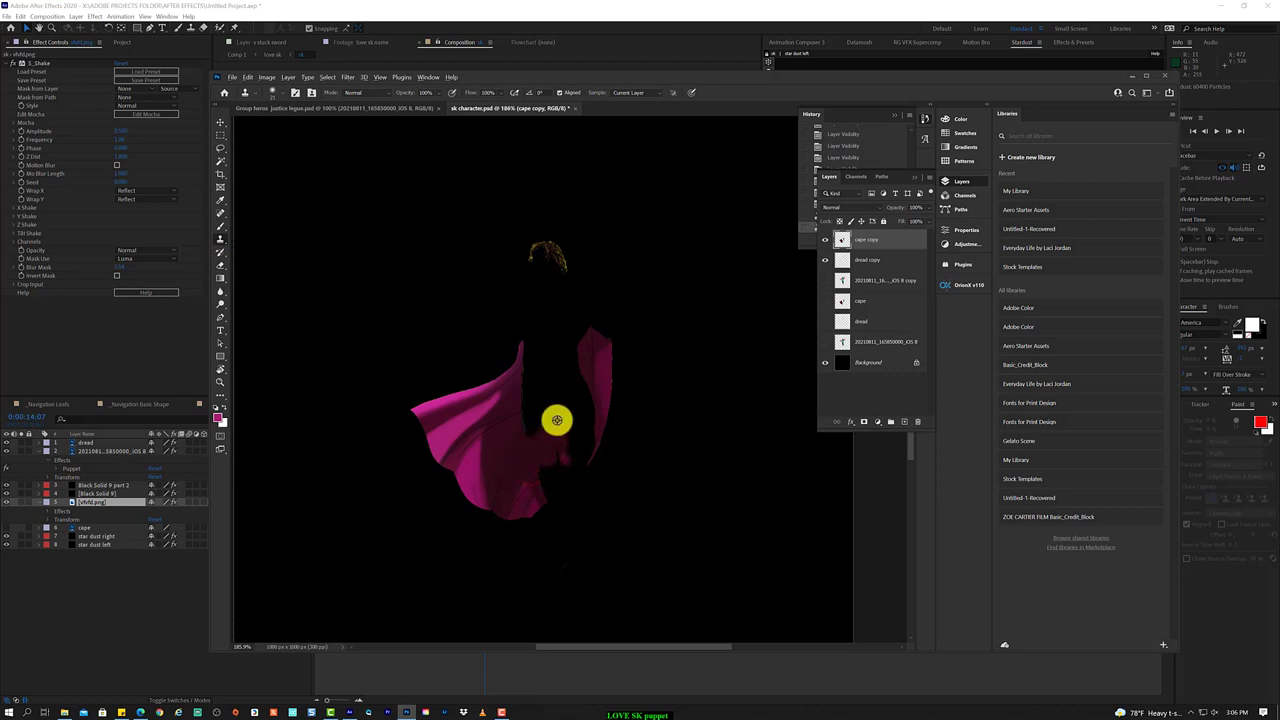
pyautogui.keyDown('alt'); pyautogui.click(557, 420); pyautogui.keyUp('alt')
pyautogui.moveTo(534, 491); pyautogui.dragTo(559, 451)
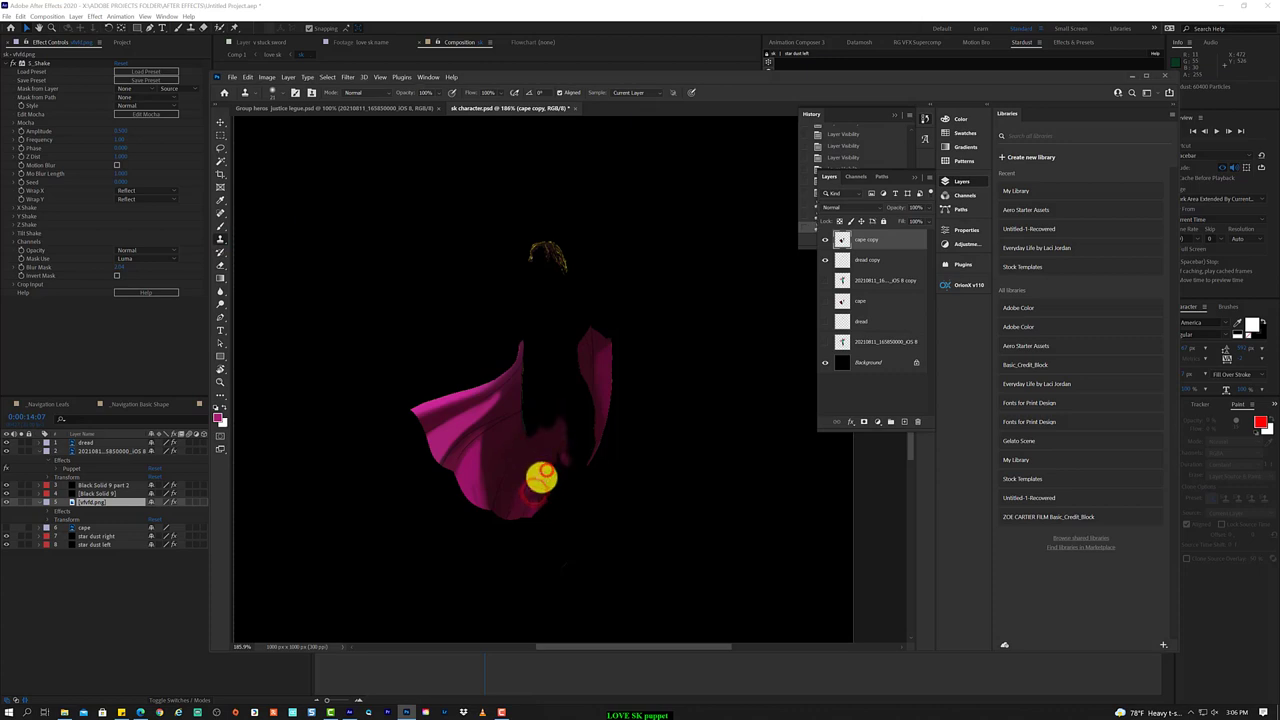
pyautogui.keyDown('alt'); pyautogui.click(521, 440); pyautogui.keyUp('alt')
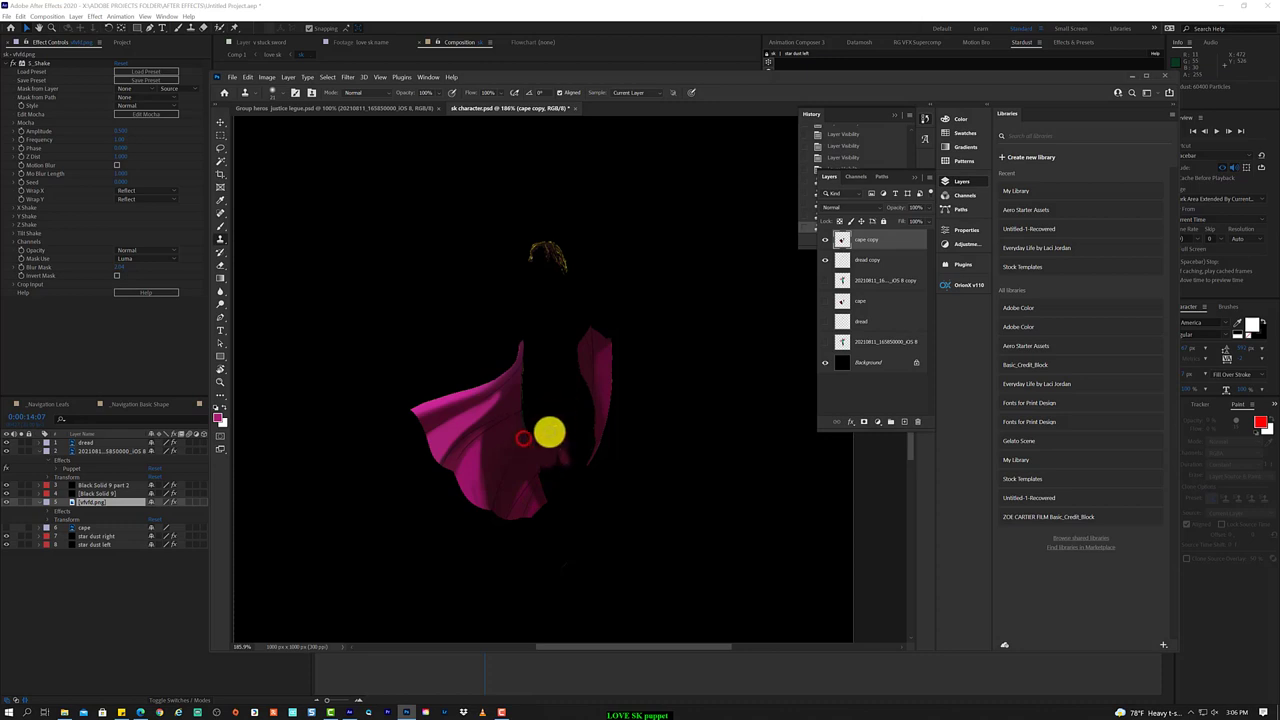
pyautogui.moveTo(548, 428); pyautogui.dragTo(541, 450)
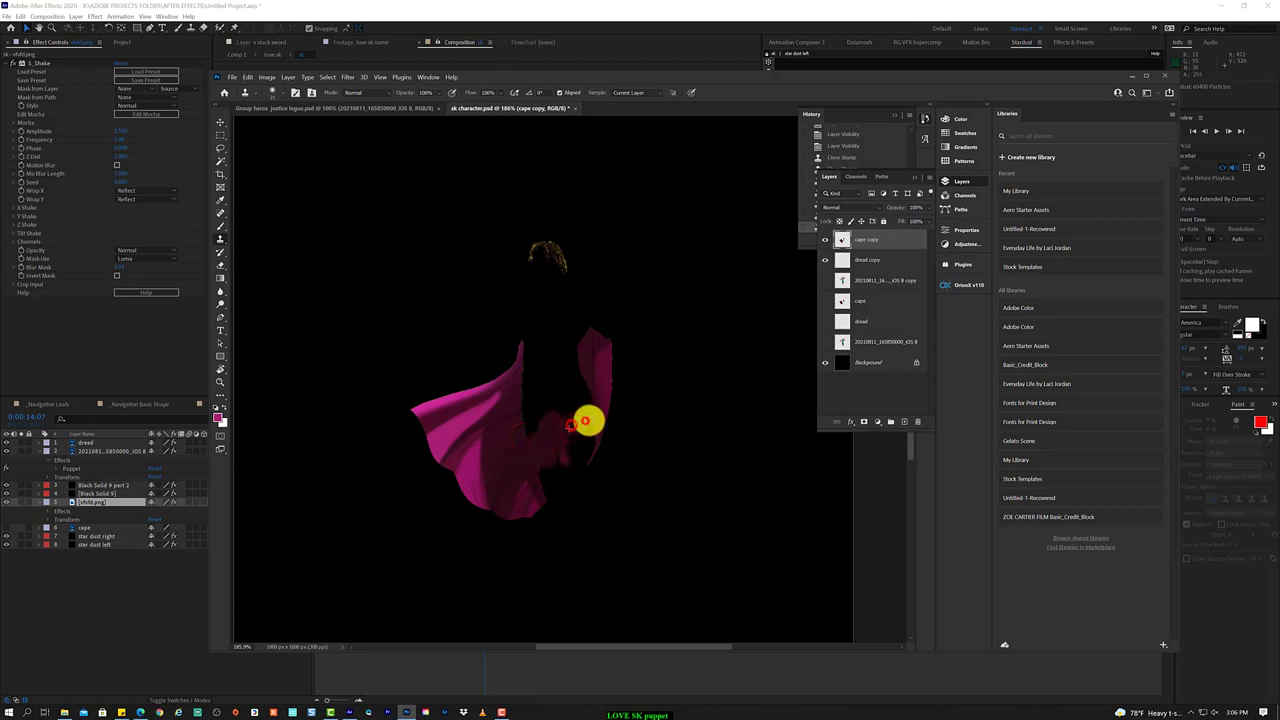
pyautogui.click(595, 418)
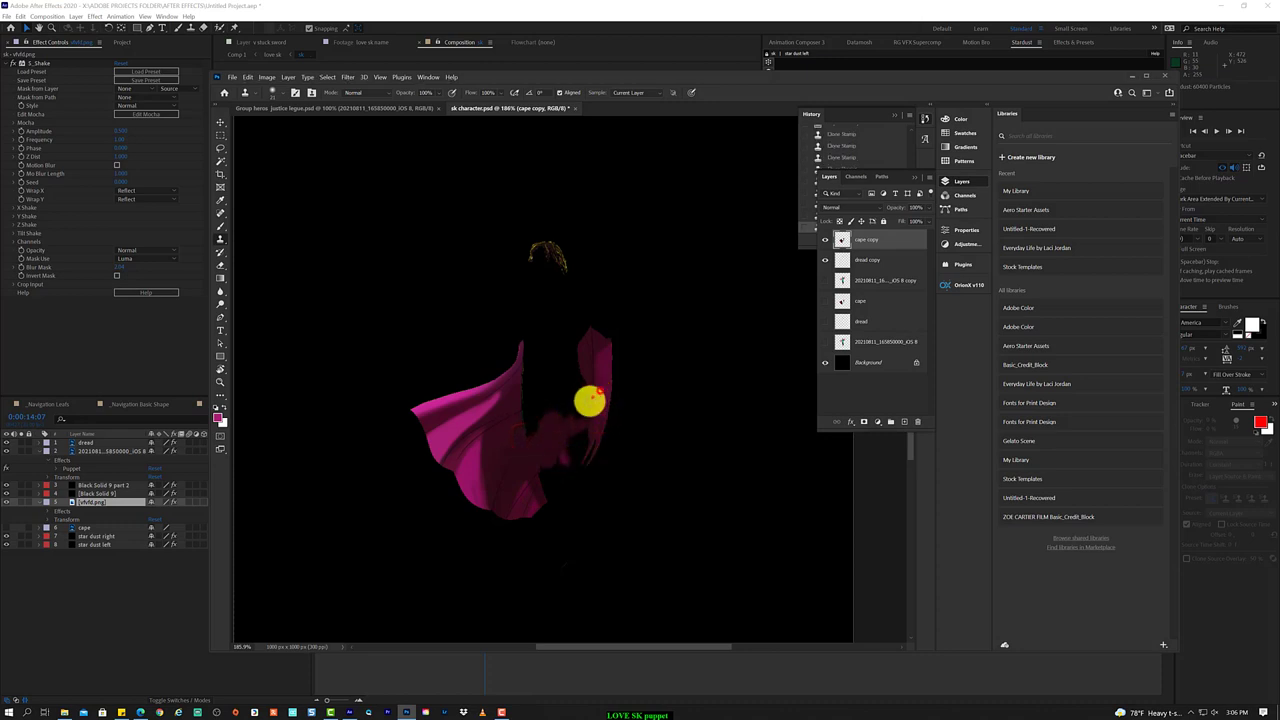
pyautogui.keyDown('alt'); pyautogui.click(551, 435); pyautogui.keyUp('alt')
pyautogui.click(561, 420)
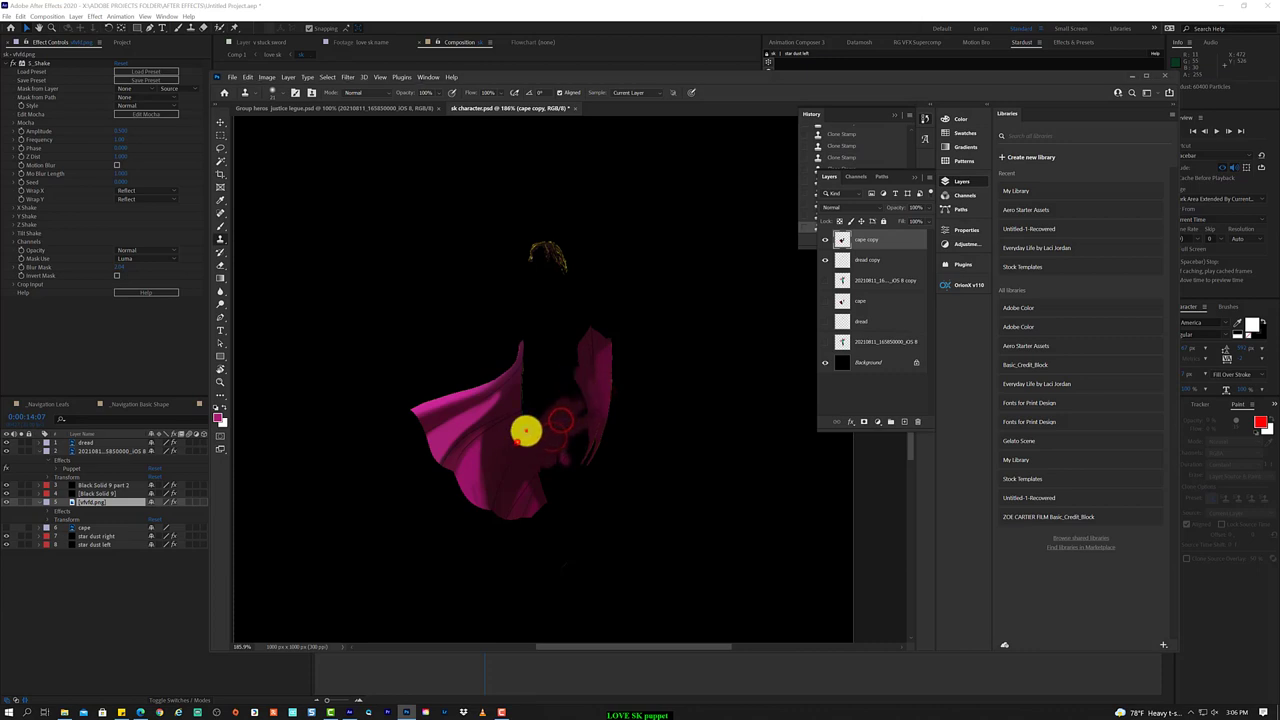
pyautogui.click(524, 430)
# - Adjust the clone brush settings and retouch the remaining blemishes around the cape
pyautogui.rightClick(544, 411)
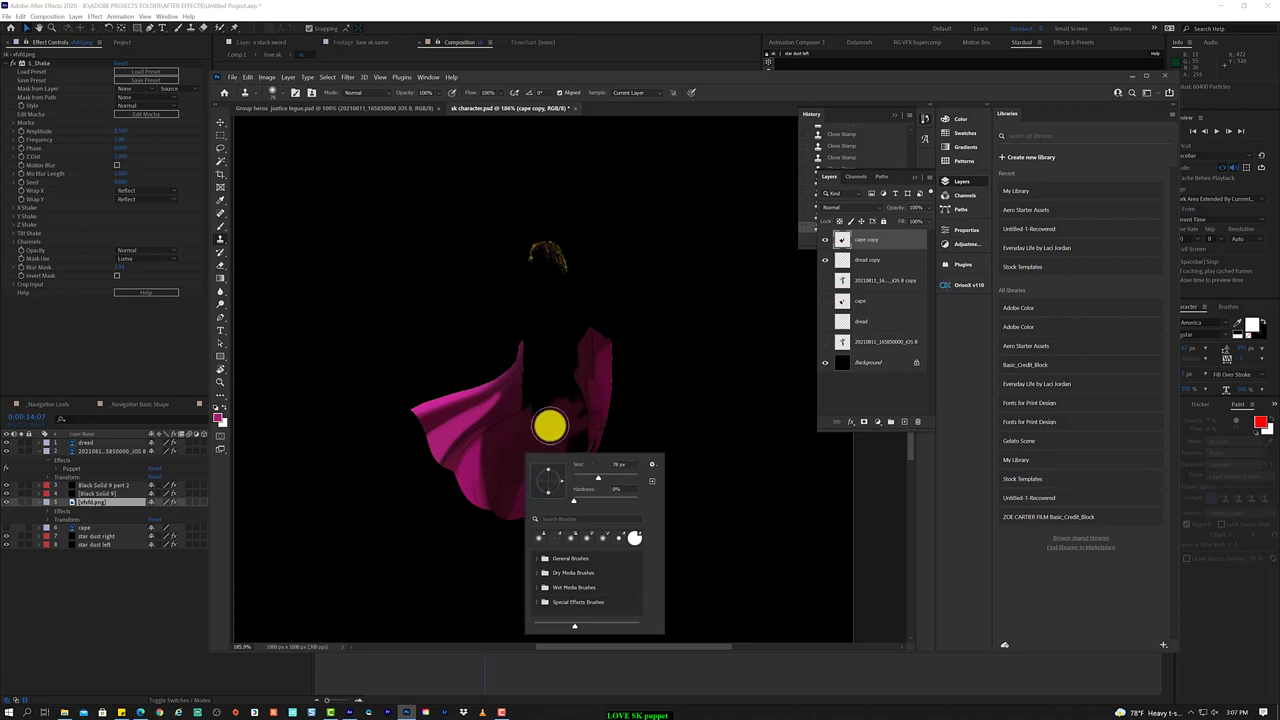
pyautogui.rightClick(500, 606)
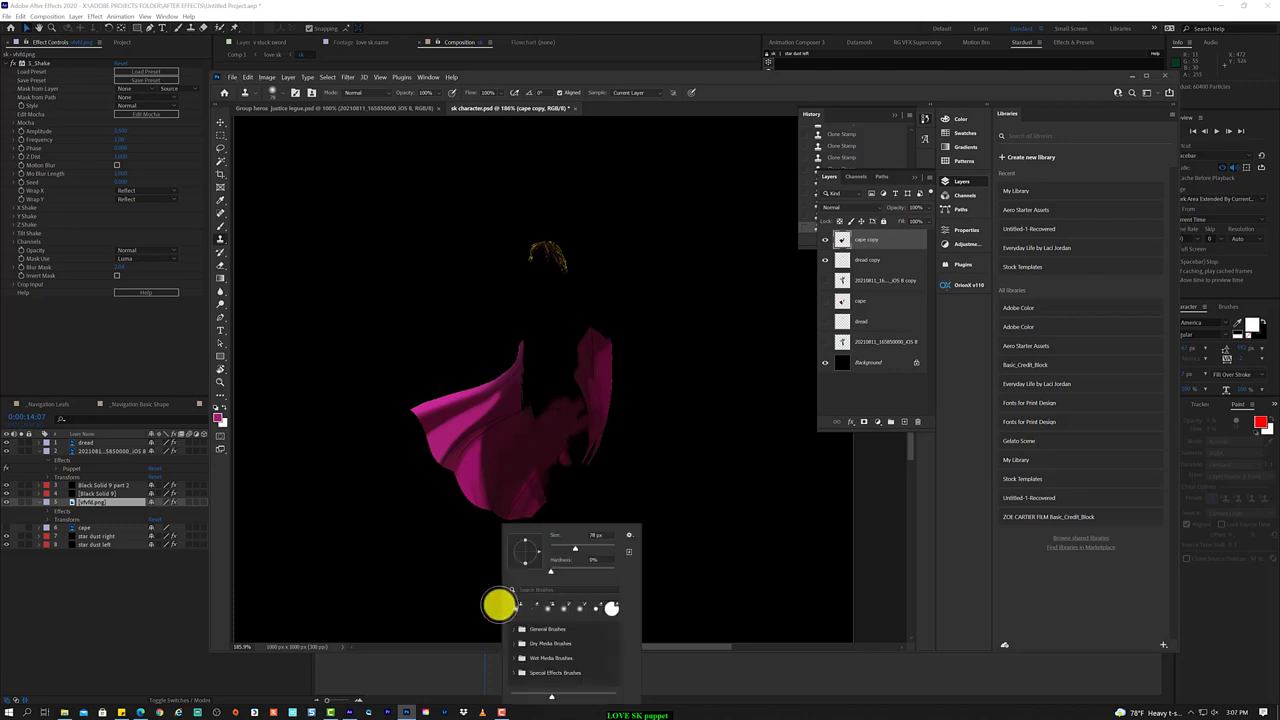
pyautogui.click(534, 426)
pyautogui.click(571, 390)
pyautogui.click(556, 430)
pyautogui.click(580, 424)
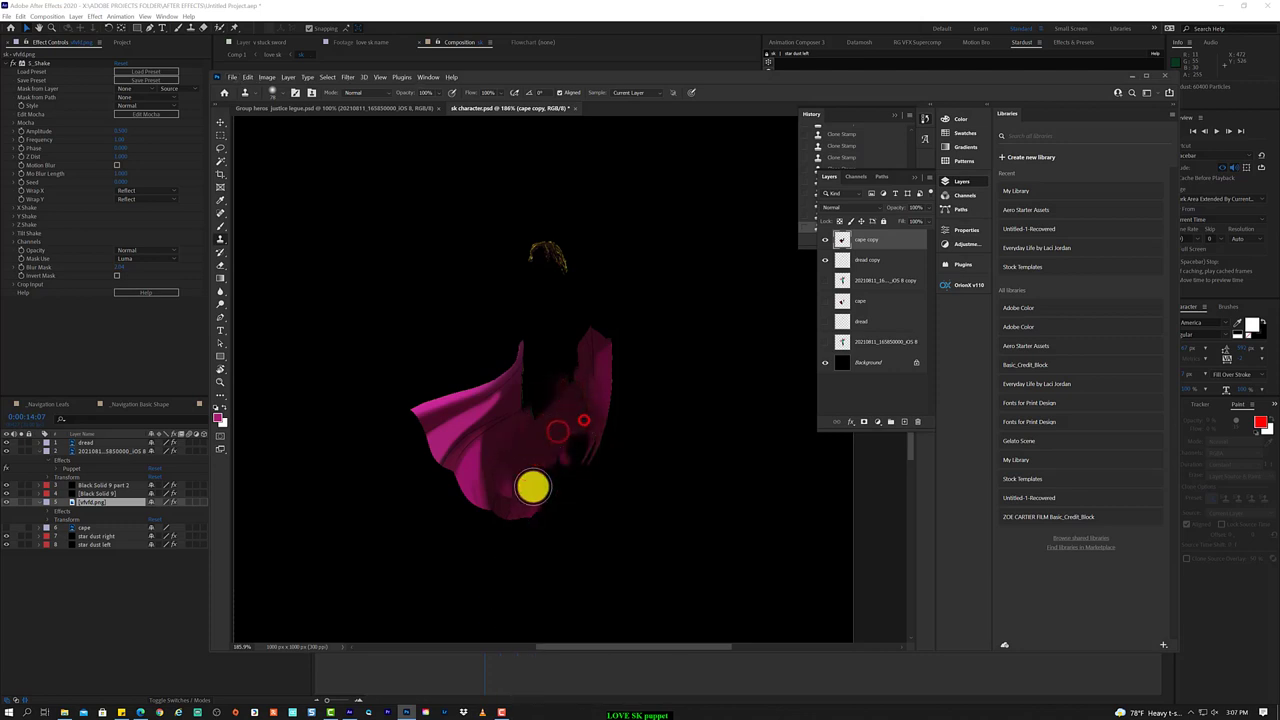
pyautogui.click(547, 483)
pyautogui.click(527, 460)
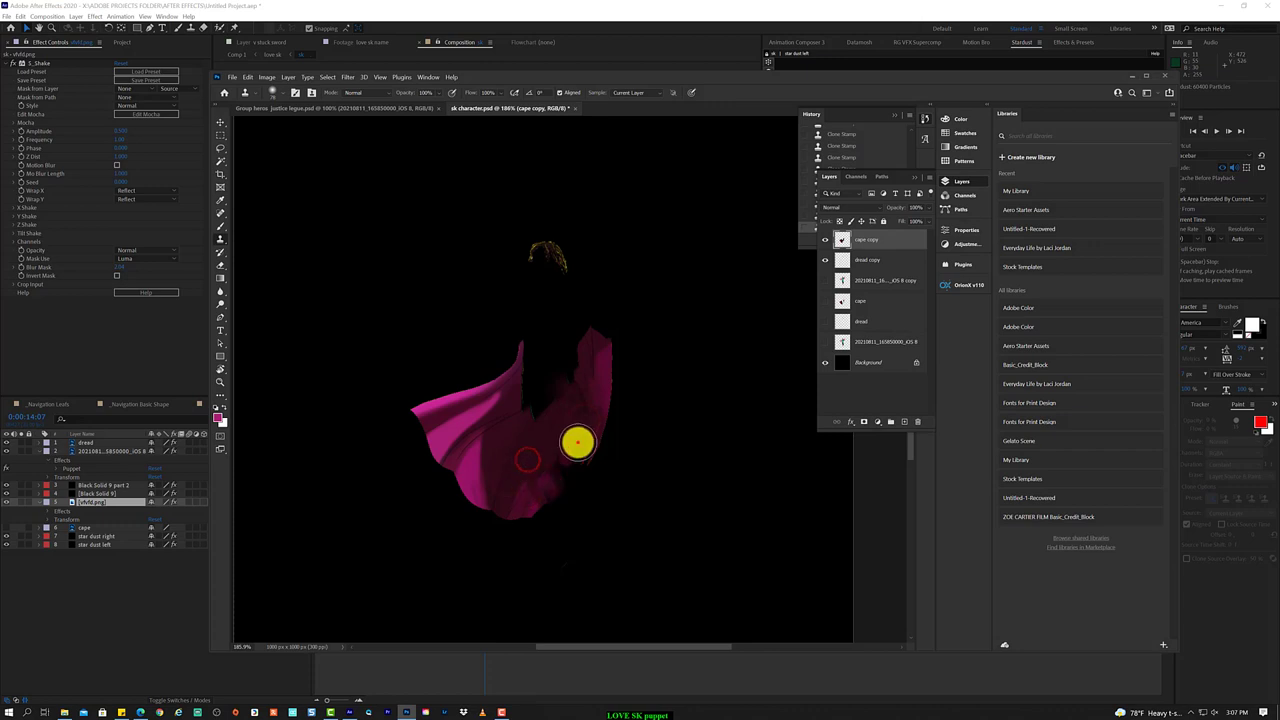
pyautogui.click(578, 442)
pyautogui.click(533, 402)
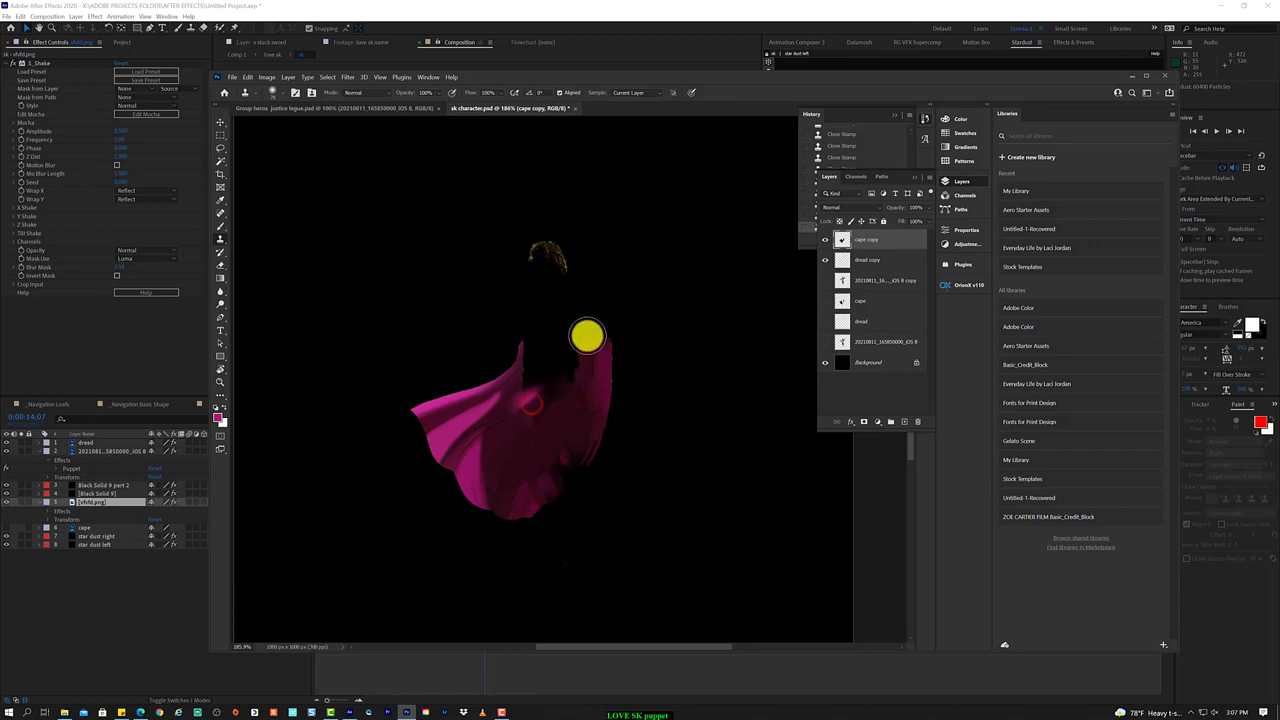
# - Export the cape copy layer into the justice league > sk folder and minimize Photoshop
pyautogui.rightClick(862, 241)
pyautogui.click(972, 322)
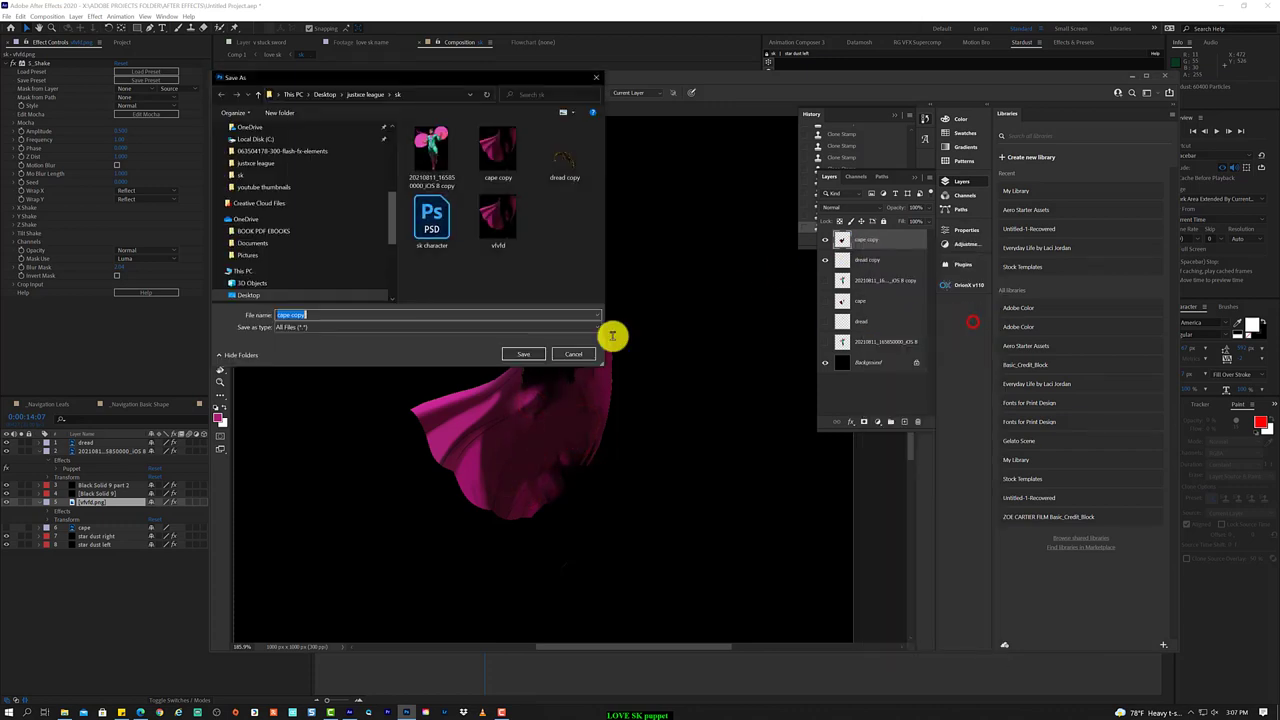
pyautogui.click(532, 353)
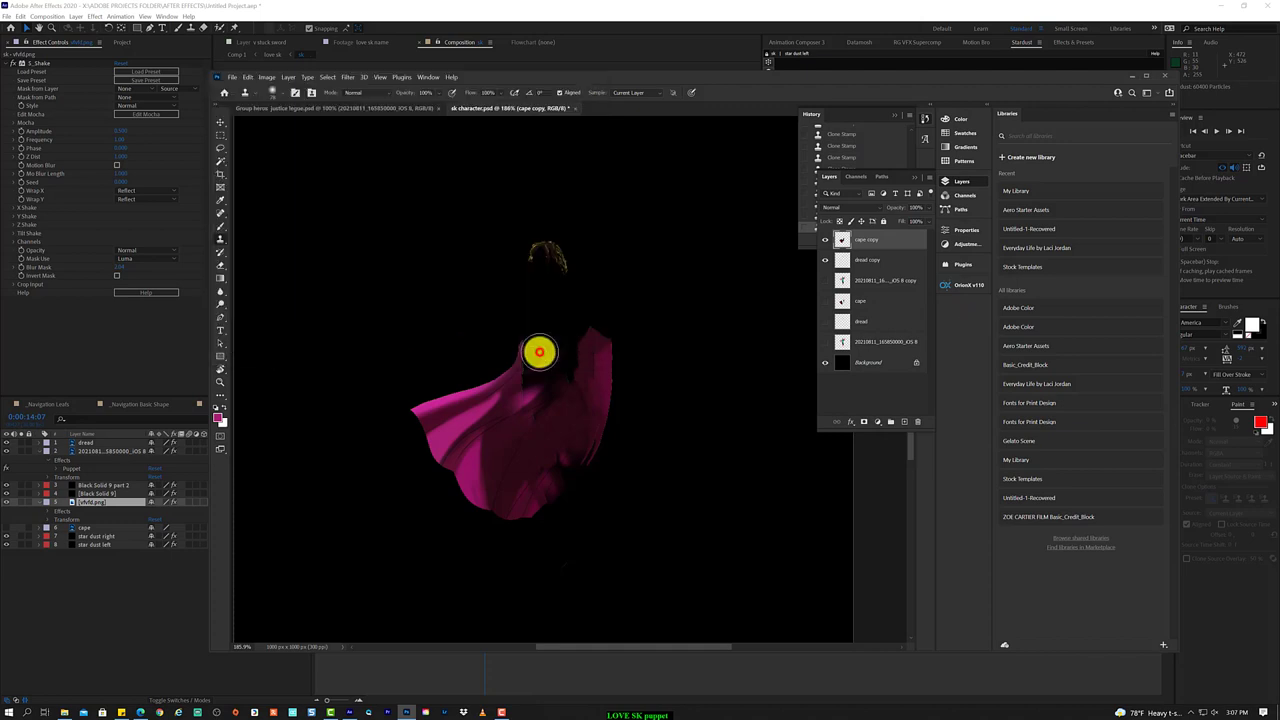
pyautogui.click(1137, 78)
pyautogui.click(145, 600)
# - Check the vfvfd.png layer's options, then scroll through the Project panel's imported items
pyautogui.click(103, 505)
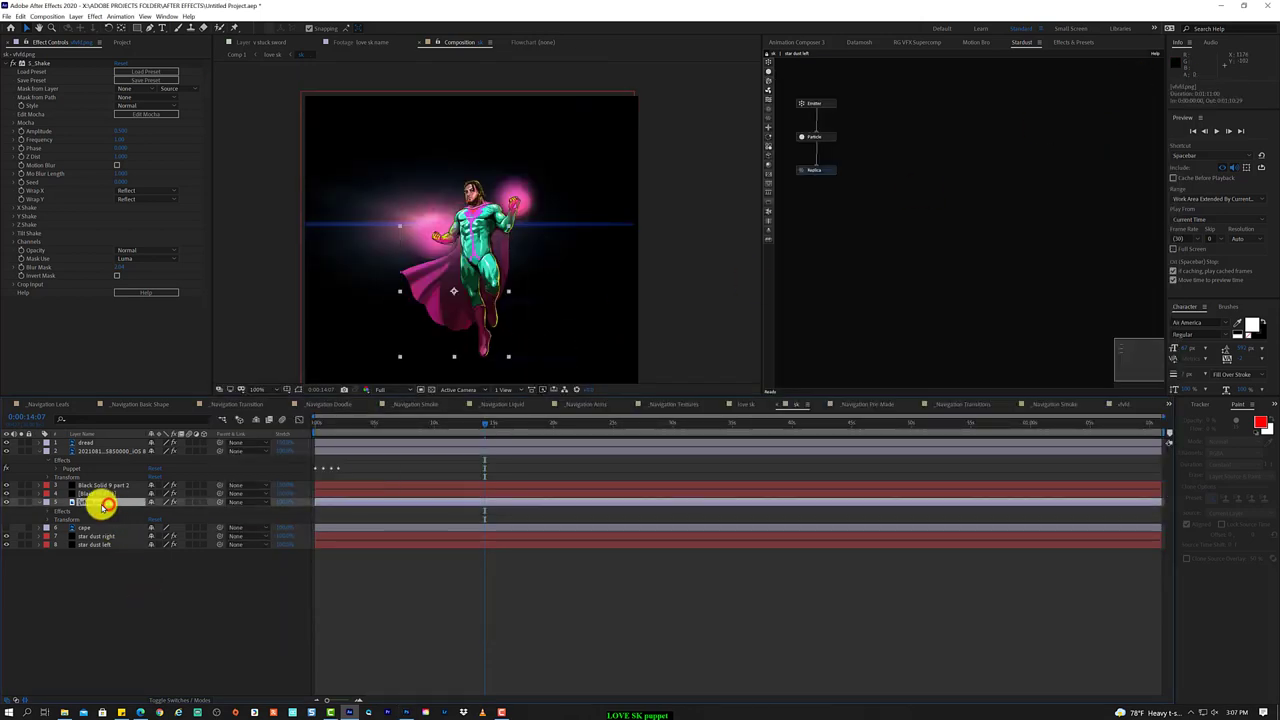
pyautogui.rightClick(103, 505)
pyautogui.moveTo(170, 413)
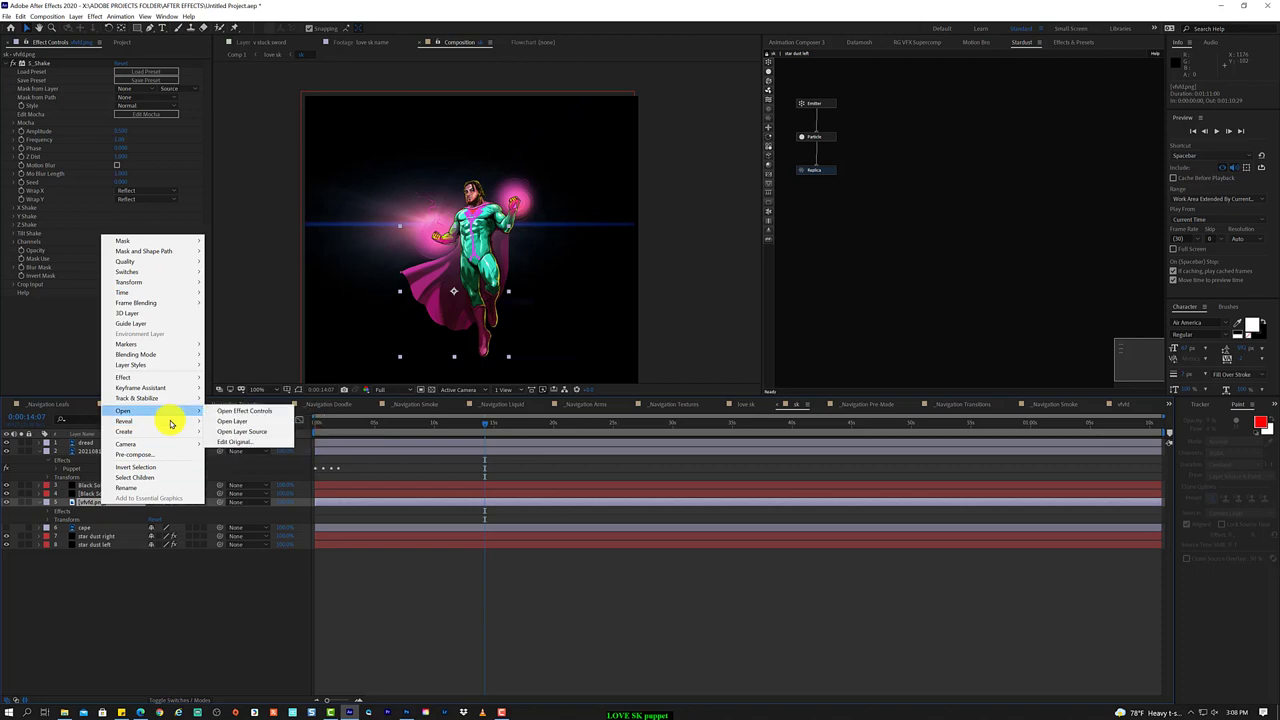
pyautogui.click(139, 595)
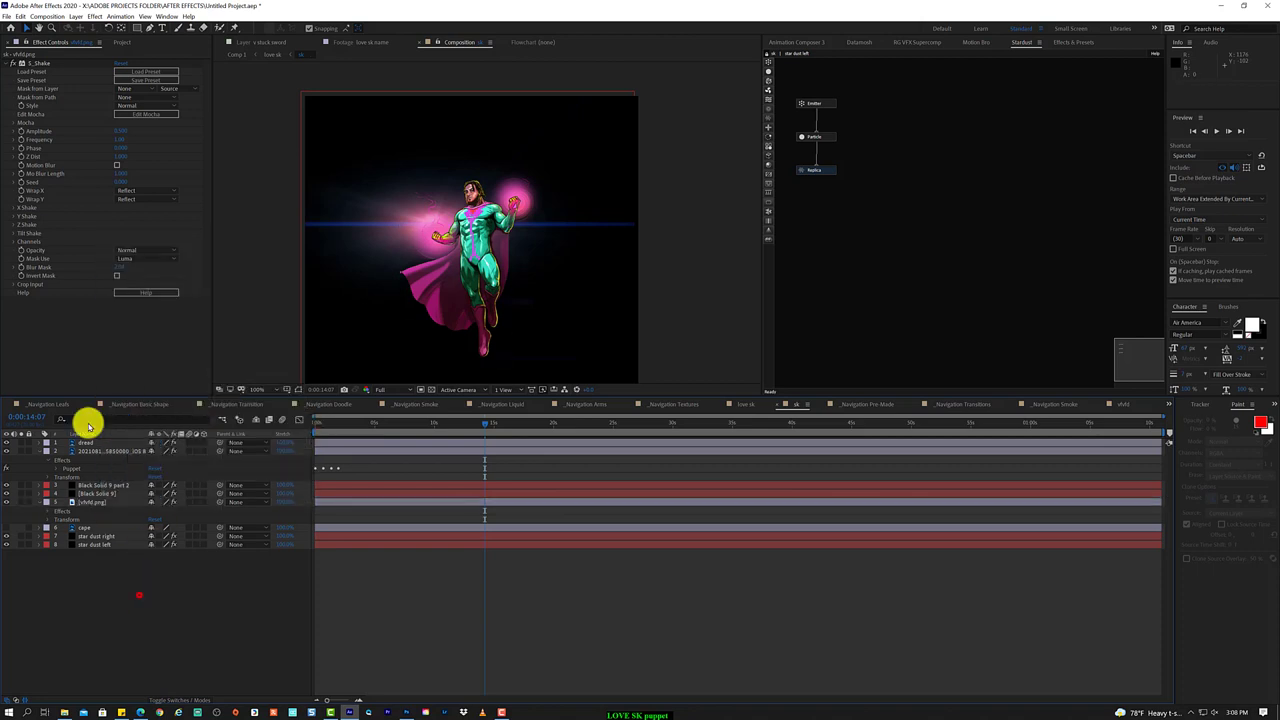
pyautogui.click(122, 42)
pyautogui.scroll(-3, 55, 355)
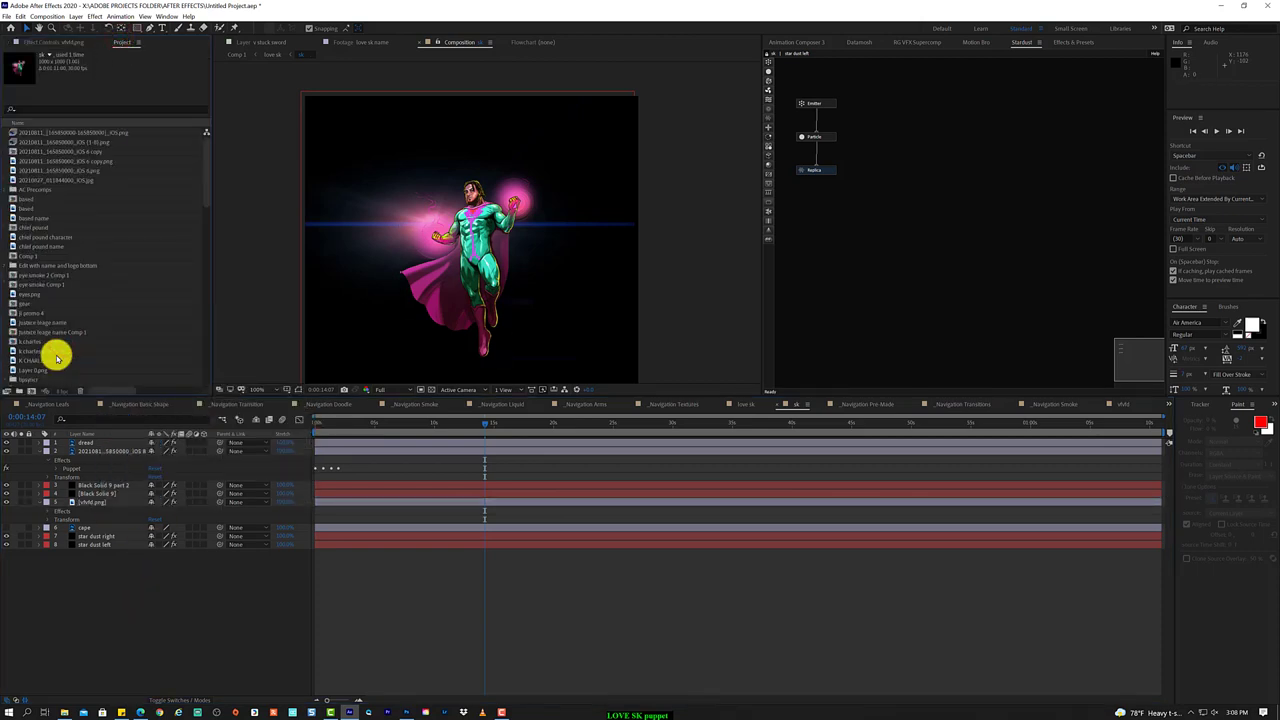
pyautogui.scroll(-5, 57, 357)
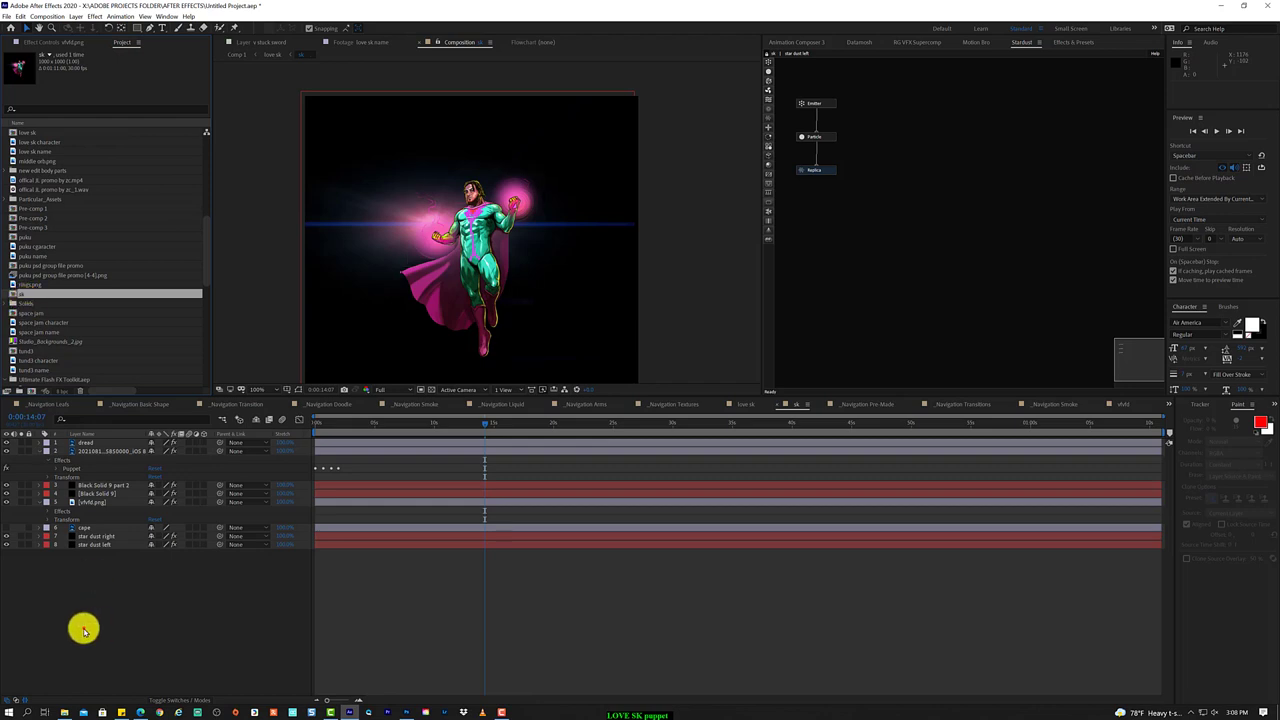
# - Drag cape copy from Desktop > justice league > sk in File Explorer into the timeline
pyautogui.click(64, 712)
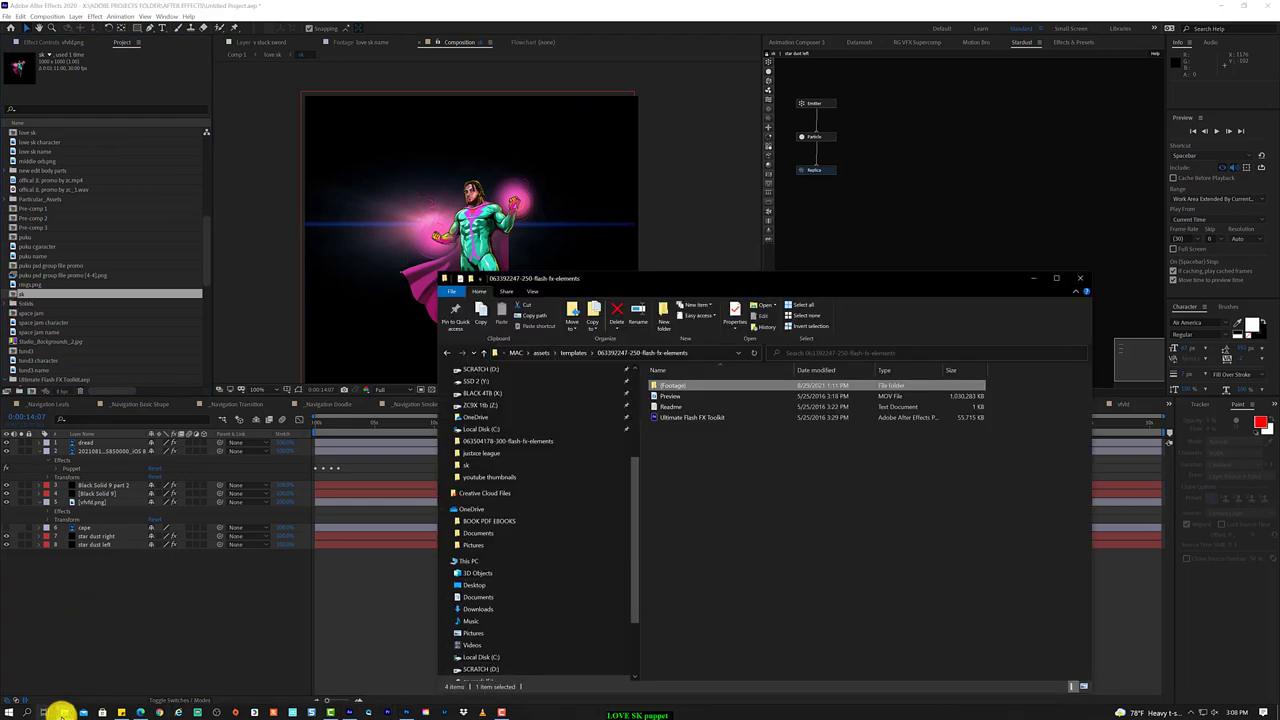
pyautogui.click(517, 413)
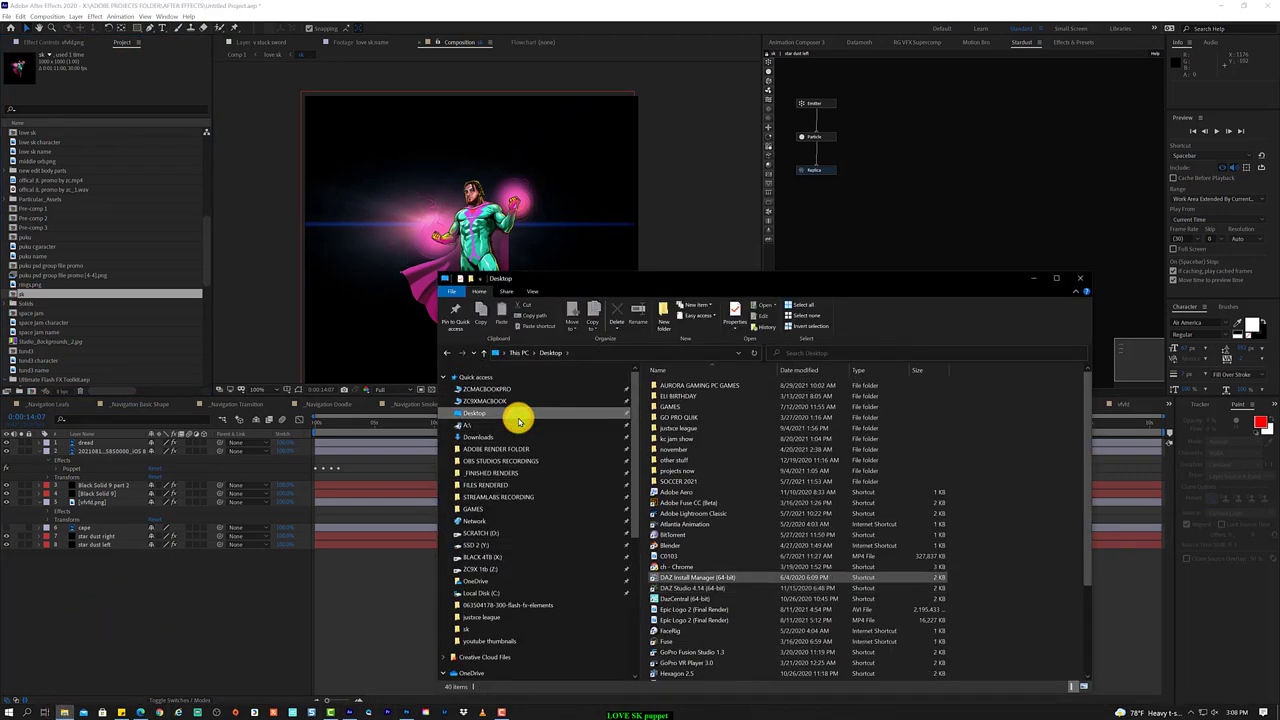
pyautogui.doubleClick(691, 427)
pyautogui.doubleClick(840, 386)
pyautogui.click(785, 388)
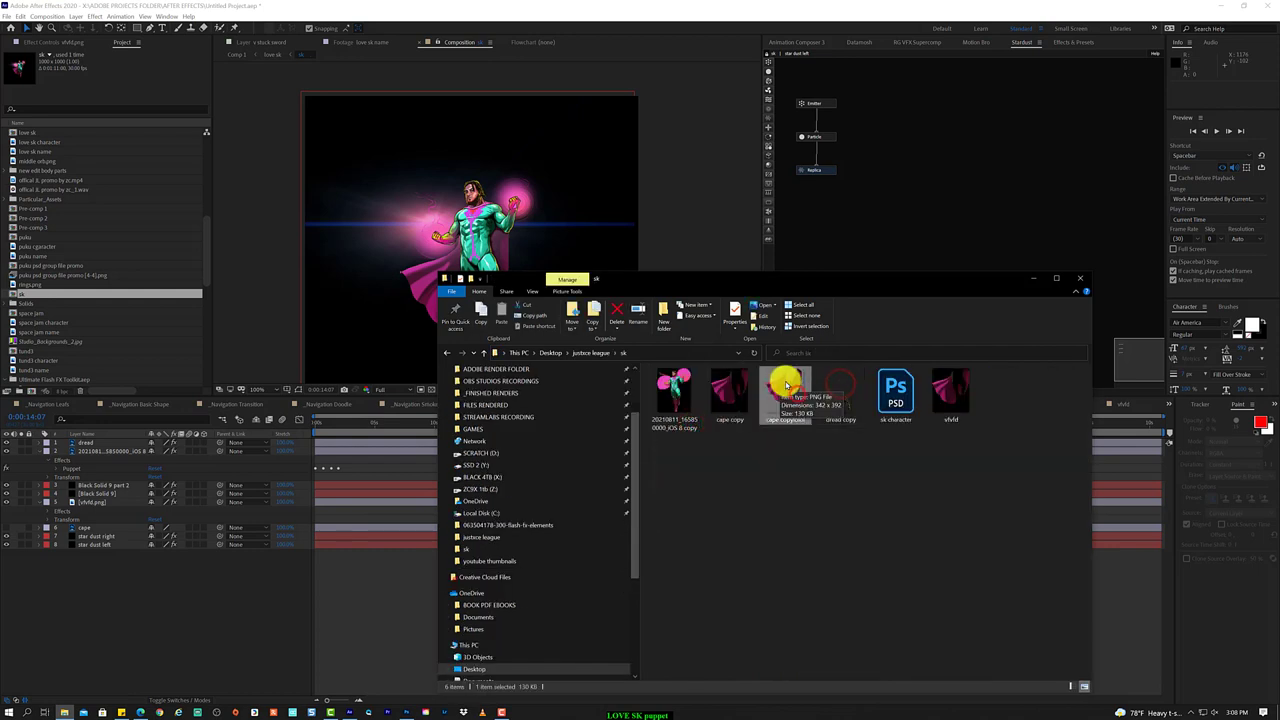
pyautogui.moveTo(785, 385); pyautogui.dragTo(77, 597)
pyautogui.click(75, 600)
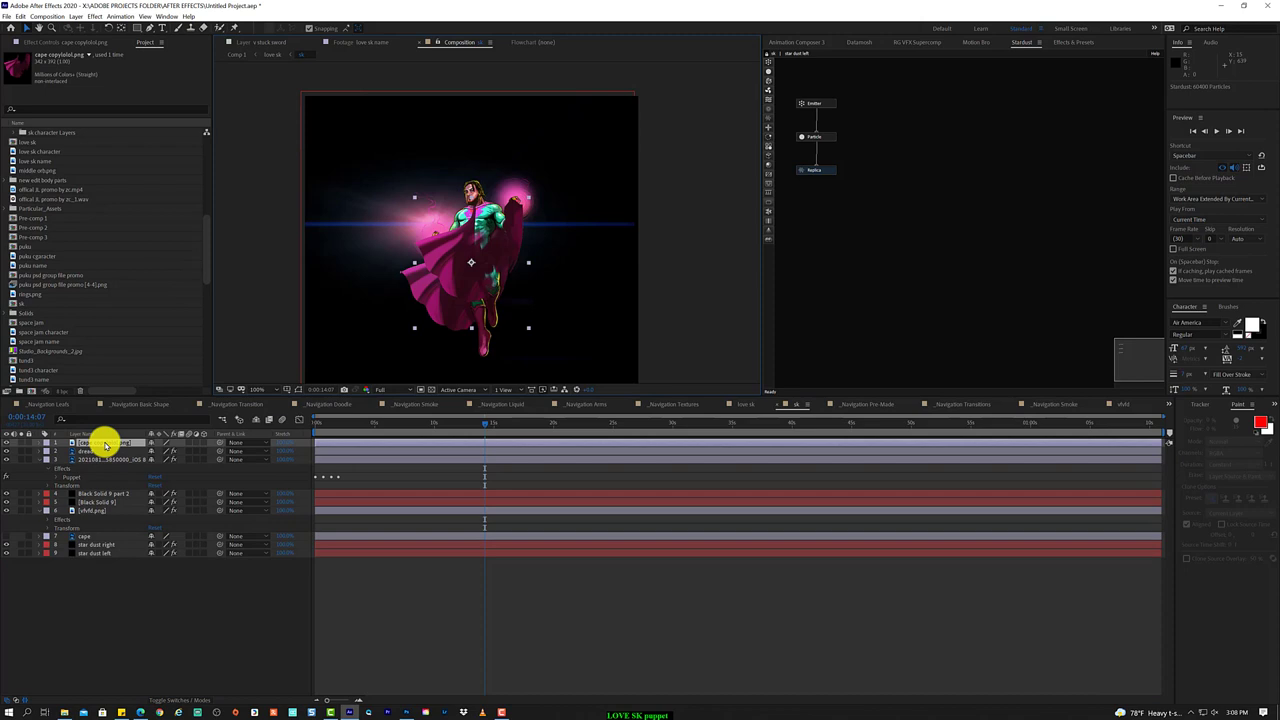
# - Move the cape layer down the stack and nudge it down-left under the hero
pyautogui.moveTo(105, 445); pyautogui.dragTo(100, 503)
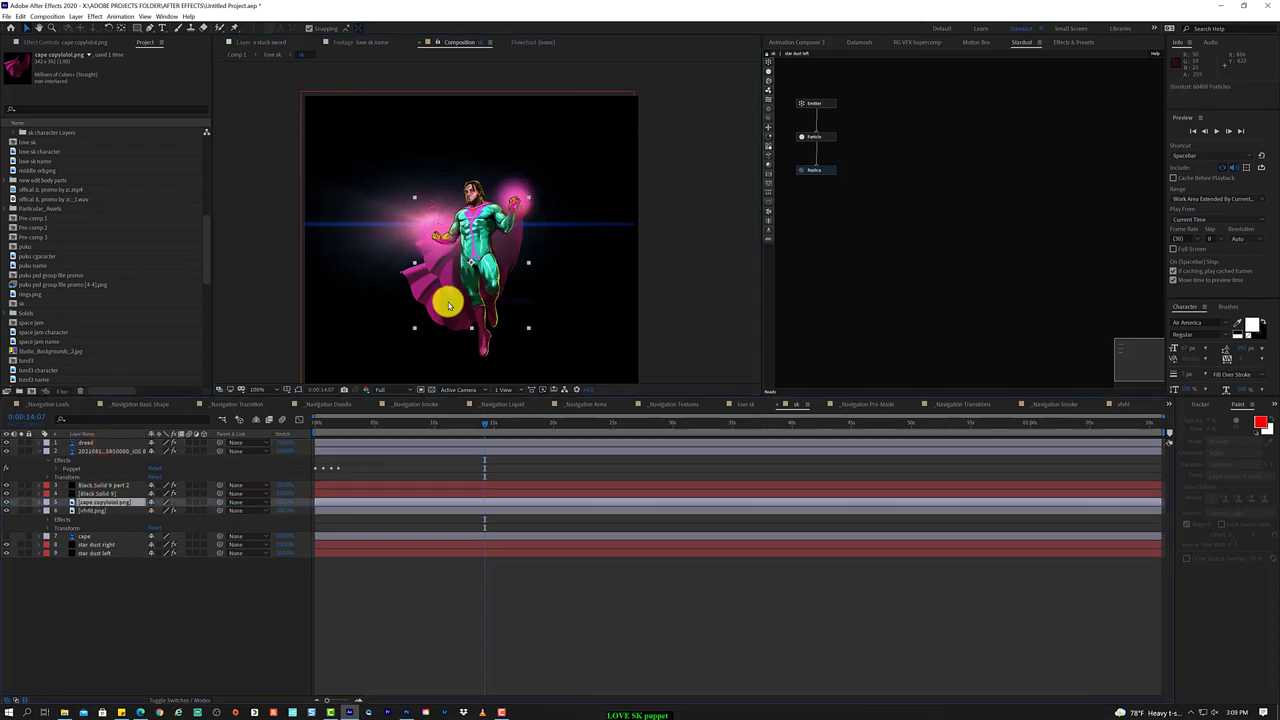
pyautogui.moveTo(448, 305); pyautogui.dragTo(433, 330)
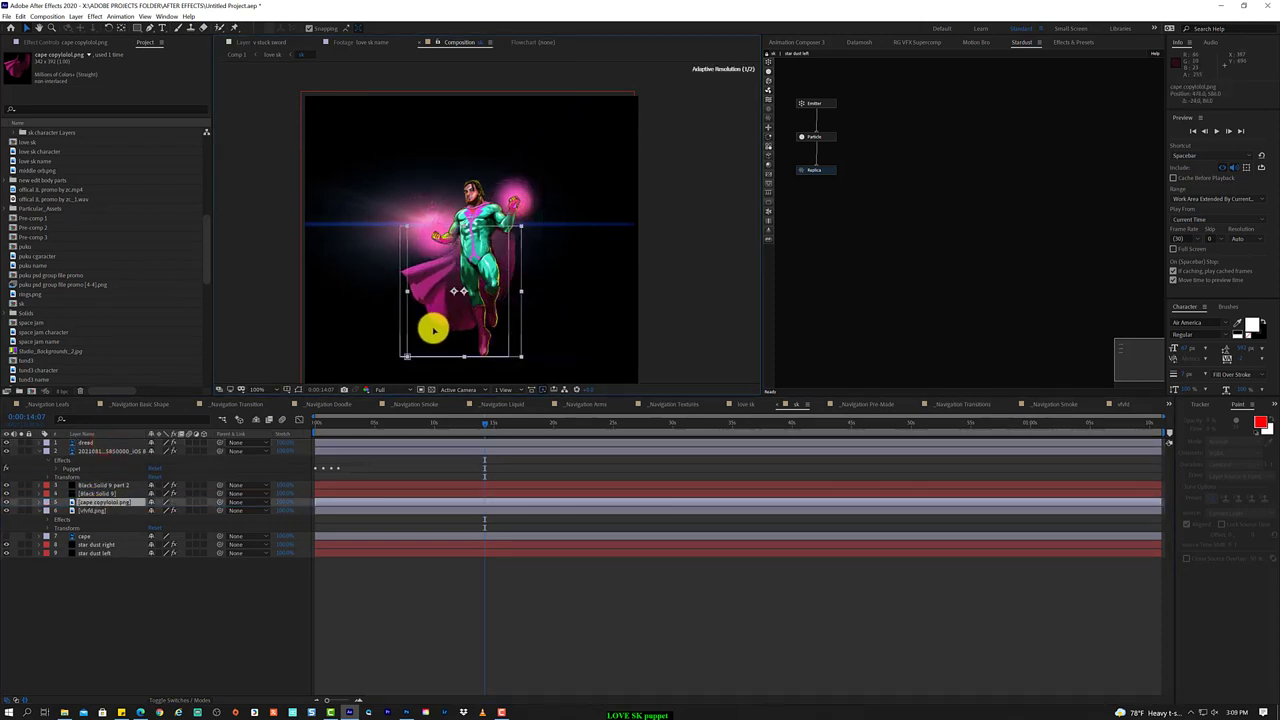
pyautogui.click(337, 303)
pyautogui.moveTo(349, 423)
pyautogui.mouseDown()
pyautogui.moveTo(408, 427)
pyautogui.moveTo(455, 451)
pyautogui.mouseUp()
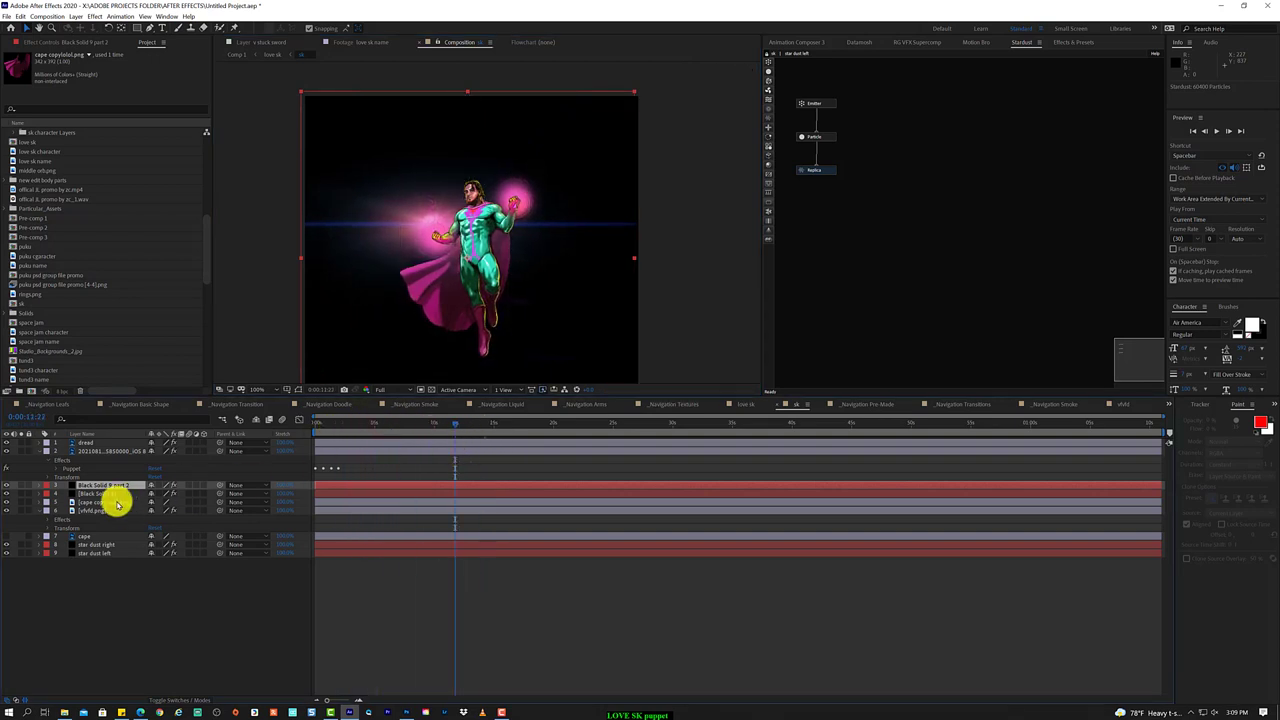
# - Place the new cape layer below vfvfd.png, reveal its Scale and scrub to check it
pyautogui.moveTo(114, 502); pyautogui.dragTo(114, 530)
pyautogui.moveTo(360, 420)
pyautogui.mouseDown()
pyautogui.moveTo(493, 420)
pyautogui.moveTo(473, 465)
pyautogui.moveTo(566, 463)
pyautogui.mouseUp()
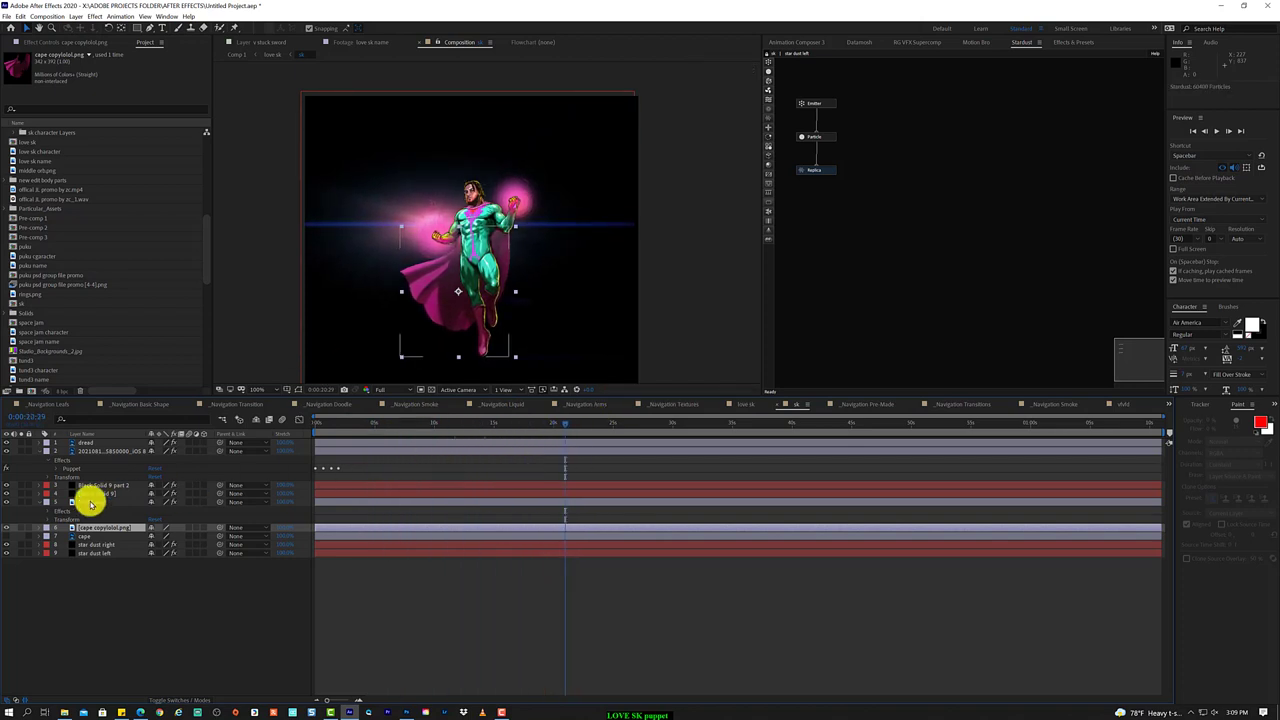
pyautogui.press('s')
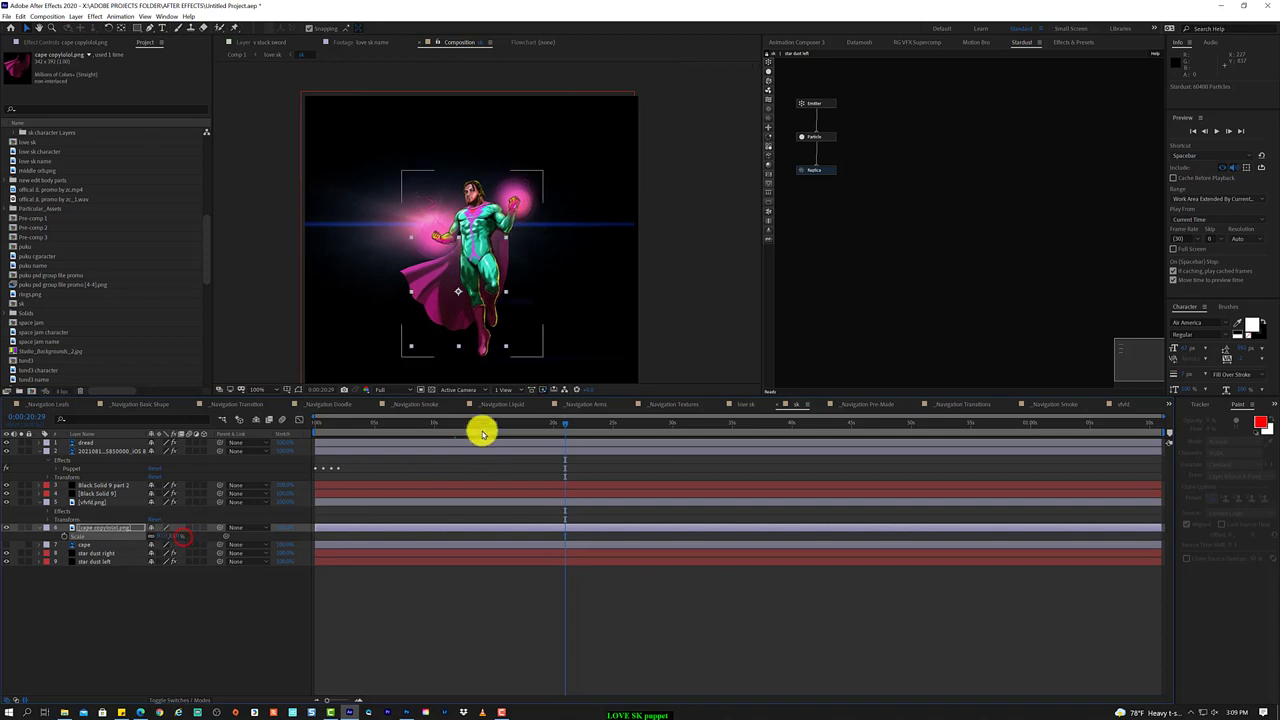
pyautogui.moveTo(505, 423)
pyautogui.mouseDown()
pyautogui.moveTo(731, 427)
pyautogui.moveTo(722, 466)
pyautogui.mouseUp()
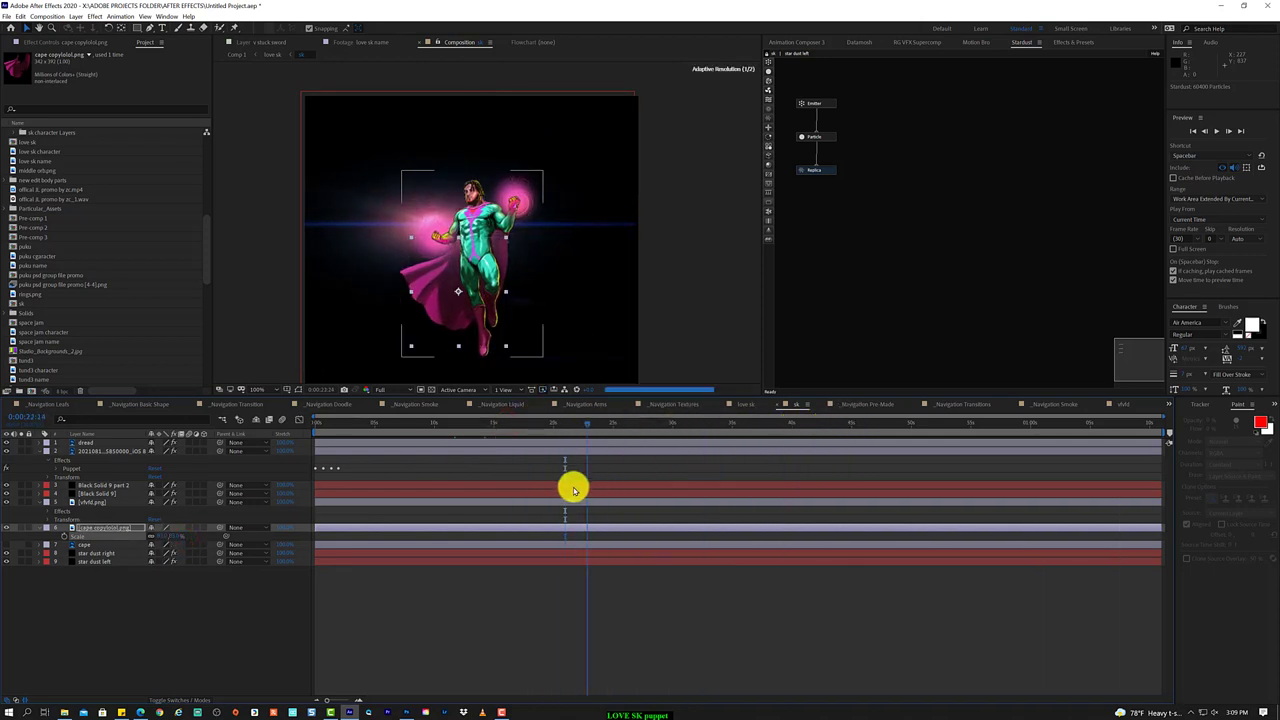
pyautogui.click(214, 610)
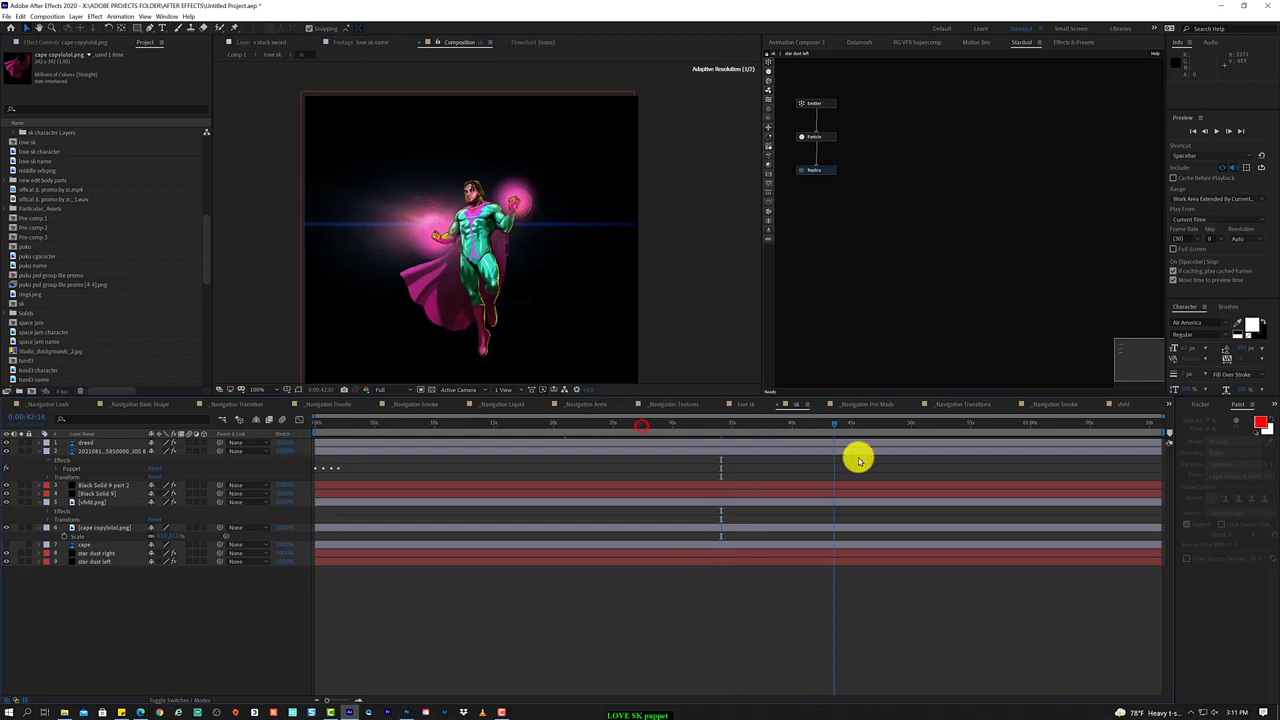
# - Switch to the love sk comp, return to its start with Home and play a preview
pyautogui.click(909, 459)
pyautogui.click(258, 648)
pyautogui.click(745, 404)
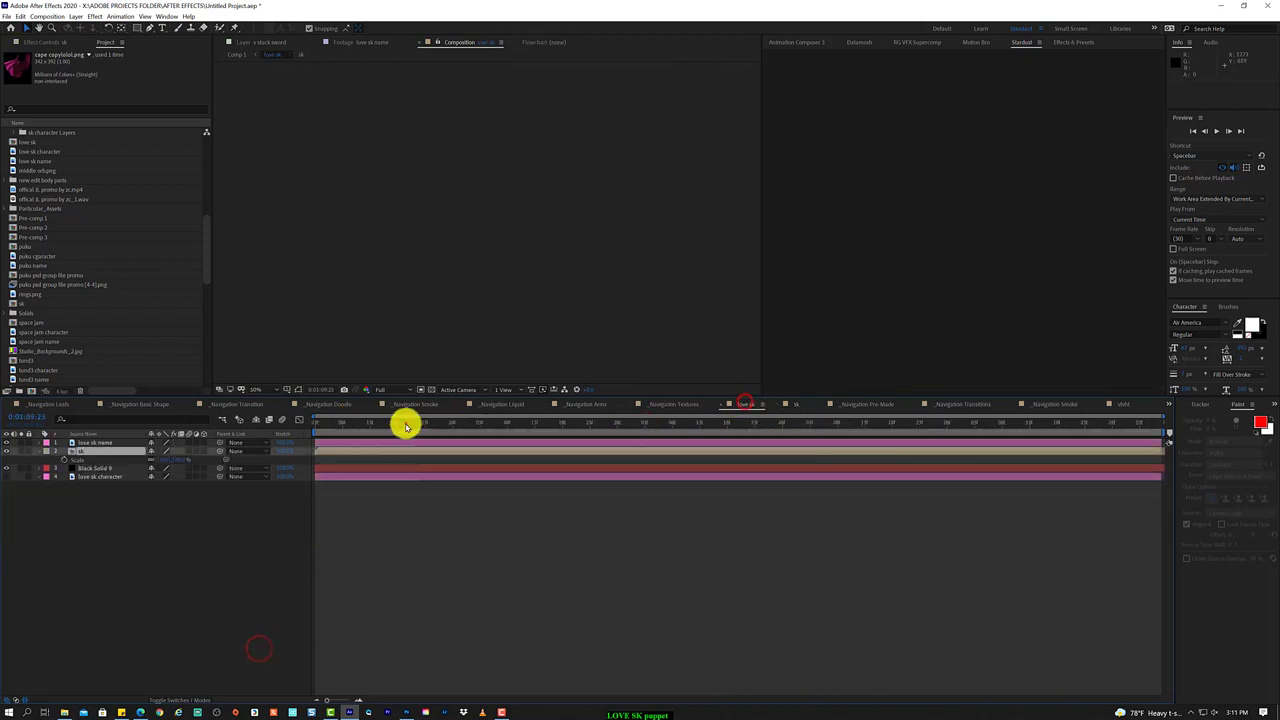
pyautogui.moveTo(366, 424); pyautogui.dragTo(393, 424)
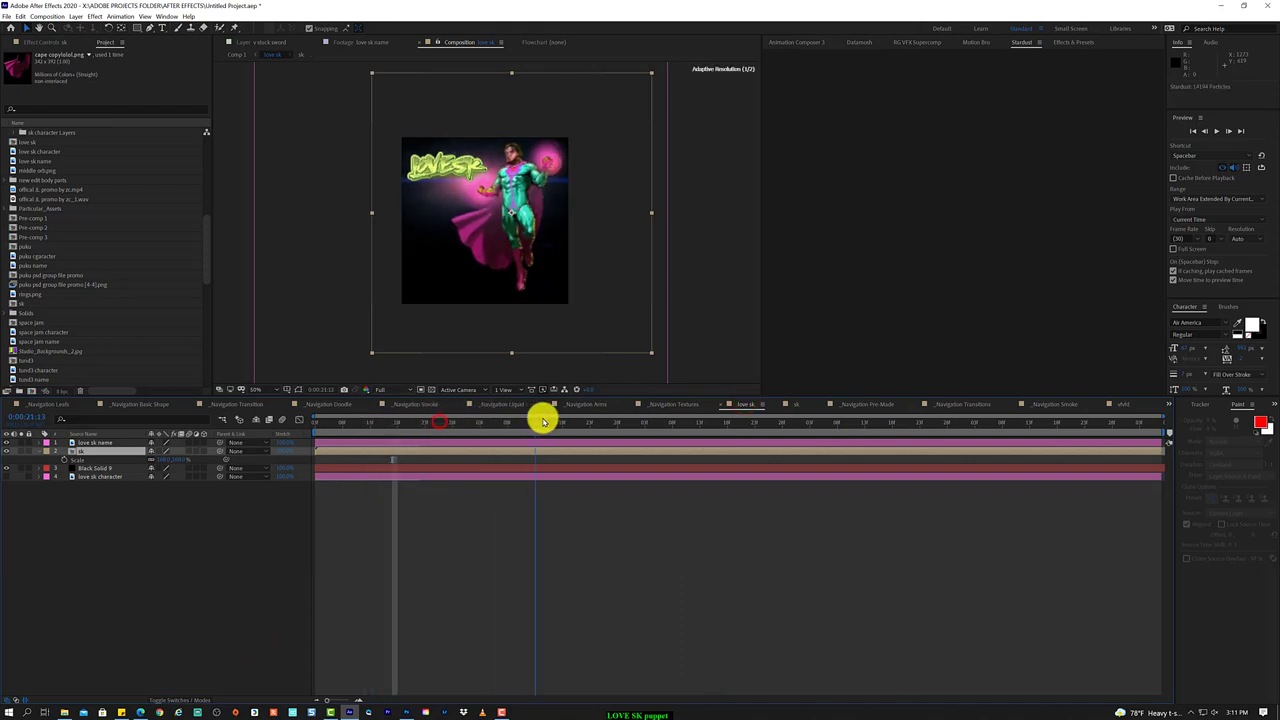
pyautogui.press('Home')
pyautogui.press('space')
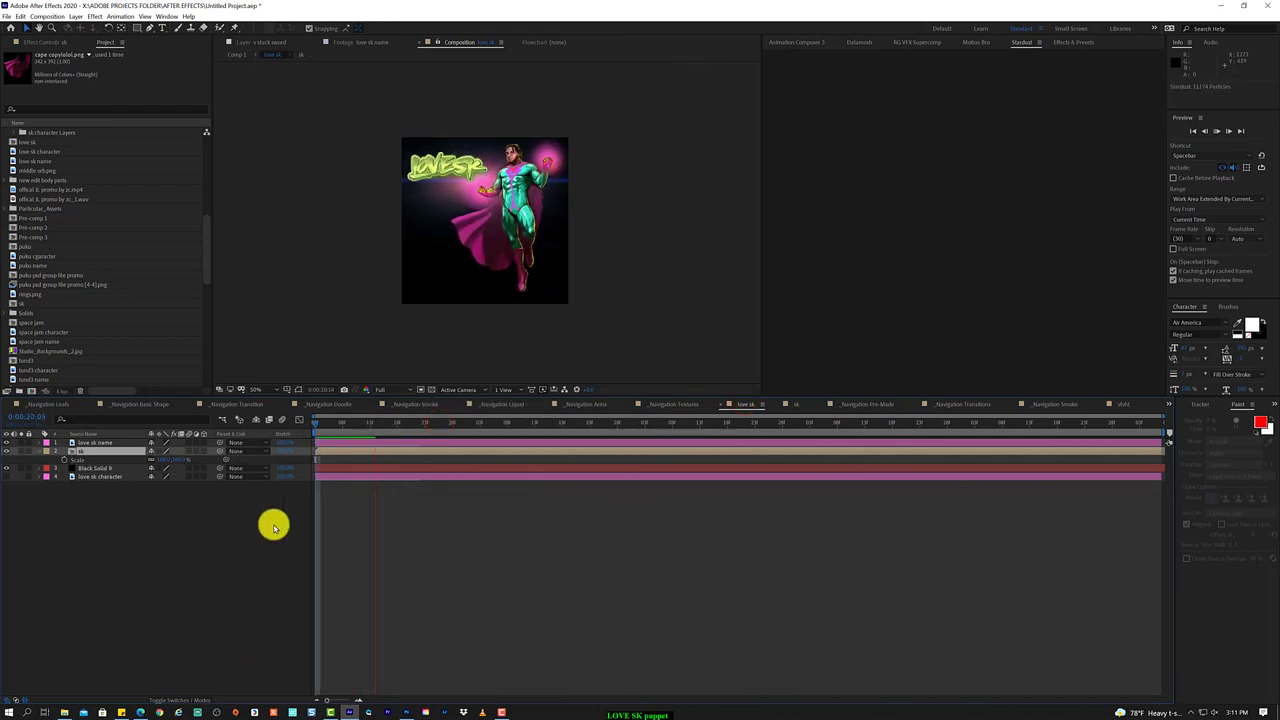
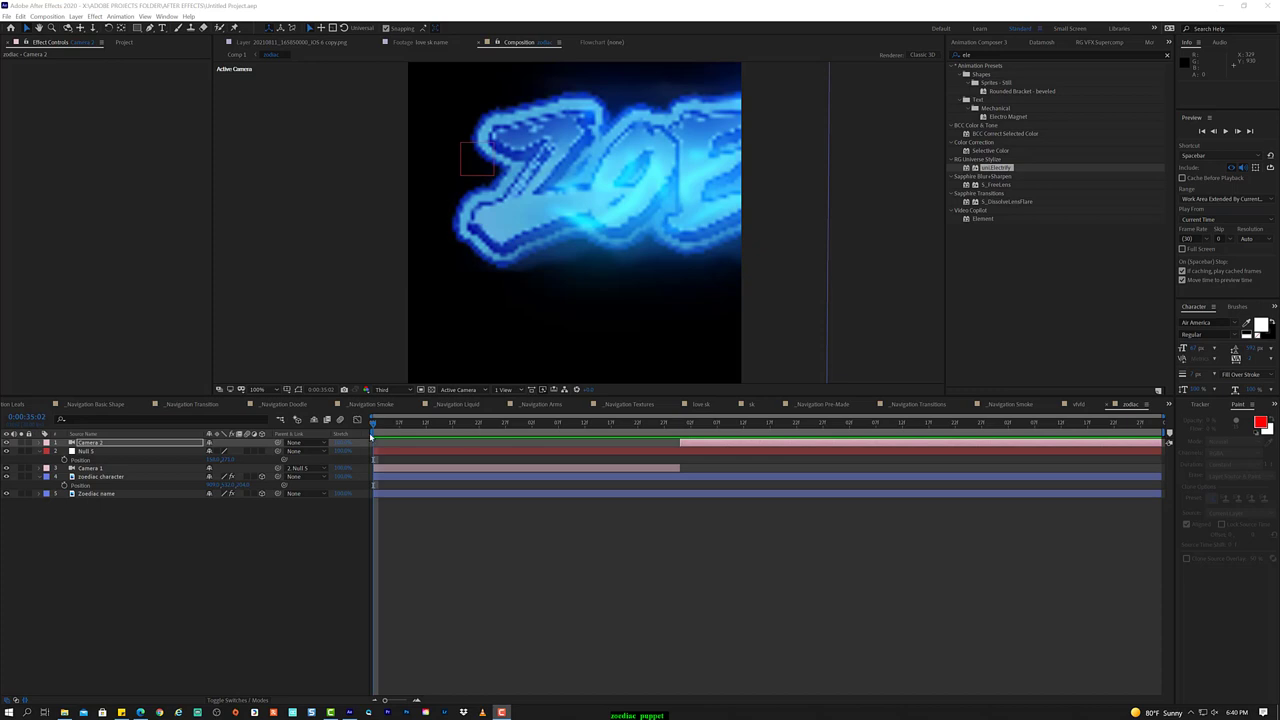
# - Reveal Camera 2's Zoom keyframes and preview the pull-back from the ZOEDIAC title to the character
pyautogui.moveTo(371, 436); pyautogui.dragTo(670, 433)
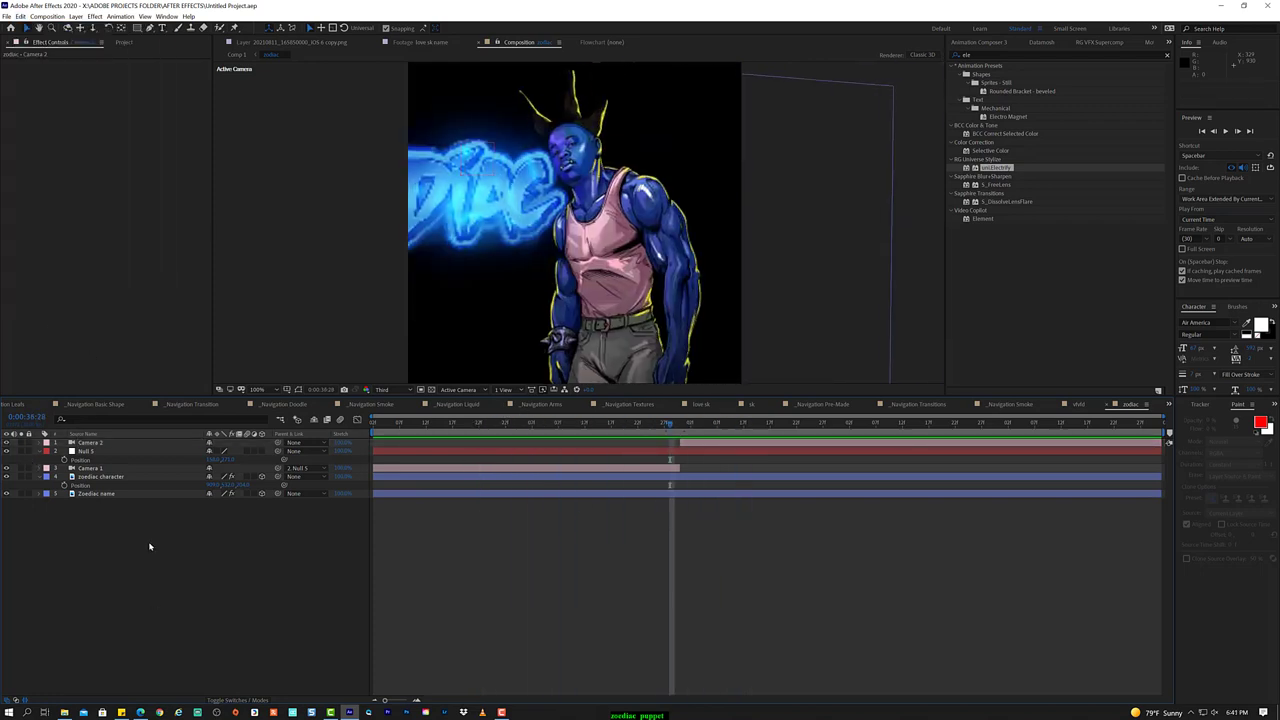
pyautogui.click(138, 443)
pyautogui.press('a')
pyautogui.press('a')
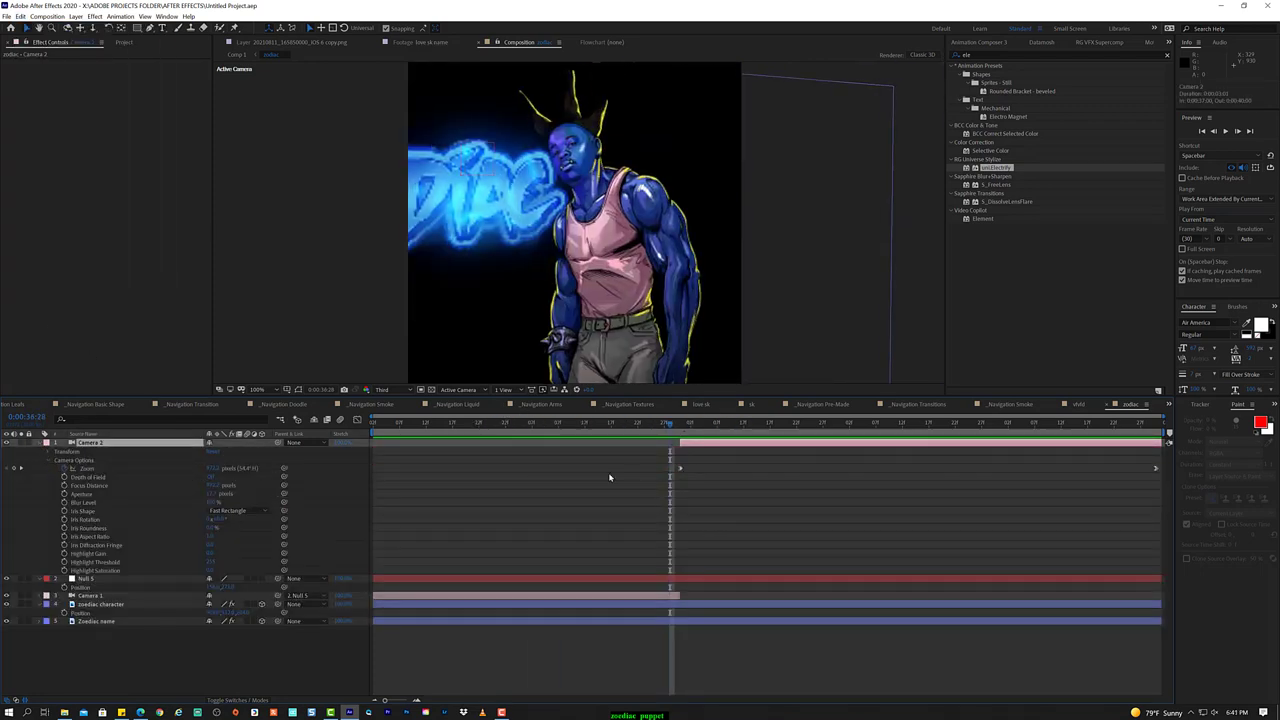
pyautogui.press('space')
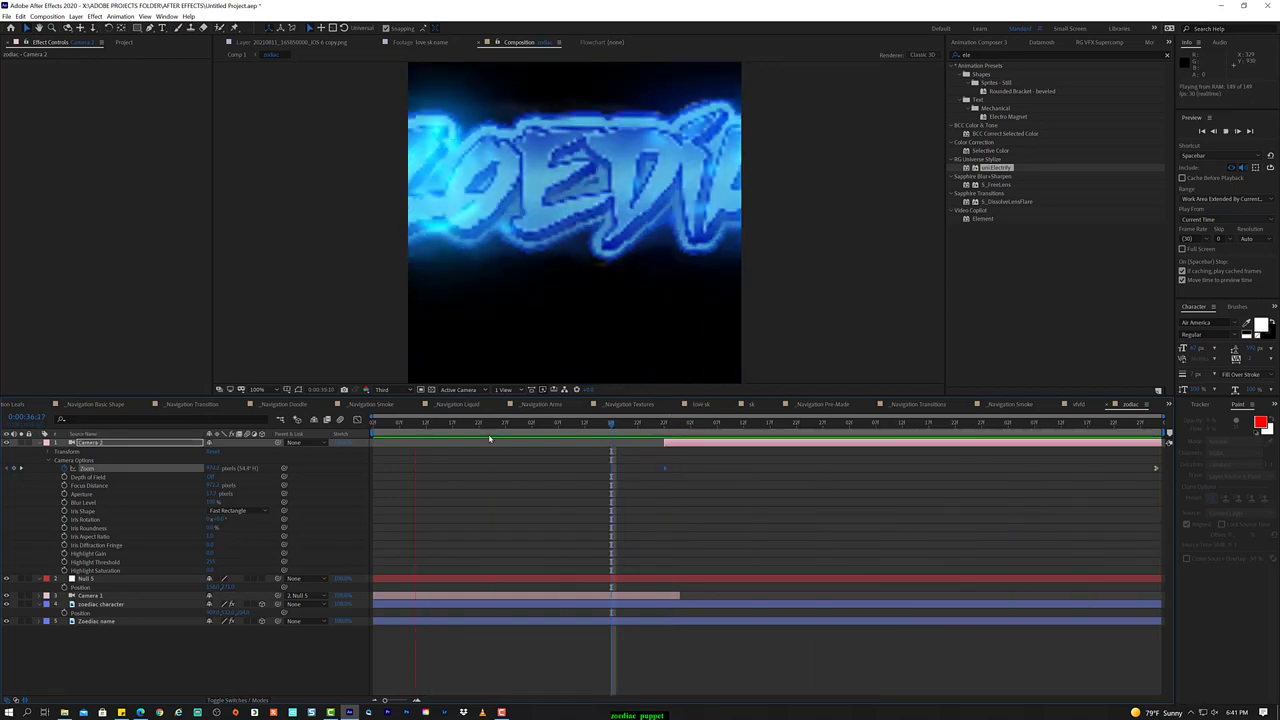
pyautogui.press('space')
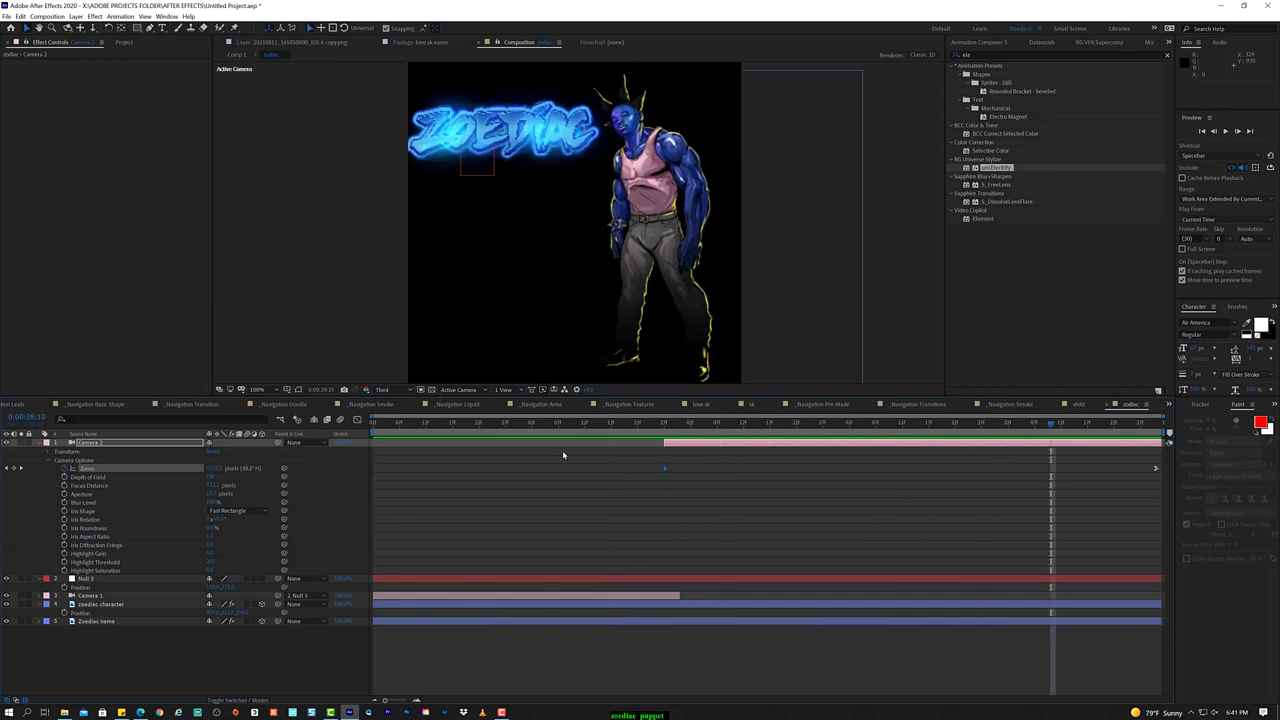
pyautogui.click(123, 606)
# - Add a new black solid and move it to the bottom of the layer stack
pyautogui.rightClick(110, 646)
pyautogui.moveTo(140, 550)
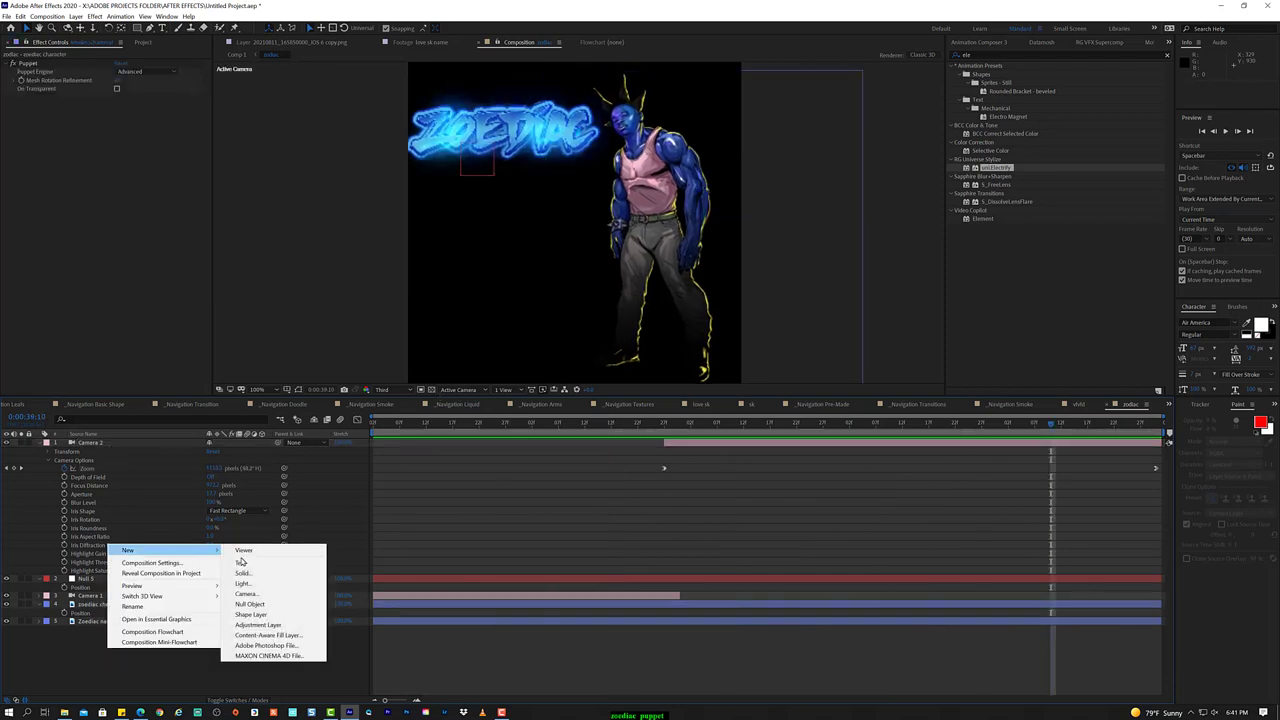
pyautogui.click(243, 573)
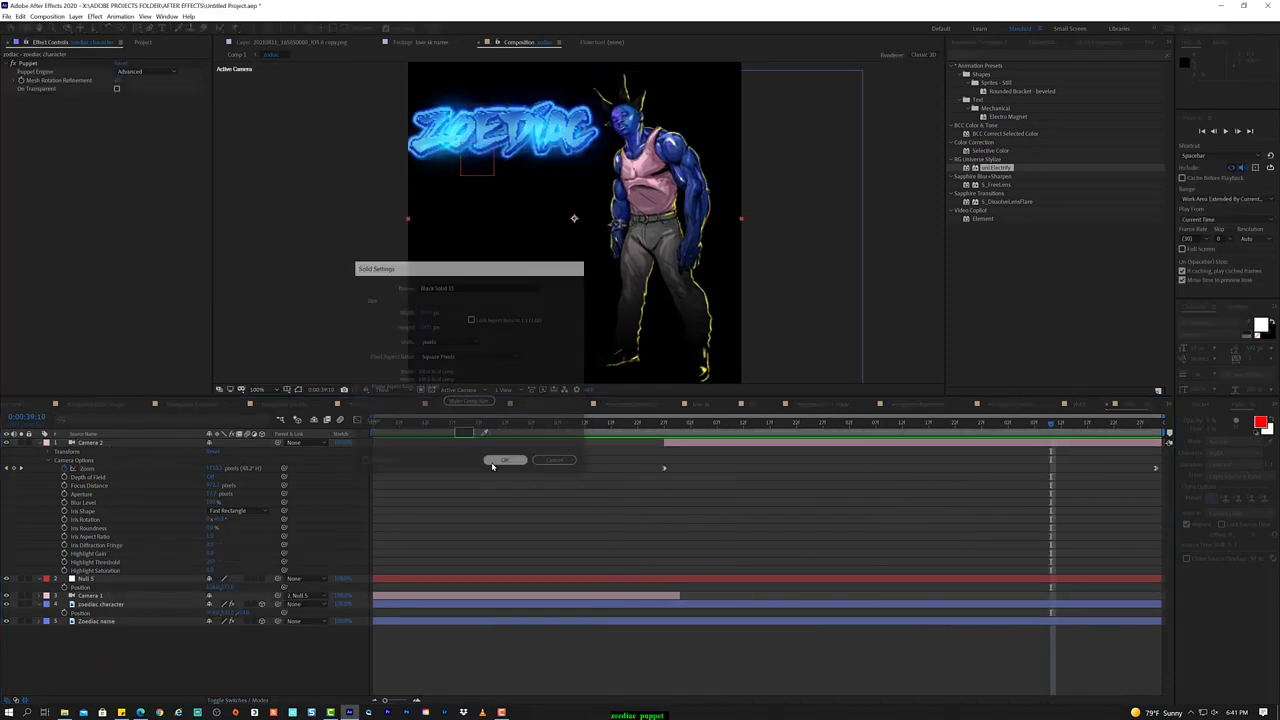
pyautogui.press('Return')
pyautogui.moveTo(90, 443); pyautogui.dragTo(126, 636)
# - Apply Optical Flares to the solid using the pink and cyan streak preset from Pro_Presets
pyautogui.click(94, 16)
pyautogui.moveTo(266, 95)
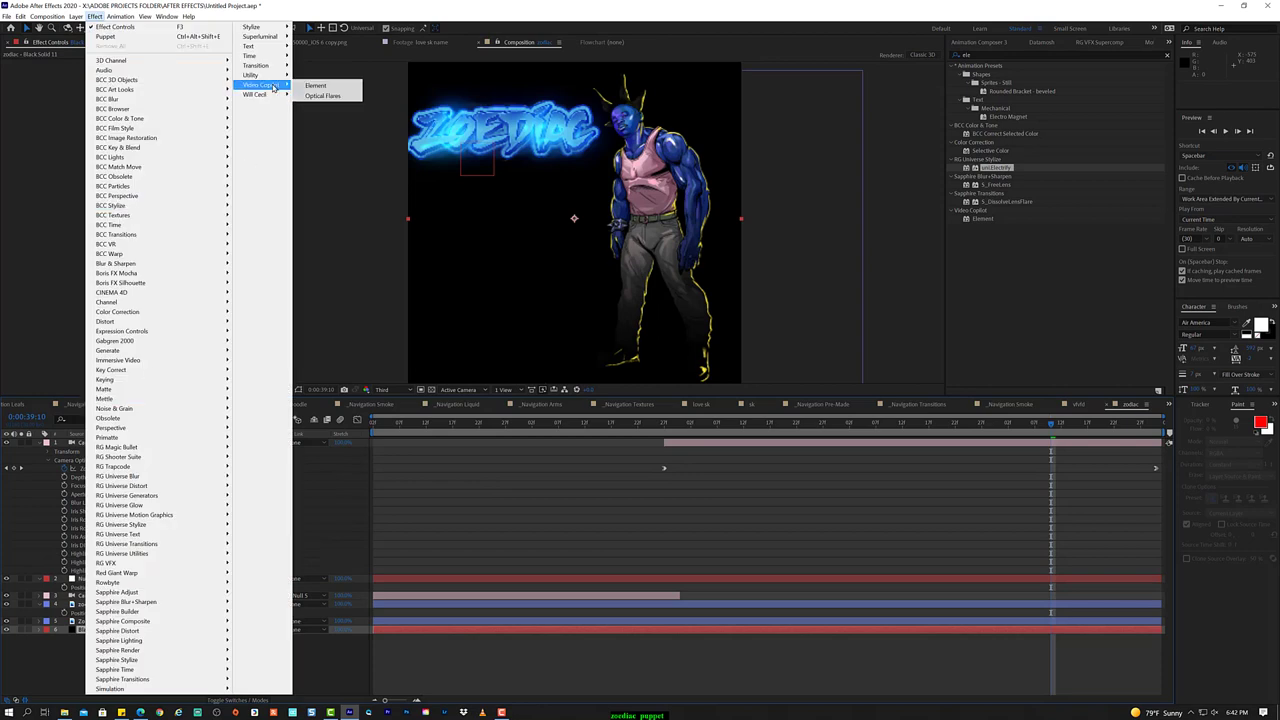
pyautogui.click(320, 95)
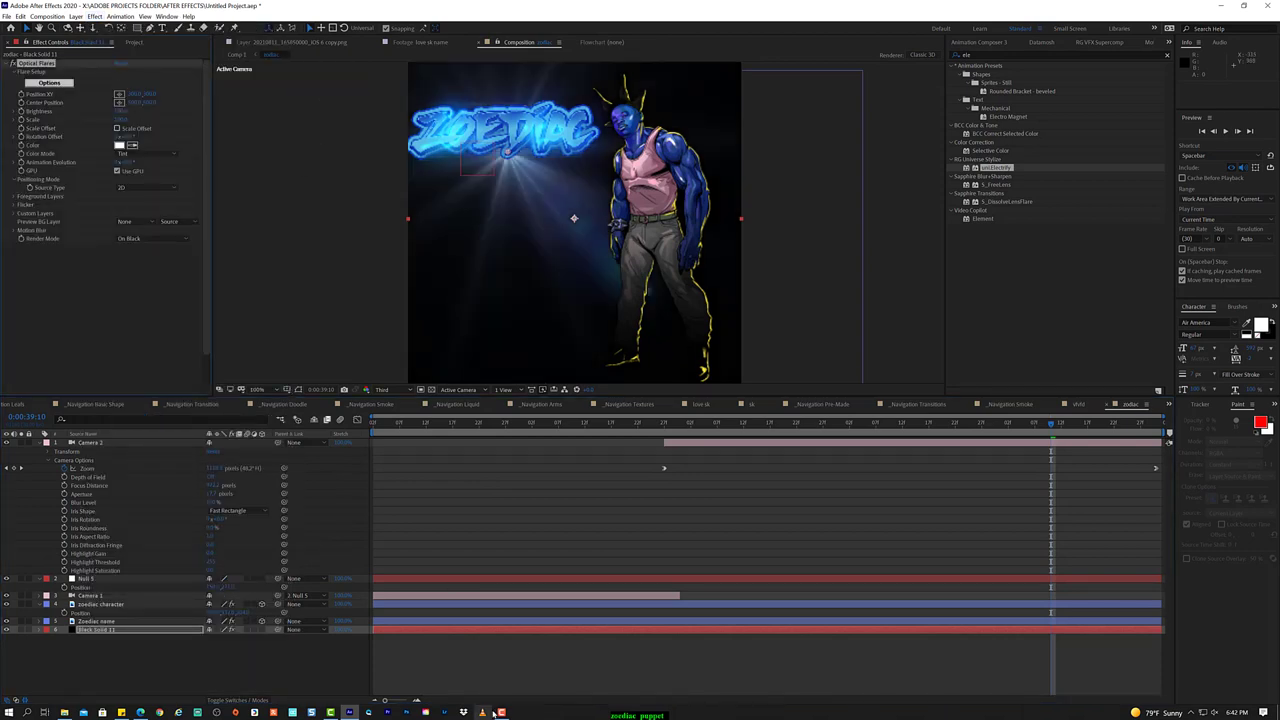
pyautogui.click(62, 85)
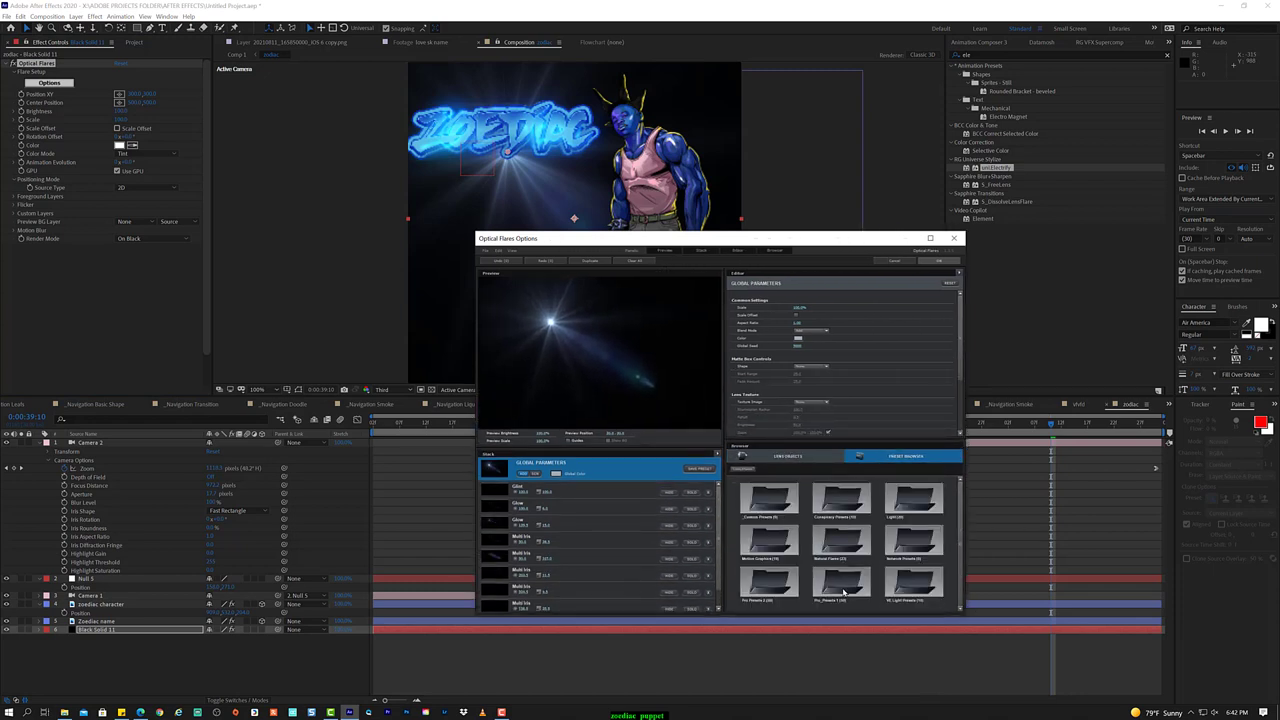
pyautogui.doubleClick(843, 590)
pyautogui.click(916, 588)
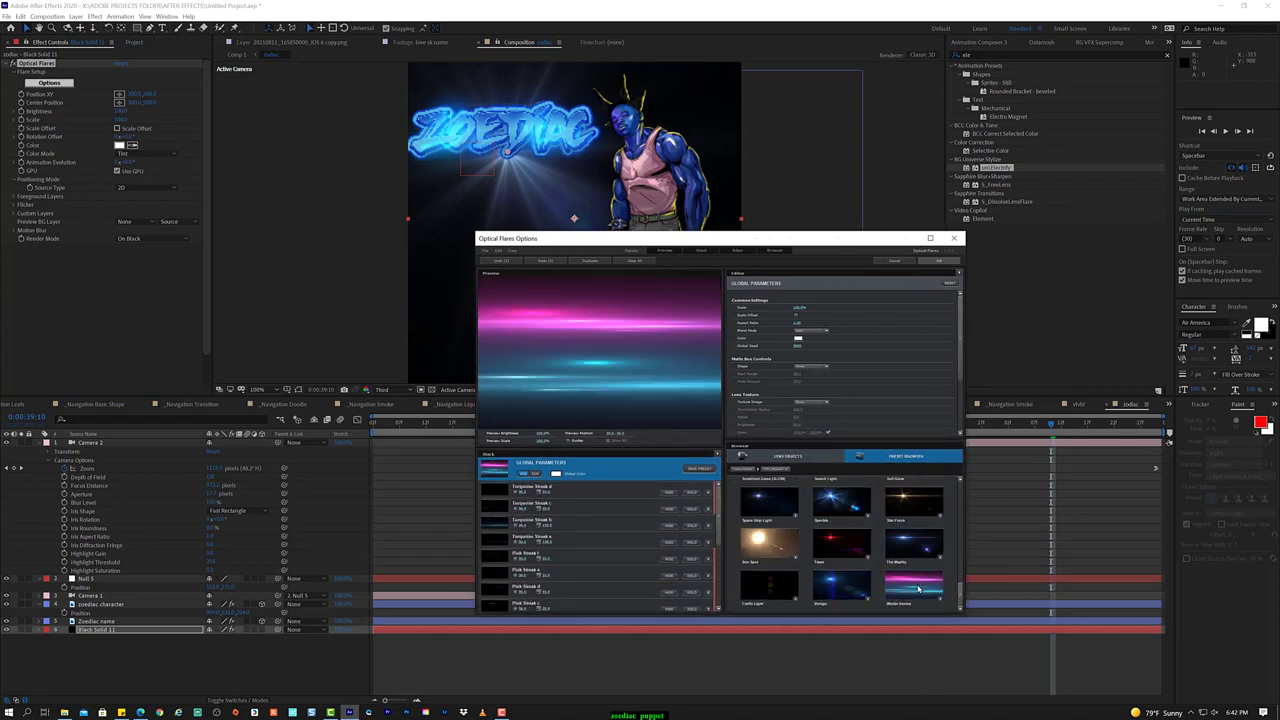
pyautogui.click(936, 261)
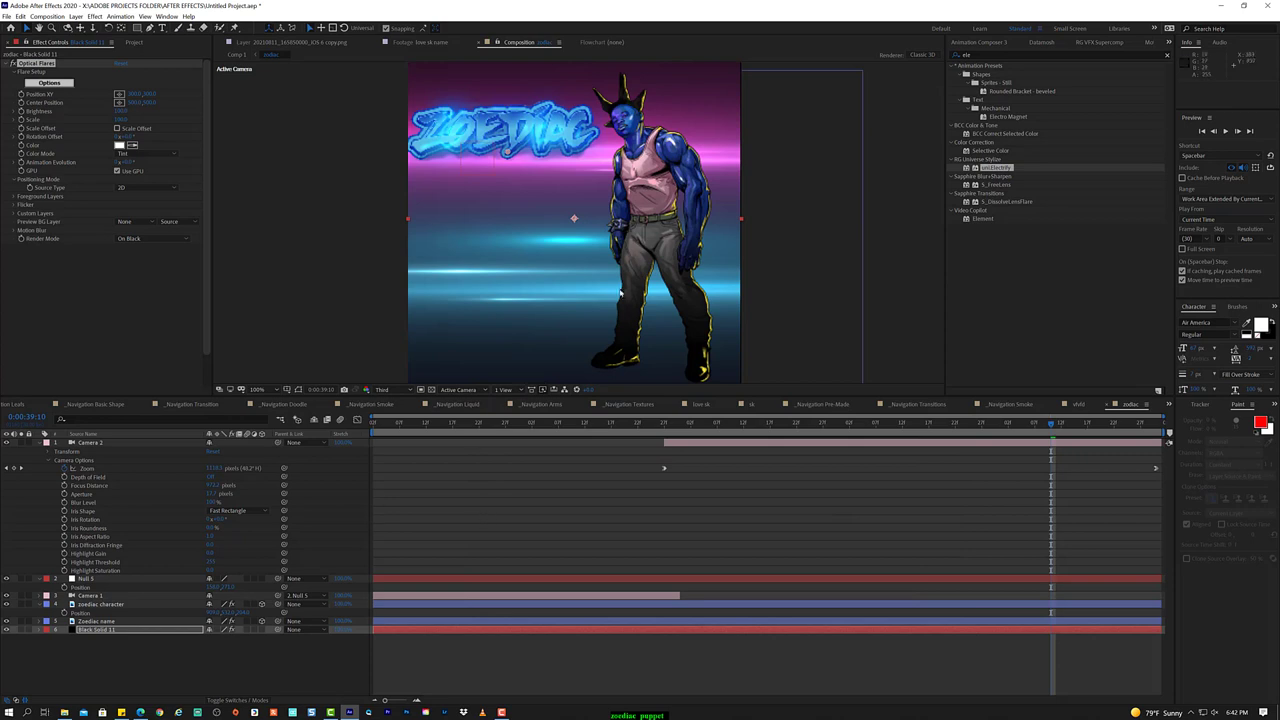
pyautogui.click(127, 604)
# - Apply RG VFX Shadow to the zodiac character, adjusting Axis Start and Axis End to cast it beside him
pyautogui.click(94, 16)
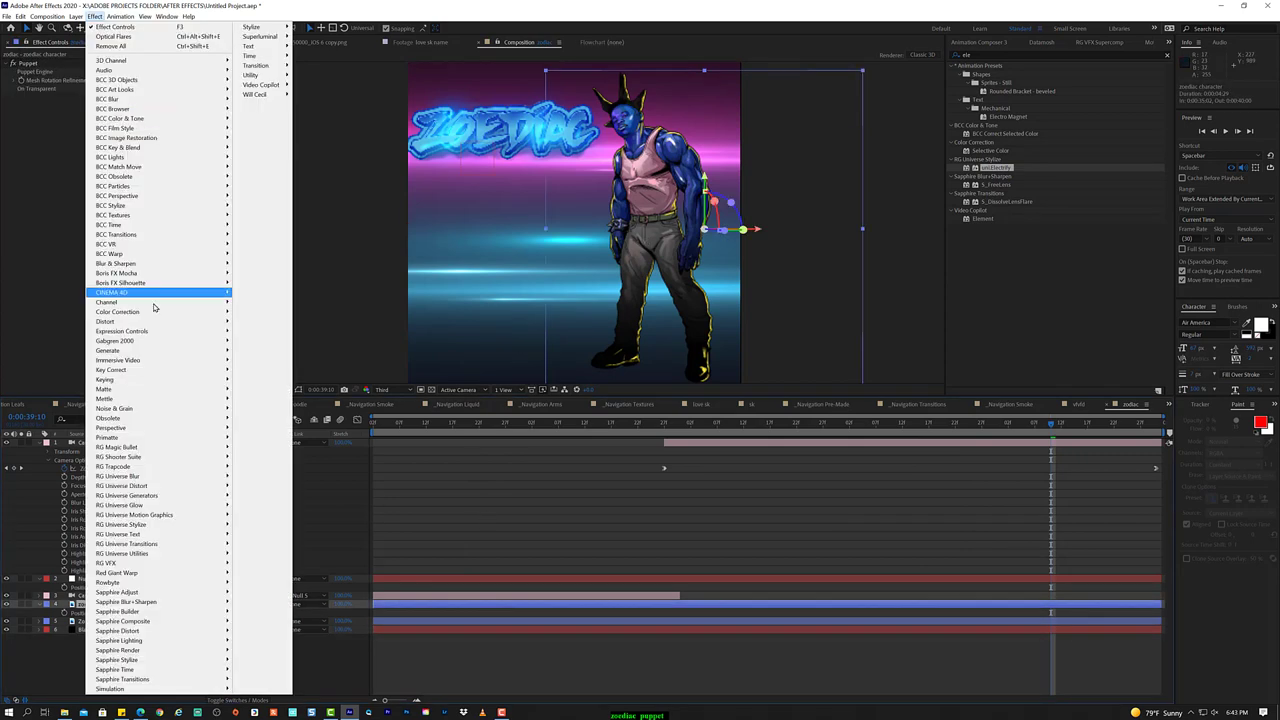
pyautogui.moveTo(200, 536)
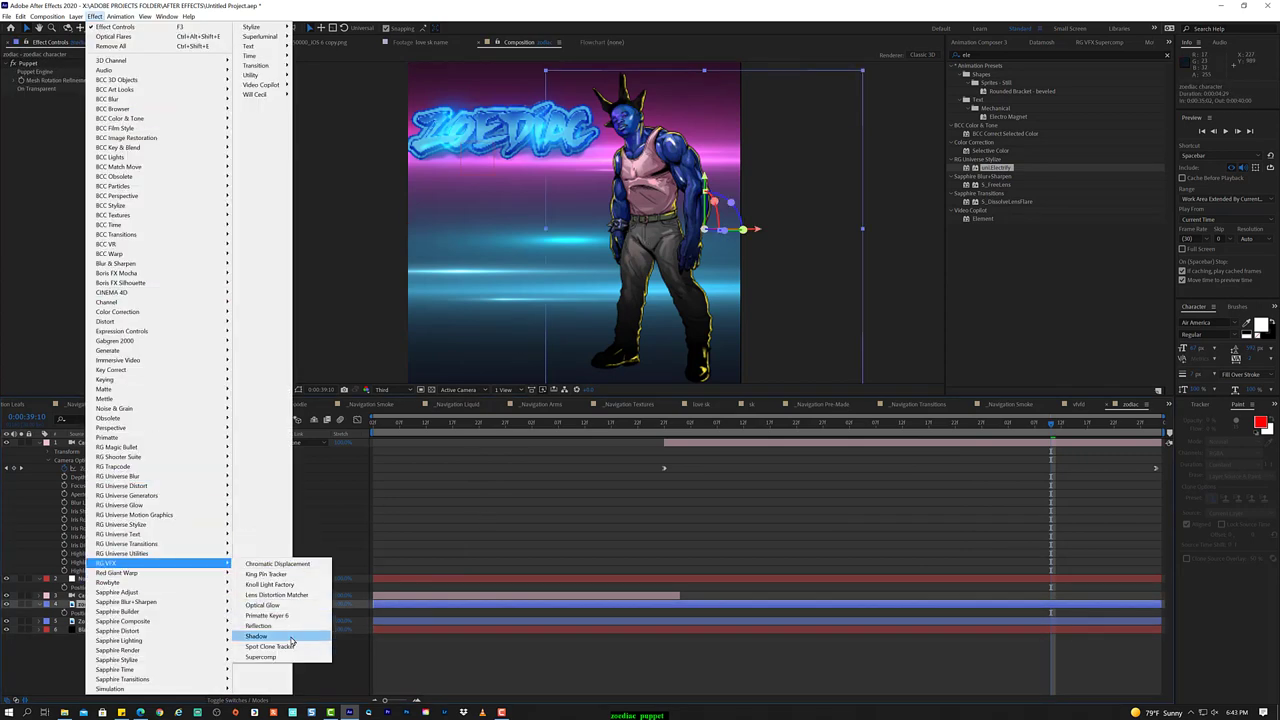
pyautogui.click(270, 636)
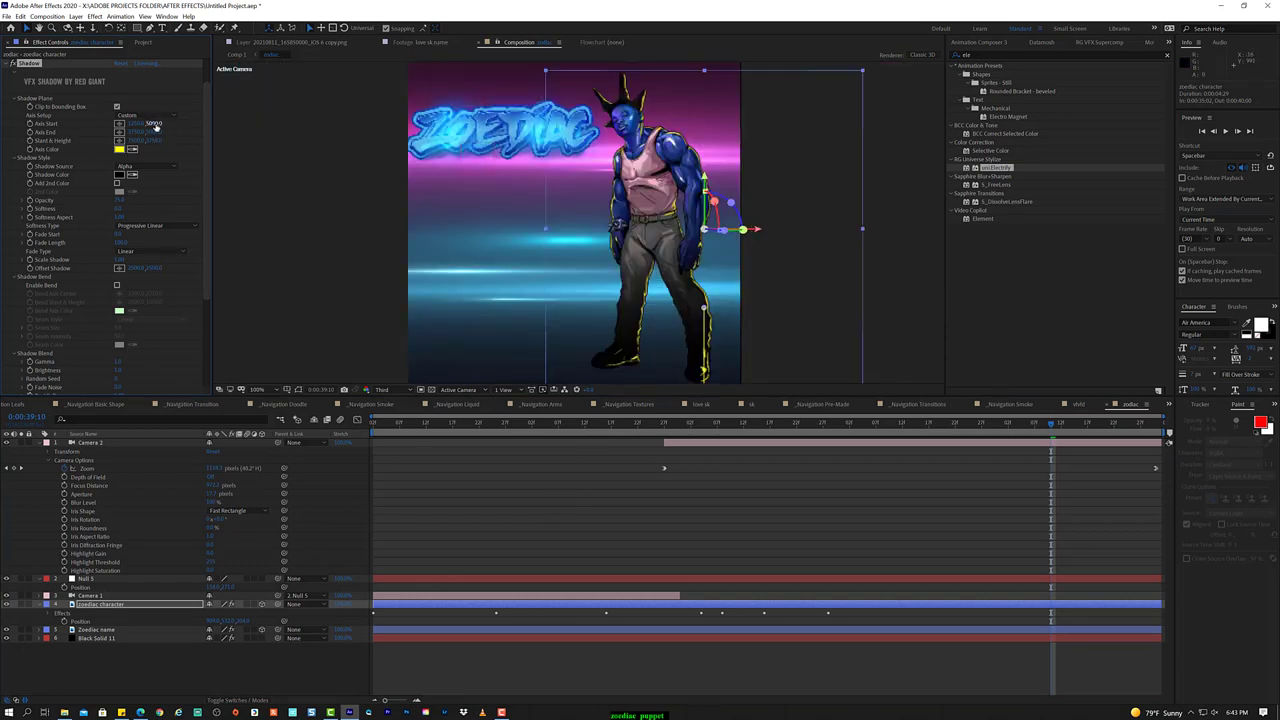
pyautogui.moveTo(155, 126); pyautogui.dragTo(273, 145)
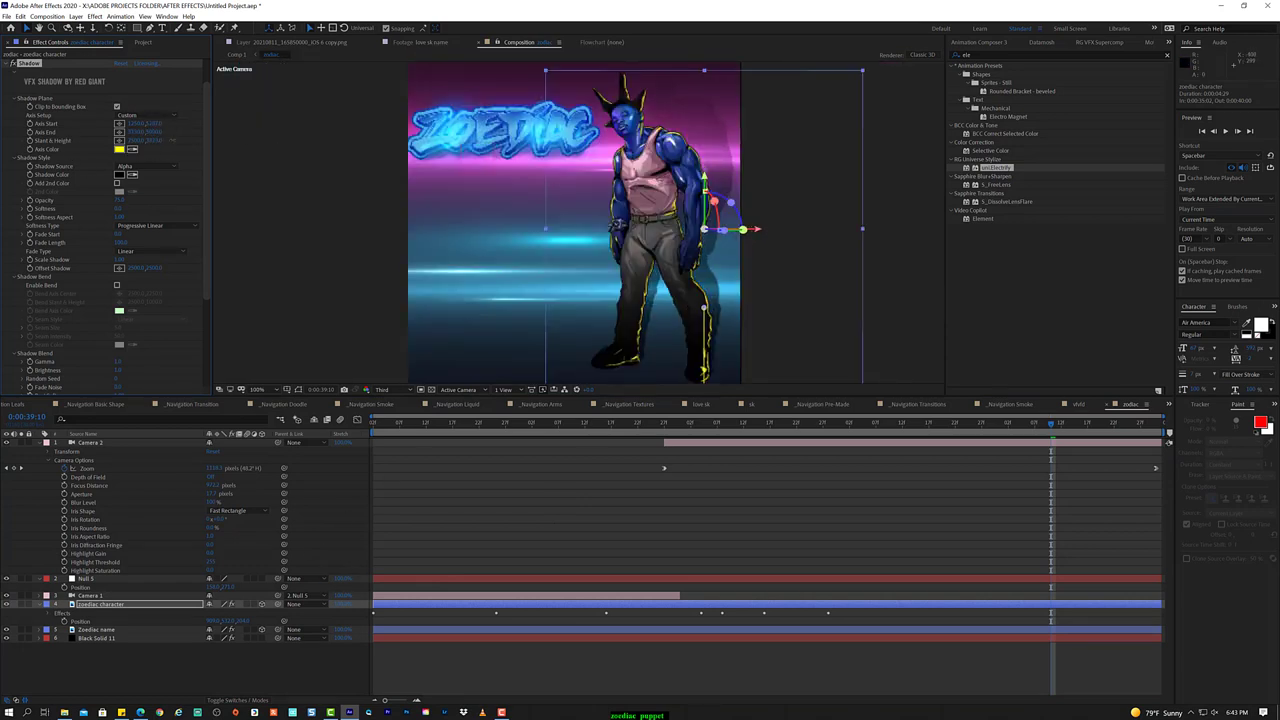
pyautogui.press('Return')
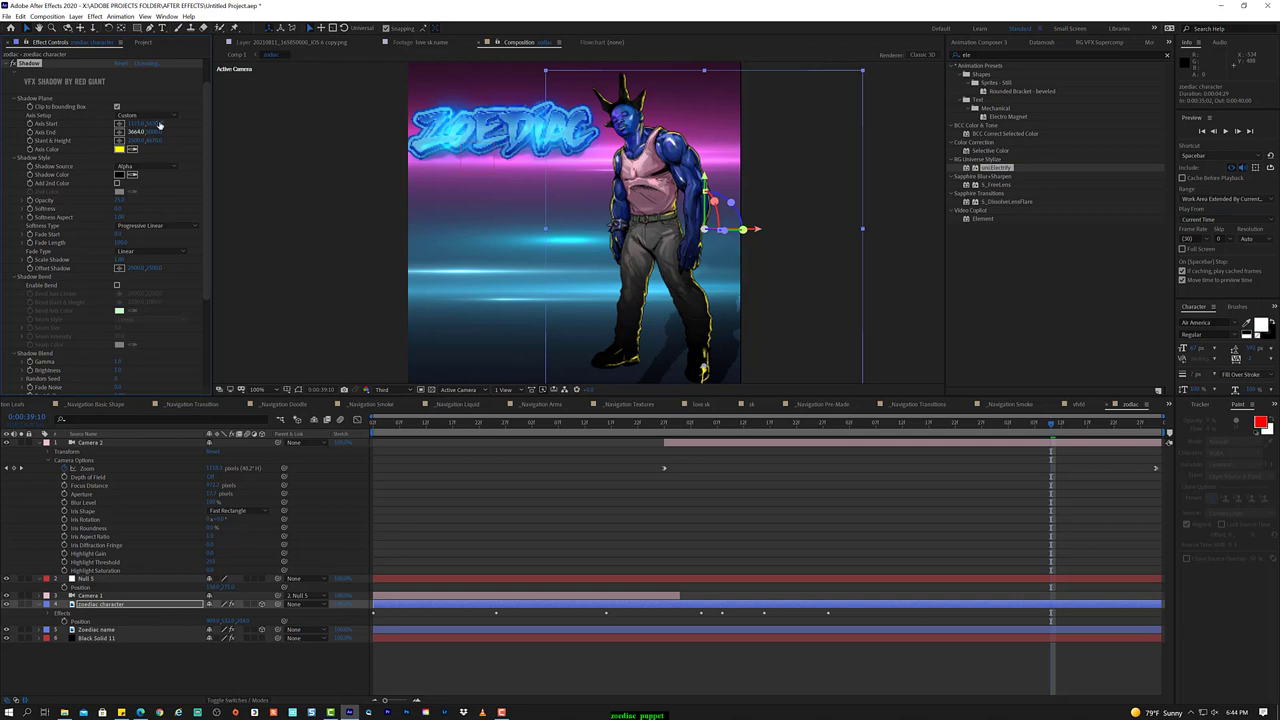
pyautogui.scroll(2, 620, 294)
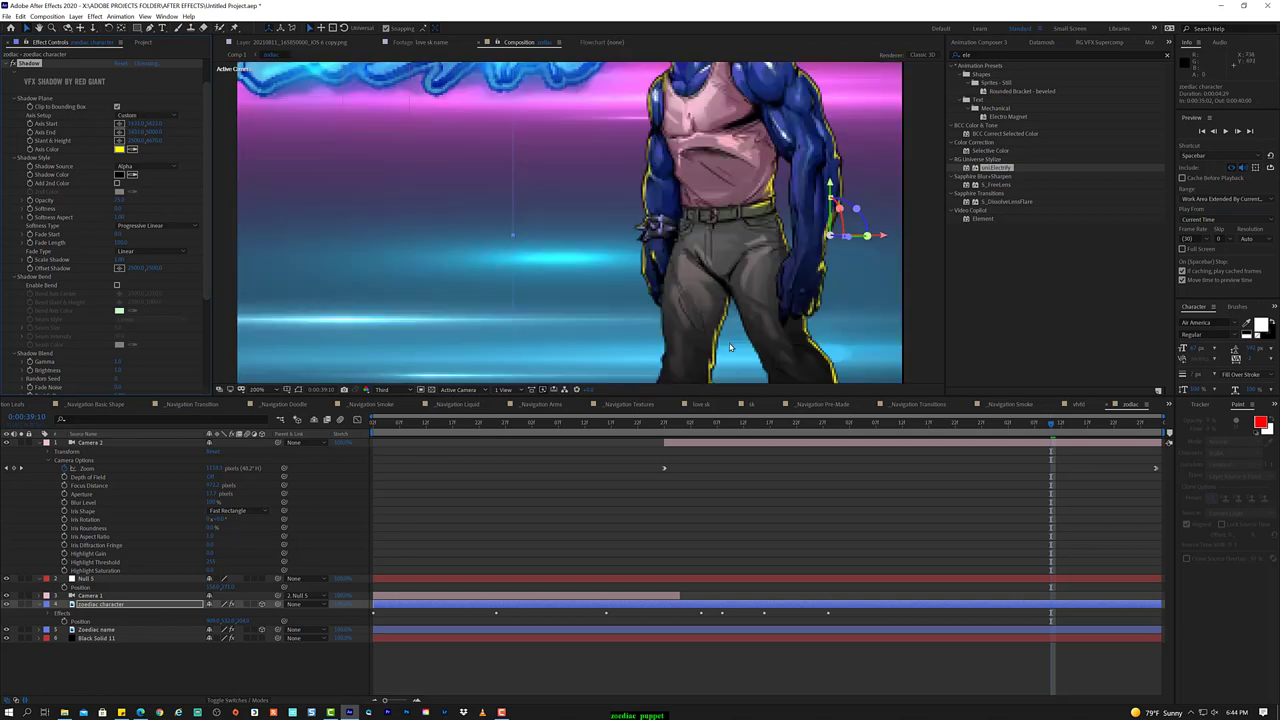
pyautogui.scroll(-4, 620, 294)
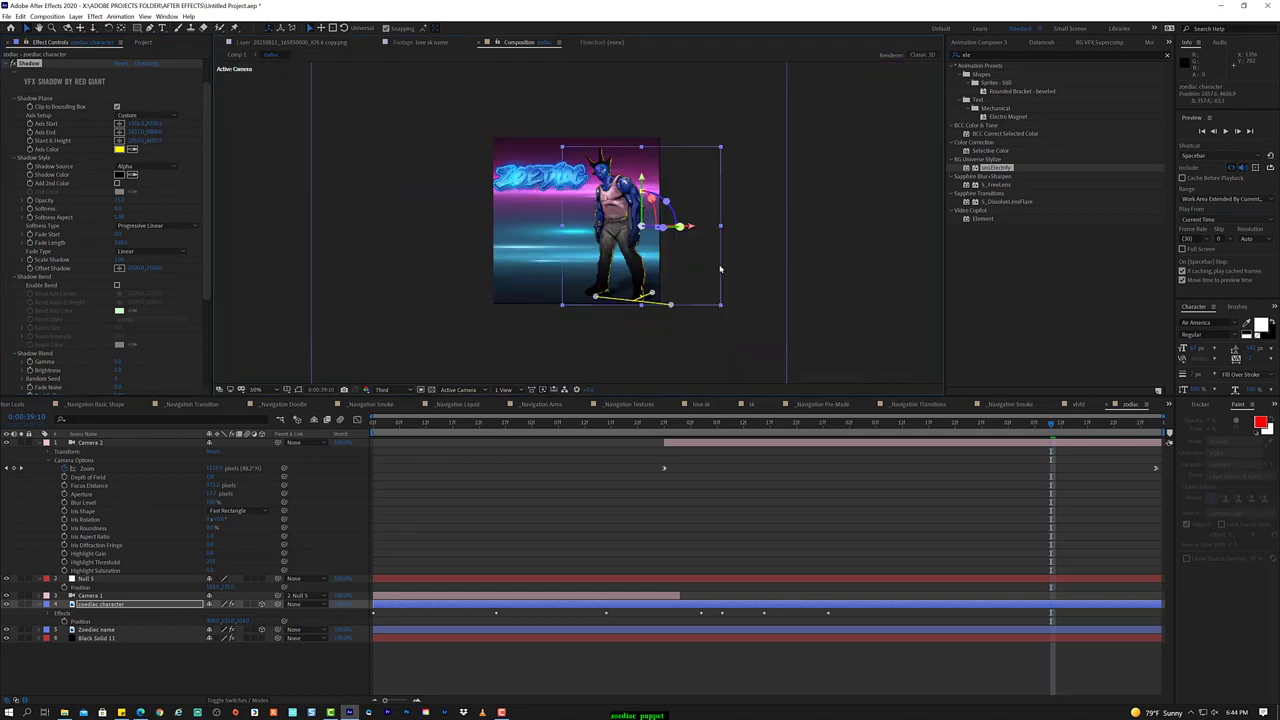
# - Duplicate the zodiac character layer with Ctrl+D
pyautogui.click(394, 272)
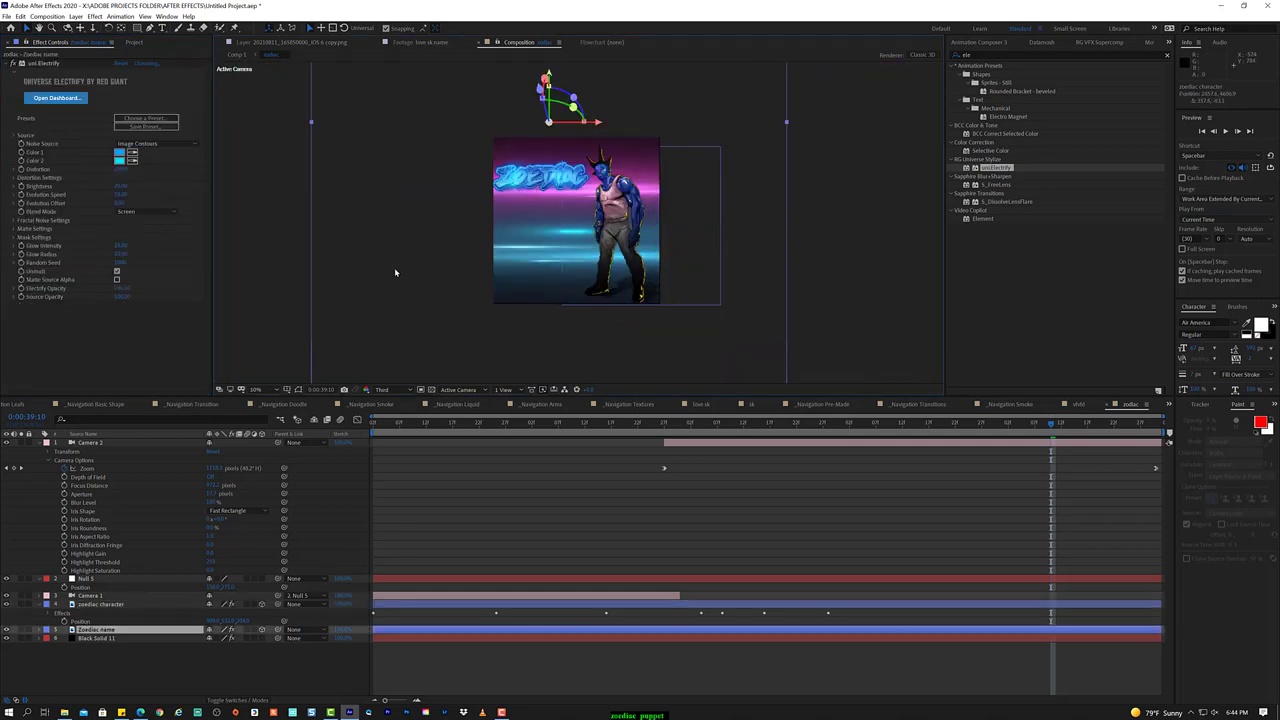
pyautogui.click(110, 604)
pyautogui.scroll(-2, 80, 259)
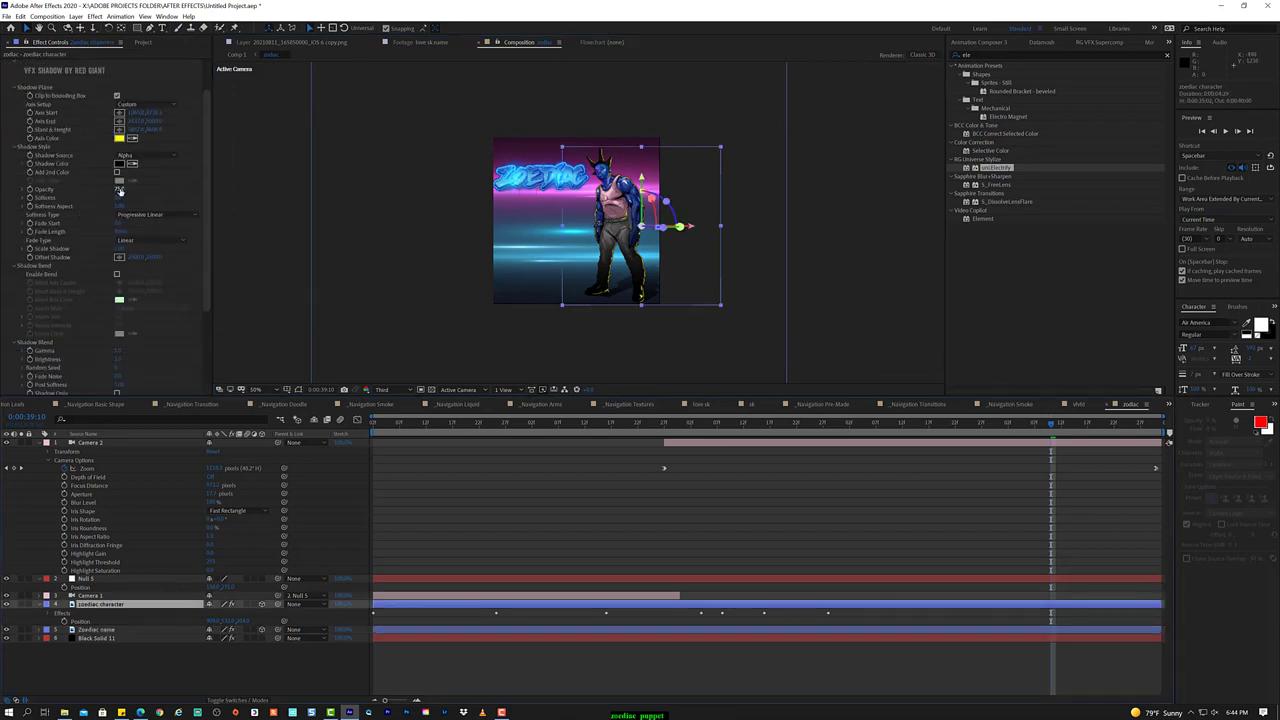
pyautogui.scroll(-2, 85, 350)
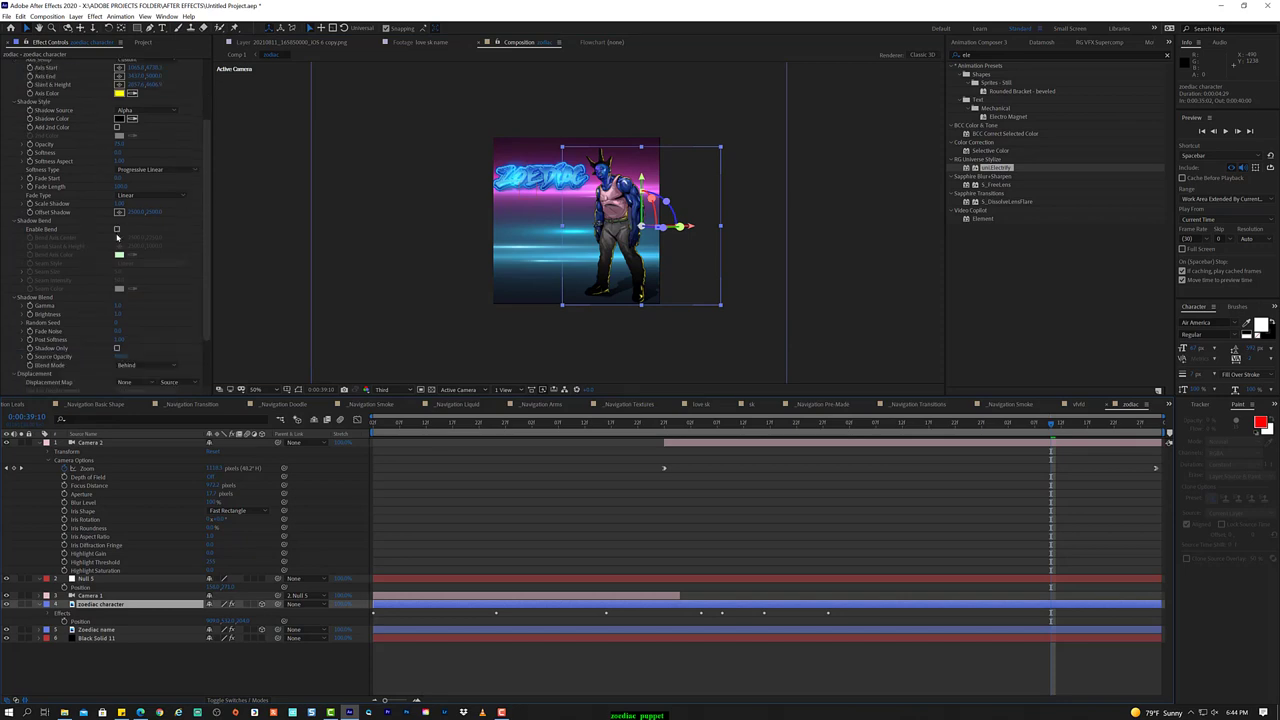
pyautogui.click(294, 324)
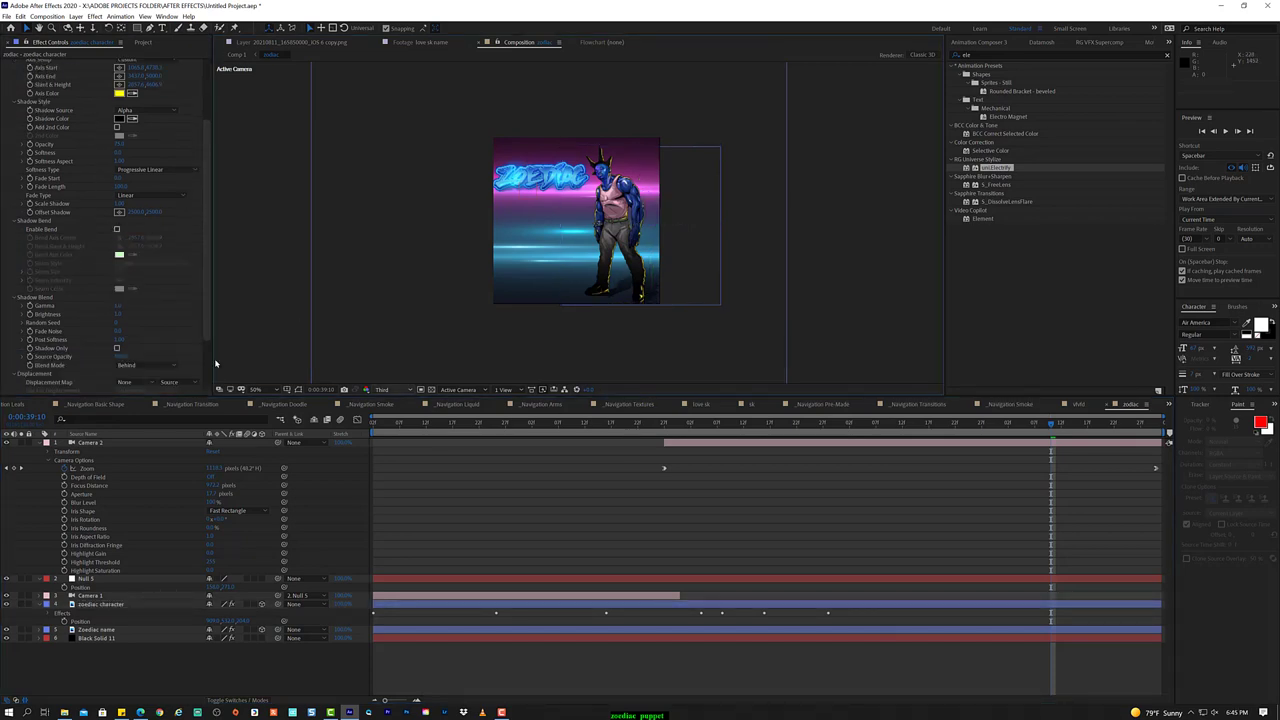
pyautogui.click(117, 605)
pyautogui.hotkey('ctrl', 'd')
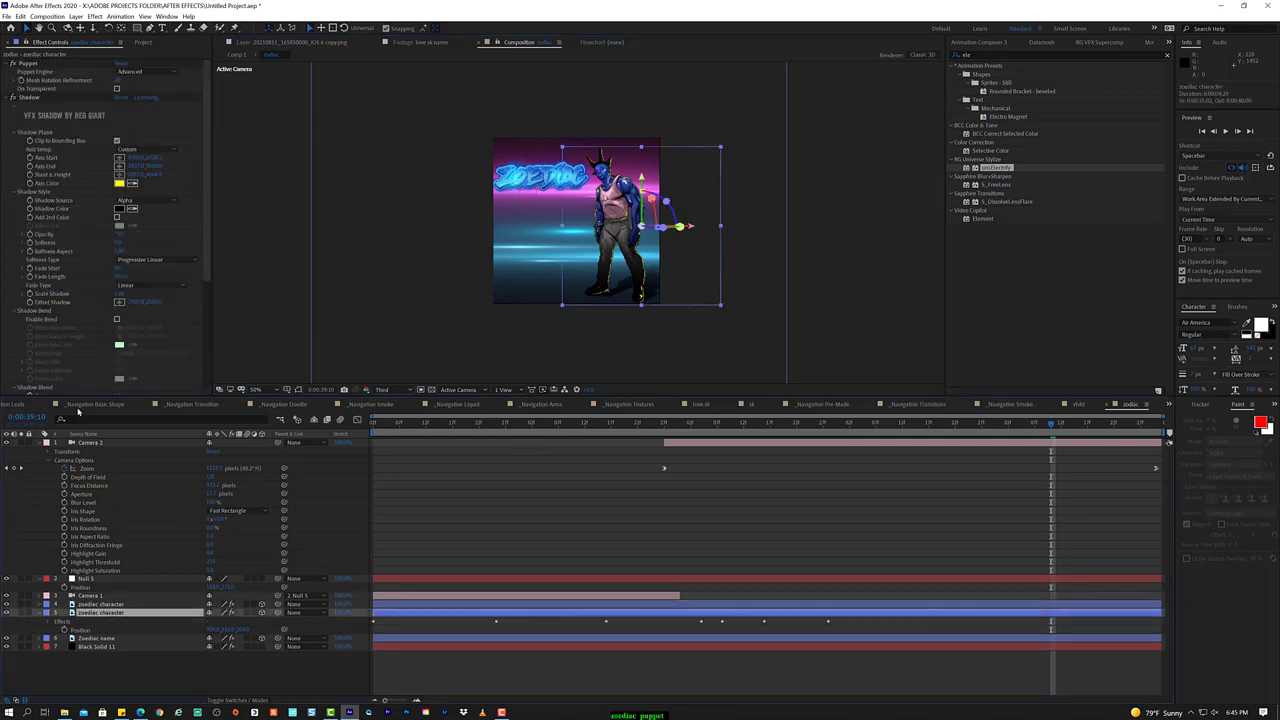
# - Delete the Shadow effect from the upper character copy and scrub to check the animation
pyautogui.scroll(-3, 117, 330)
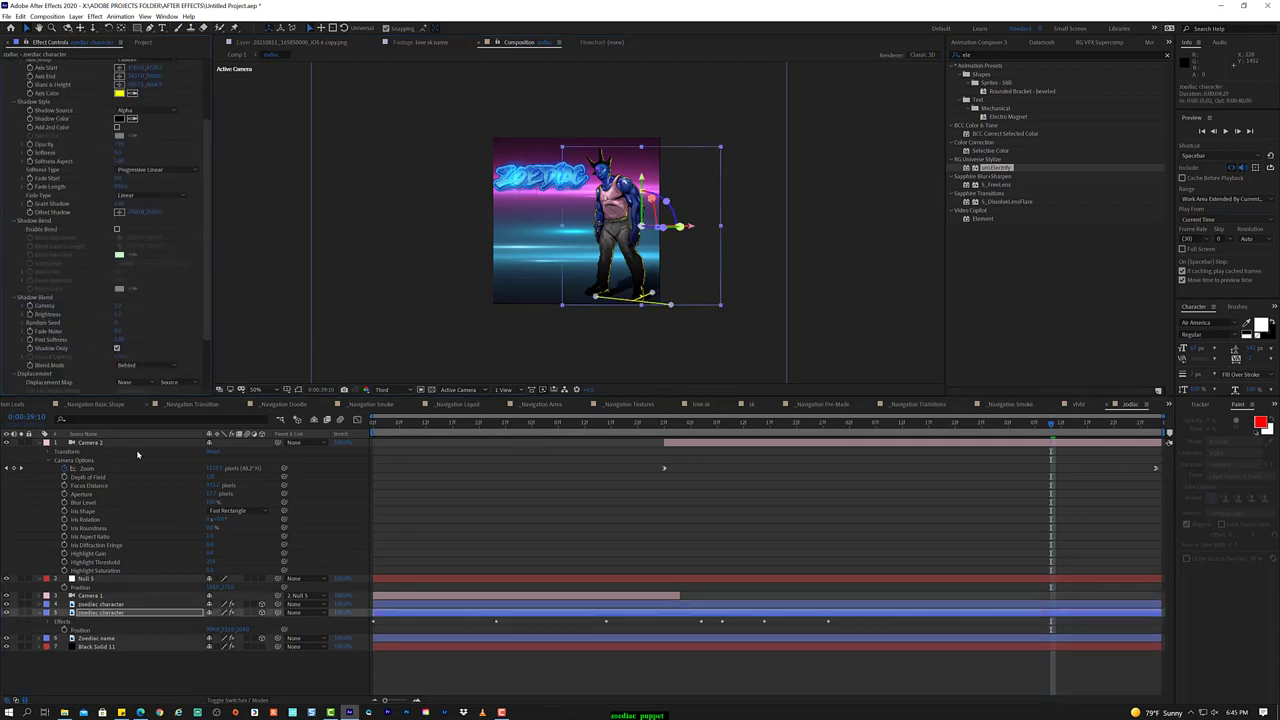
pyautogui.click(477, 250)
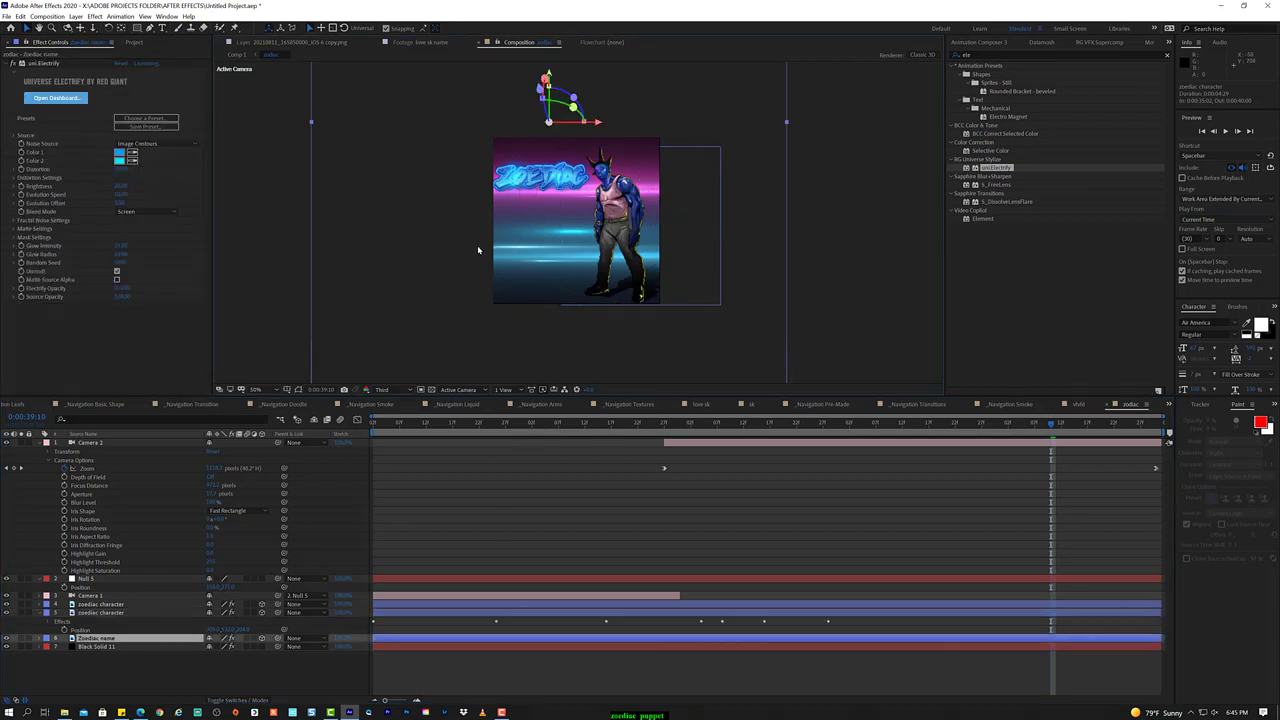
pyautogui.click(101, 613)
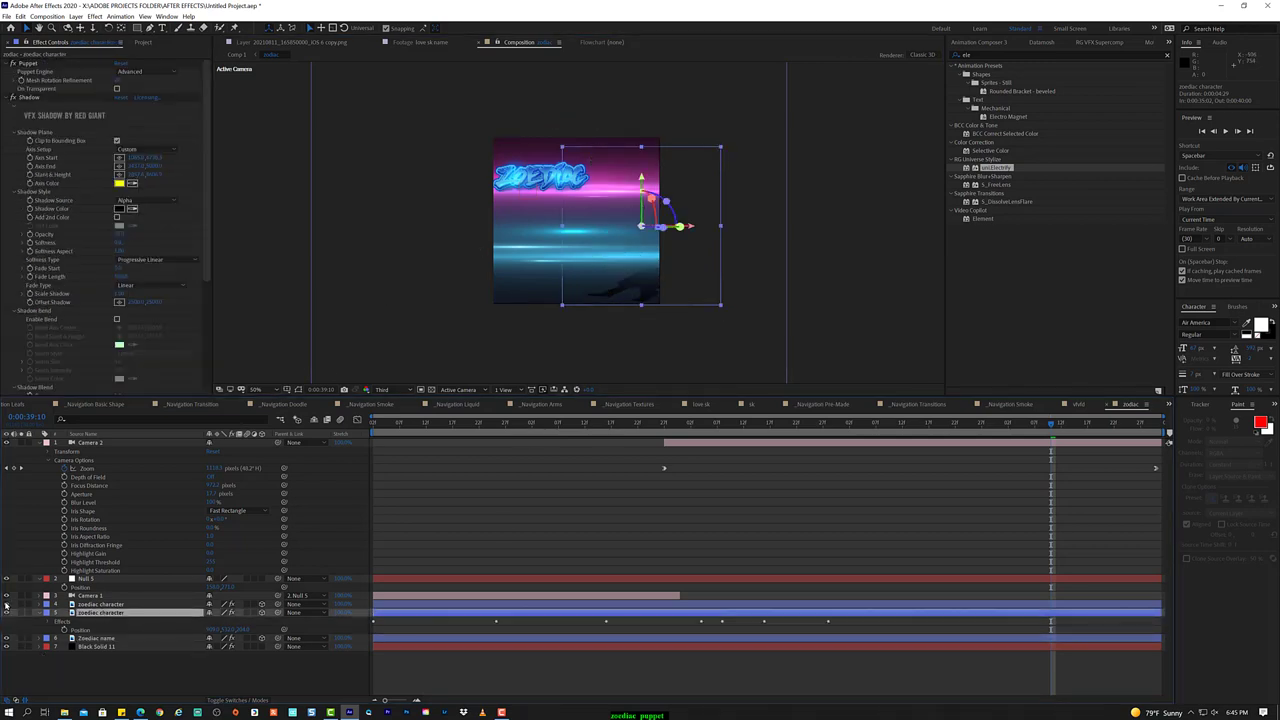
pyautogui.click(101, 604)
pyautogui.click(52, 98)
pyautogui.press('Delete')
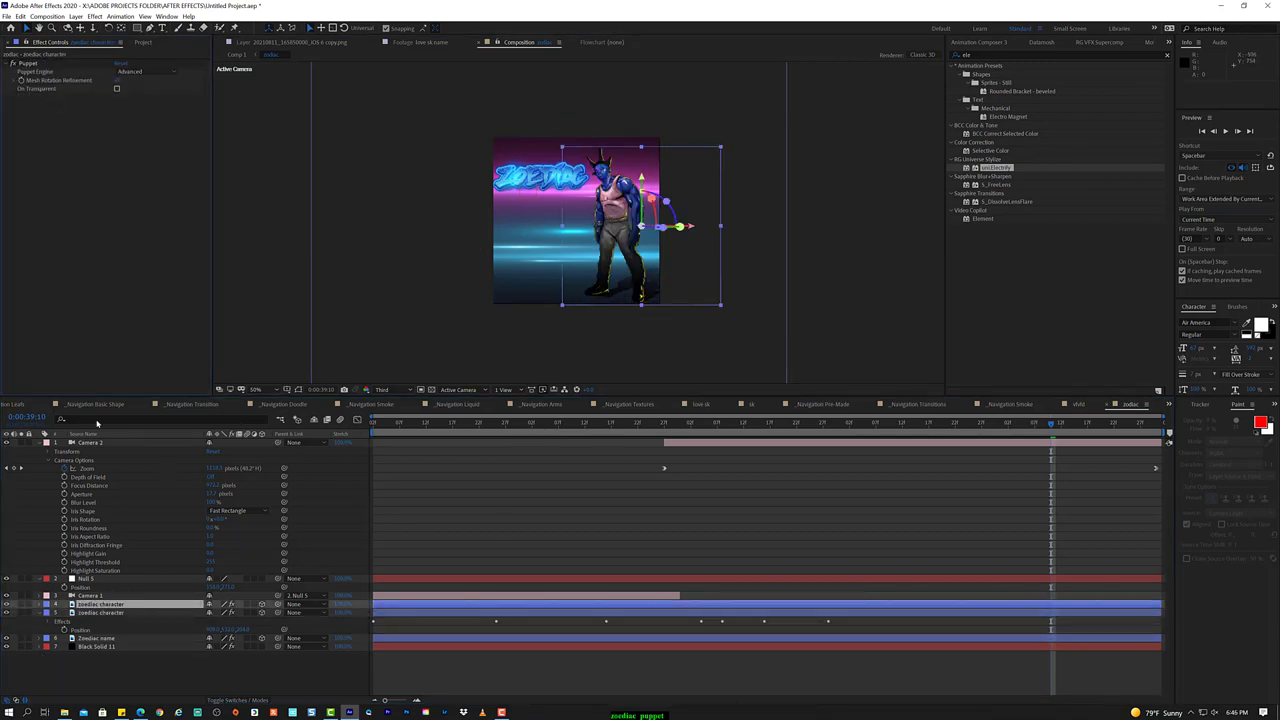
pyautogui.moveTo(694, 422); pyautogui.dragTo(1097, 431)
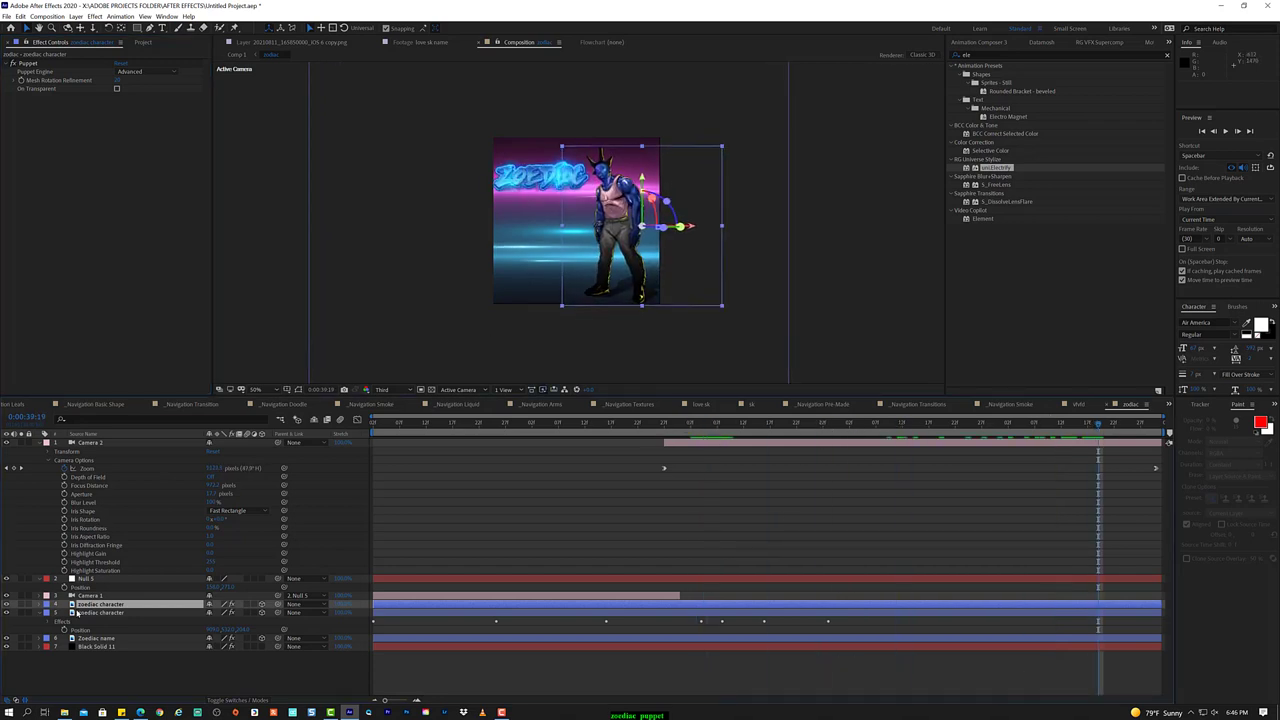
# - Change Black Solid 11's Optical Flares Color 1 from pink to yellow
pyautogui.click(96, 646)
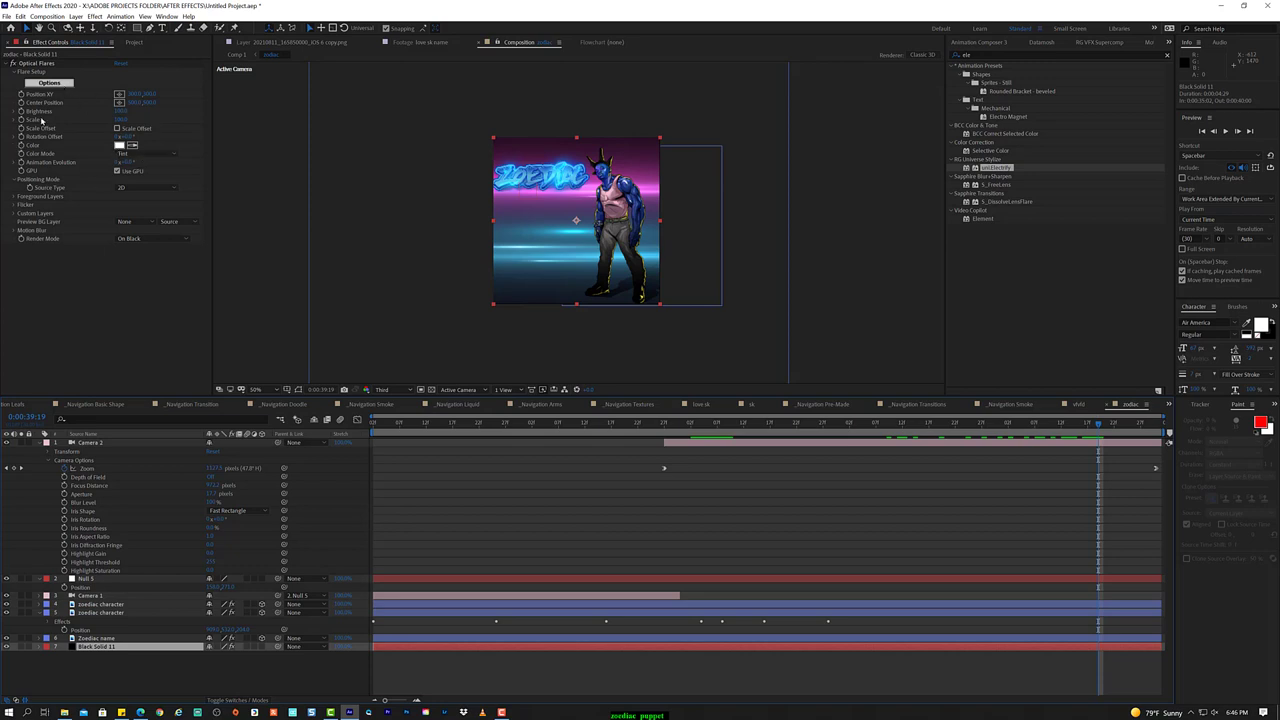
pyautogui.click(68, 83)
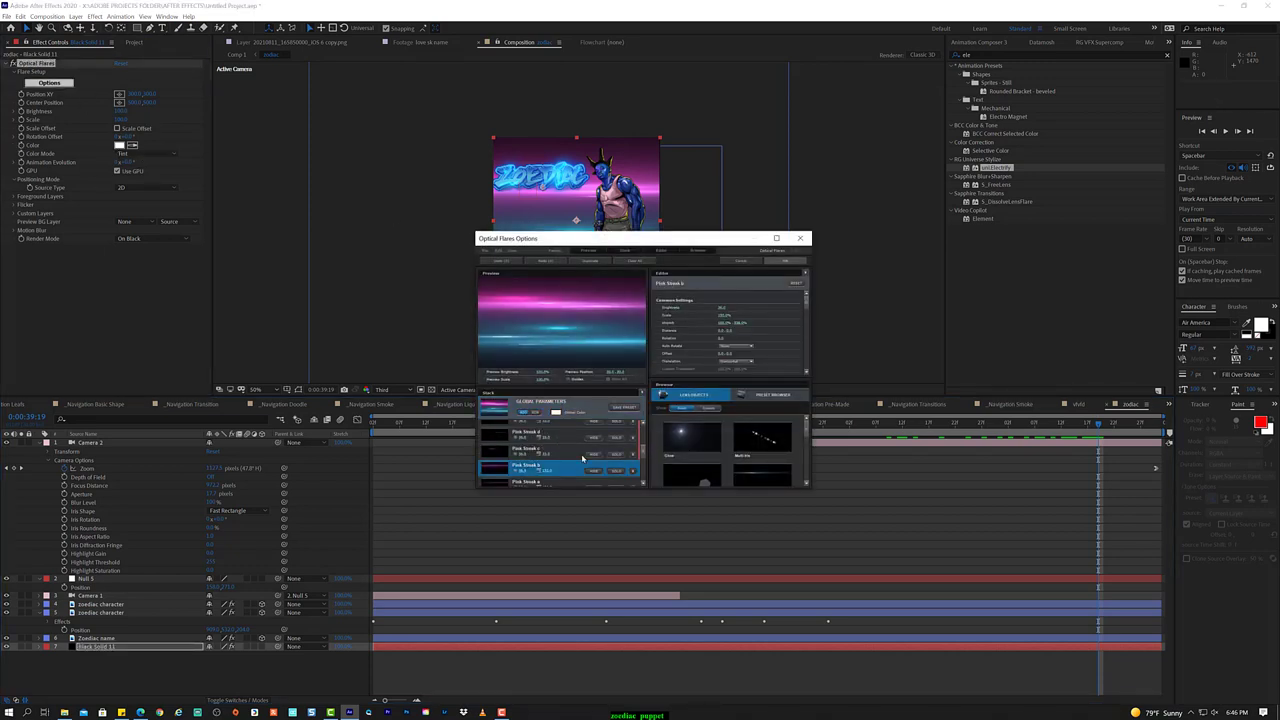
pyautogui.click(730, 300)
pyautogui.click(757, 358)
pyautogui.click(773, 361)
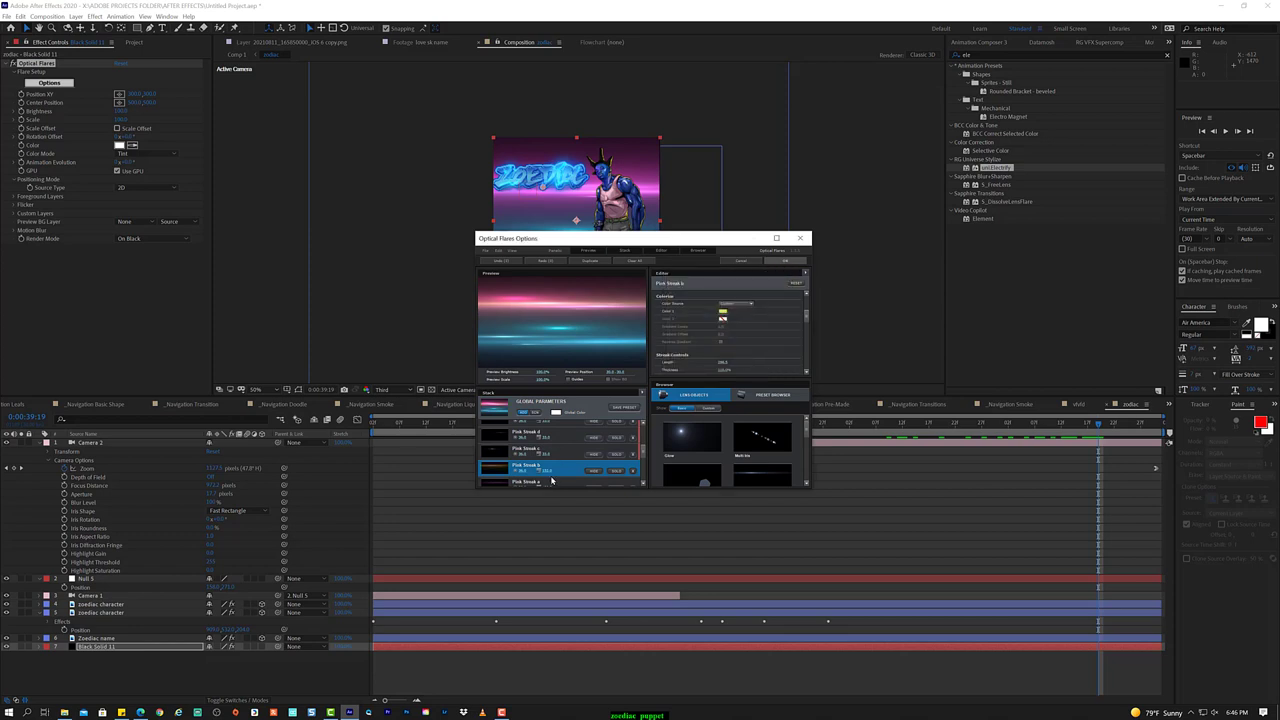
pyautogui.click(724, 314)
pyautogui.click(773, 361)
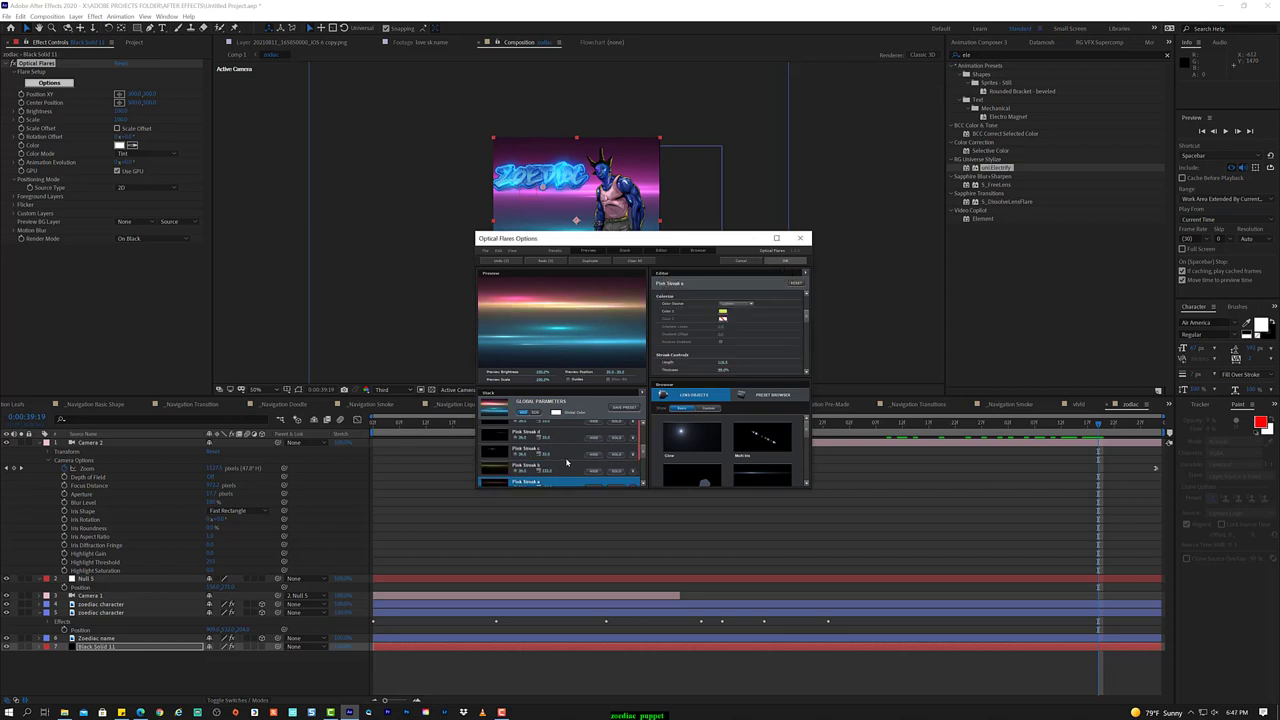
pyautogui.click(775, 261)
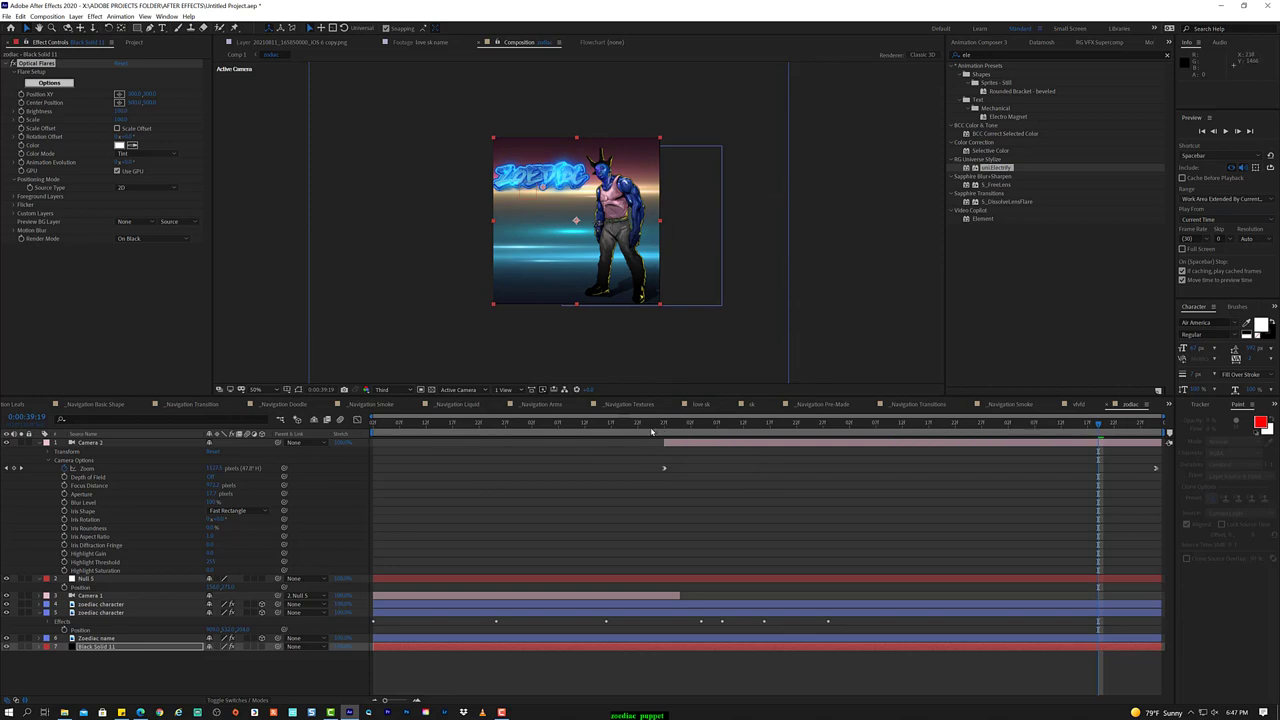
# - Scrub and preview the composition with the title, yellow flare backdrop and character
pyautogui.moveTo(651, 432); pyautogui.dragTo(1078, 440)
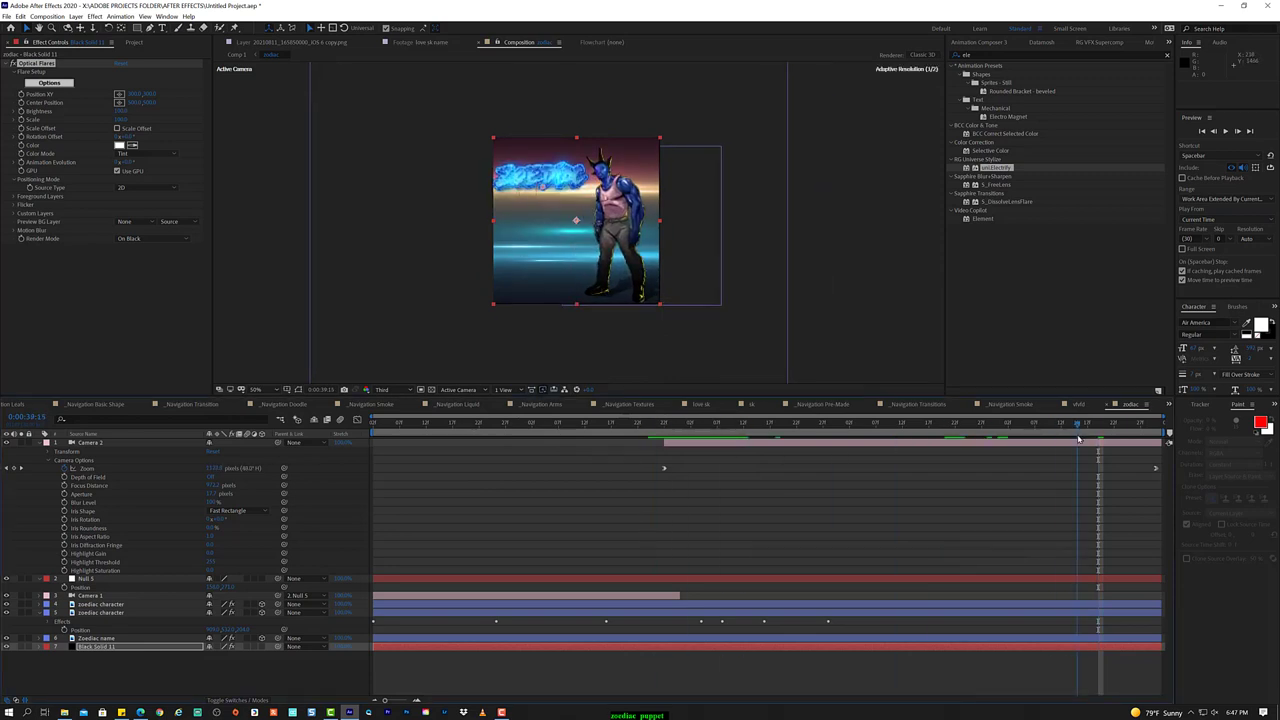
pyautogui.press('space')
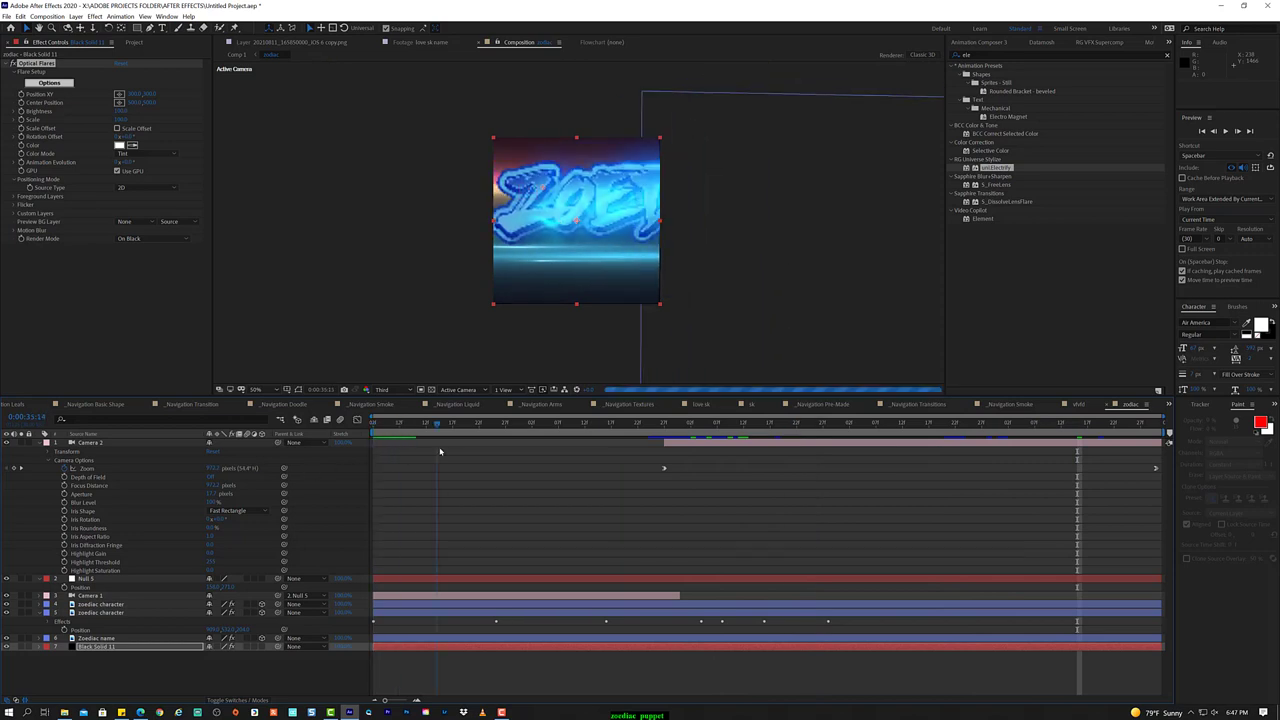
pyautogui.click(52, 512)
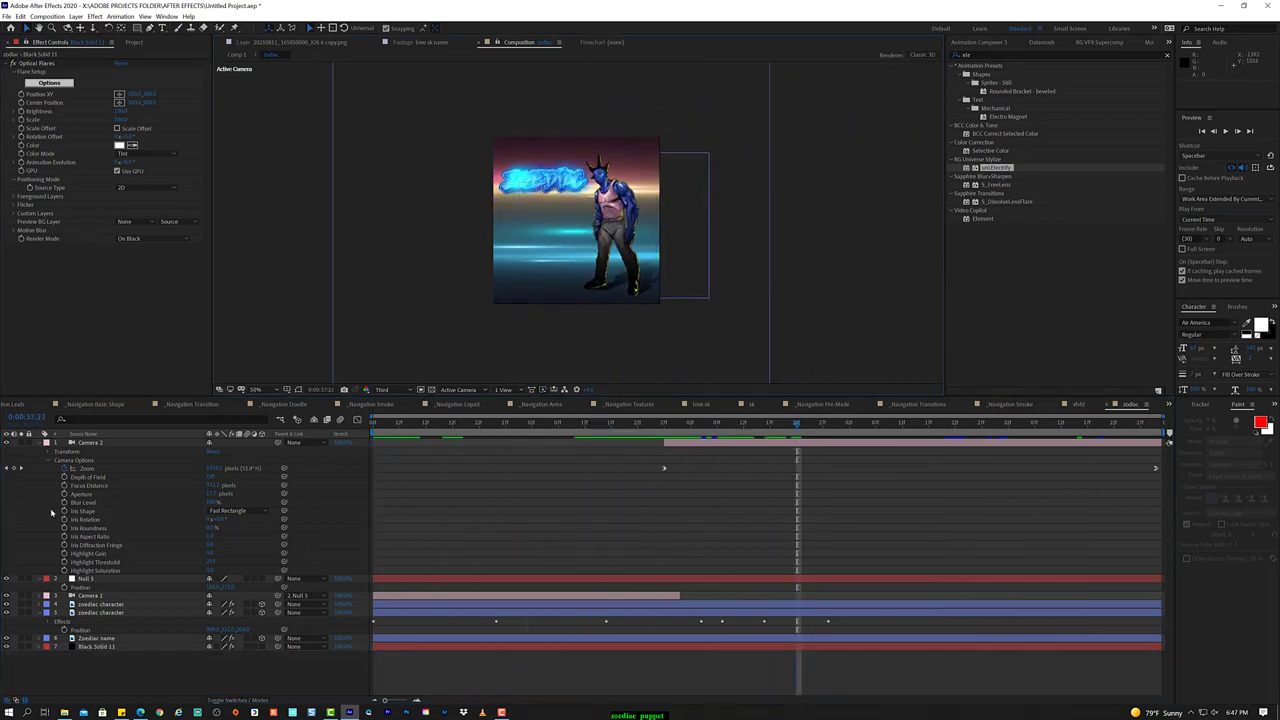
pyautogui.click(46, 443)
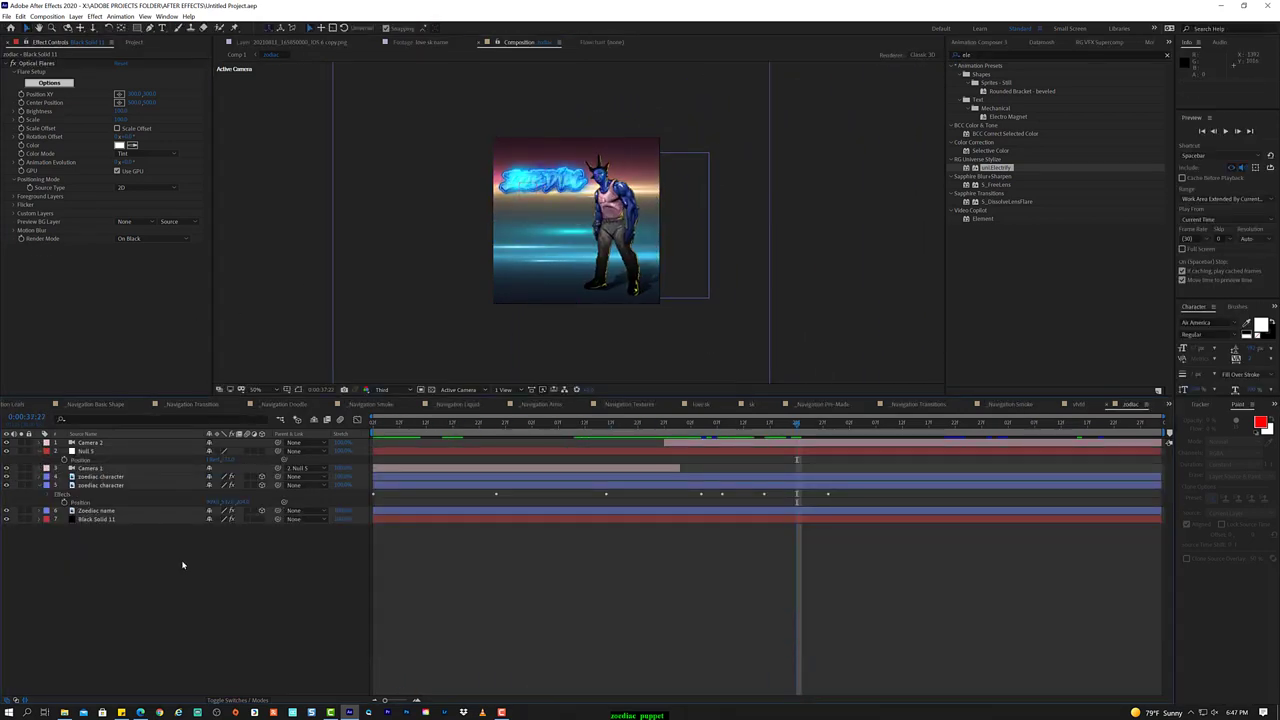
pyautogui.moveTo(392, 425); pyautogui.dragTo(955, 483)
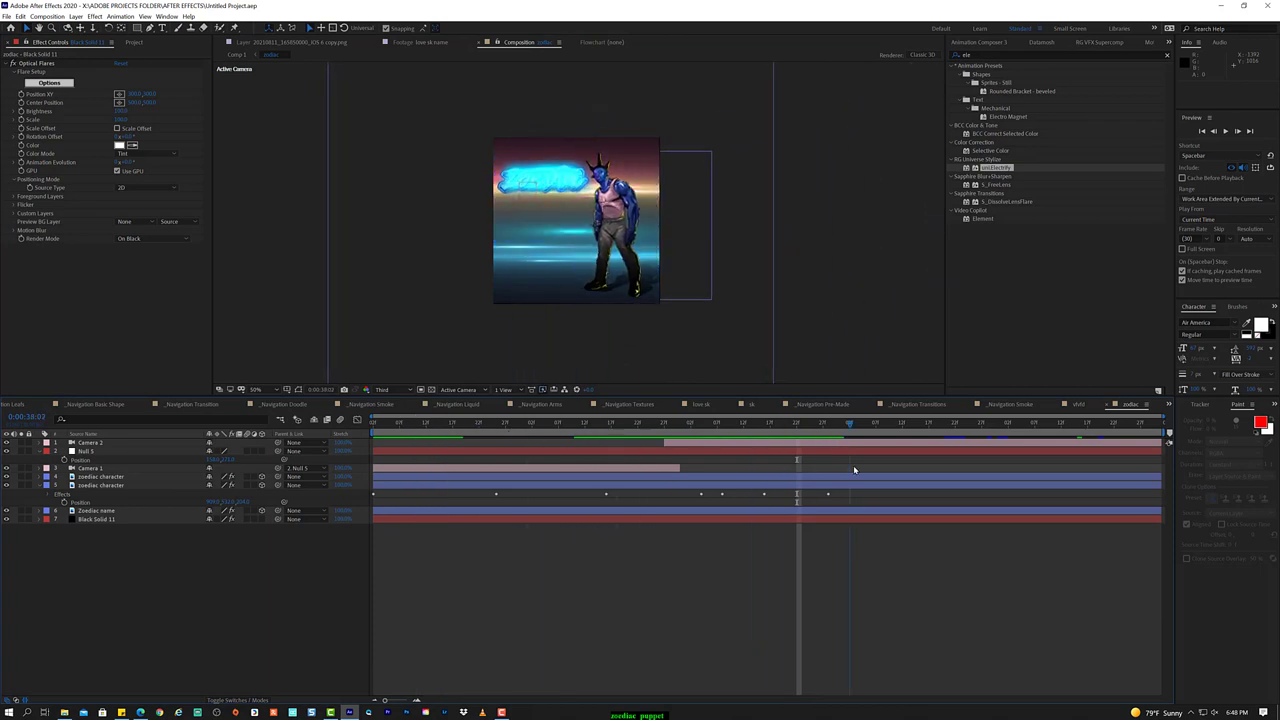
pyautogui.press('space')
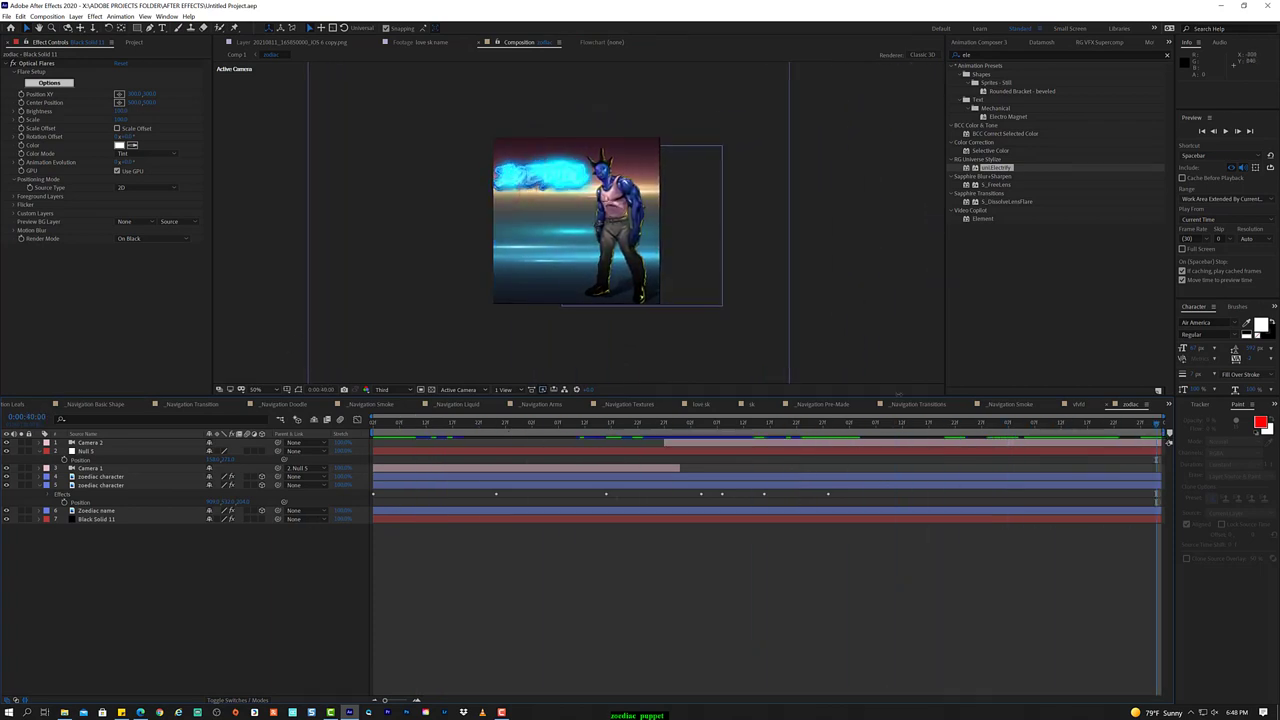
pyautogui.click(1127, 424)
pyautogui.click(1130, 443)
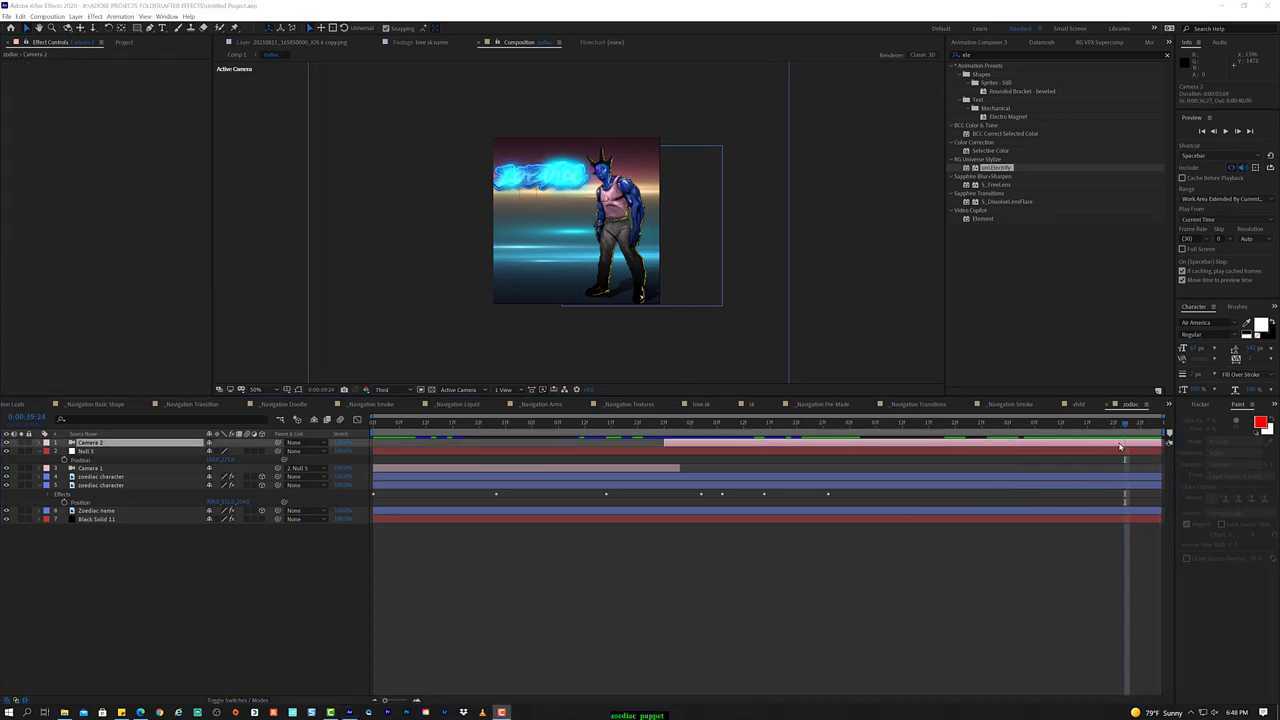
# - Duplicate Camera 2 as Camera 3 and increase its Zoom to push in closer
pyautogui.click(19, 16)
pyautogui.click(90, 143)
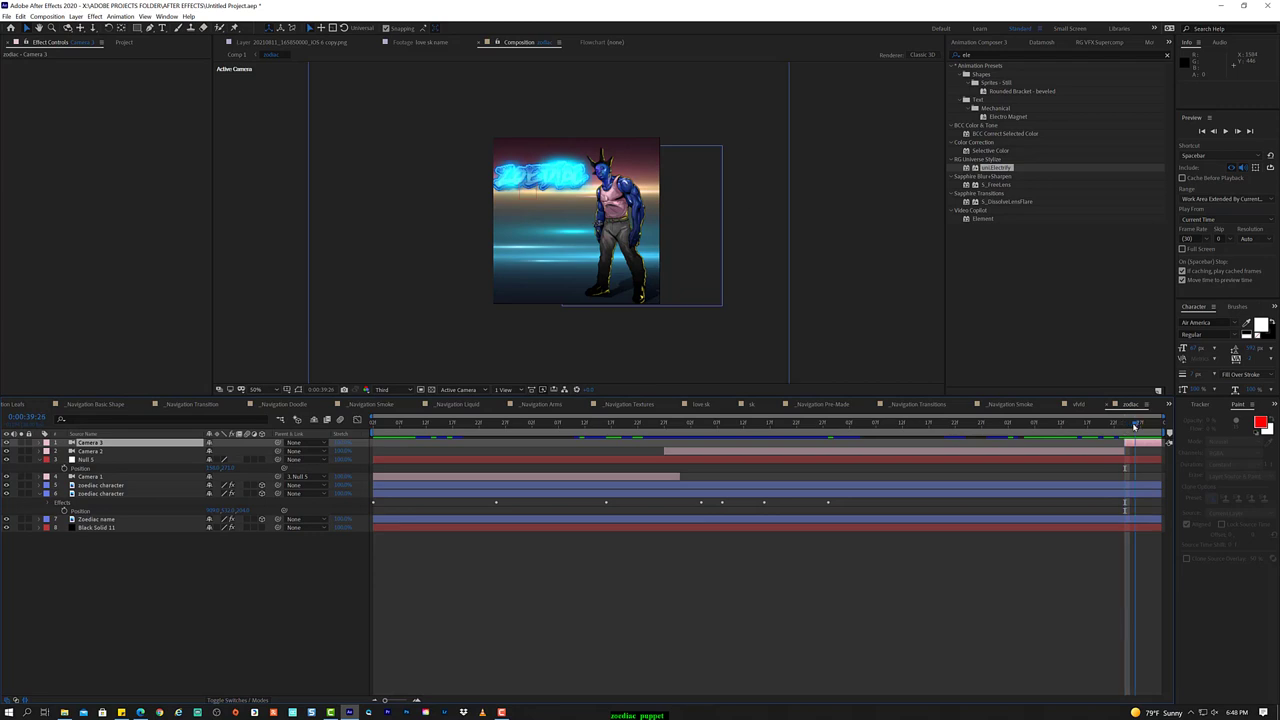
pyautogui.click(40, 443)
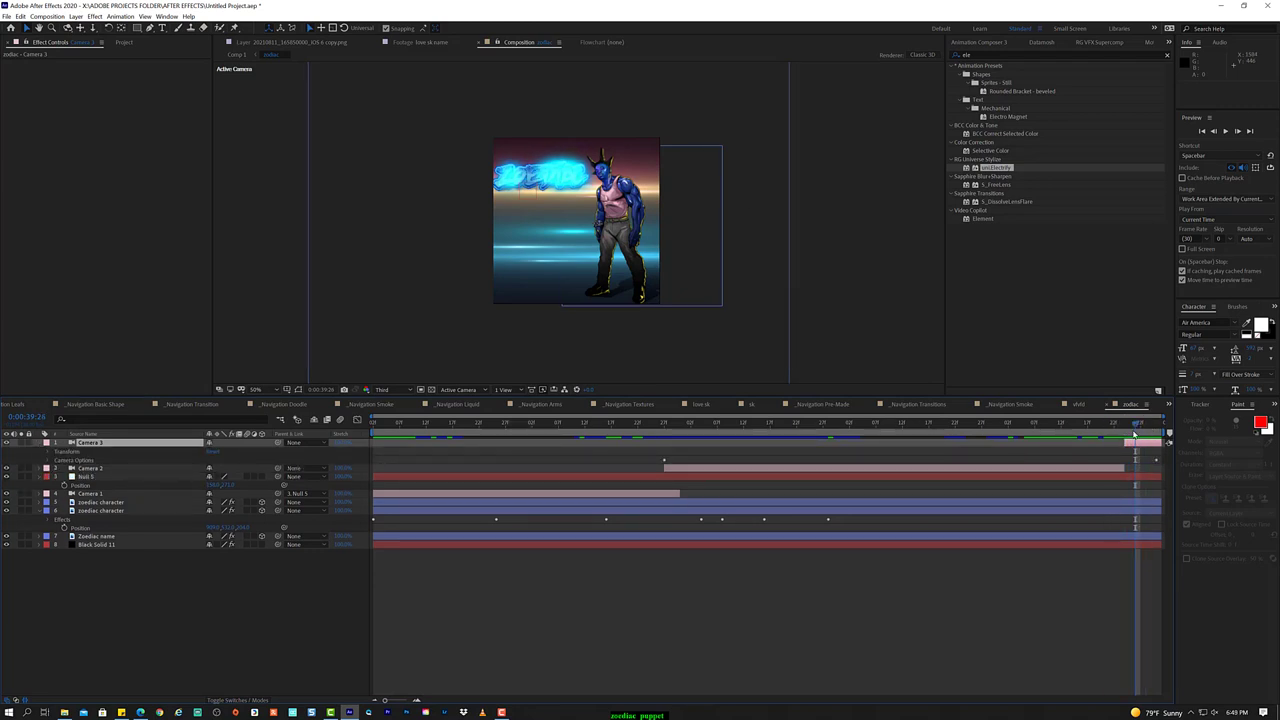
pyautogui.click(1119, 424)
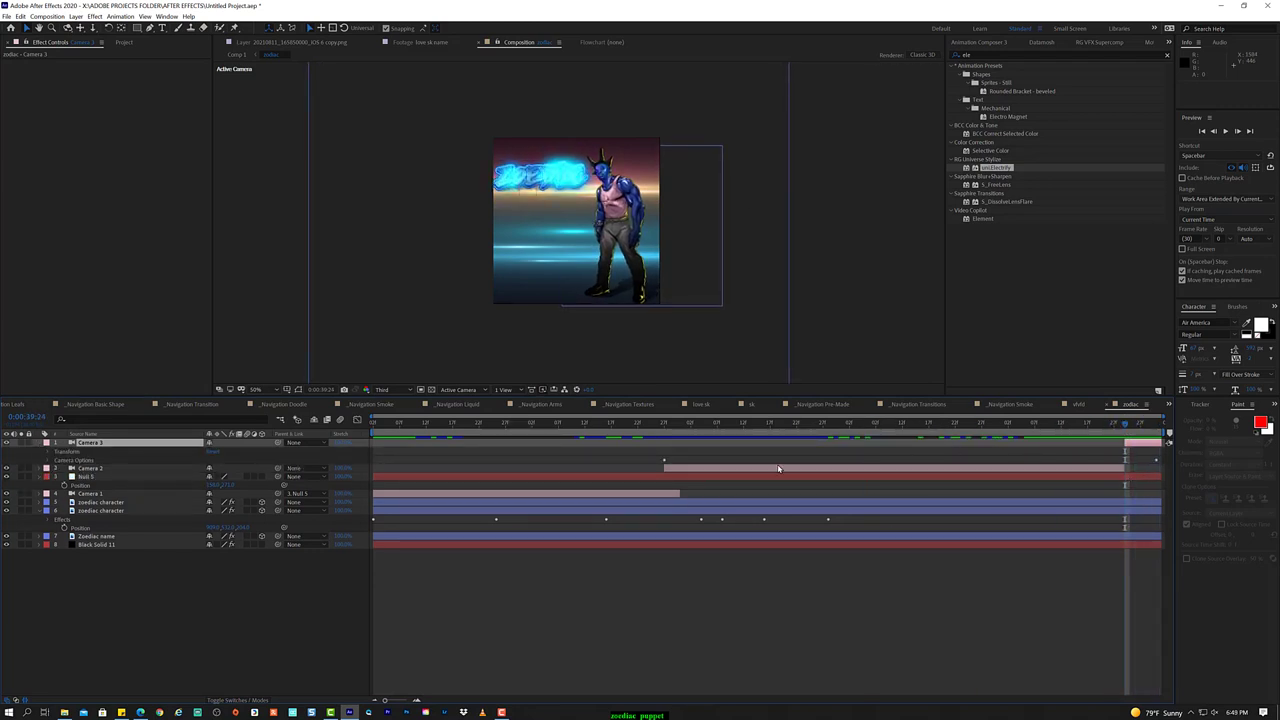
pyautogui.click(47, 460)
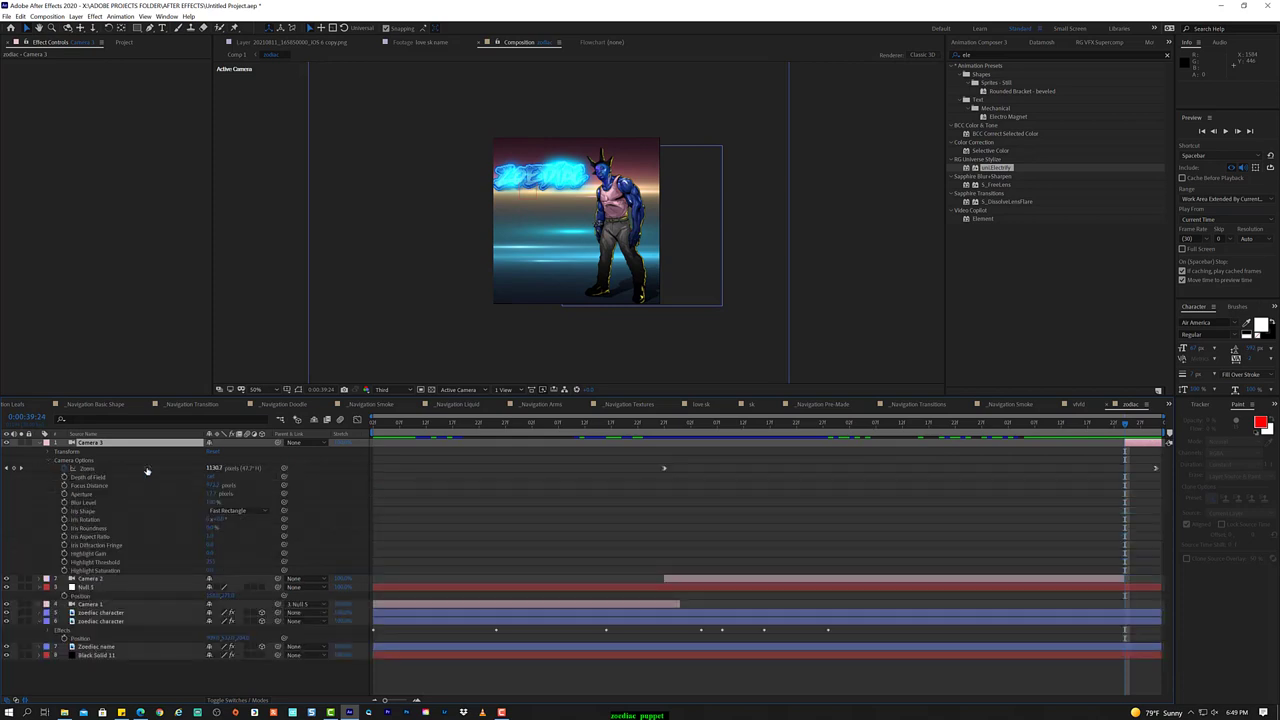
pyautogui.moveTo(208, 468); pyautogui.dragTo(240, 468)
pyautogui.click(97, 646)
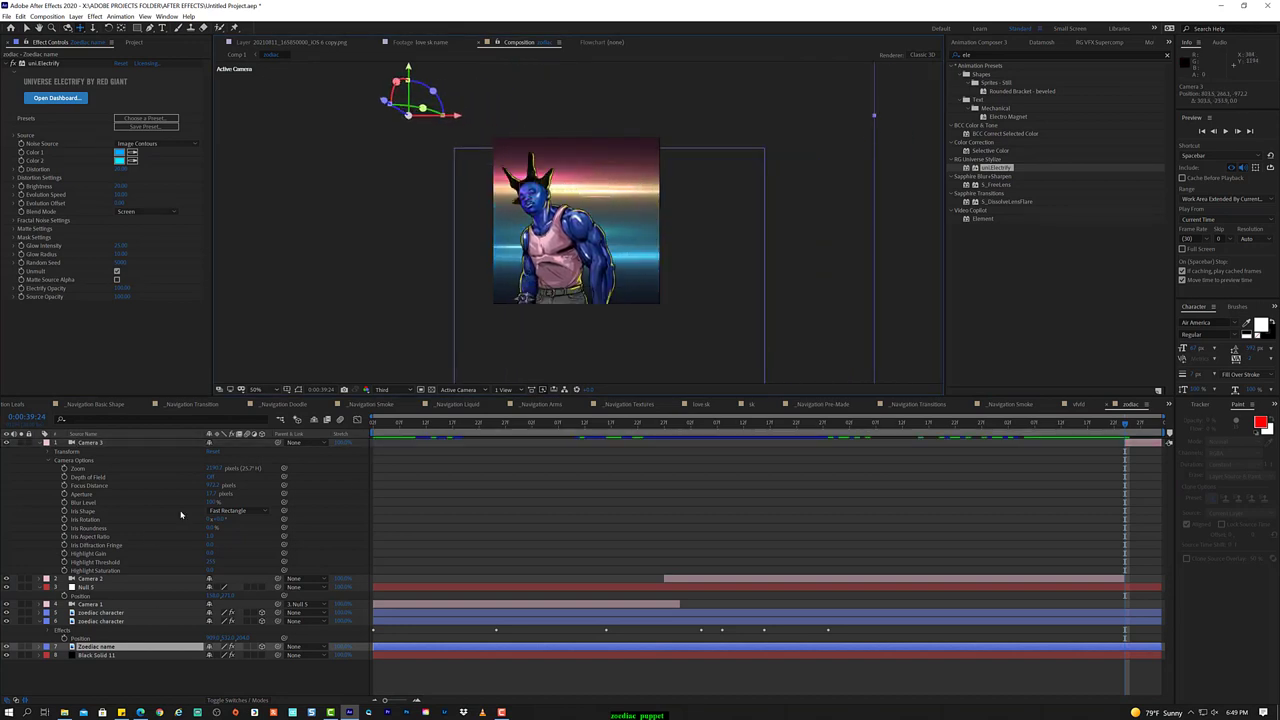
pyautogui.click(90, 442)
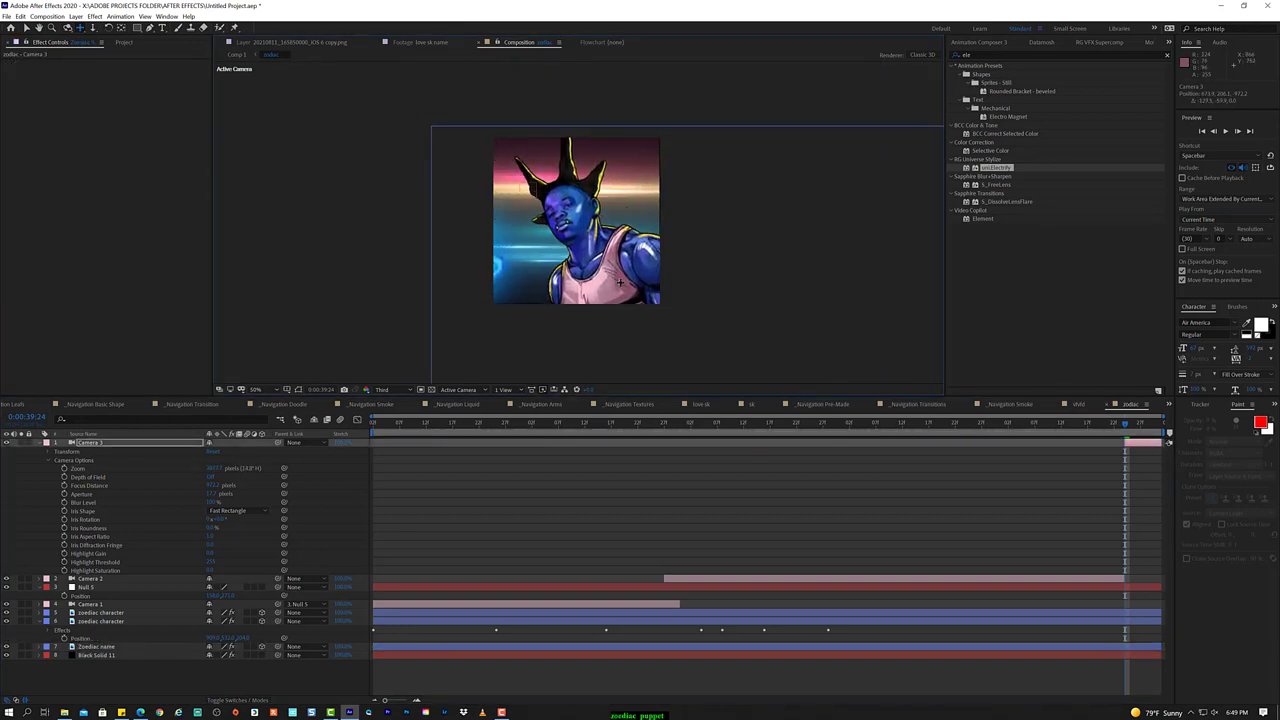
# - Frame Camera 3 on the character's face, pan toward the title, and preview the move
pyautogui.moveTo(620, 283); pyautogui.dragTo(598, 290)
pyautogui.press('space')
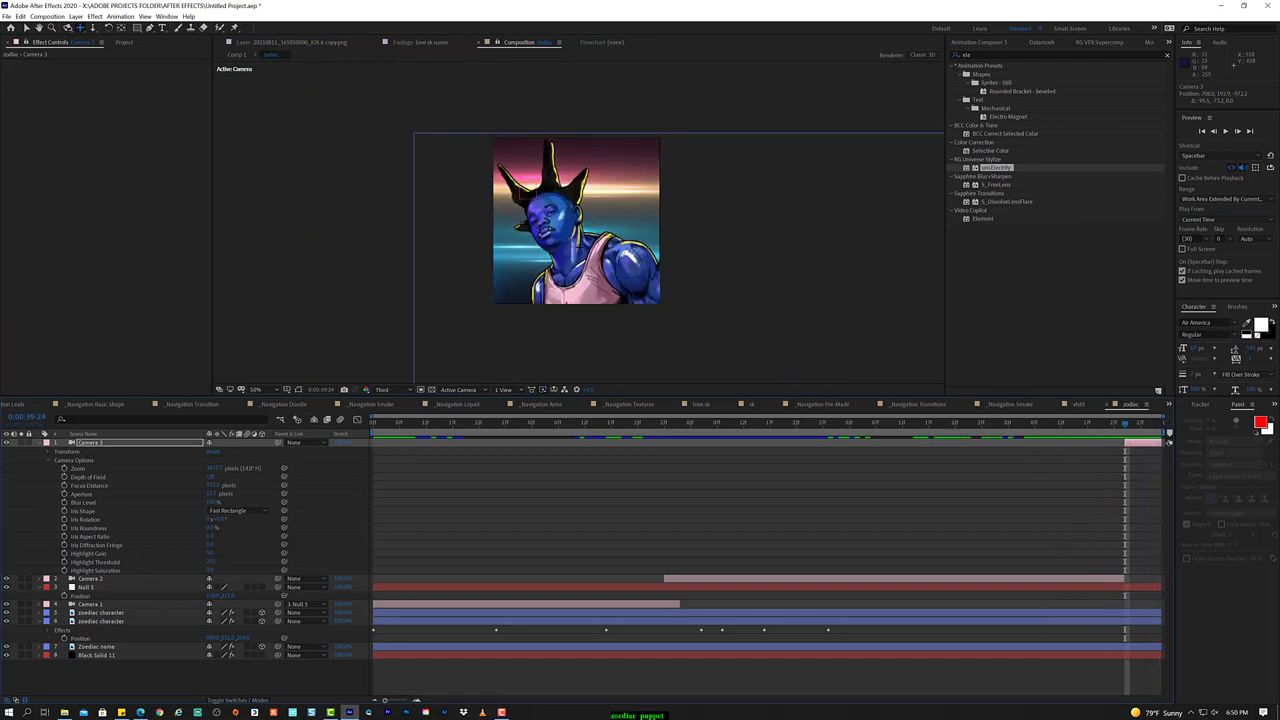
pyautogui.click(48, 452)
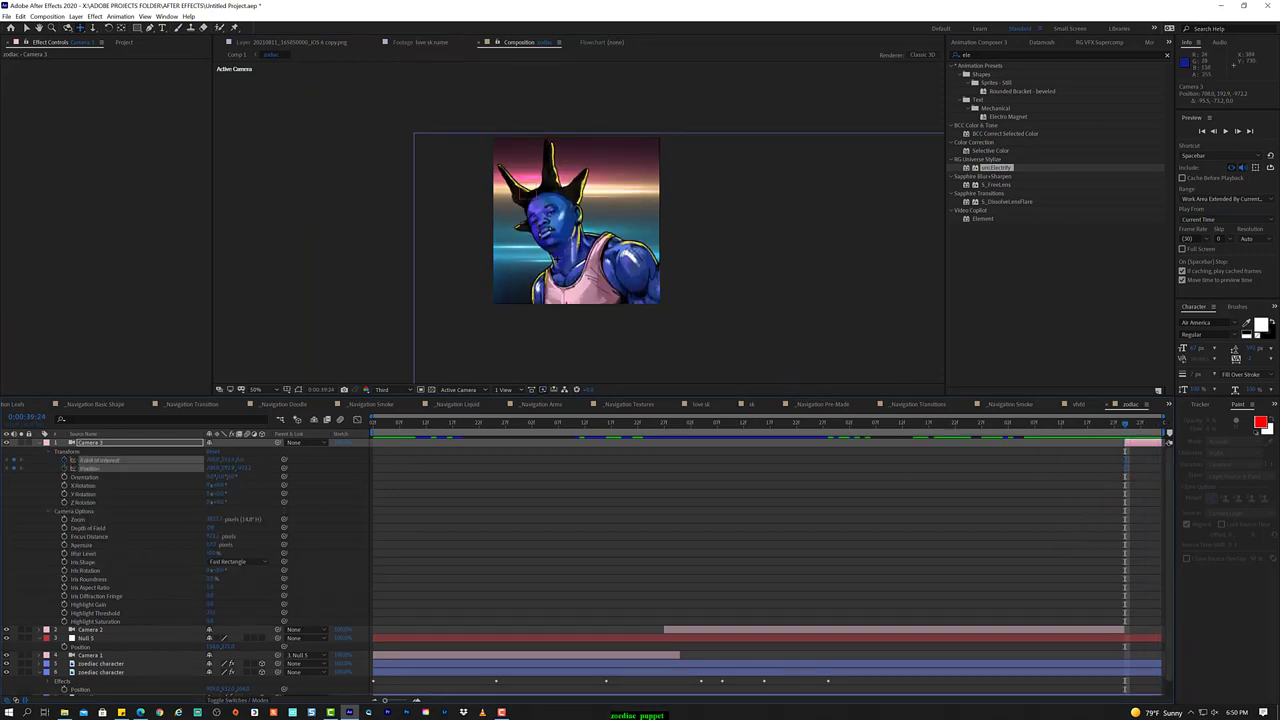
pyautogui.moveTo(760, 250); pyautogui.dragTo(1012, 220)
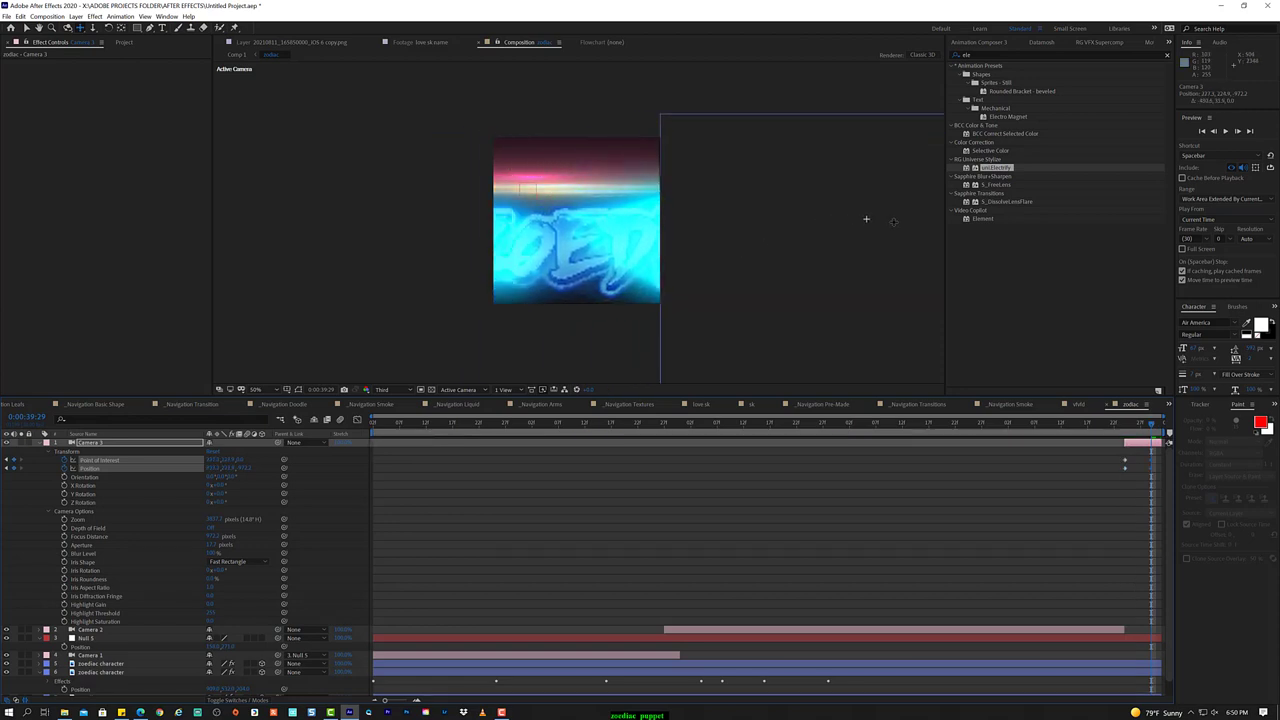
pyautogui.press('space')
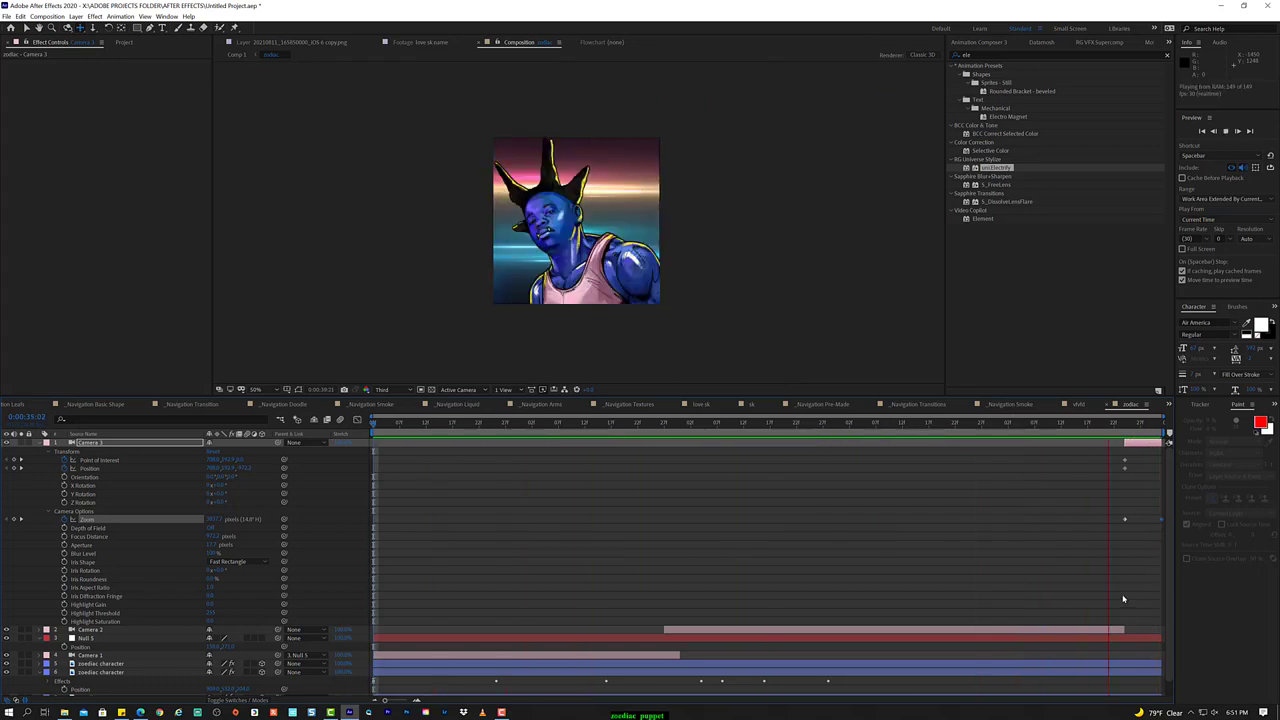
pyautogui.press('space')
pyautogui.moveTo(1143, 549); pyautogui.dragTo(1108, 450)
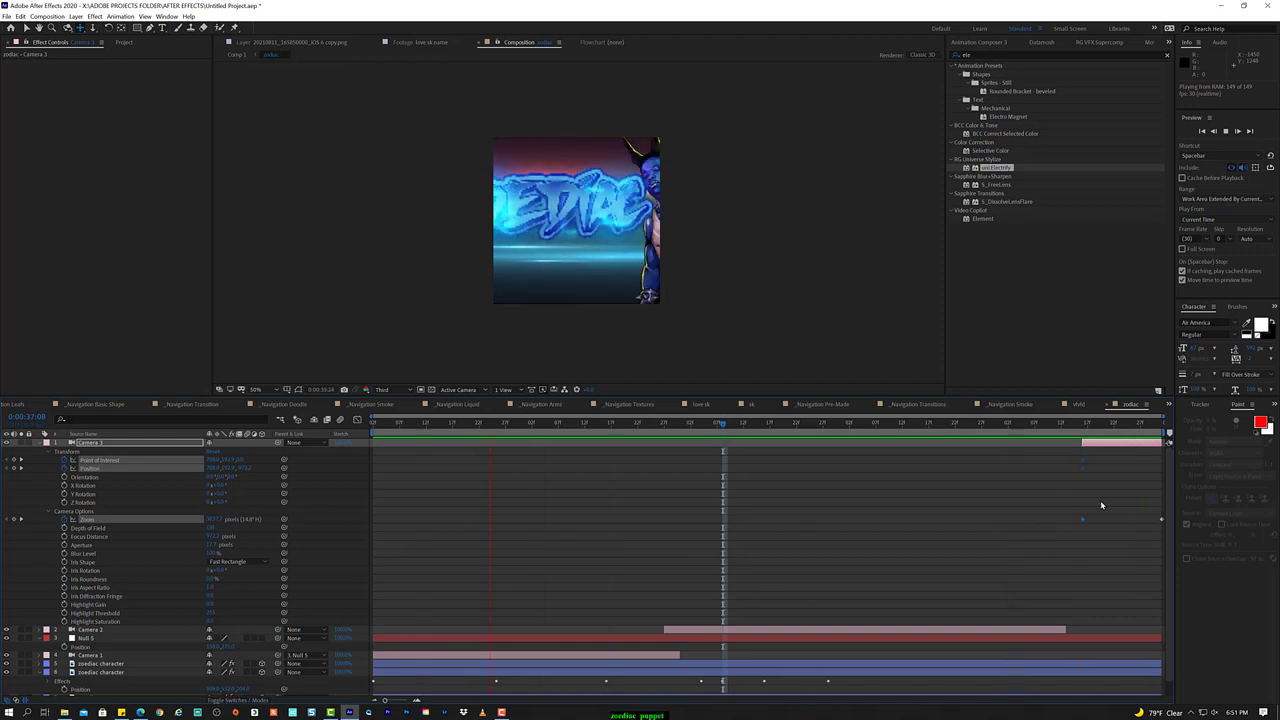
pyautogui.press('space')
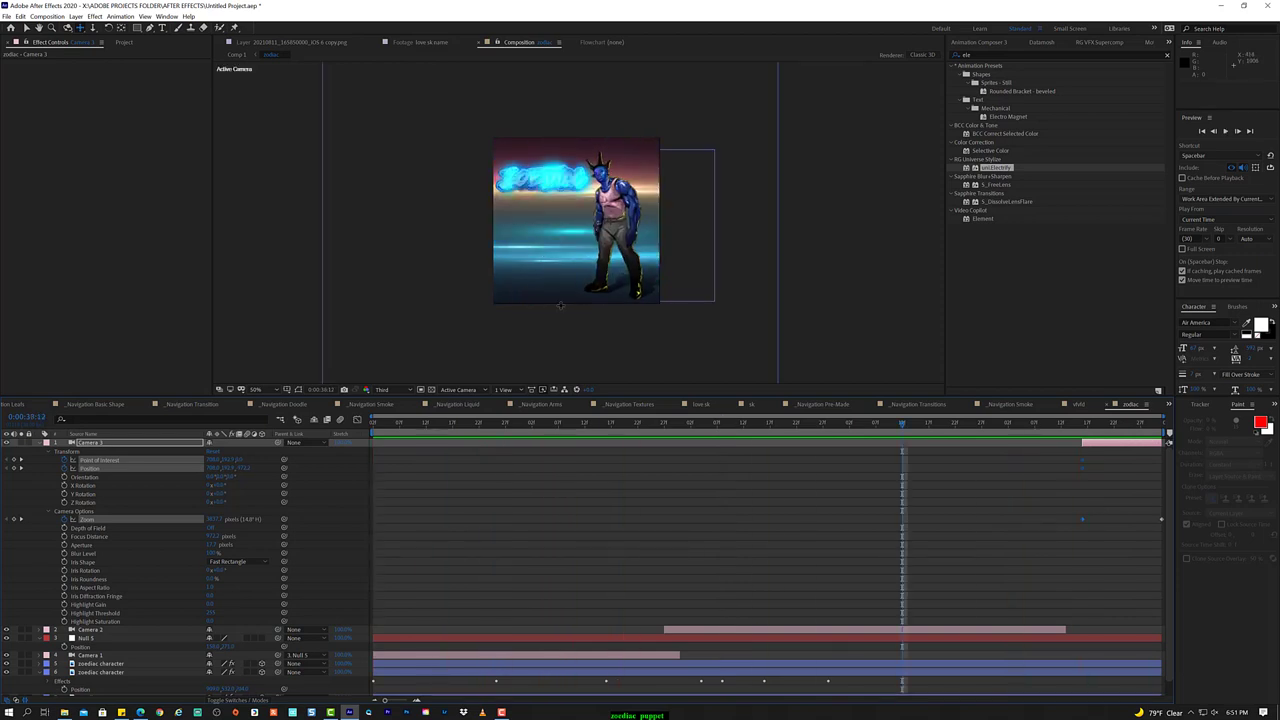
pyautogui.click(979, 45)
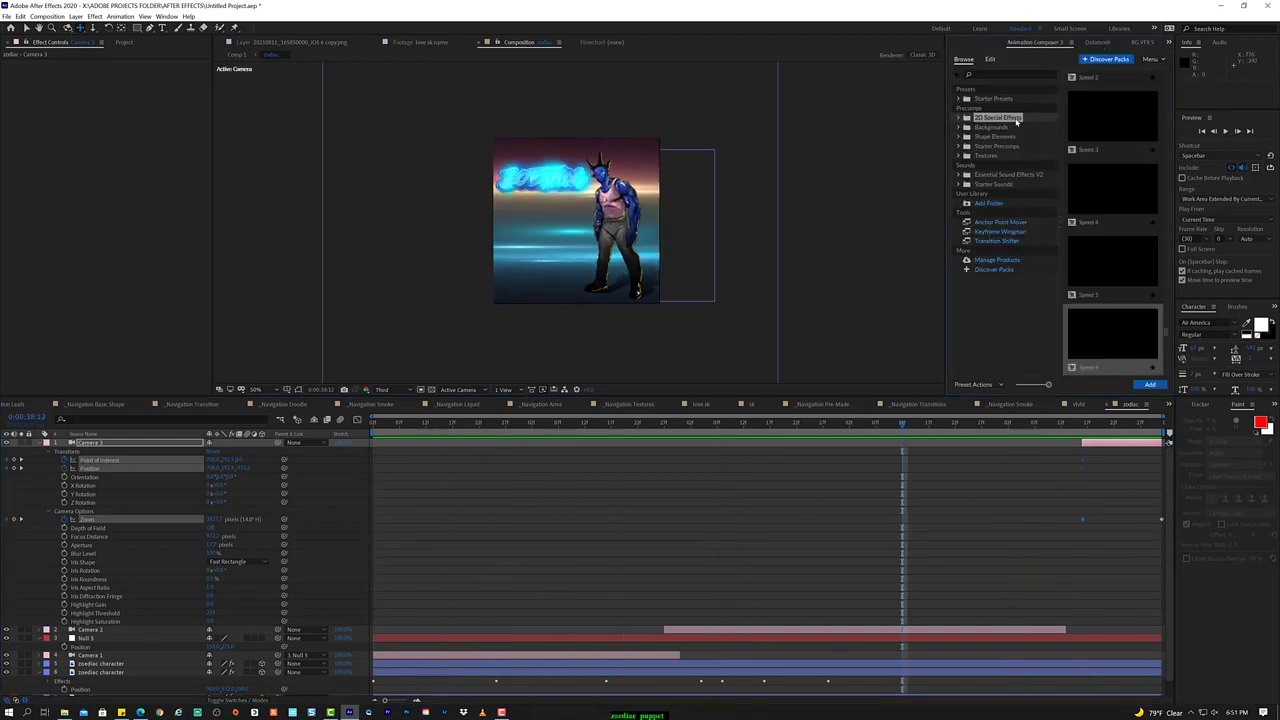
pyautogui.moveTo(902, 422); pyautogui.dragTo(664, 422)
pyautogui.moveTo(1112, 335); pyautogui.dragTo(896, 377)
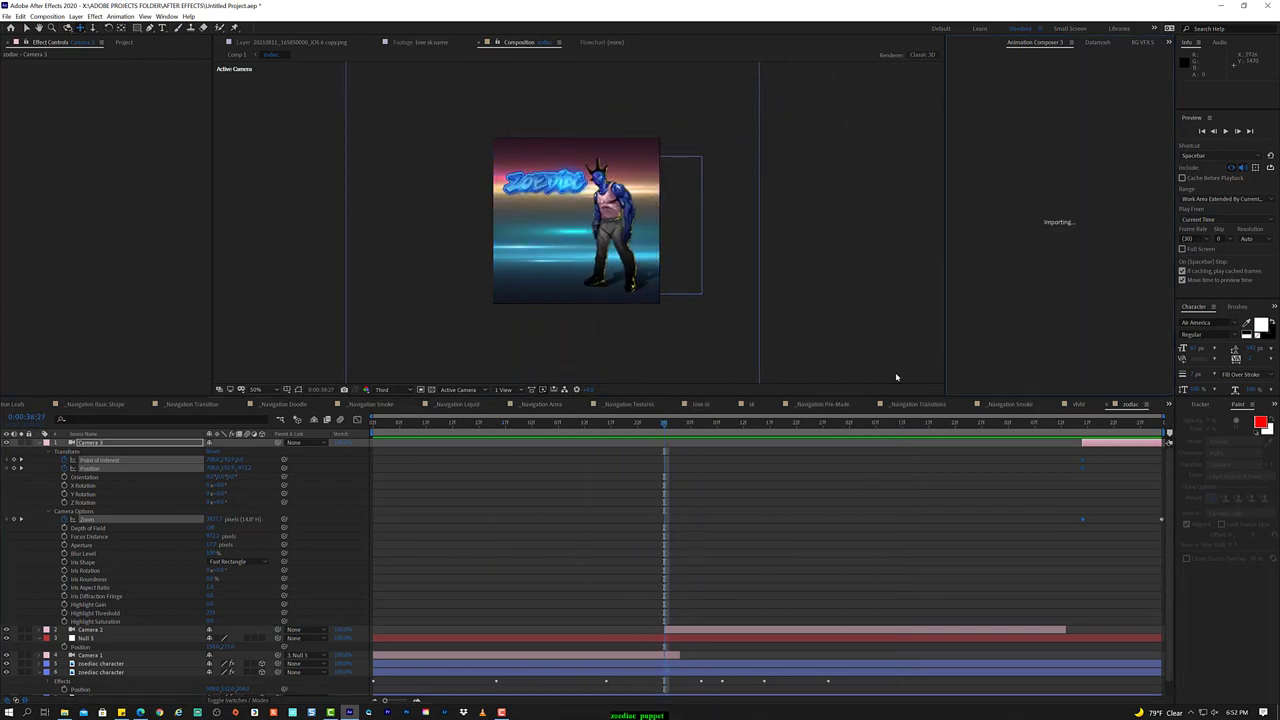
pyautogui.press('space')
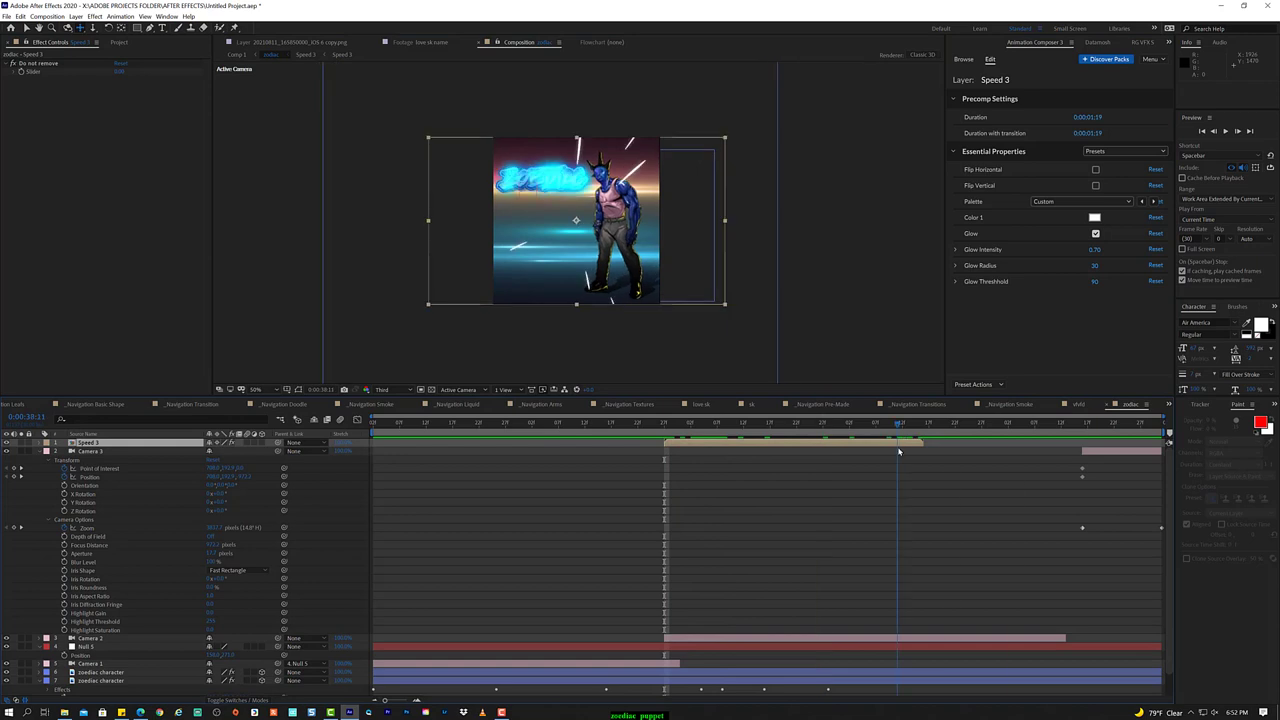
pyautogui.rightClick(904, 443)
pyautogui.moveTo(950, 225)
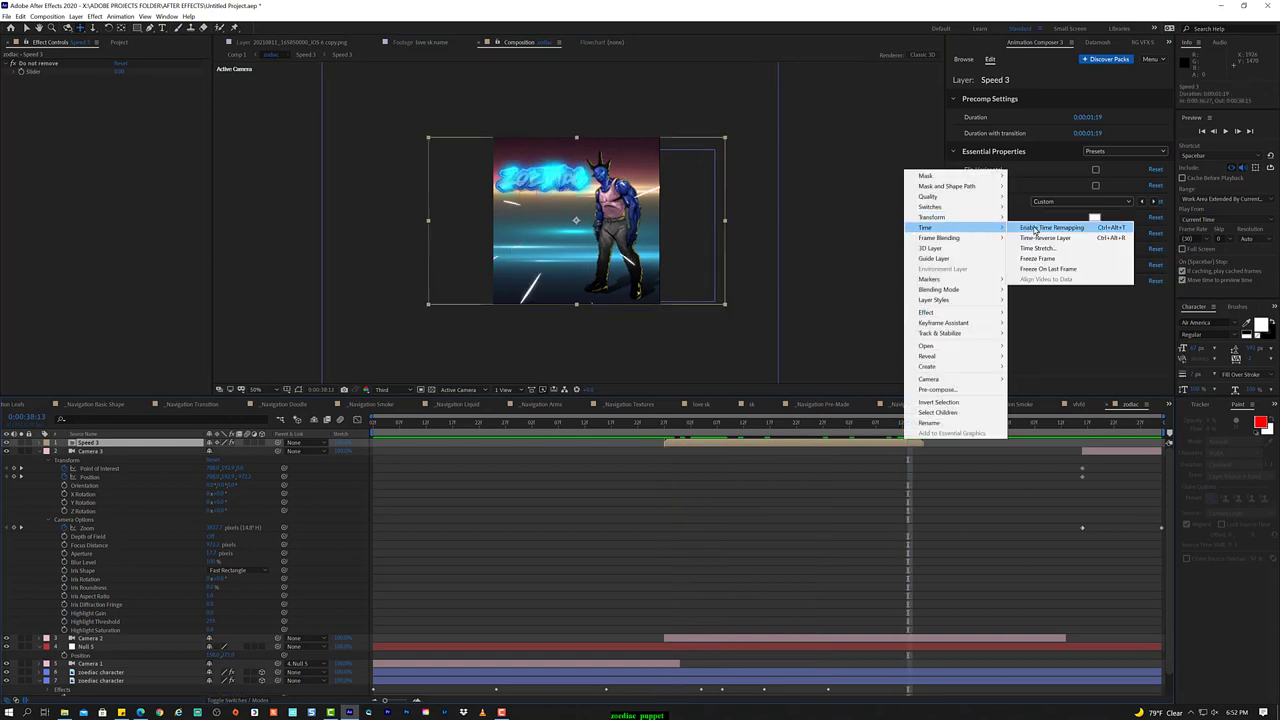
pyautogui.click(1050, 224)
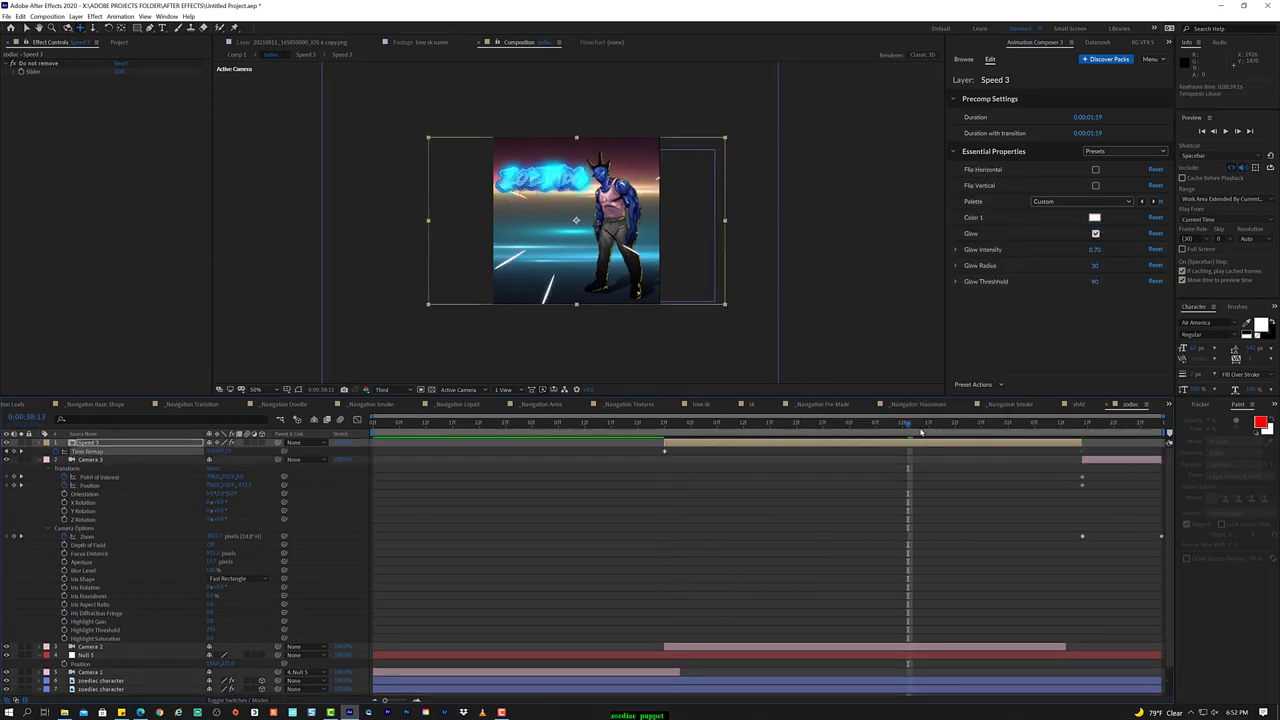
pyautogui.press('space')
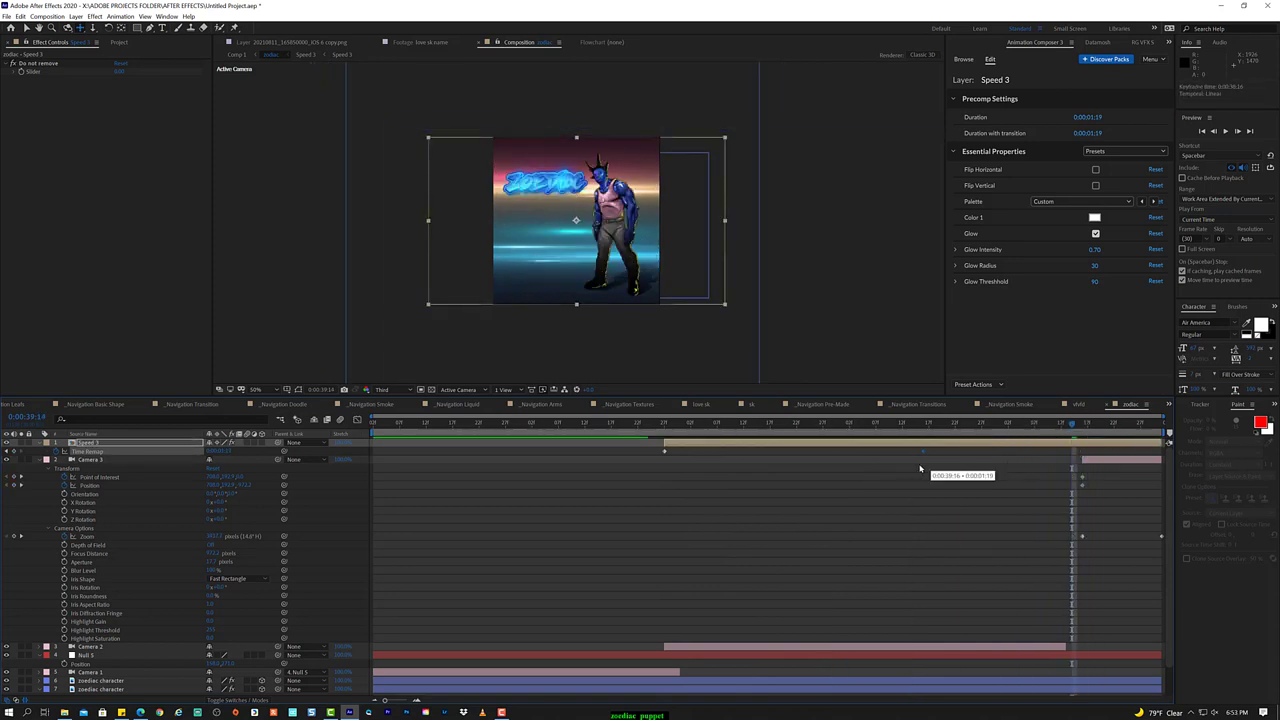
pyautogui.click(666, 432)
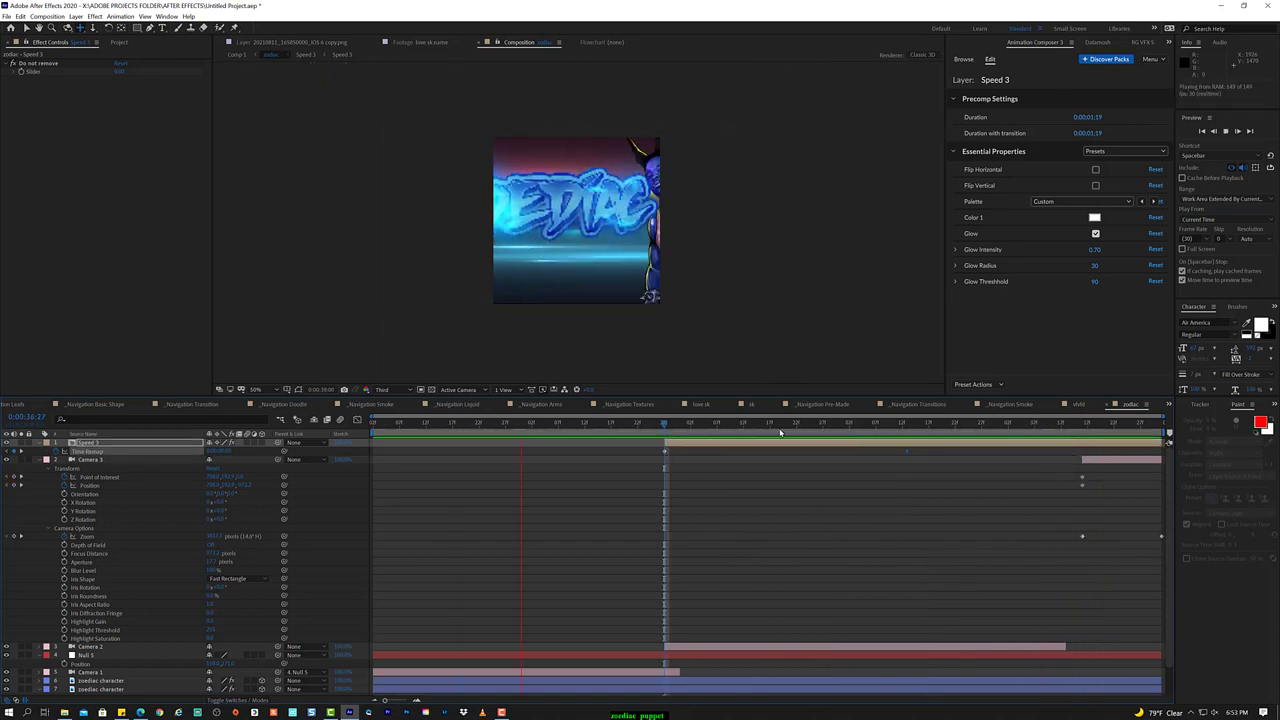
pyautogui.press('space')
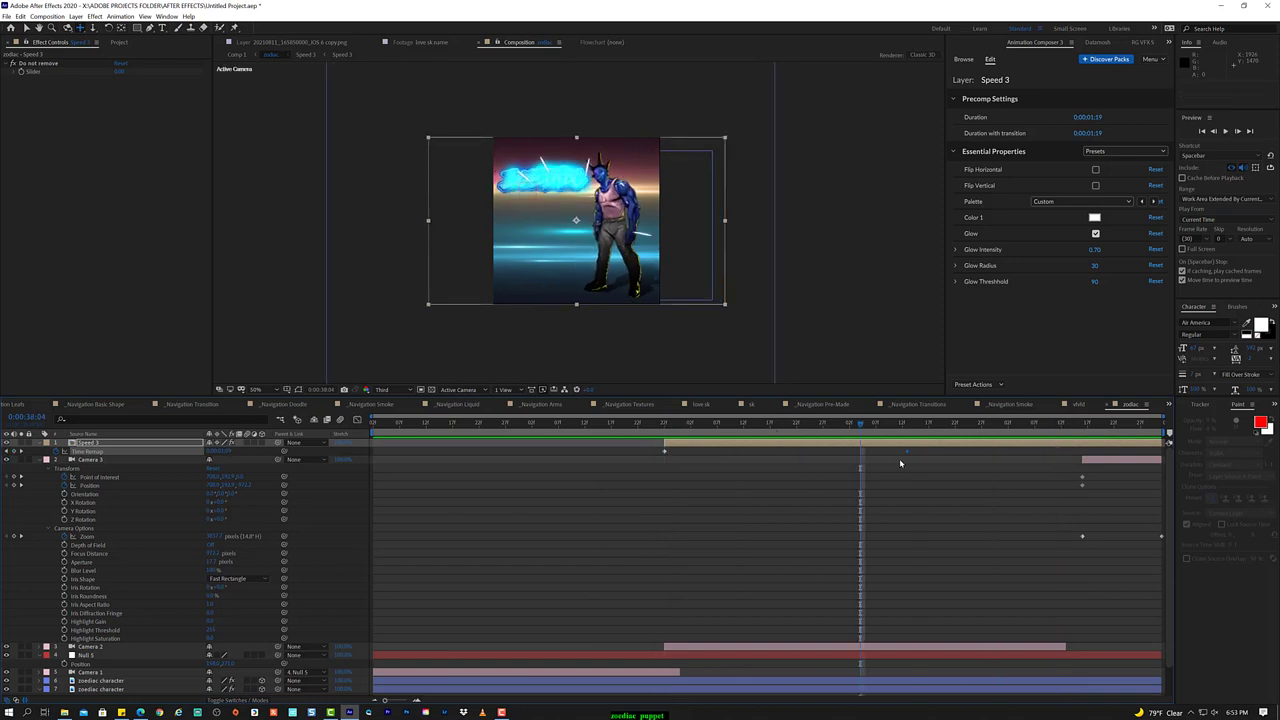
pyautogui.press('Delete')
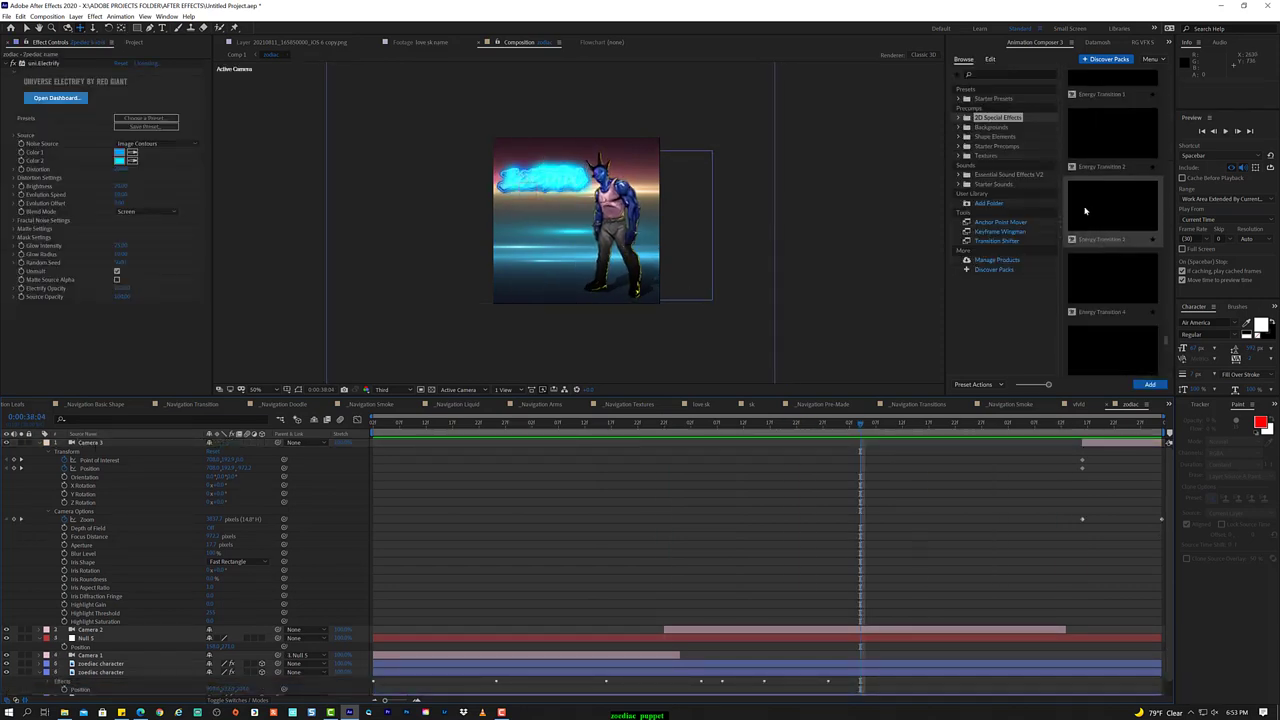
# - Add the Energy Transition 6 preset and move it near the end of the timeline
pyautogui.scroll(-3, 1088, 270)
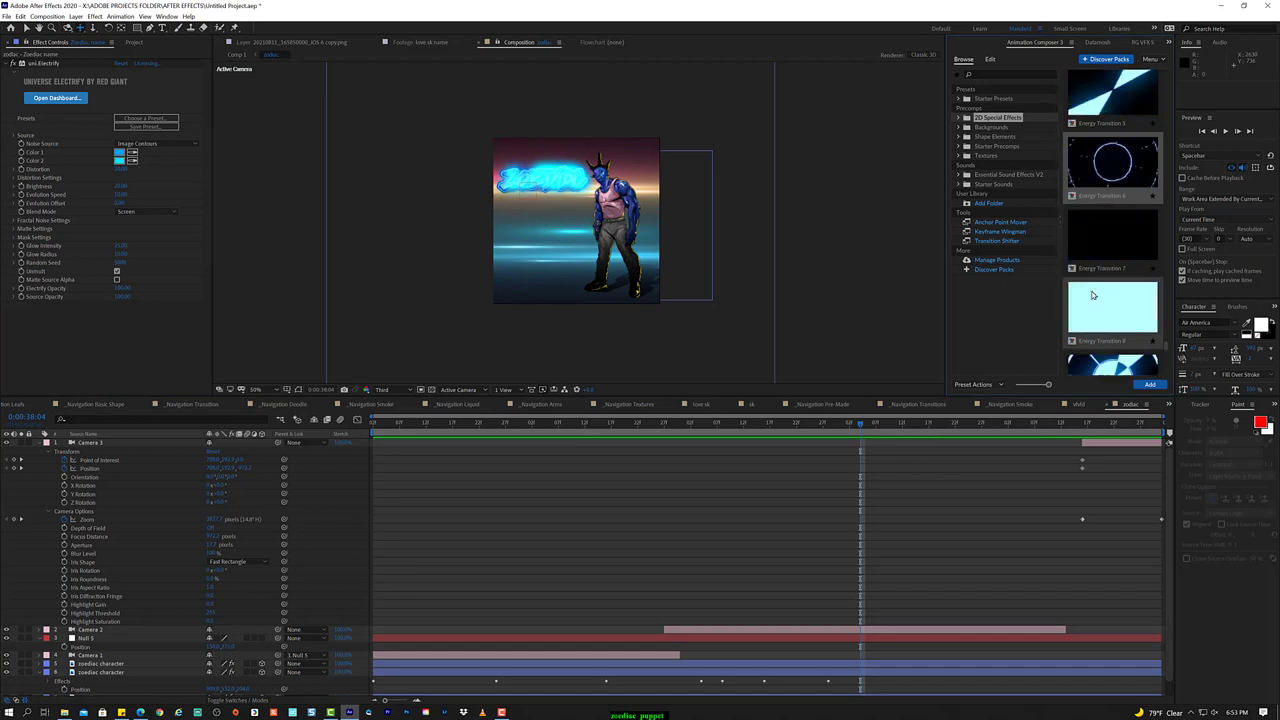
pyautogui.scroll(-2, 1092, 295)
pyautogui.scroll(5, 1092, 295)
pyautogui.scroll(5, 1110, 220)
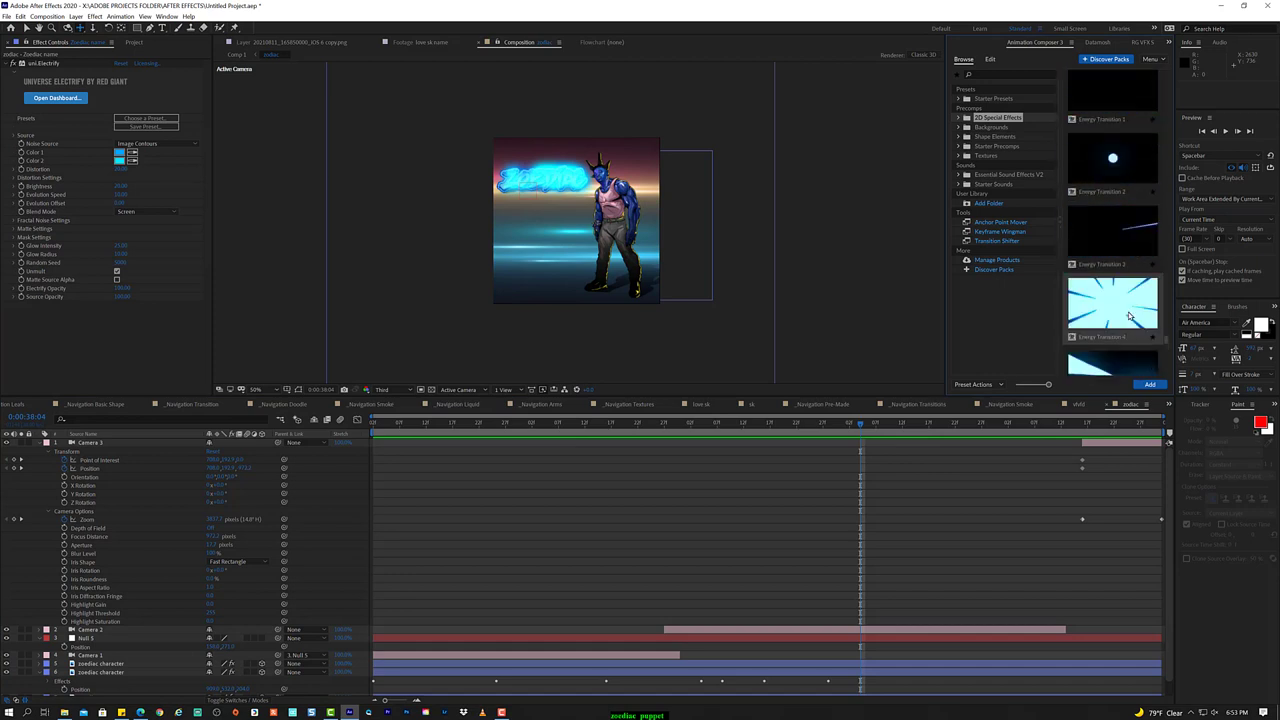
pyautogui.scroll(-5, 1122, 300)
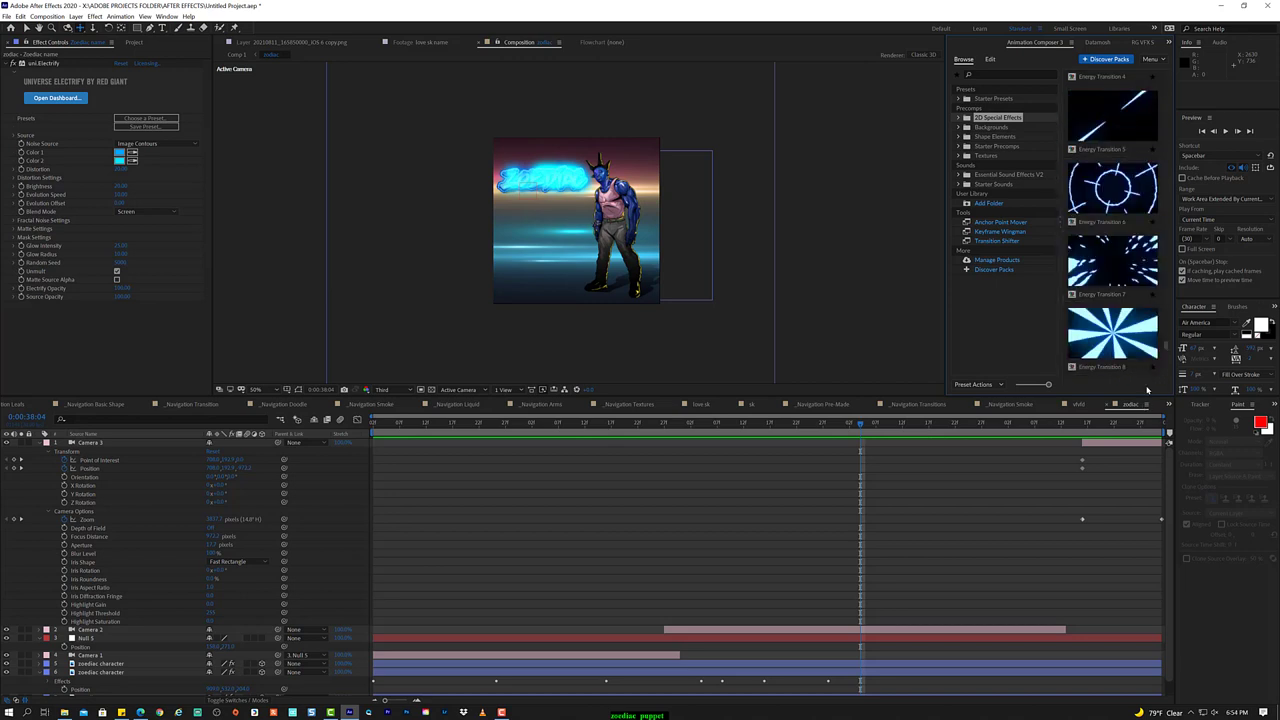
pyautogui.scroll(-5, 1150, 340)
pyautogui.scroll(-10, 1162, 349)
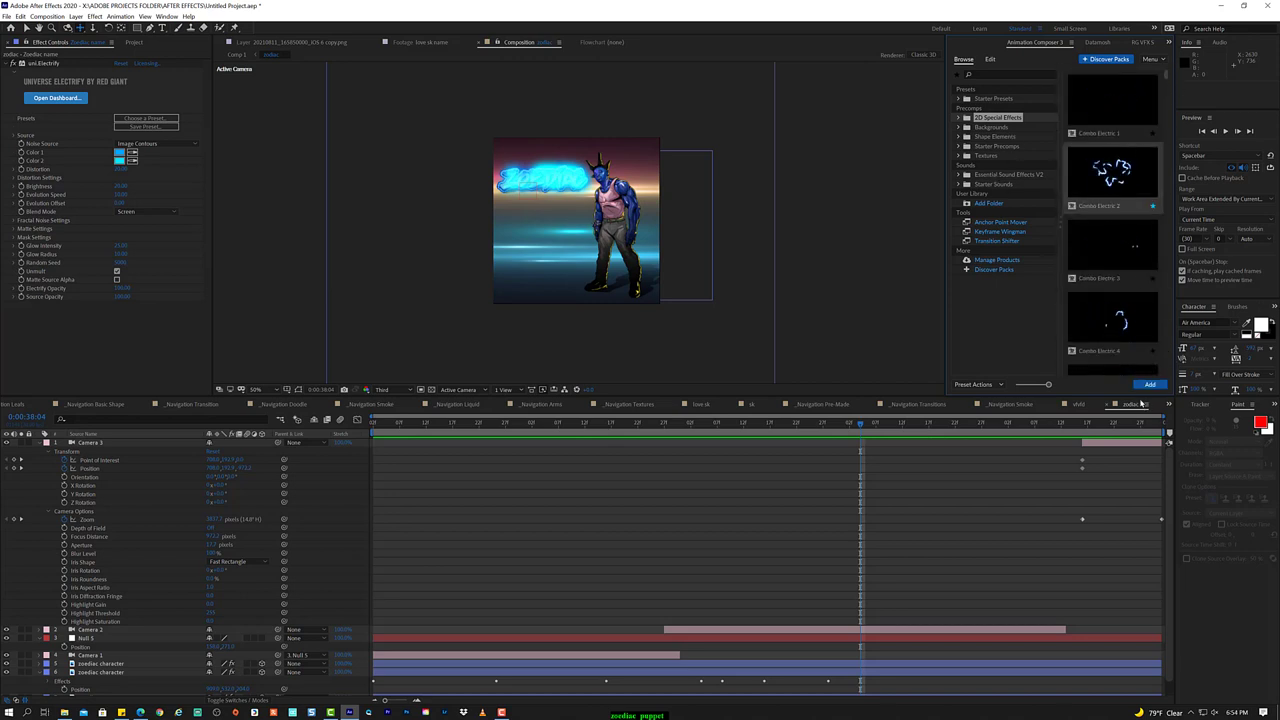
pyautogui.click(1155, 387)
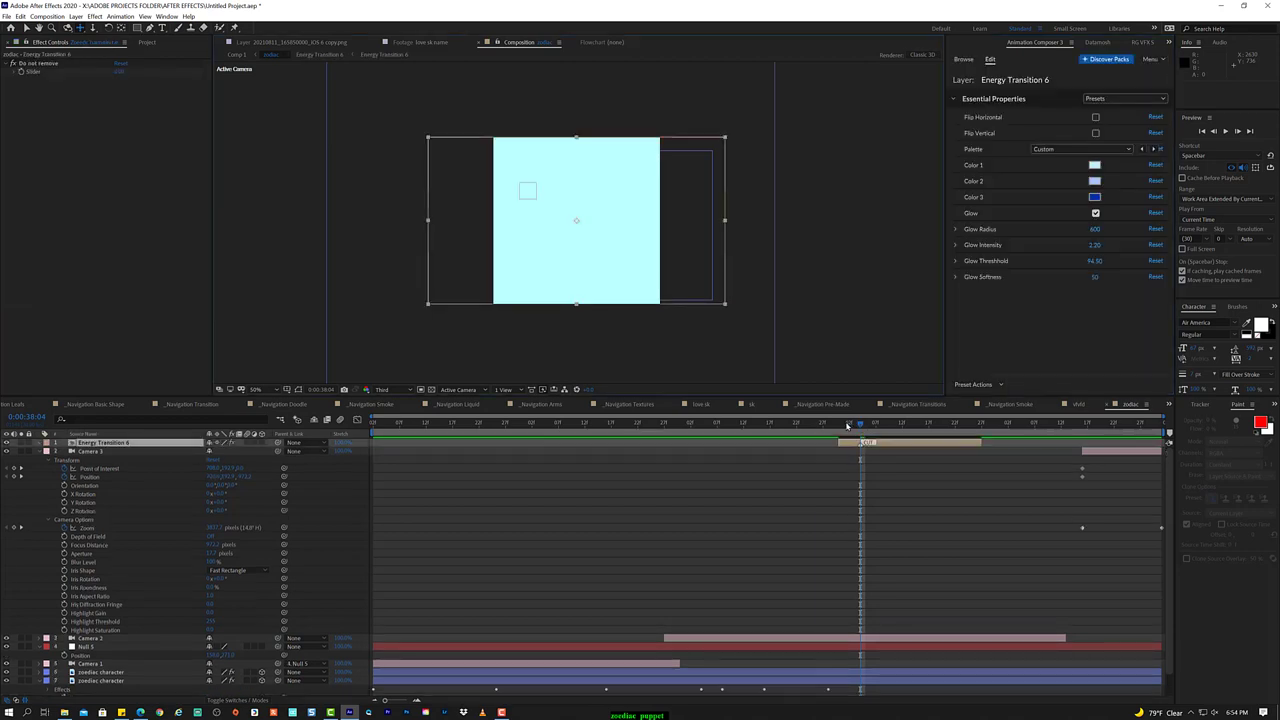
pyautogui.moveTo(845, 441)
pyautogui.mouseDown()
pyautogui.moveTo(1102, 448)
pyautogui.moveTo(1068, 446)
pyautogui.moveTo(1074, 456)
pyautogui.mouseUp()
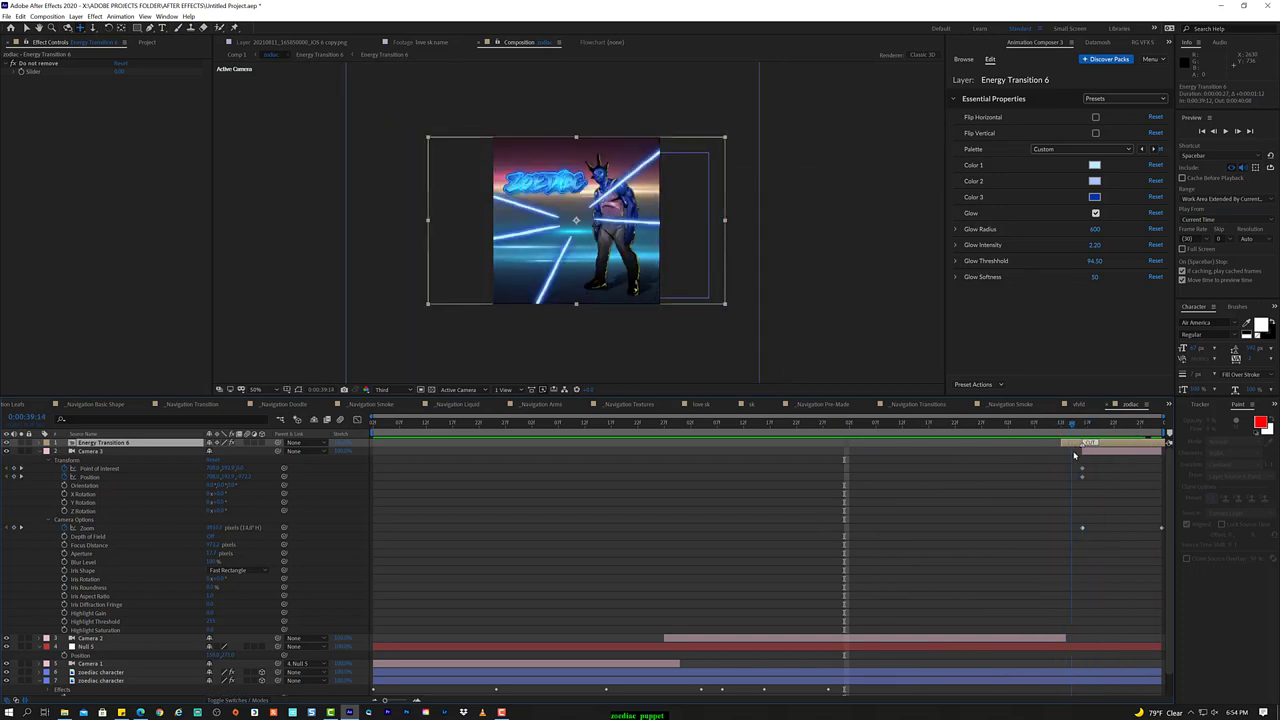
# - Drag Camera 2's out point later so it runs further toward the timeline end
pyautogui.moveTo(1066, 637); pyautogui.dragTo(1080, 637)
pyautogui.moveTo(1072, 424); pyautogui.dragTo(1114, 424)
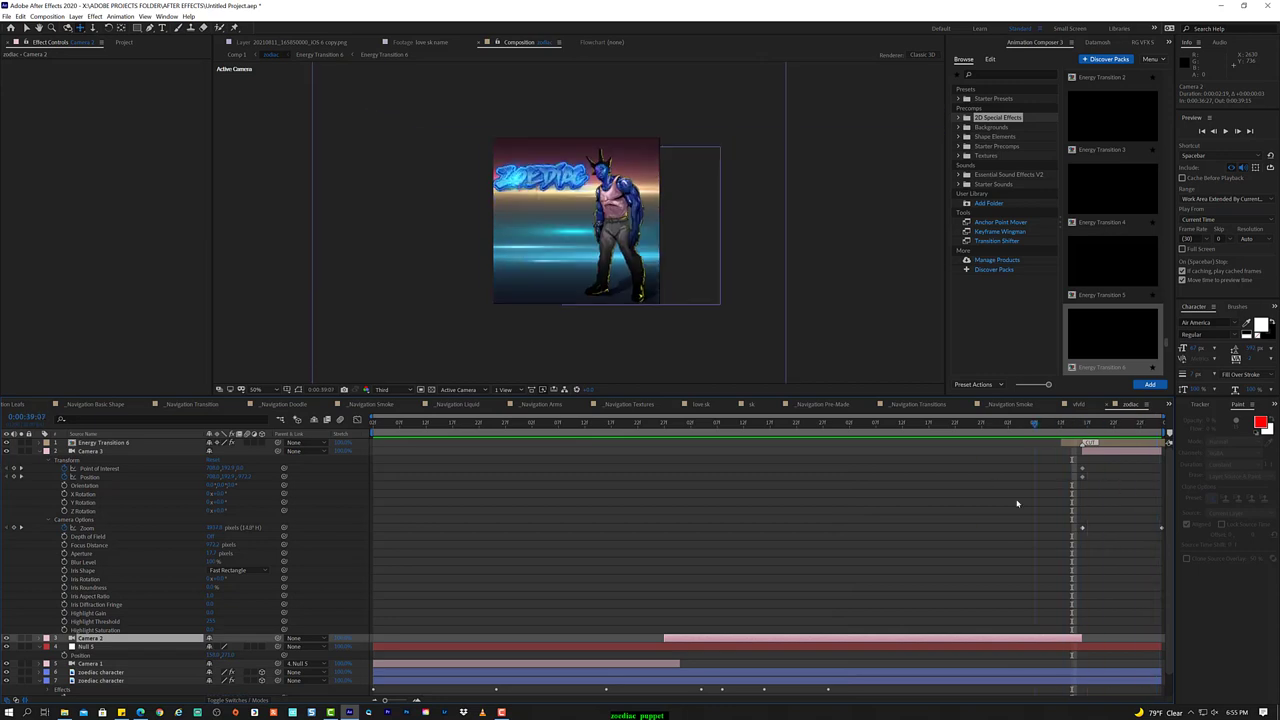
pyautogui.scroll(-3, 1080, 280)
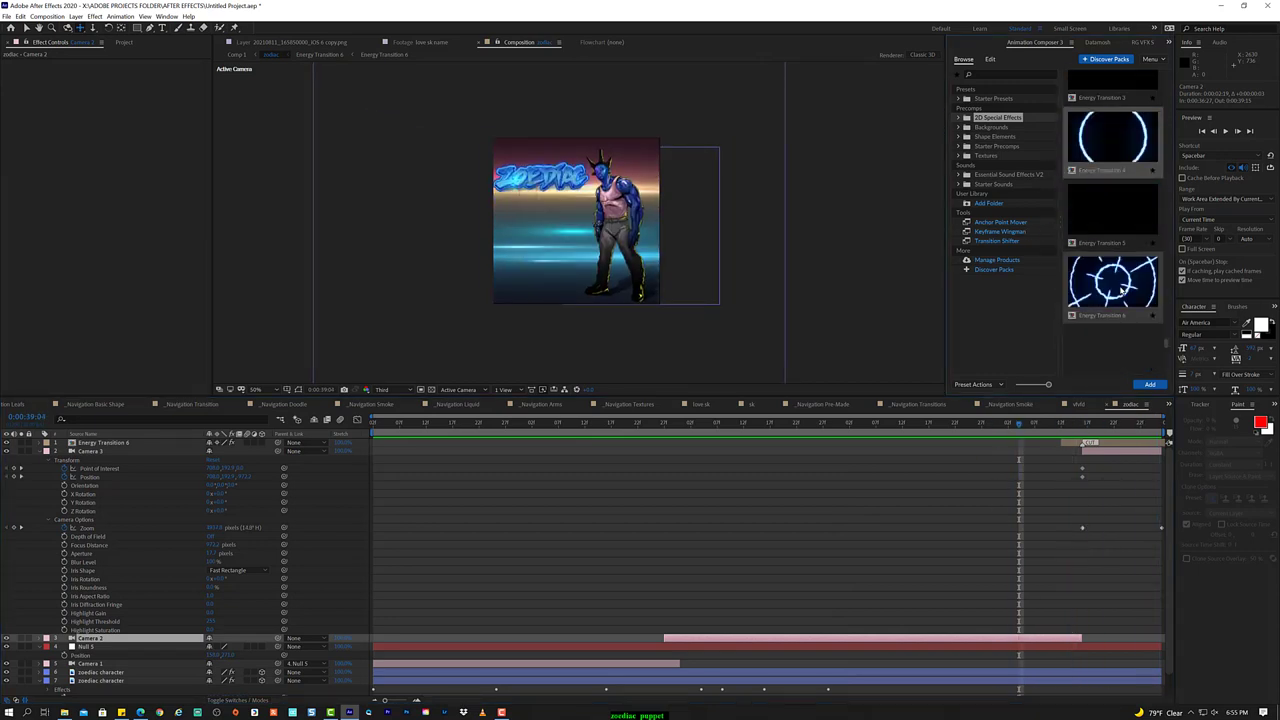
pyautogui.scroll(-2, 1090, 300)
pyautogui.scroll(-3, 1094, 321)
pyautogui.scroll(3, 1094, 321)
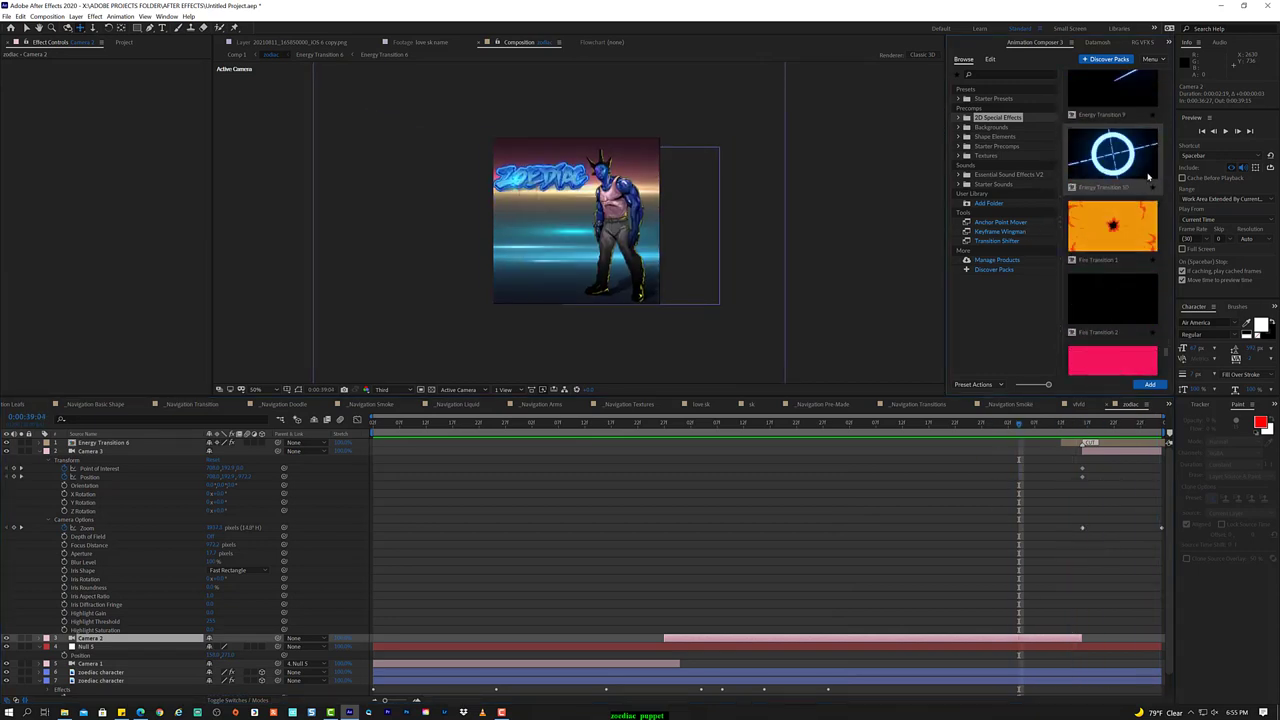
# - Try the Energy Transition 10 preset, then undo it
pyautogui.click(1128, 447)
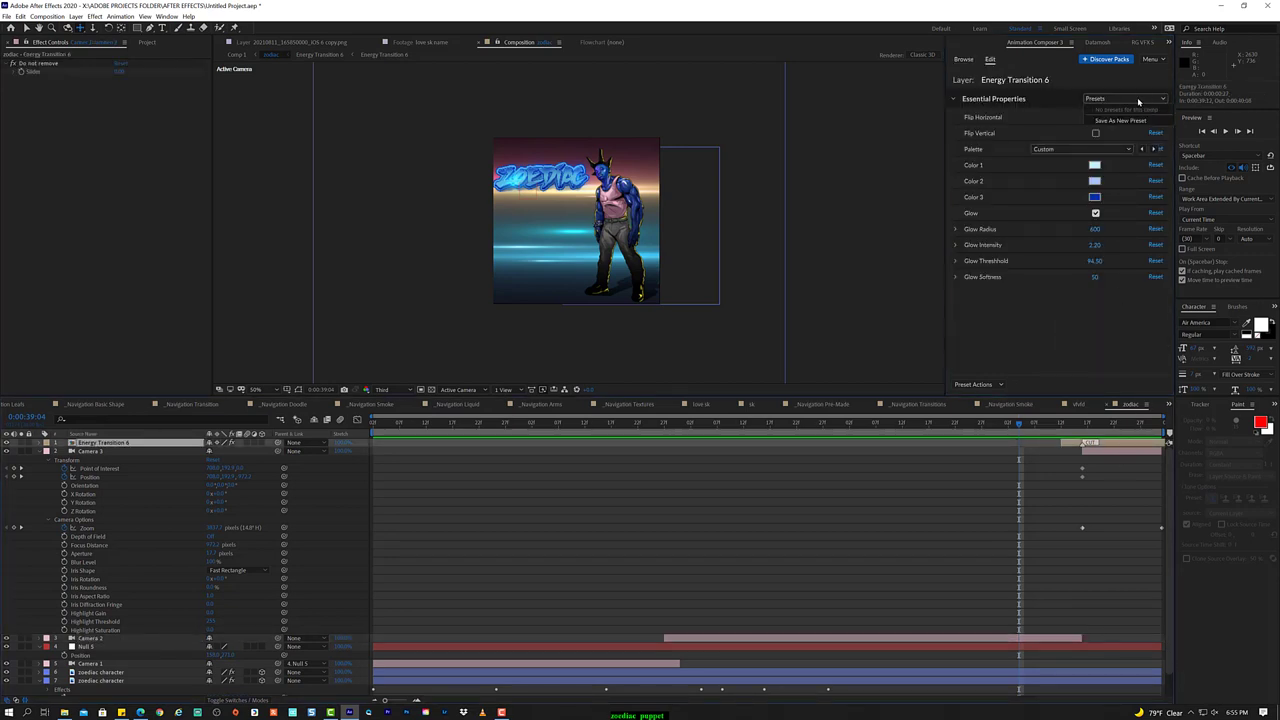
pyautogui.click(963, 59)
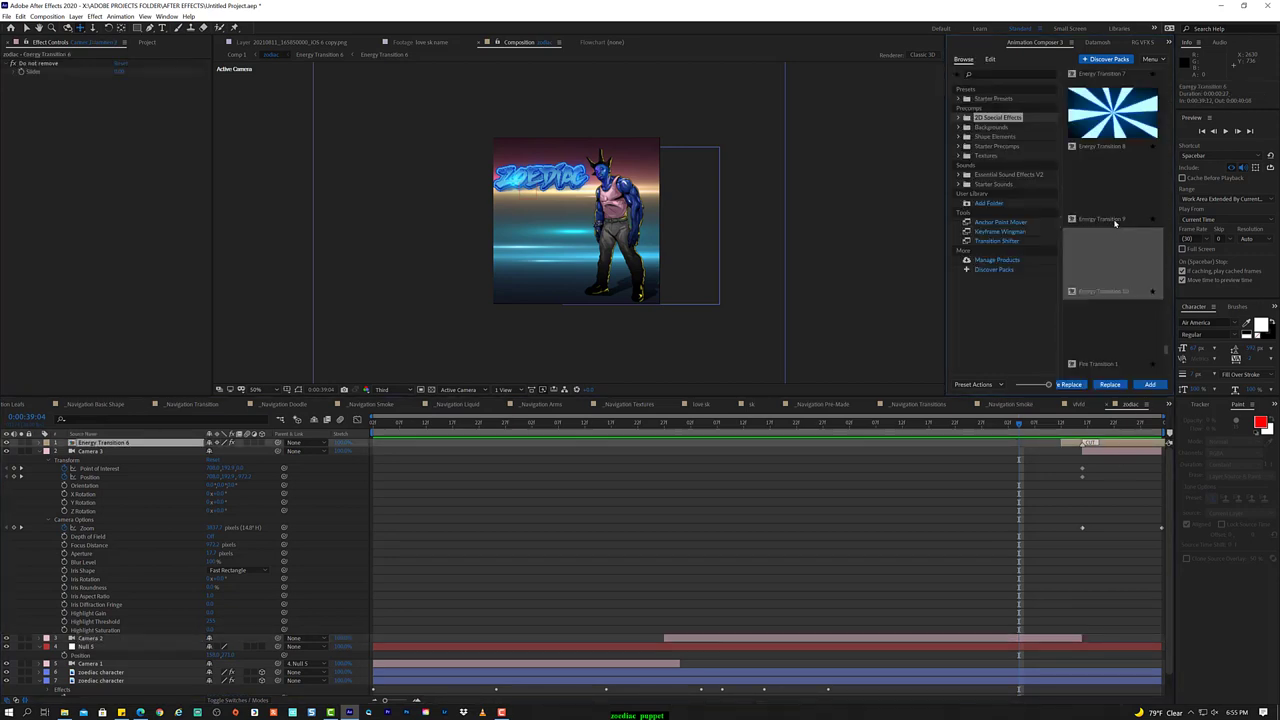
pyautogui.doubleClick(1137, 356)
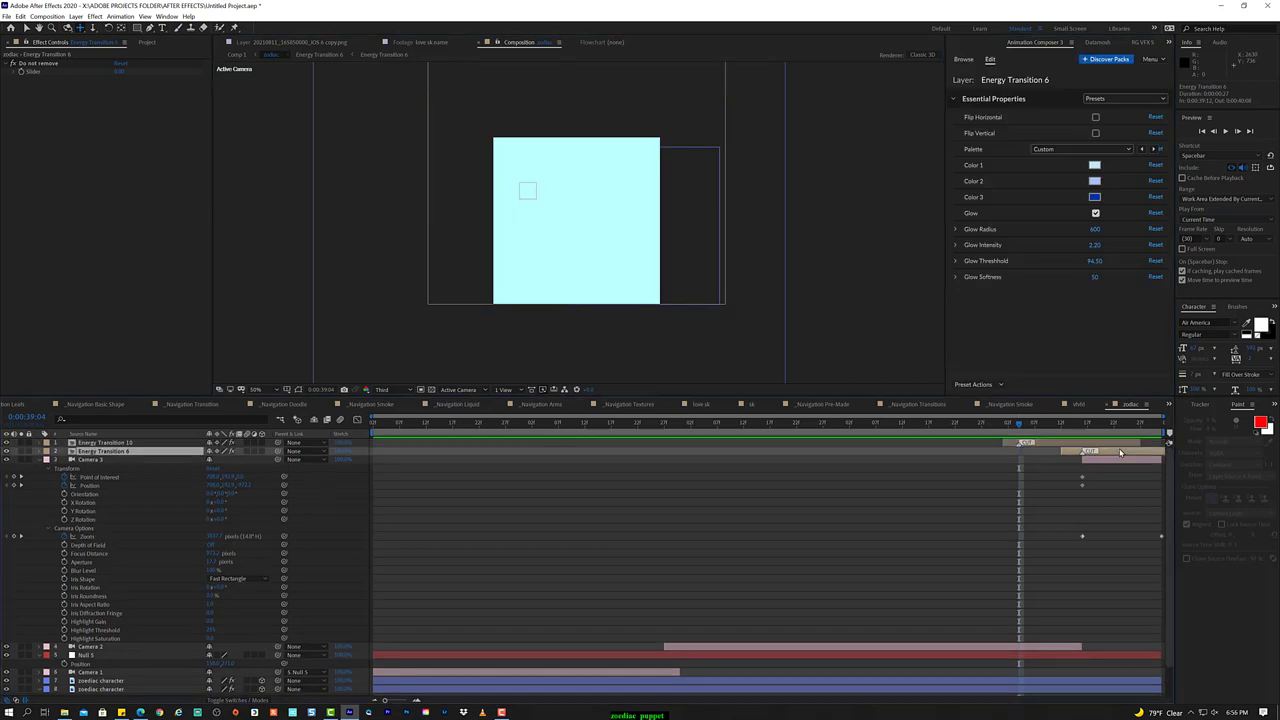
pyautogui.moveTo(1053, 432); pyautogui.dragTo(1130, 447)
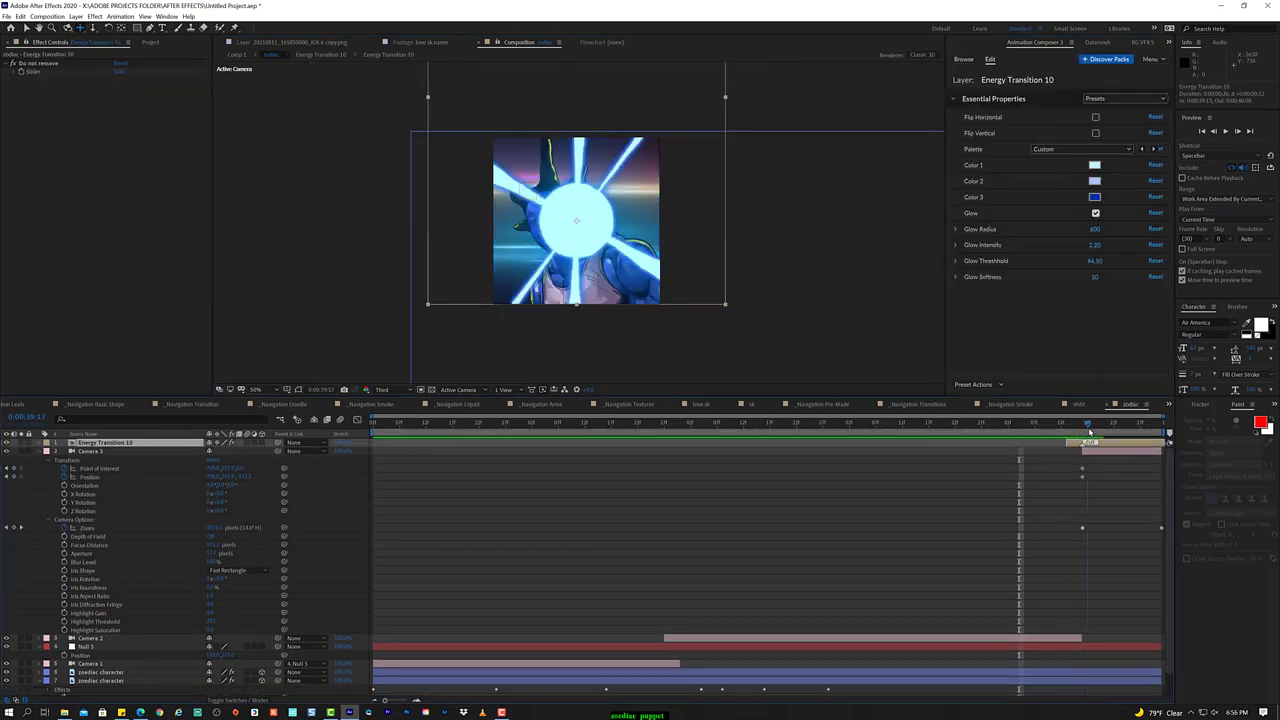
pyautogui.hotkey('ctrl', 'z')
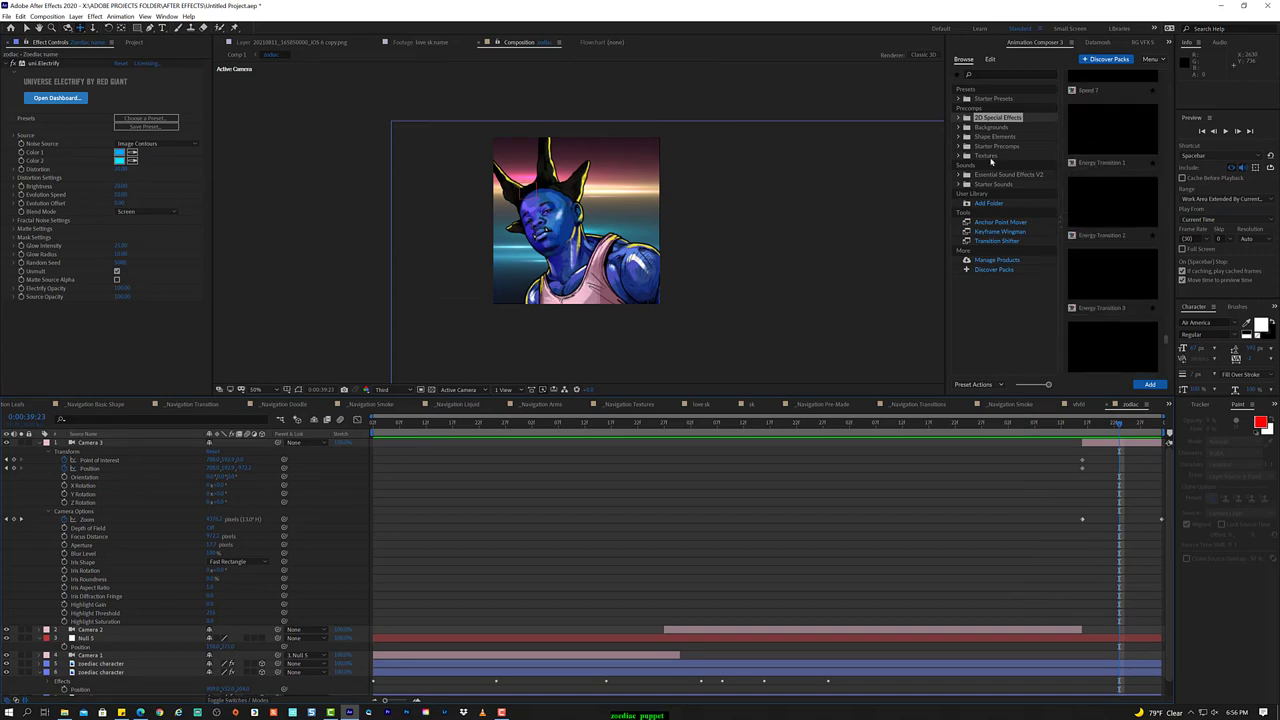
# - Browse the Starter Presets and Precomps, then shift Camera 3's keyframes to start earlier
pyautogui.click(995, 99)
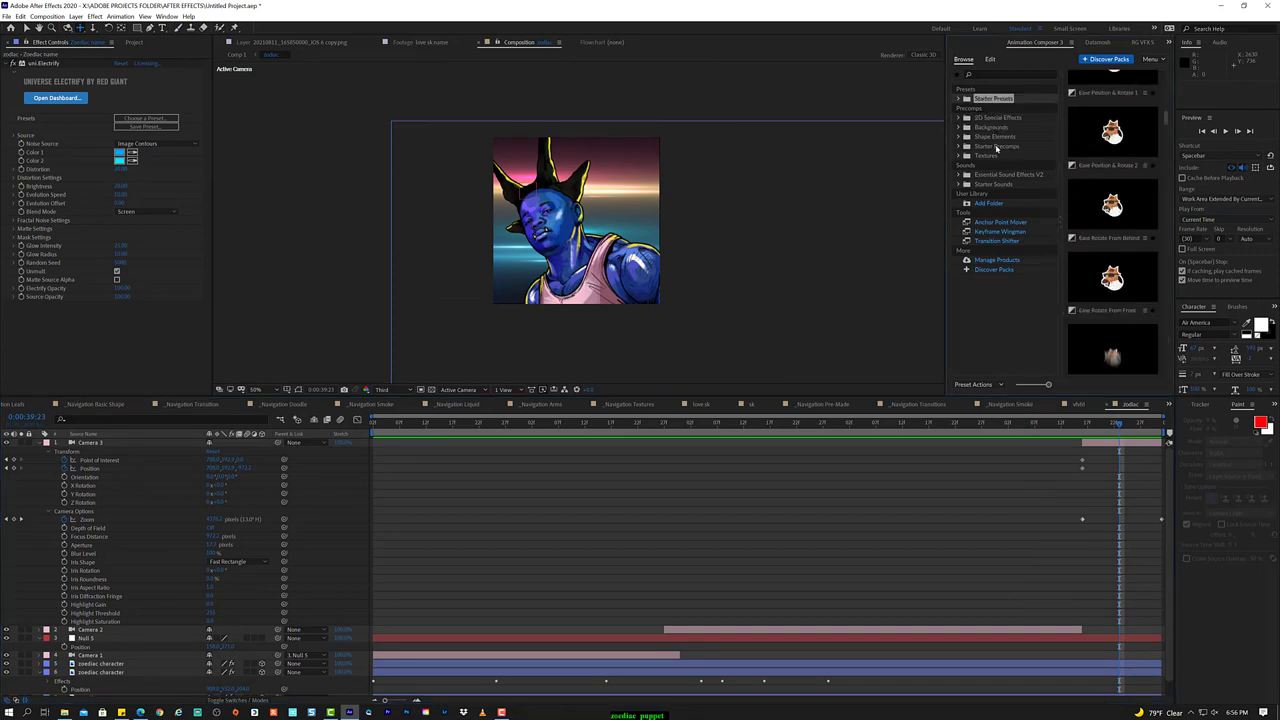
pyautogui.click(997, 146)
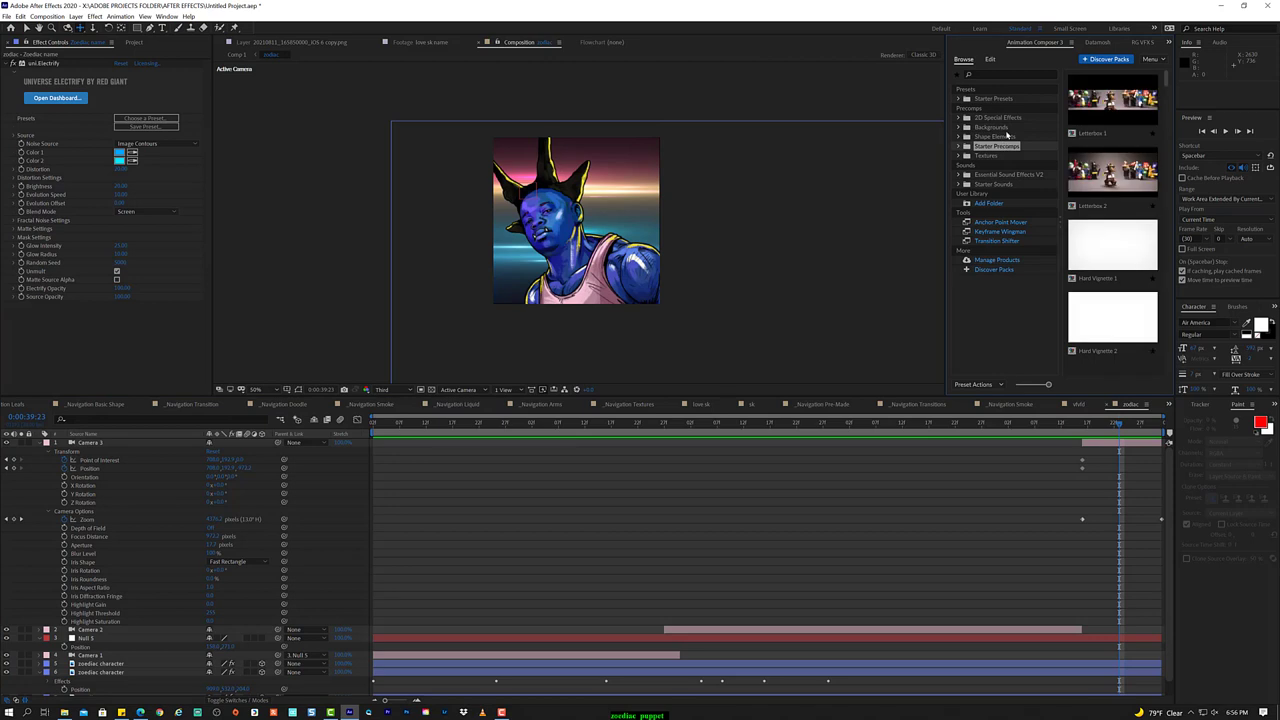
pyautogui.click(1135, 99)
pyautogui.click(375, 422)
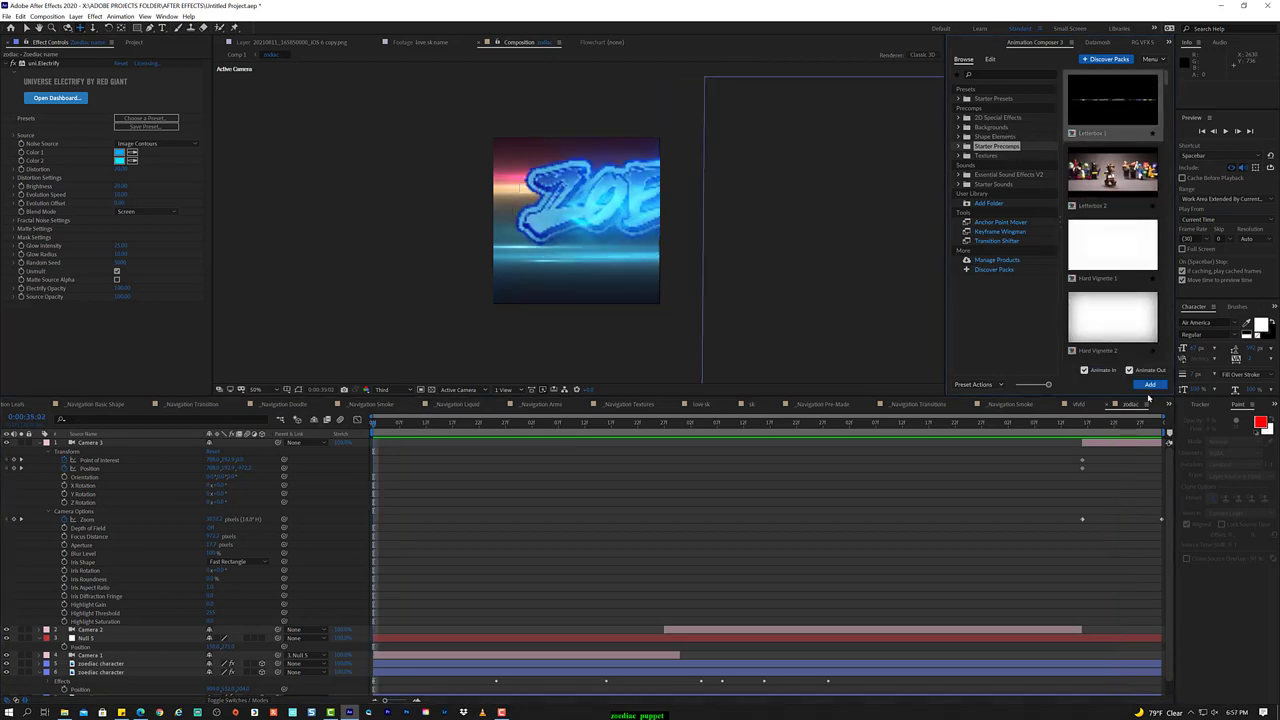
pyautogui.moveTo(375, 422)
pyautogui.mouseDown()
pyautogui.moveTo(1141, 423)
pyautogui.moveTo(1008, 423)
pyautogui.mouseUp()
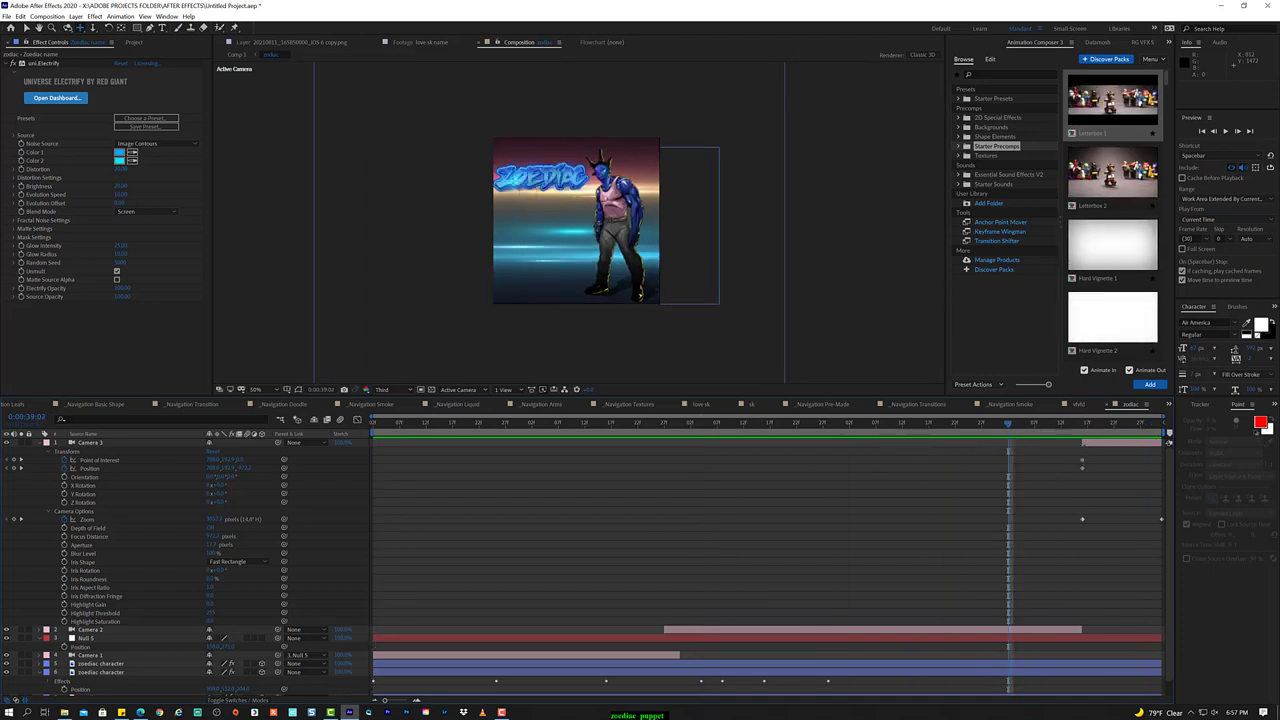
pyautogui.moveTo(1121, 537); pyautogui.dragTo(1064, 461)
pyautogui.moveTo(1001, 425)
pyautogui.mouseDown()
pyautogui.moveTo(1050, 425)
pyautogui.moveTo(702, 452)
pyautogui.moveTo(918, 452)
pyautogui.mouseUp()
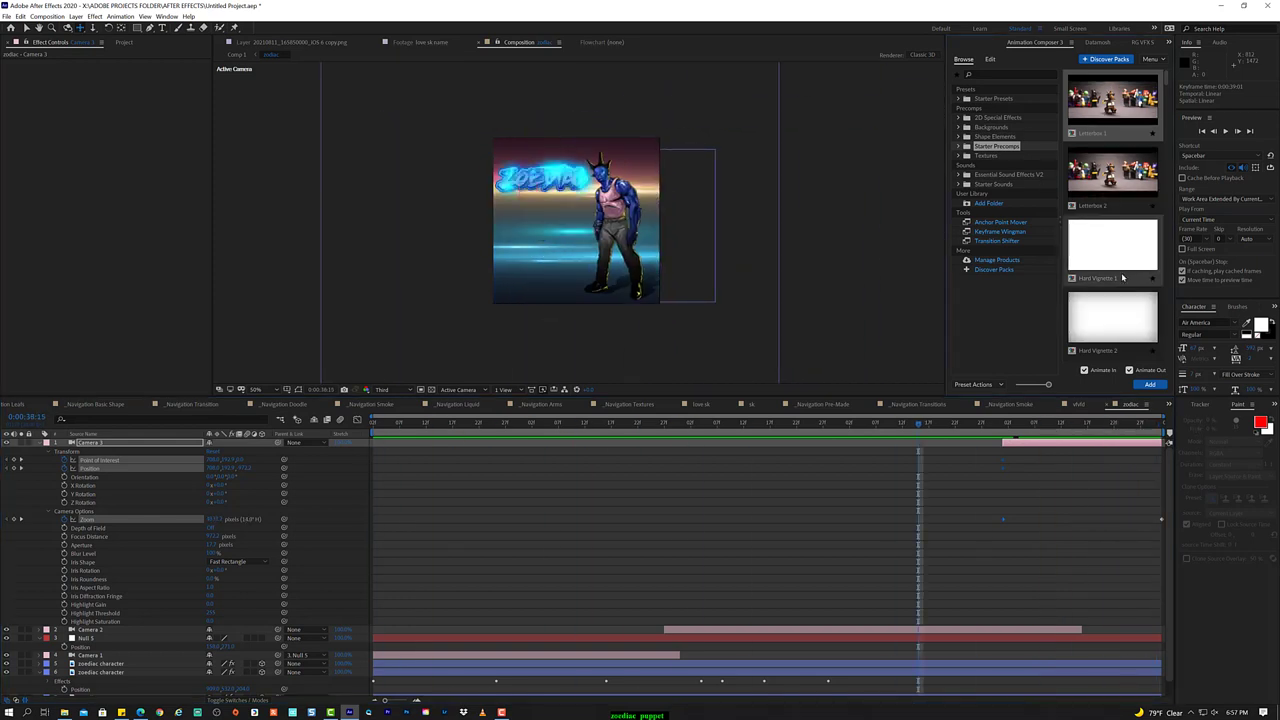
# - Add the Glitter overlay preset, show its Scale property, and preview the result
pyautogui.scroll(-5, 1112, 250)
pyautogui.scroll(-3, 1111, 279)
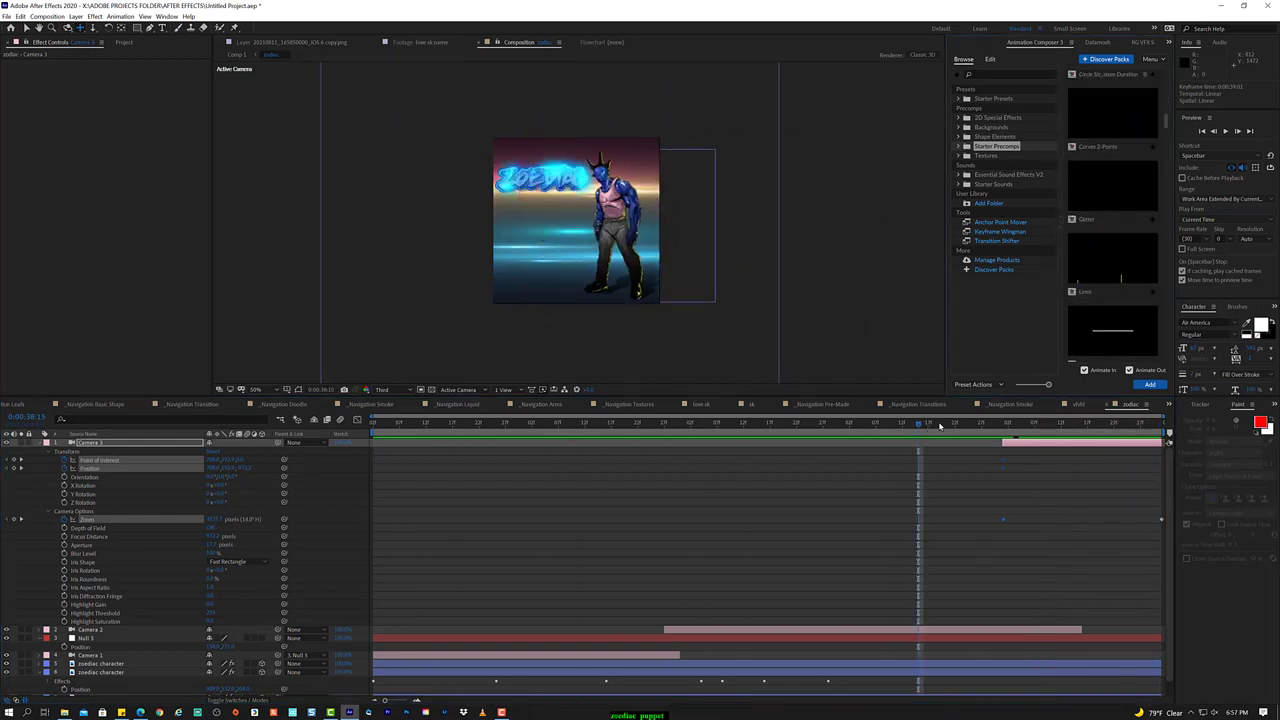
pyautogui.click(1050, 424)
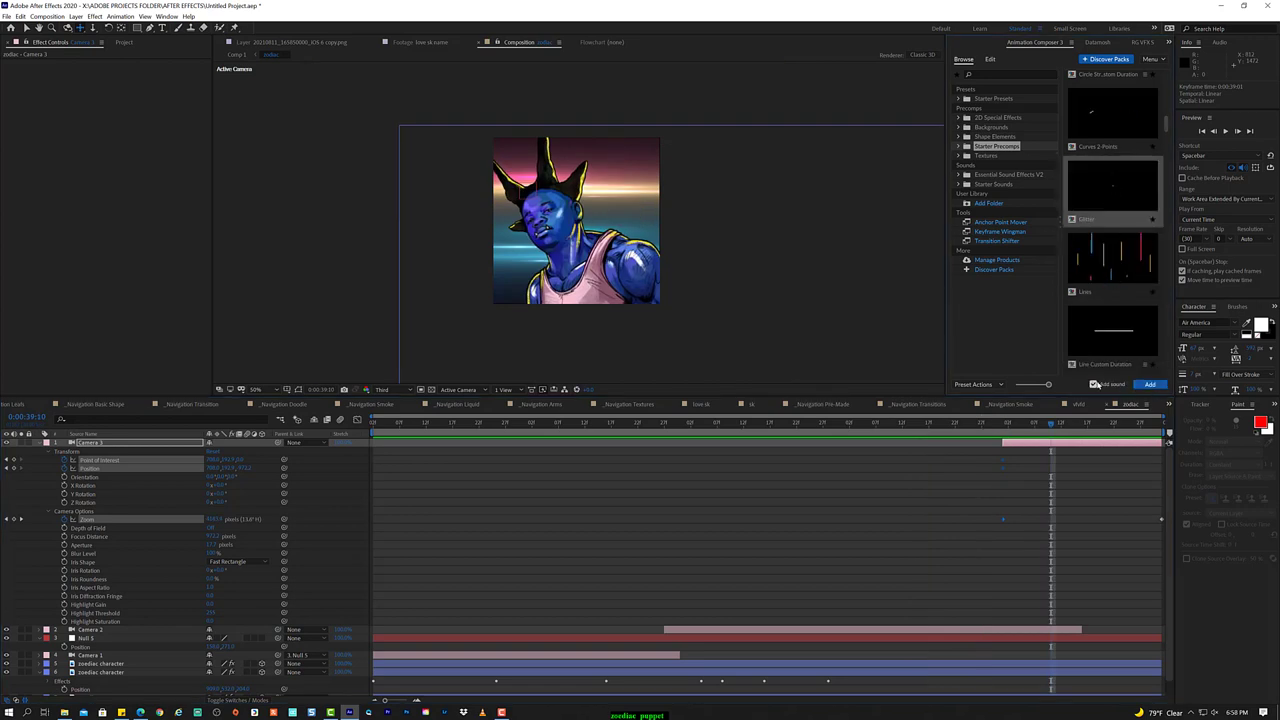
pyautogui.click(1149, 385)
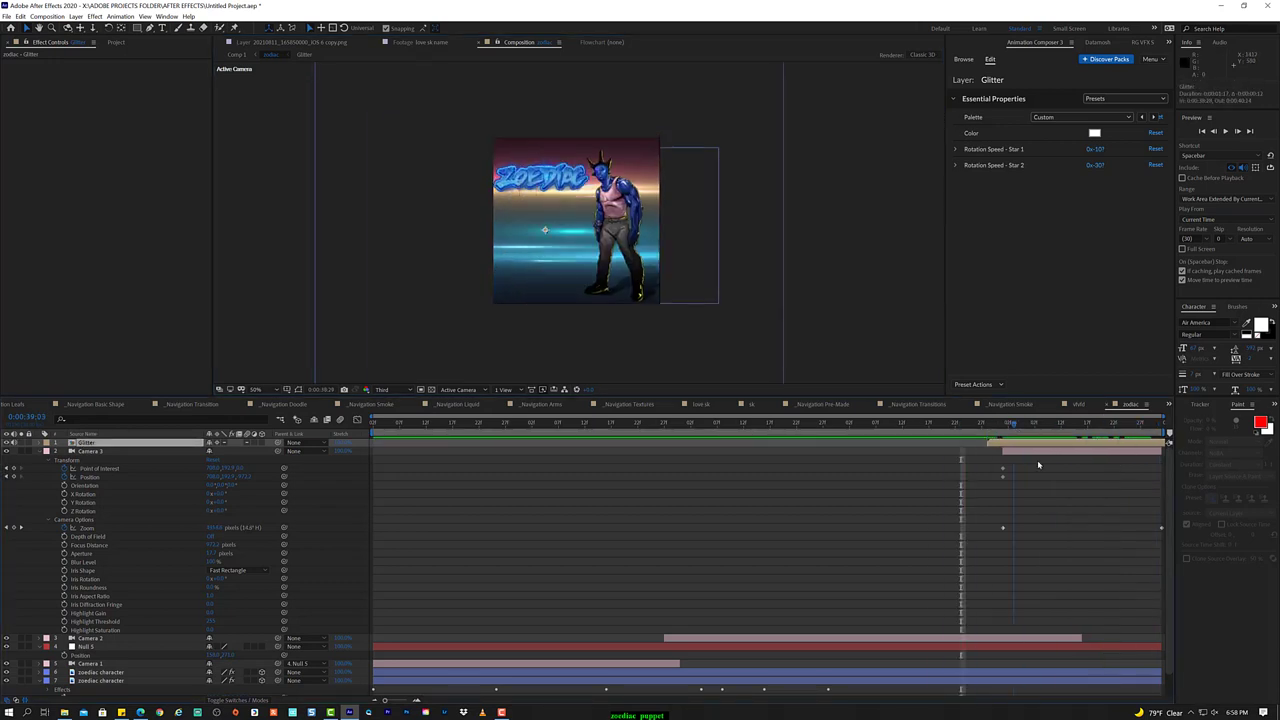
pyautogui.press('s')
pyautogui.press('space')
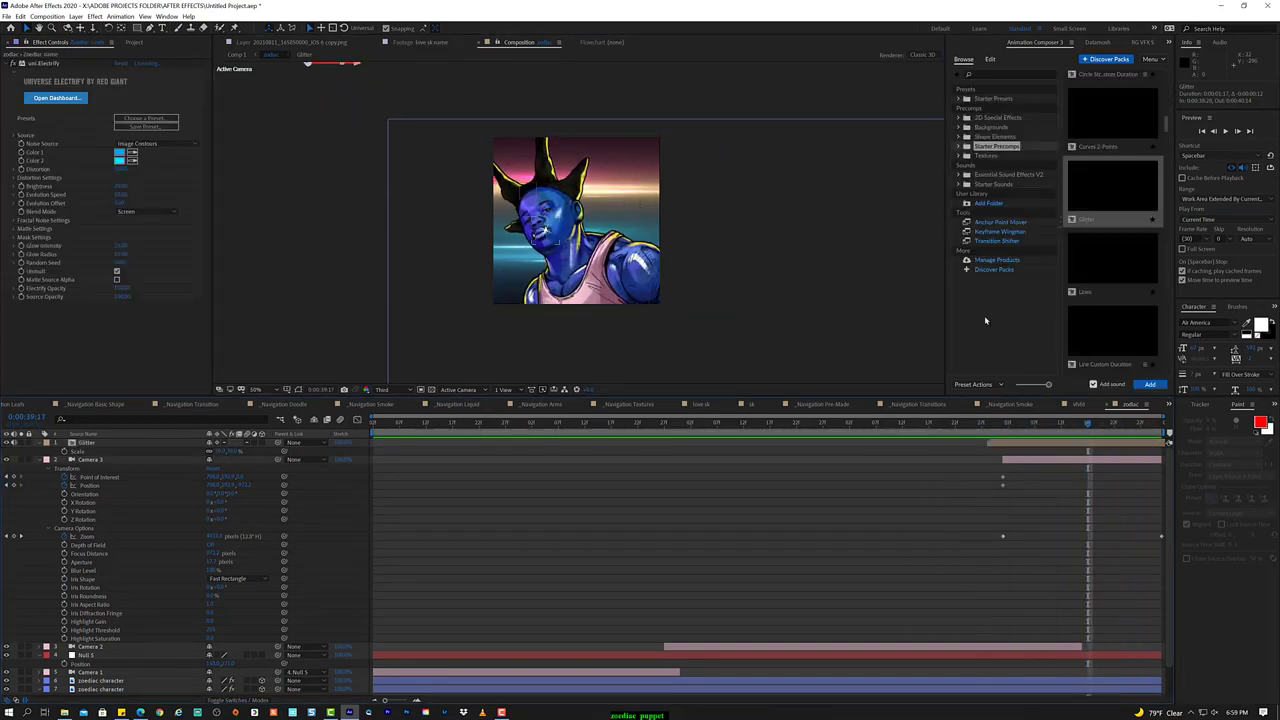
# - Remove the Glitter layer from the composition and save the project with Ctrl+S
pyautogui.hotkey('shift', 'r')
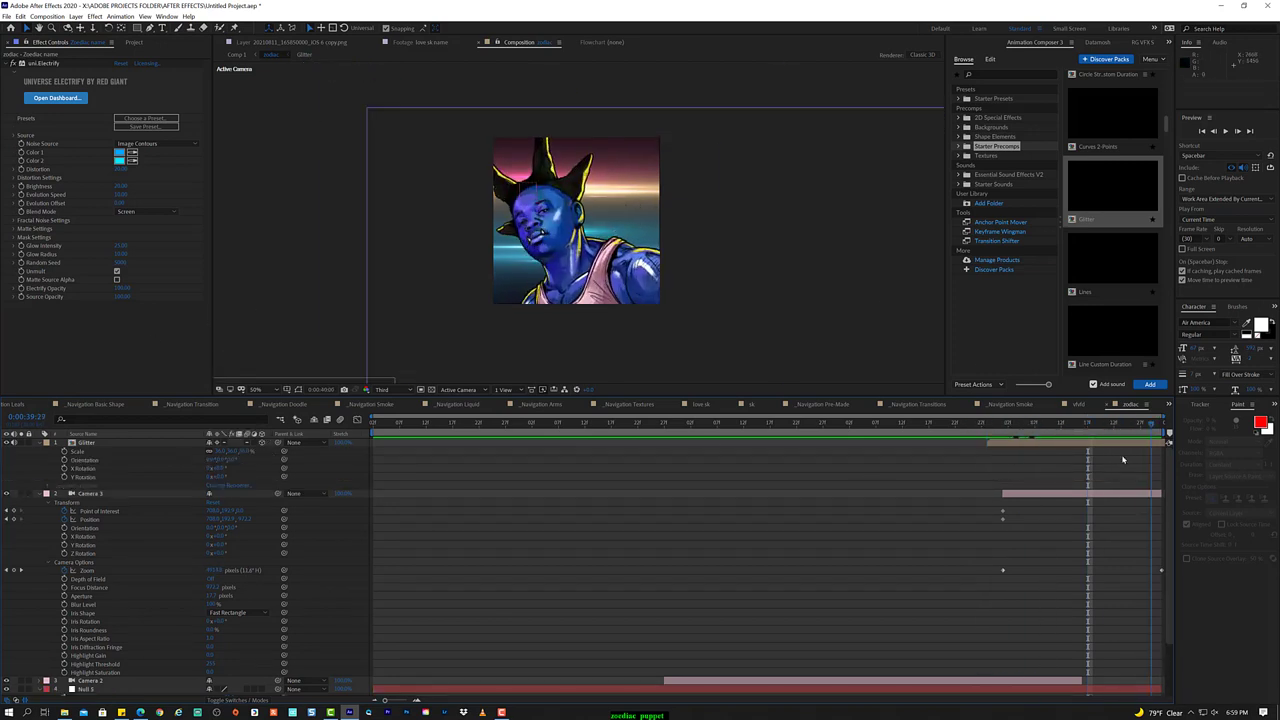
pyautogui.click(86, 442)
pyautogui.hotkey('ctrl', 'z')
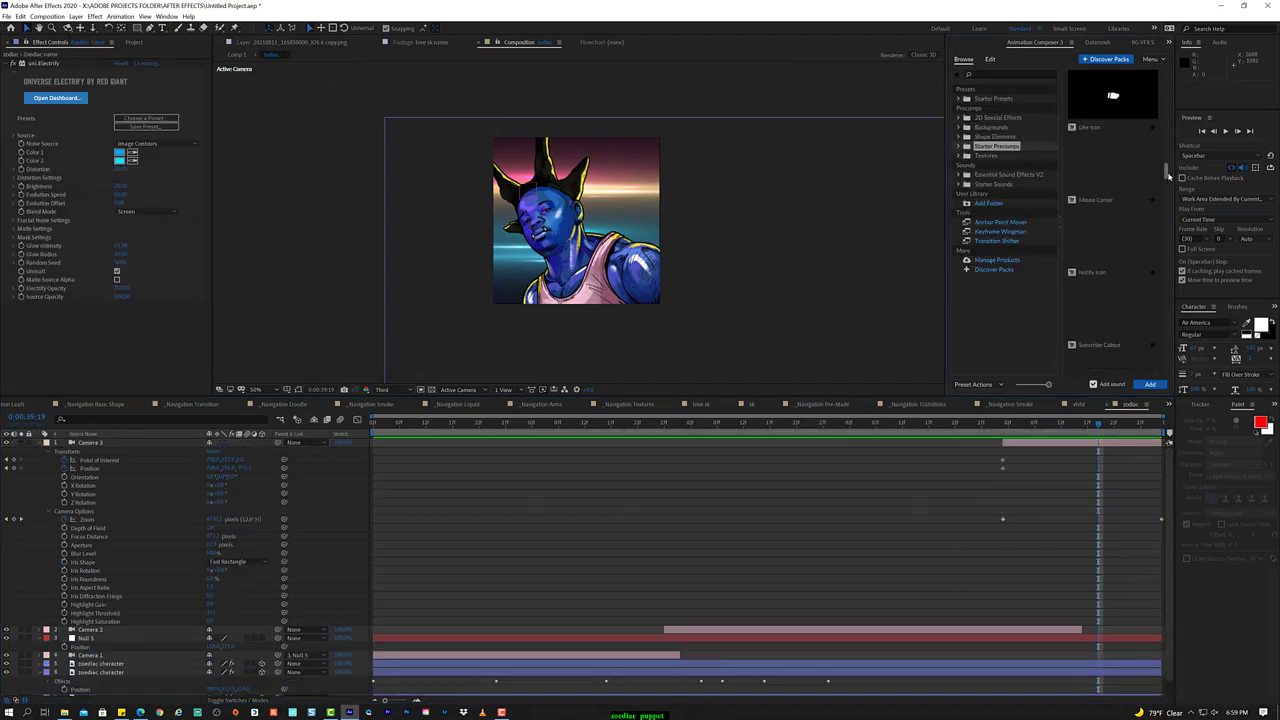
pyautogui.moveTo(1163, 150)
pyautogui.mouseDown()
pyautogui.moveTo(1166, 365)
pyautogui.moveTo(1165, 341)
pyautogui.mouseUp()
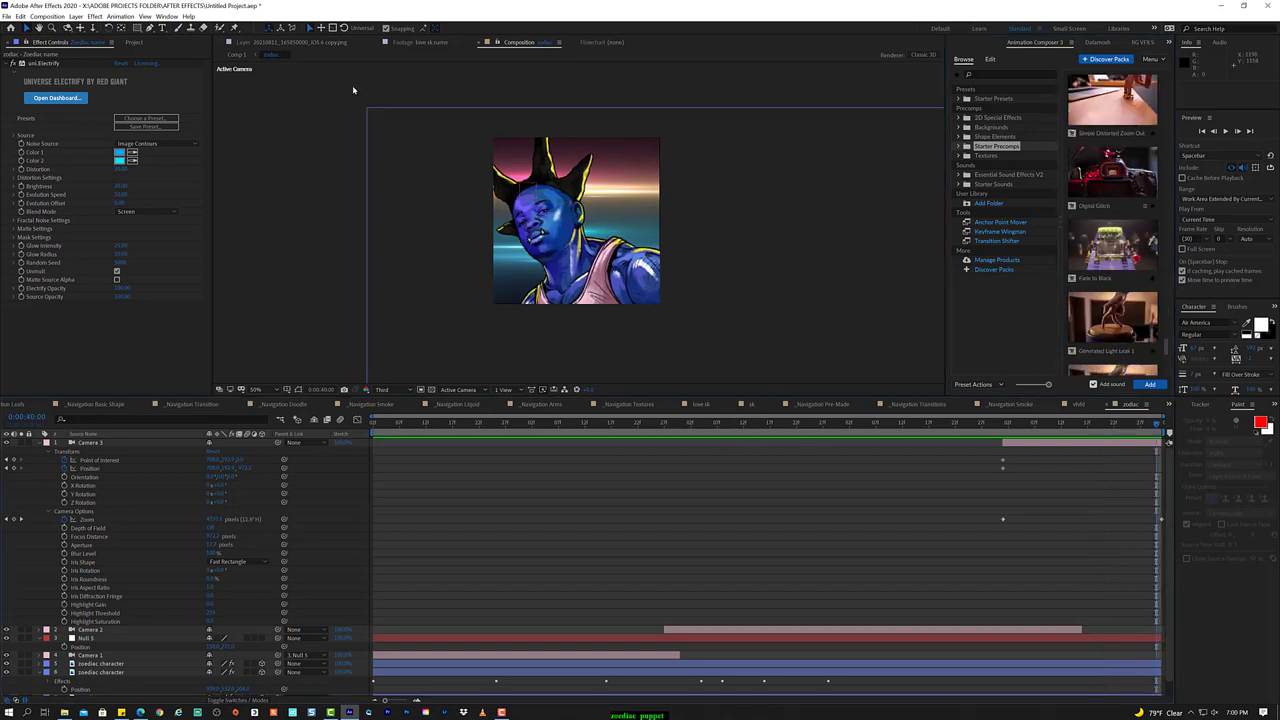
pyautogui.hotkey('ctrl', 's')
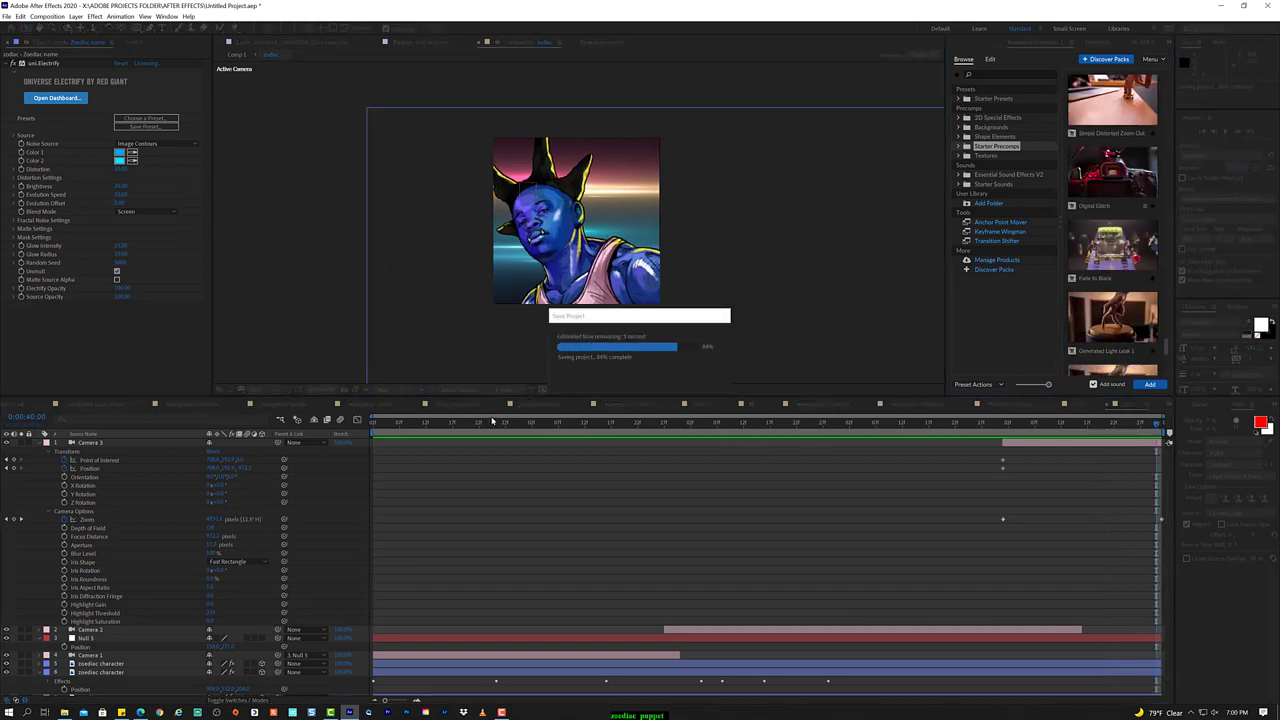
# - Create a solid named 'particles', apply RG Trapcode Particular, and zoom the view to 25%
pyautogui.rightClick(72, 568)
pyautogui.click(205, 590)
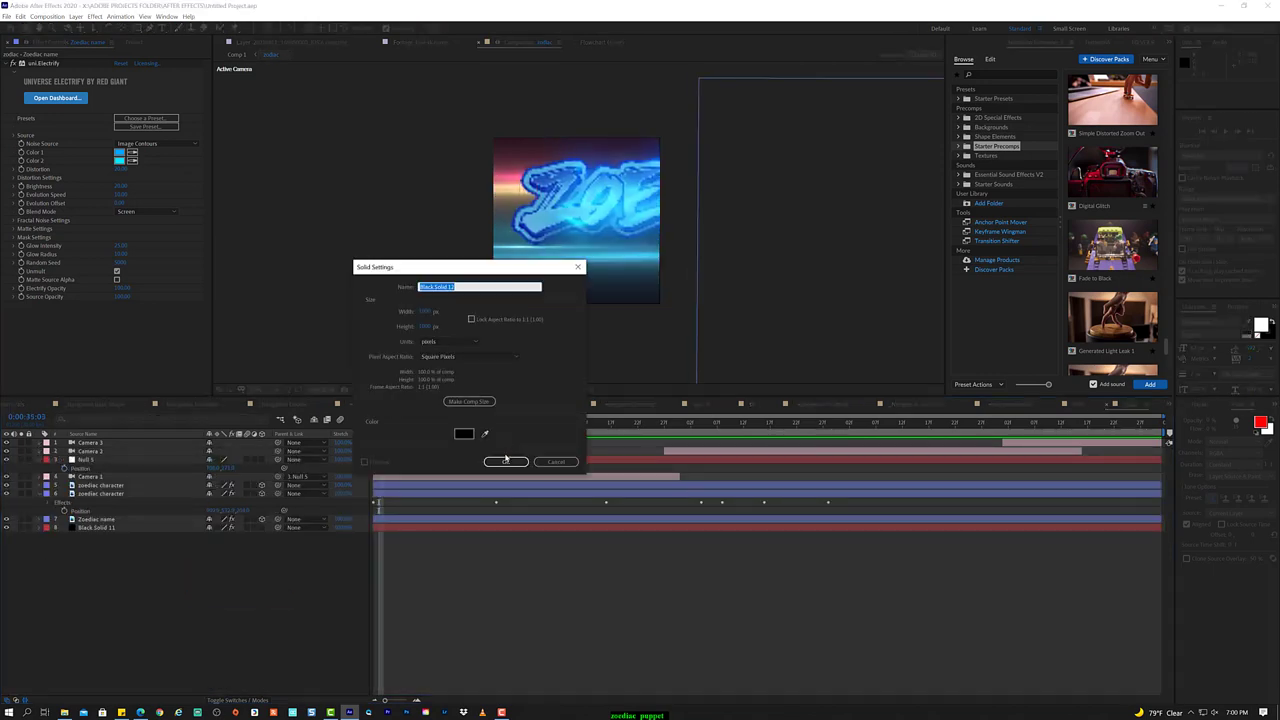
pyautogui.write('icles')
pyautogui.click(506, 461)
pyautogui.click(95, 17)
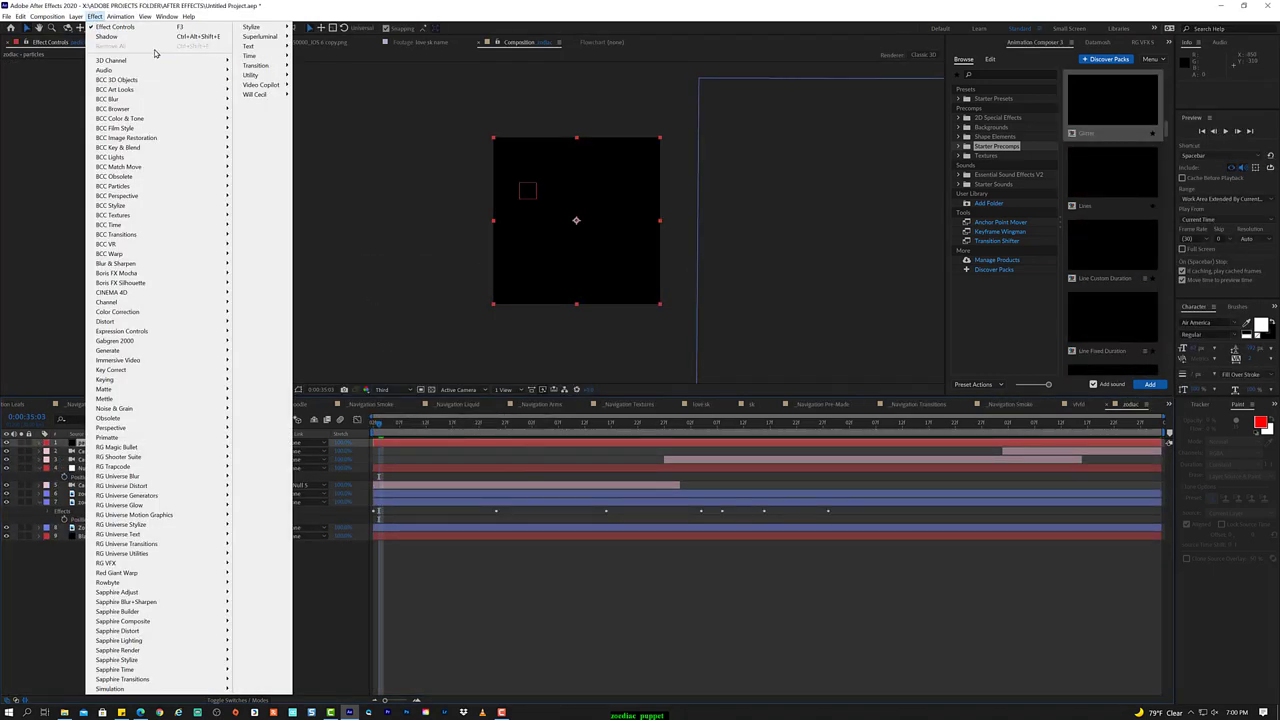
pyautogui.click(262, 542)
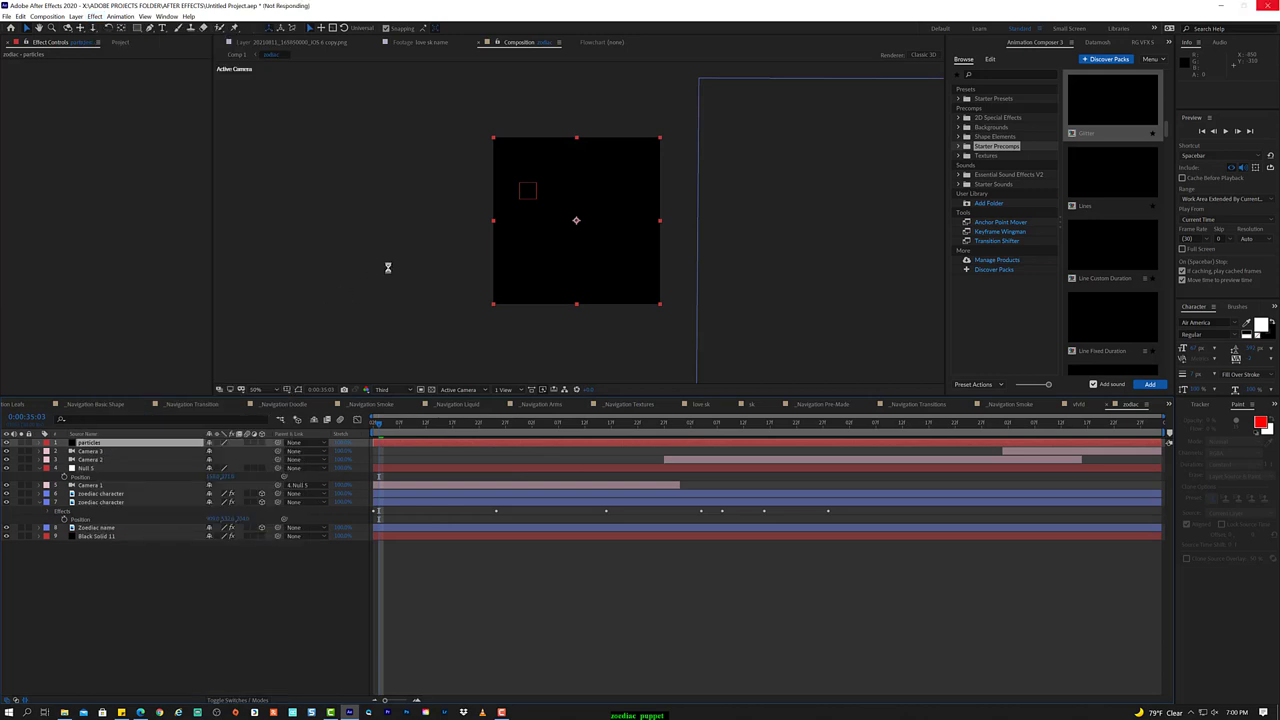
pyautogui.press(',')
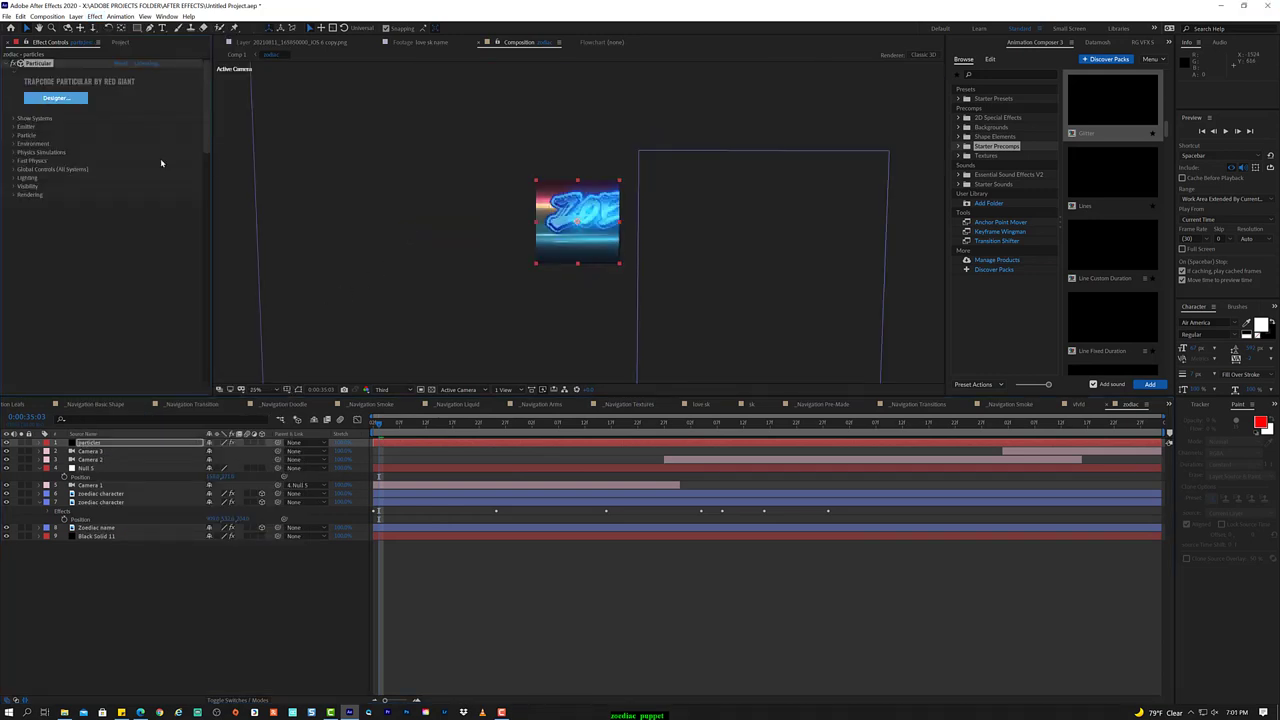
# - Open the Particular Designer's presets and preview Light Streaks Blue, then Blue Swarm with Trail
pyautogui.click(55, 98)
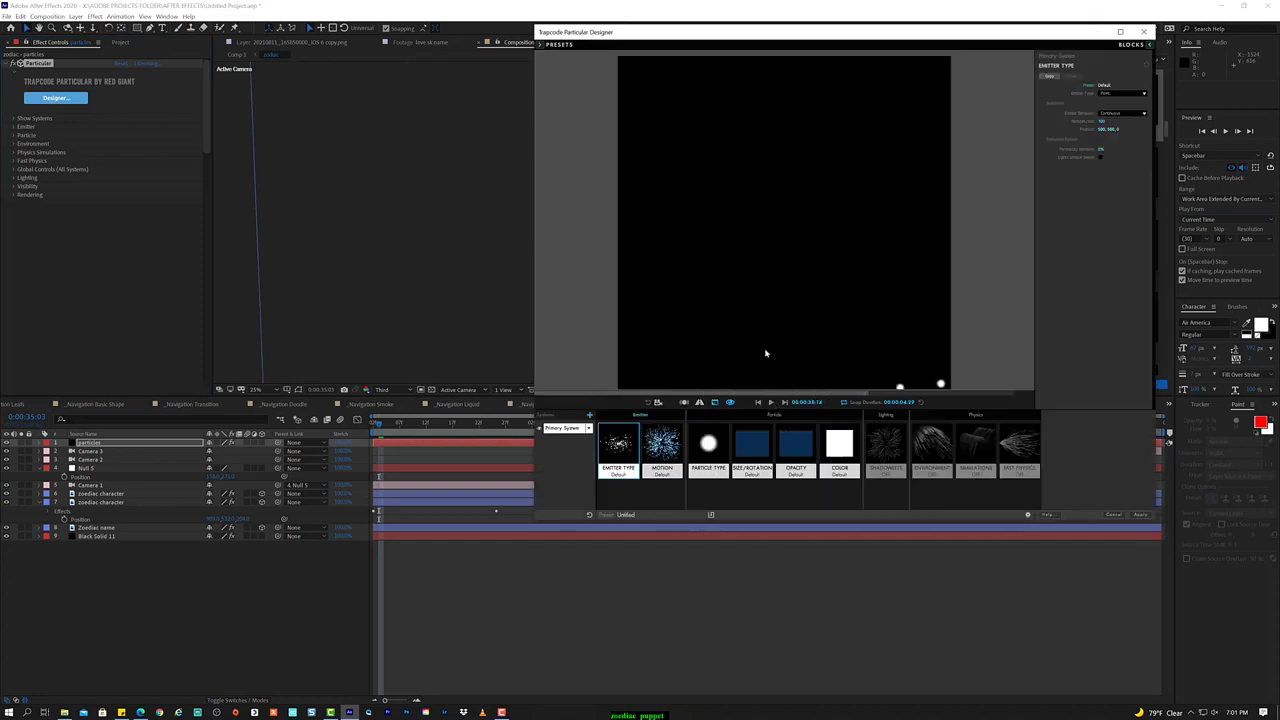
pyautogui.click(547, 44)
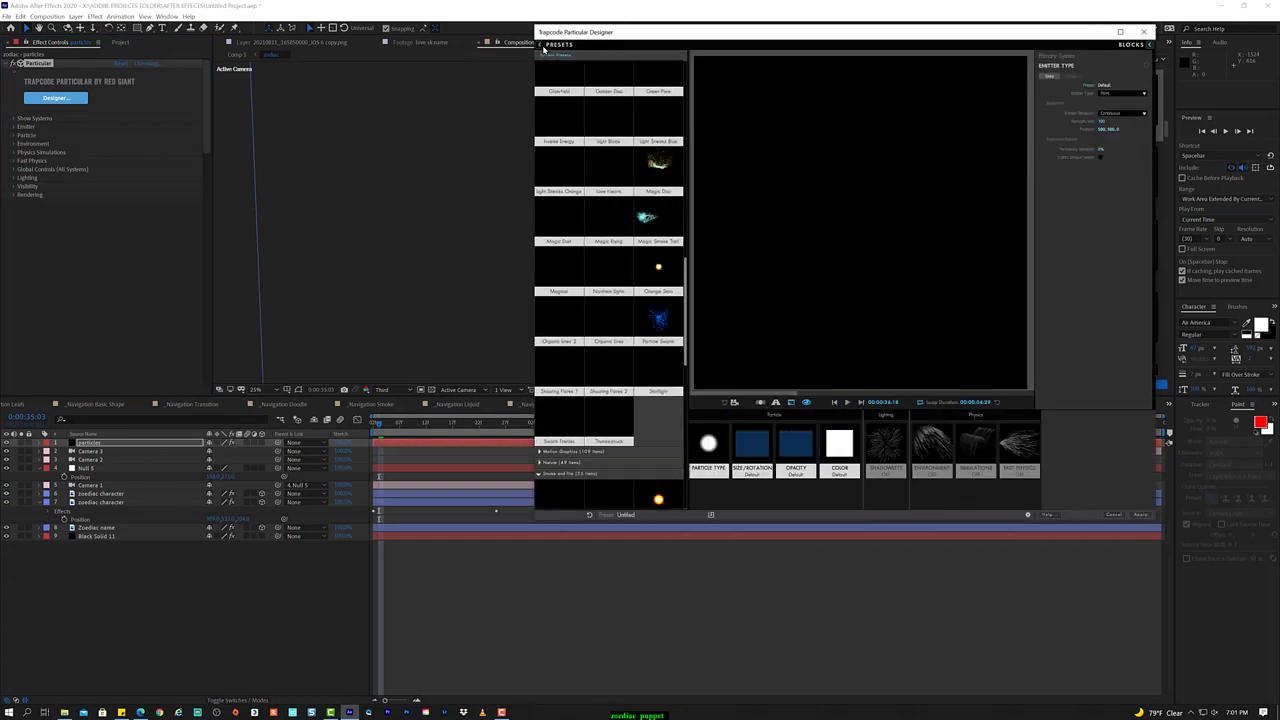
pyautogui.scroll(-10, 640, 330)
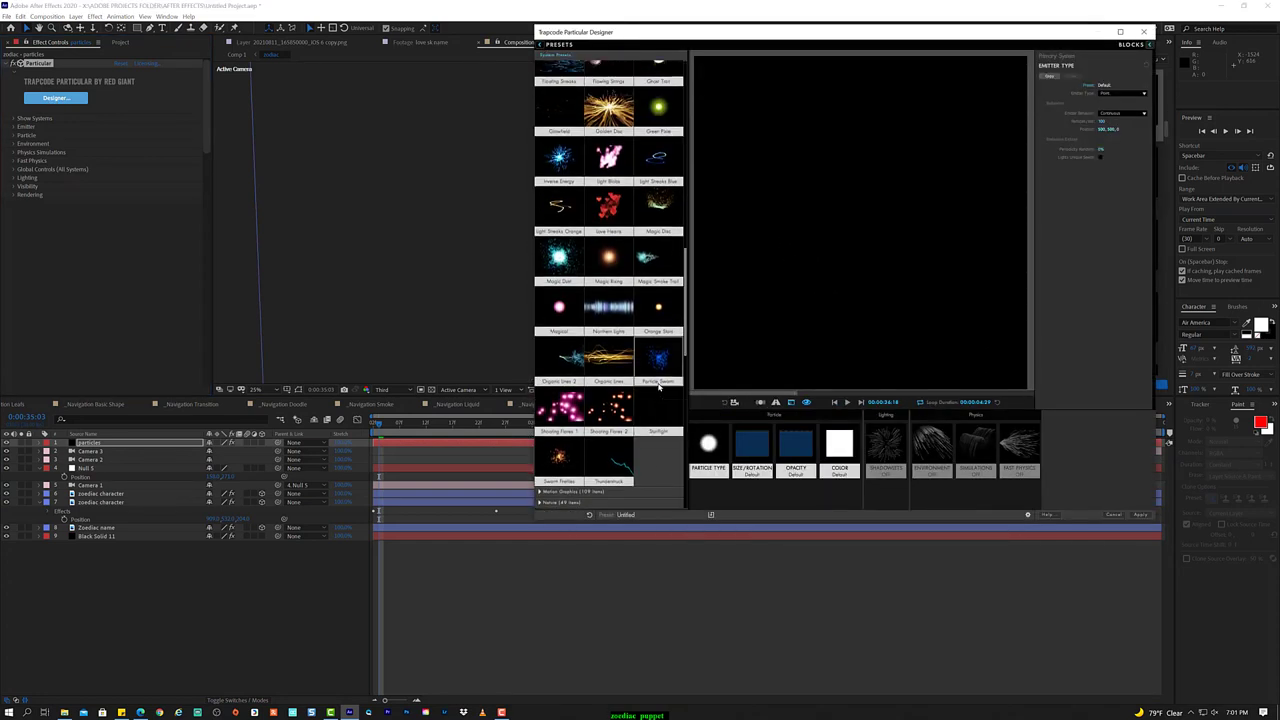
pyautogui.scroll(-3, 660, 370)
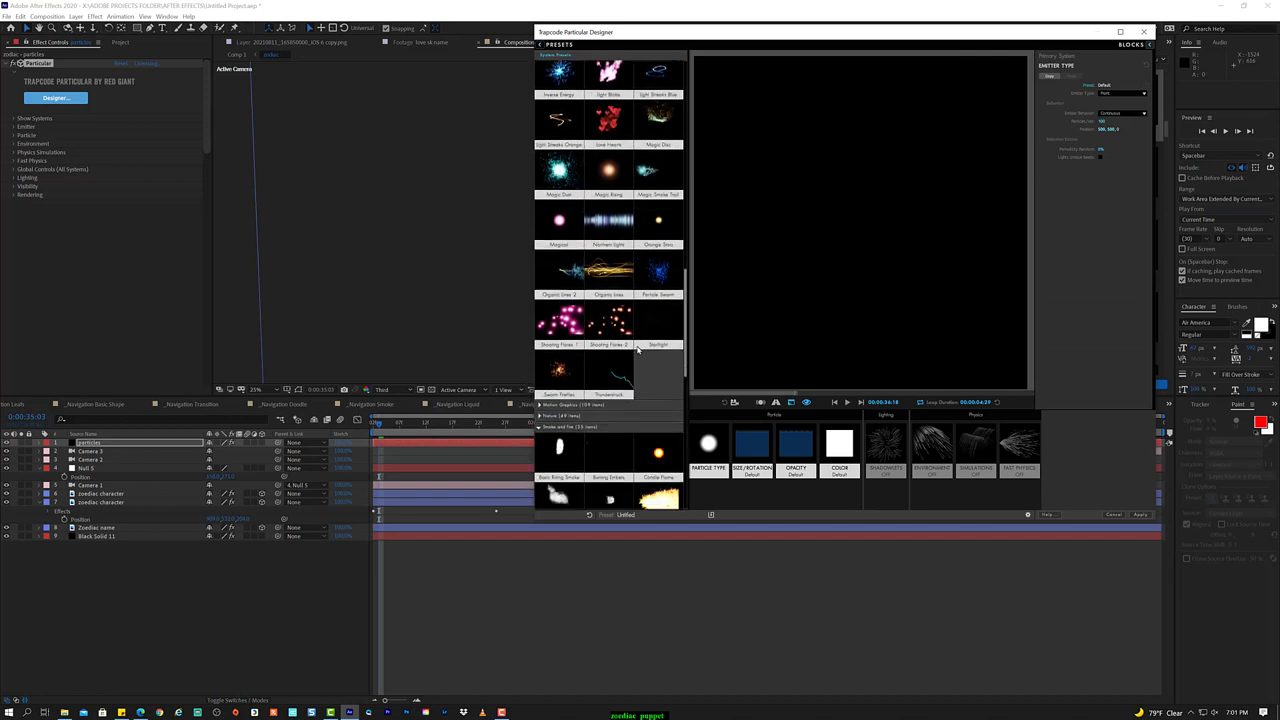
pyautogui.moveTo(686, 316); pyautogui.dragTo(685, 481)
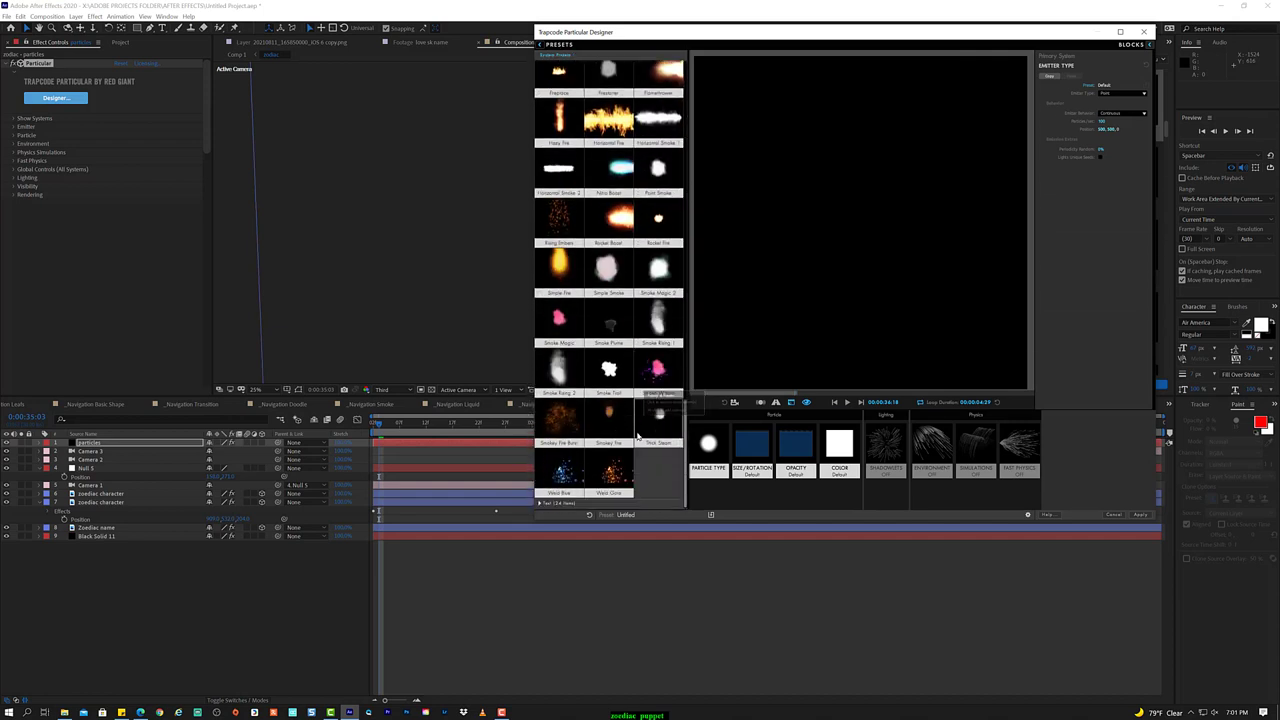
pyautogui.scroll(-10, 656, 462)
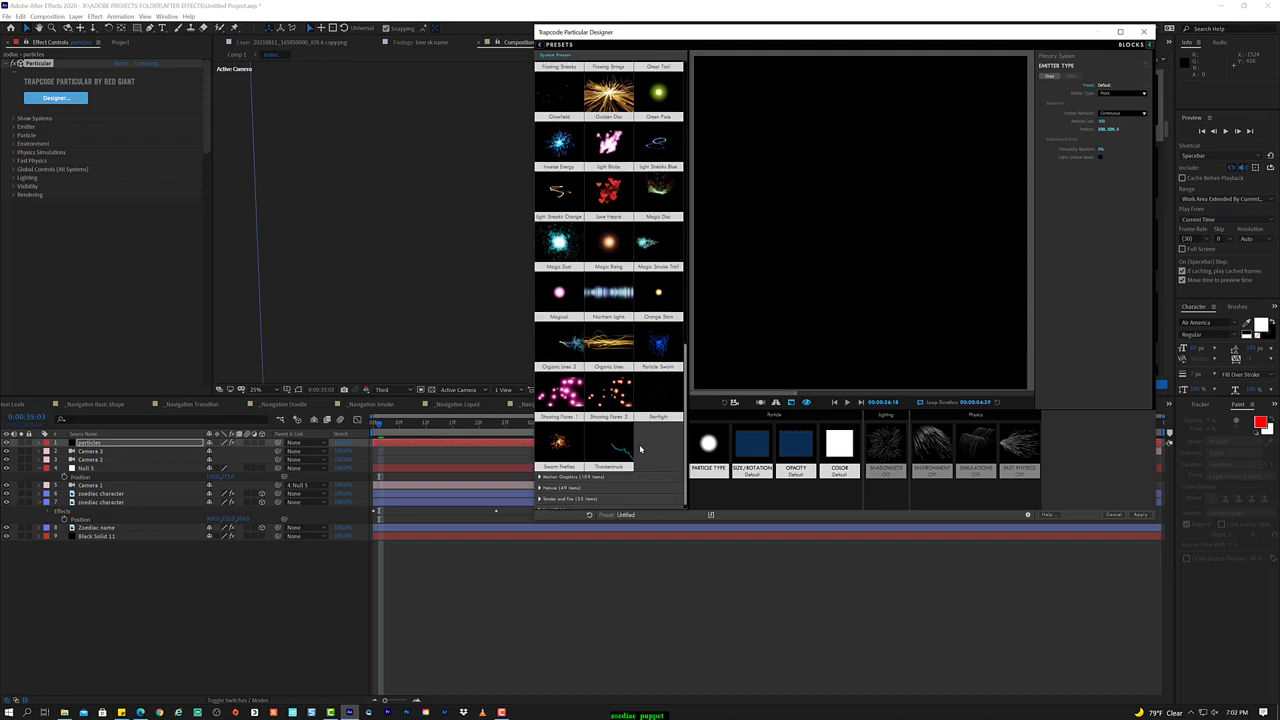
pyautogui.scroll(4, 656, 462)
pyautogui.scroll(4, 656, 462)
pyautogui.click(658, 440)
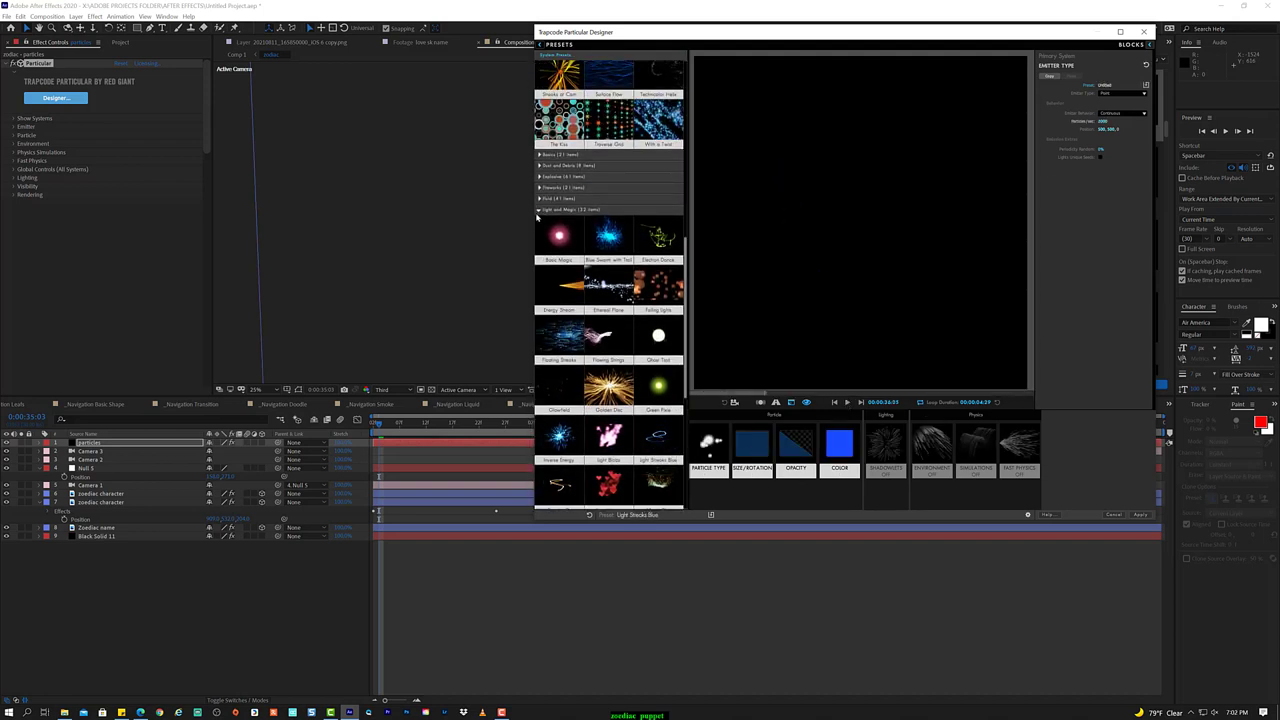
pyautogui.click(608, 236)
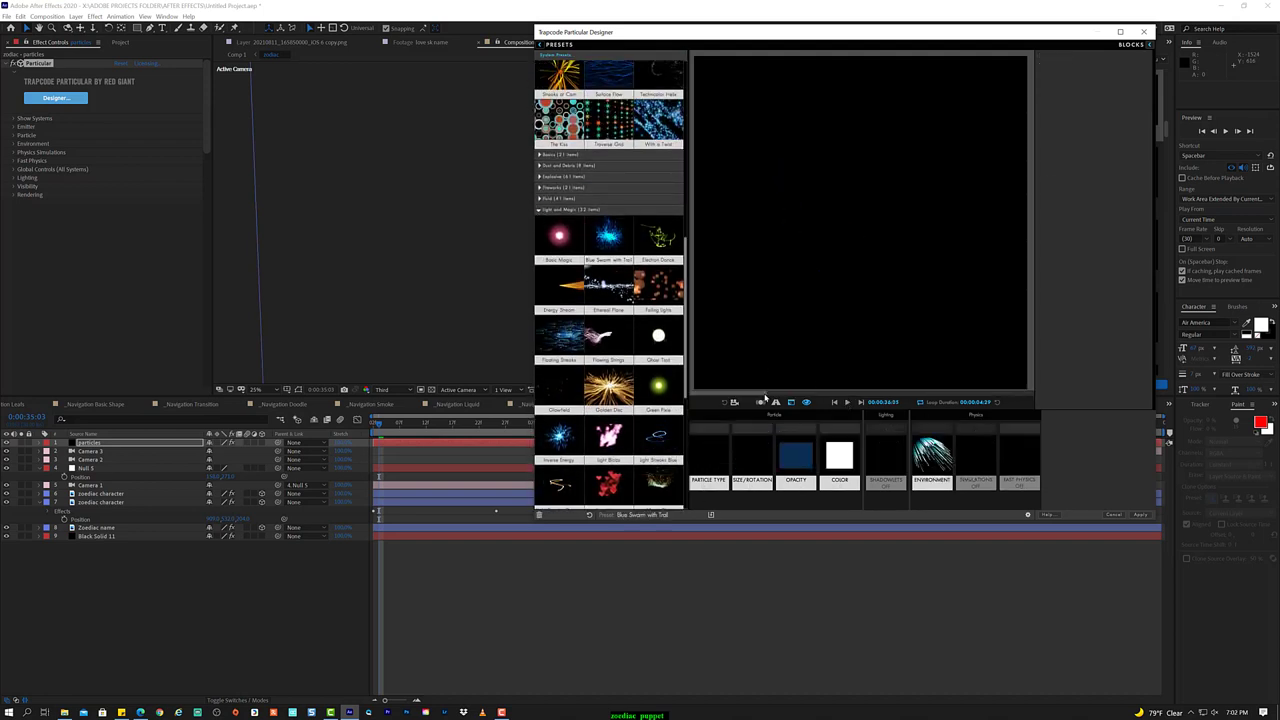
# - Collapse Light and Magic, preview Flowing Leaves and Large Snow 2D, ending on Starfield Nebula
pyautogui.click(540, 211)
pyautogui.scroll(-5, 545, 485)
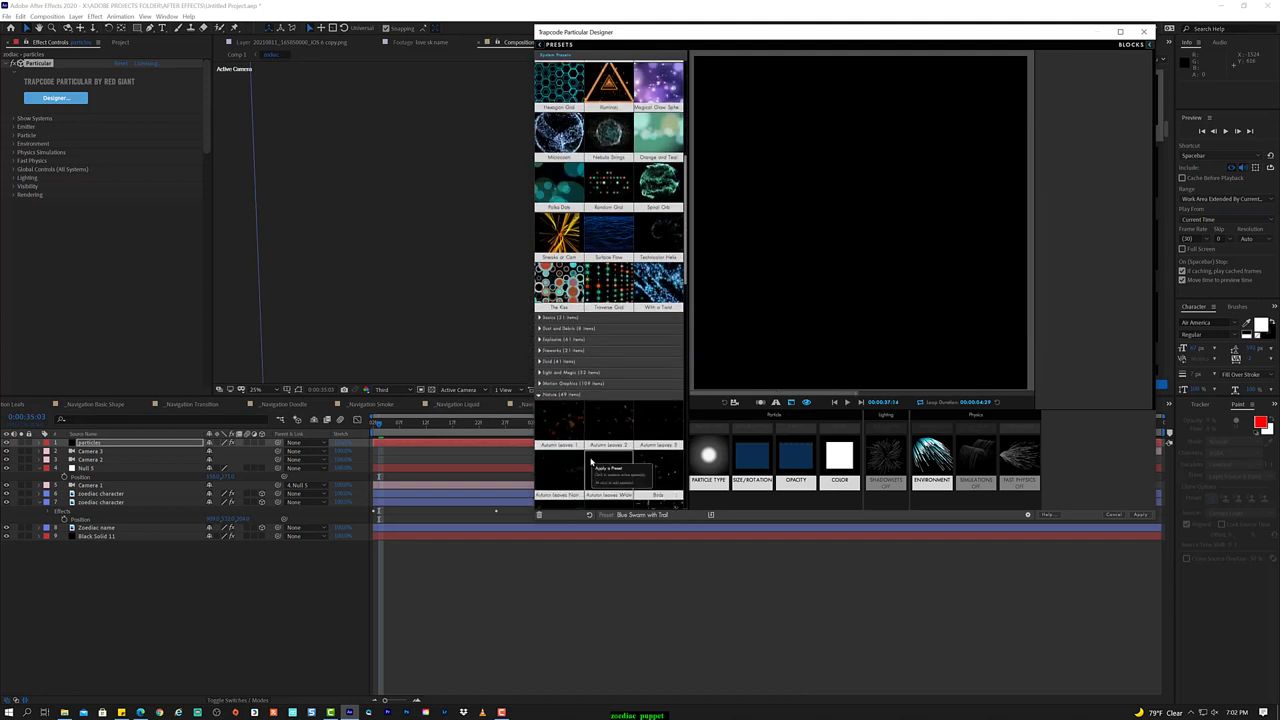
pyautogui.scroll(-5, 555, 480)
pyautogui.scroll(-5, 570, 475)
pyautogui.scroll(-5, 584, 470)
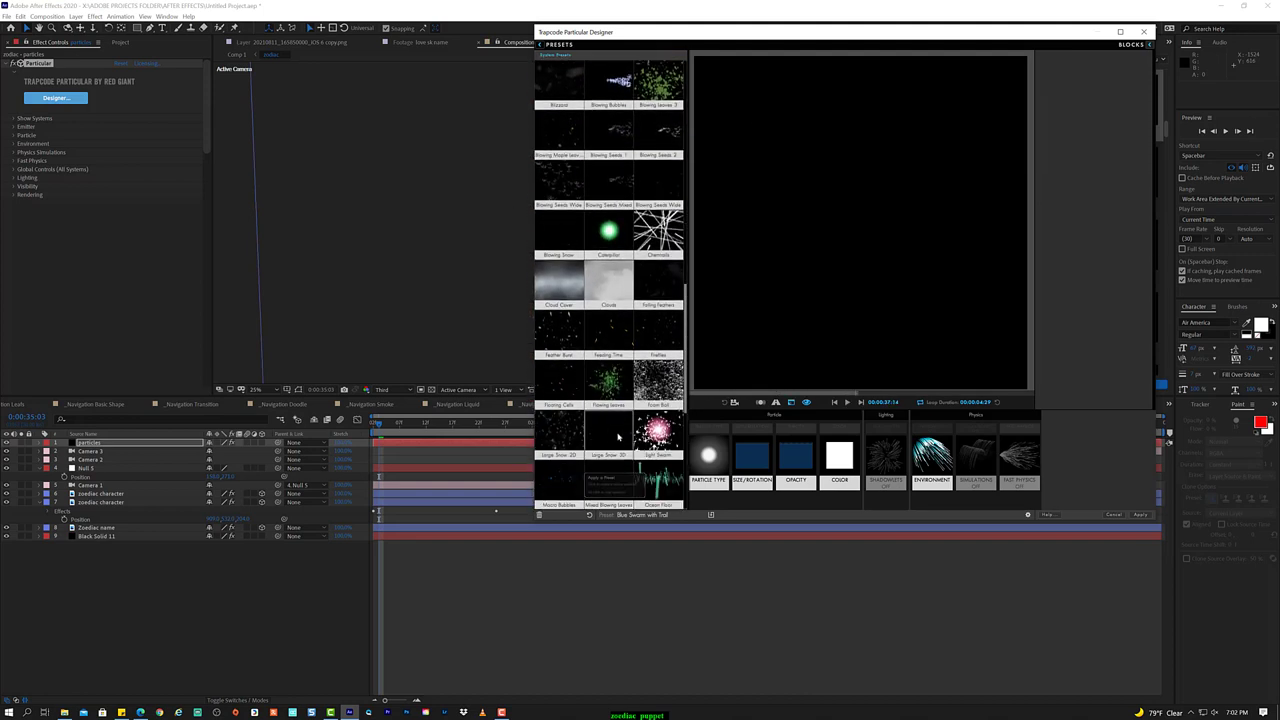
pyautogui.click(608, 385)
pyautogui.scroll(-2, 608, 385)
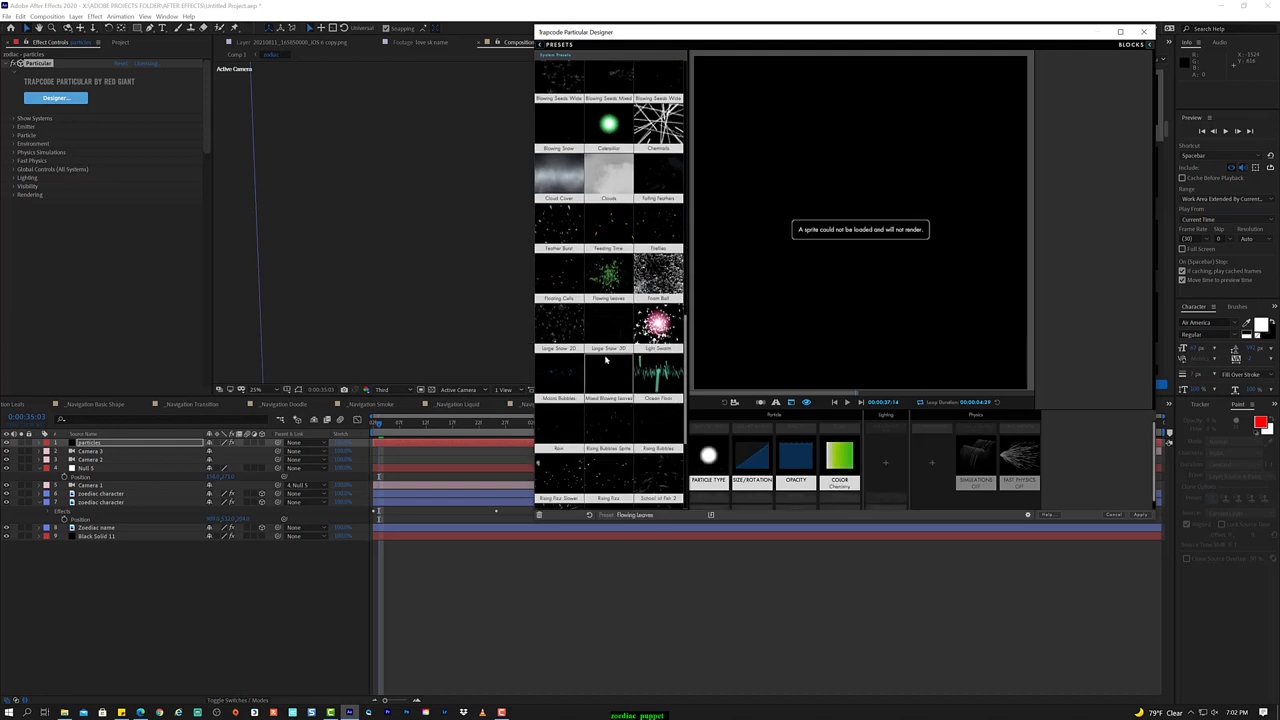
pyautogui.click(559, 325)
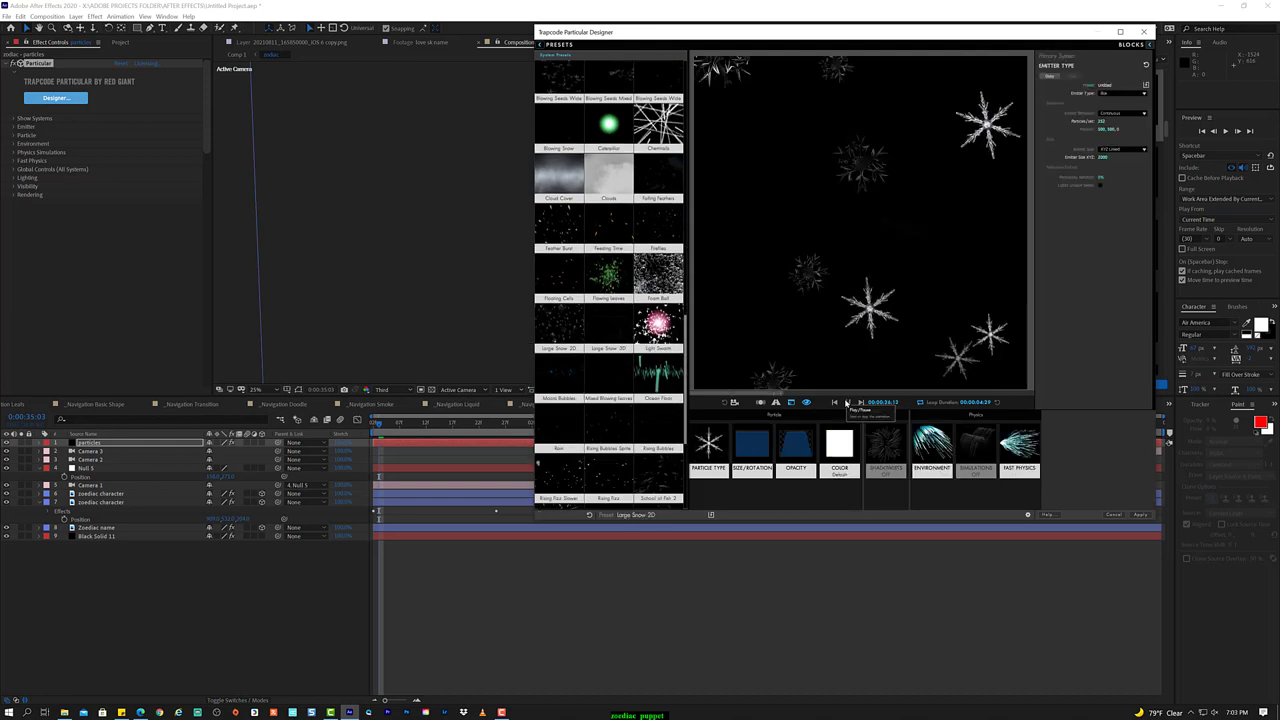
pyautogui.scroll(-2, 608, 400)
pyautogui.scroll(-3, 608, 400)
pyautogui.click(608, 408)
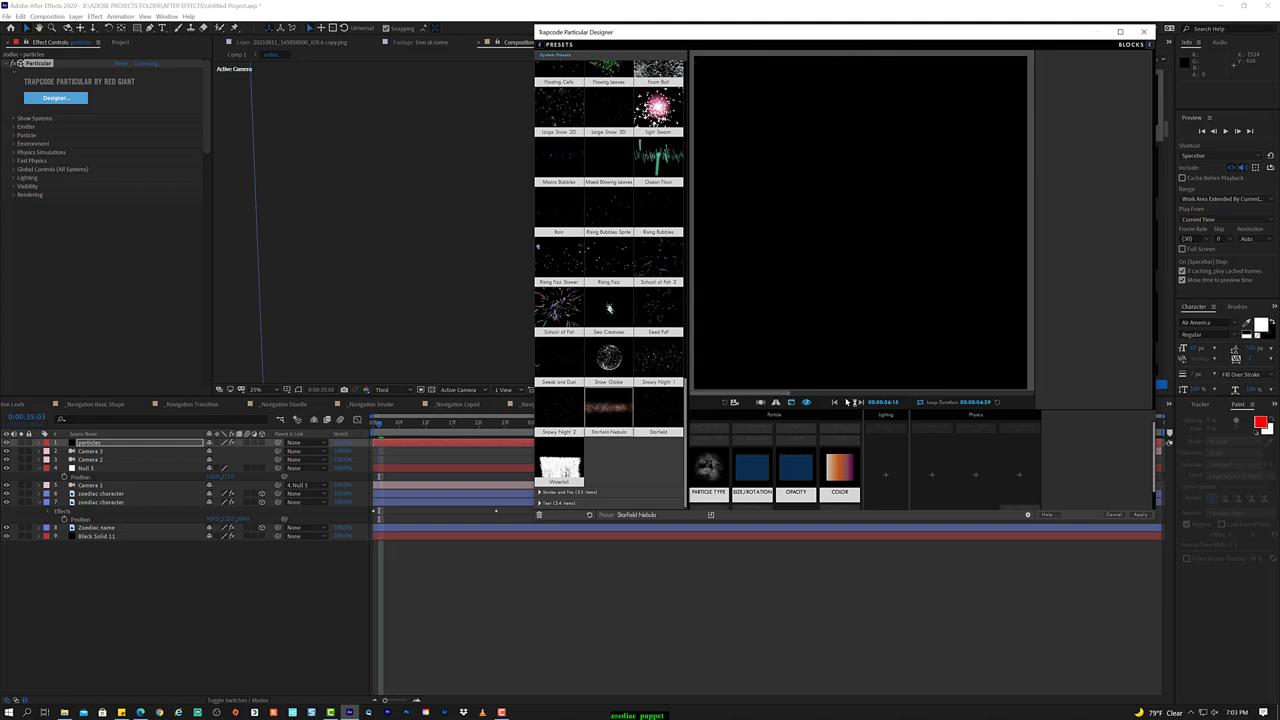